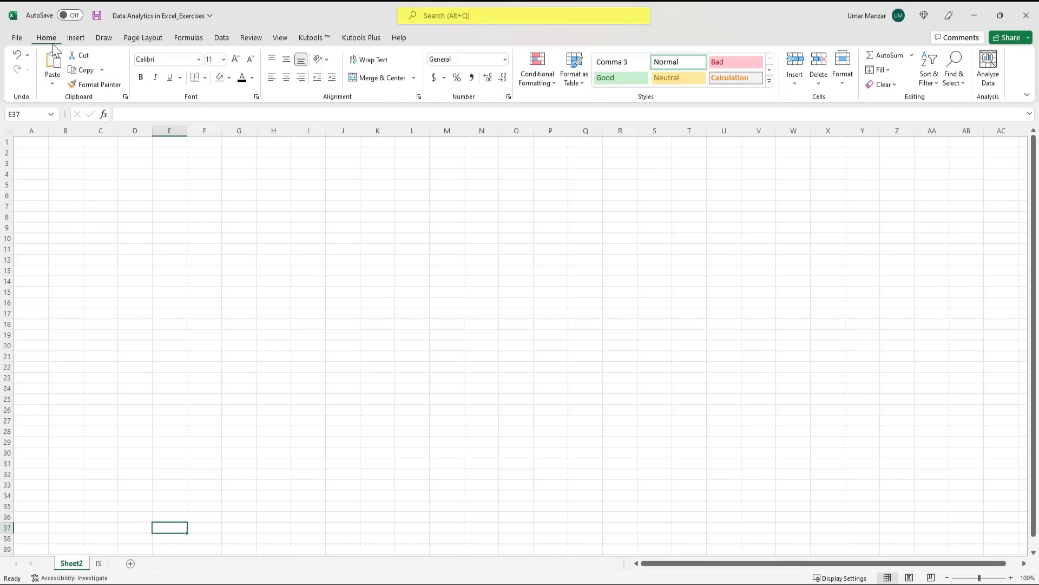
left_click(467, 17)
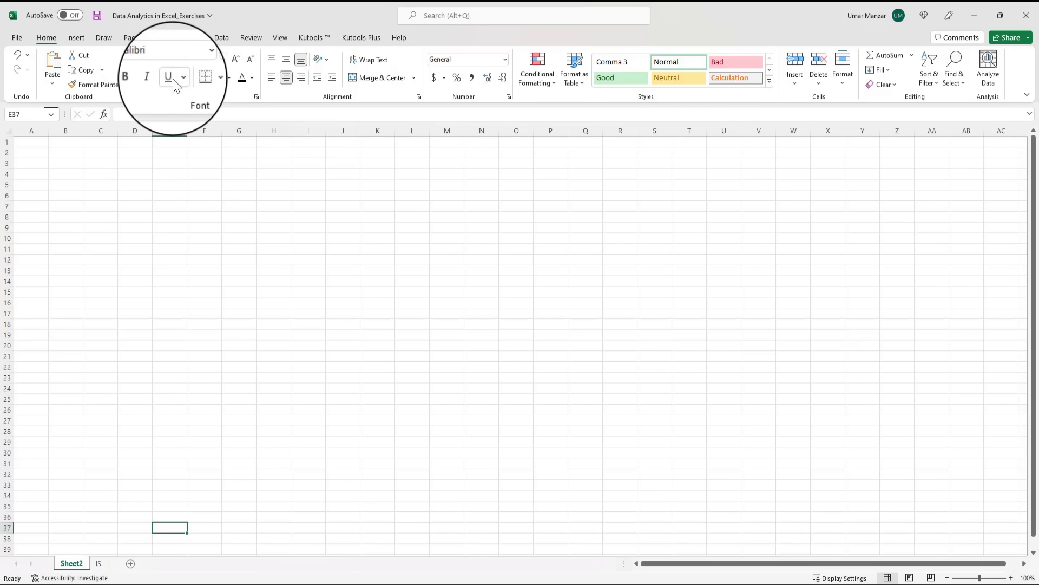
left_click(414, 78)
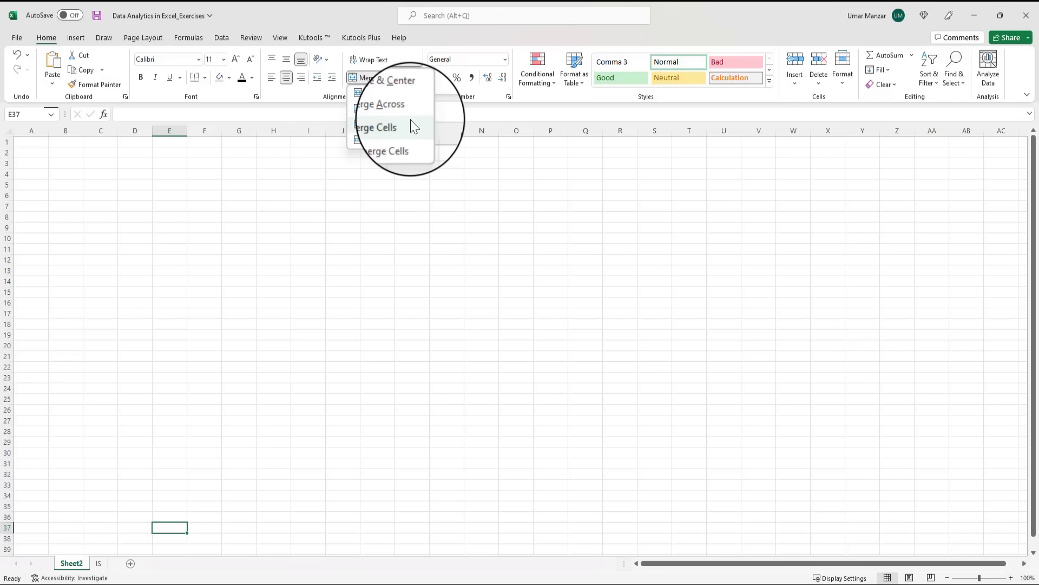
left_click(574, 81)
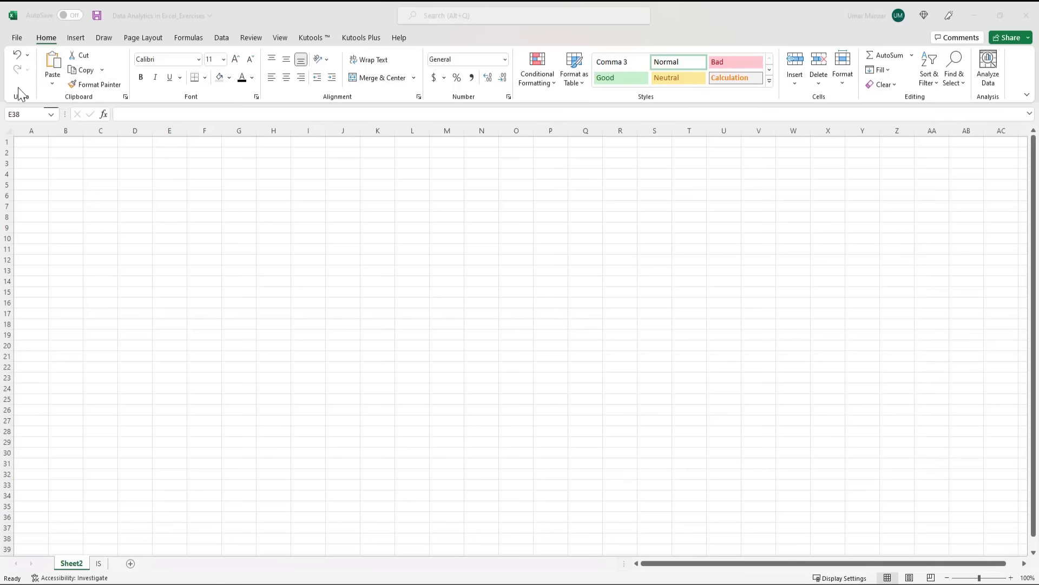
View the start page with its templates and recent workbooks, return to Sheet2 and look over its lower rows
left_click(13, 41)
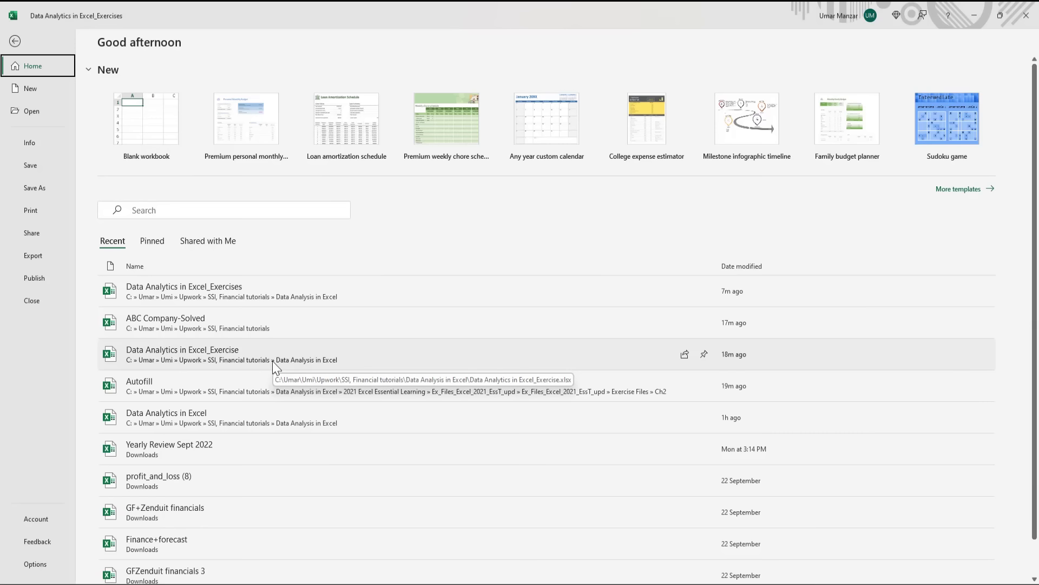
left_click(14, 45)
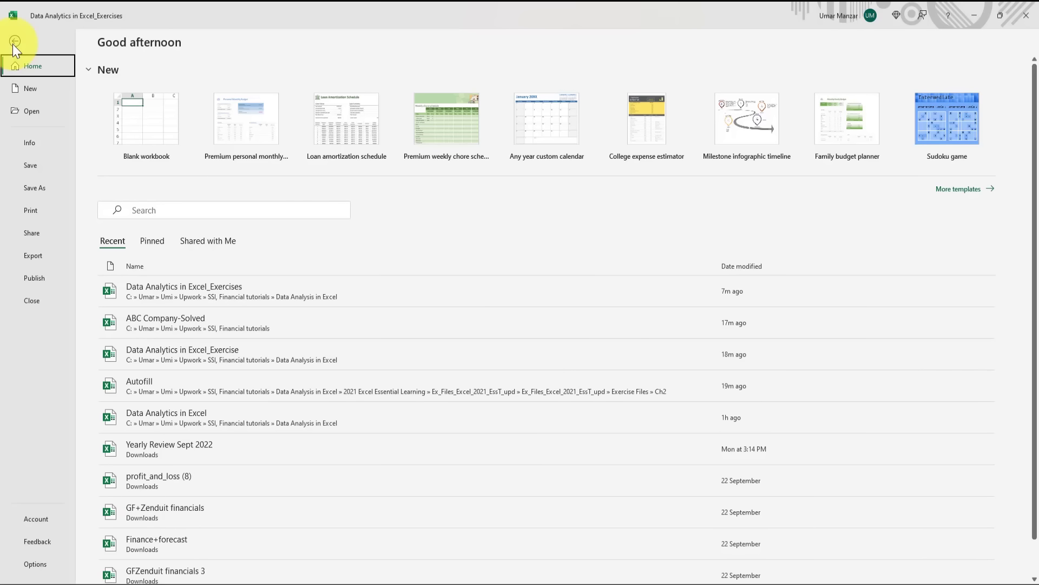
scroll(103, 177, "down", 3)
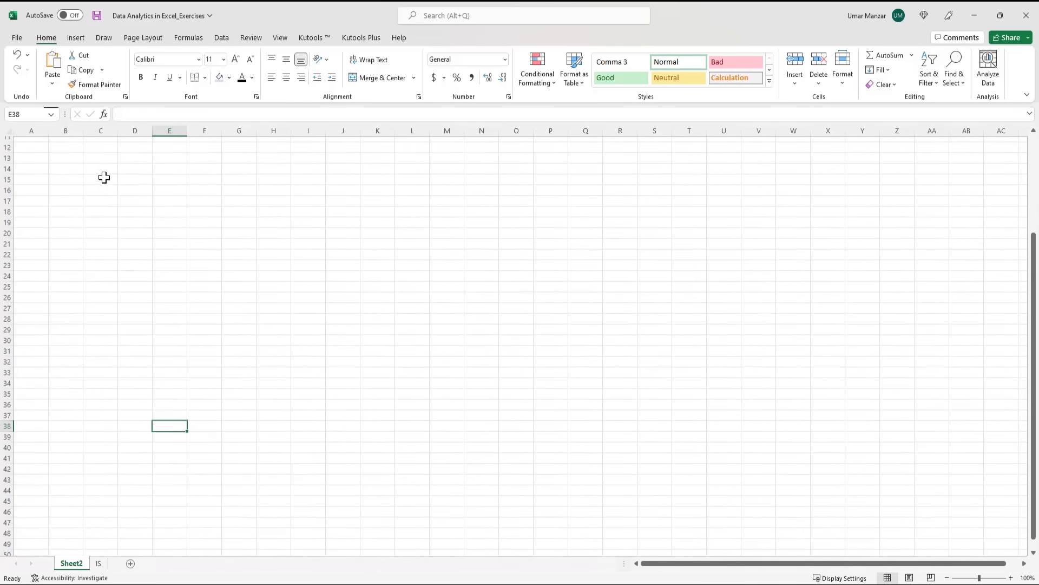
scroll(104, 177, "down", 3)
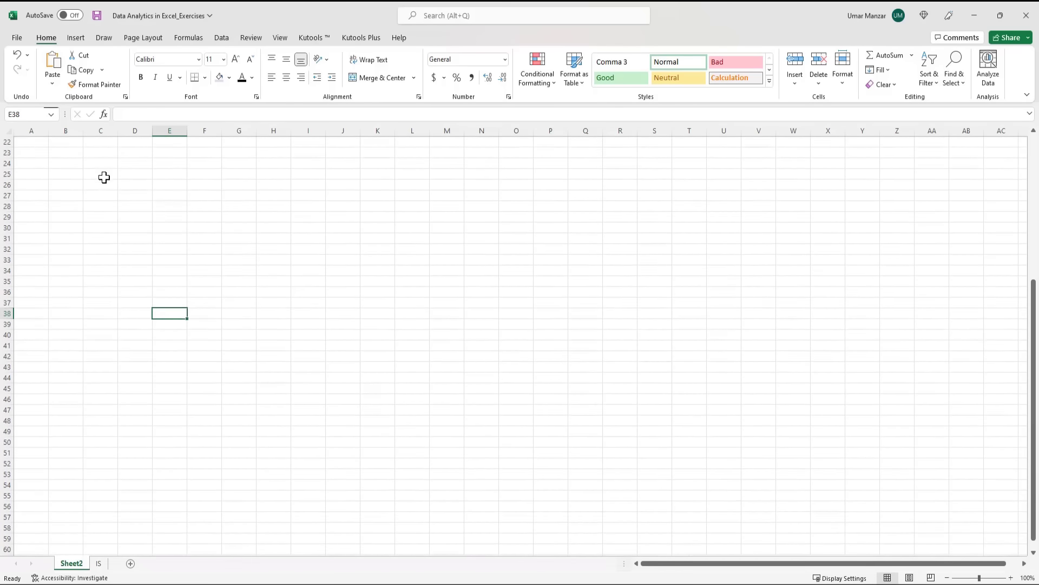
scroll(104, 177, "down", 1)
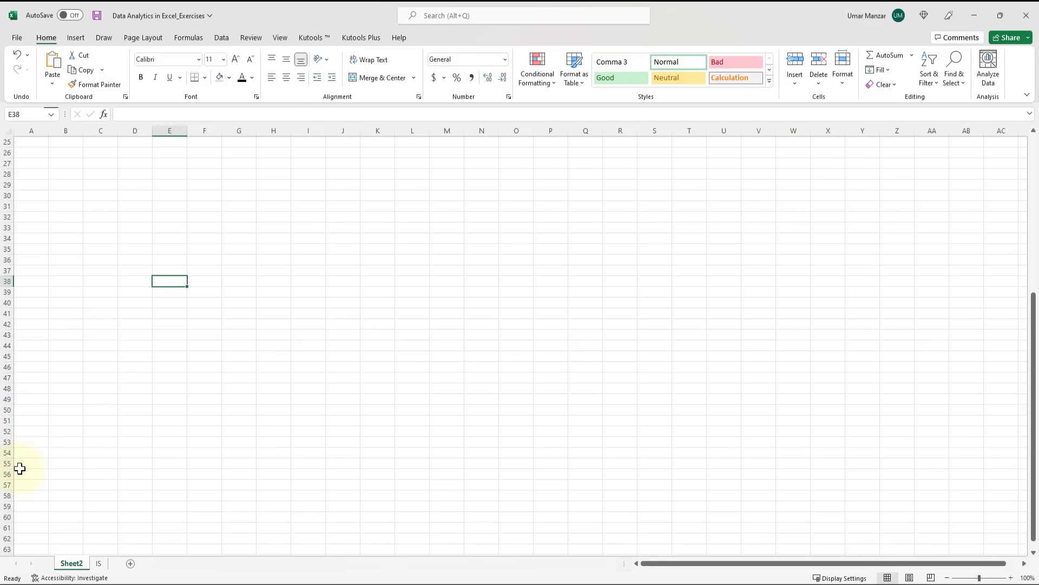
Show the IS sheet and adjust the zoom so the income statement is displayed at 140%
left_click(100, 564)
left_click(71, 564)
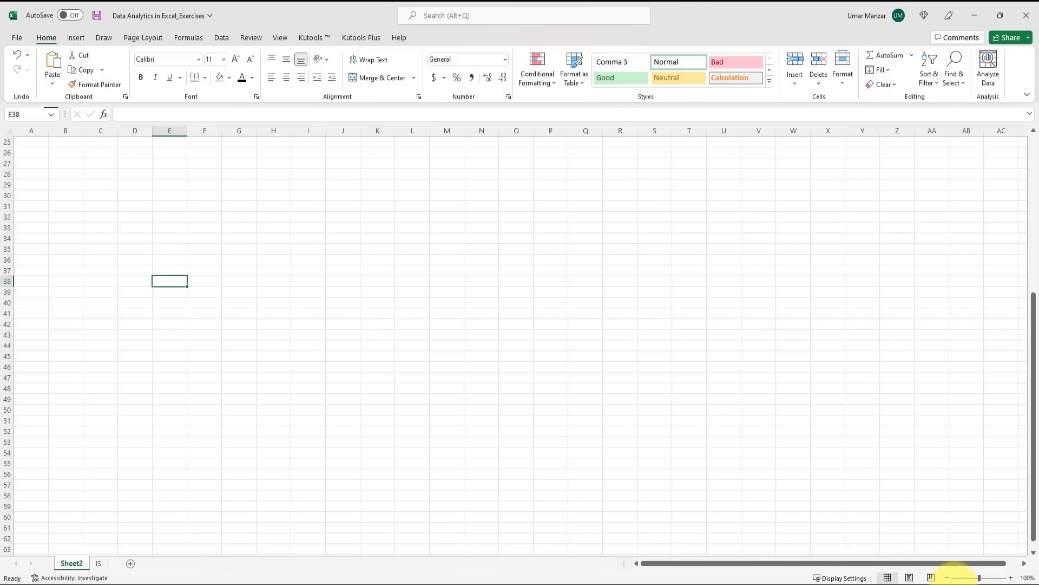
left_click(947, 579)
left_click(948, 579)
left_click(947, 578)
left_click(1012, 578)
left_click(1012, 578)
left_click(1011, 578)
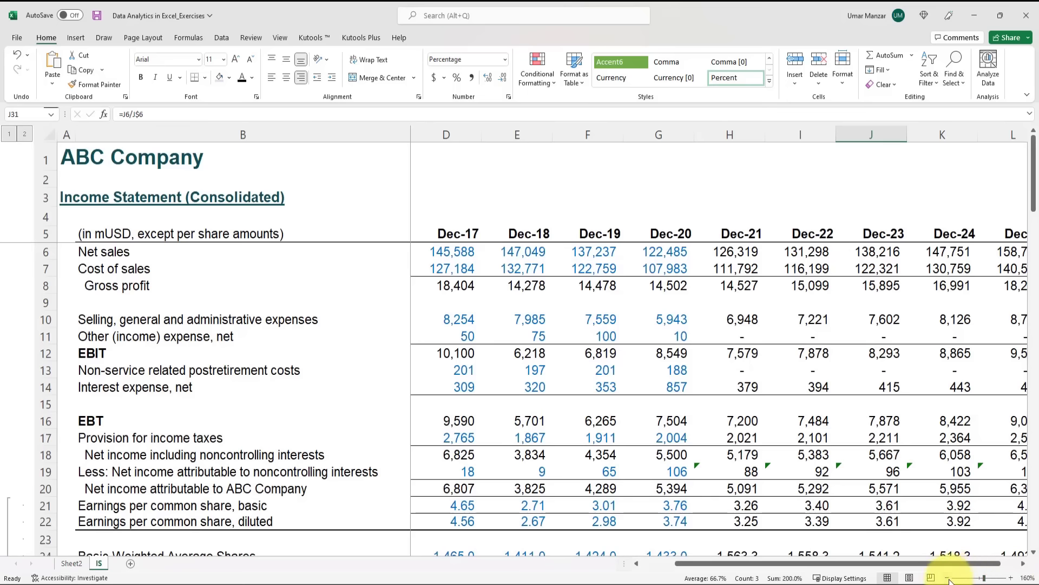
left_click(947, 578)
left_click(947, 578)
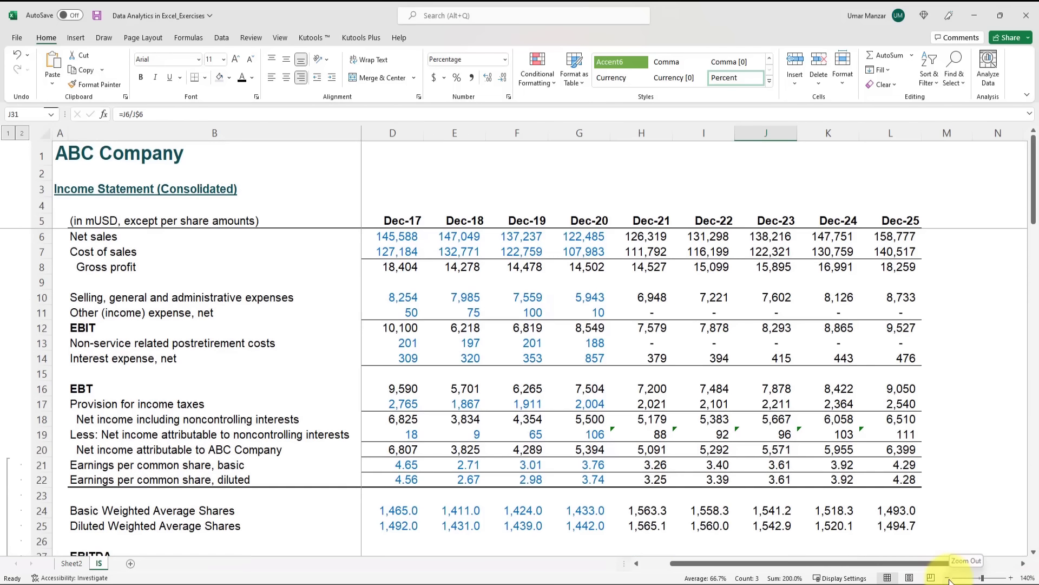
left_click(948, 578)
left_click(947, 578)
left_click(1012, 578)
left_click(1012, 578)
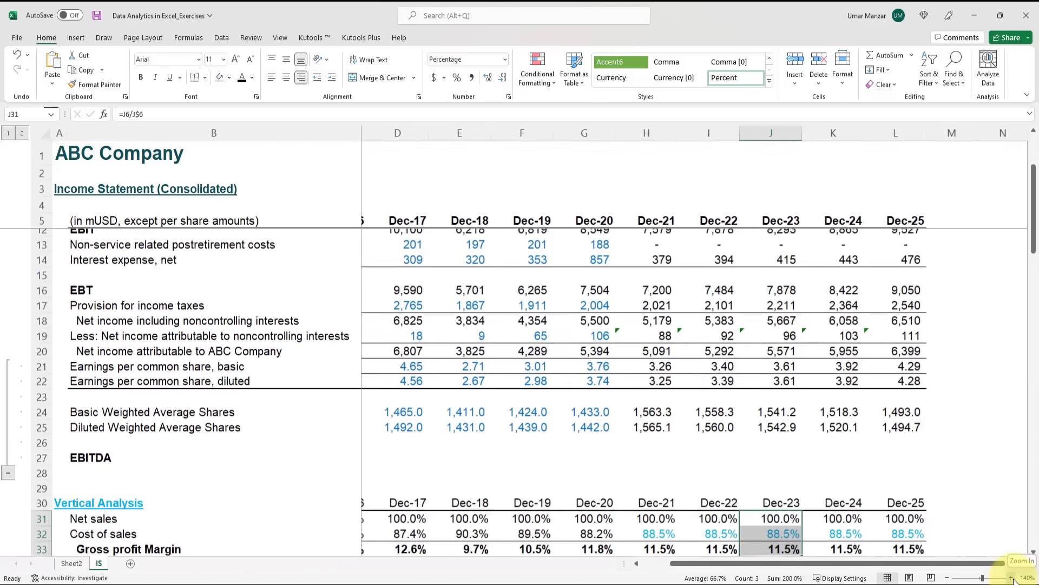
left_click(1012, 578)
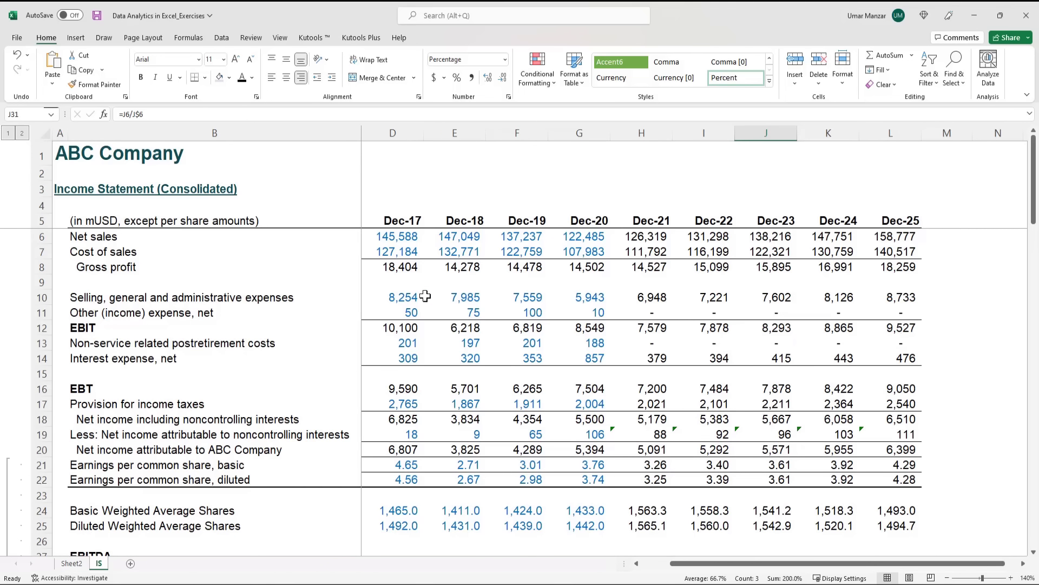
Select rows 24 to 37, select columns A to K, and clear the selection by choosing cell H3
scroll(420, 297, "down", 2)
scroll(418, 298, "down", 4)
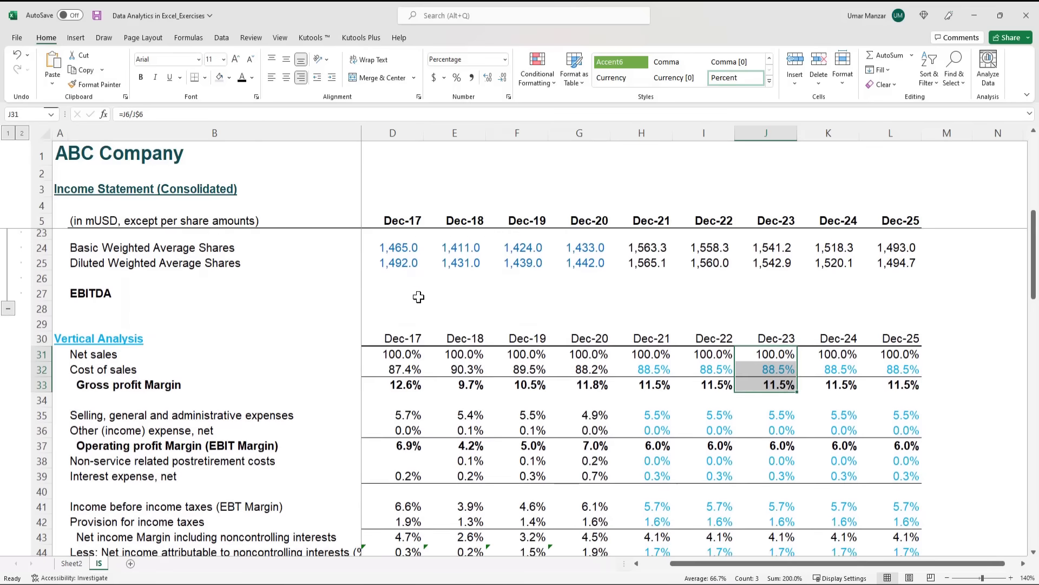
left_click_drag(46, 238, 21, 433)
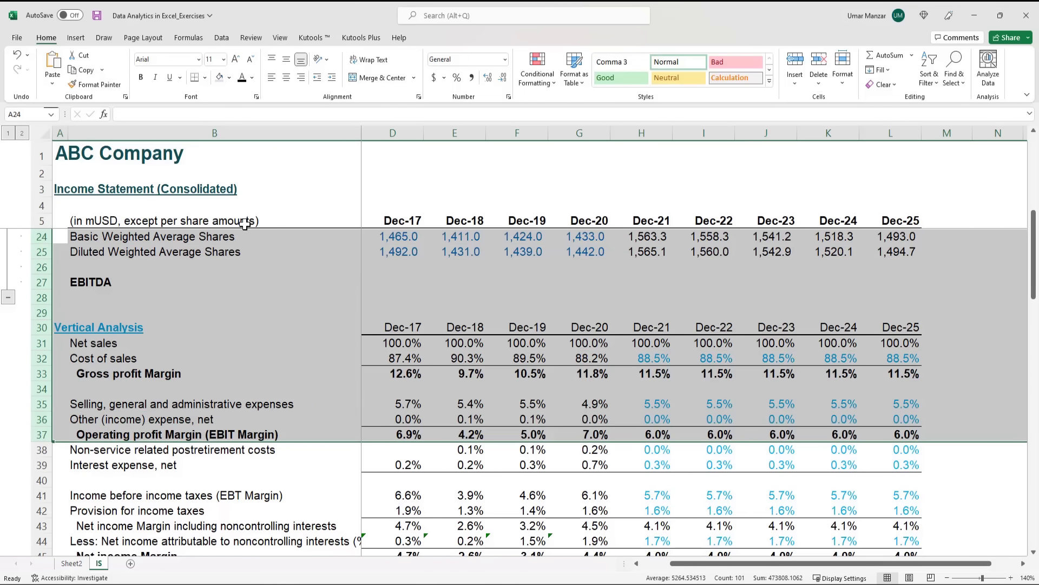
left_click_drag(59, 132, 856, 169)
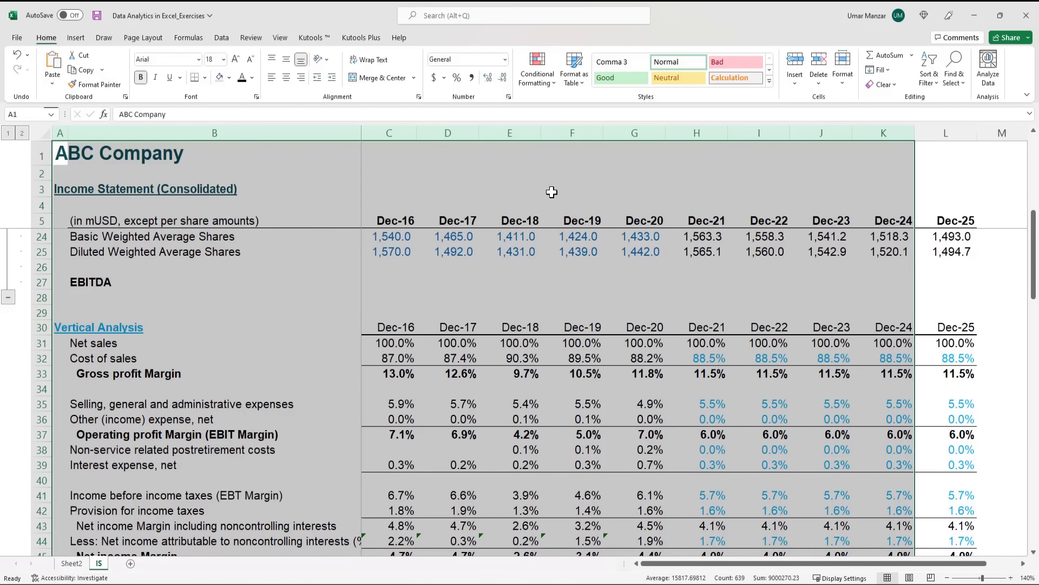
left_click(697, 189)
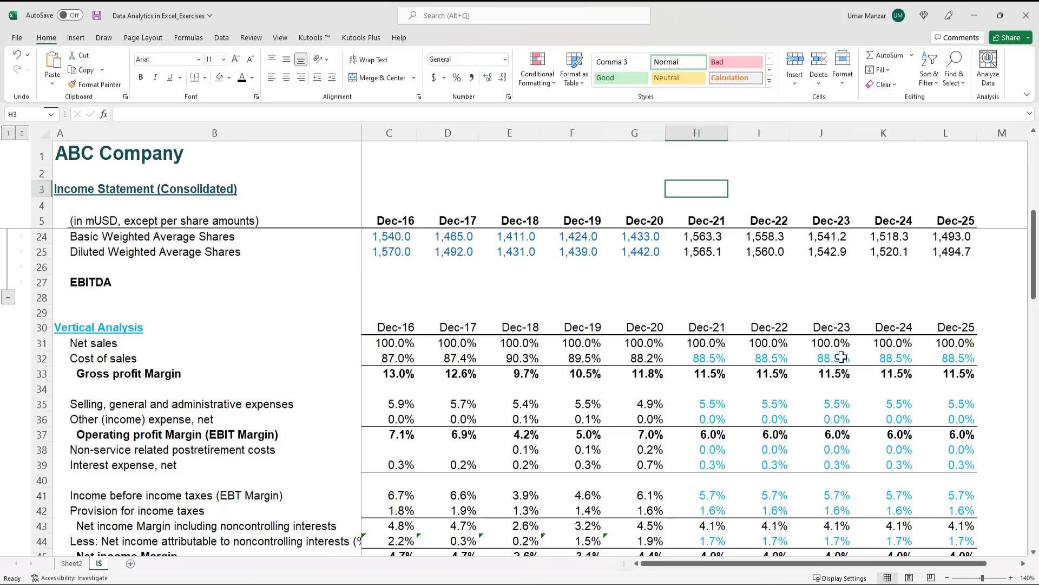
Select cells B24 to B33, the whole of column B and row 25, one after another
left_click_drag(222, 237, 222, 372)
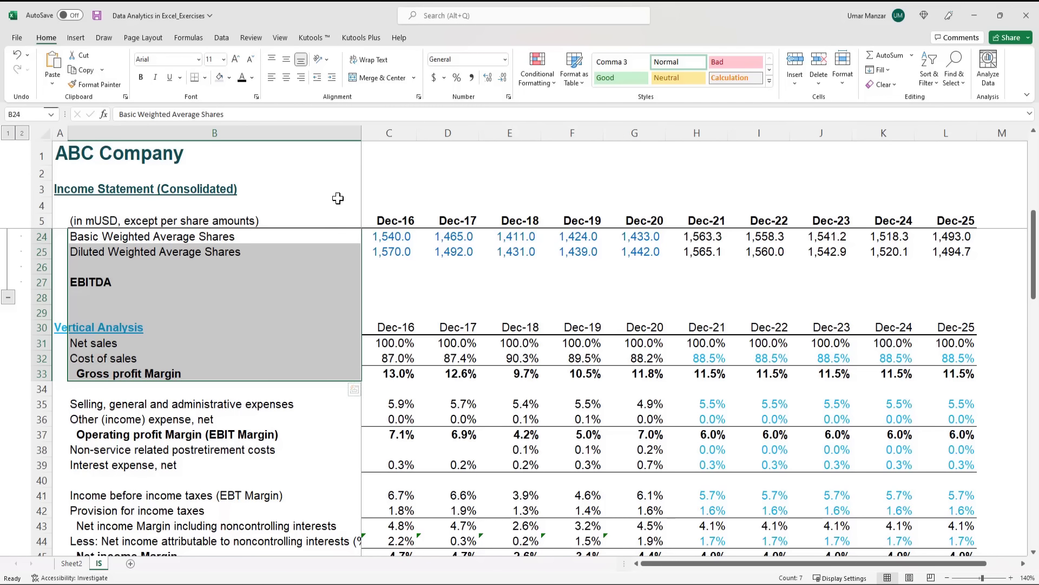
left_click(260, 134)
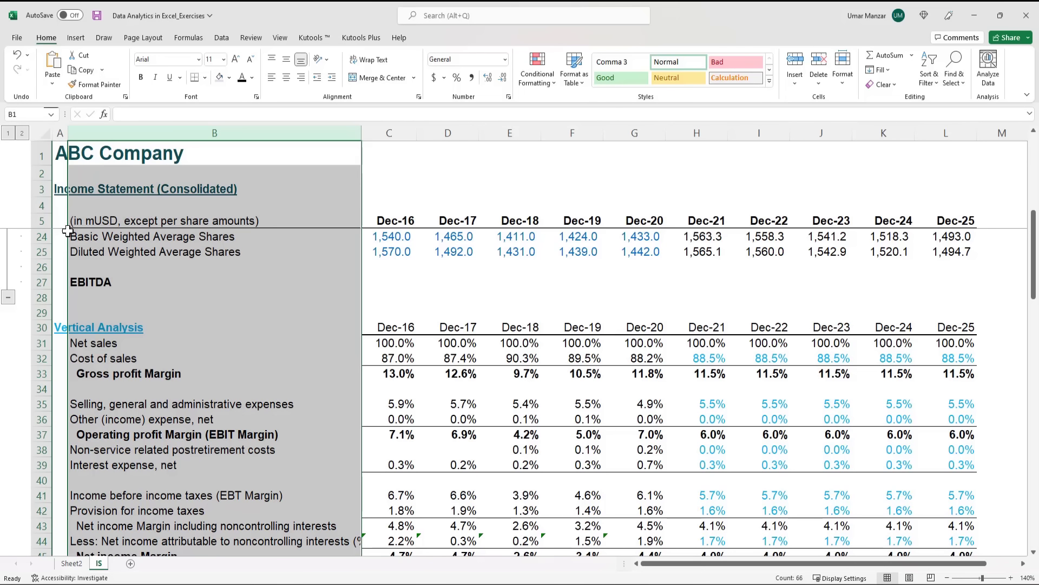
left_click(36, 252)
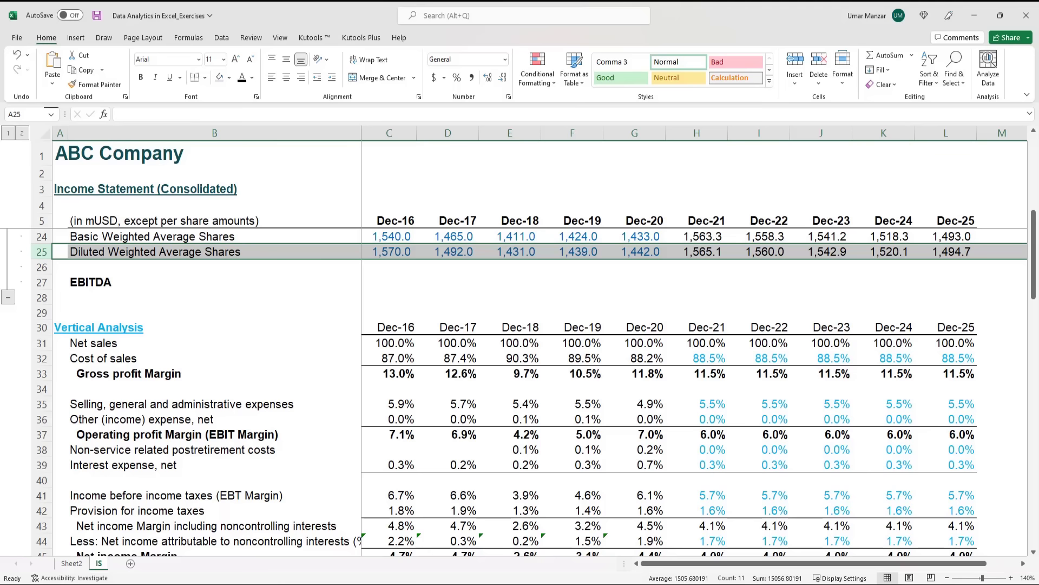
Make row 24 (Basic Weighted Average Shares) taller and adjust the width of column B to fit its labels
left_click_drag(48, 257, 49, 252)
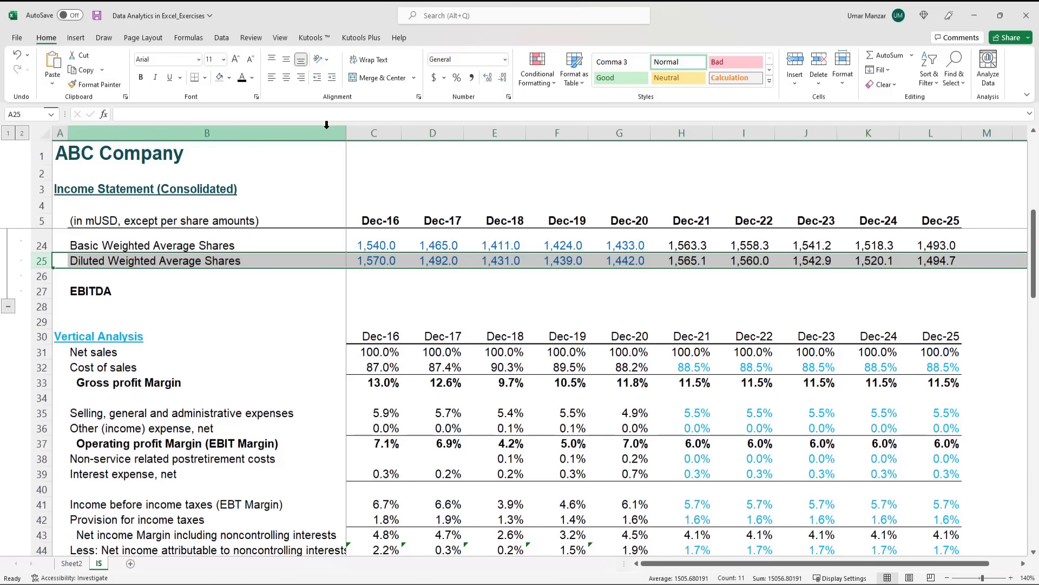
left_click(413, 203)
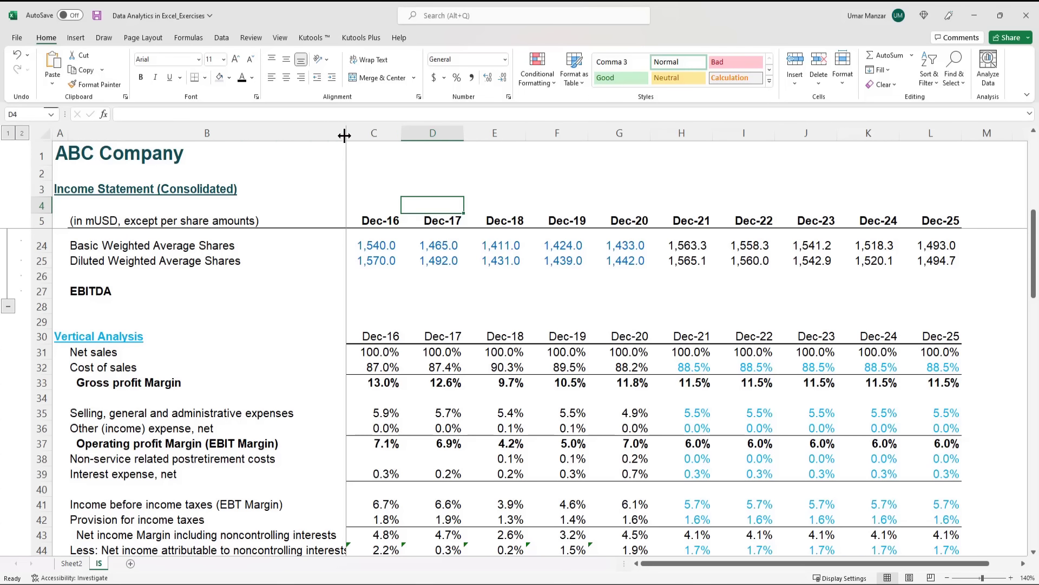
left_click(328, 133)
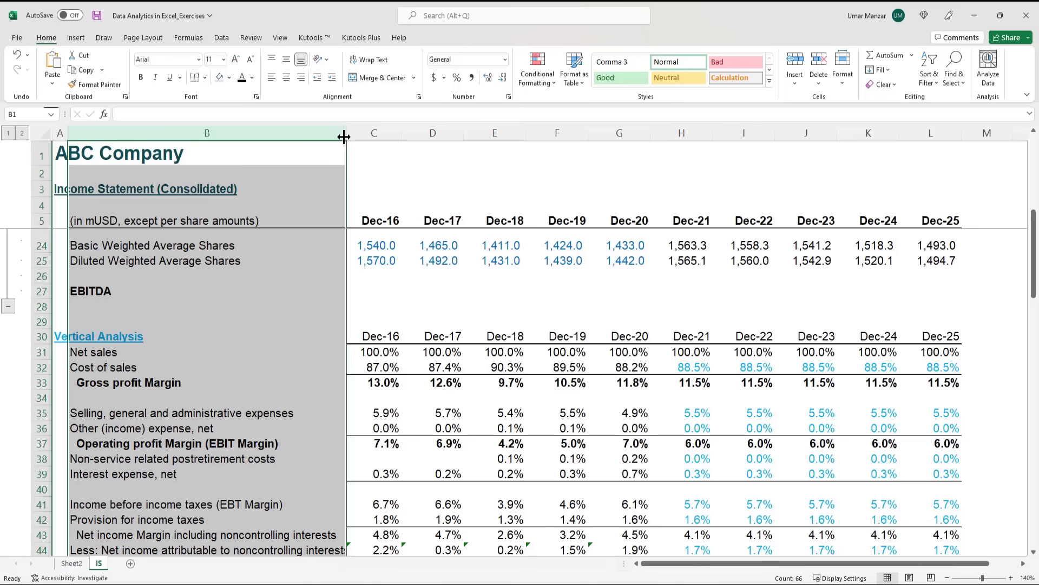
left_click_drag(344, 137, 355, 136)
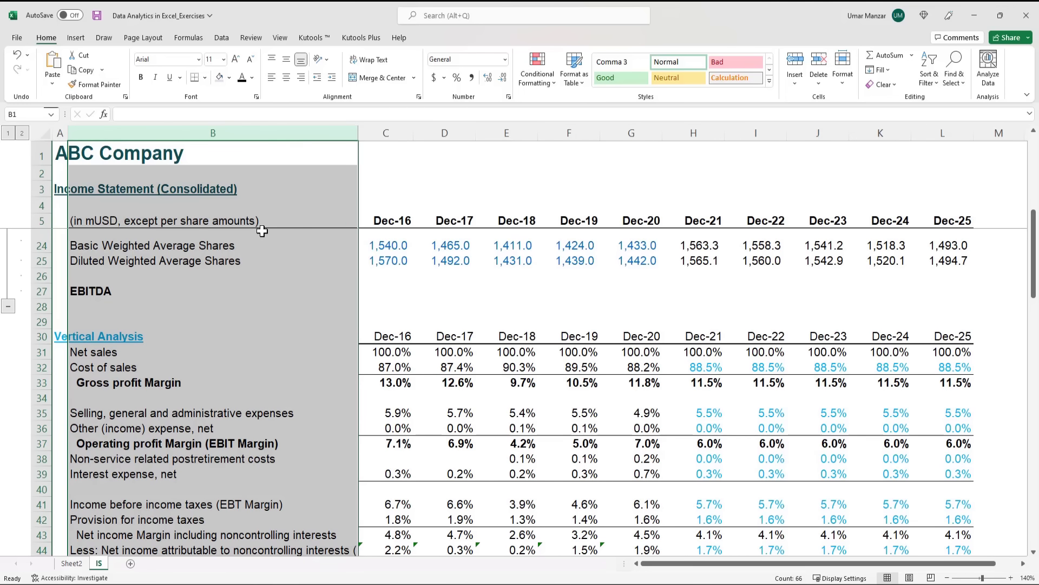
left_click(82, 248)
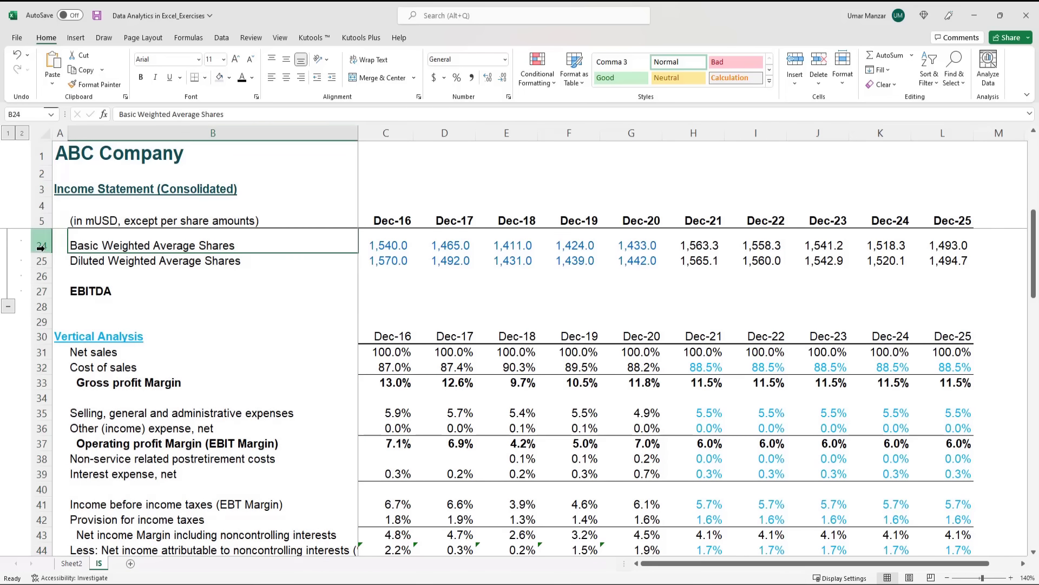
left_click_drag(43, 250, 42, 256)
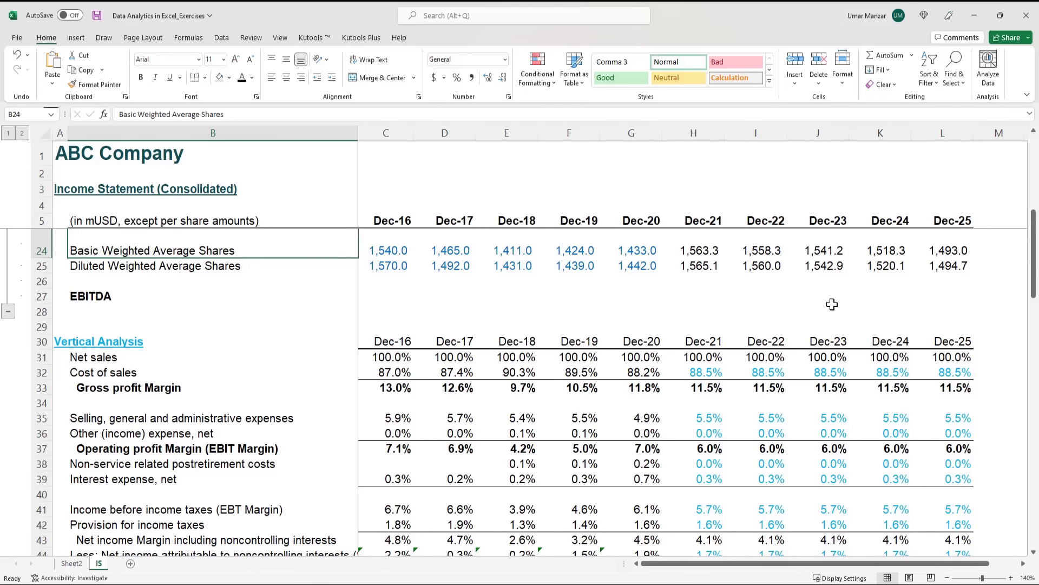
Undo the last height change of row 24 and redo it
scroll(832, 304, "down", 1)
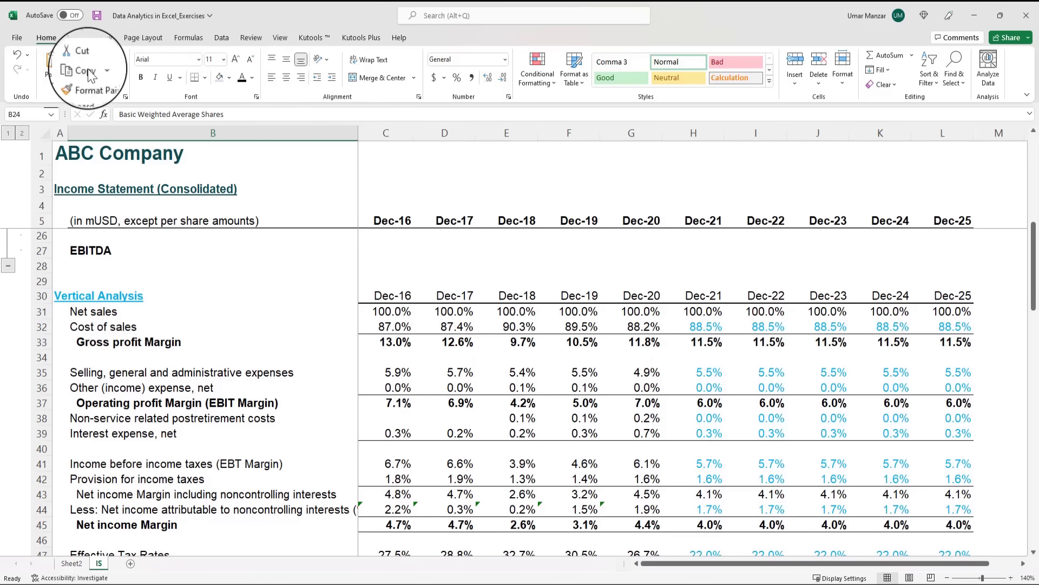
left_click(16, 55)
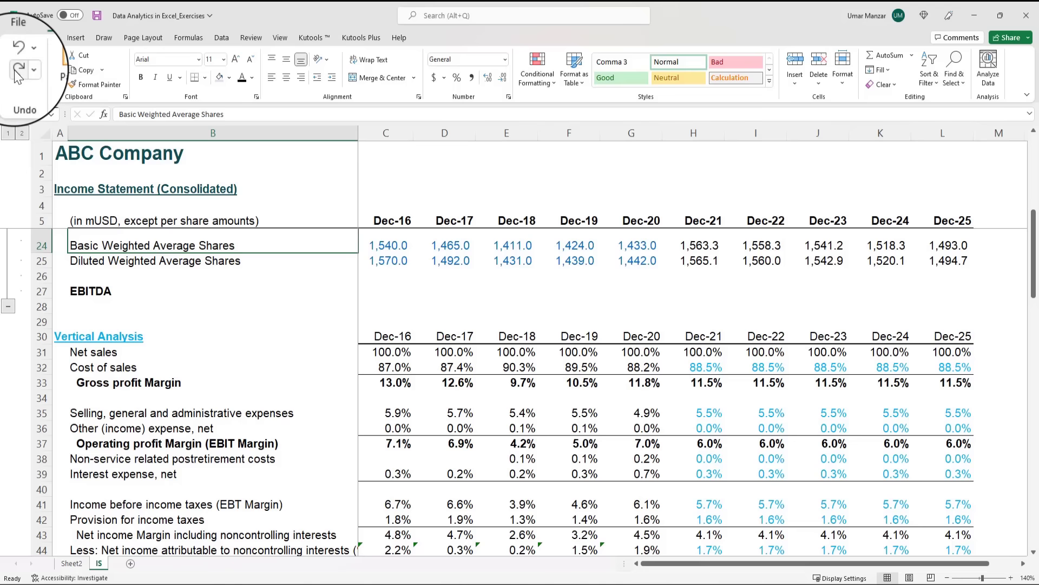
left_click(17, 73)
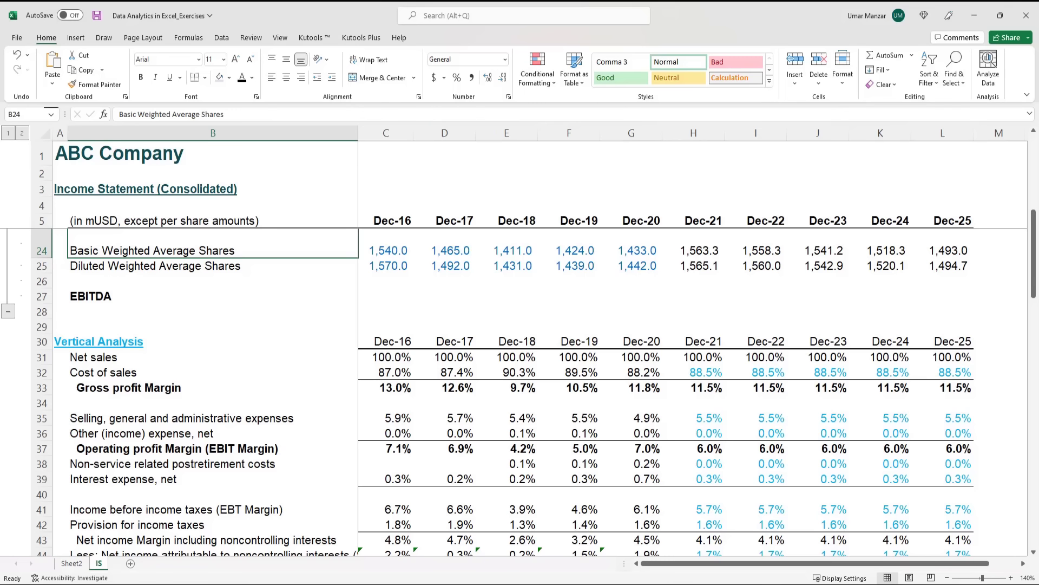
Return to Sheet2 and browse the full gallery of templates available for a new workbook
key("ctrl+Page_Up")
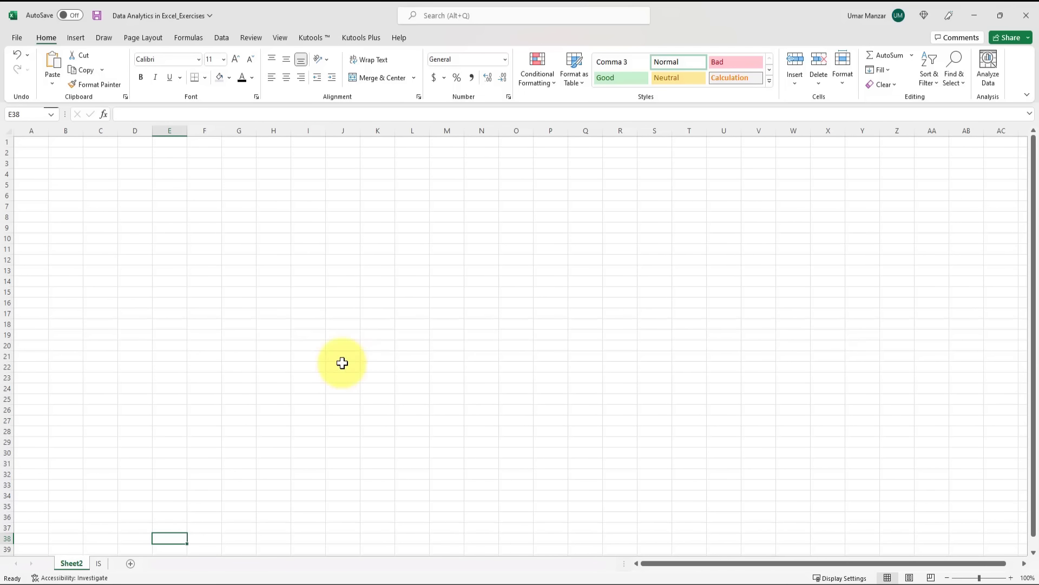
left_click(20, 43)
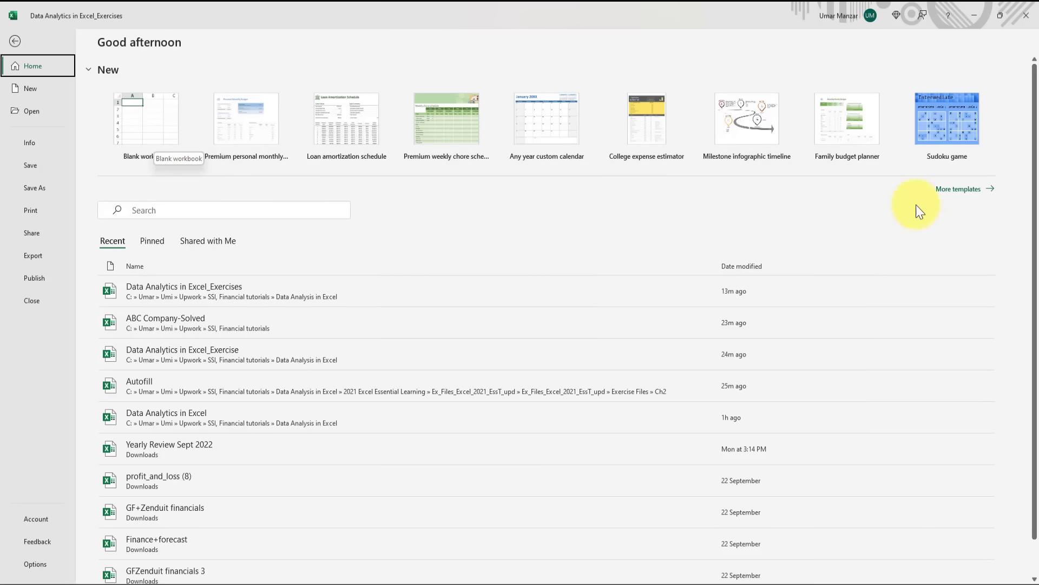
left_click(959, 189)
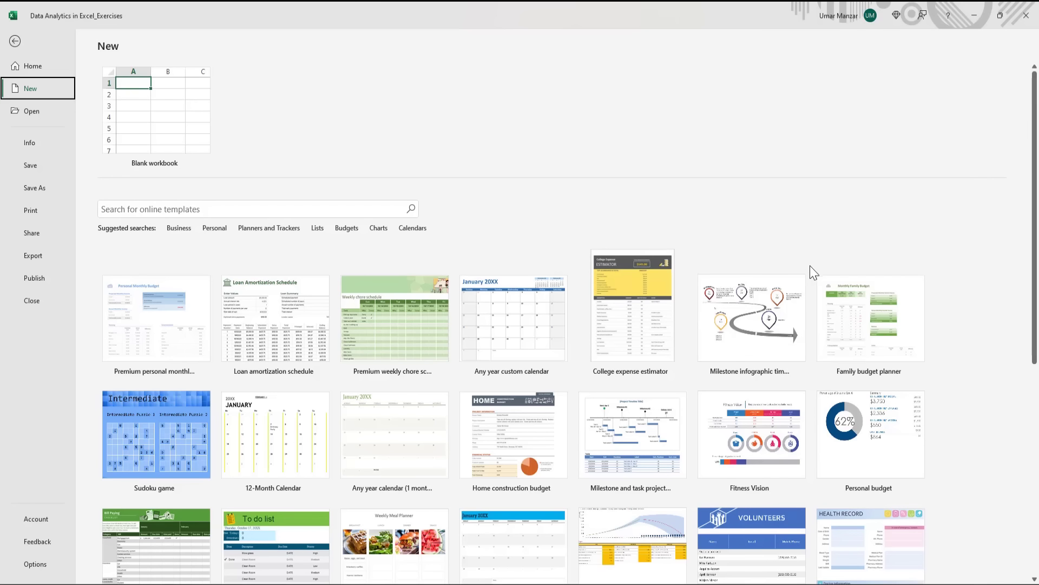
scroll(793, 368, "down", 3)
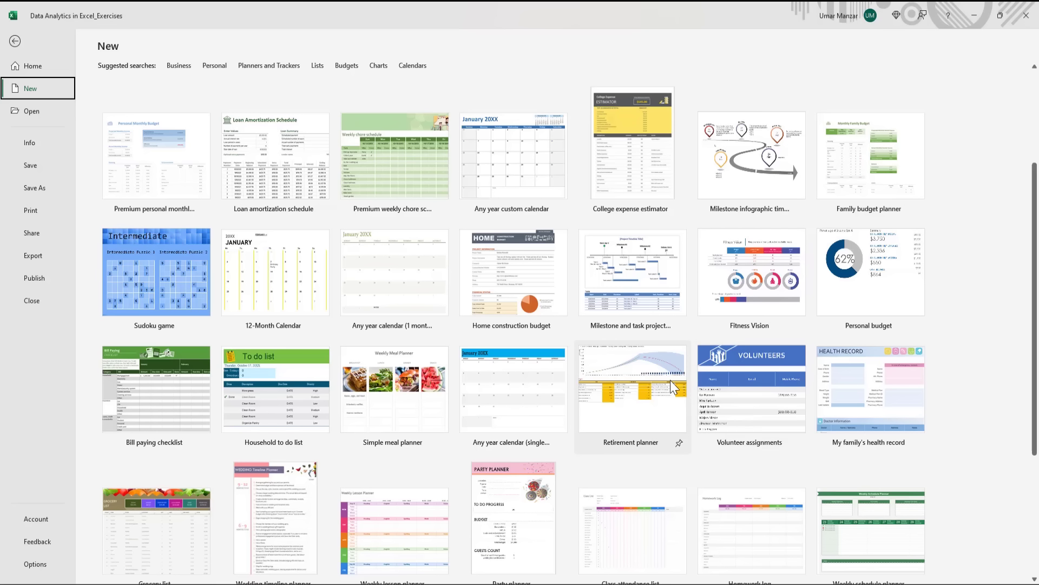
scroll(670, 380, "down", 1)
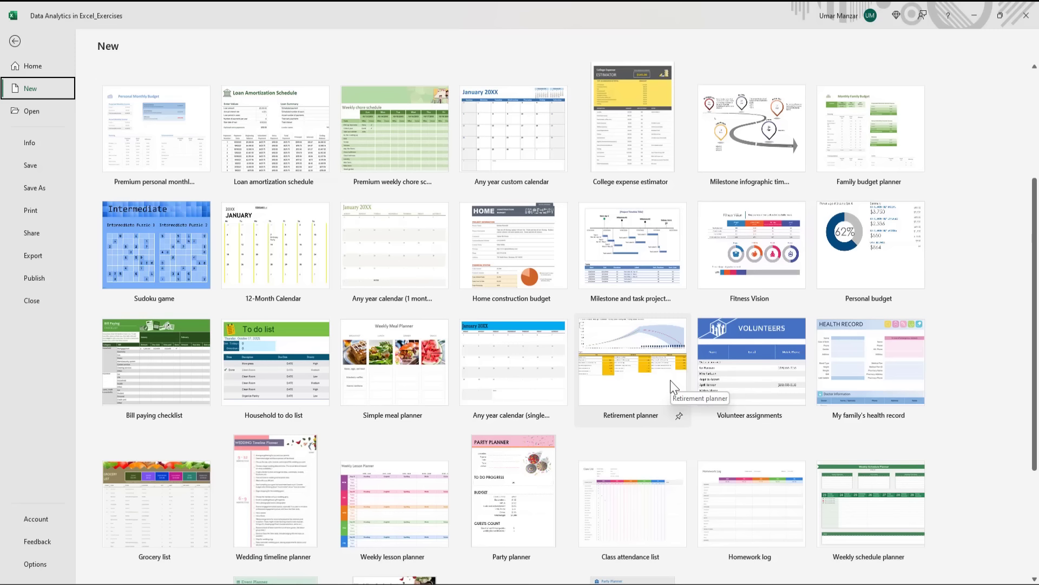
scroll(670, 380, "down", 4)
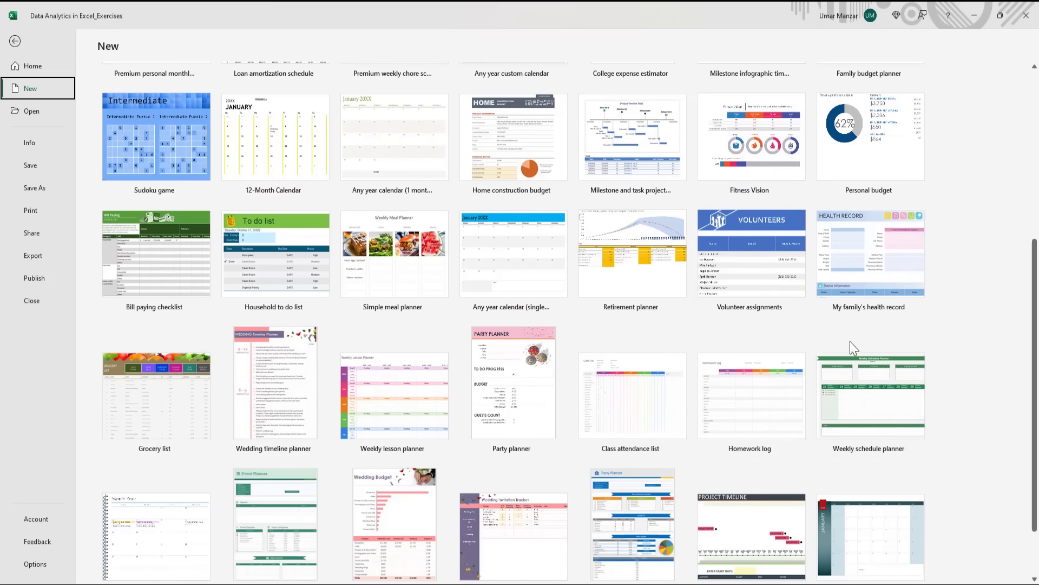
Return to the start of the template gallery and create a new blank workbook
scroll(852, 349, "down", 3)
scroll(205, 204, "up", 10)
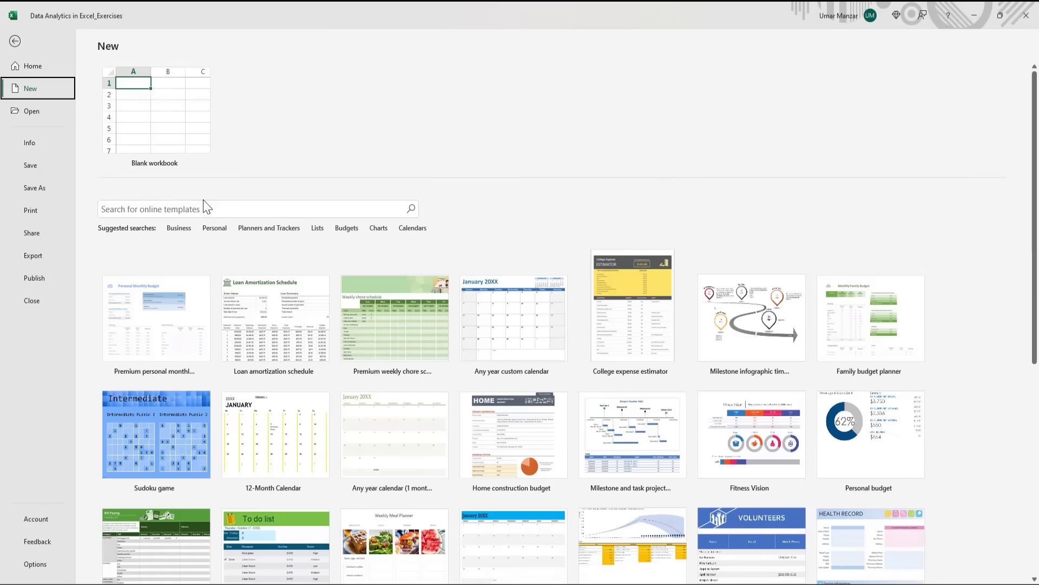
left_click(201, 208)
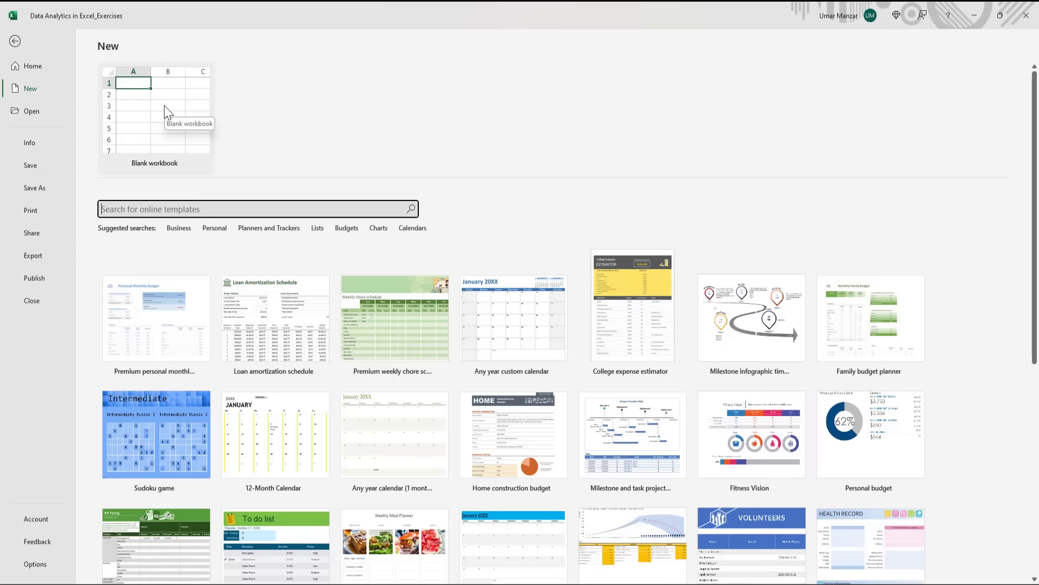
left_click(201, 121)
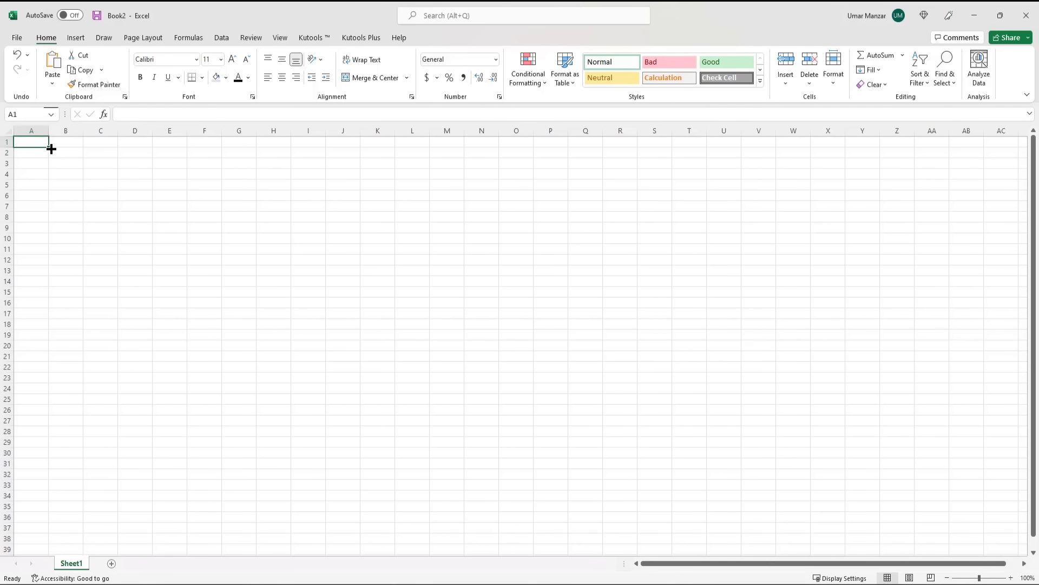
Move the active cell from A1 down to A5 and across to D5
key("Down")
key("Down")
key("Down")
key("Down")
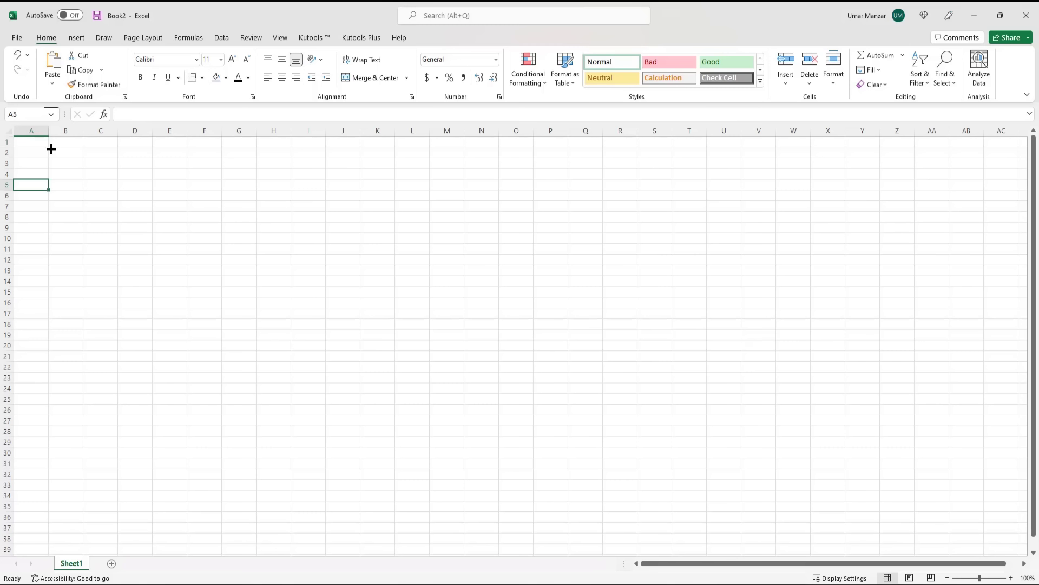
key("Right")
key("Right")
key("Right")
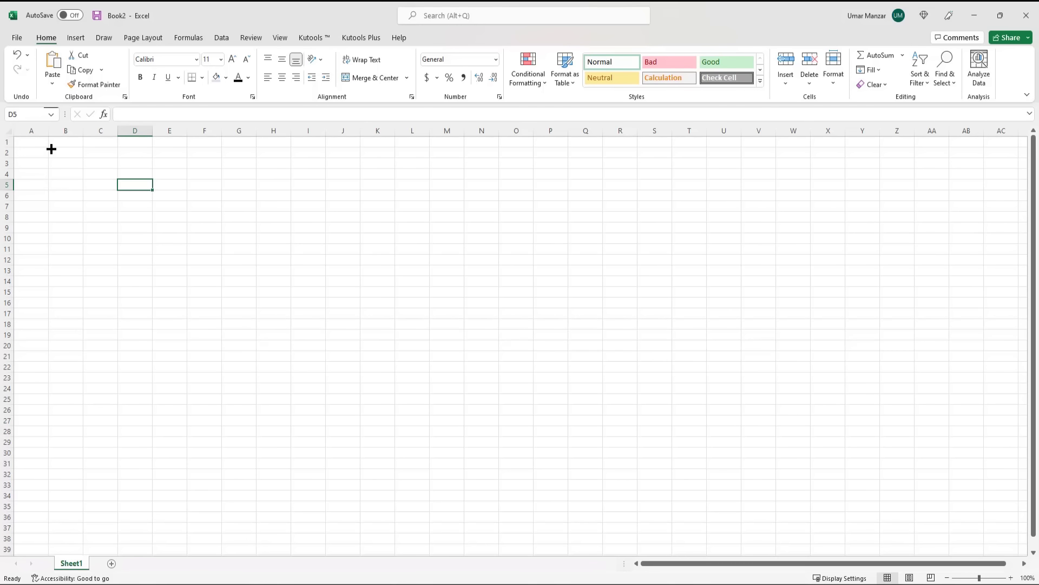
Examine the save locations and folder browser for the new workbook, leaving it unsaved
left_click(17, 37)
left_click(41, 187)
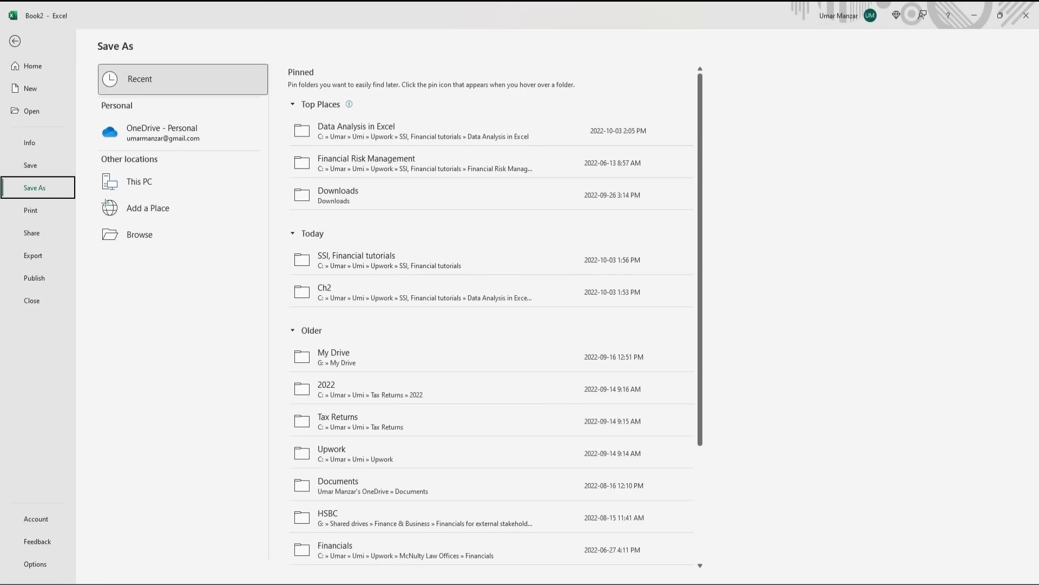
left_click(156, 237)
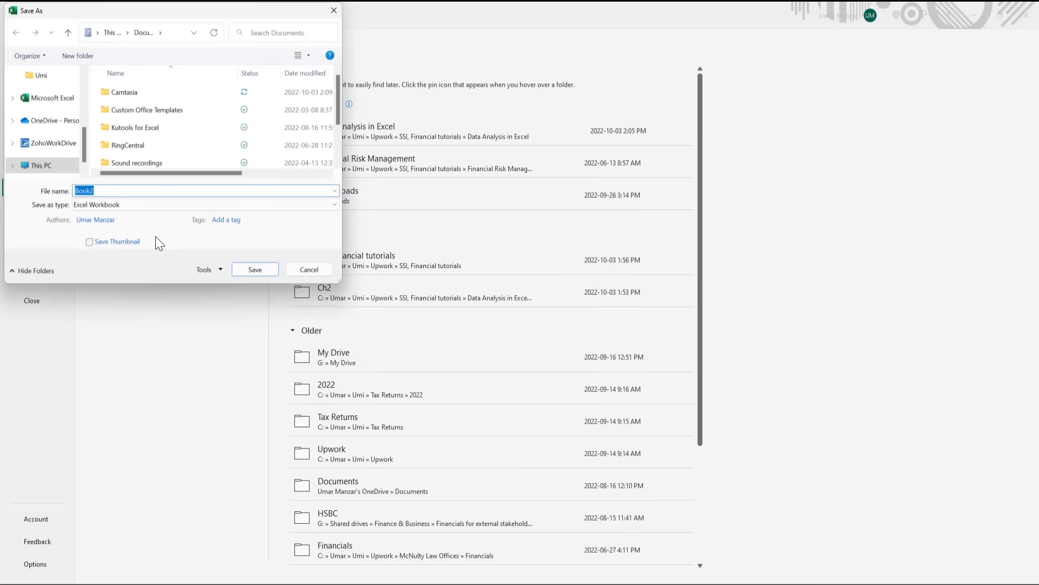
scroll(53, 112, "up", 3)
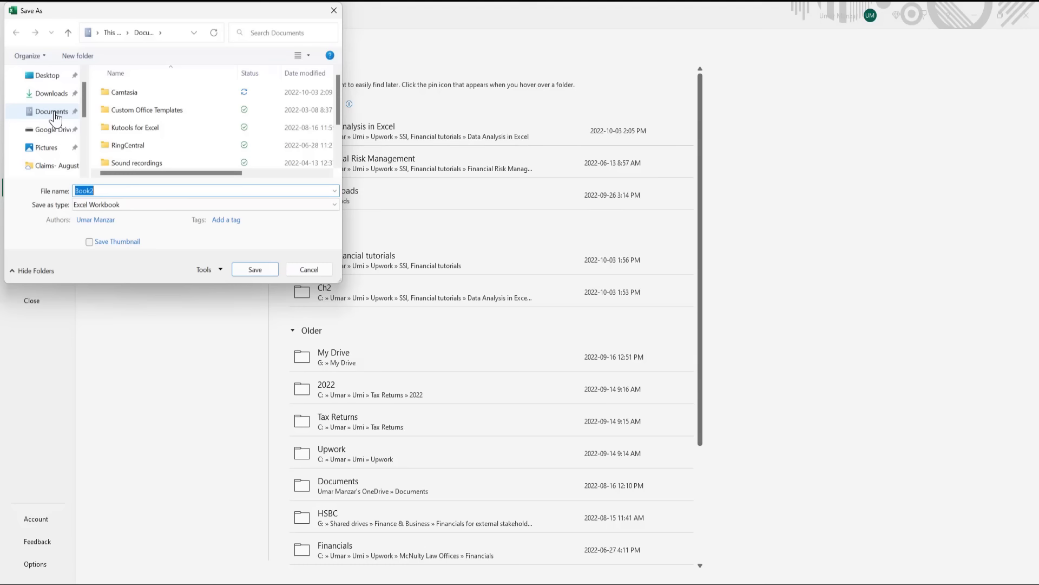
left_click(309, 269)
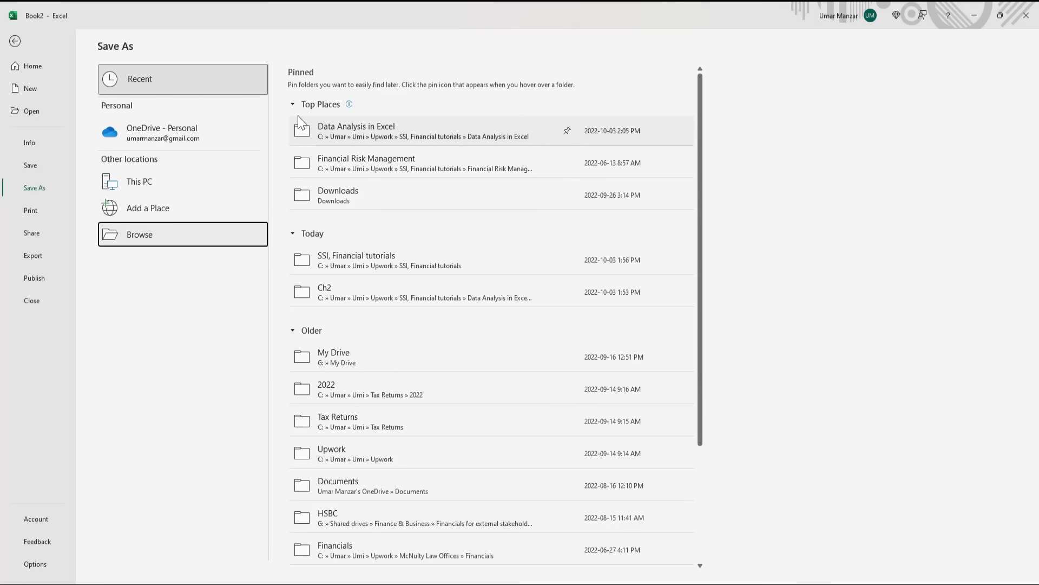
Pin the workbook Data Analytics in Excel_Exercises in the list of recent workbooks and open it
left_click(31, 66)
left_click(33, 110)
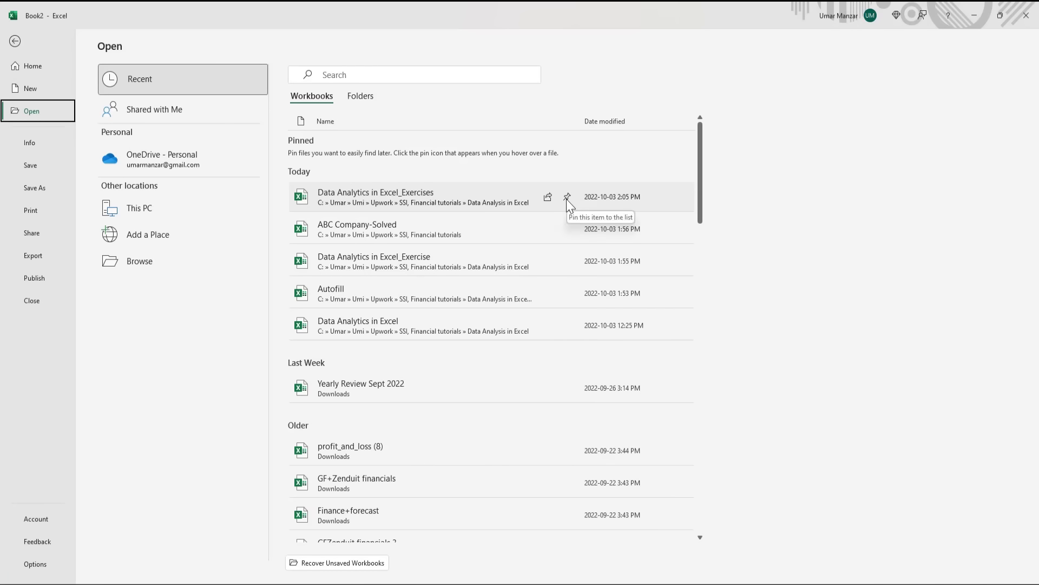
left_click(567, 198)
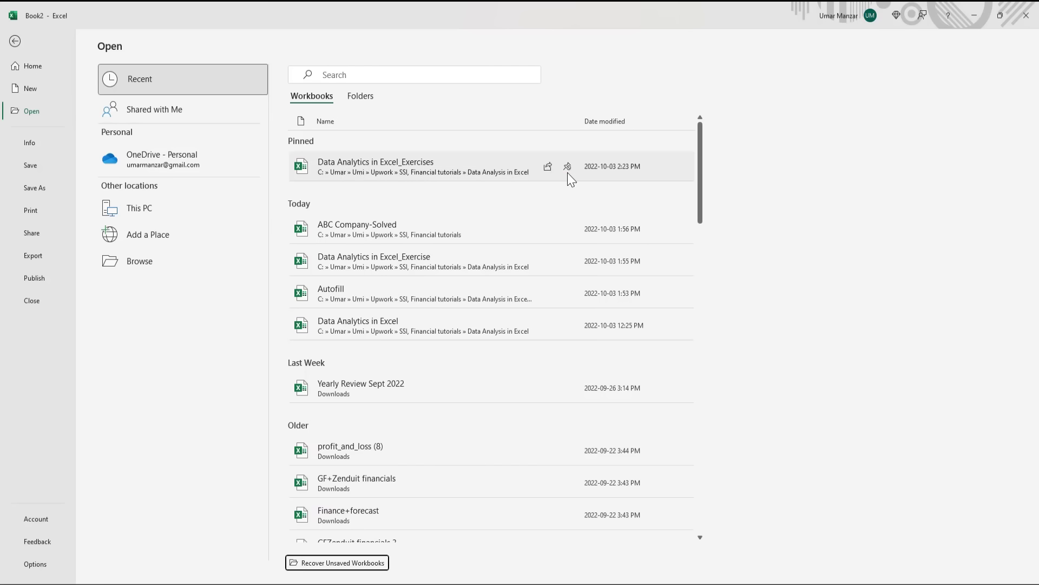
scroll(539, 179, "down", 3)
scroll(539, 176, "up", 3)
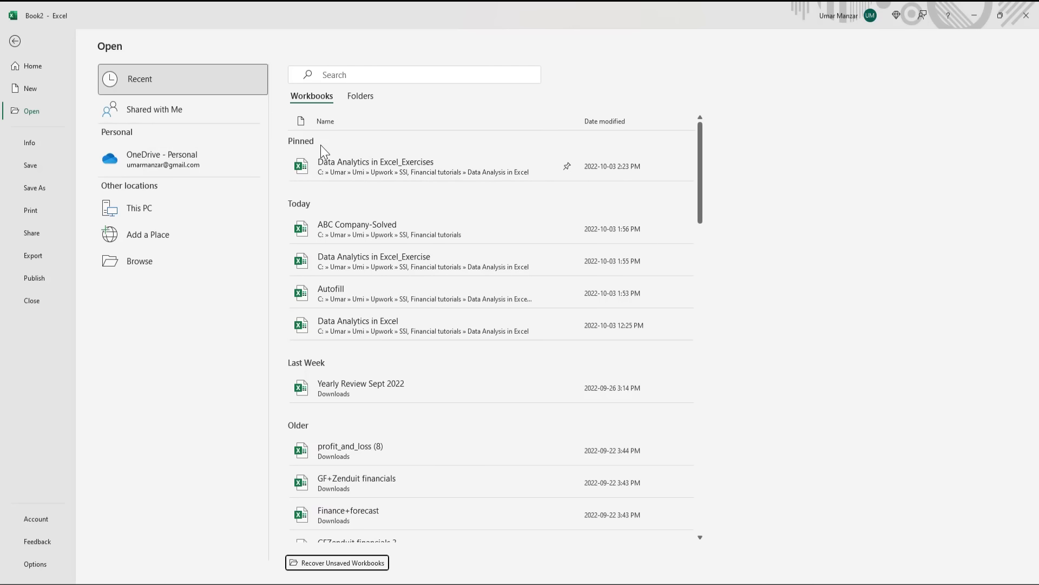
left_click(345, 75)
left_click(377, 164)
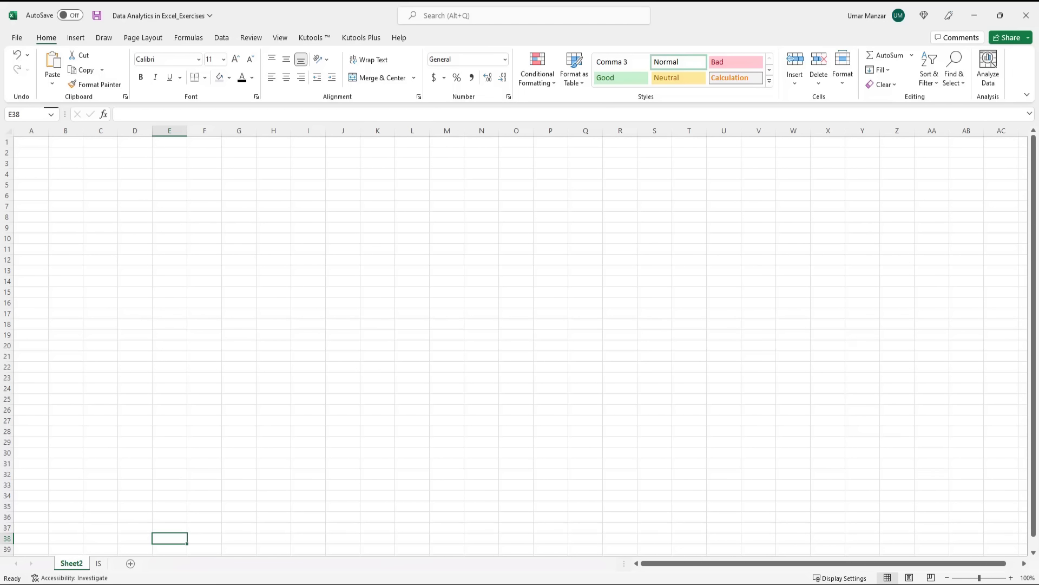
Zoom Sheet2 in to 190%
left_click(1010, 578)
left_click(1010, 578)
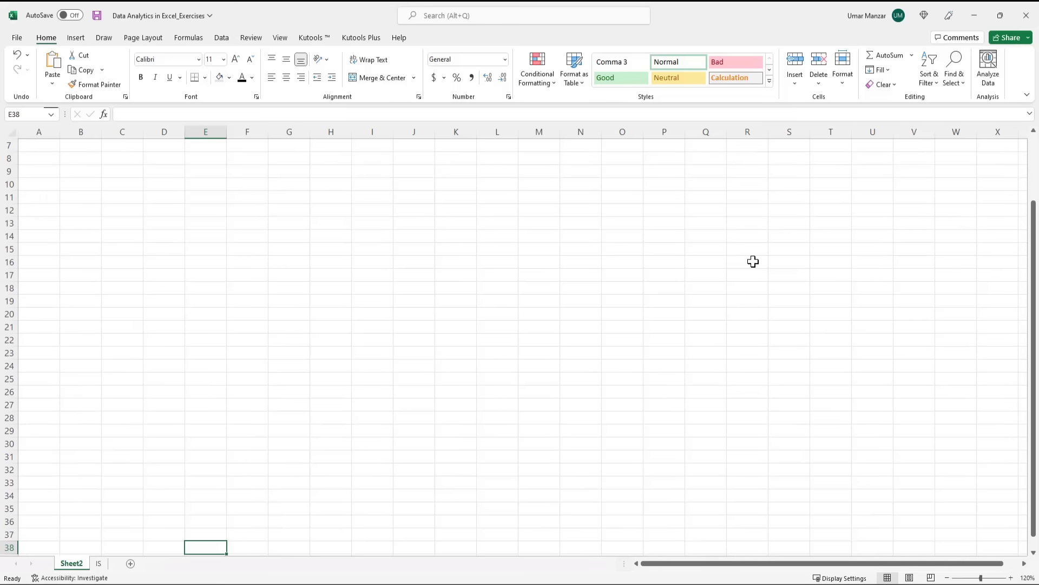
left_click(1011, 578)
left_click(1011, 579)
left_click(1011, 578)
left_click(1011, 578)
left_click(1012, 579)
left_click(1011, 578)
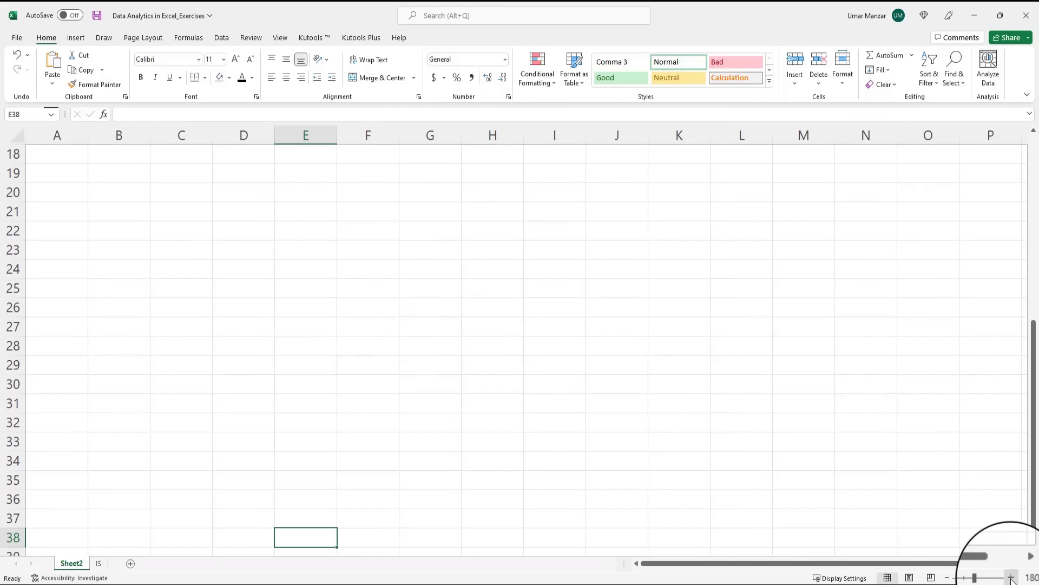
left_click(1011, 578)
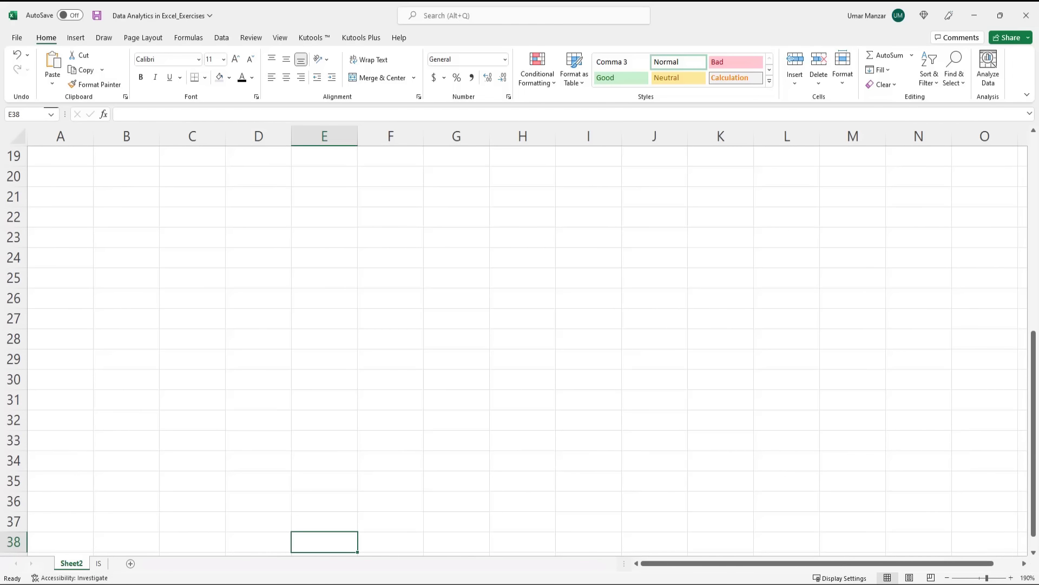
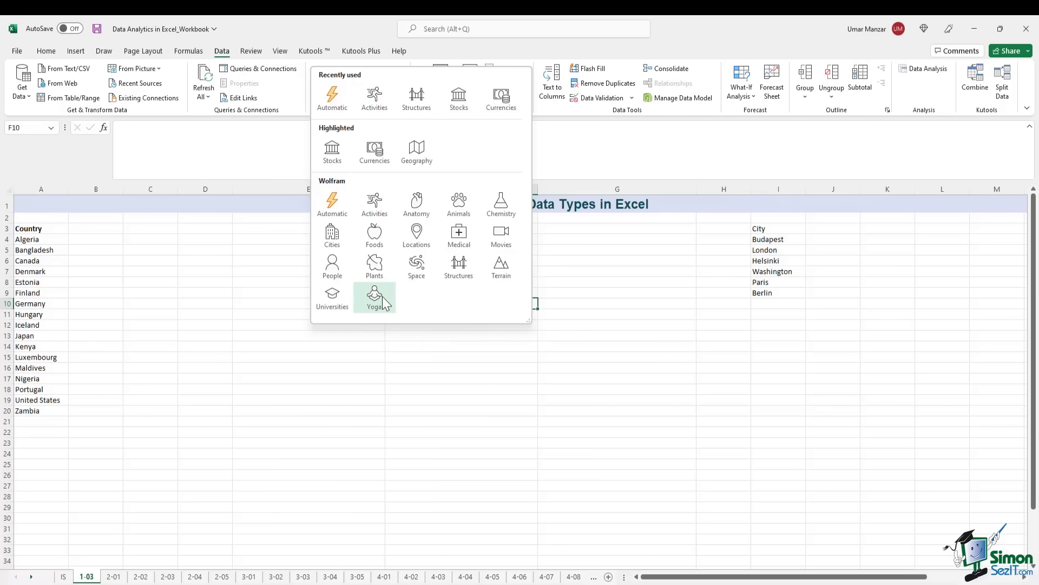
Select the Country, Company and City lists with their headers on sheet 1-03, one after another, and finish on cell F12
mouse_move(325, 301)
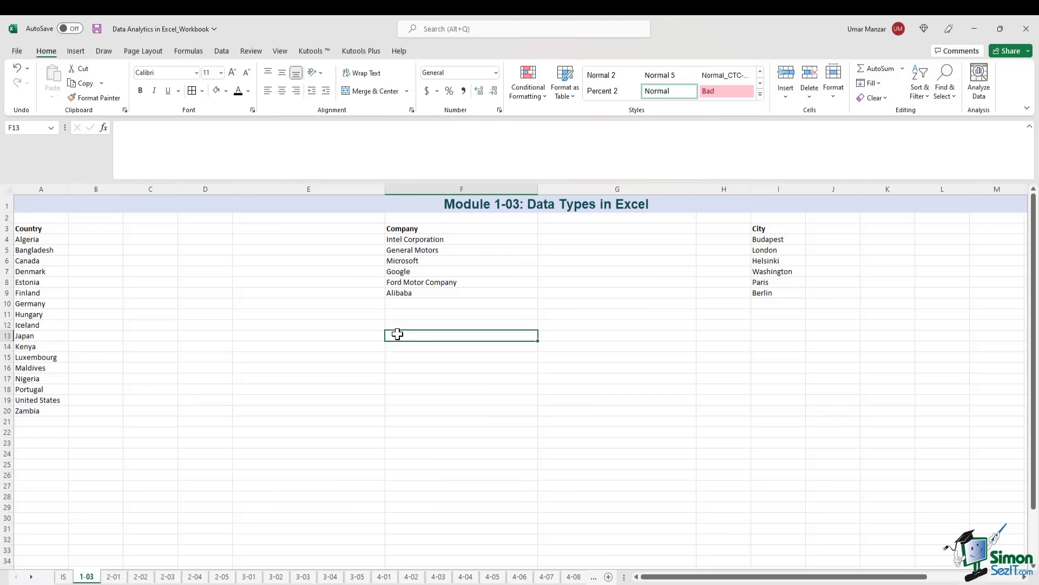
left_click_drag(27, 228, 34, 412)
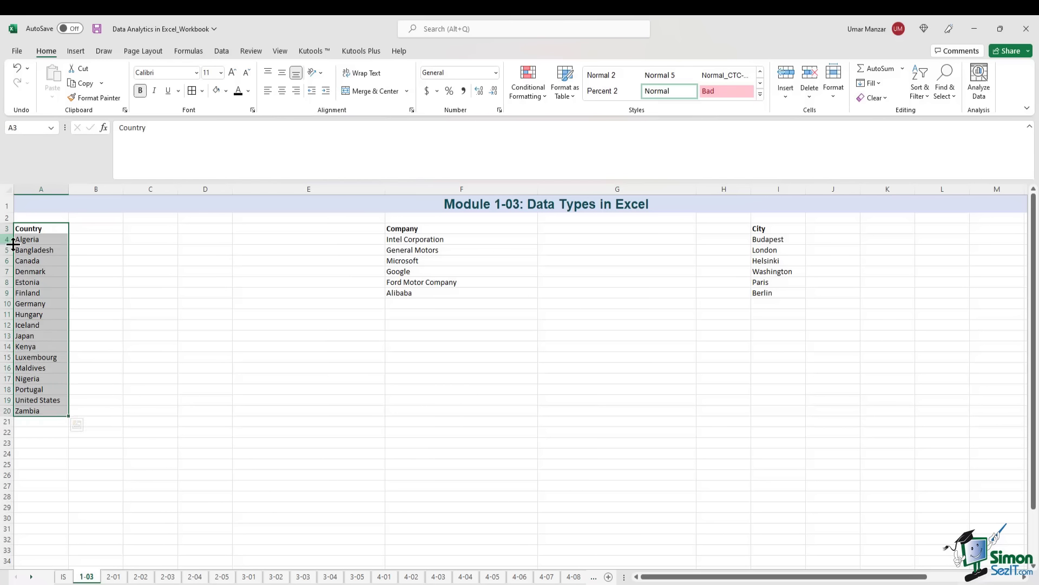
left_click(426, 230)
left_click_drag(427, 231, 434, 295)
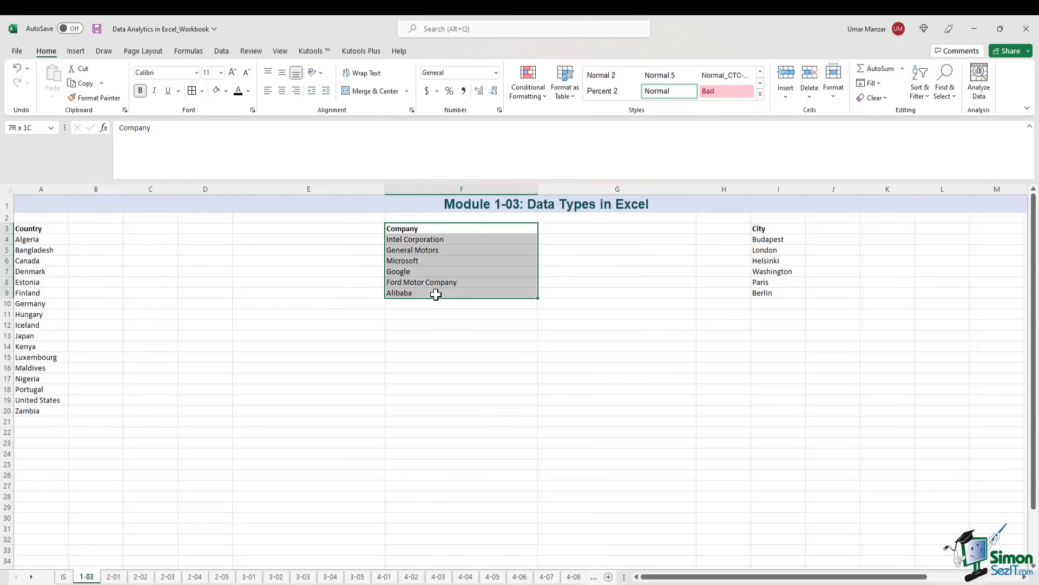
left_click(769, 228)
left_click_drag(768, 228, 780, 293)
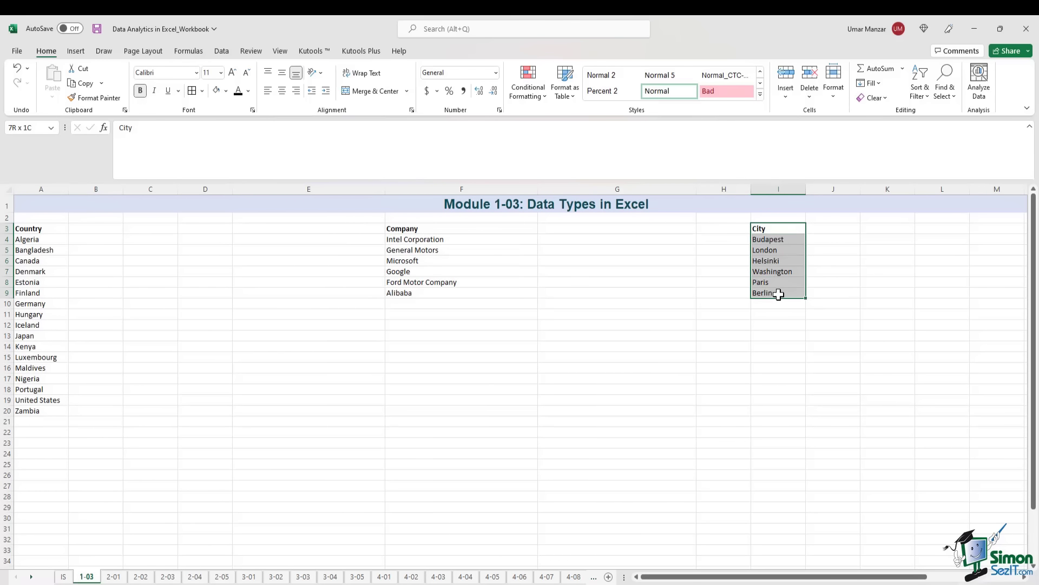
left_click(465, 325)
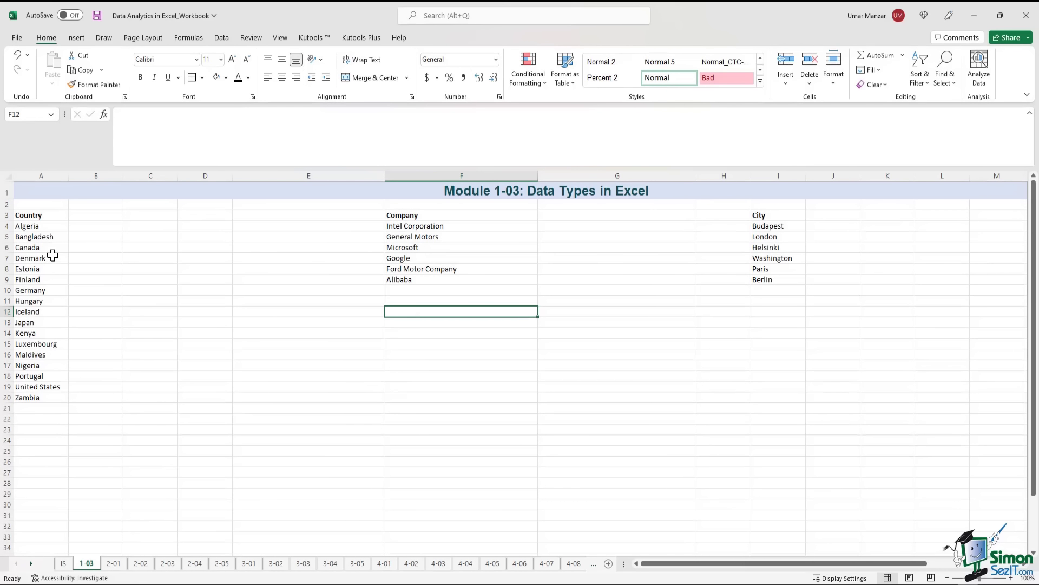
Convert the country names in A4:A20 to the Automatic data type
left_click_drag(41, 224, 39, 396)
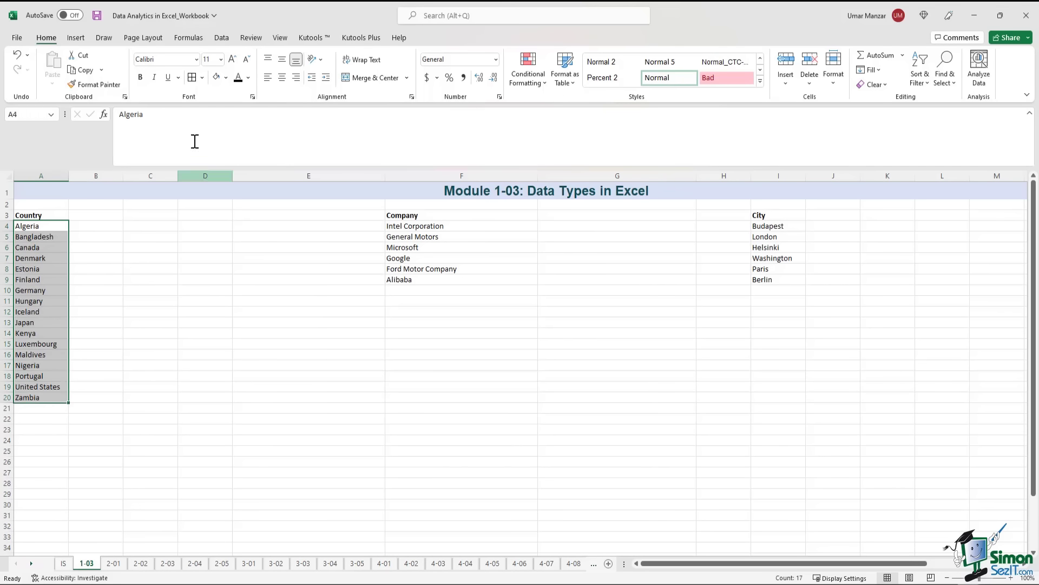
left_click(222, 38)
left_click(330, 90)
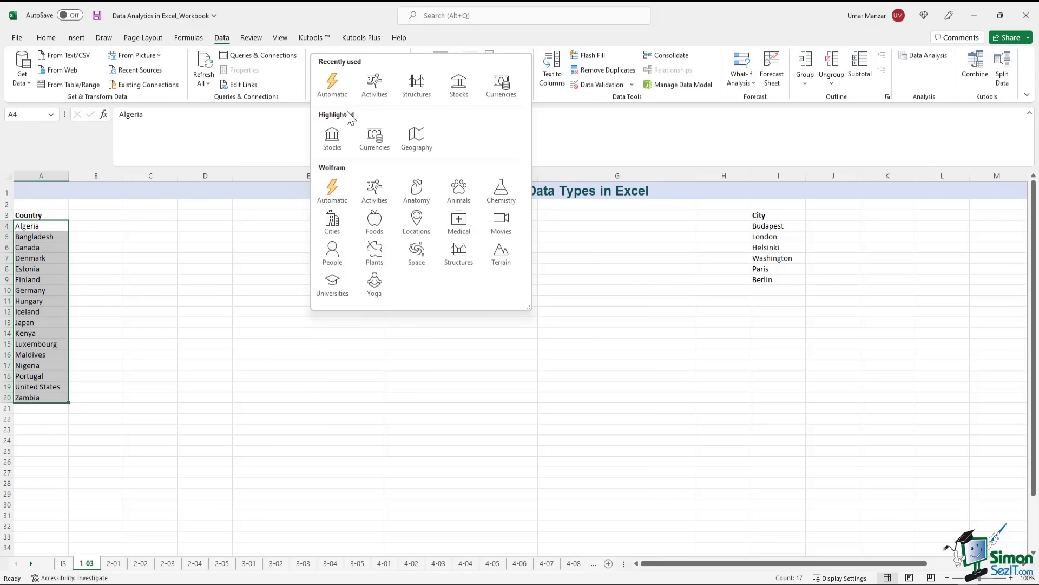
left_click(332, 83)
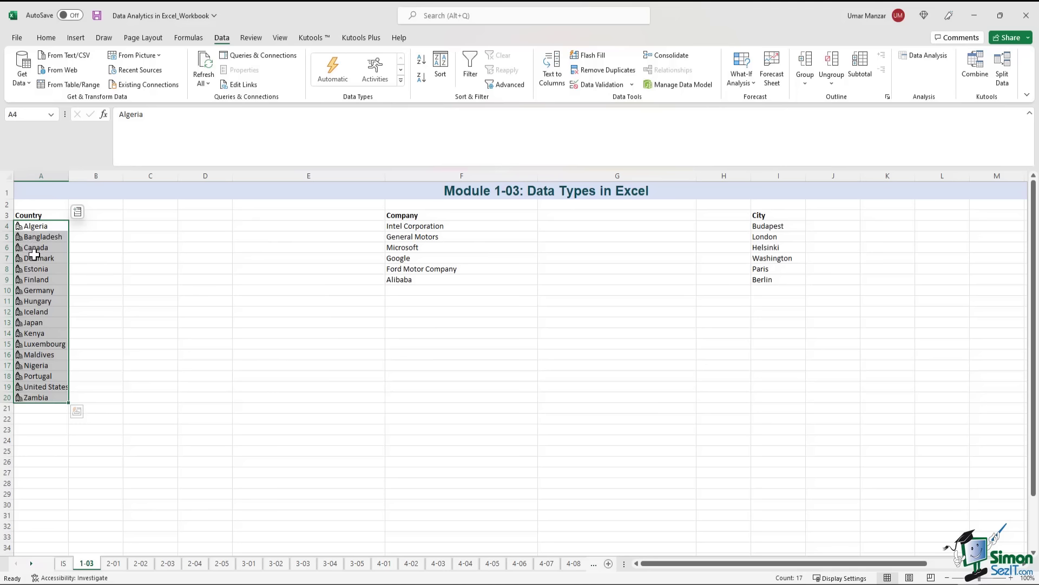
Open the data card for Denmark in cell A7 and read through its Identifiers section
left_click(35, 252)
left_click(35, 259)
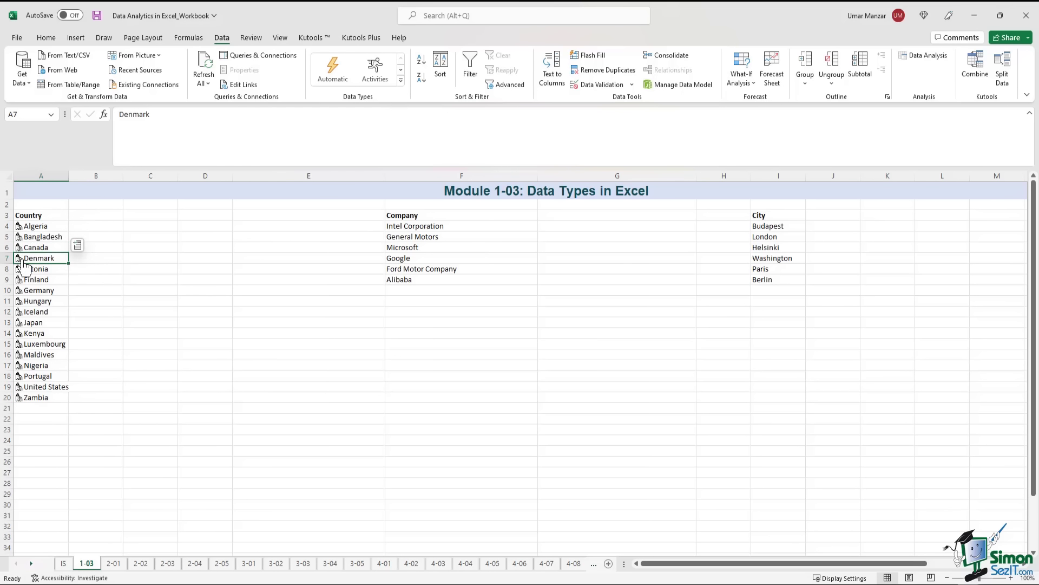
left_click(19, 258)
scroll(164, 328, "down", 2)
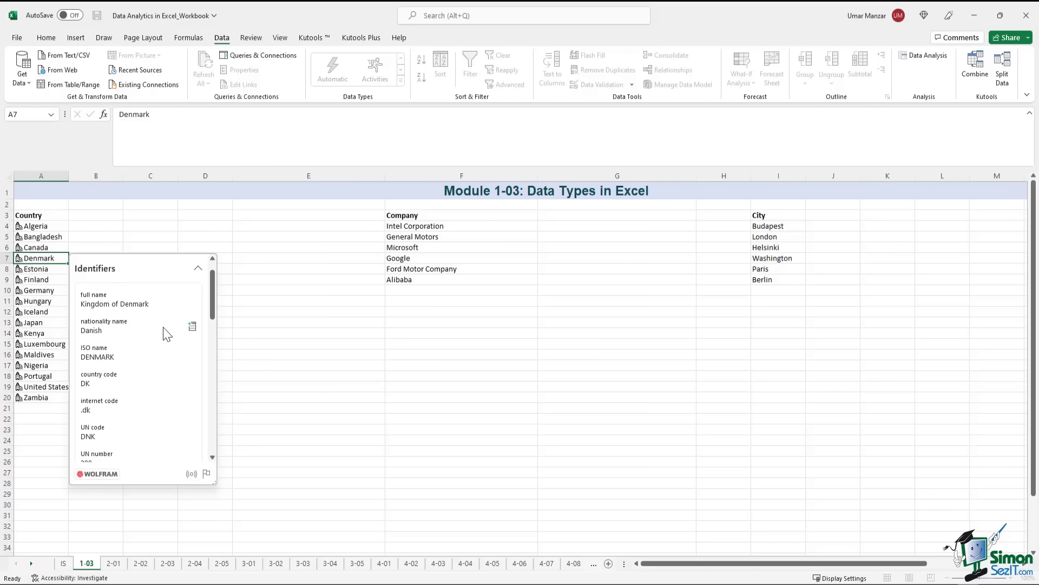
scroll(164, 327, "up", 1)
scroll(132, 328, "down", 1)
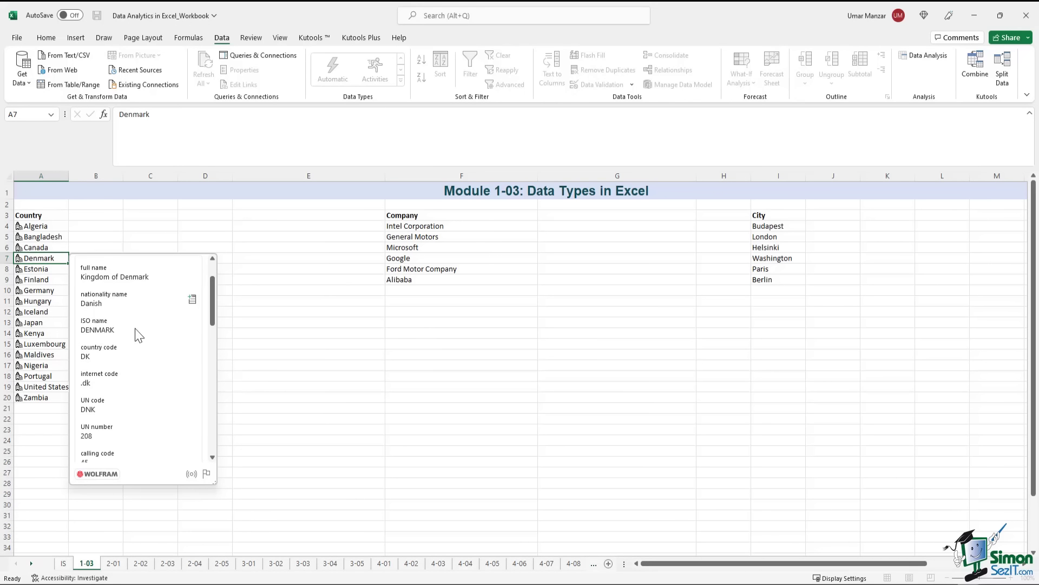
scroll(131, 368, "down", 3)
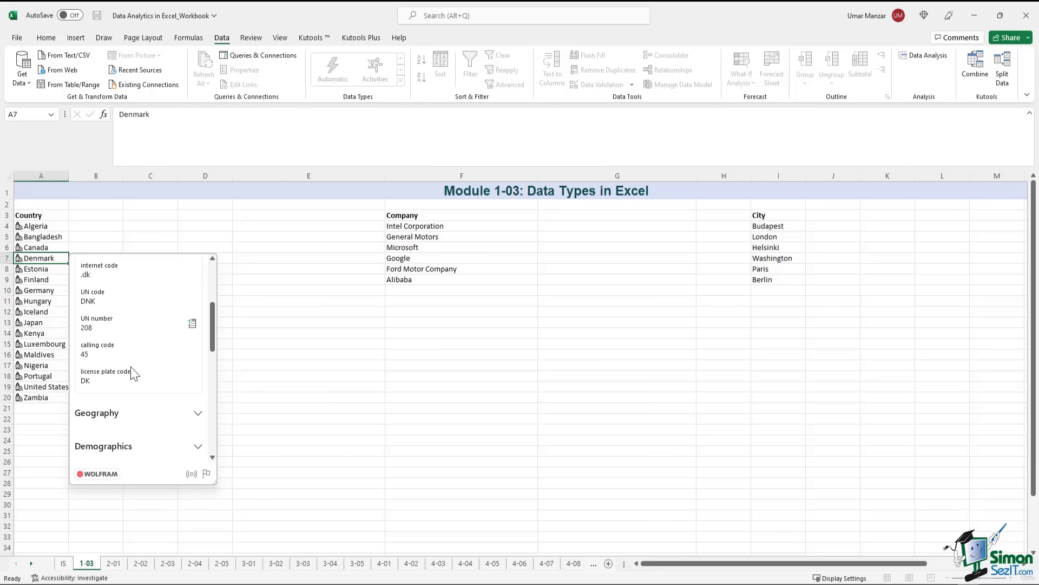
Expand the Geography, Demographics and Economy sections of Denmark's data card and read through their fields
left_click(197, 416)
scroll(190, 406, "down", 2)
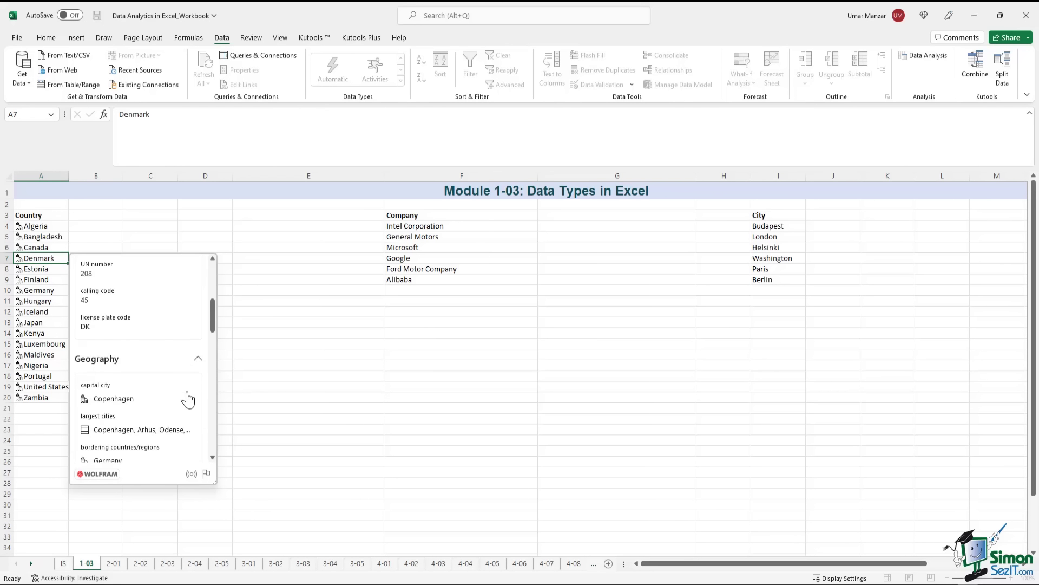
scroll(187, 400, "down", 3)
scroll(187, 399, "down", 5)
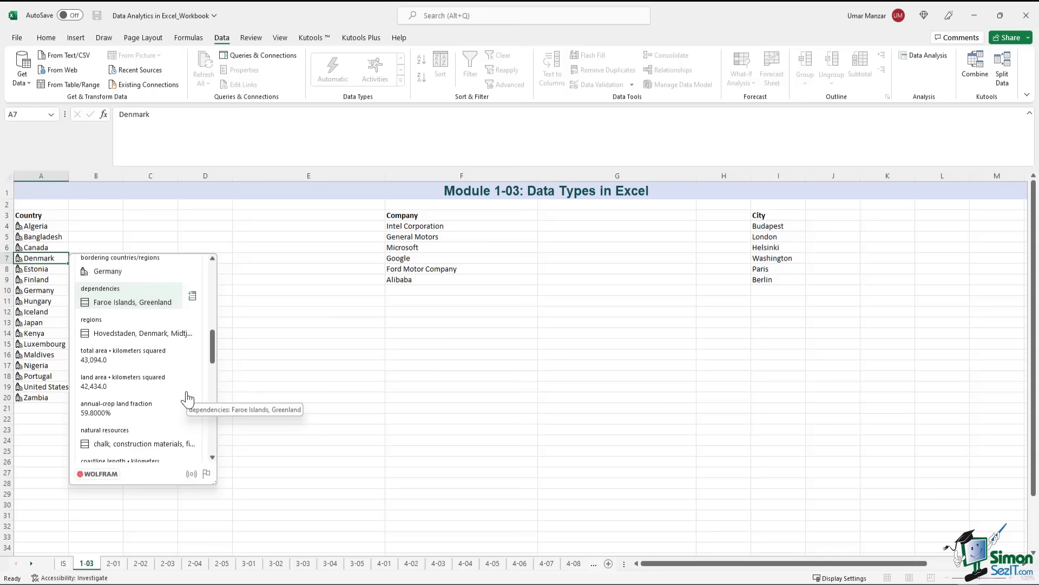
left_click(197, 386)
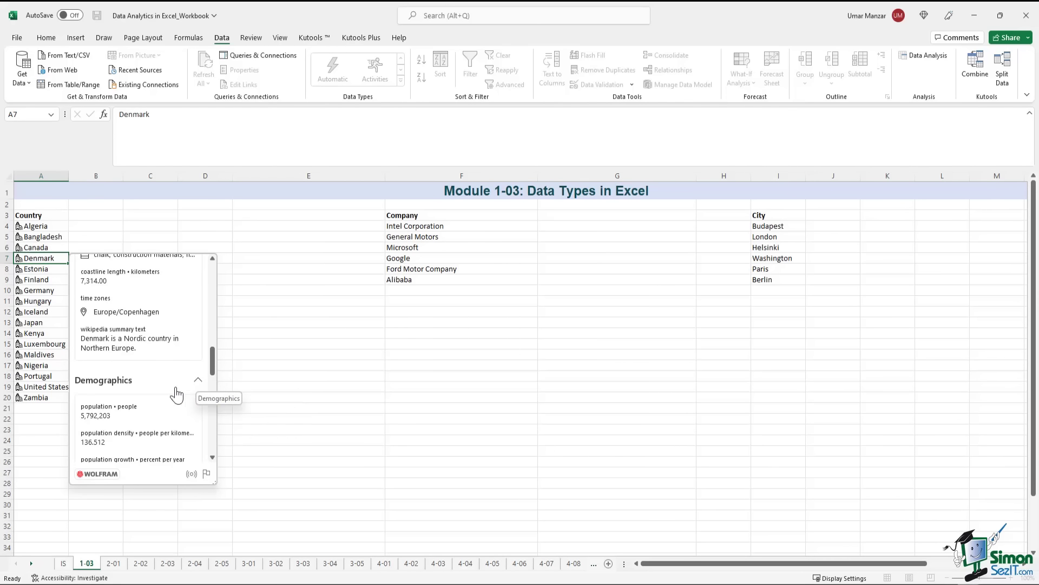
scroll(170, 395, "down", 5)
left_click(197, 337)
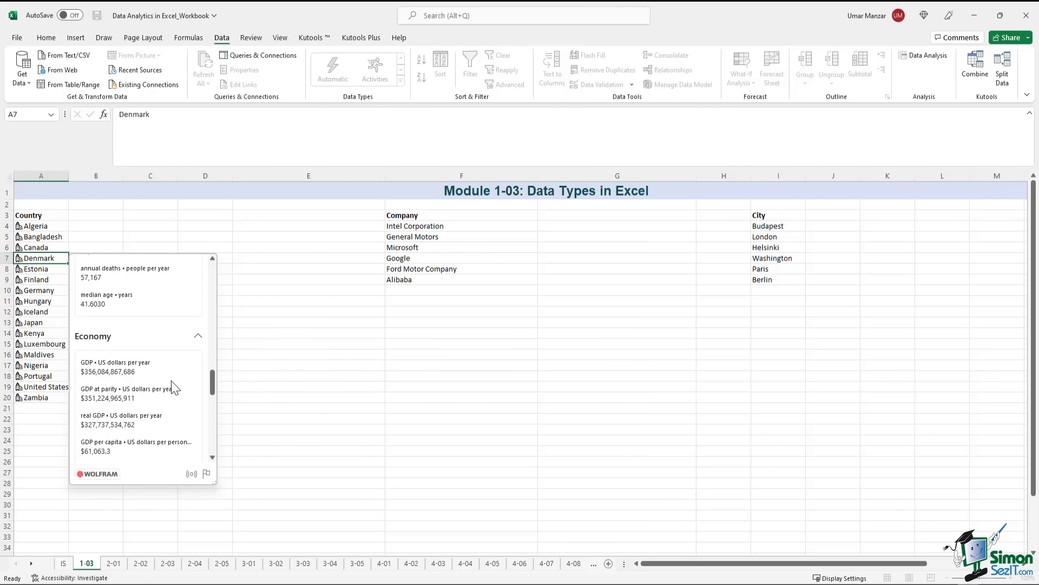
scroll(173, 387, "down", 1)
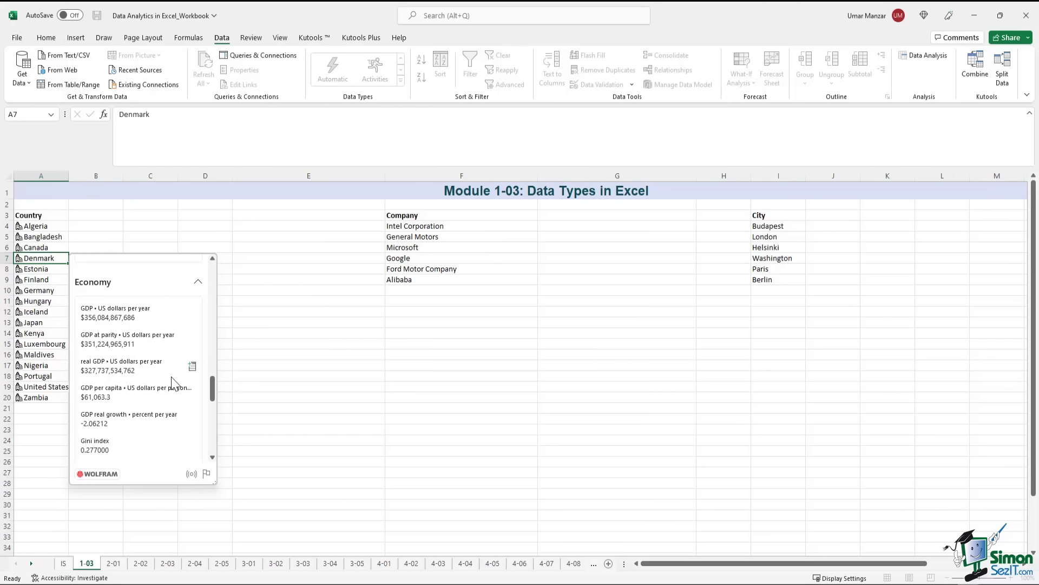
scroll(172, 381, "down", 4)
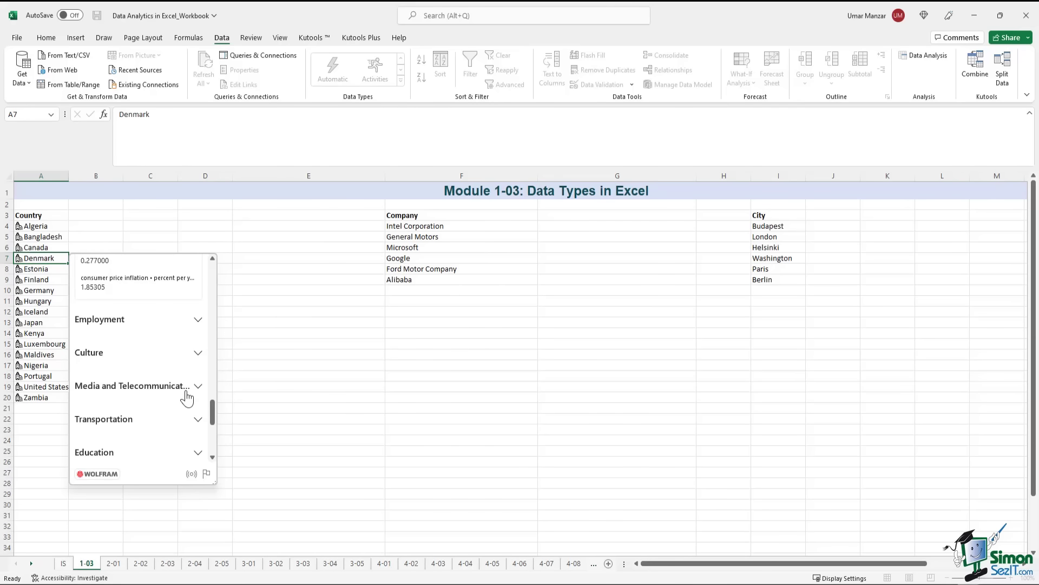
Read through the remaining section headings and the closing fields of Denmark's data card
scroll(187, 396, "down", 3)
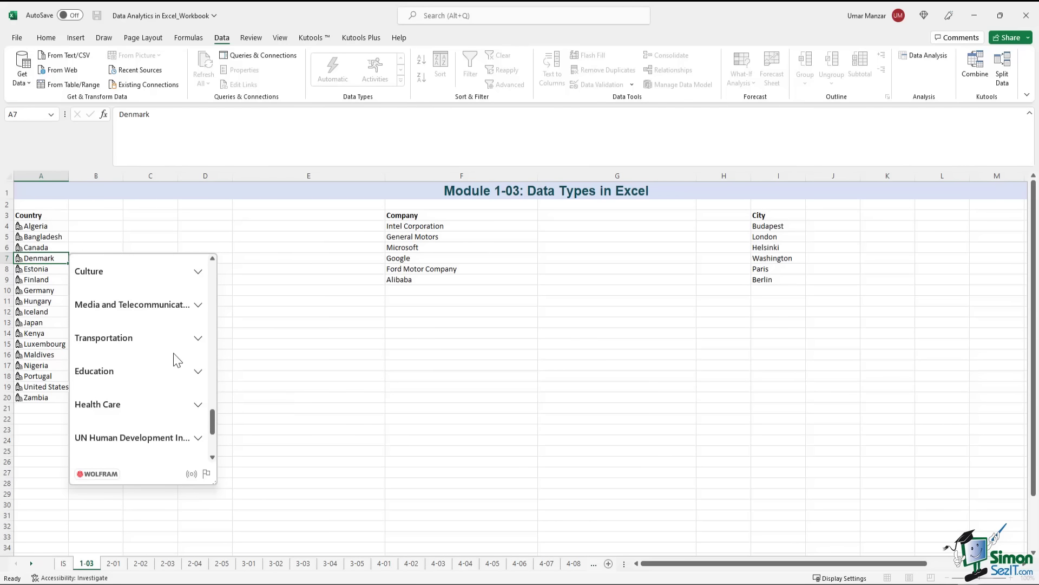
scroll(176, 360, "down", 3)
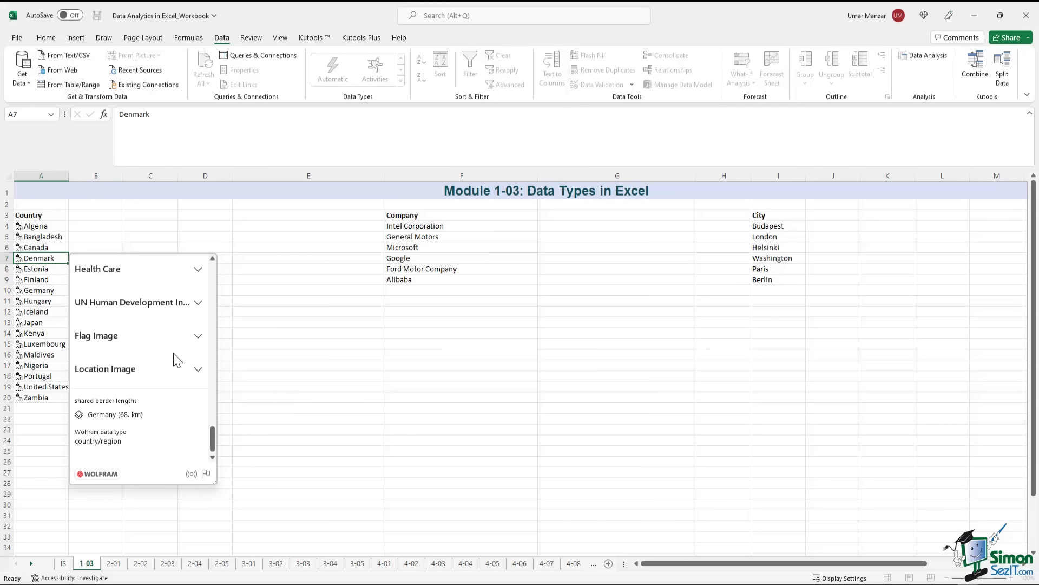
Extract the country code field for A4:A20 into column B and enter the heading "Country Code" in B3
left_click_drag(41, 226, 50, 395)
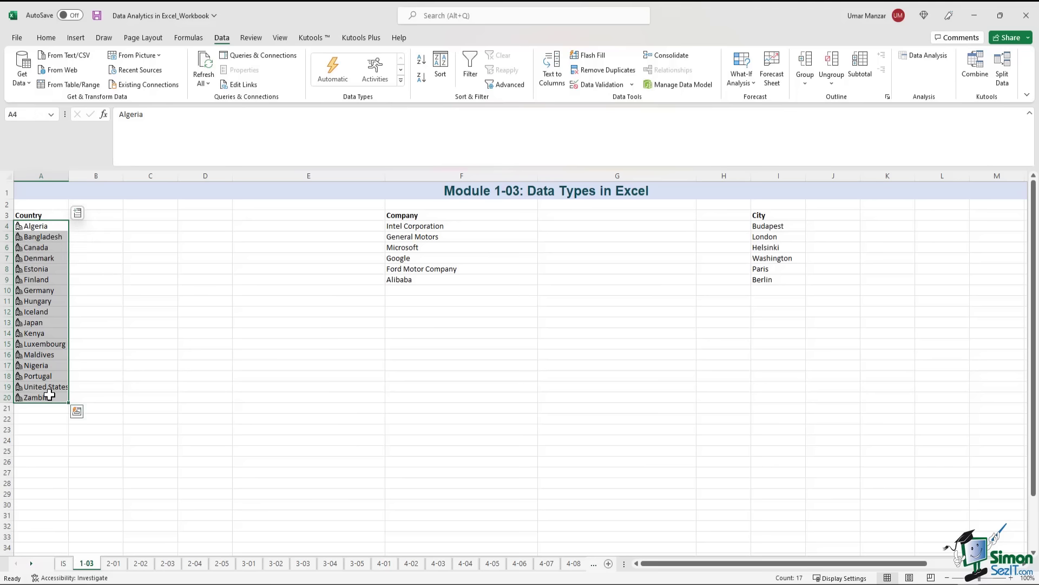
left_click(78, 215)
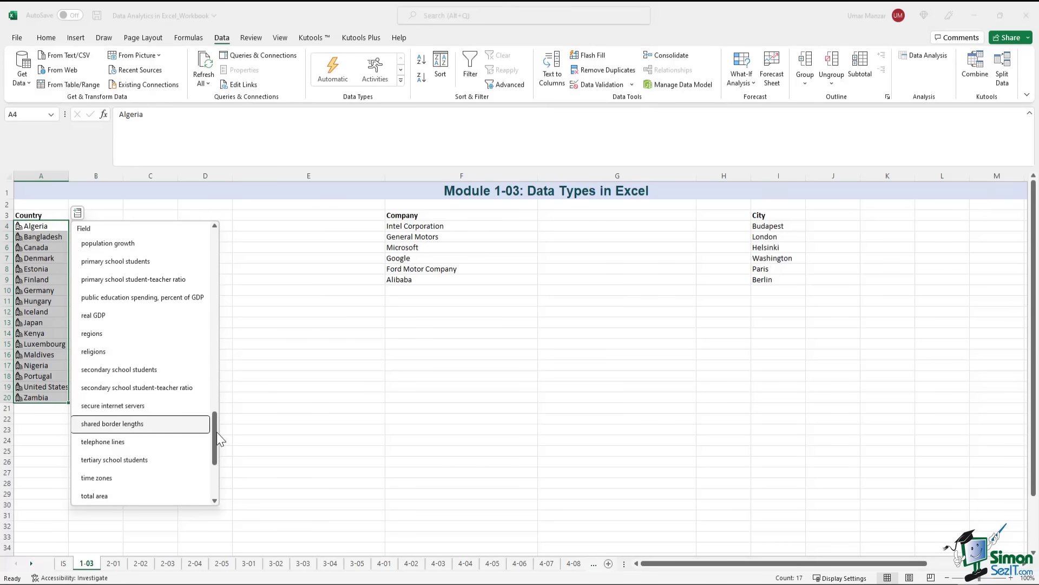
left_click_drag(216, 433, 206, 275)
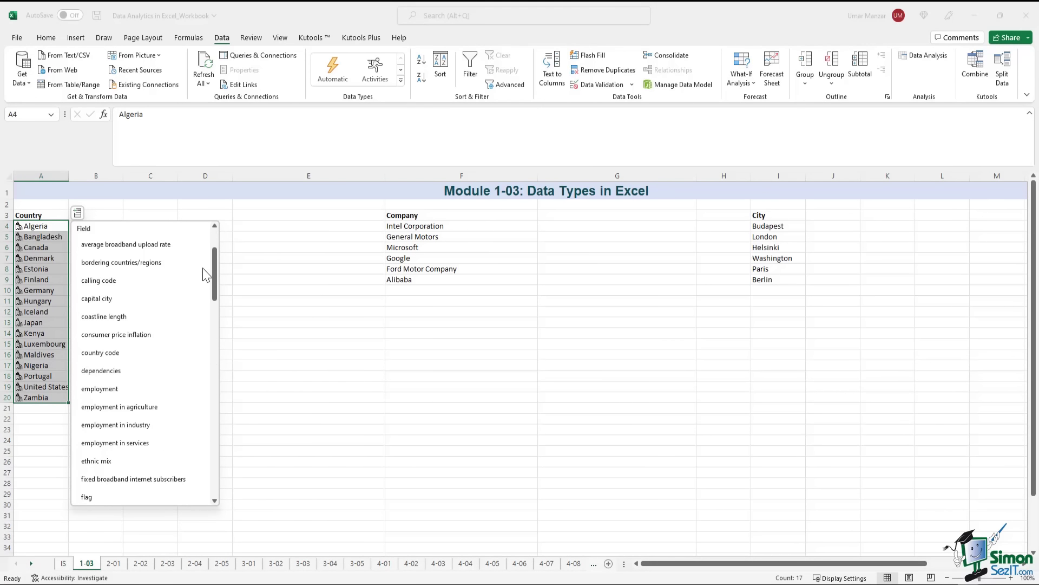
left_click(158, 353)
left_click(105, 216)
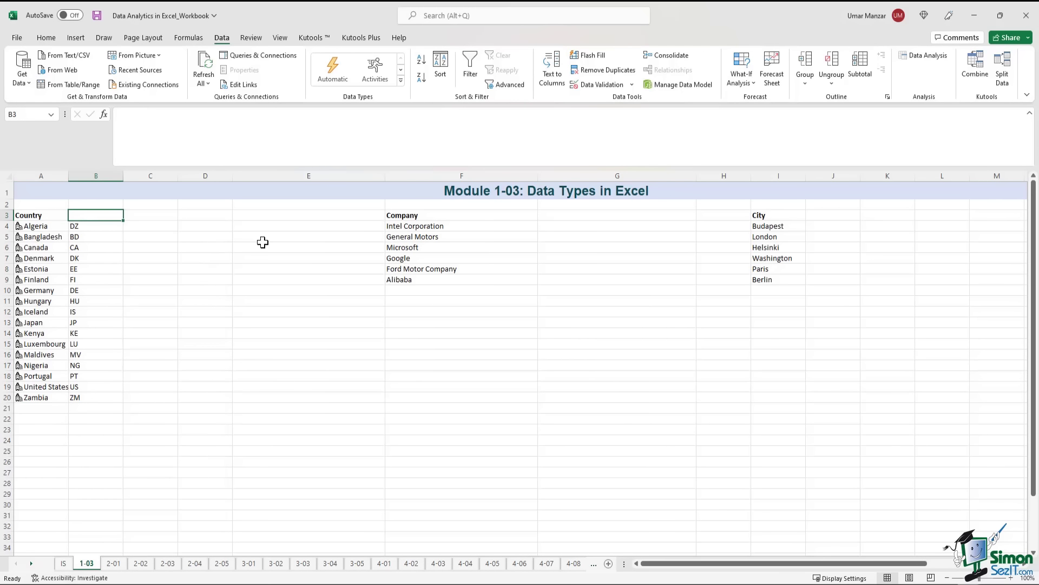
type("Country ")
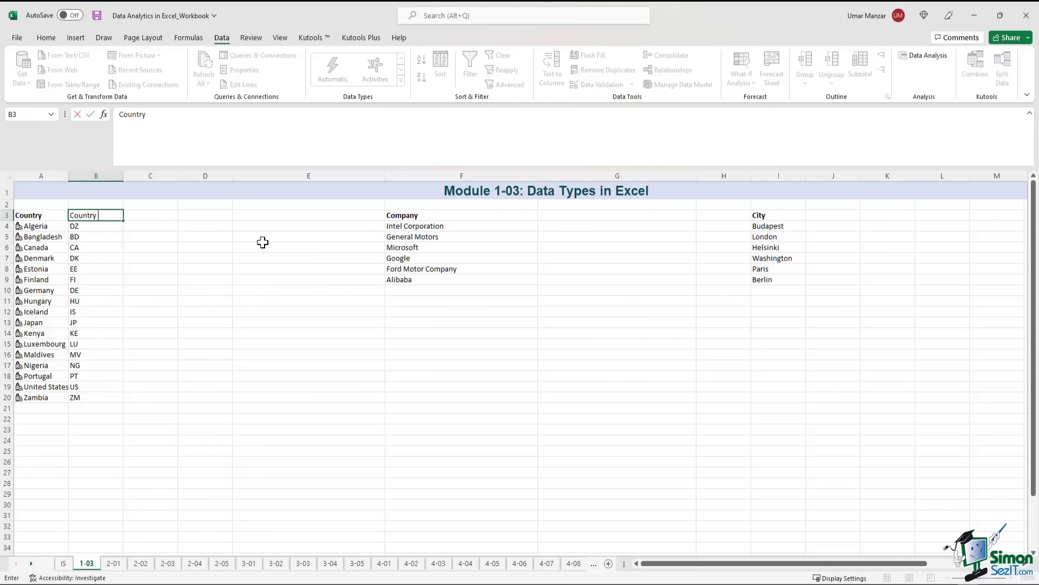
type("Code")
Extract the flag field for A4:A20 into column C and enter the heading "Flags" in C3
left_click_drag(38, 226, 57, 397)
left_click(77, 211)
scroll(158, 254, "down", 1)
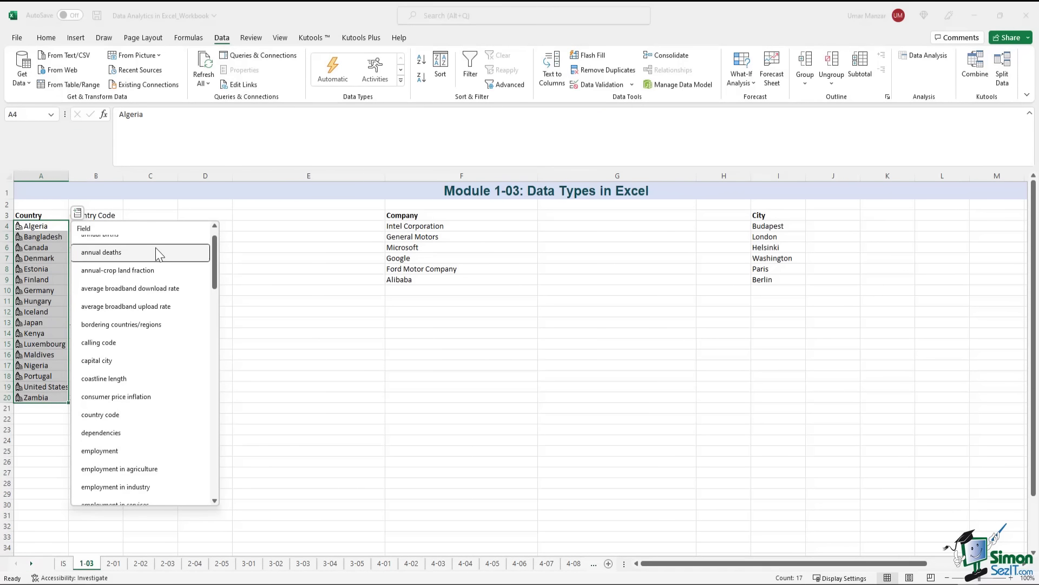
scroll(157, 252, "down", 5)
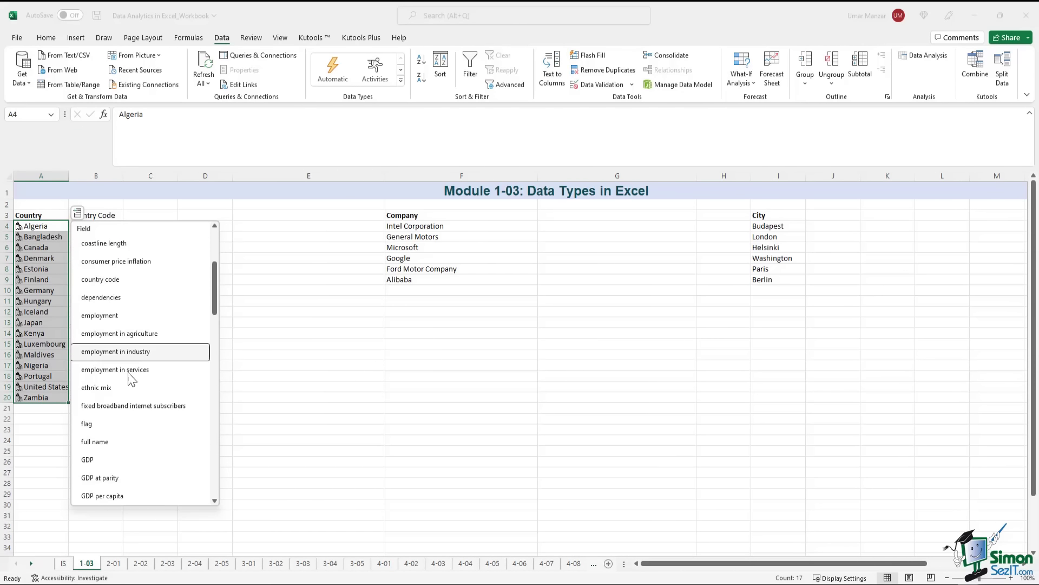
left_click(139, 424)
left_click(140, 425)
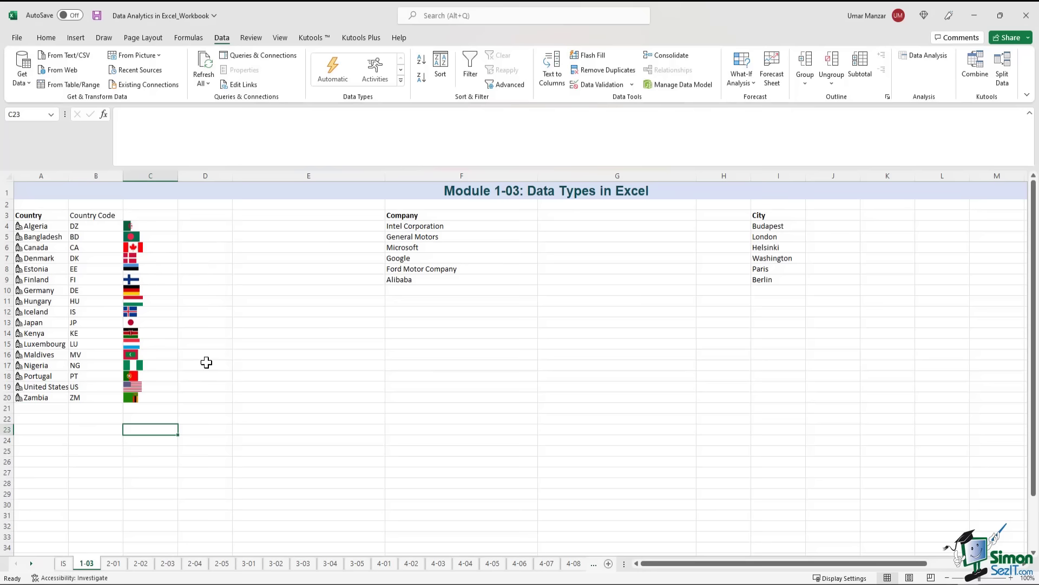
left_click(206, 344)
left_click(153, 217)
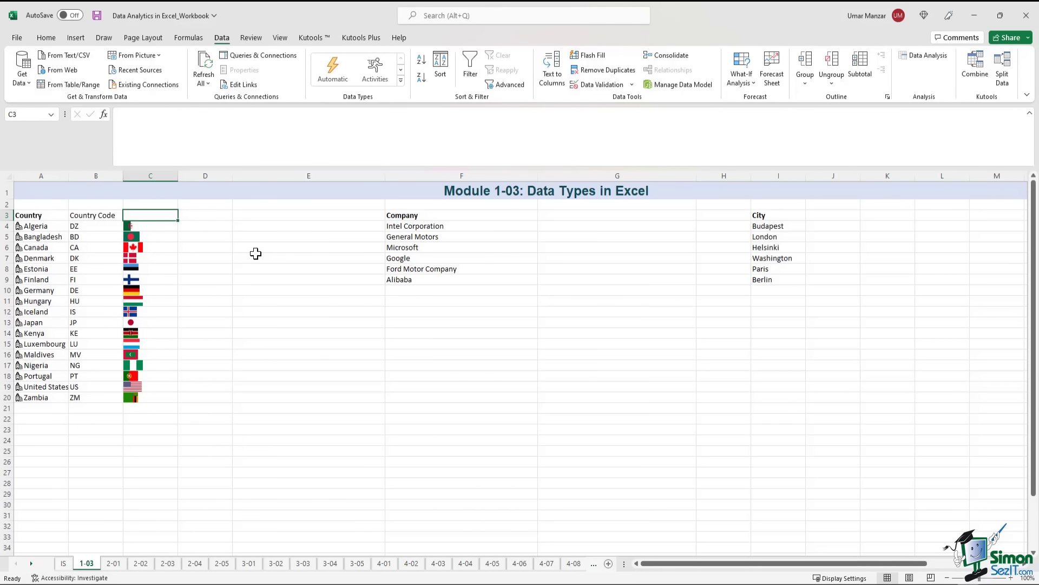
type("Flags")
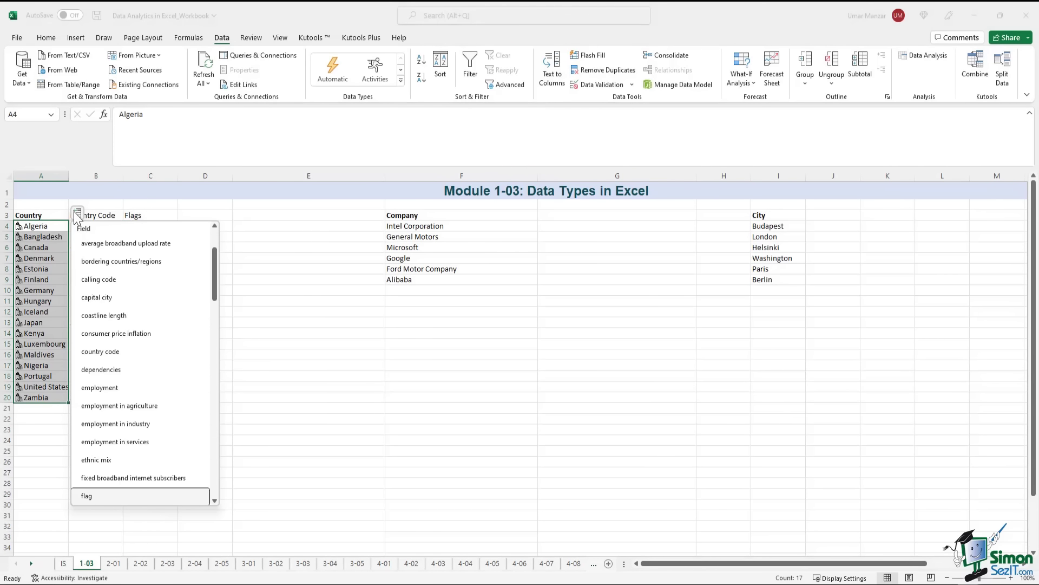
Extract the GDP field for A4:A20 into column D and enter the heading "GDP" in D3
left_click_drag(219, 266, 217, 304)
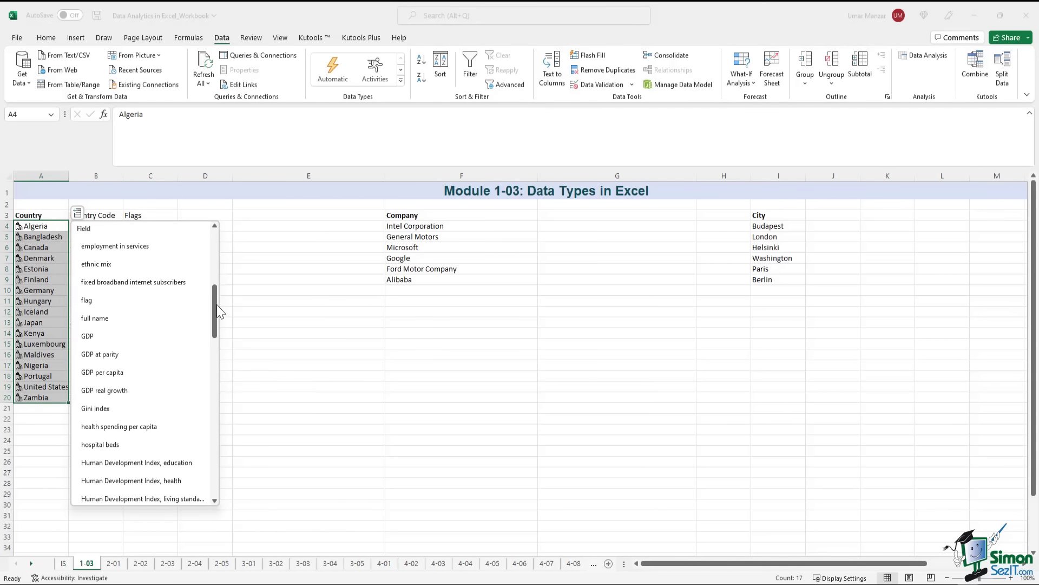
left_click(145, 341)
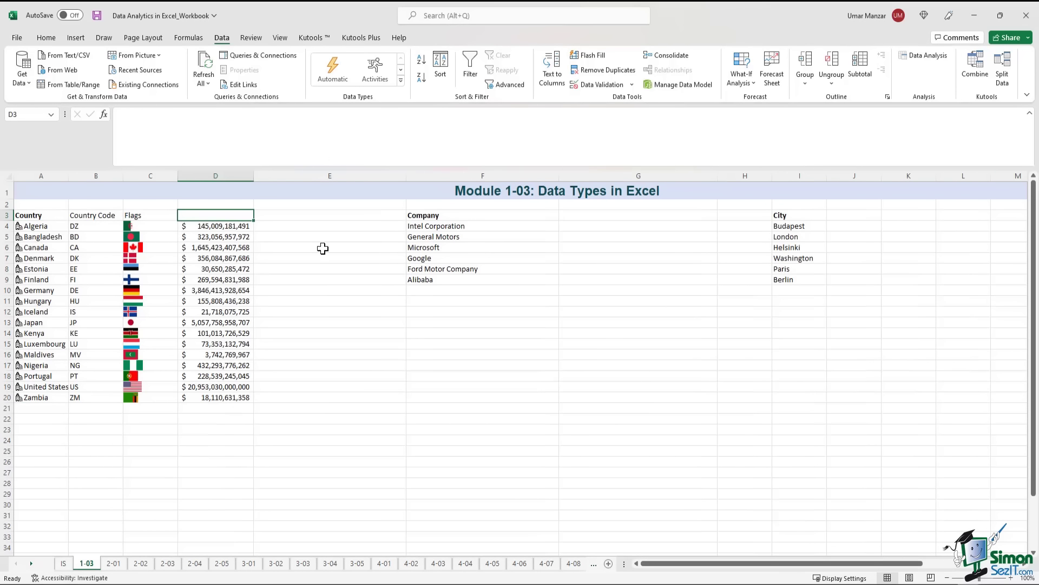
type("GDP")
key("Return")
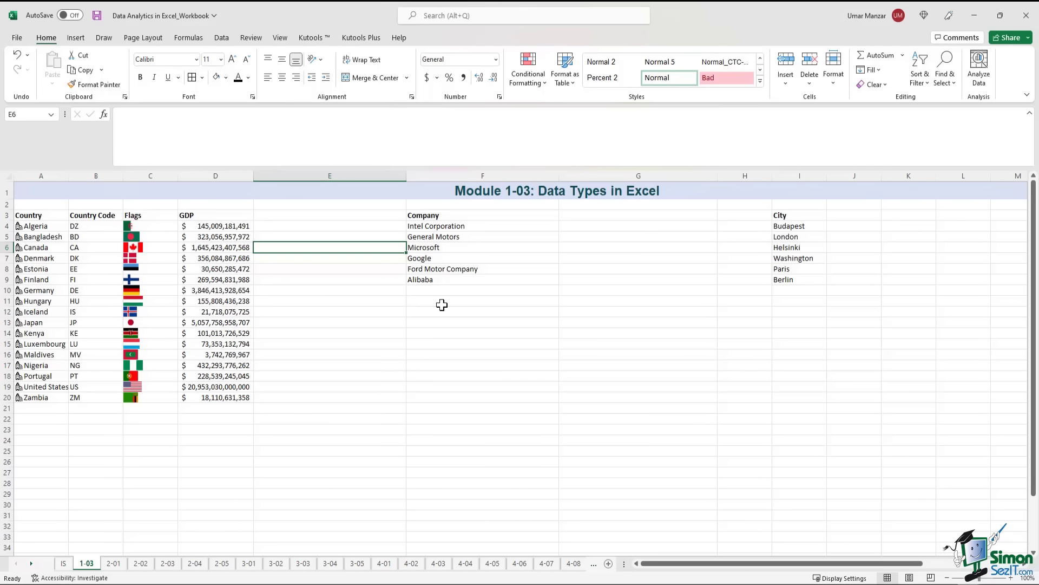
Convert the company names in F4:F9 to the Stocks data type, choosing the first suggested match for Ford Motor Company
left_click_drag(444, 225, 489, 280)
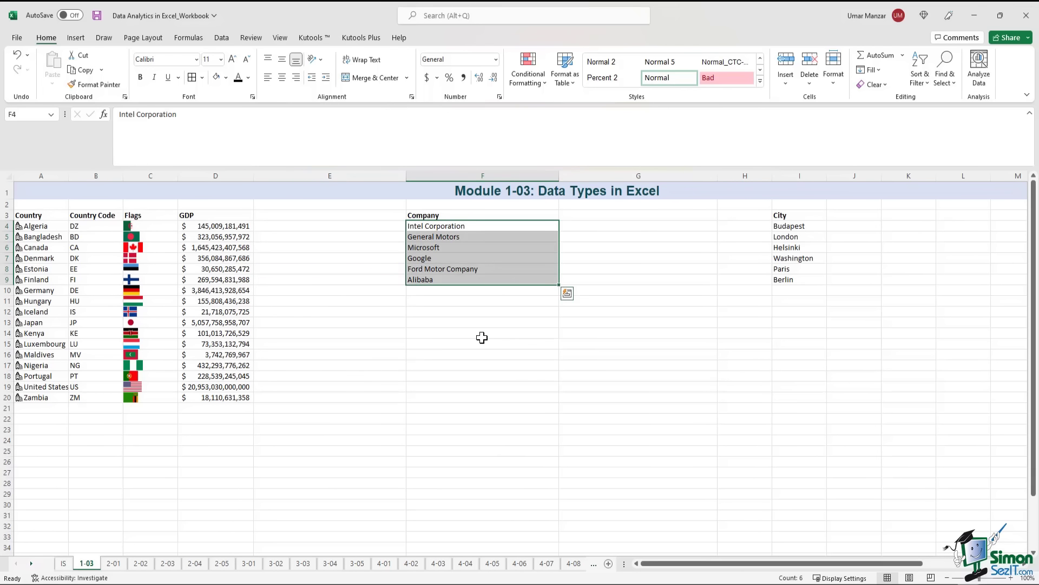
left_click(223, 39)
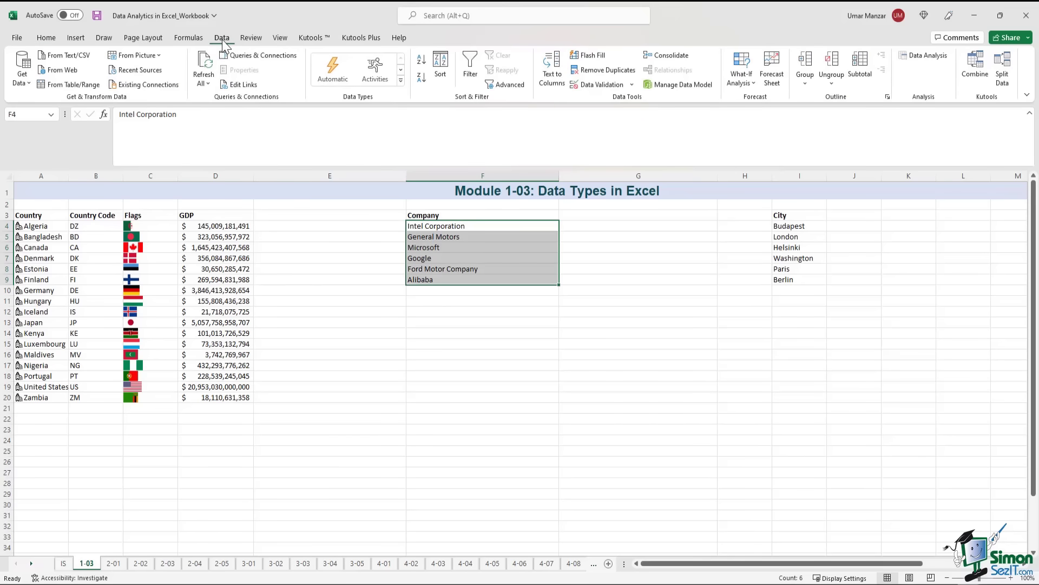
left_click(401, 81)
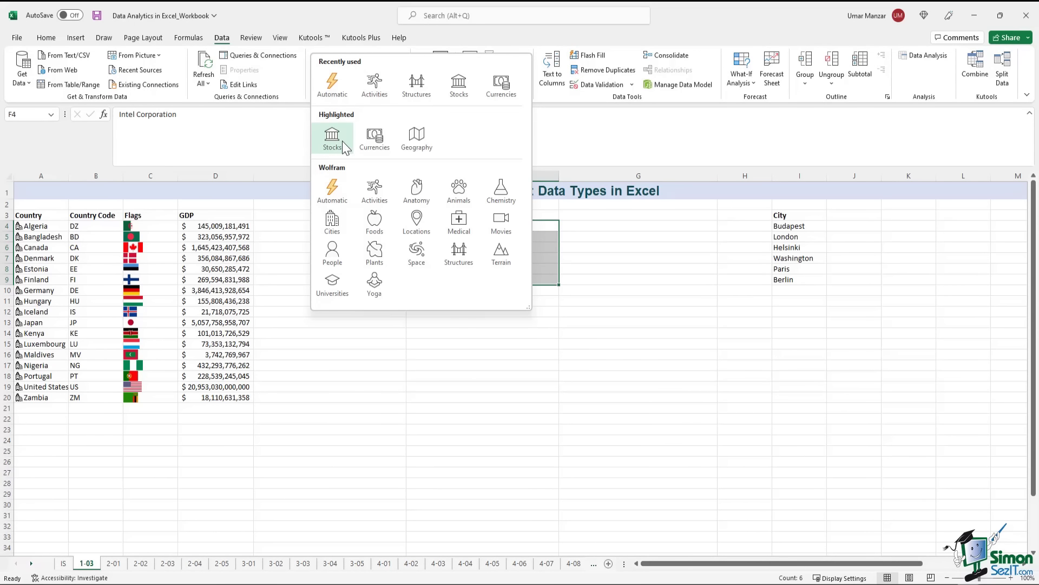
left_click(343, 141)
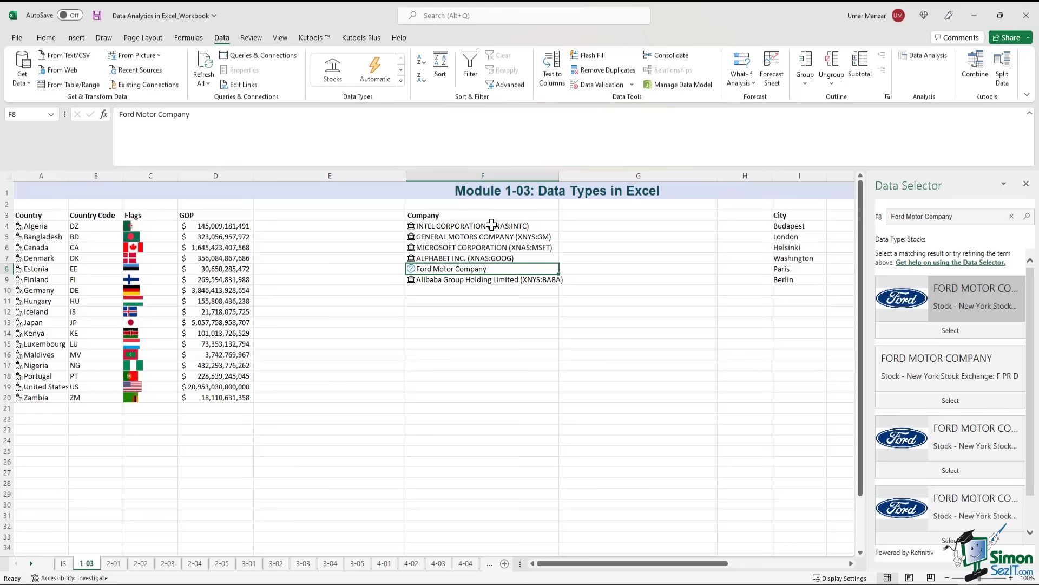
left_click(951, 329)
Fit column F to the company names and extract the Employees field for F4:F9 into column G
left_click_drag(483, 228, 501, 281)
double_click(559, 176)
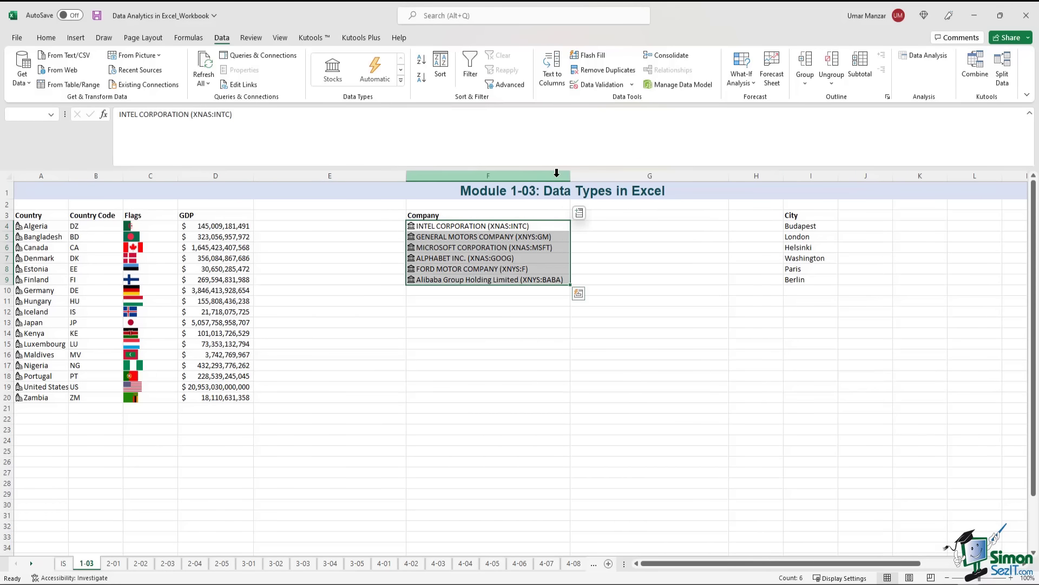
left_click(578, 217)
scroll(710, 305, "up", 3)
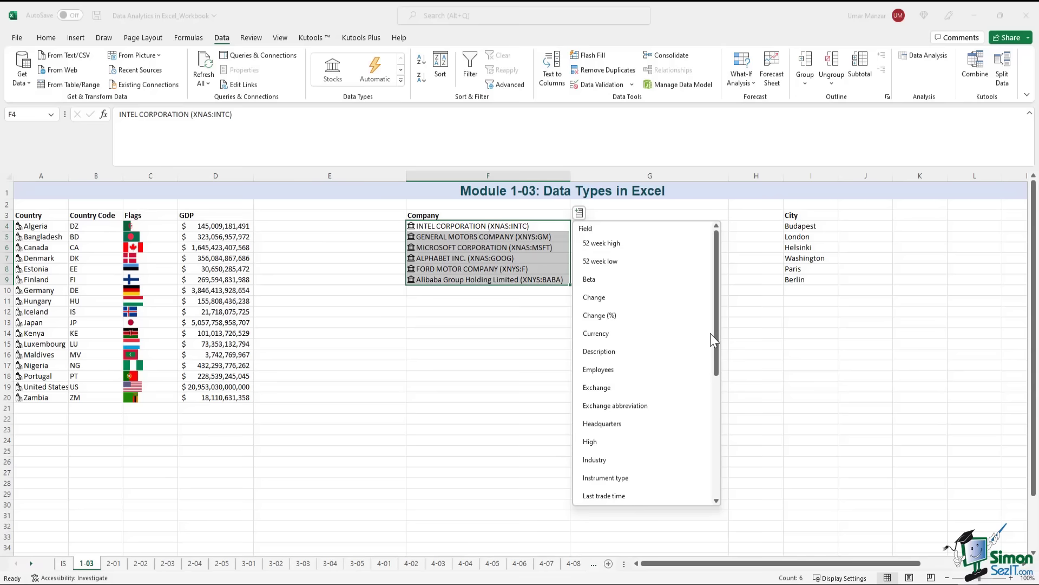
mouse_move(710, 333)
left_mouse_down()
mouse_move(710, 351)
mouse_move(707, 330)
left_mouse_up()
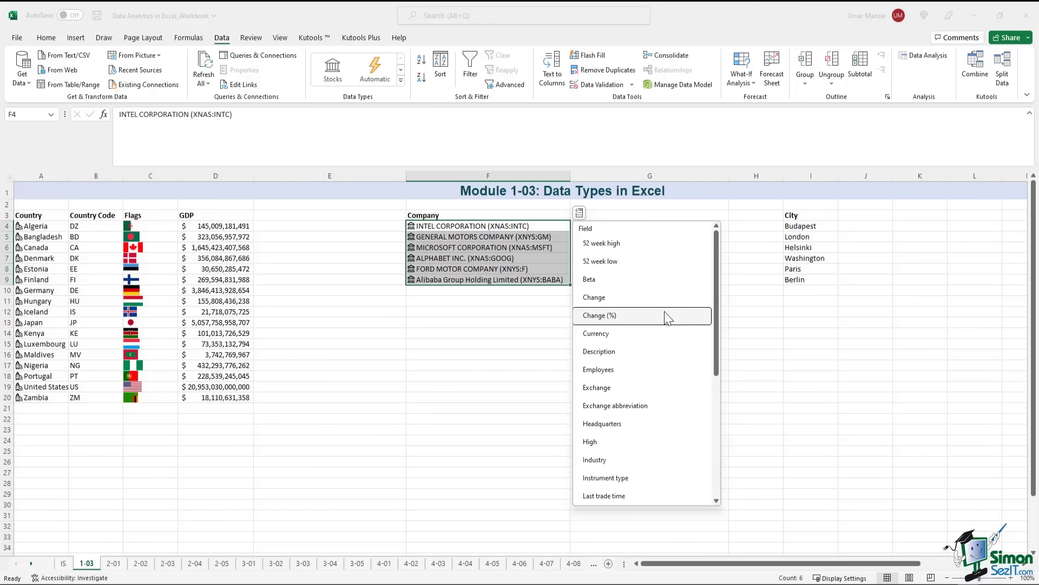
left_click(653, 368)
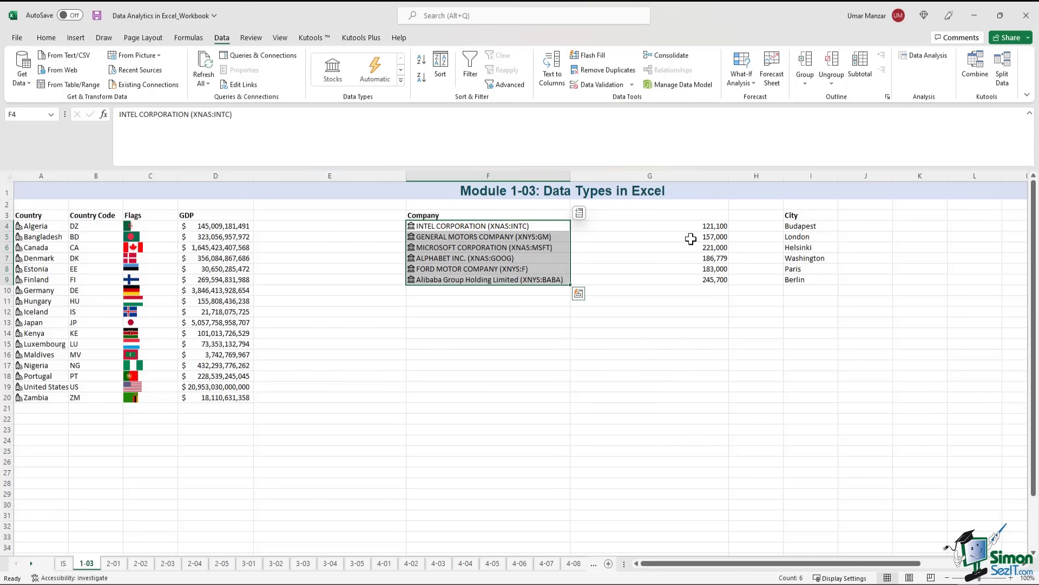
left_click(689, 323)
left_click_drag(550, 278, 676, 283)
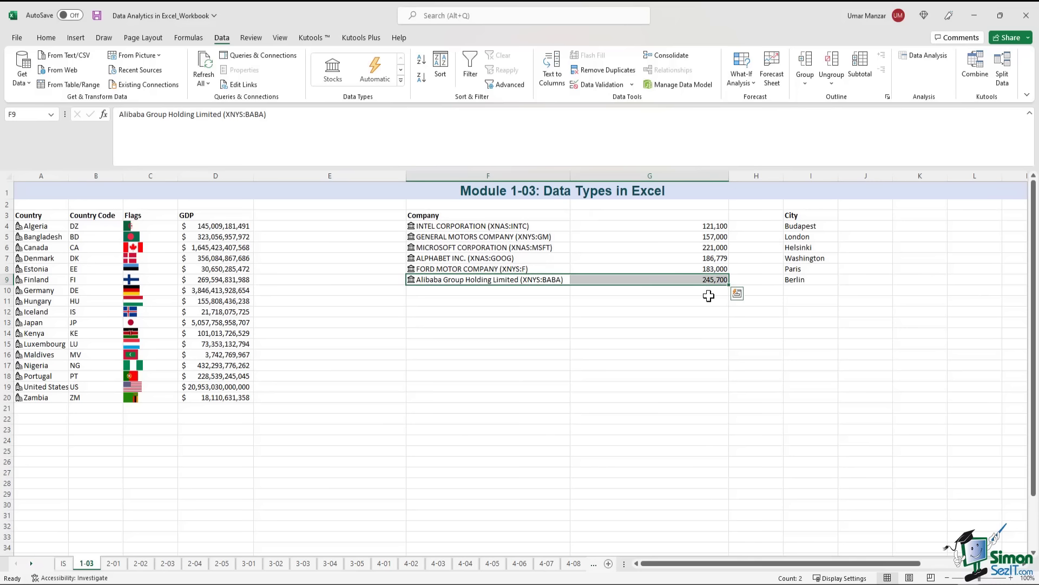
Enter the heading "Employees" in cell G3
left_click(714, 216)
type("Employees")
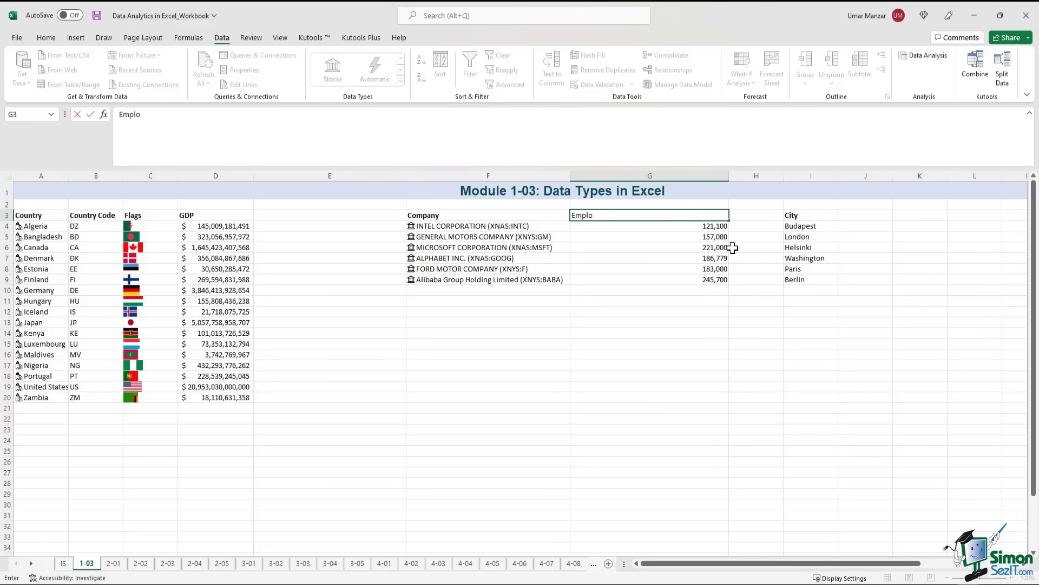
key("Return")
Extract the Change (%) field for F3:F9 into column H and clear the formula in heading cell H3
left_click_drag(497, 216, 481, 280)
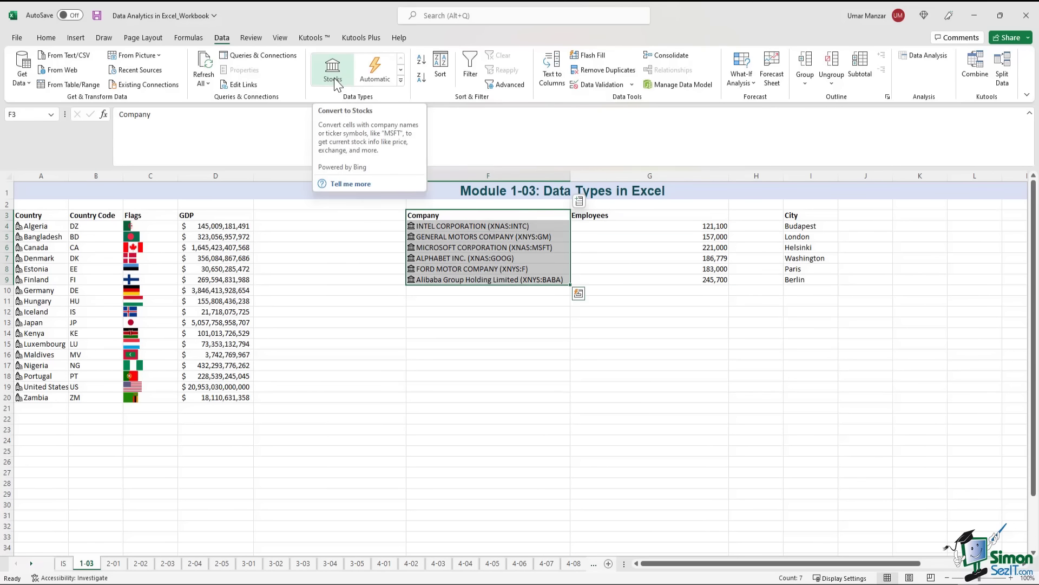
left_click(578, 200)
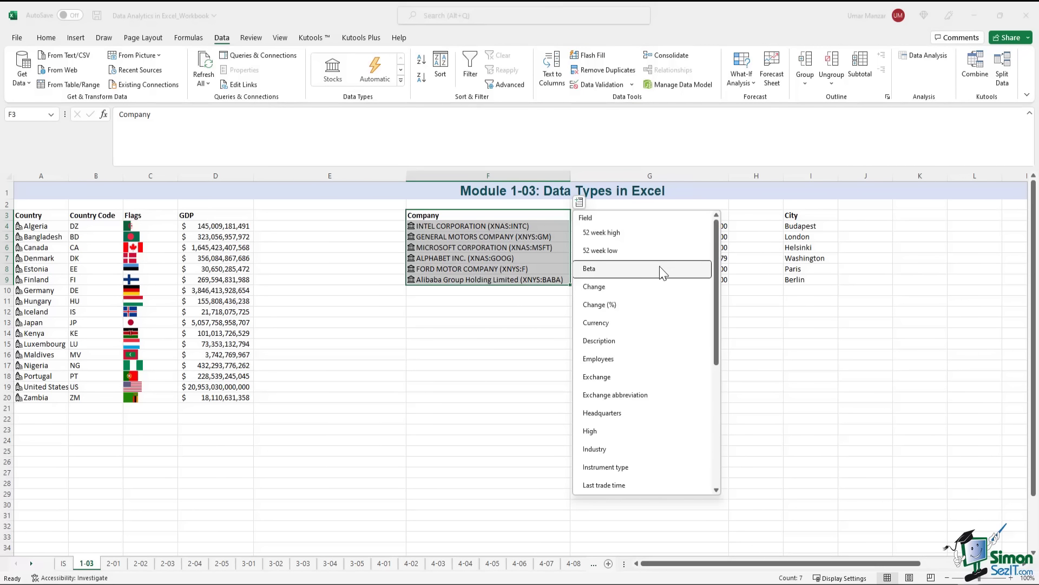
left_click(659, 308)
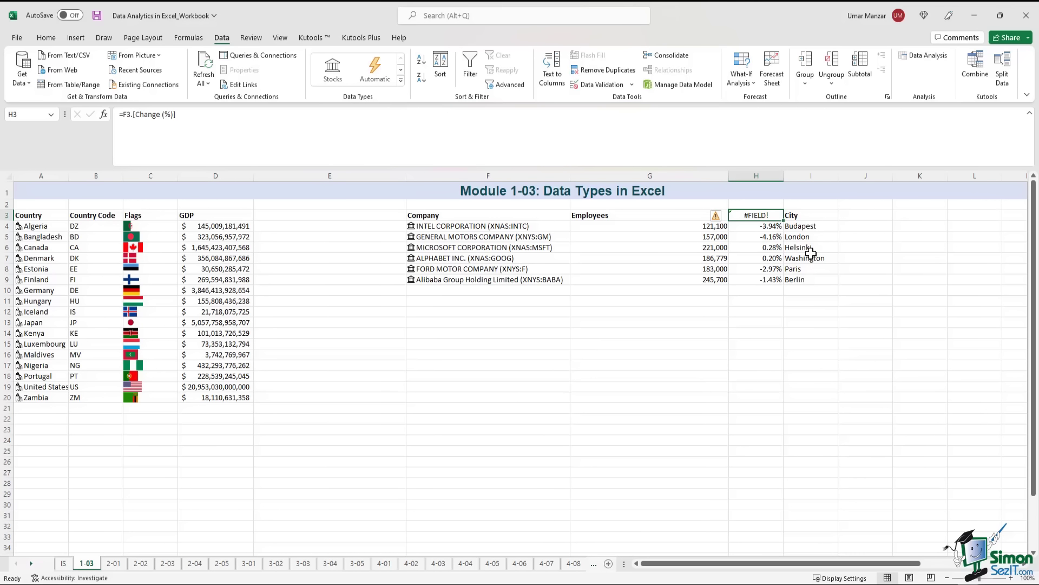
key("Delete")
left_click_drag(758, 226, 743, 277)
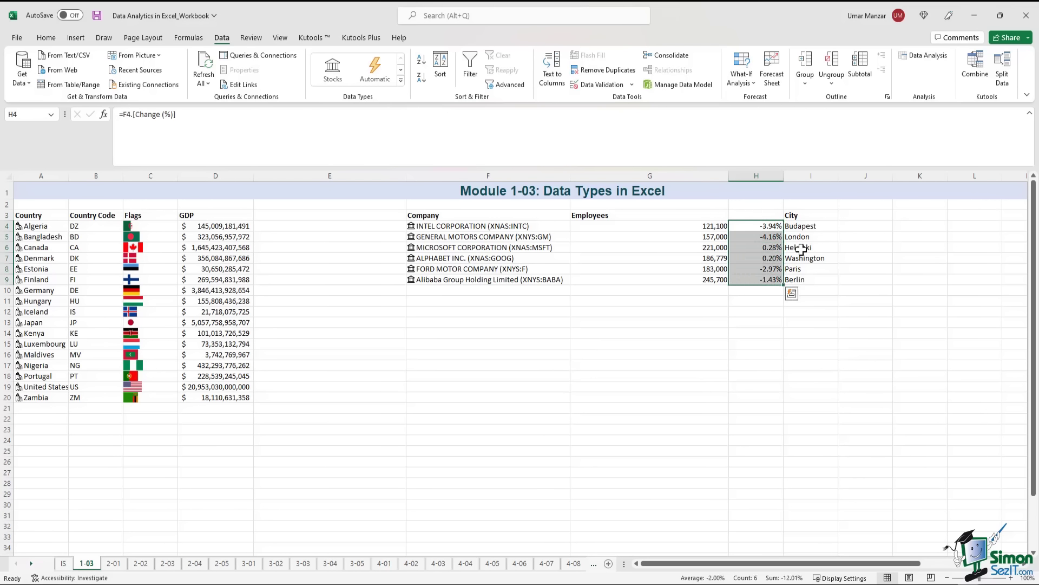
Insert a blank column before the City column to separate it from the company data
left_click(806, 175)
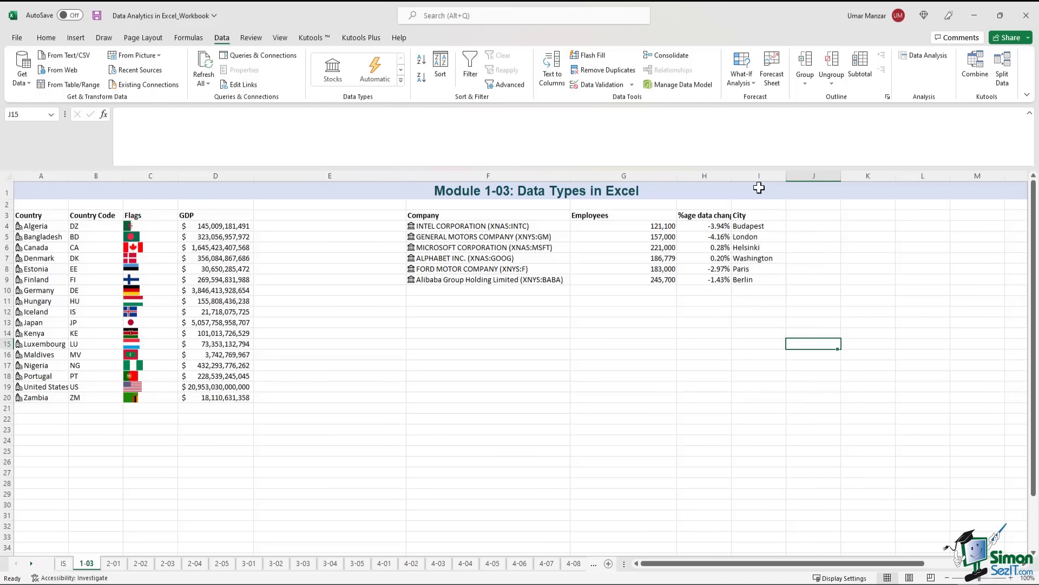
left_click(758, 178)
right_click(758, 178)
left_click(809, 292)
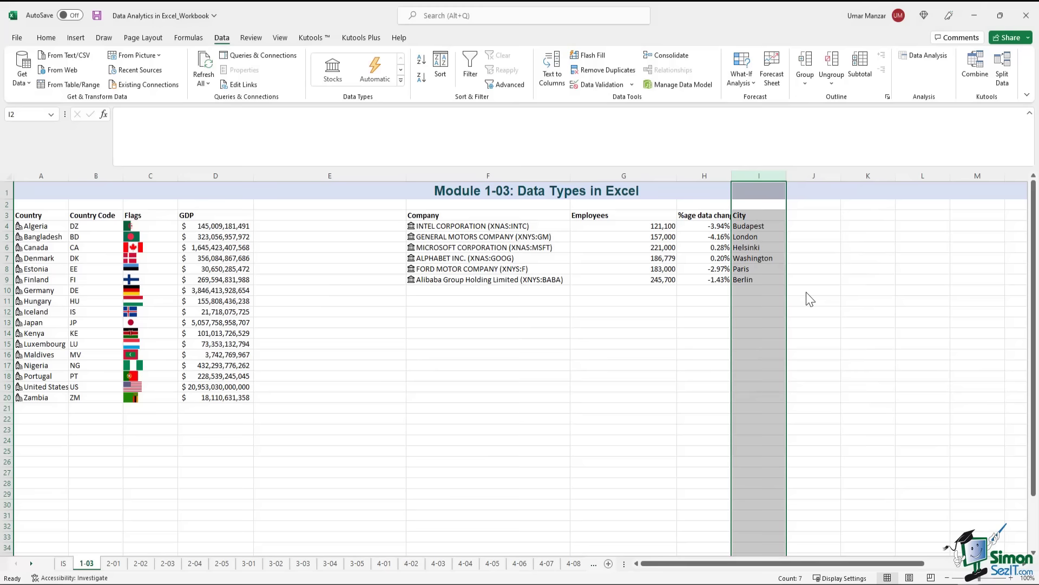
left_click(762, 283)
left_click(793, 345)
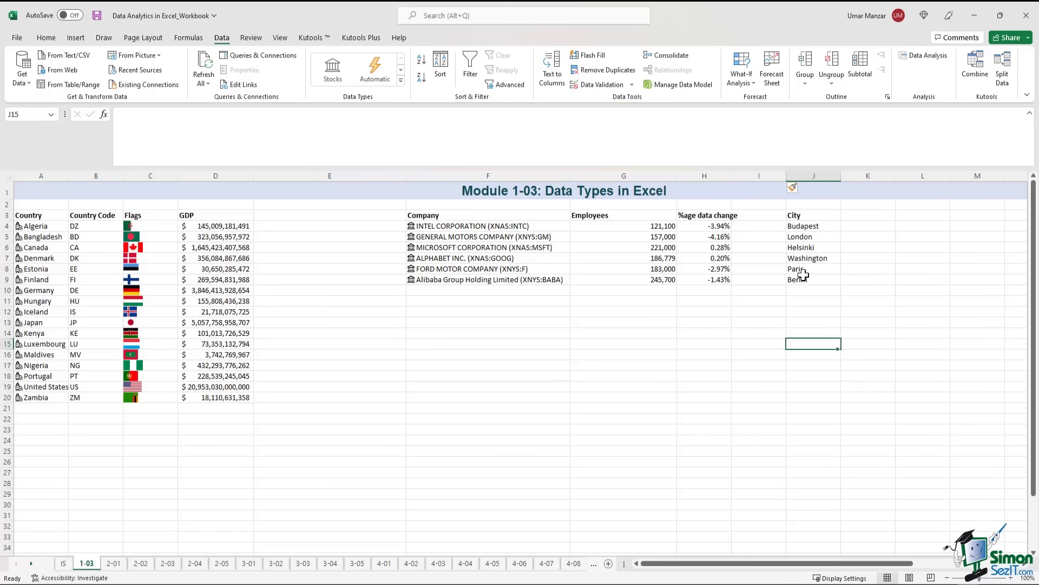
Convert the city names in J4:J9 to the Wolfram Cities data type
left_click(813, 219)
key("ctrl+shift+Down")
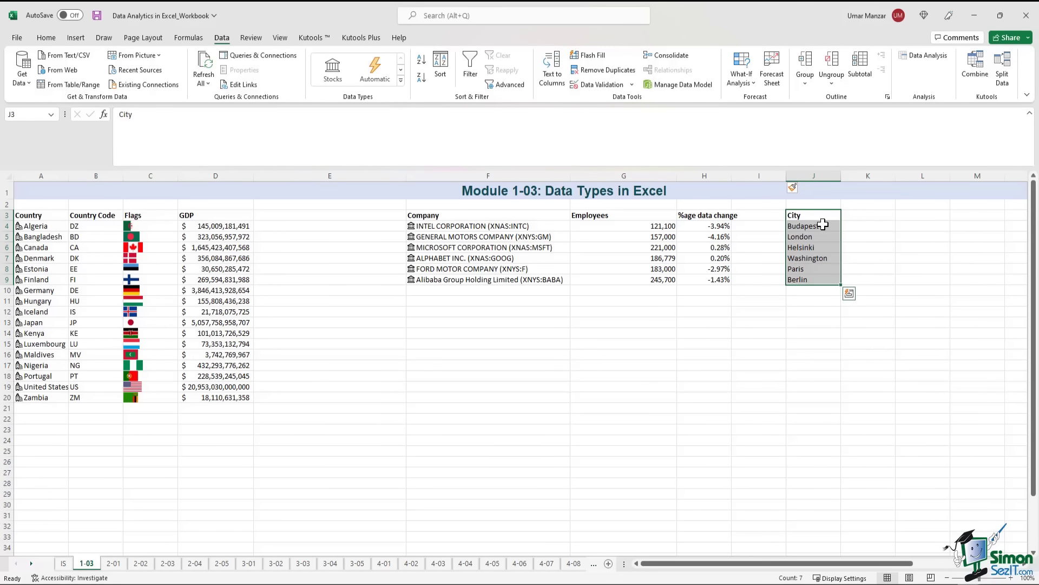
left_click_drag(823, 224, 816, 280)
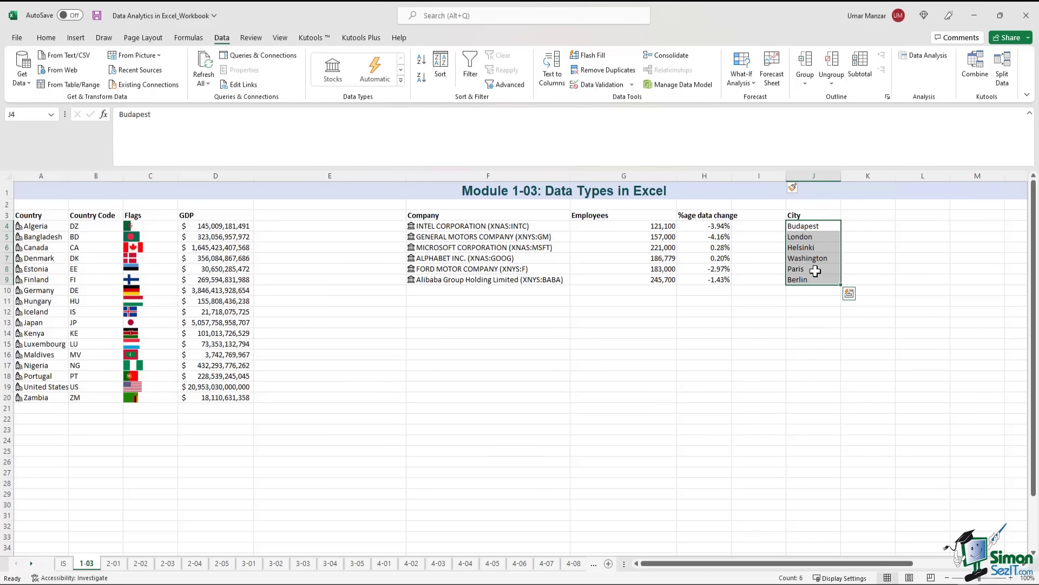
left_click(401, 81)
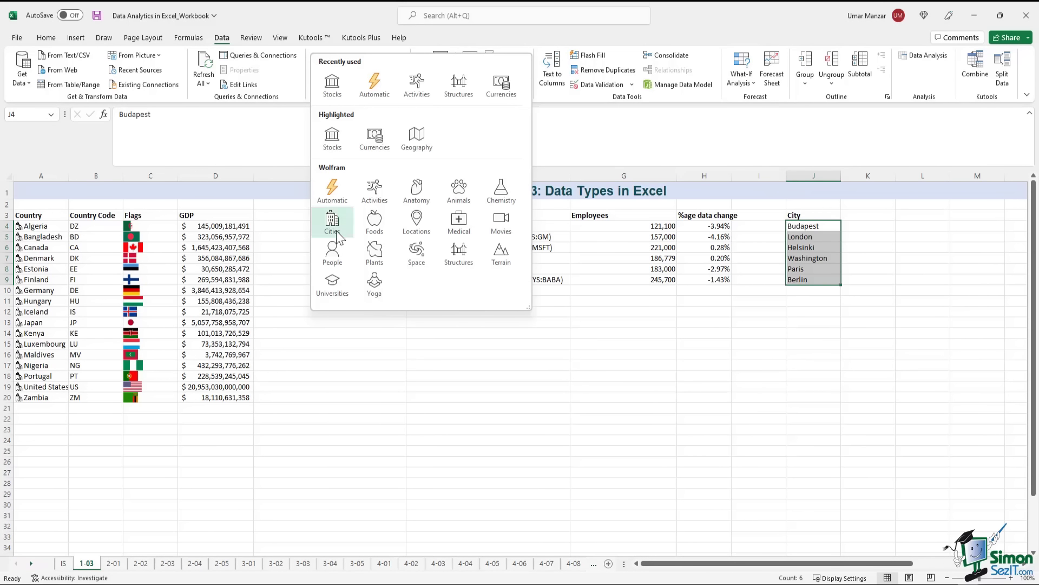
left_click(332, 223)
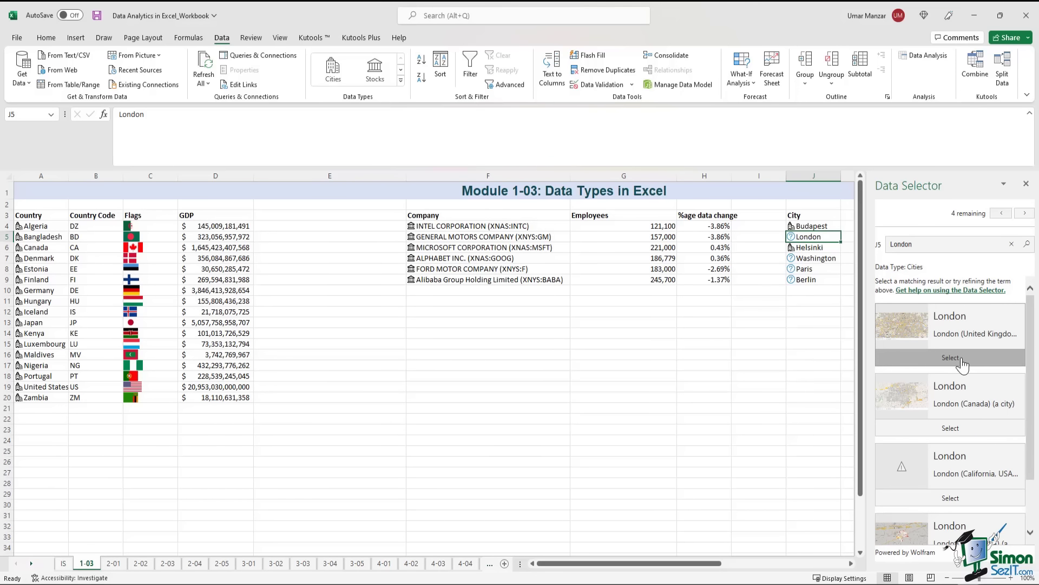
Resolve the ambiguous cities as London (United Kingdom), Washington (District of Columbia), Paris (France) and Berlin (Germany)
left_click(962, 364)
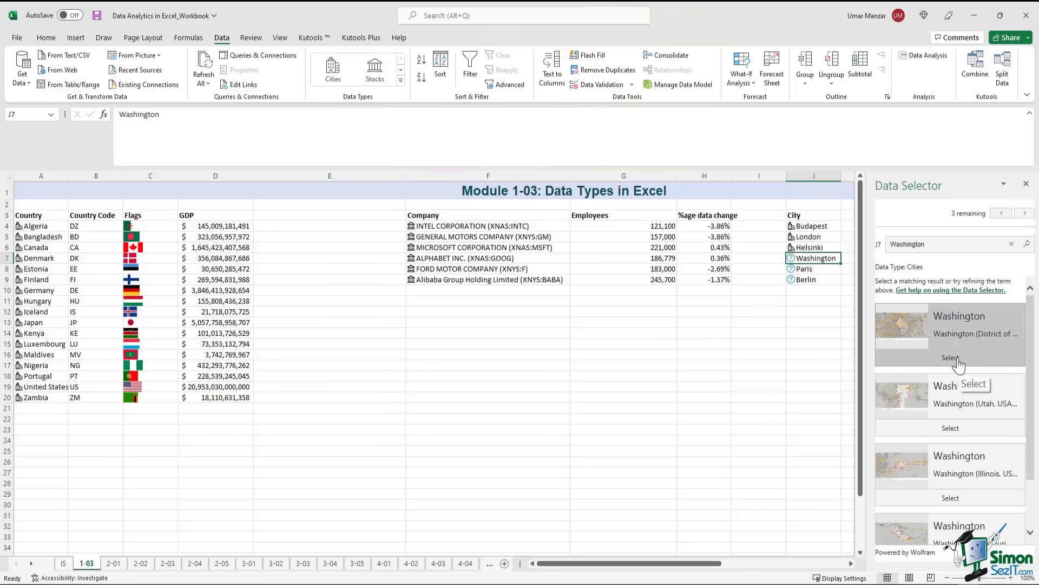
left_click(955, 360)
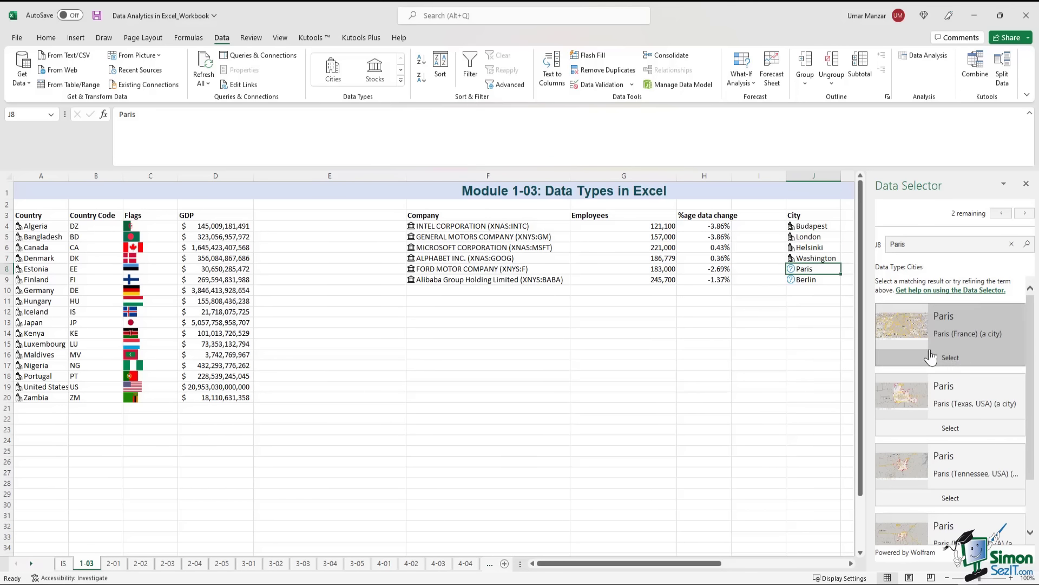
left_click(967, 361)
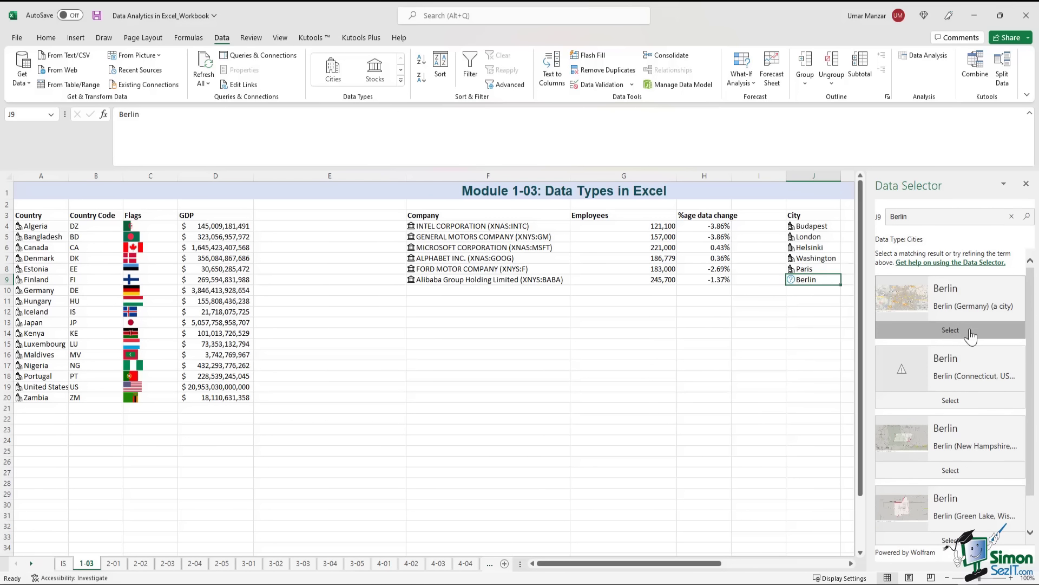
left_click(971, 330)
Extract the city population field for J4:J9 into column K and enter the heading "Population" in K3
left_click_drag(818, 226, 821, 284)
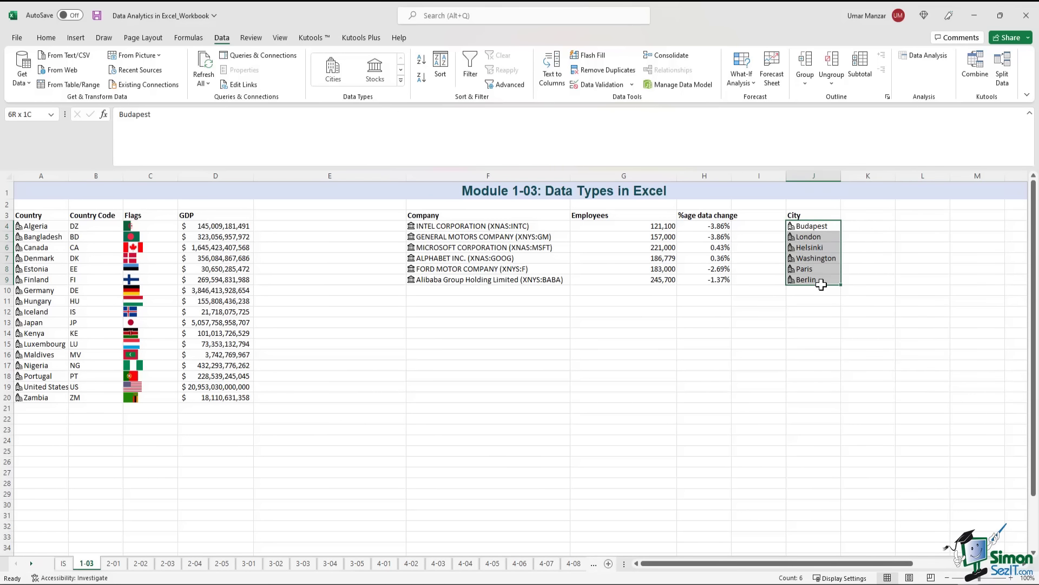
left_click(850, 212)
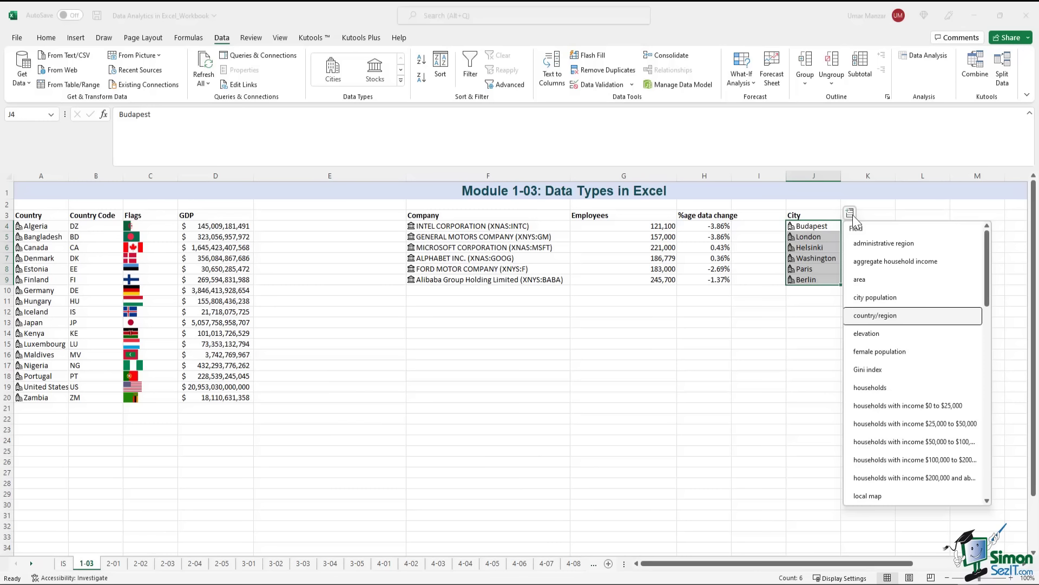
left_click(917, 301)
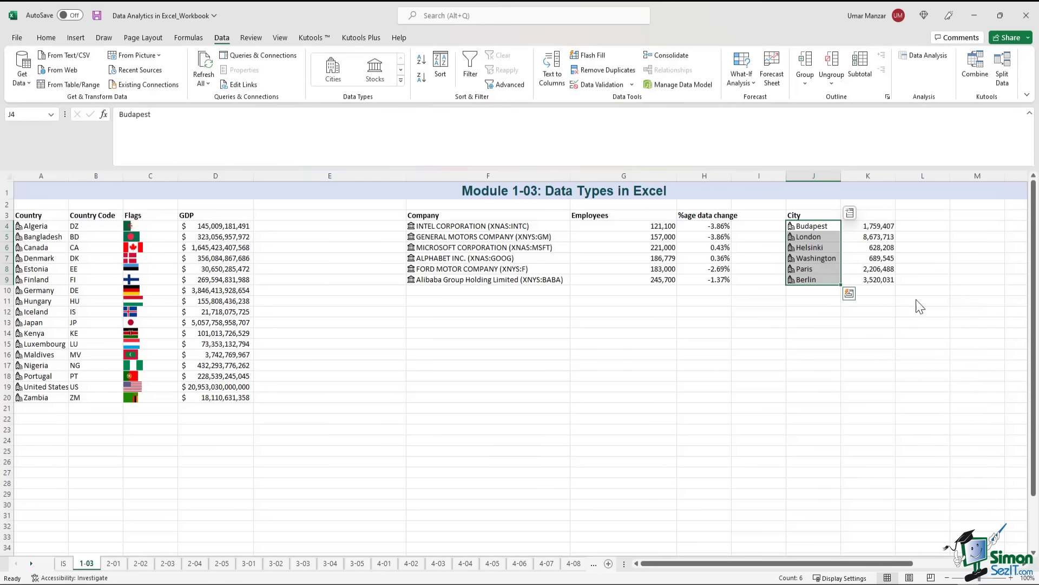
left_click(880, 217)
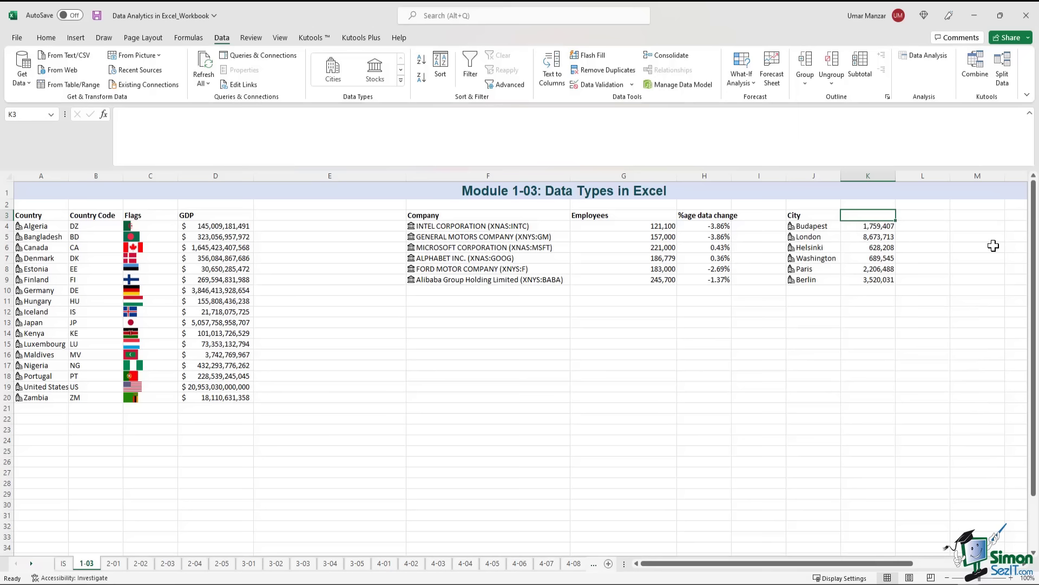
type("Population")
left_click_drag(869, 236, 802, 239)
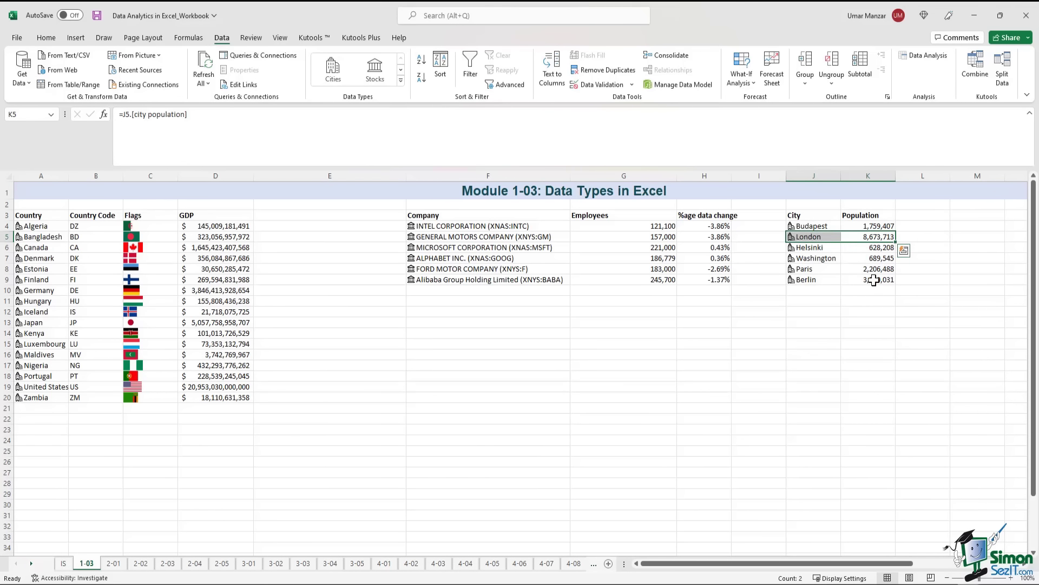
left_click_drag(872, 280, 824, 281)
left_click(879, 314)
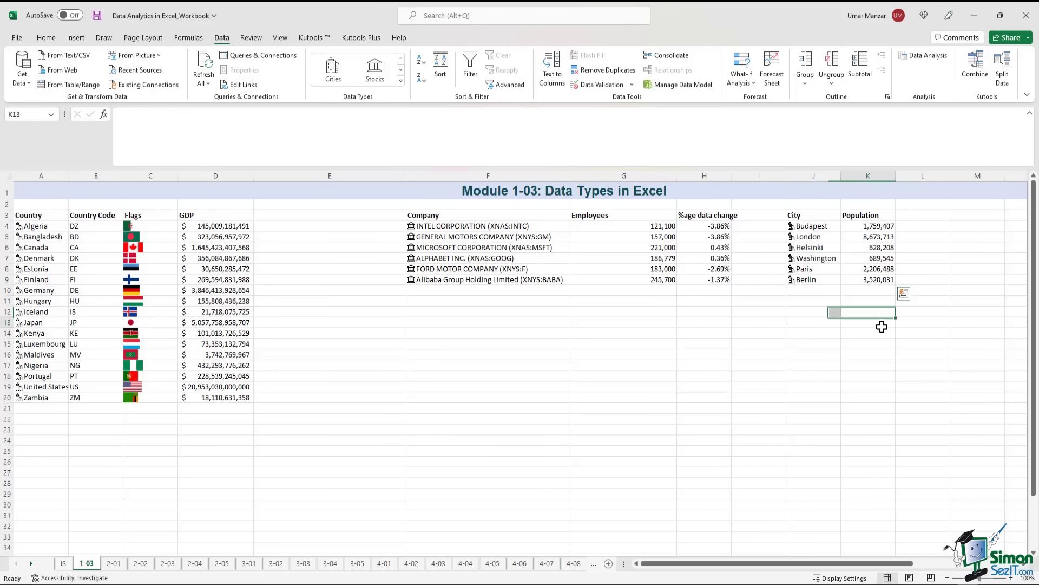
Extract the nicknames field for J4:J9 into column L and enter the heading "Nicknames" in L3
left_click_drag(818, 227, 834, 278)
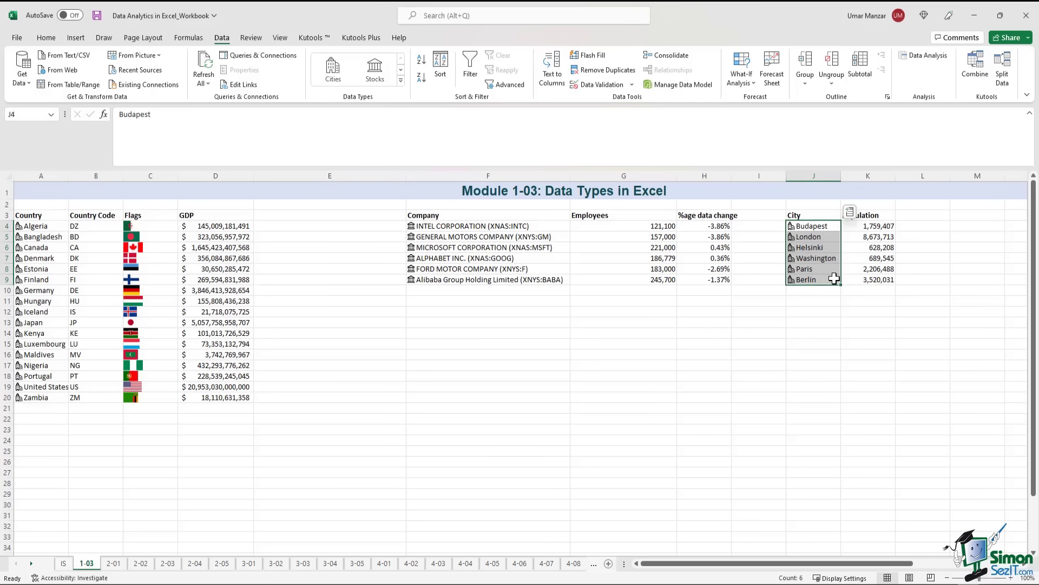
left_click(850, 213)
scroll(928, 333, "up", 2)
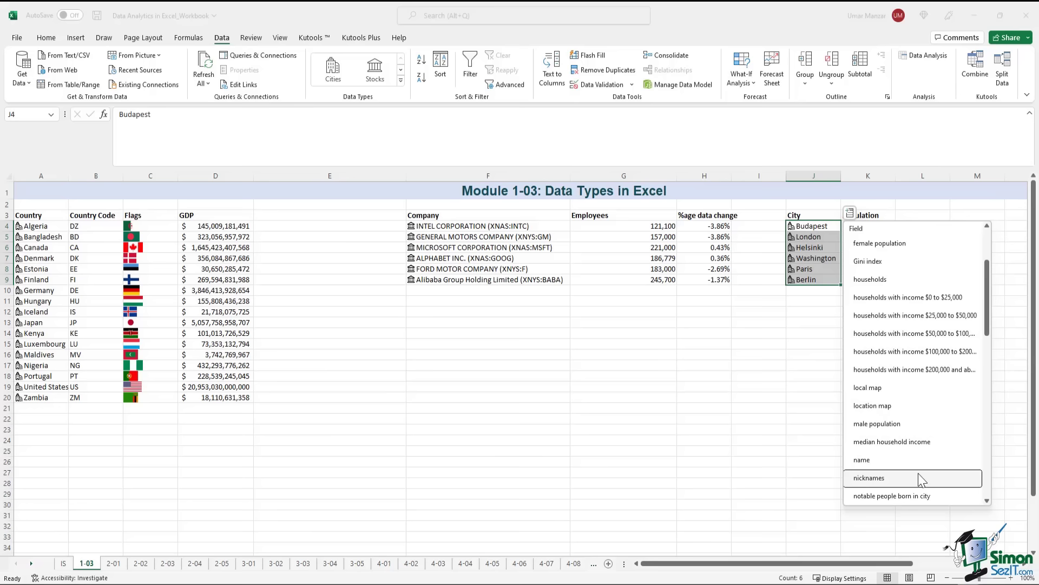
left_click(918, 474)
left_click(882, 429)
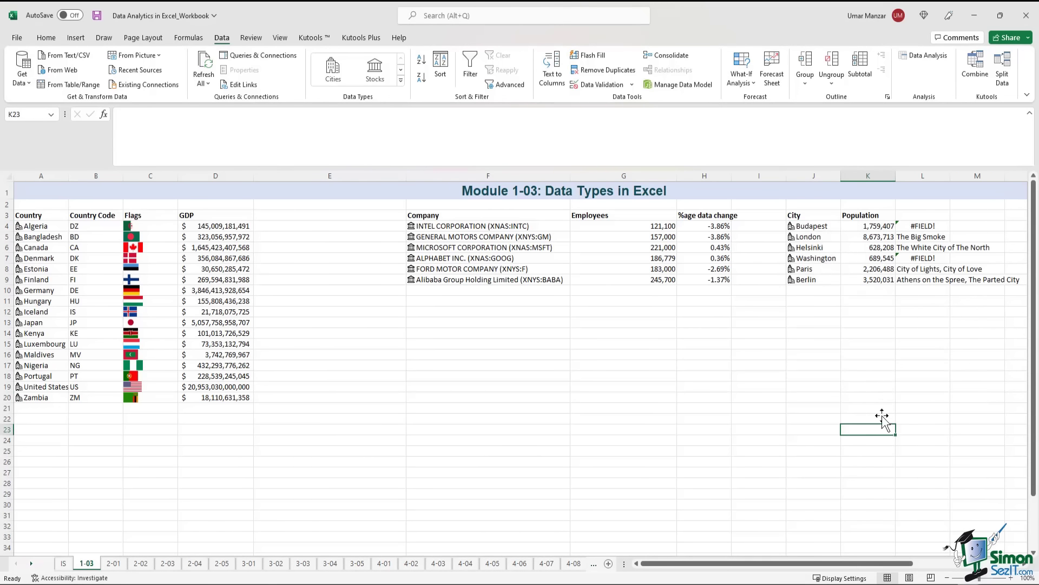
left_click(923, 215)
type("Nicknames")
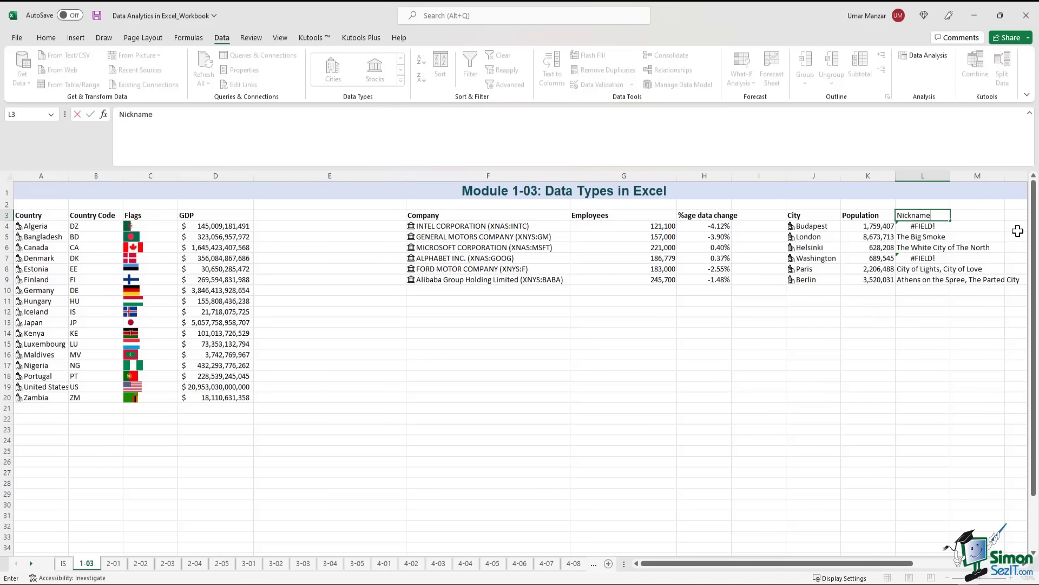
key("Return")
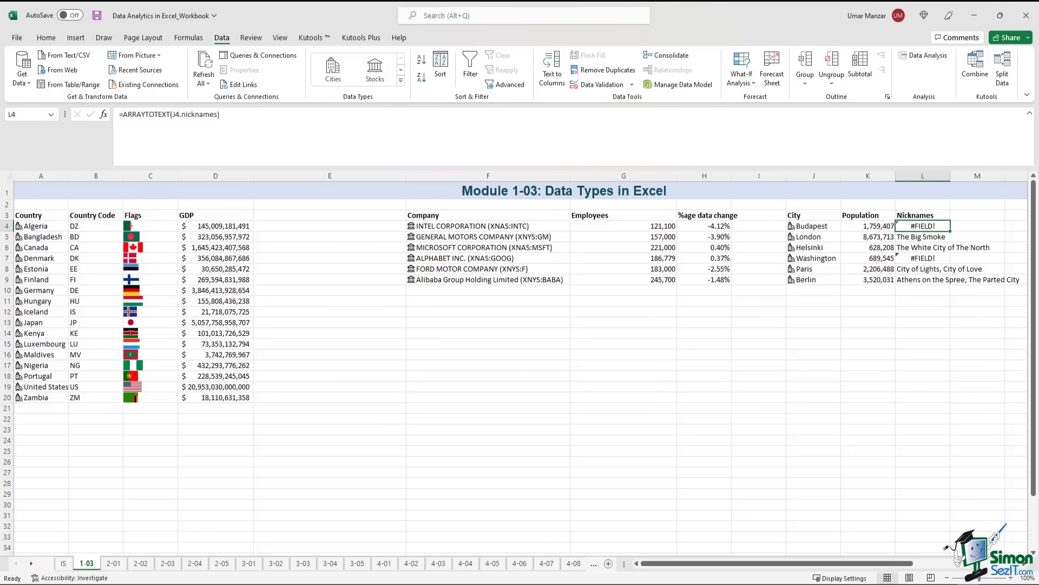
Clear the #FIELD! errors from the Nicknames column for Budapest and Washington
key("Delete")
left_click(921, 258)
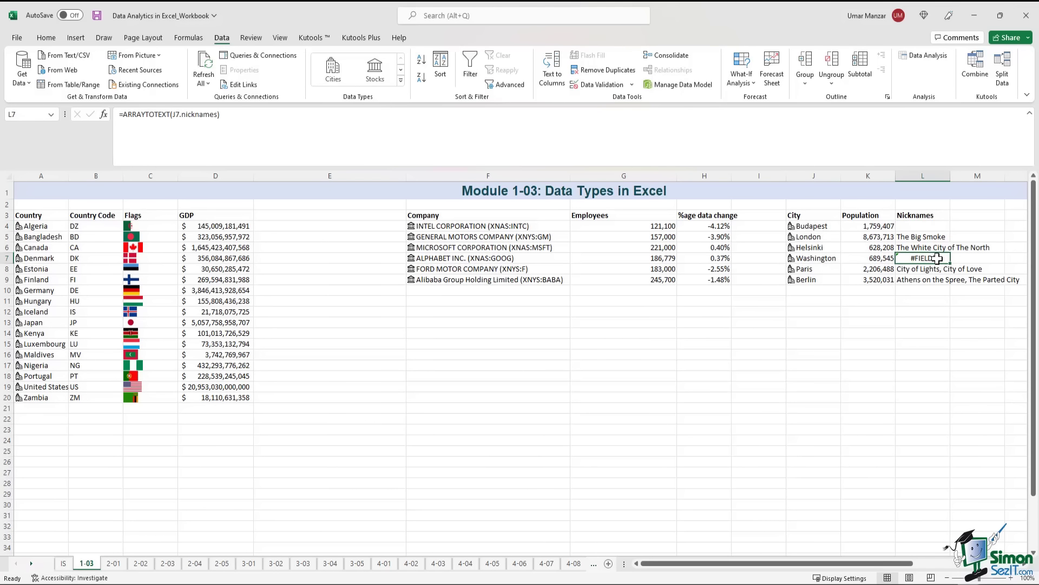
key("Delete")
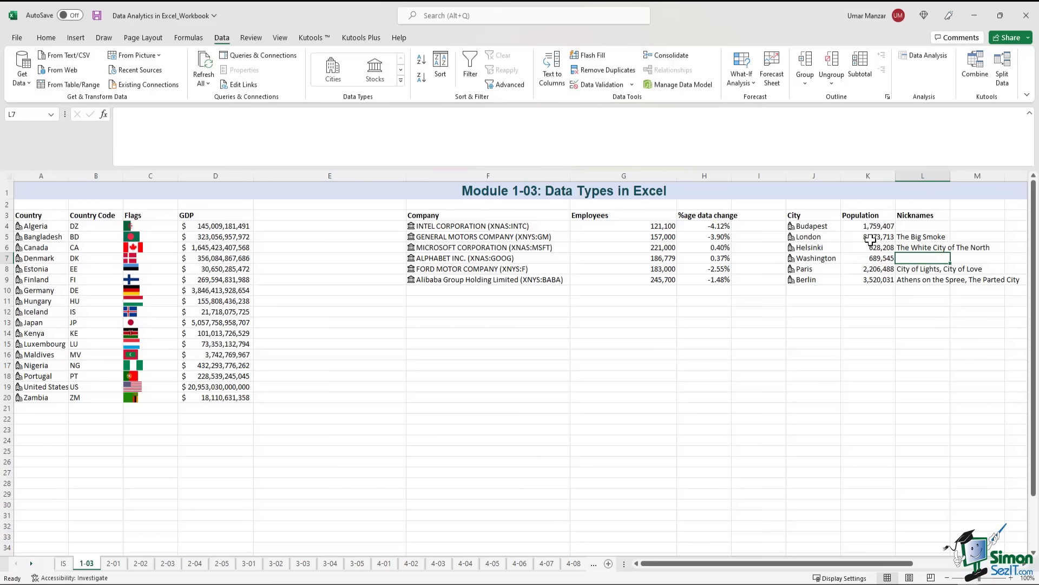
Examine the nickname entries for London, Paris and Berlin
left_click(914, 240)
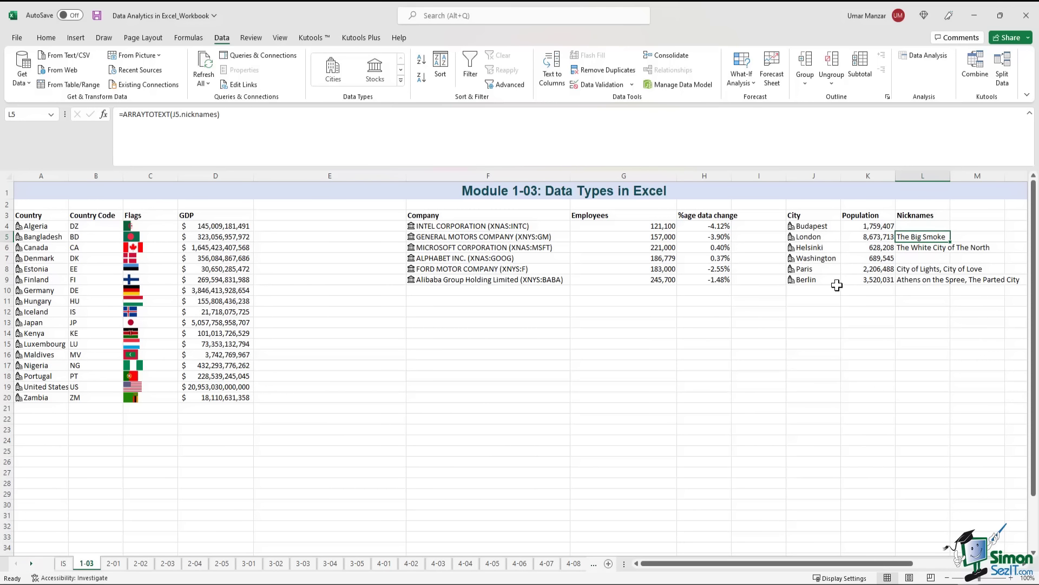
left_click(934, 269)
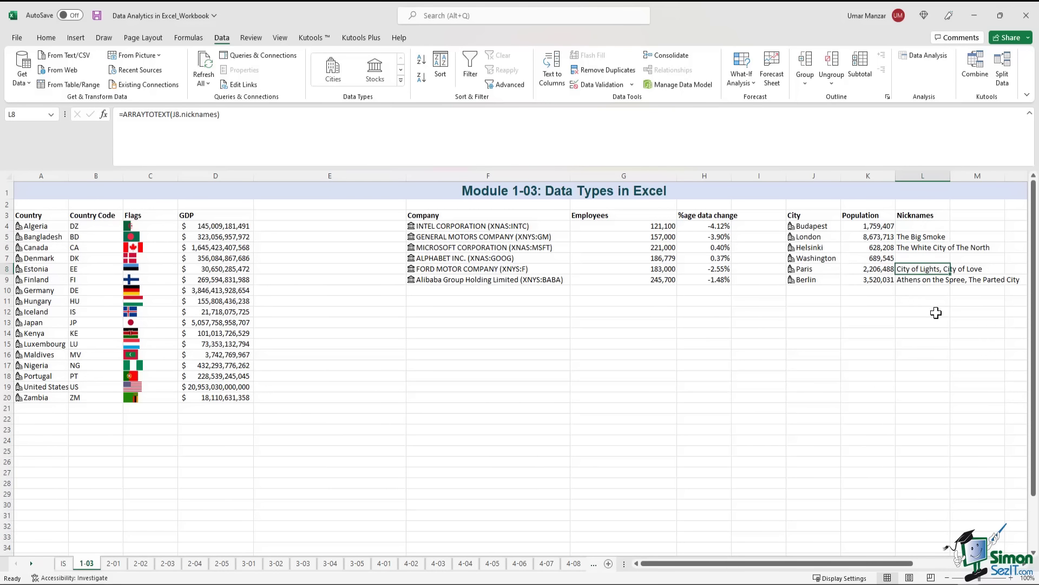
left_click(925, 280)
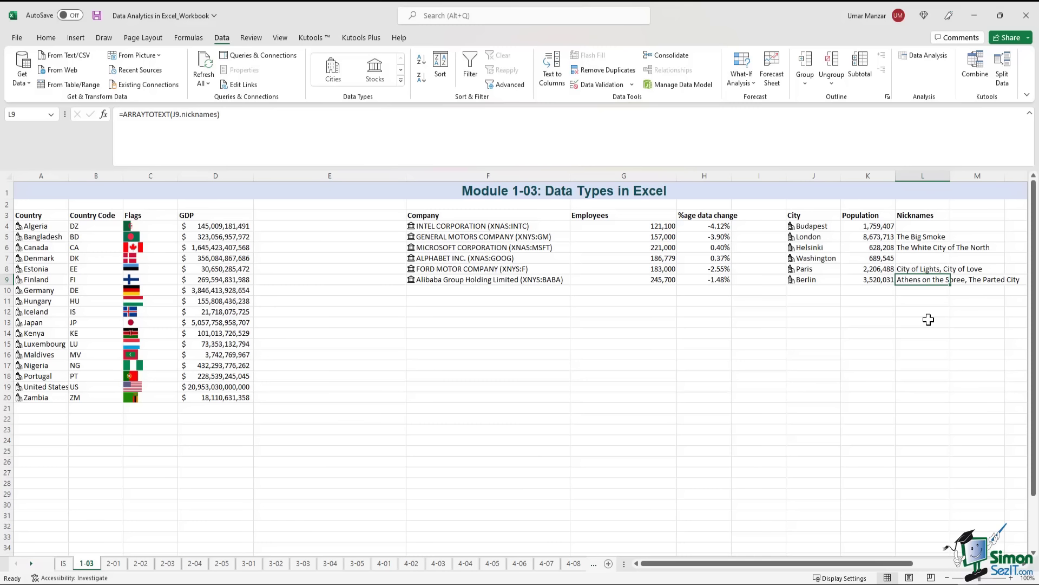
left_click(491, 314)
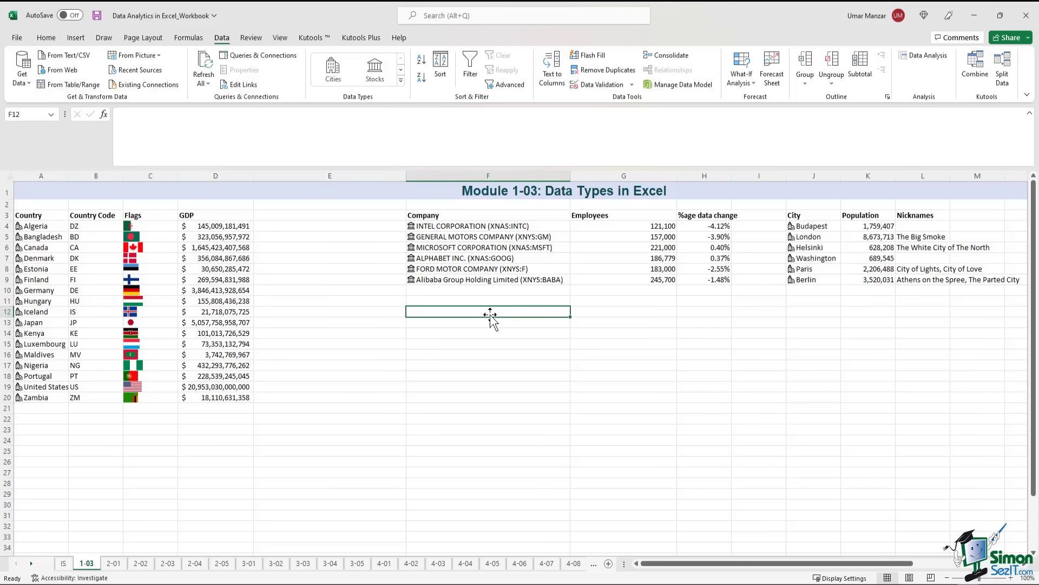
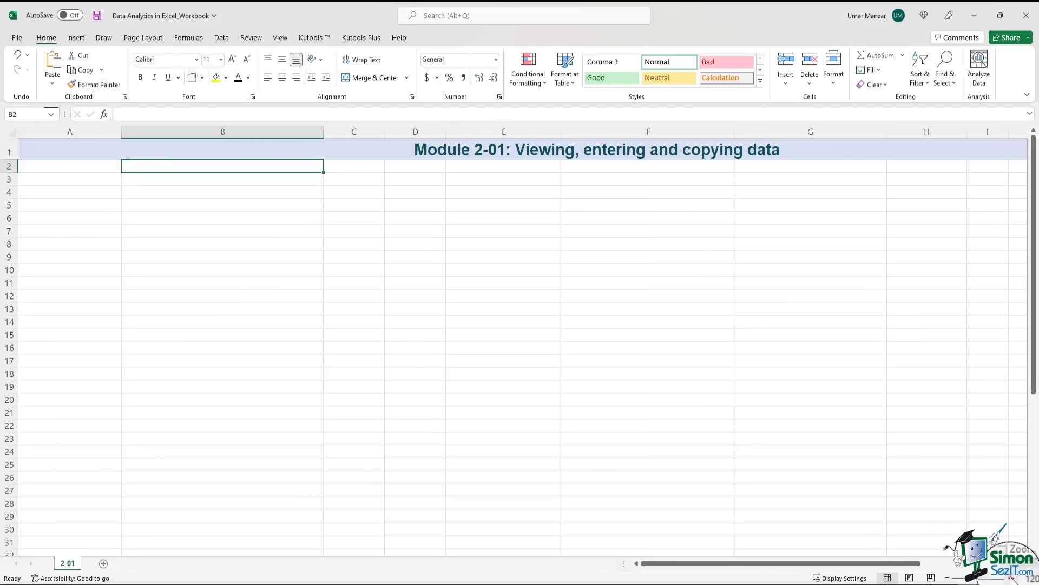
Enter the label "Revenue" in cell A3 of sheet 2-01
left_click(1011, 578)
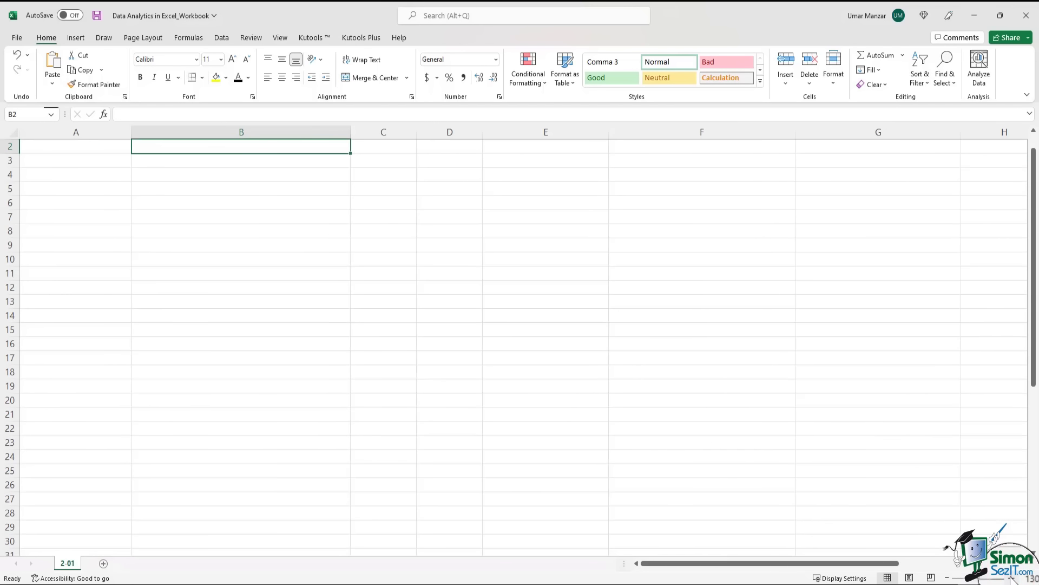
left_click(1011, 578)
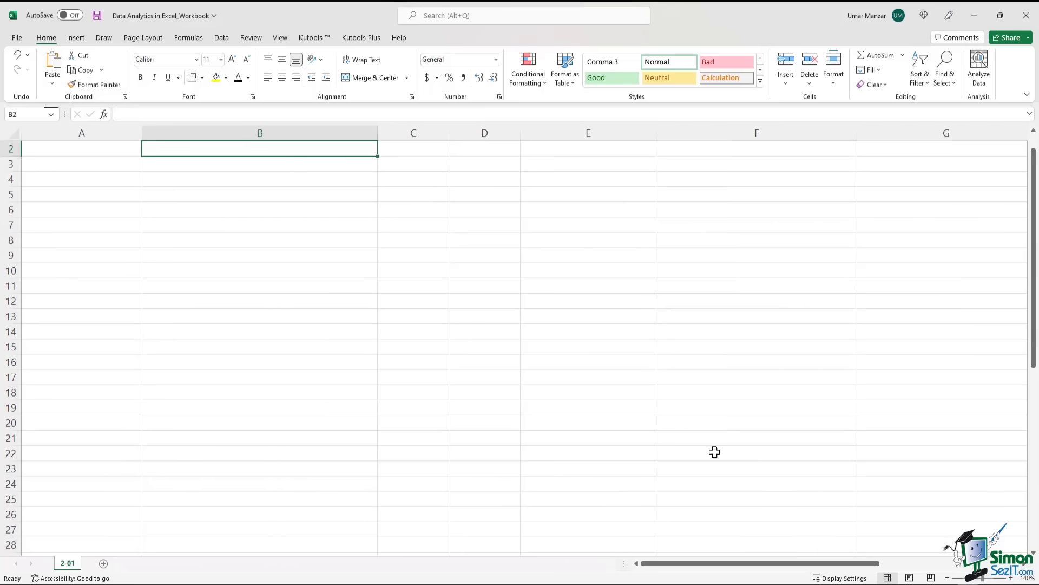
scroll(659, 432, "up", 1)
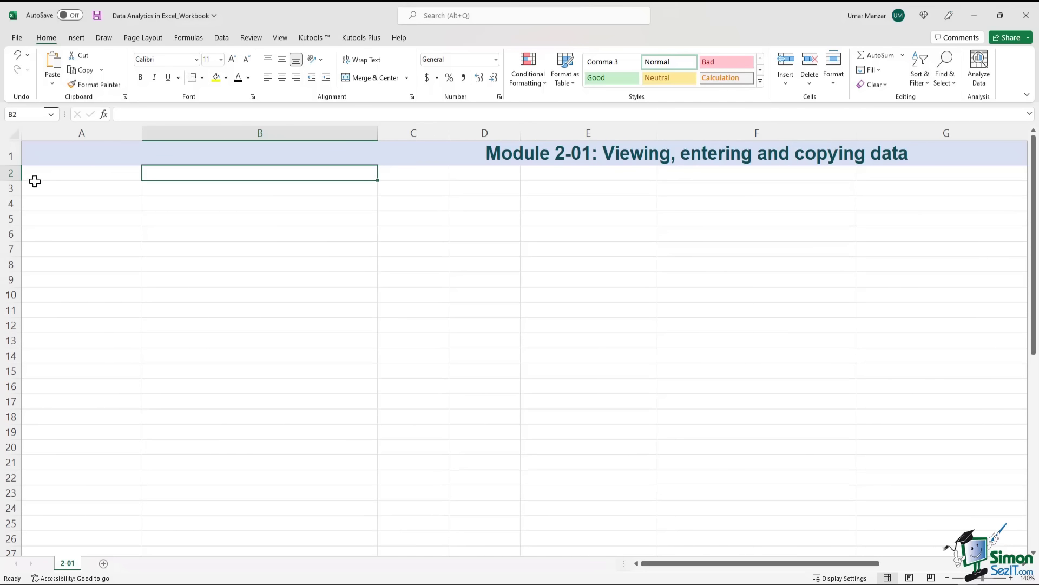
left_click(82, 189)
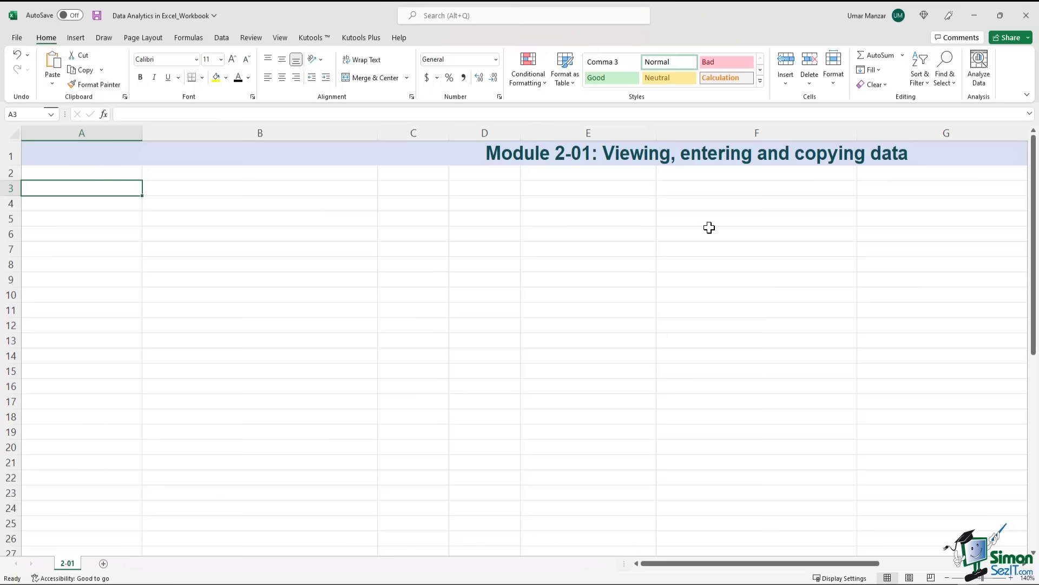
type("Reven")
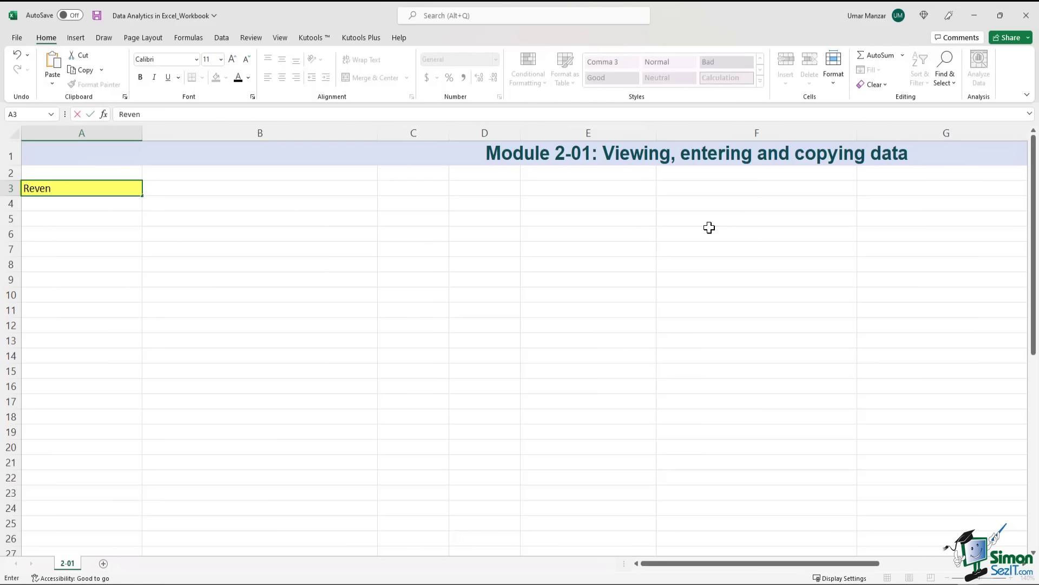
type("ue")
key("Return")
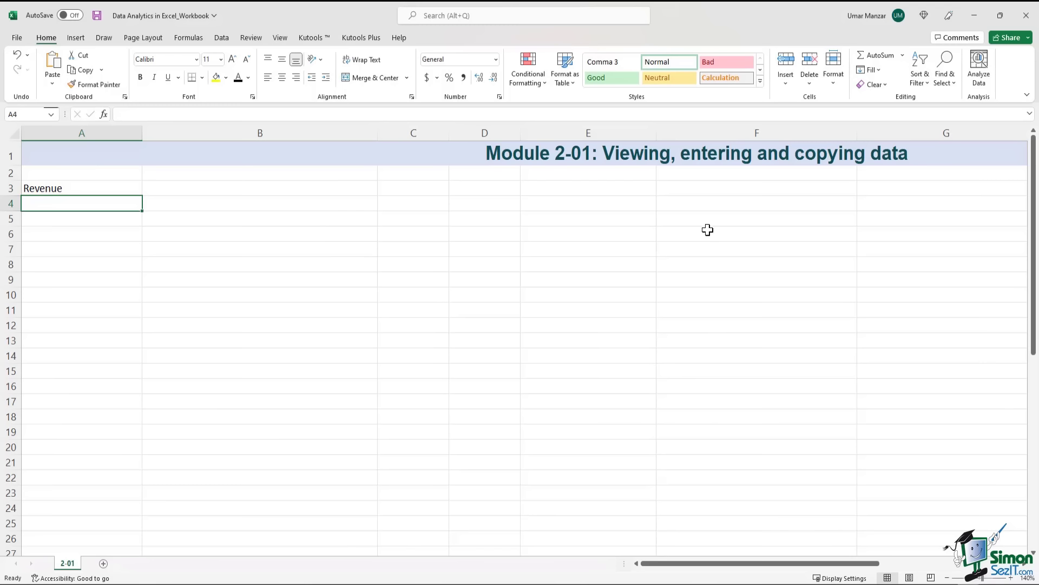
Enter the label "Costs" in cell A4, directly below the Revenue label
left_click(98, 191)
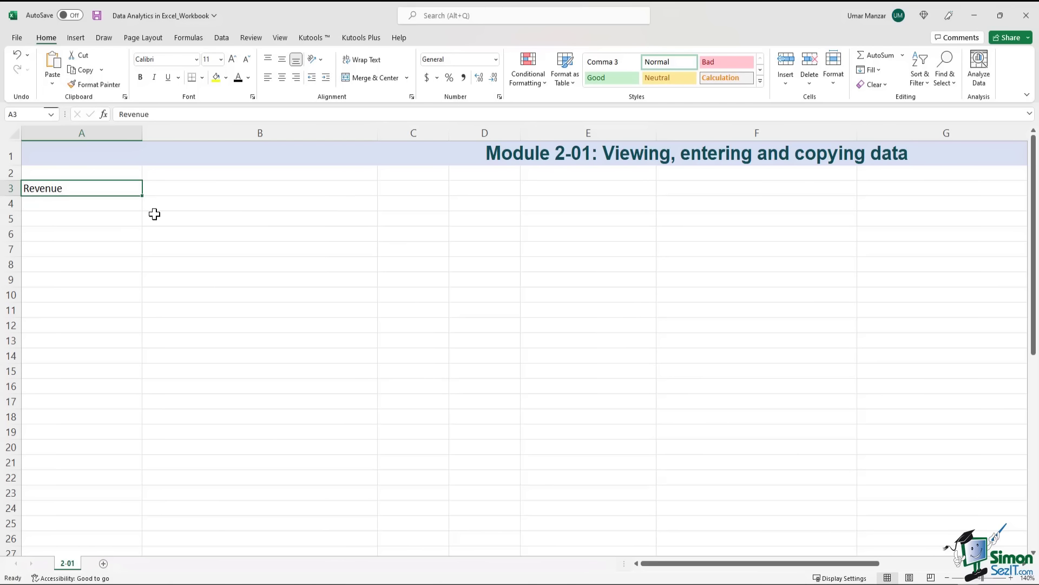
key("Return")
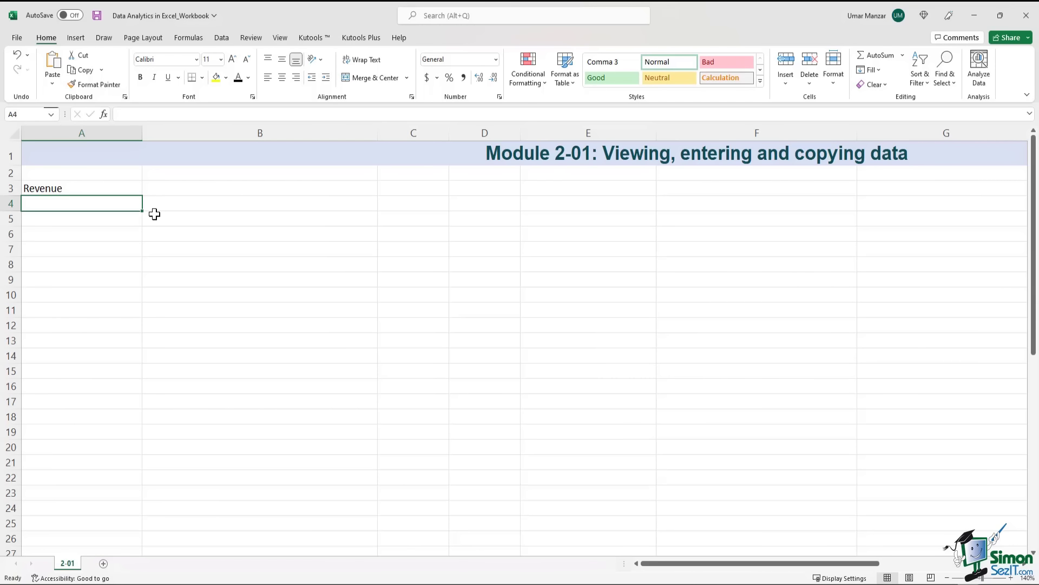
type("Costs")
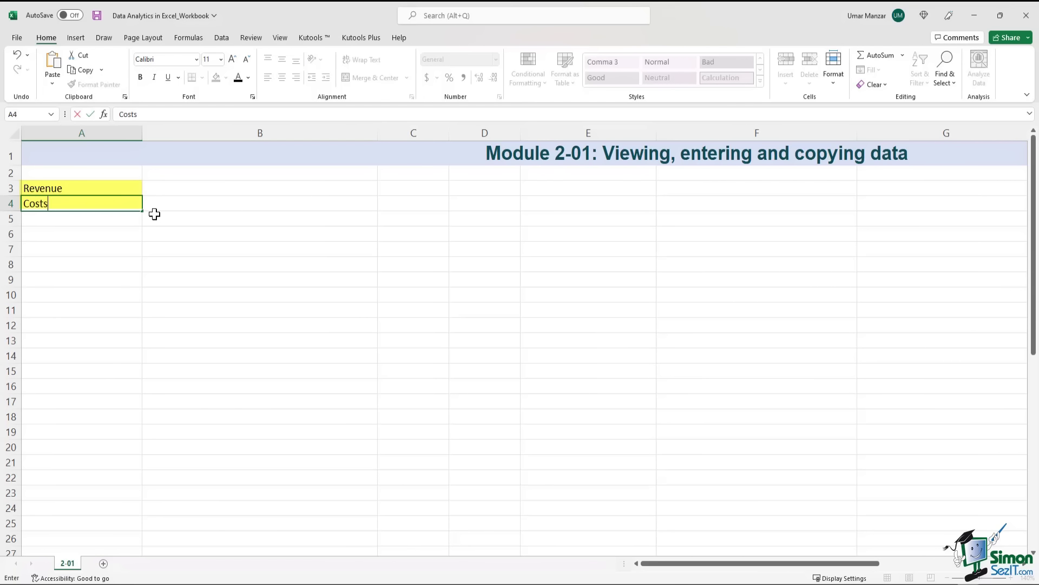
key("Return")
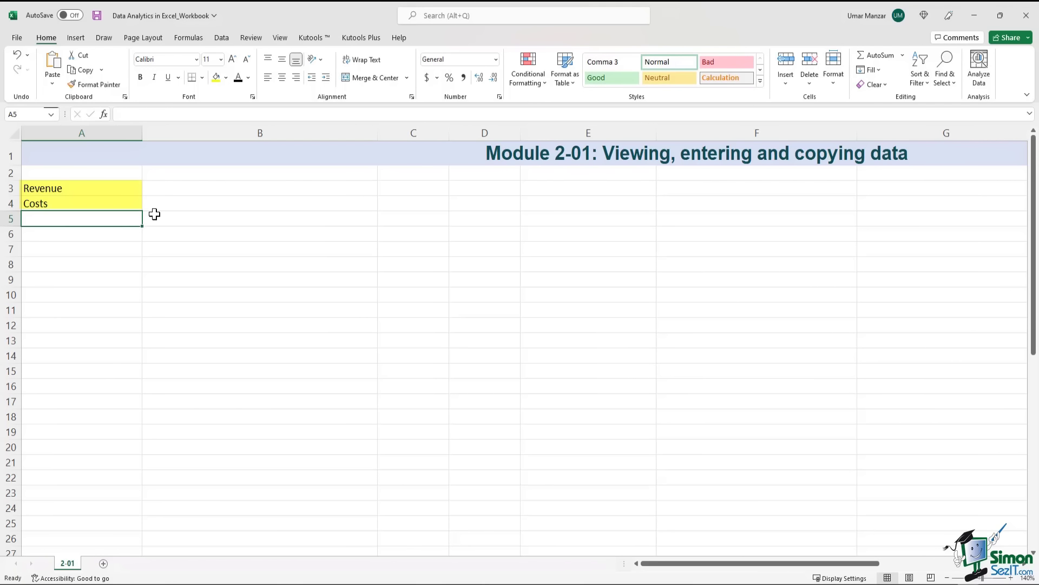
Enter the label "Profit" in cell A5, directly below the Costs label
type("Prof")
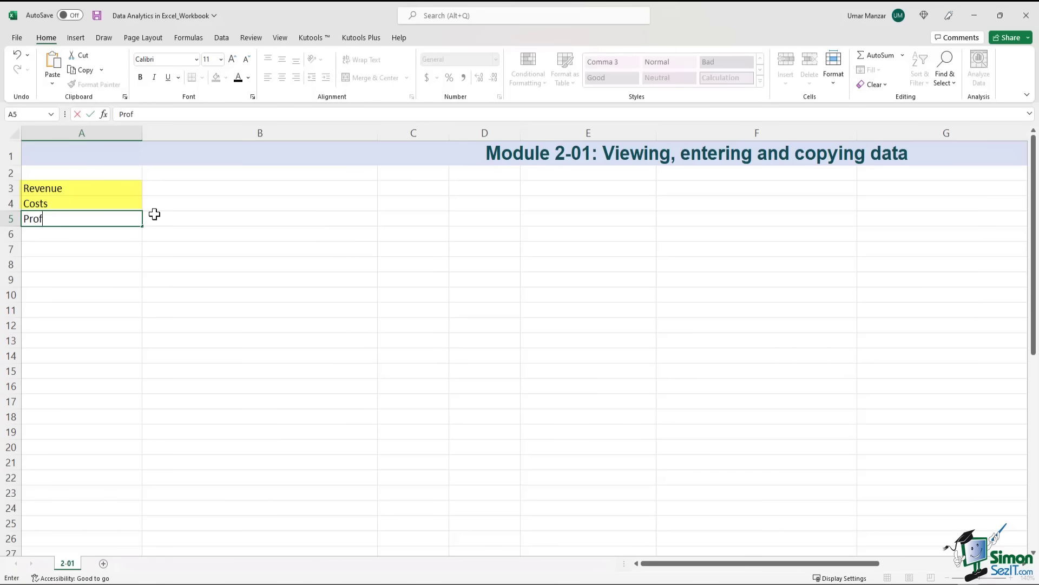
type("it")
key("Return")
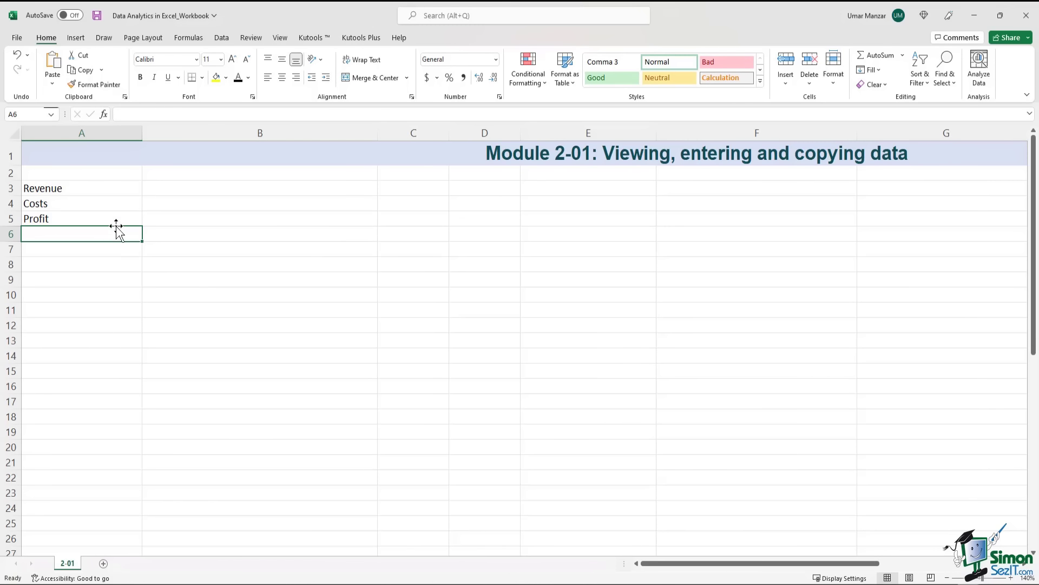
Replace the label in cell A4 with "Expenses"
left_click(60, 202)
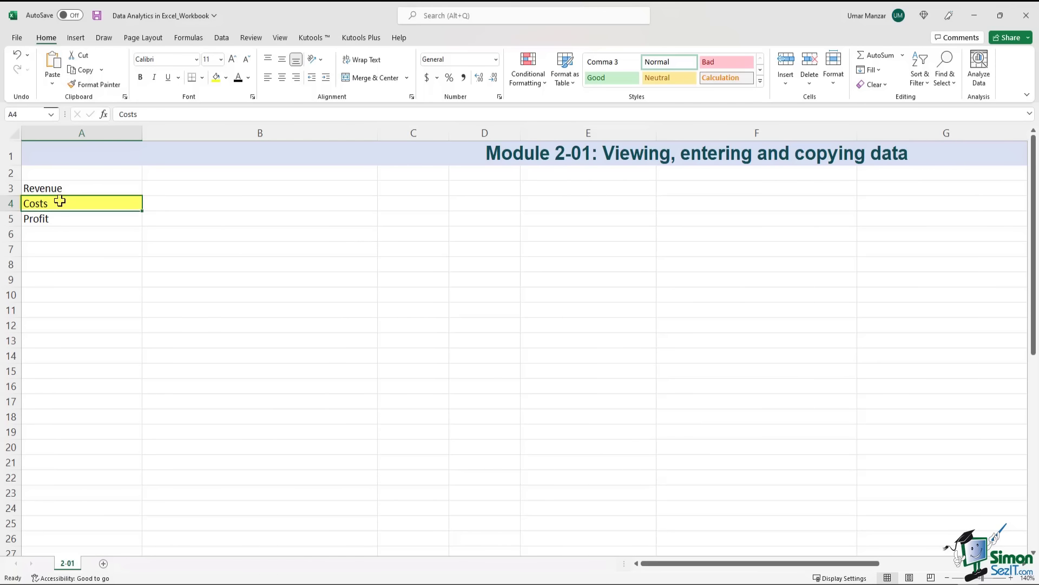
type("Ex")
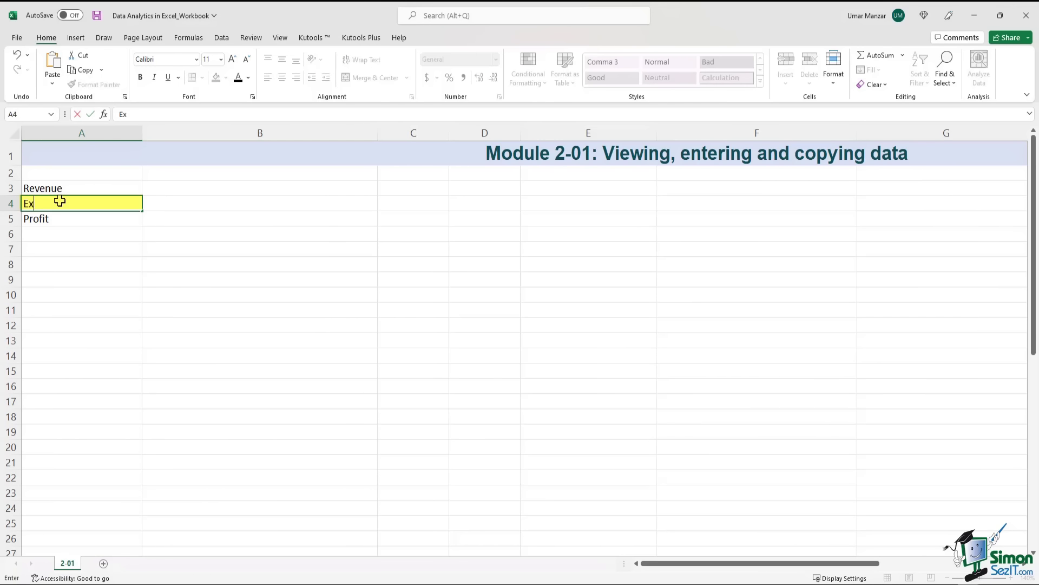
type("penses")
key("Return")
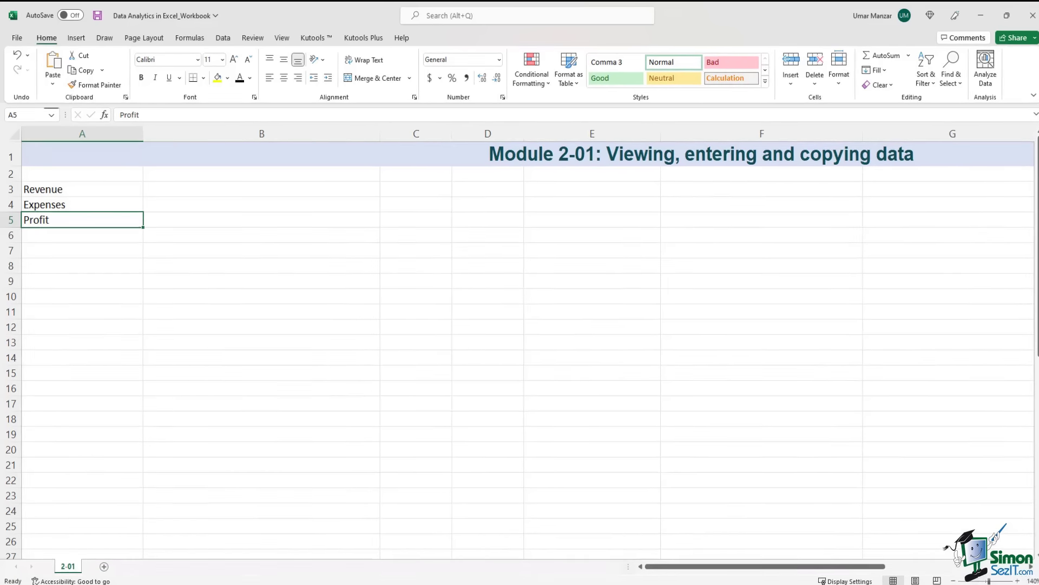
Open the text of cells A5 and A4 for editing in the formula bar and leave it without changes
left_click(131, 115)
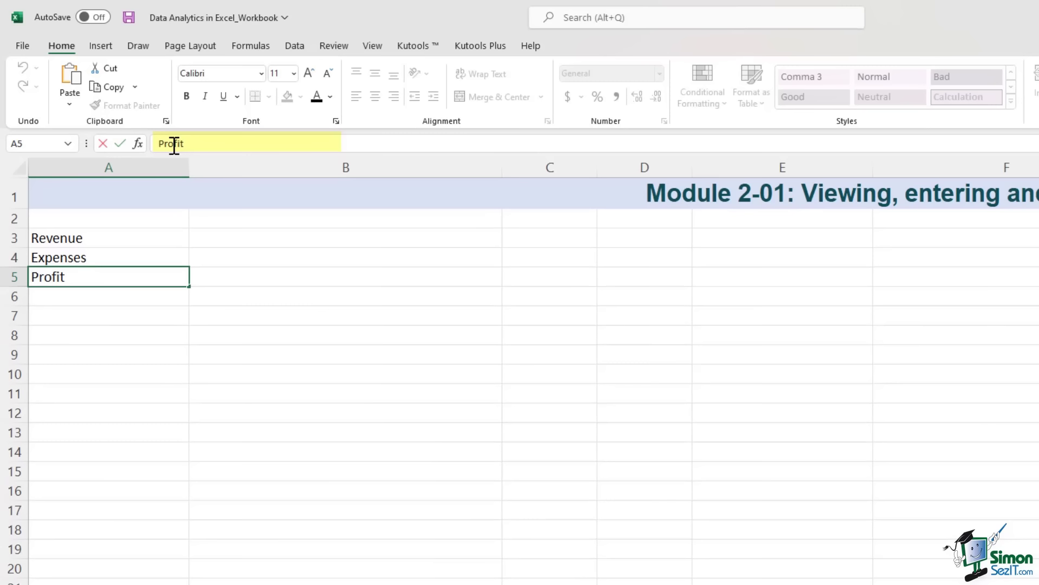
left_click(63, 253)
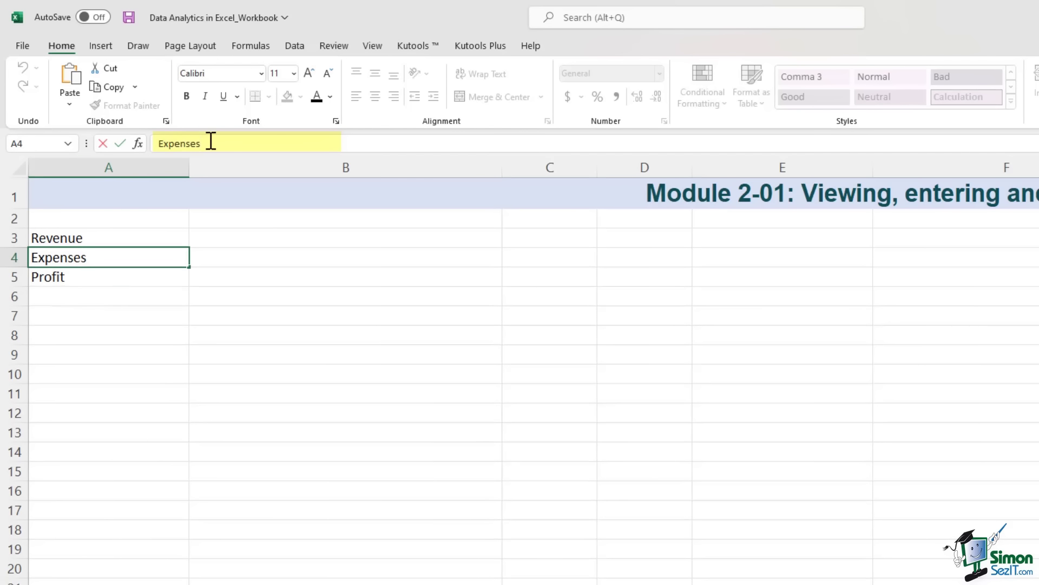
left_click(333, 354)
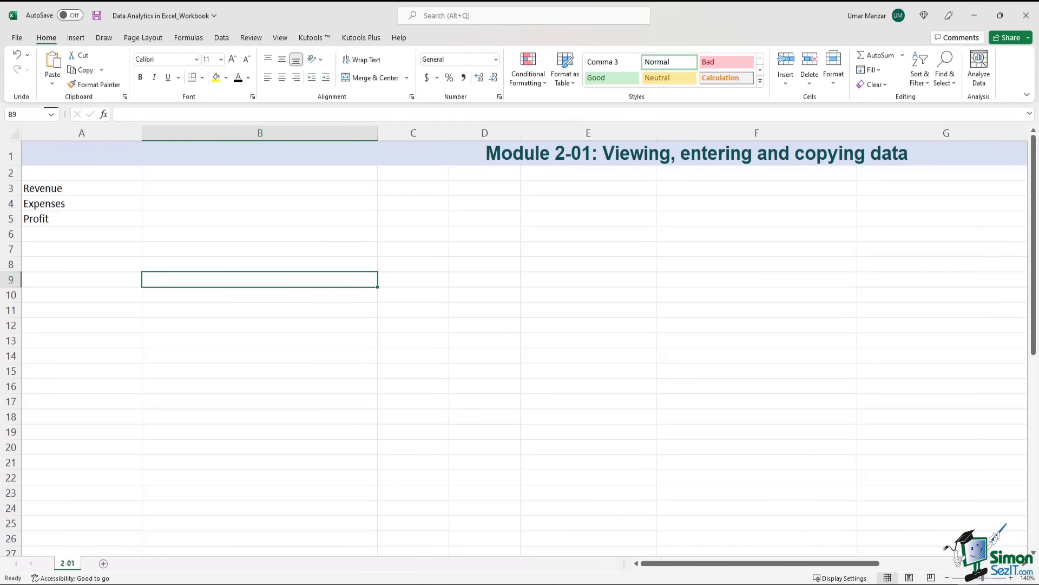
Enter 8O, with the letter O, in cell B3 and 130 in cell C3 of the Revenue row
left_click(332, 193)
type("8")
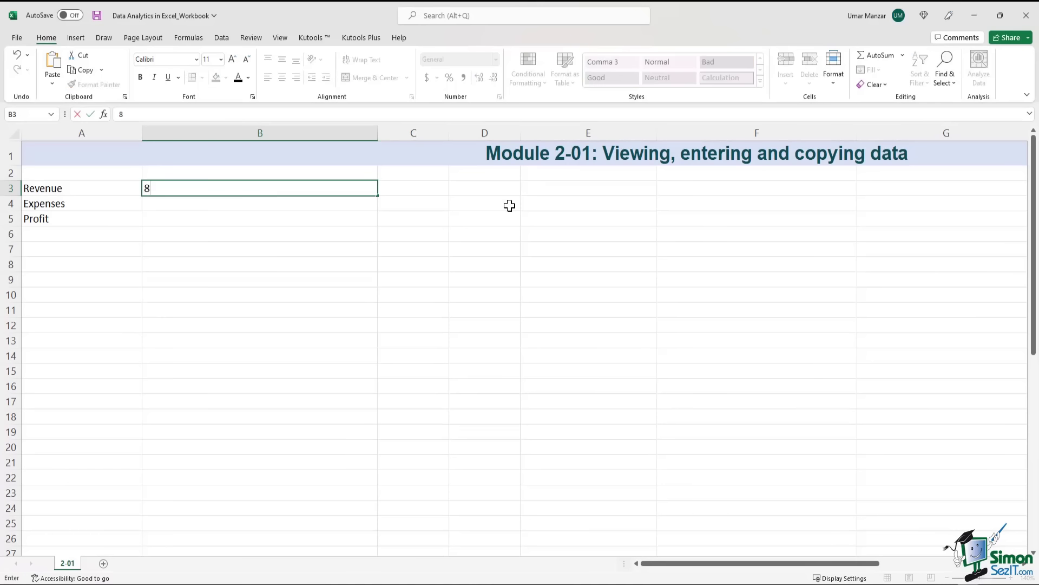
type("0")
key("Return")
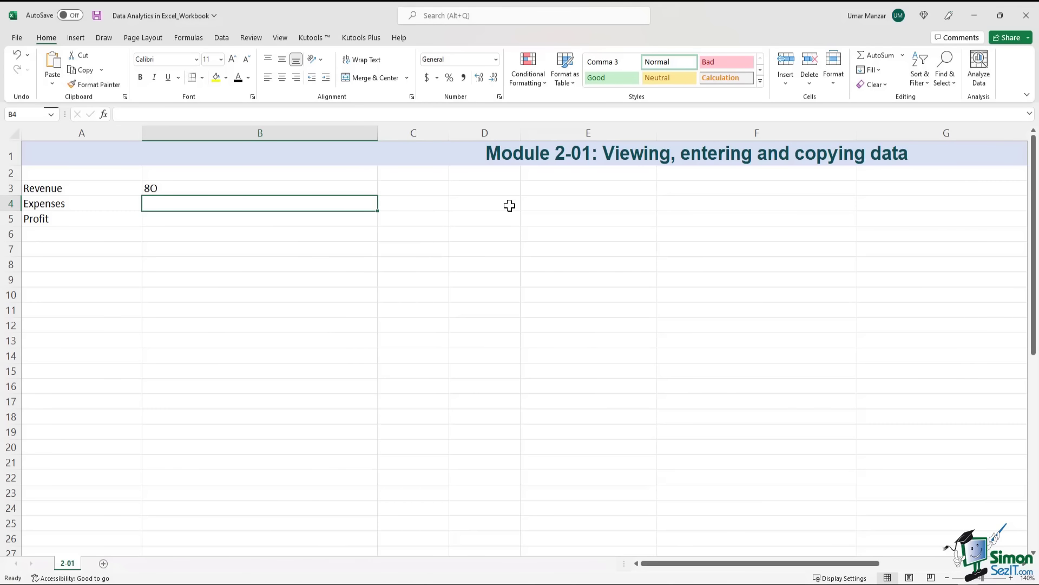
key("Up")
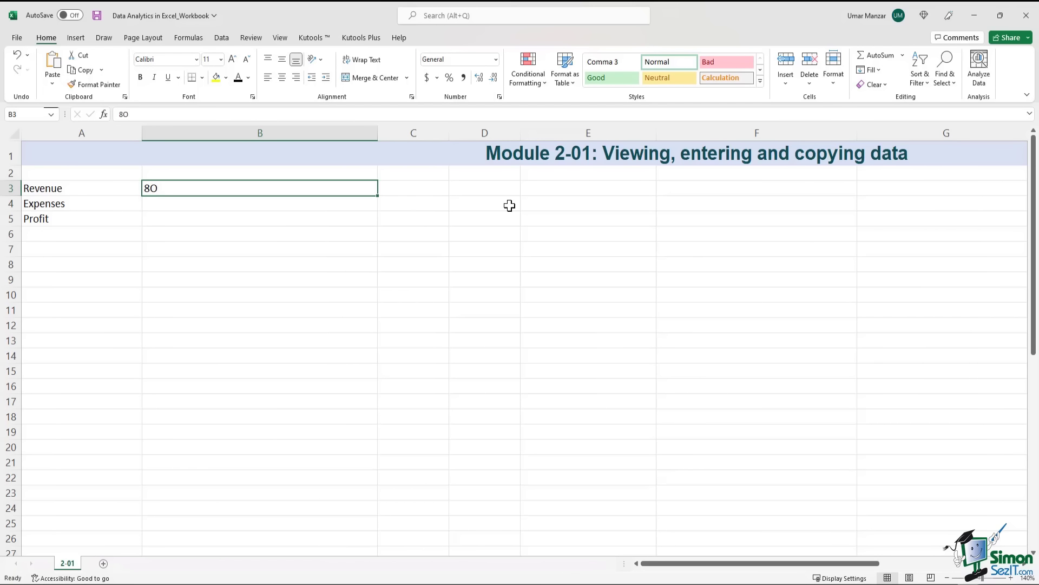
key("Right")
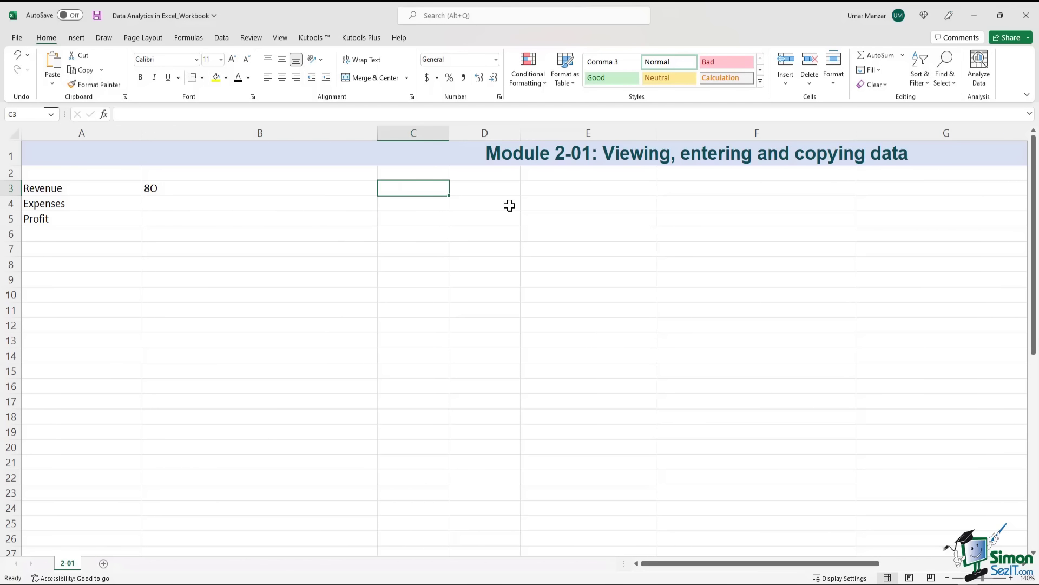
type("130")
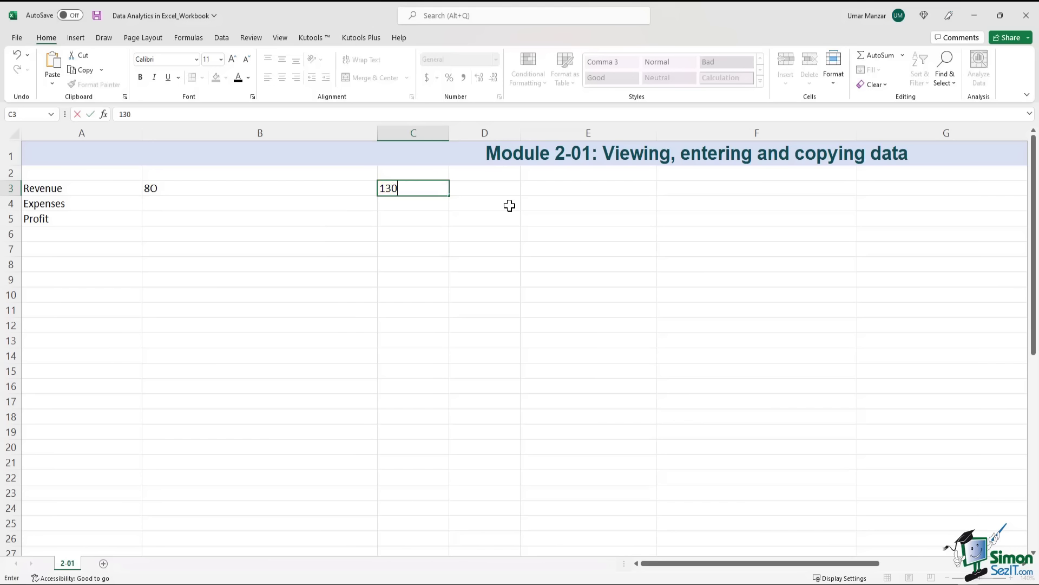
key("Tab")
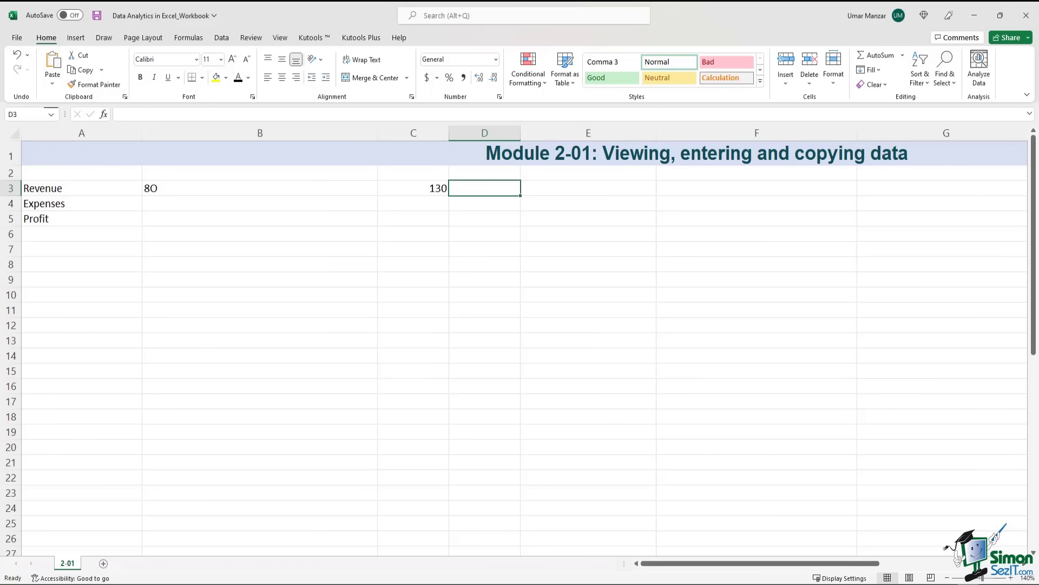
Correct the entry in cell B3 to the number 80 by replacing the letter O with a zero
left_click(217, 188)
left_click(159, 114)
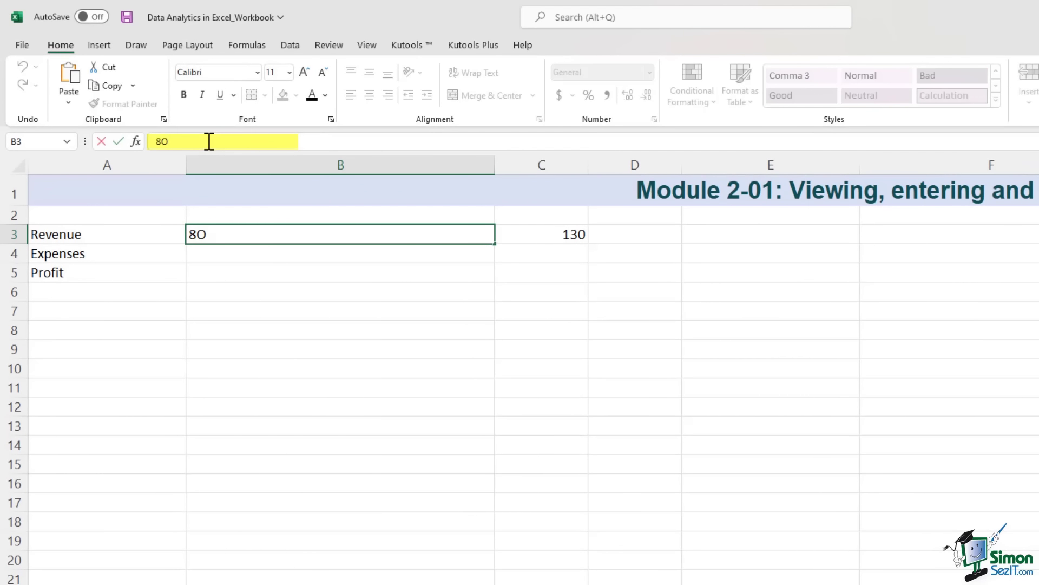
key("BackSpace")
type("0")
key("Return")
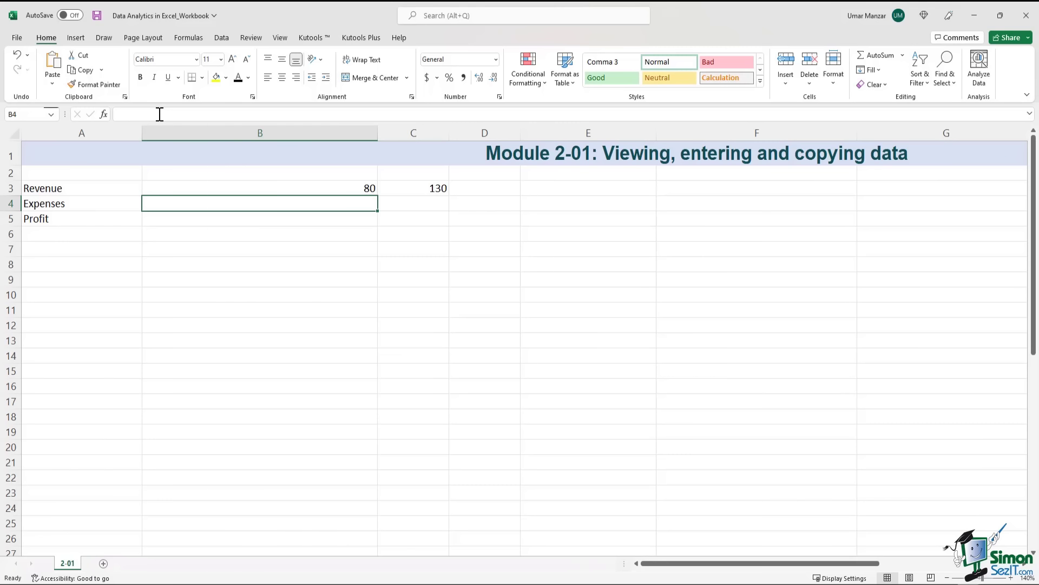
Enter the remaining revenue values 225, 300, 325 and 500 in cells D3 to G3
left_click(503, 192)
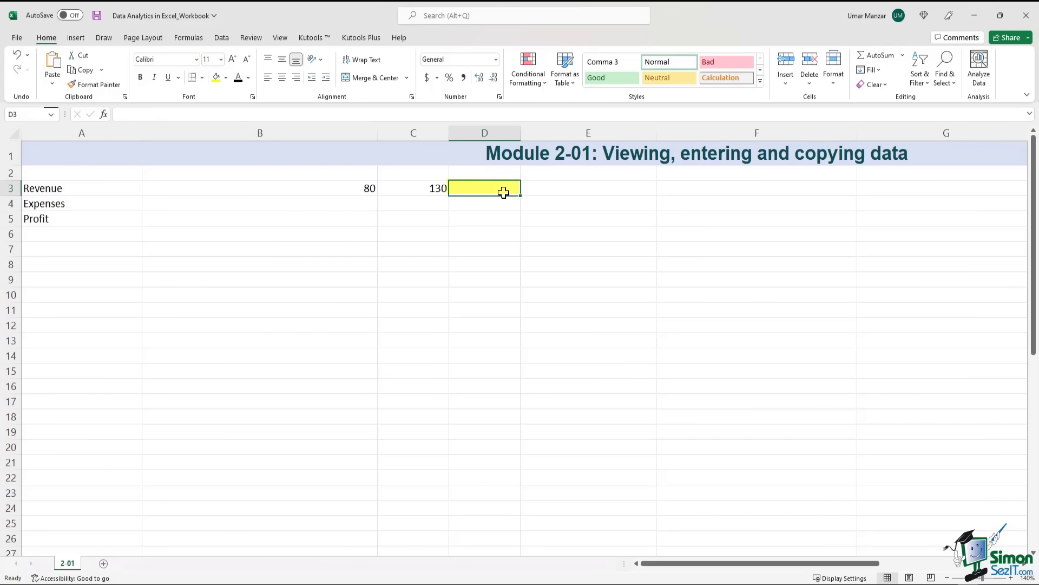
type("225")
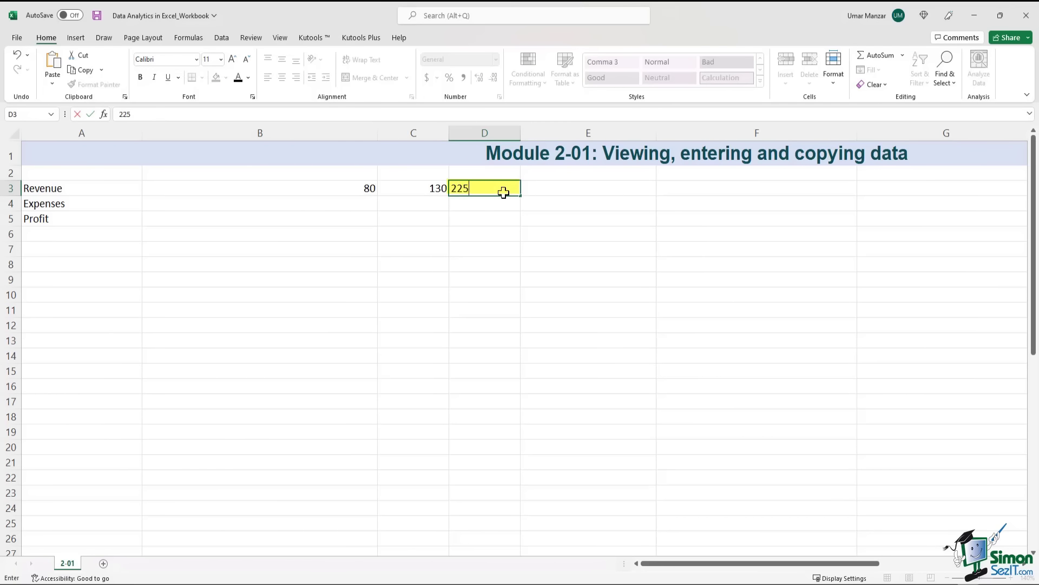
key("Tab")
type("300")
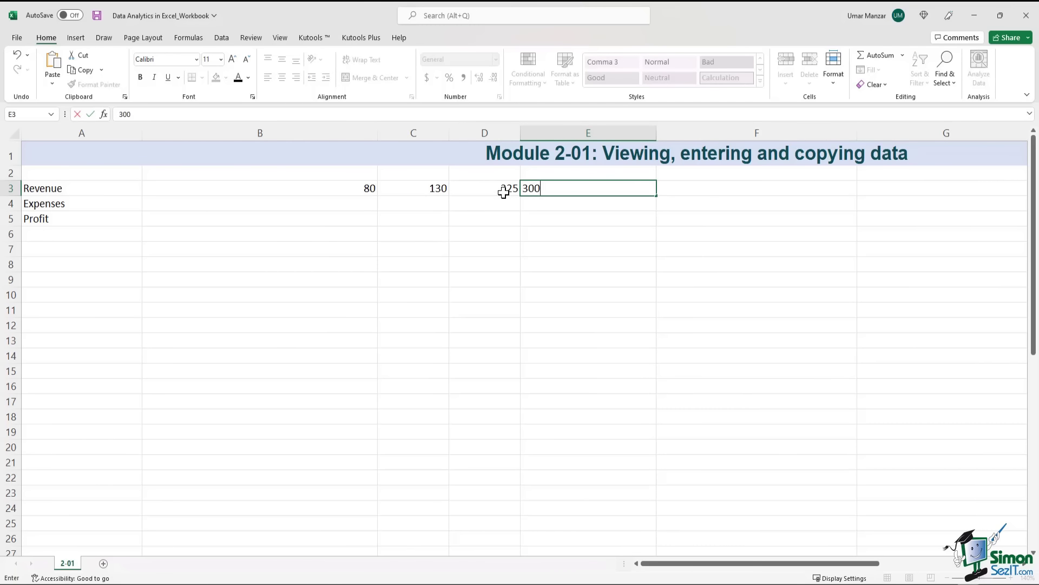
key("Tab")
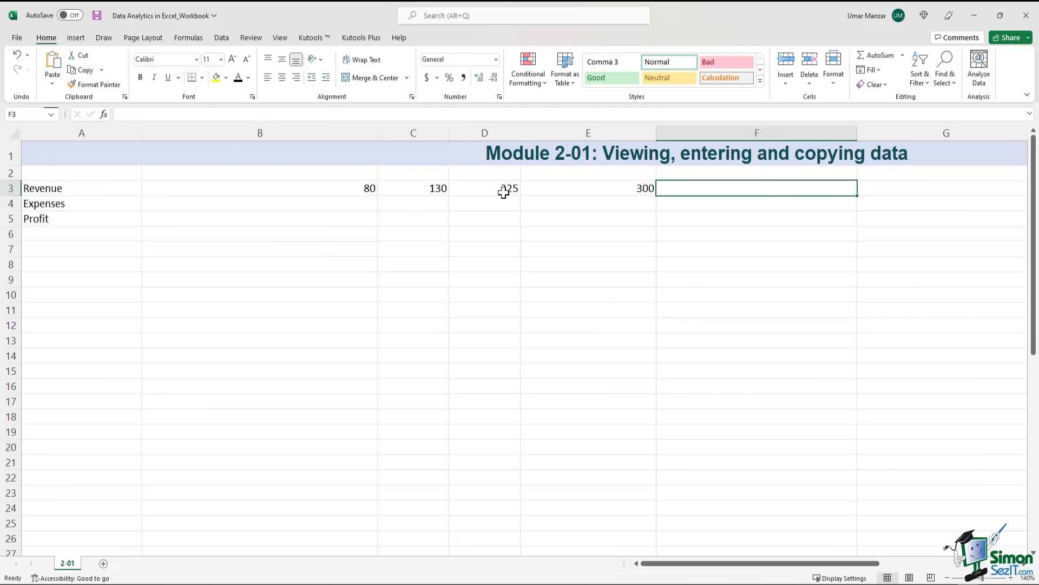
type("325")
key("Tab")
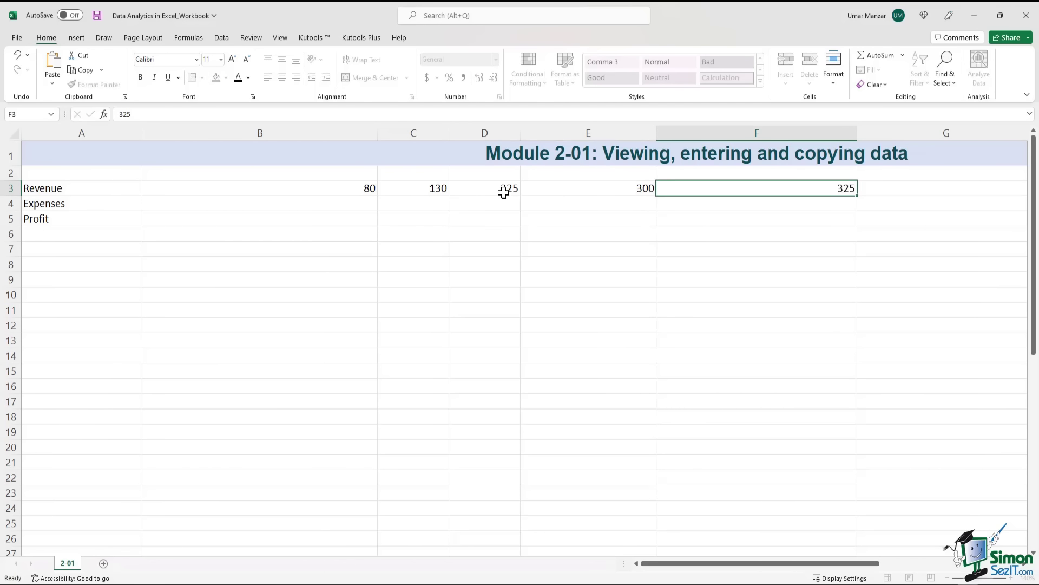
type("500")
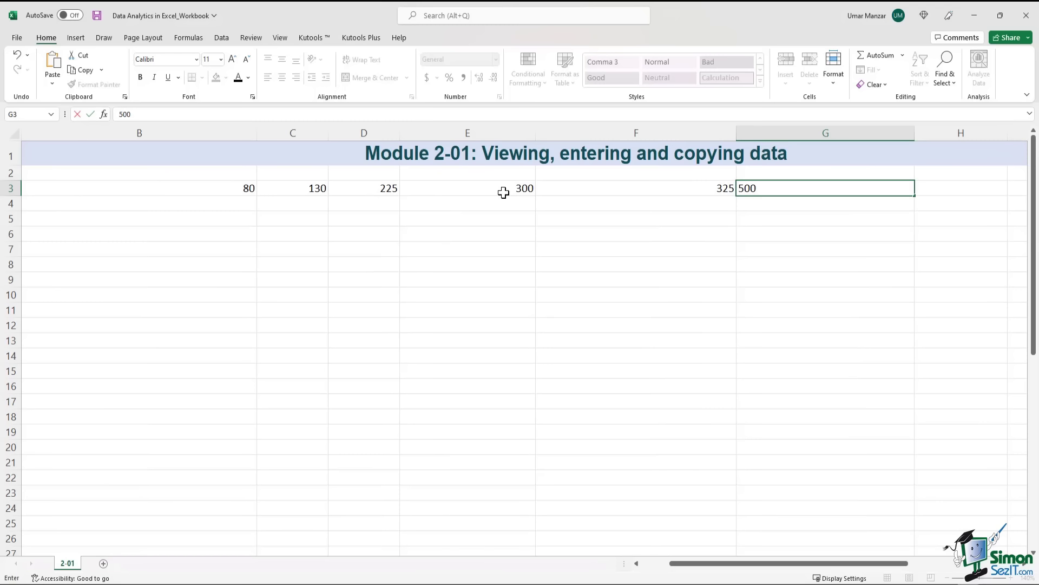
key("Return")
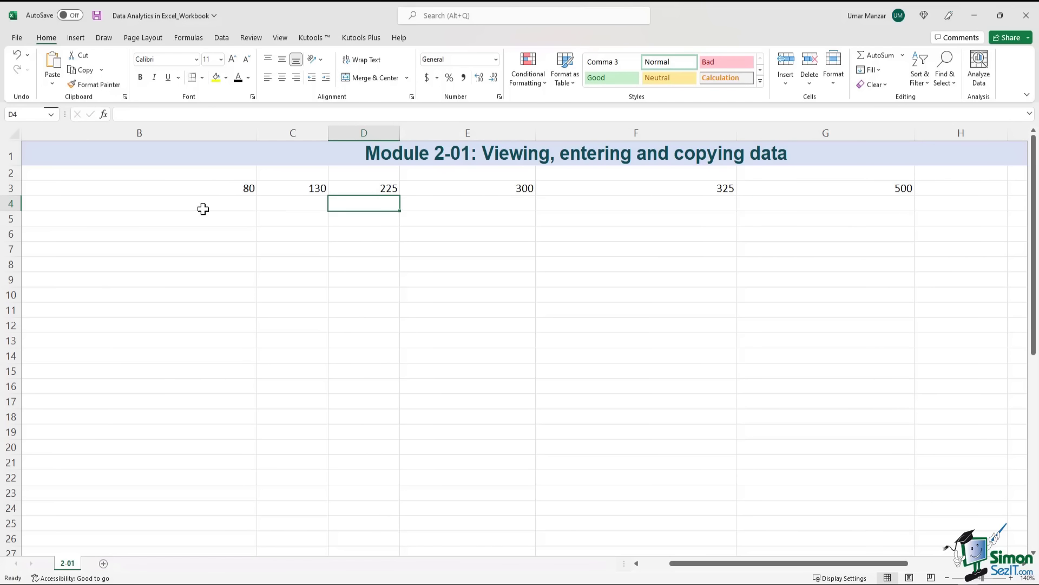
Enter the expenses 114, 231, 105, 150, 167 and 400 in cells B4 to G4
scroll(696, 565, "left", 3)
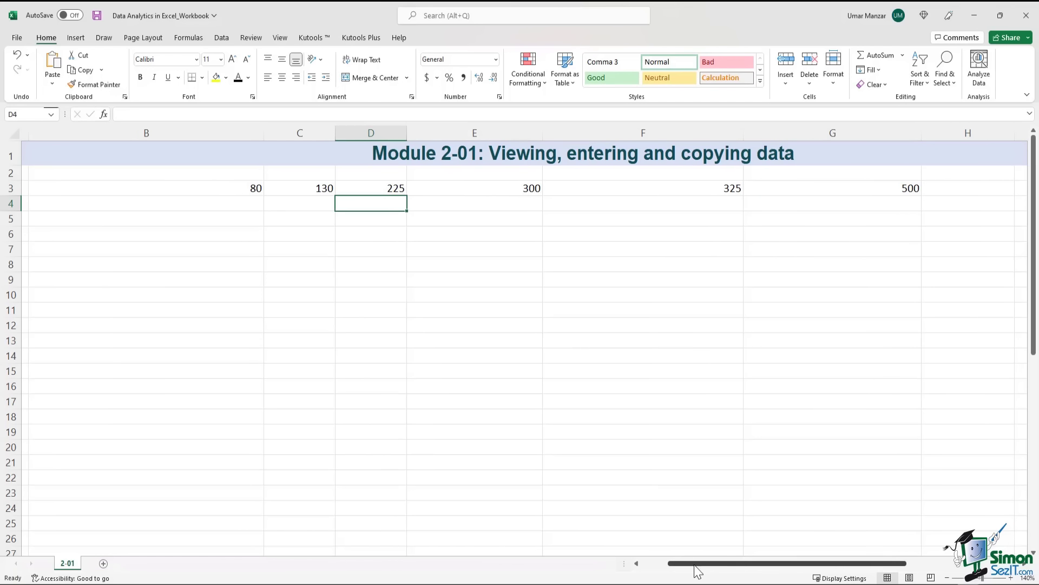
left_click(281, 204)
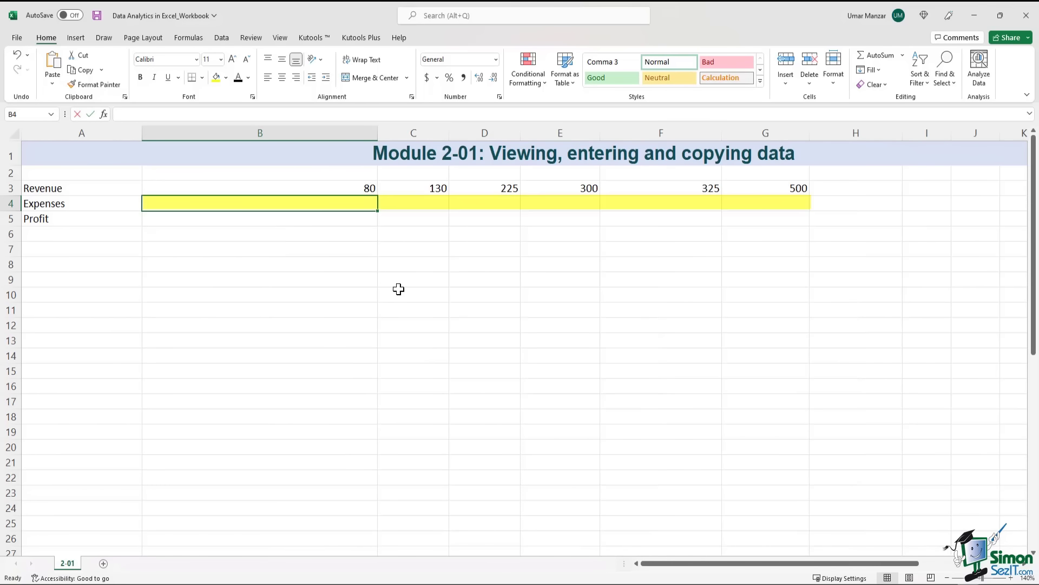
type("114")
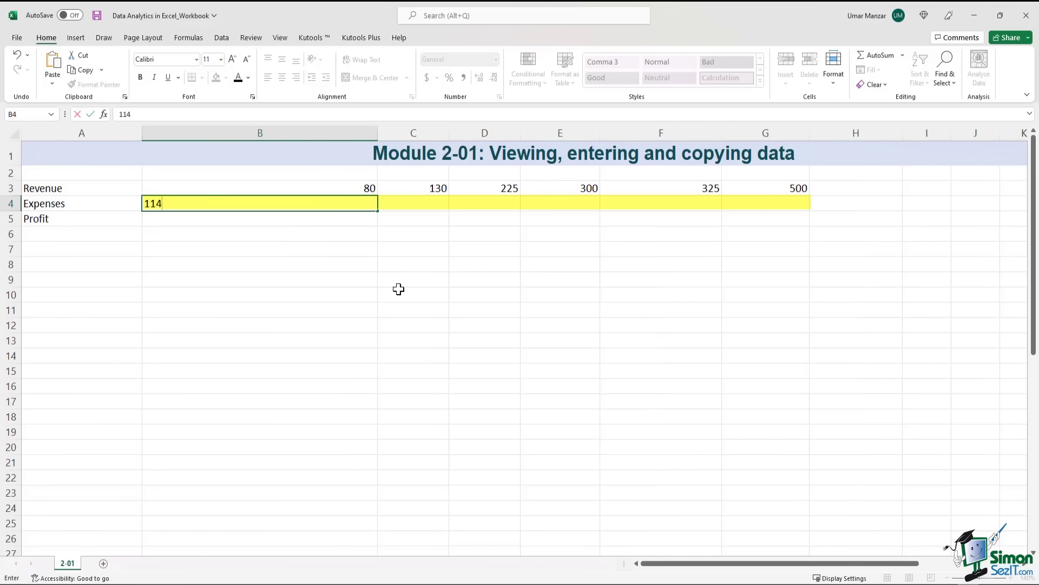
key("Tab")
type("2")
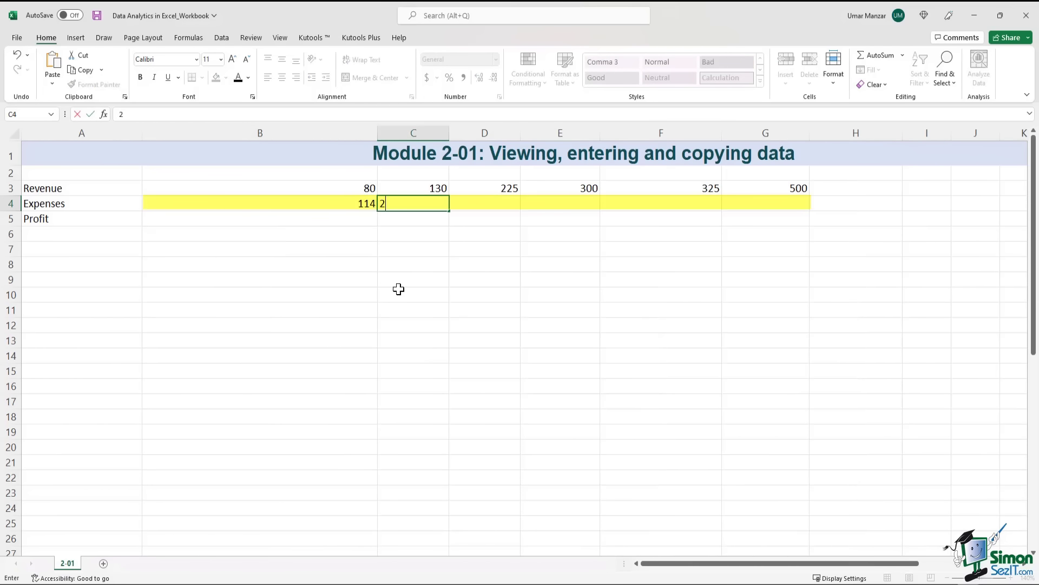
type("31")
key("Tab")
type("105")
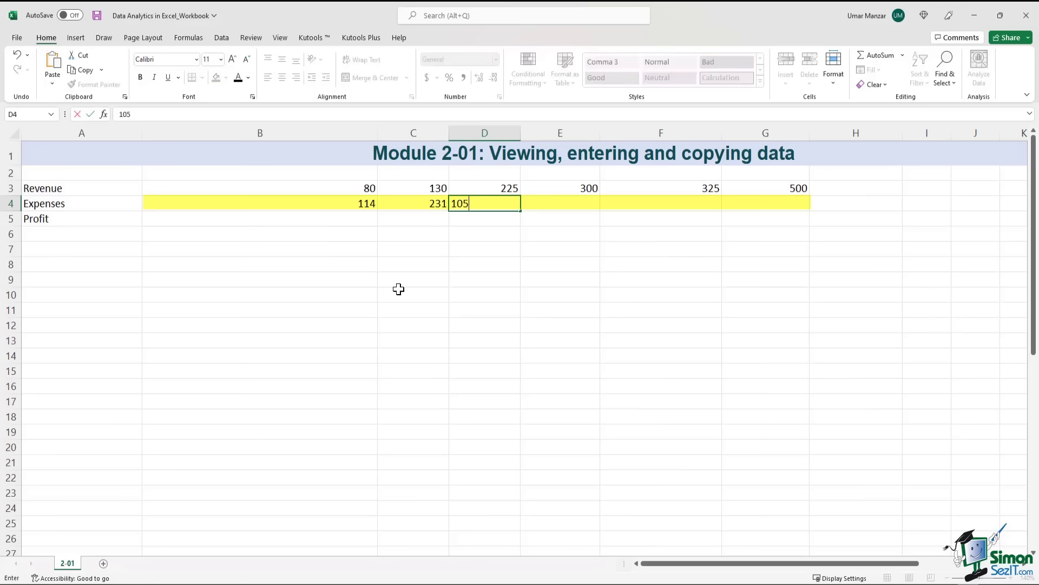
key("Tab")
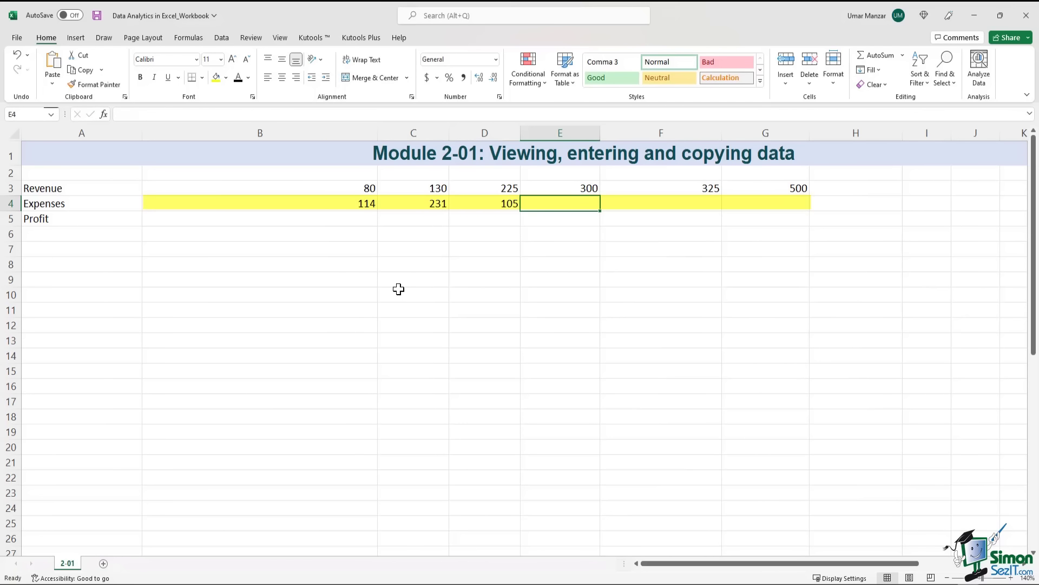
type("150")
key("Tab")
type("167")
key("Tab")
type("400")
key("ctrl+Return")
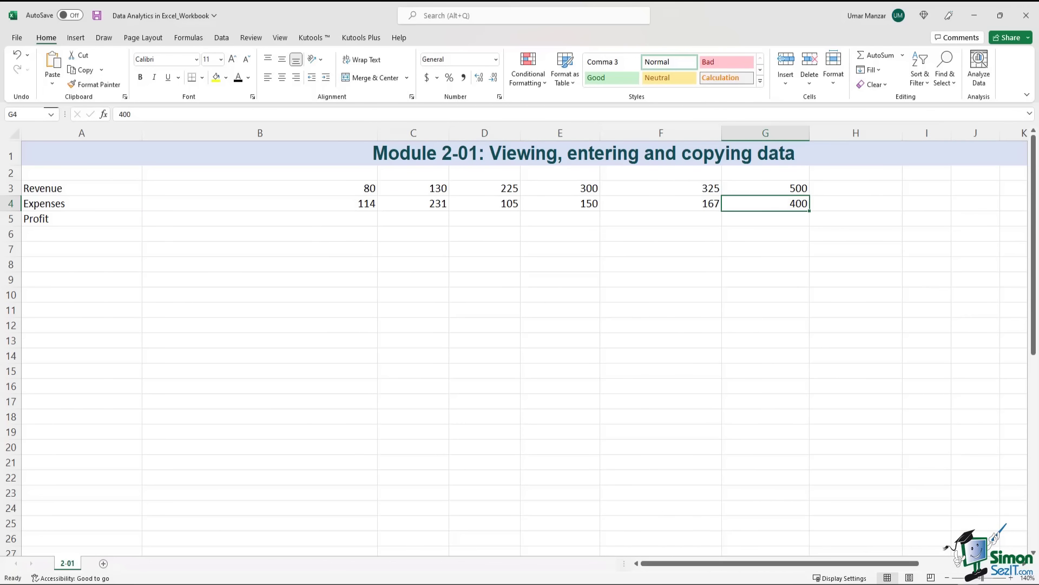
key("Down")
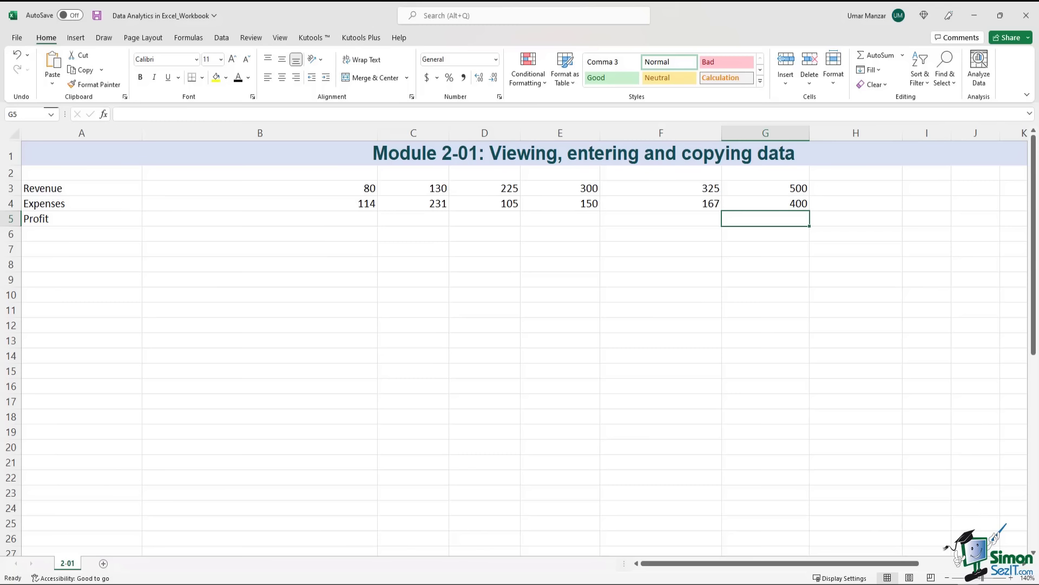
Enter the heading "January" in cell B2 and autofill the month series across to June in cell G2
left_click(308, 173)
type("January")
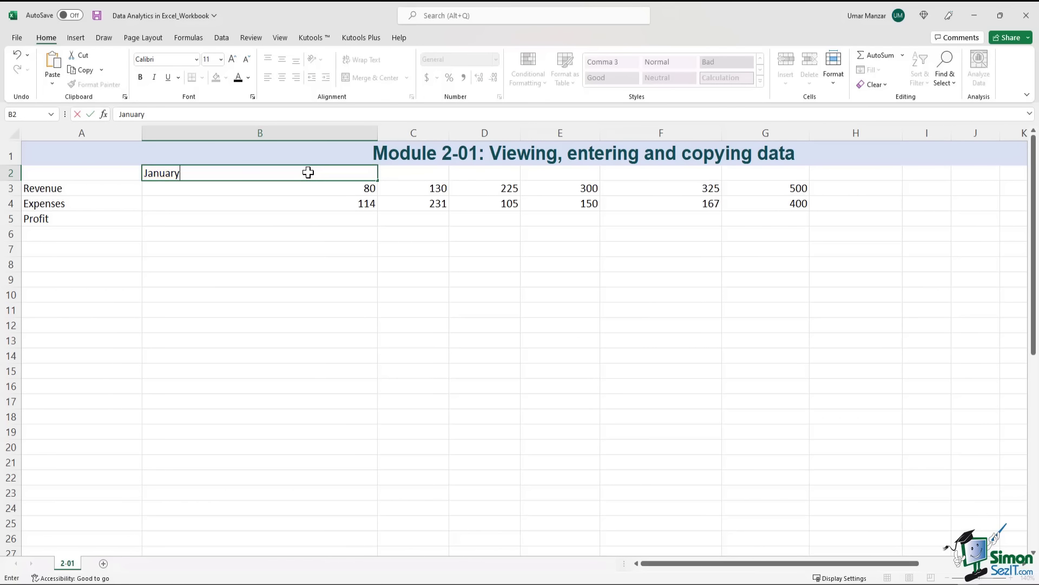
key("Tab")
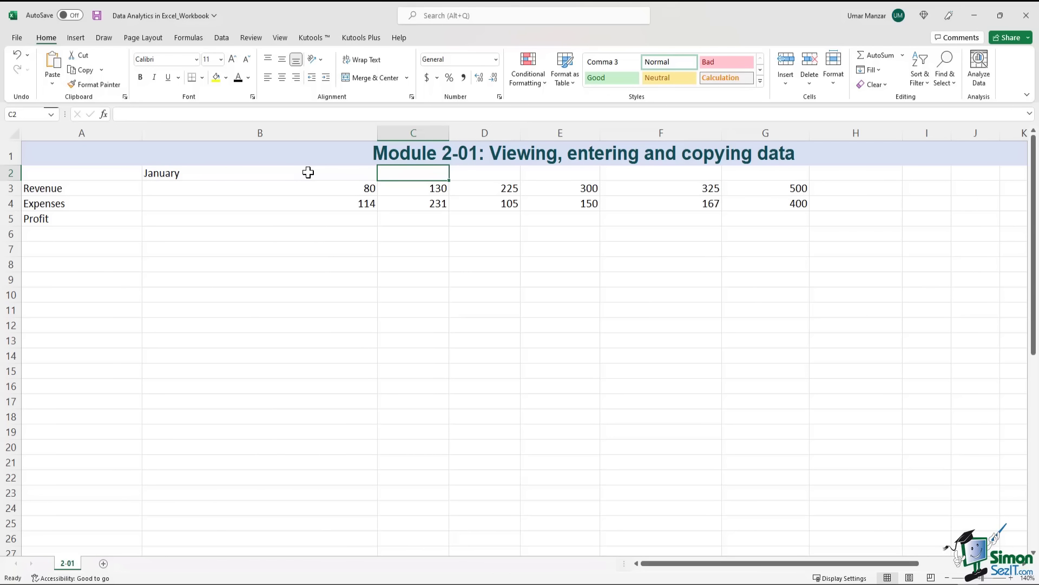
left_click(308, 173)
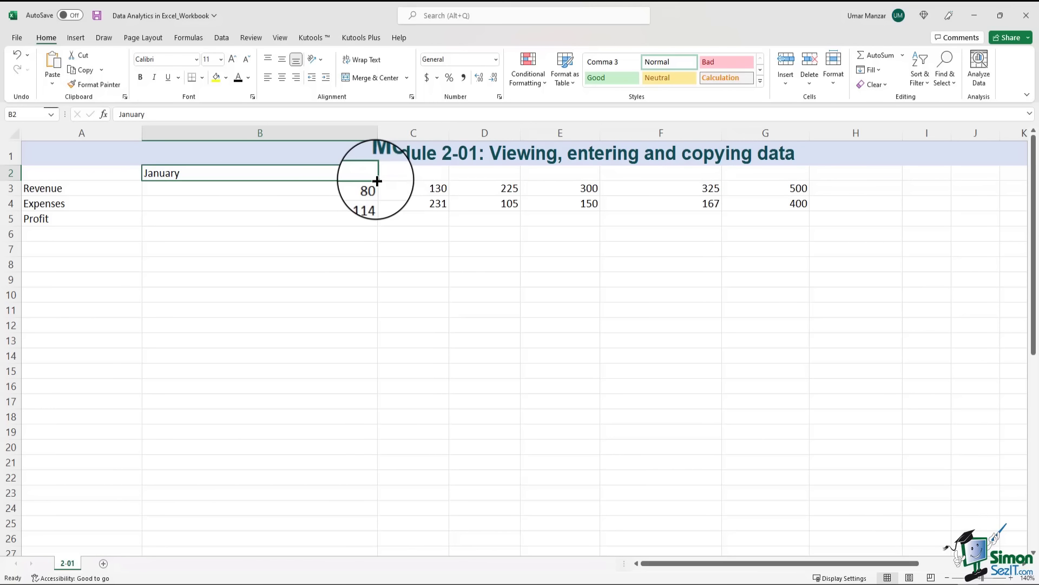
left_click_drag(377, 180, 815, 189)
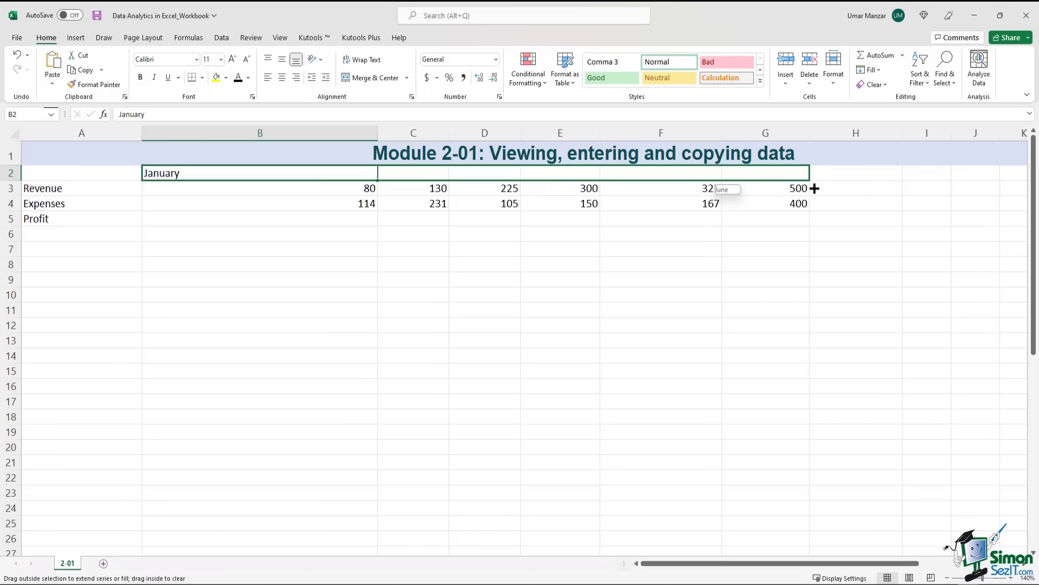
Complete the month autofill across row 2 as far as June in cell G2
mouse_move(815, 189)
left_mouse_down()
mouse_move(840, 188)
mouse_move(807, 186)
left_mouse_up()
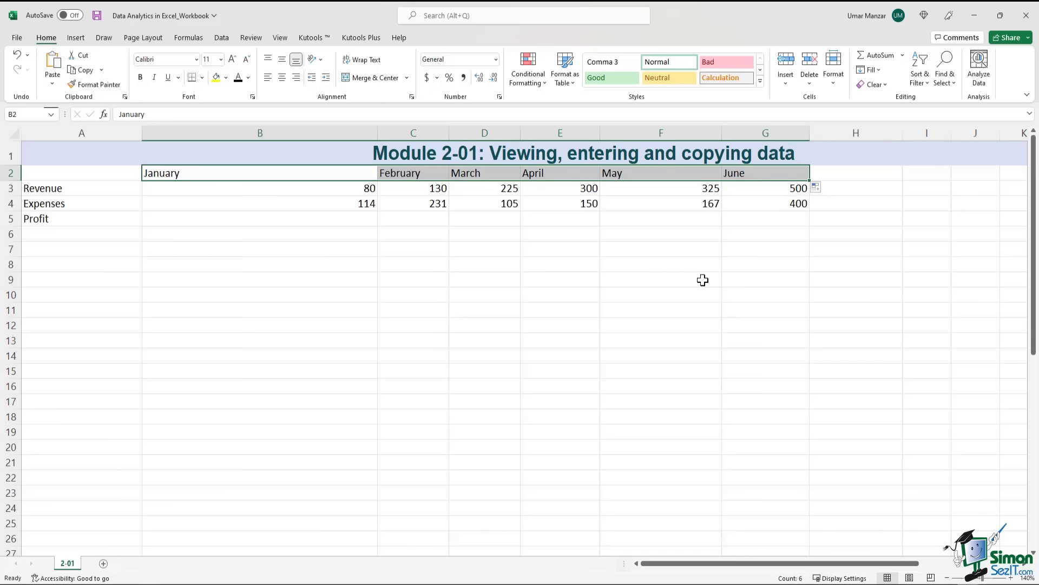
Enter "Oct" in cell B9 and autofill the month series down to B24 and across to F9
left_click(225, 279)
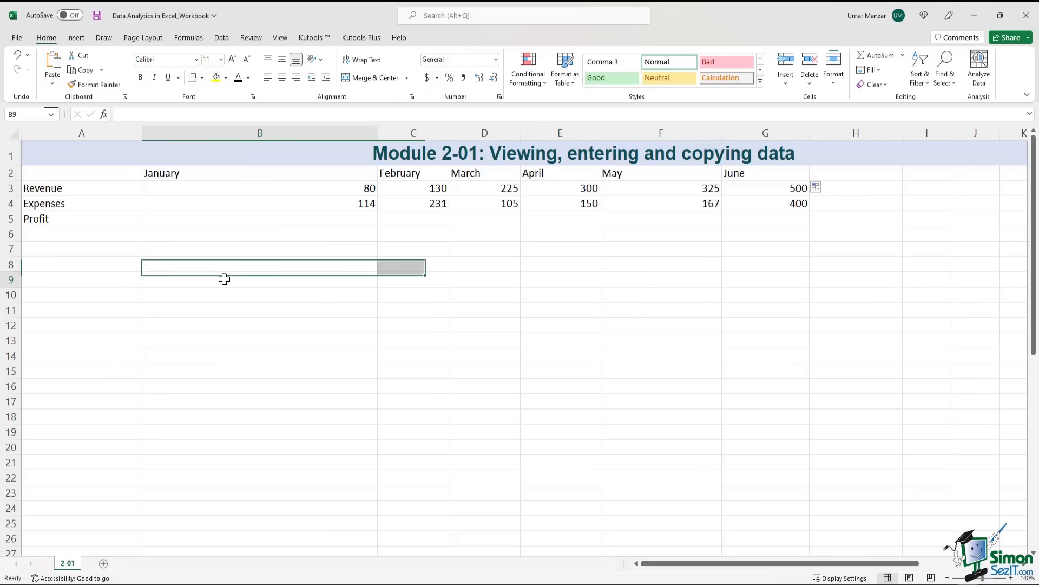
type("O")
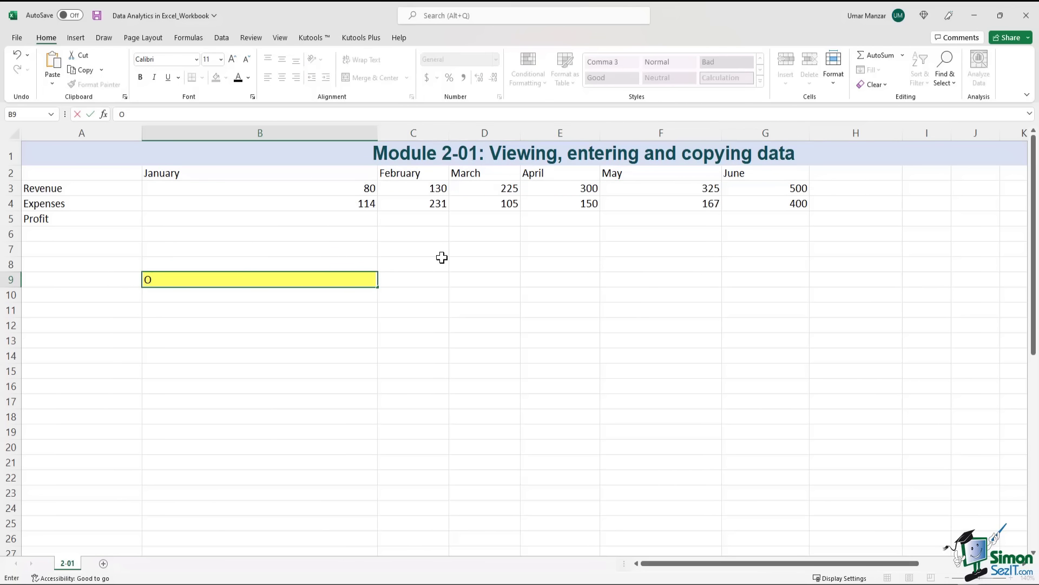
type("ct")
key("Return")
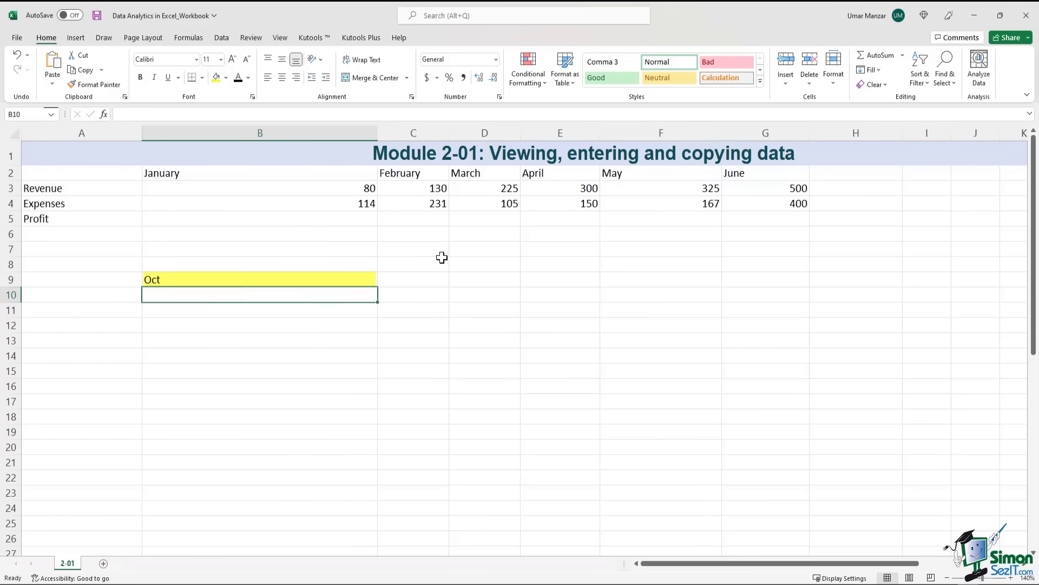
left_click(376, 286)
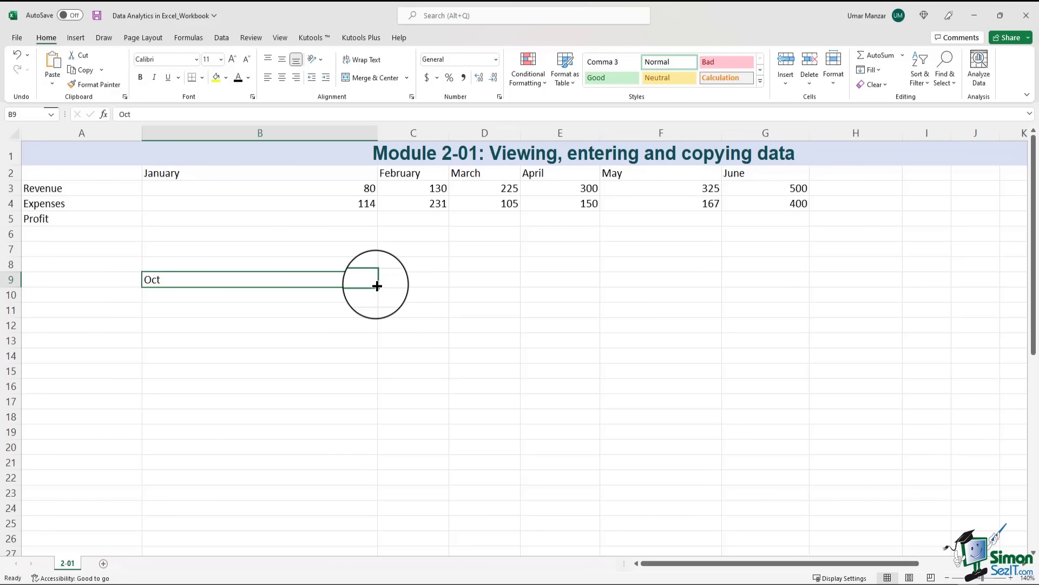
left_click_drag(377, 285, 378, 520)
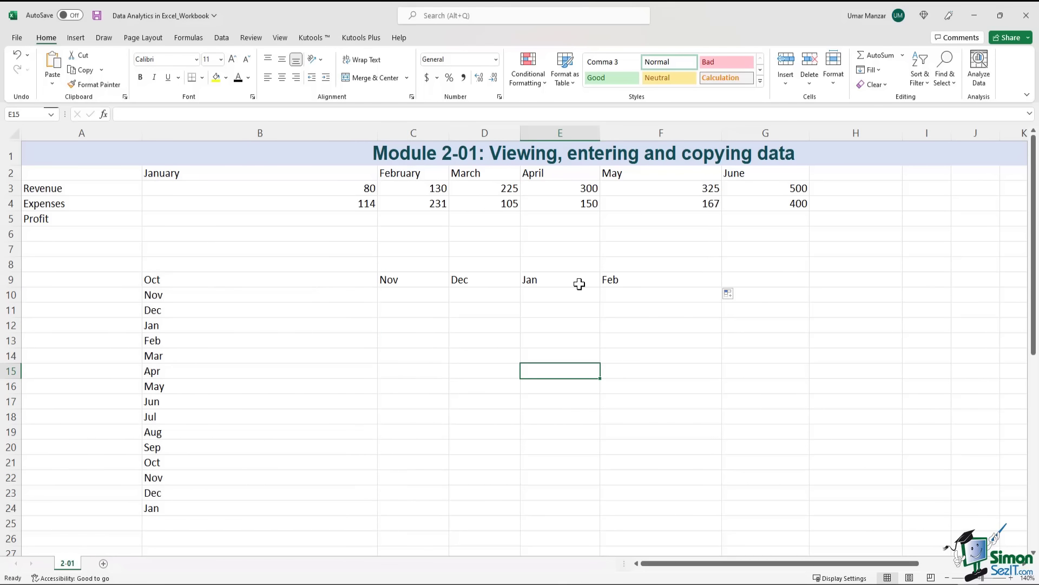
left_click(359, 280)
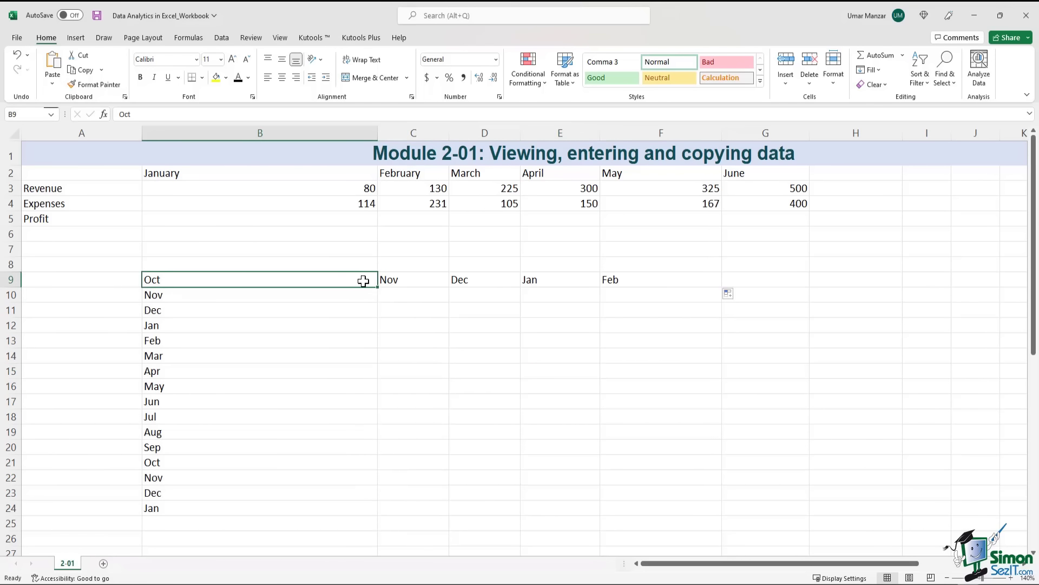
left_click_drag(376, 285, 720, 287)
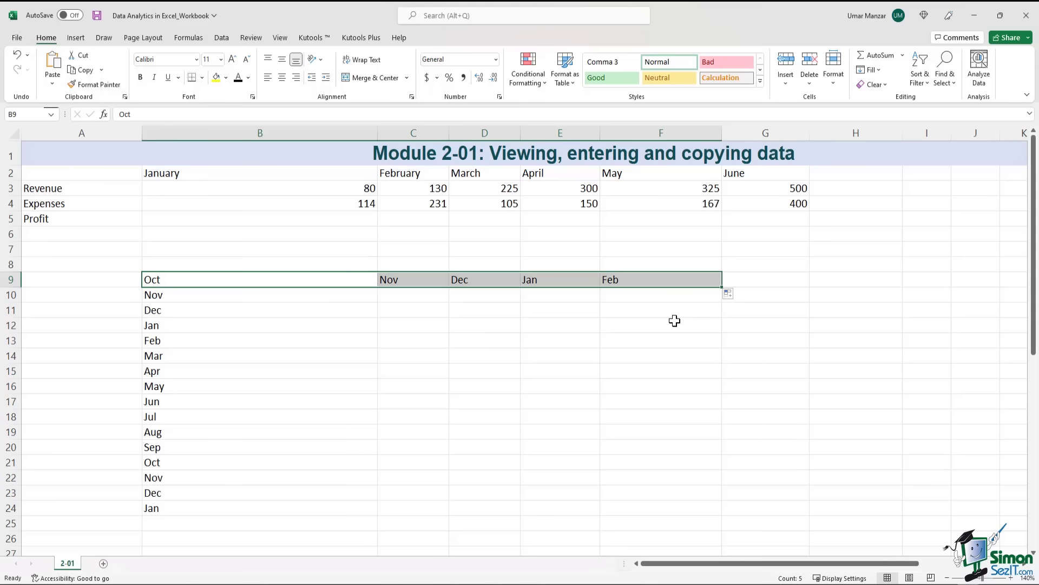
Autofill the month series from "Nov" in cell C9 down to row 24
left_click(398, 281)
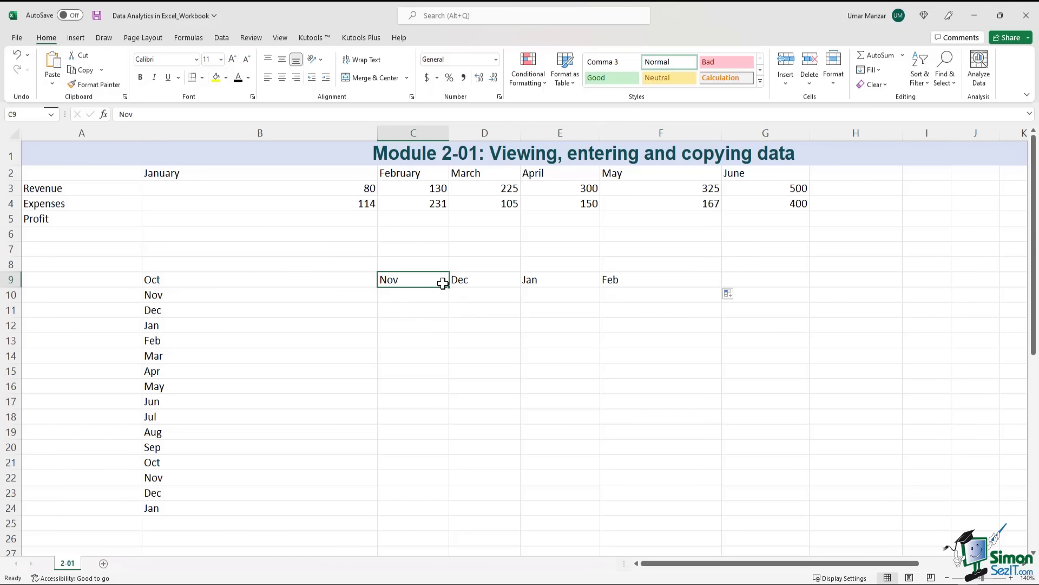
left_click_drag(449, 287, 427, 516)
left_click(649, 310)
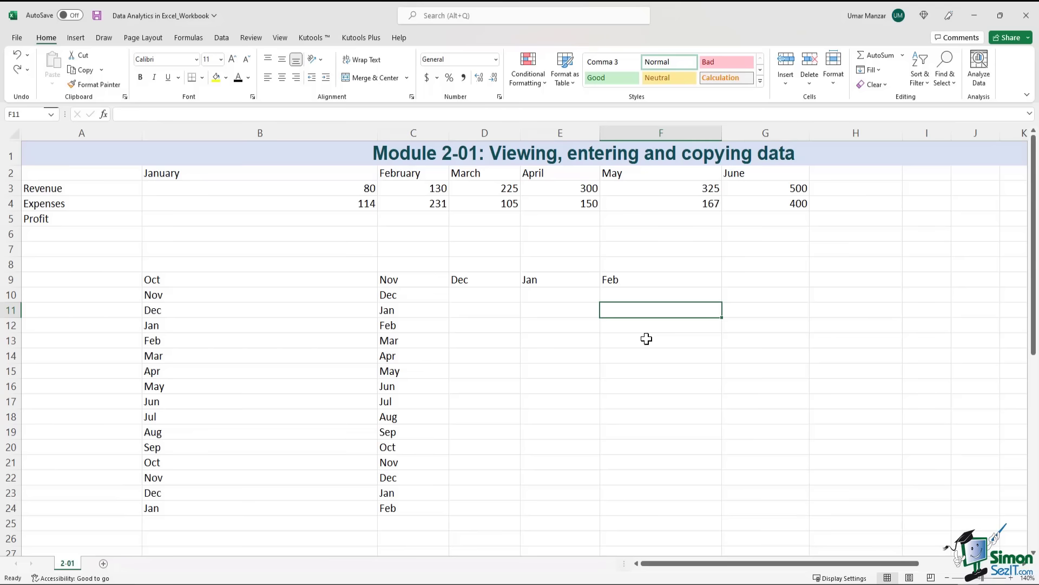
Enter "Q1" in cell G9 and autofill the quarter series down to Q4 in G12 and across row 9
left_click(765, 282)
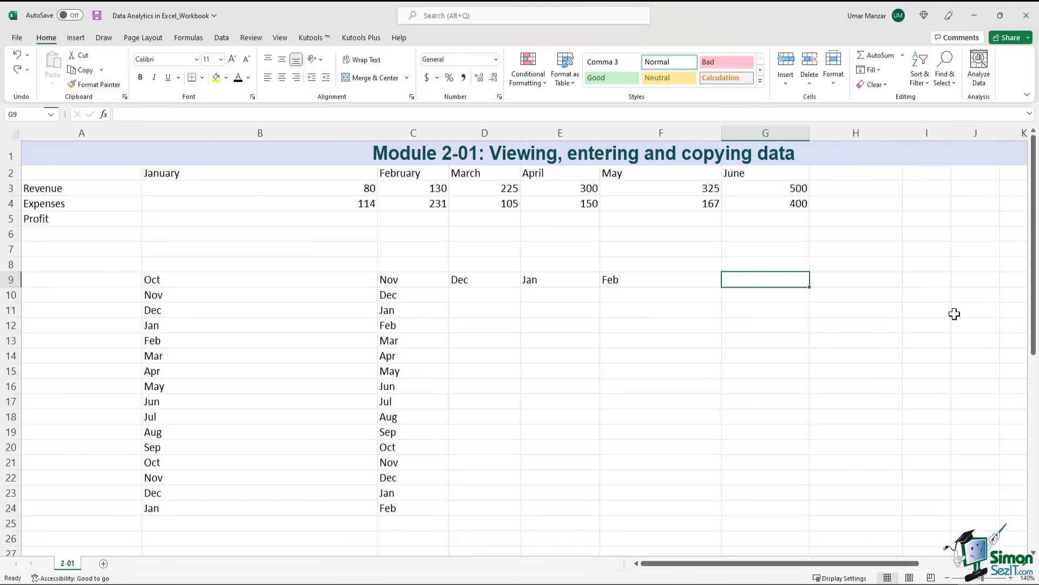
key("F4")
type("Q")
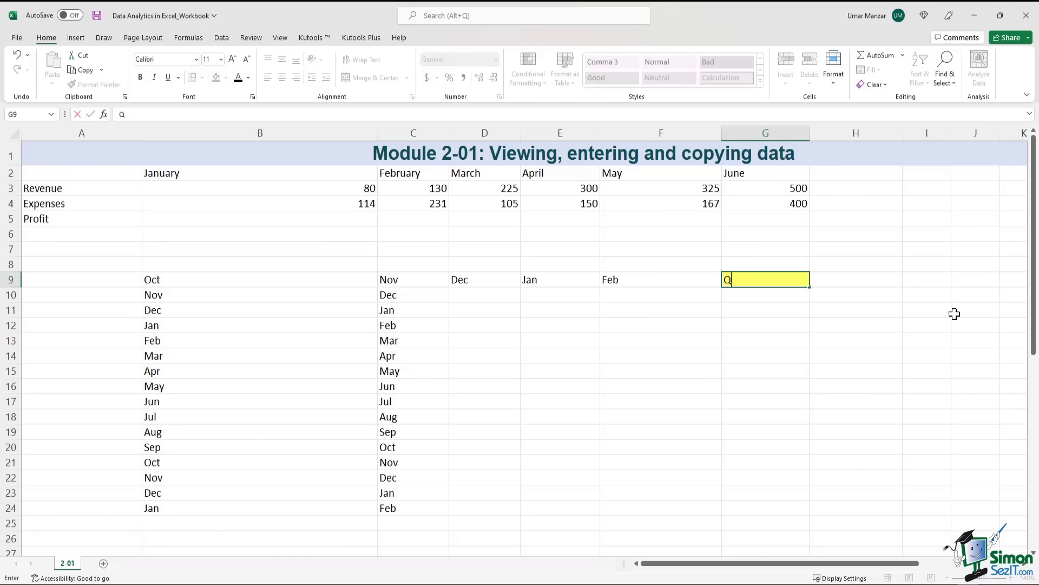
type("1")
key("Return")
key("Up")
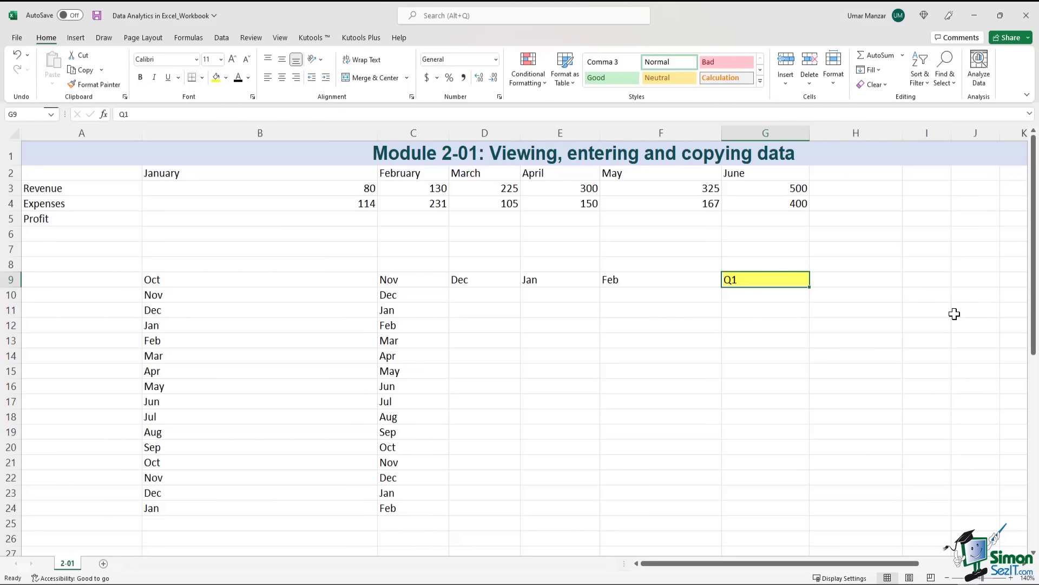
left_click_drag(809, 287, 806, 338)
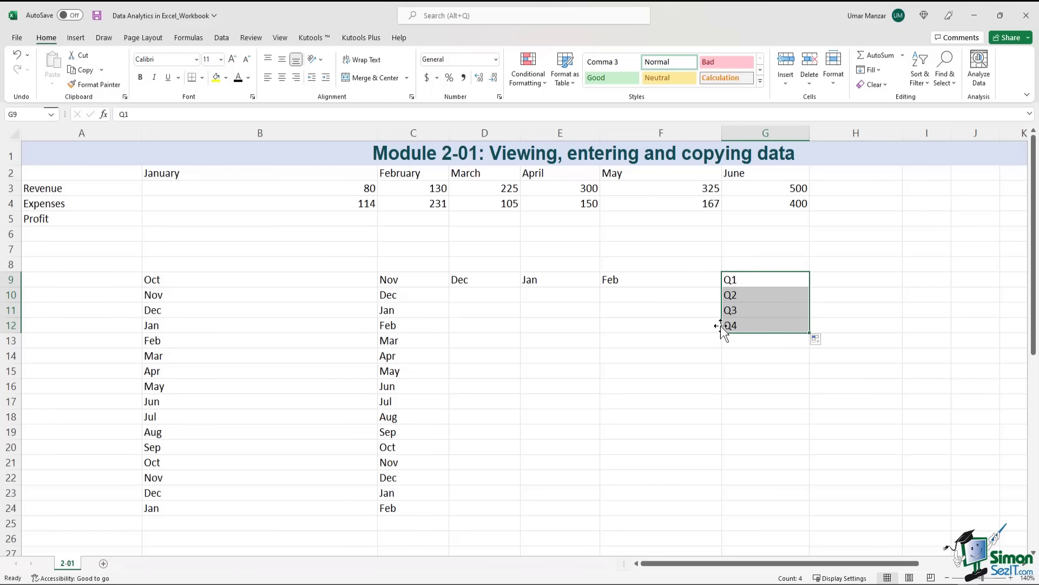
left_click(785, 279)
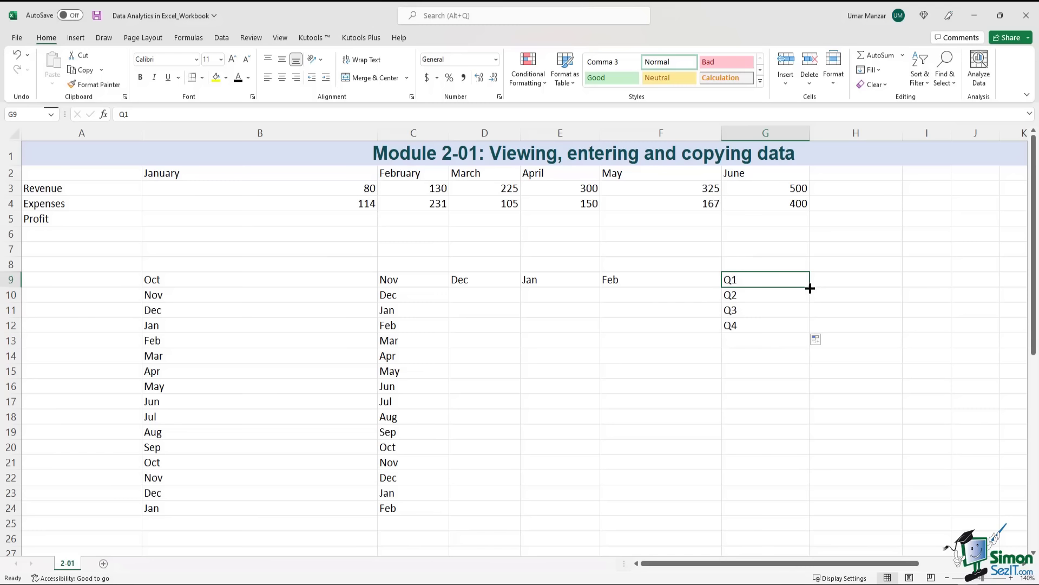
left_click_drag(822, 290, 986, 290)
left_click(975, 280)
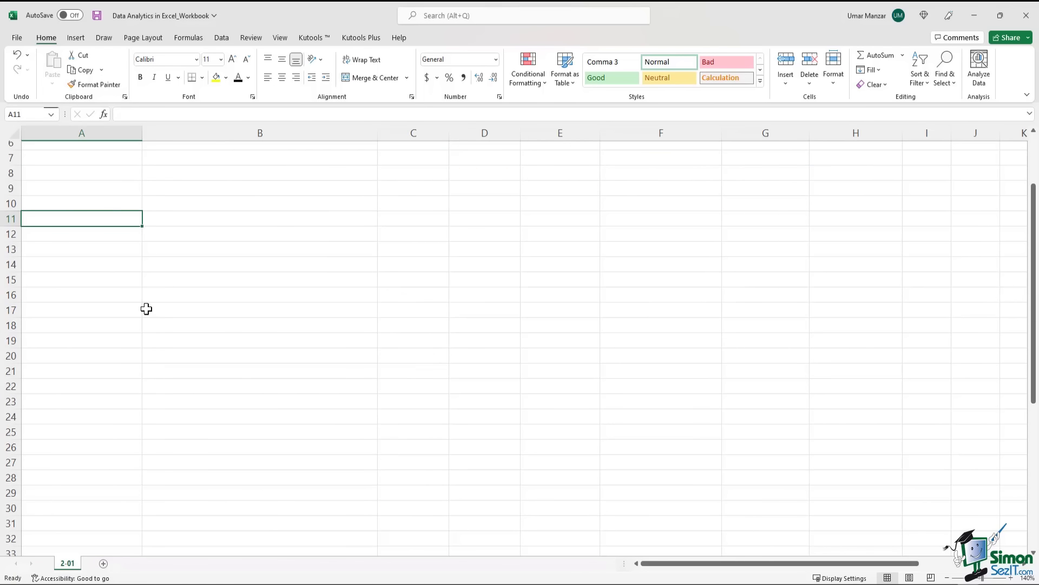
Practise selecting the ranges A37:A53, B37:B53 and A36:C53 around the account table, and the whole worksheet
scroll(146, 309, "down", 8)
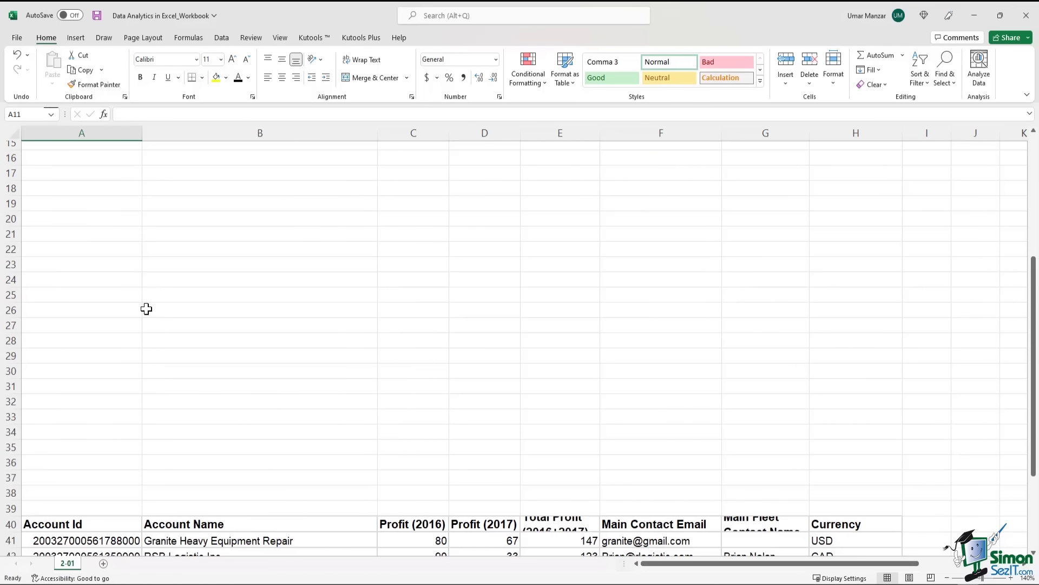
scroll(146, 309, "down", 1)
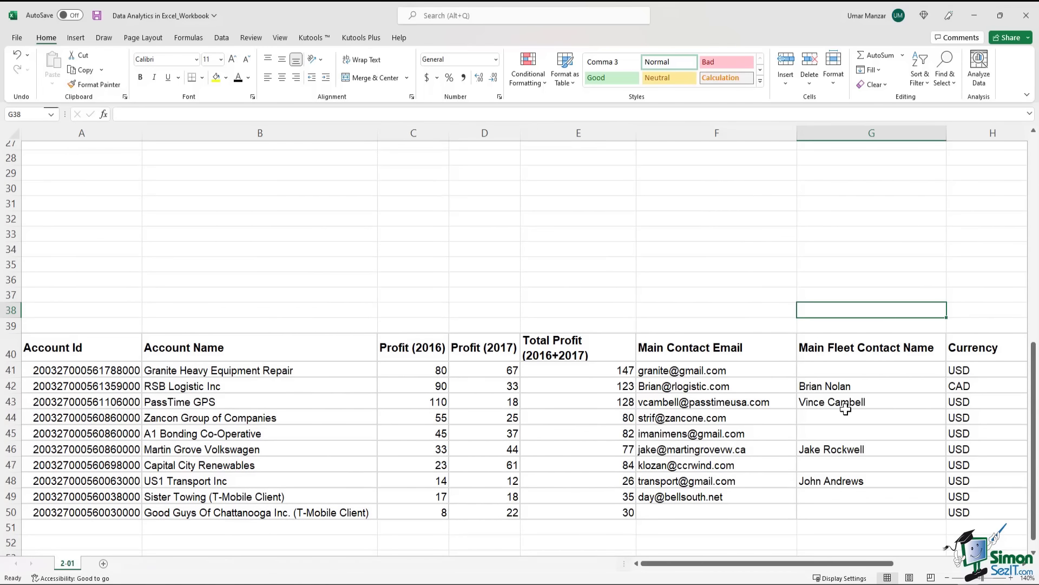
scroll(765, 426, "down", 1)
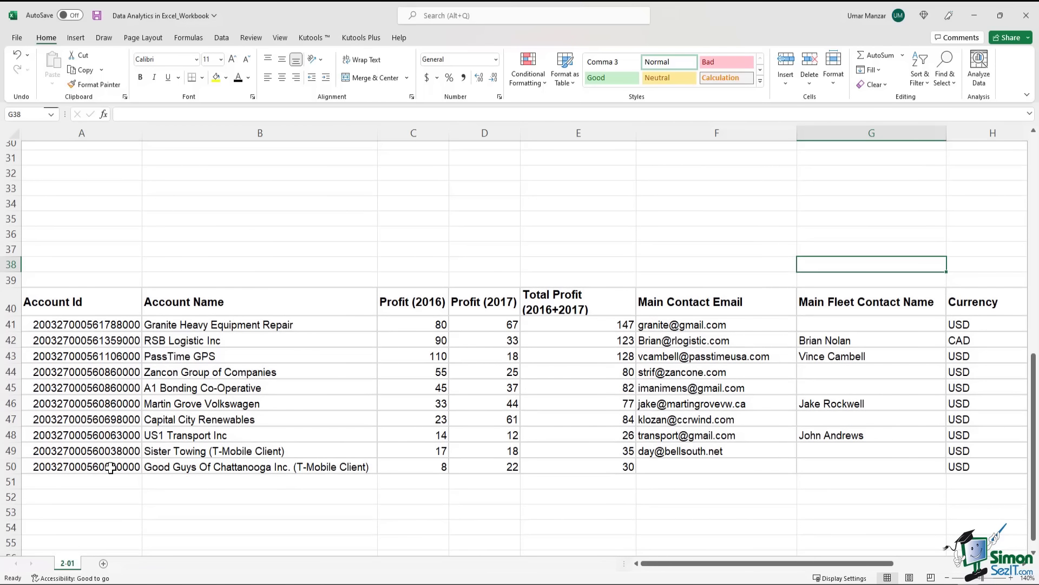
left_click(111, 469)
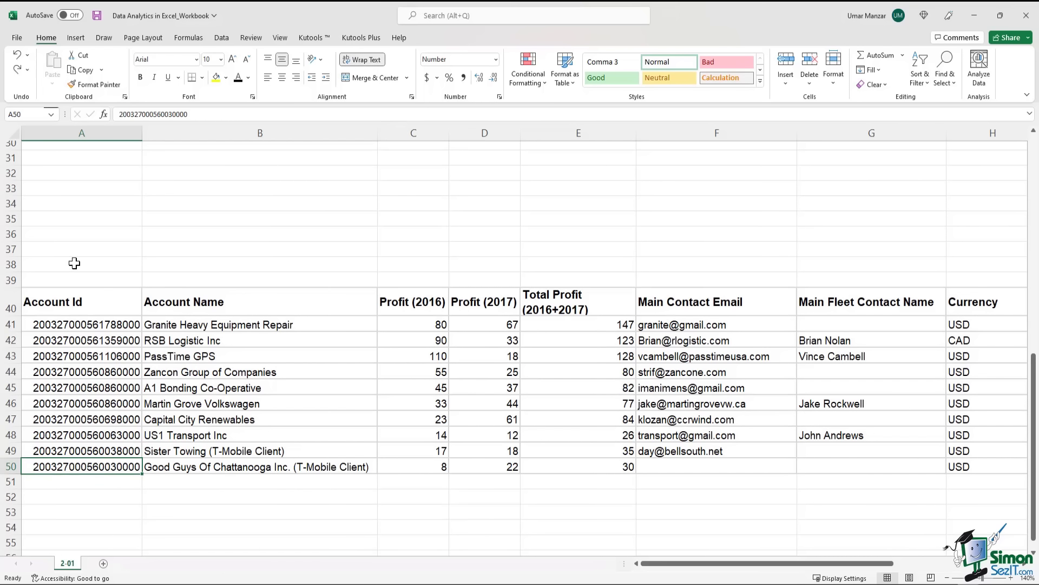
left_click_drag(82, 248, 62, 512)
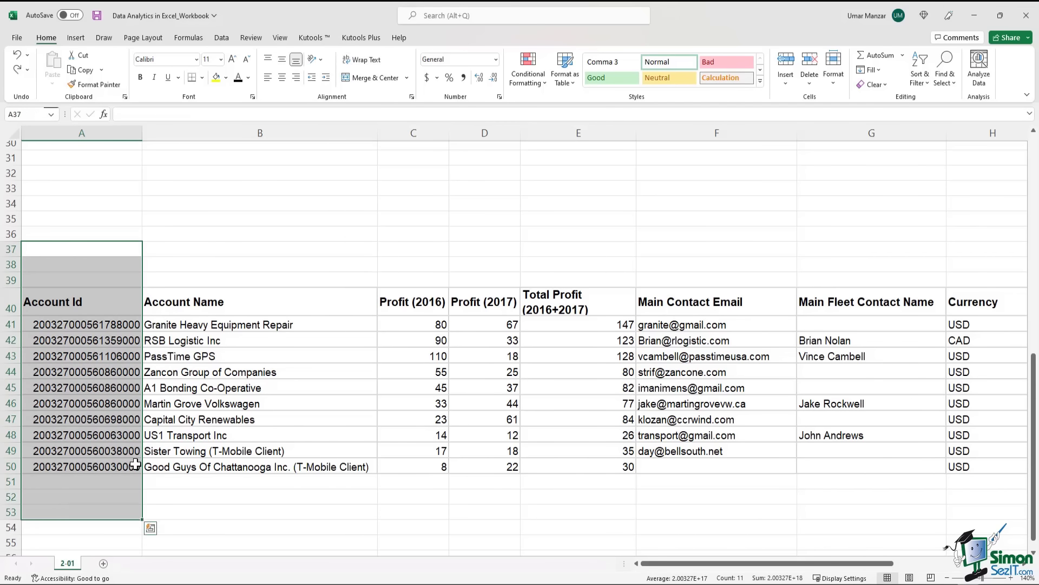
left_click_drag(212, 252, 243, 512)
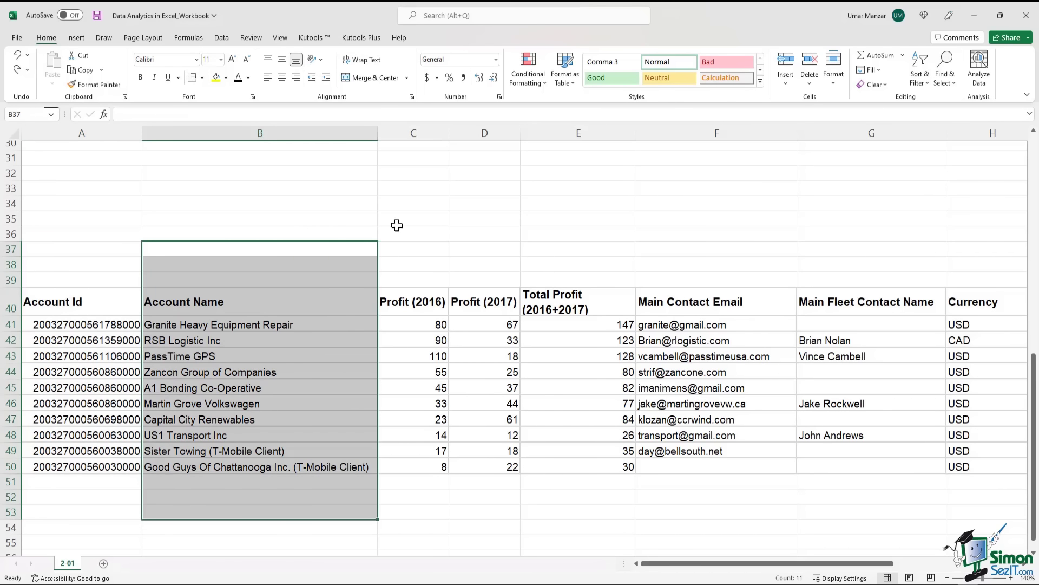
left_click_drag(400, 231, 74, 513)
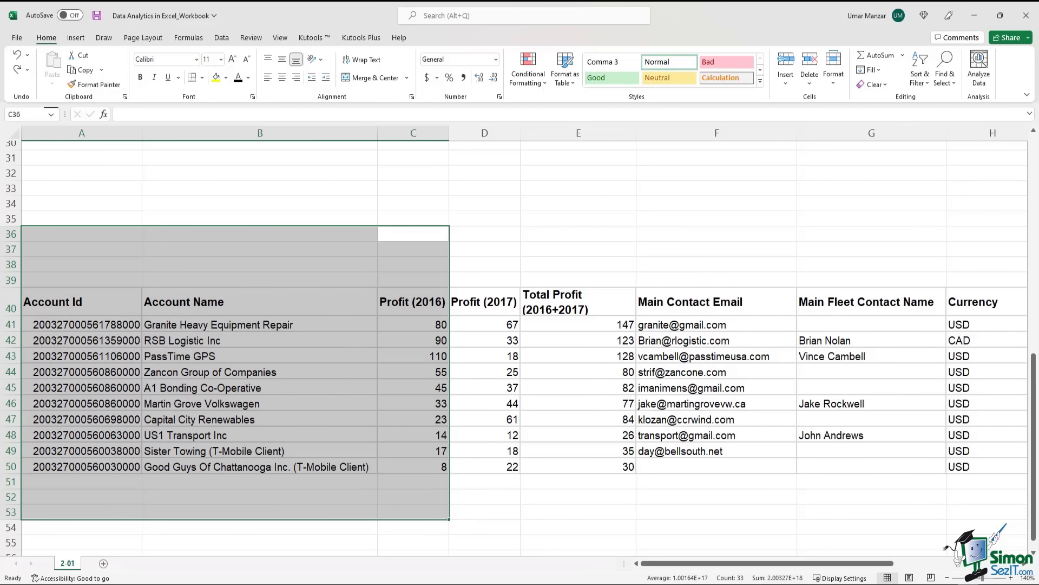
left_click(499, 204)
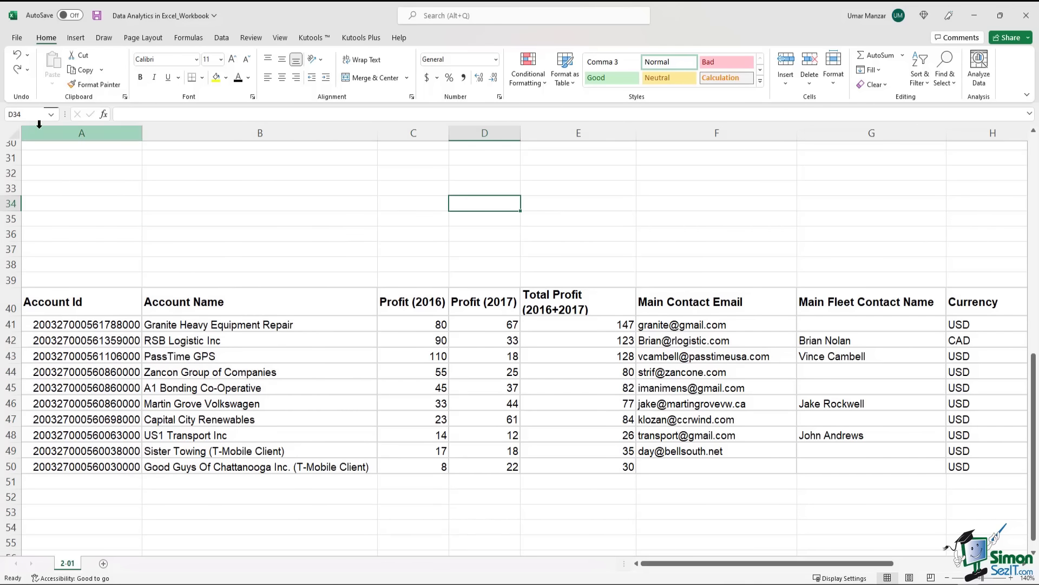
left_click(4, 132)
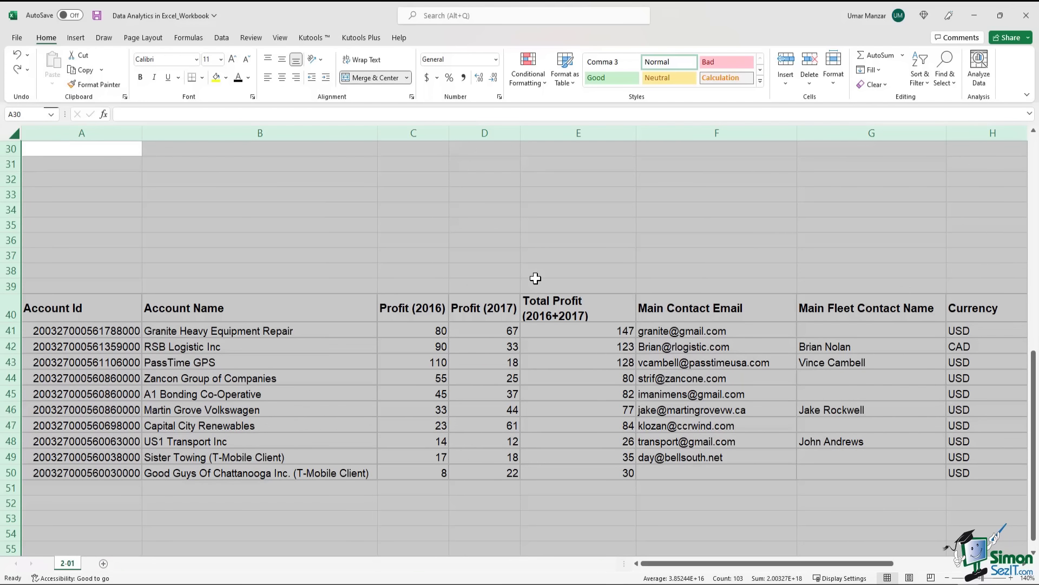
left_click(717, 270)
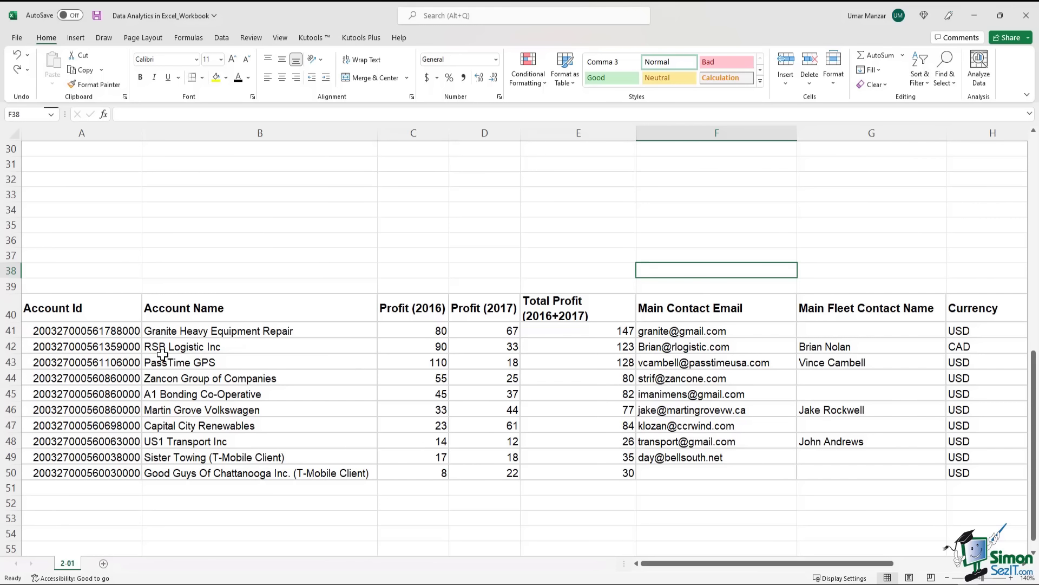
Copy the account table in A40:H50 and paste it below the original, starting at cell A56
left_click_drag(105, 315, 966, 472)
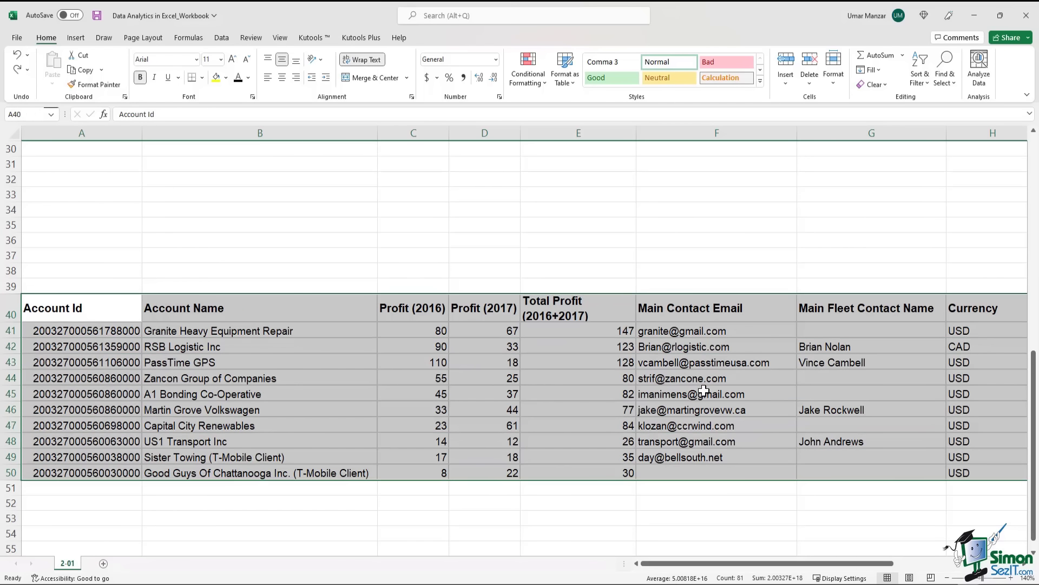
key("ctrl+c")
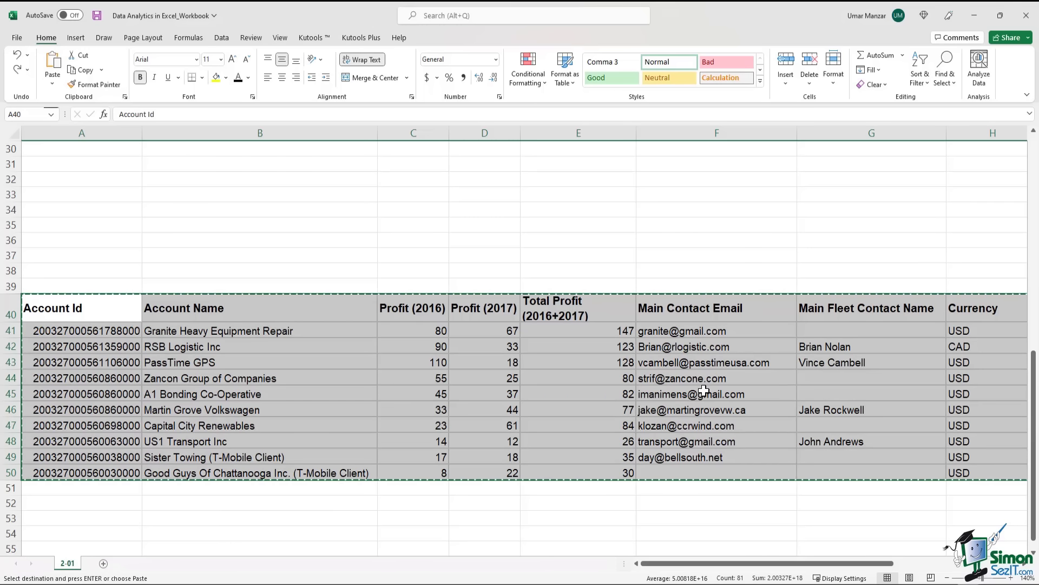
scroll(704, 391, "down", 4)
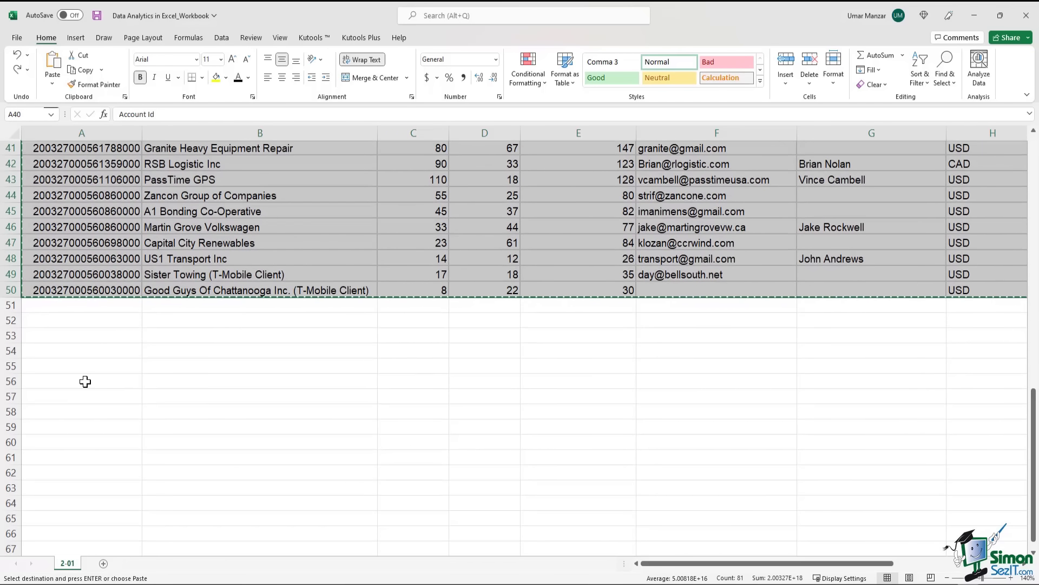
left_click(86, 382)
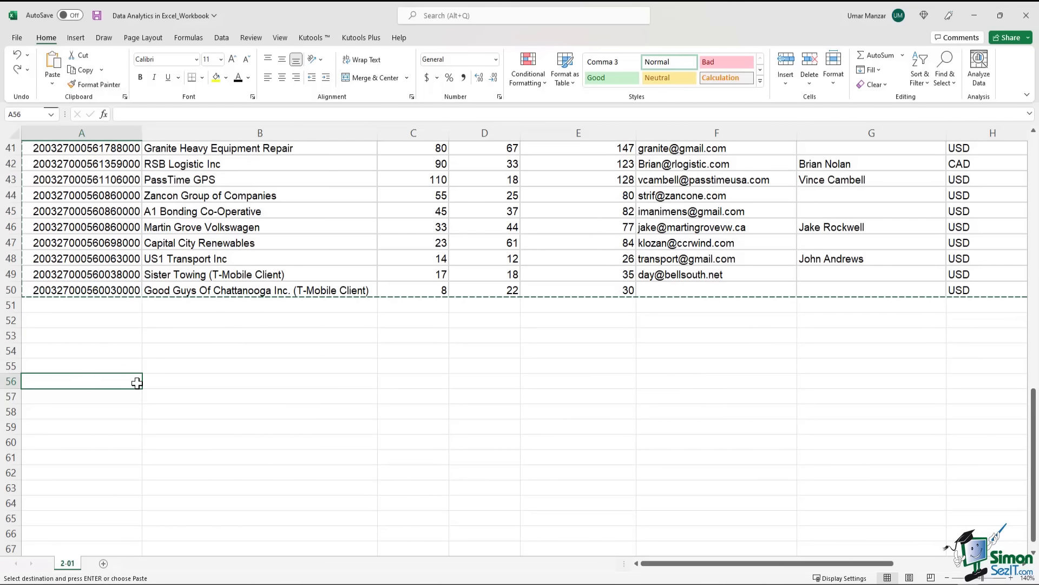
key("ctrl+v")
key("ctrl")
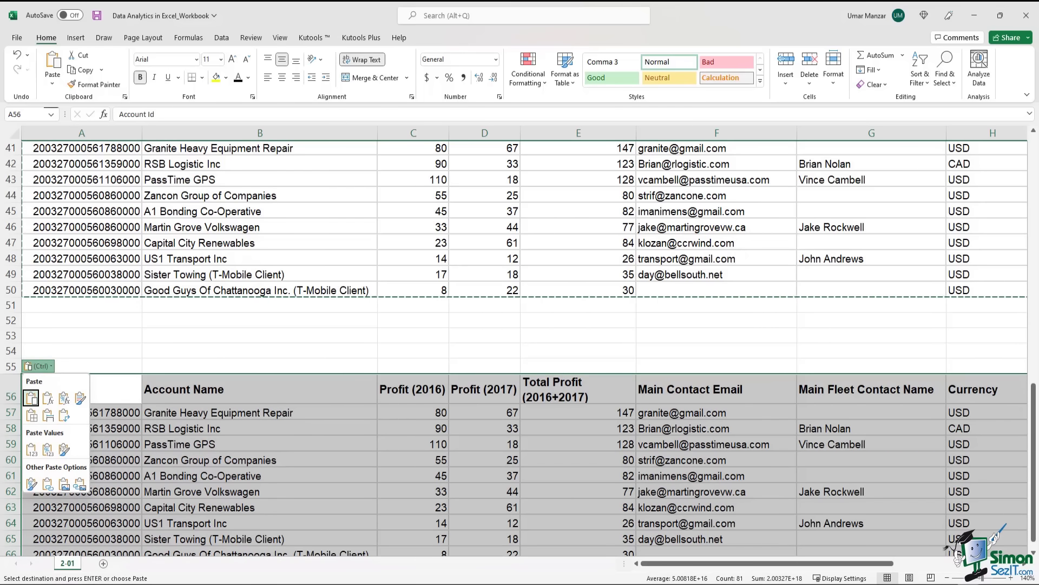
Undo the paste of the account table at cell A56
left_click(17, 55)
left_click_drag(273, 335, 276, 324)
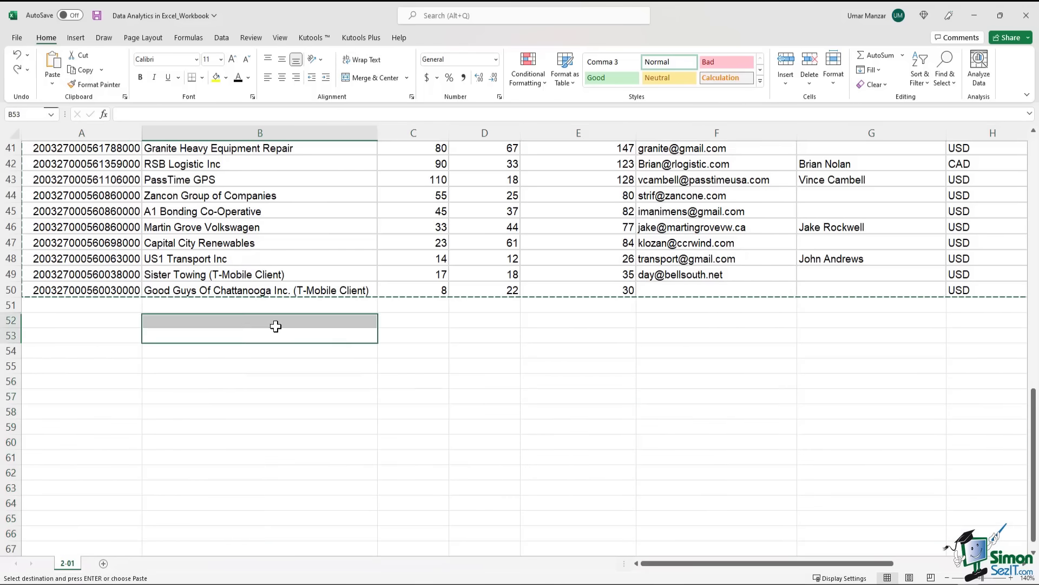
Move the account table in A40:H50 down to cell A53 and further down to cell A59
scroll(276, 325, "up", 1)
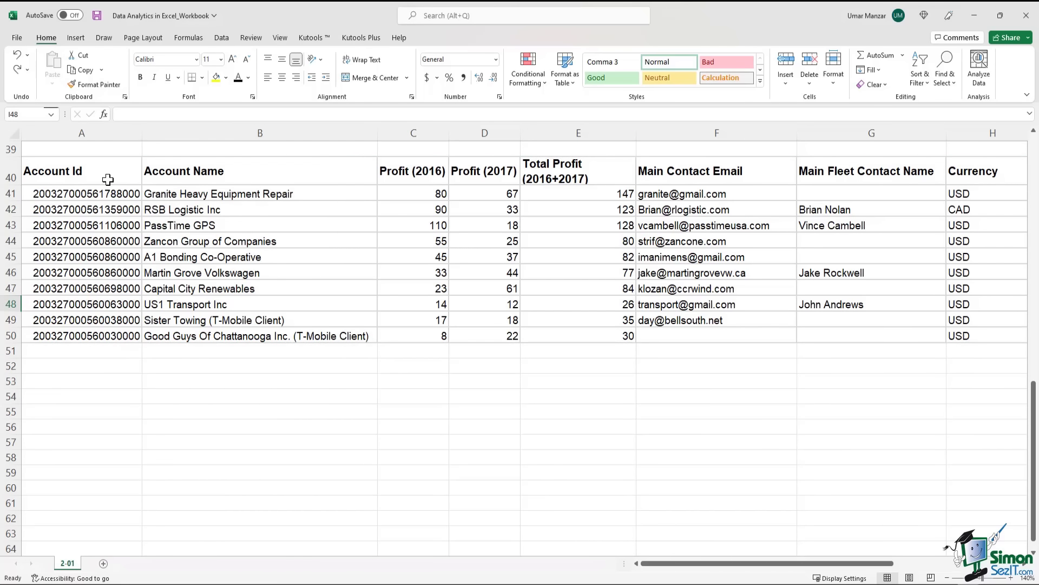
mouse_move(108, 179)
left_mouse_down()
mouse_move(833, 195)
mouse_move(980, 284)
mouse_move(991, 335)
left_mouse_up()
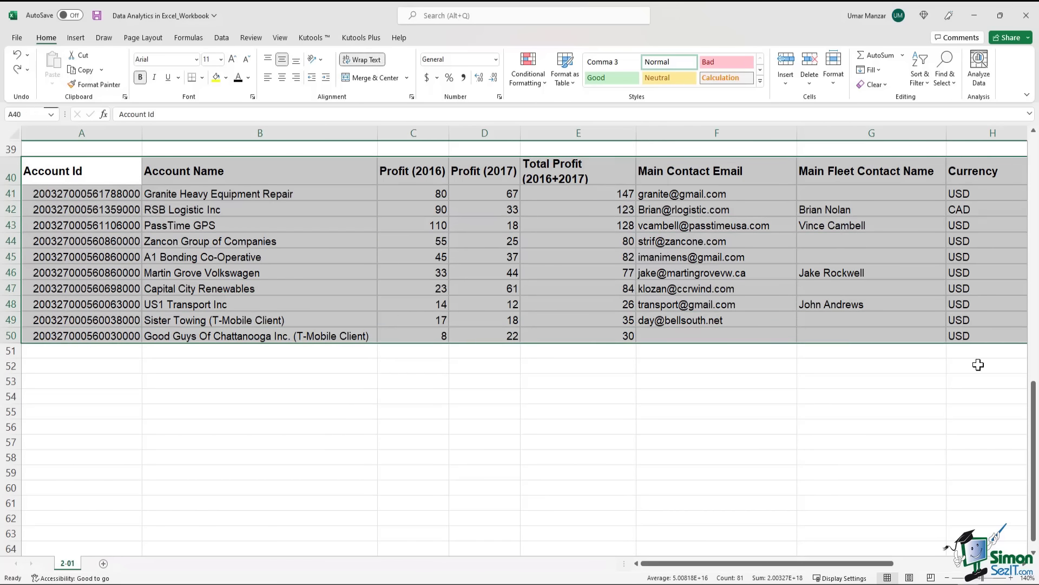
left_click_drag(863, 564, 915, 567)
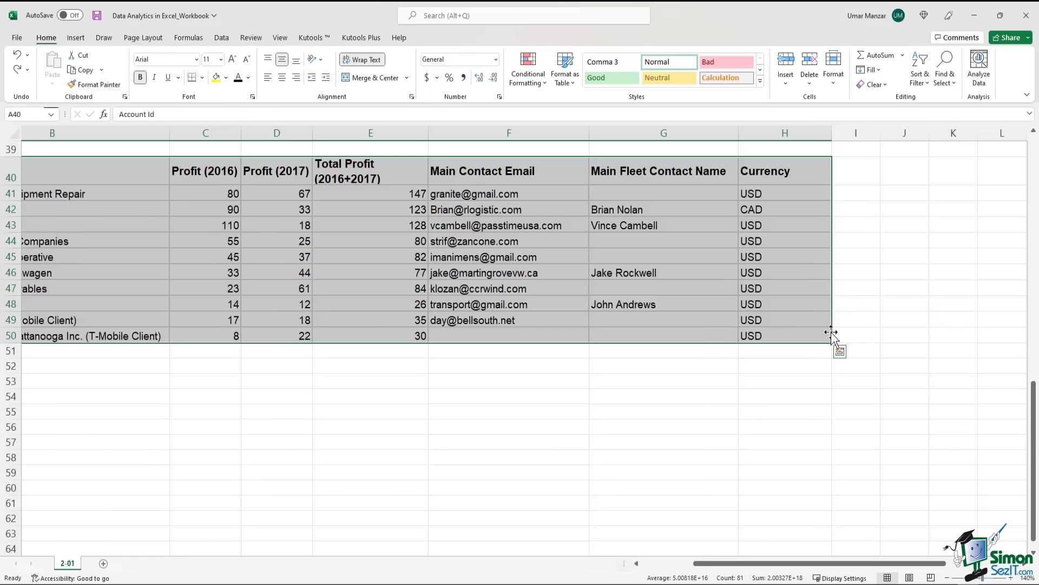
left_click_drag(832, 332, 687, 464)
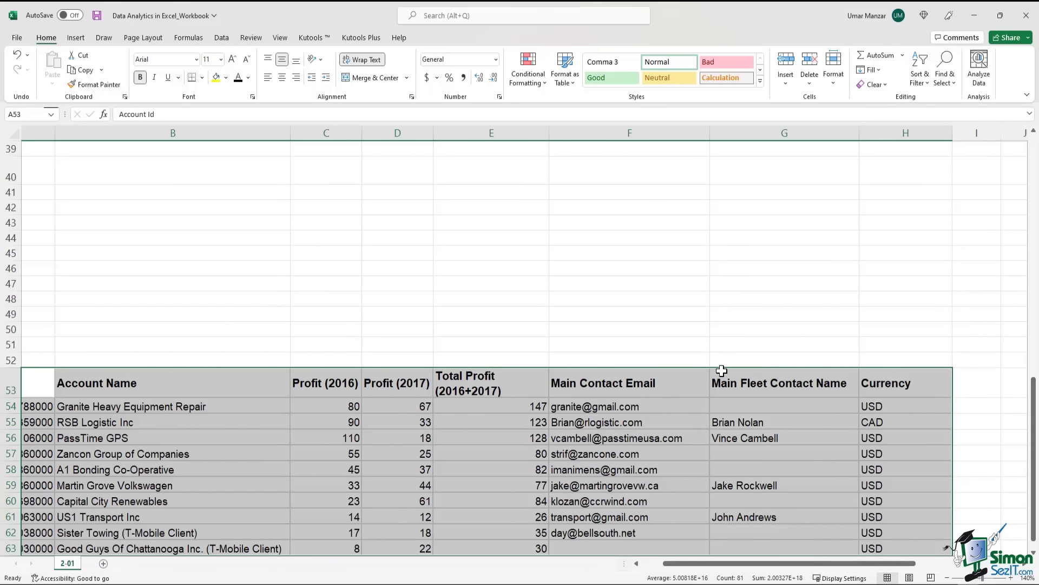
scroll(786, 375, "down", 3)
left_click_drag(954, 371, 942, 456)
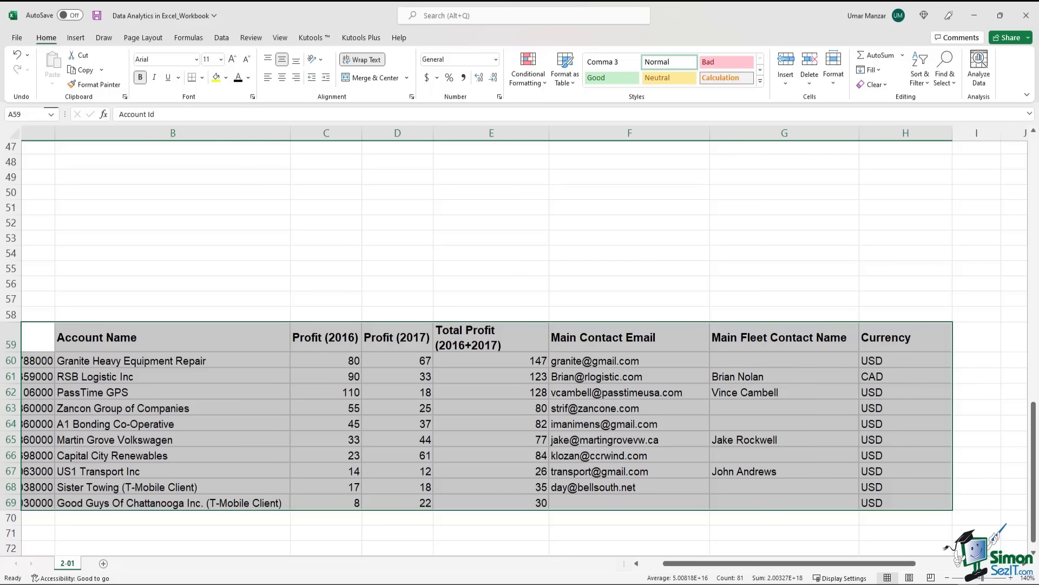
left_click(333, 358)
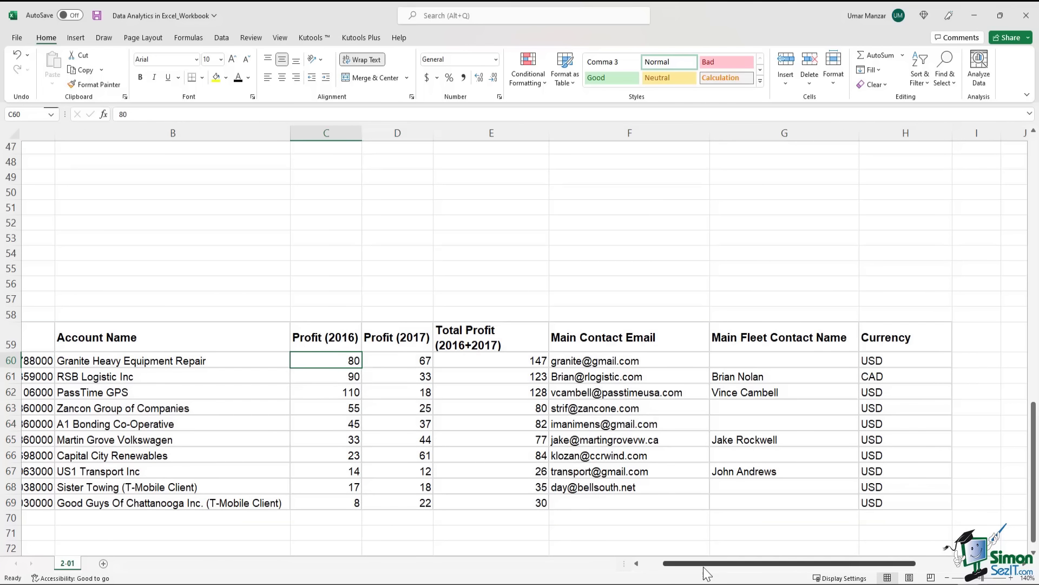
Examine the Total Profit formulas in E60:E69 and the 2016 and 2017 profit columns in C60:D69 that feed them
left_click_drag(704, 563, 645, 563)
left_click_drag(578, 339, 584, 499)
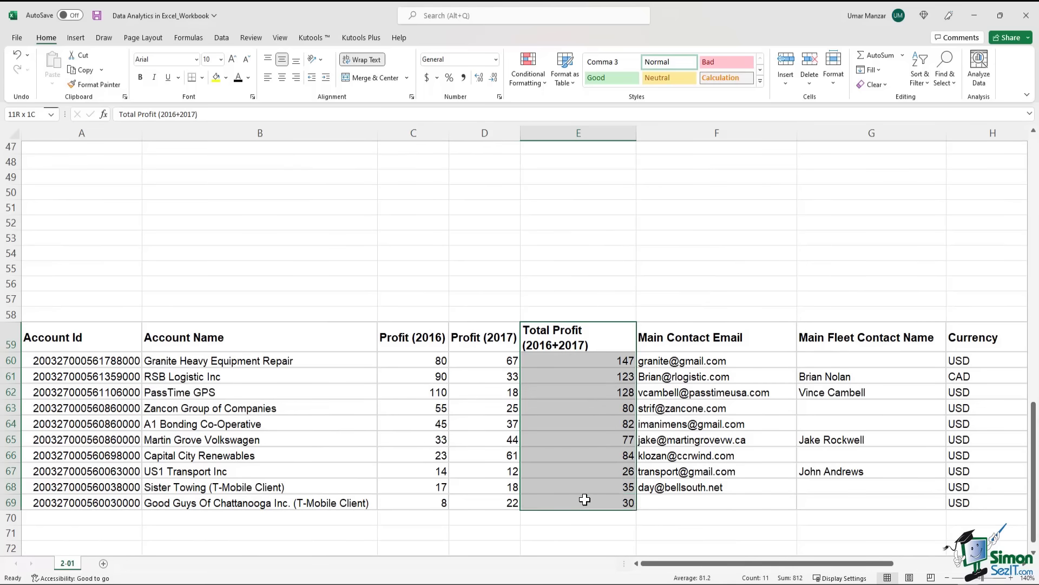
left_click(565, 341)
left_click_drag(412, 361, 490, 502)
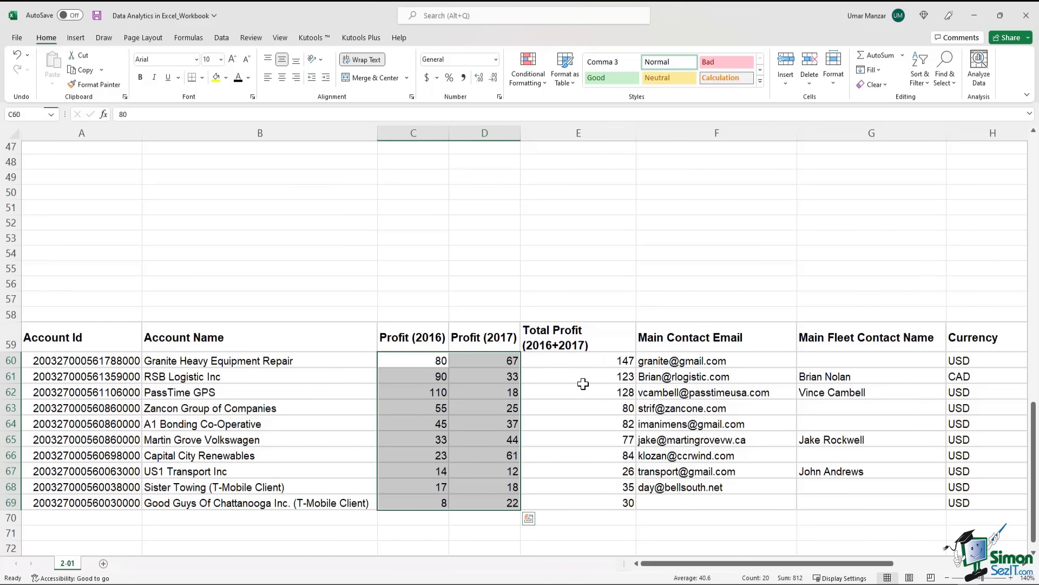
left_click(580, 366)
left_click_drag(580, 366, 589, 499)
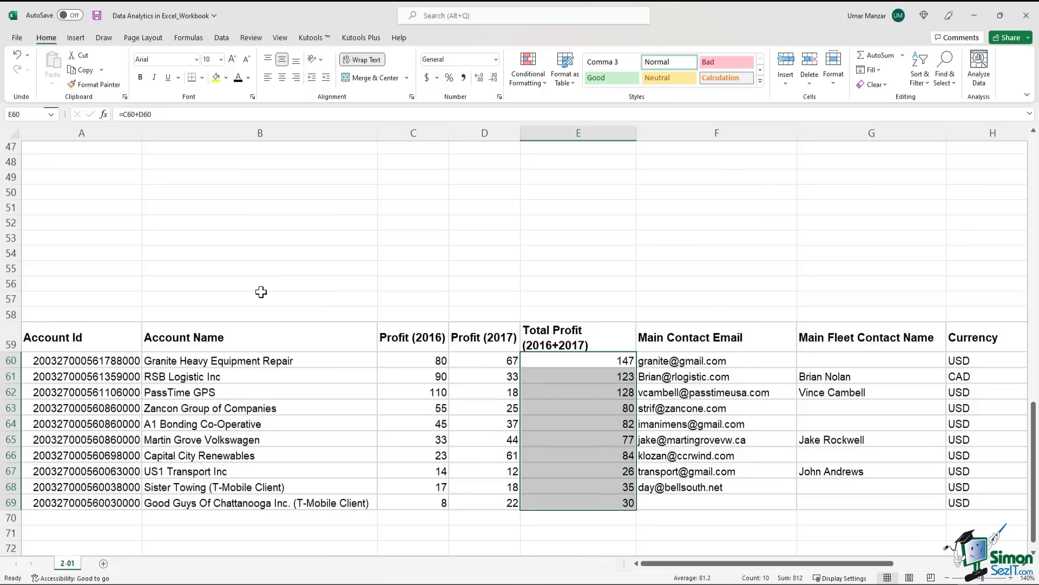
left_click_drag(64, 342, 920, 504)
left_click_drag(583, 361, 580, 499)
Copy the account table in A59:H69 and paste it above the original, starting at cell A42
left_click_drag(72, 330, 980, 496)
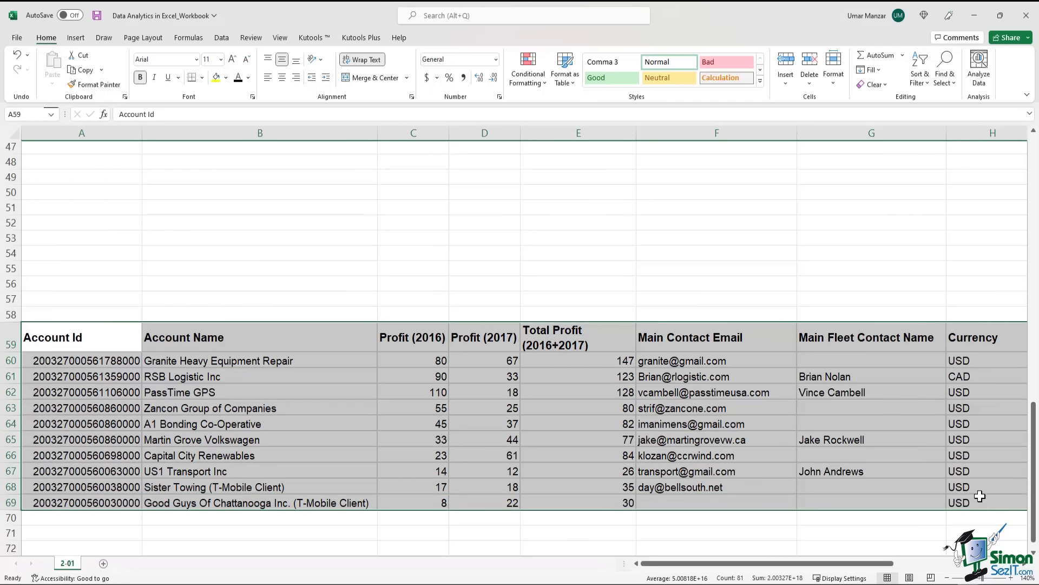
right_click(980, 496)
left_click(907, 154)
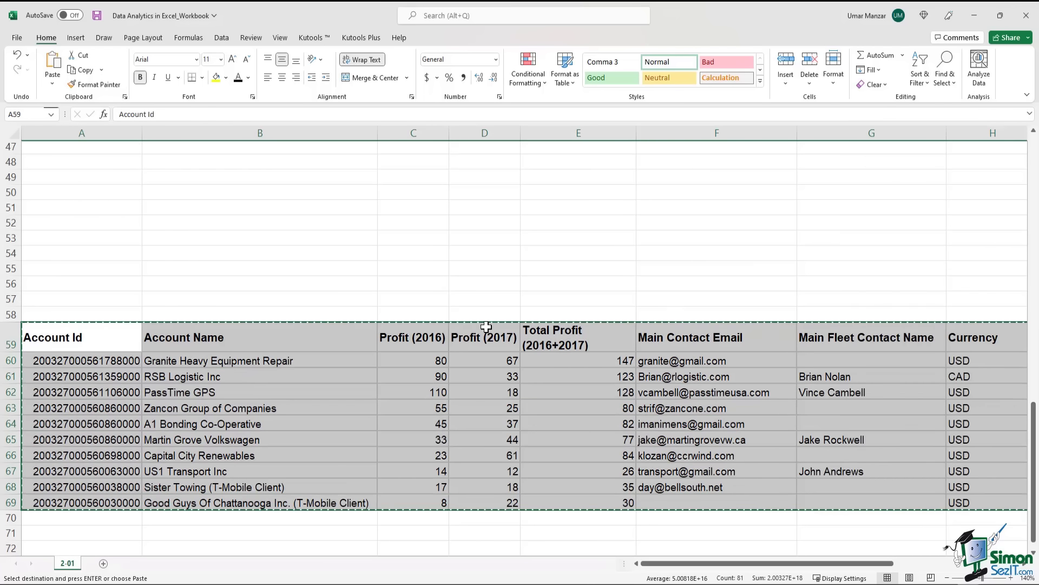
scroll(324, 282, "up", 3)
left_click(99, 204)
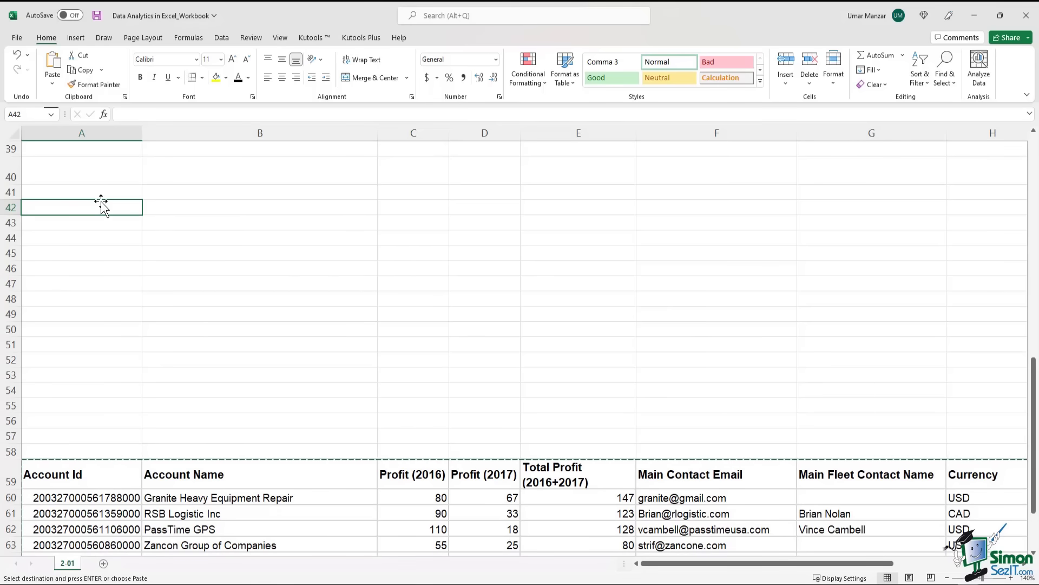
key("ctrl+v")
Inspect the formulas in several Total Profit cells of the pasted table, beginning with E43
left_click(592, 240)
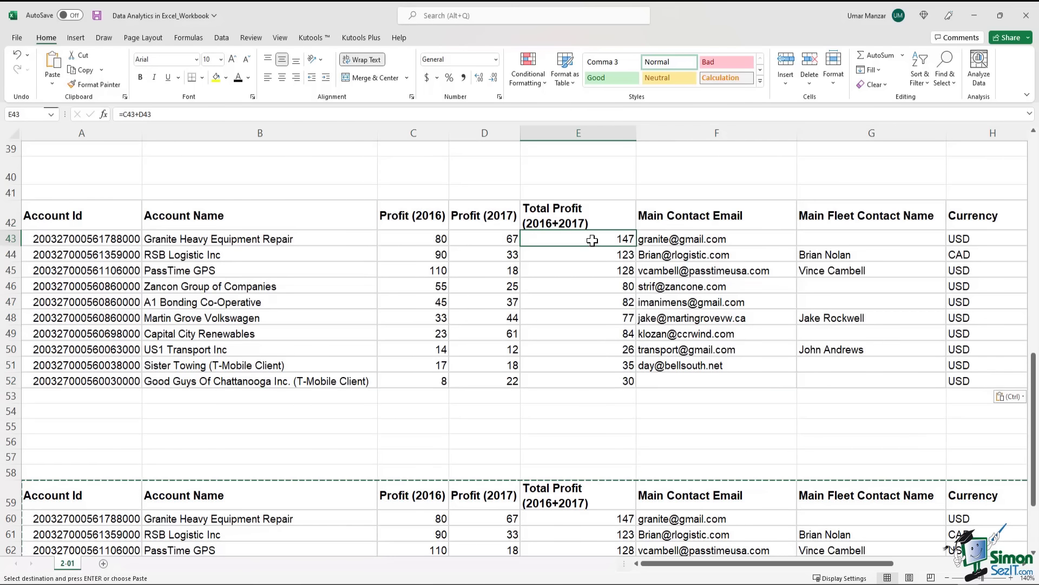
left_click(587, 272)
left_click(576, 313)
left_click(580, 349)
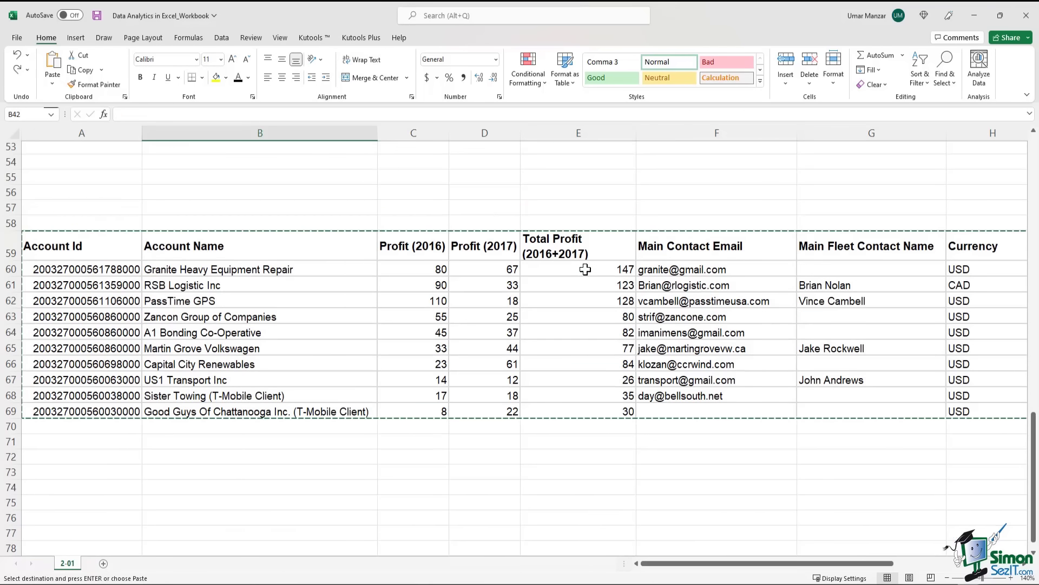
Copy the Total Profit cells E60:E69 and paste them with their formulas starting at cell E74
left_click_drag(585, 269, 590, 413)
right_click(590, 336)
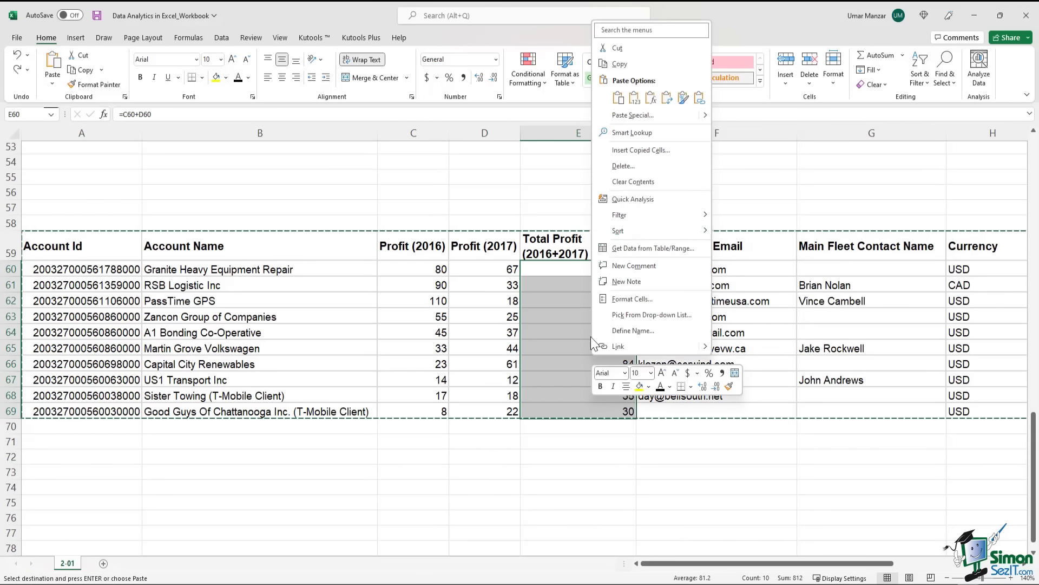
left_click(620, 64)
scroll(562, 297, "down", 3)
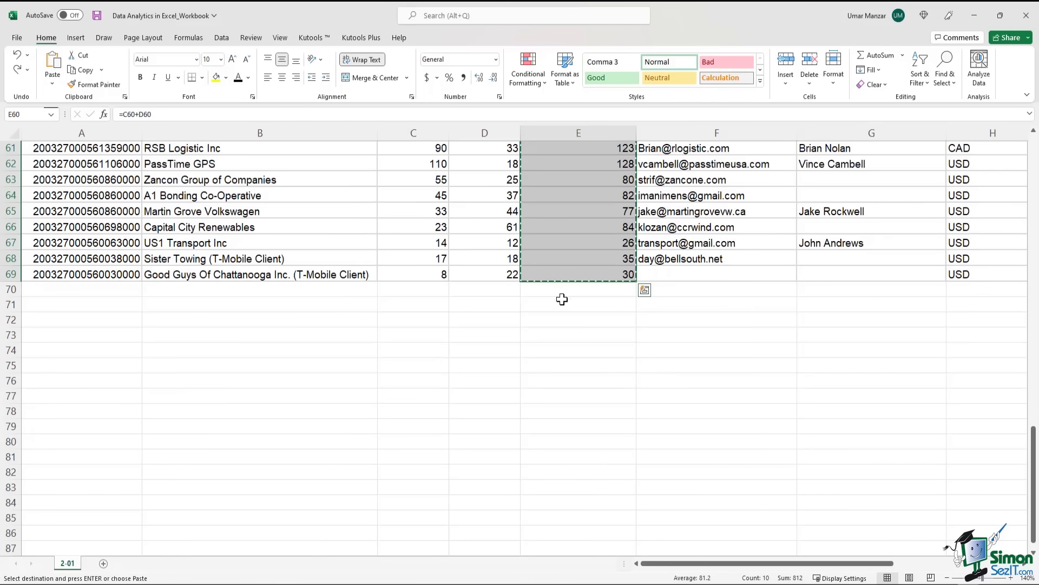
left_click(576, 348)
key("ctrl+v")
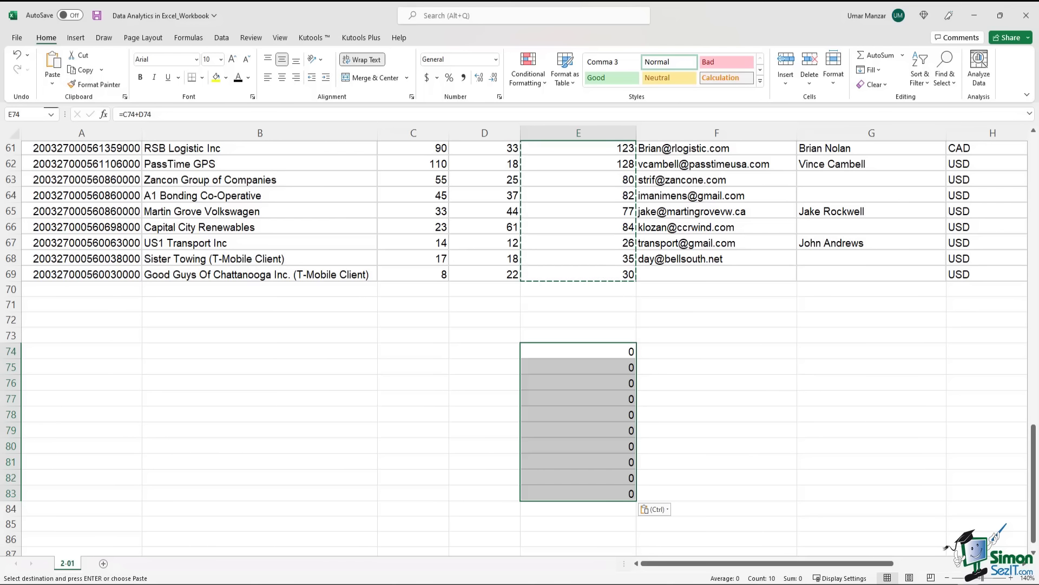
Copy the Total Profit cells E60:E69 again and paste them as values only over E74:E83
left_click(603, 315)
scroll(603, 303, "up", 3)
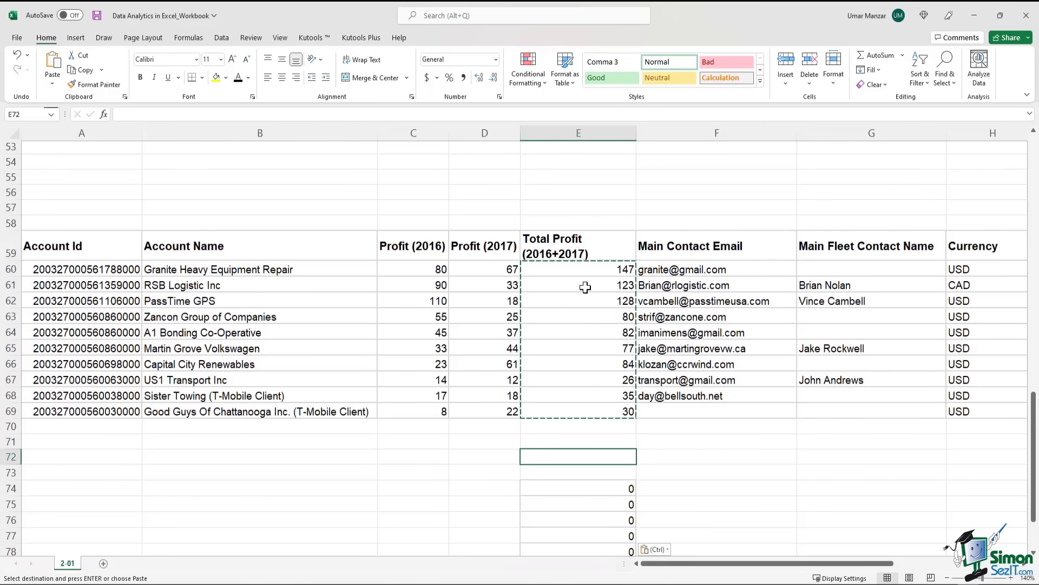
left_click(584, 272)
left_click_drag(584, 273, 587, 414)
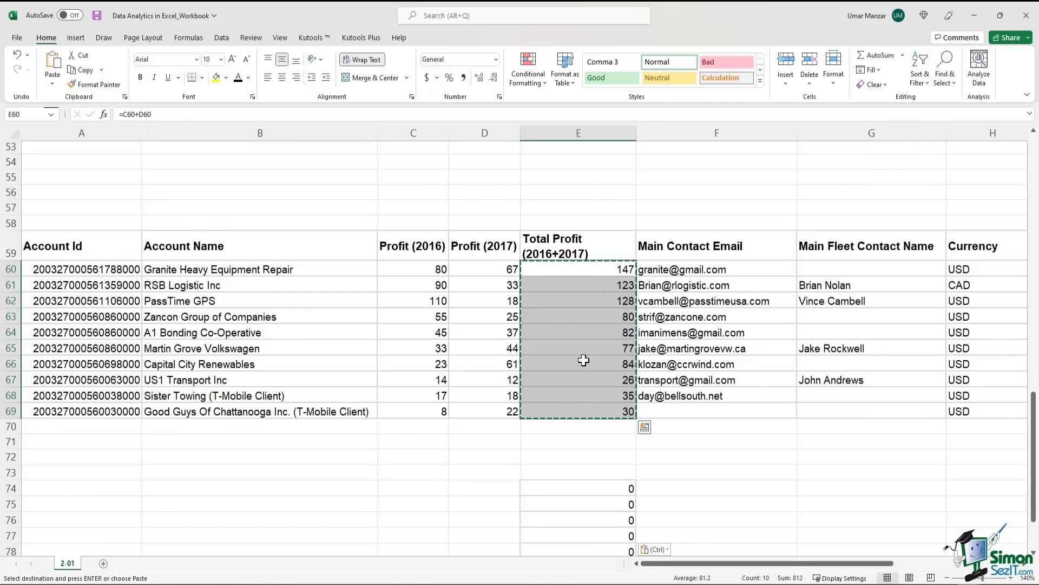
right_click(585, 363)
left_click(636, 70)
left_click_drag(598, 315, 599, 460)
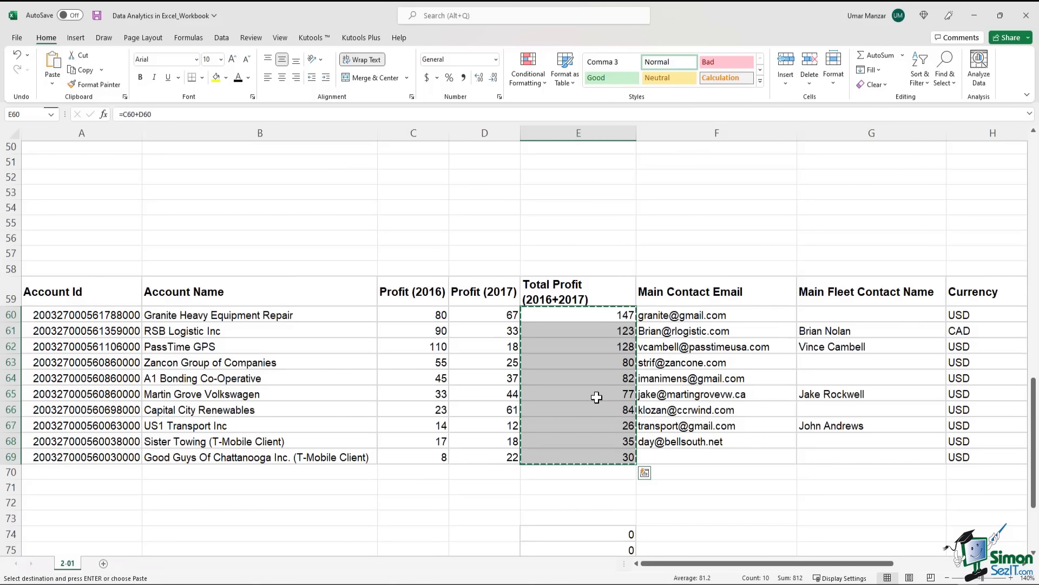
right_click(598, 400)
left_click(650, 106)
scroll(673, 355, "down", 4)
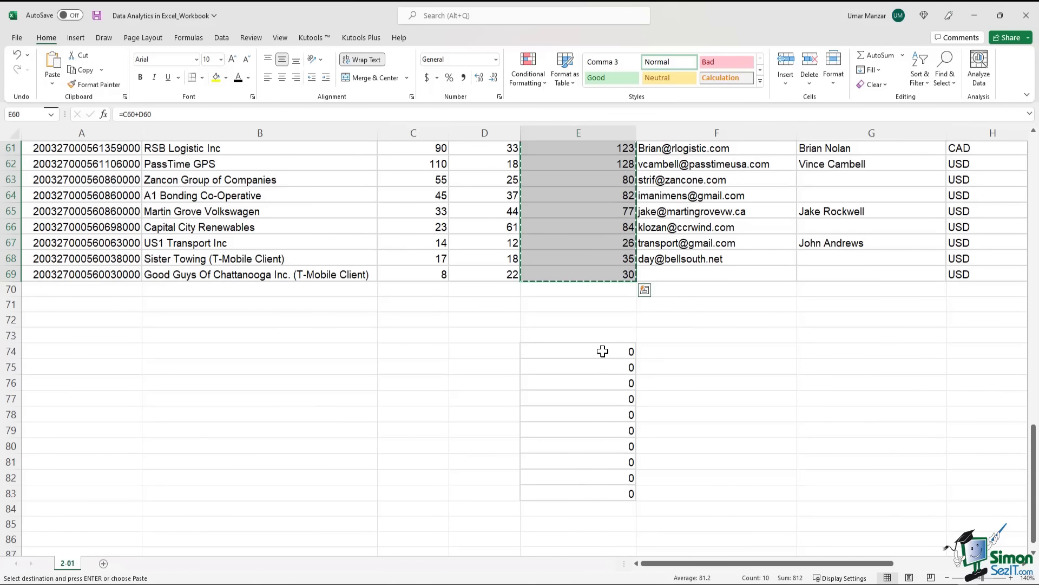
left_click_drag(601, 353, 596, 494)
right_click(601, 460)
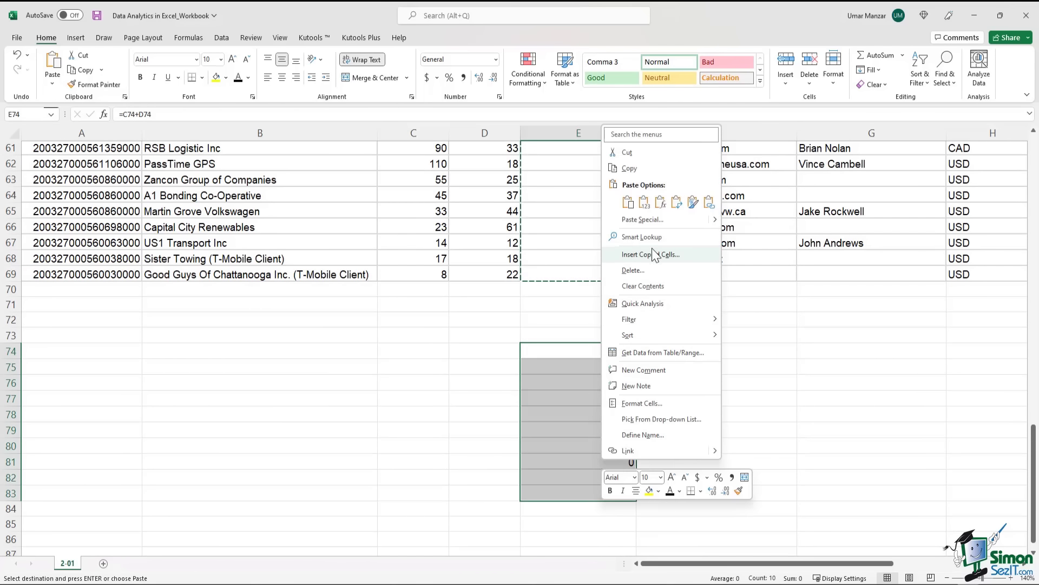
left_click(645, 203)
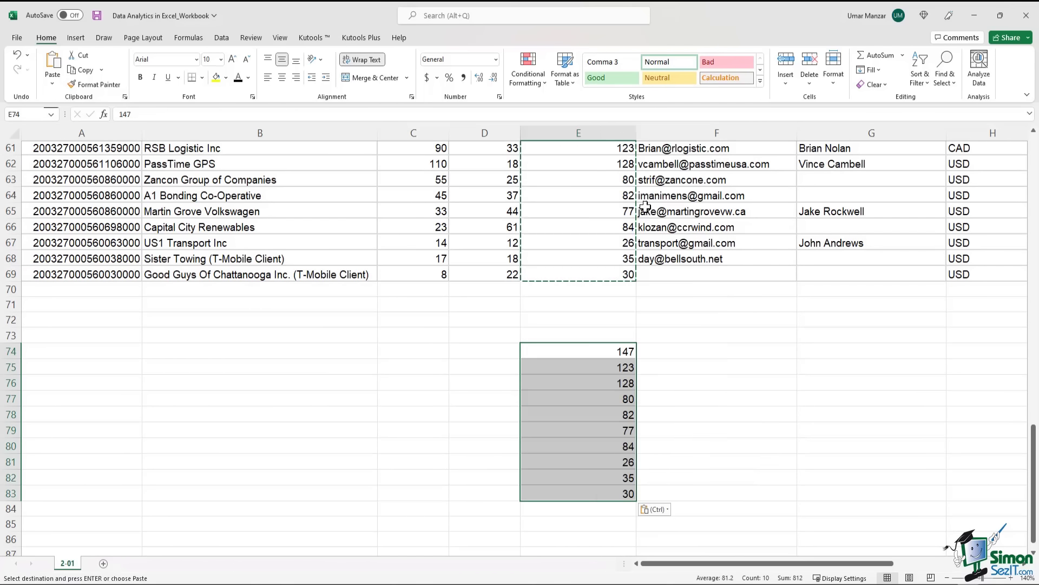
Copy the account table in A59:H69 and use Paste Special to paste only its values starting at cell A74
scroll(578, 346, "up", 3)
left_click_drag(590, 269, 575, 413)
left_click_drag(95, 246, 972, 408)
right_click(873, 328)
left_click(908, 272)
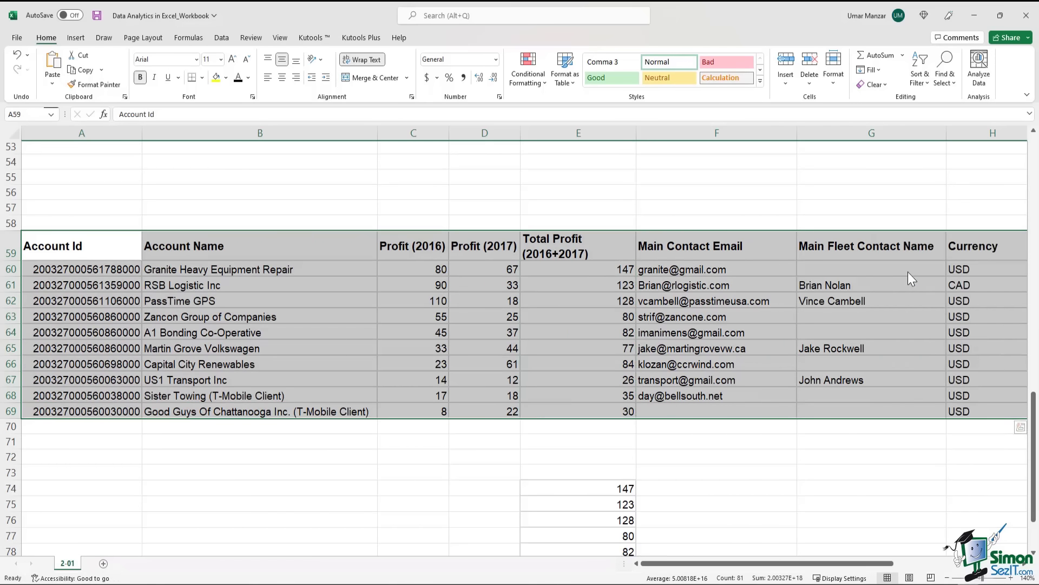
scroll(166, 389, "down", 2)
left_click(97, 399)
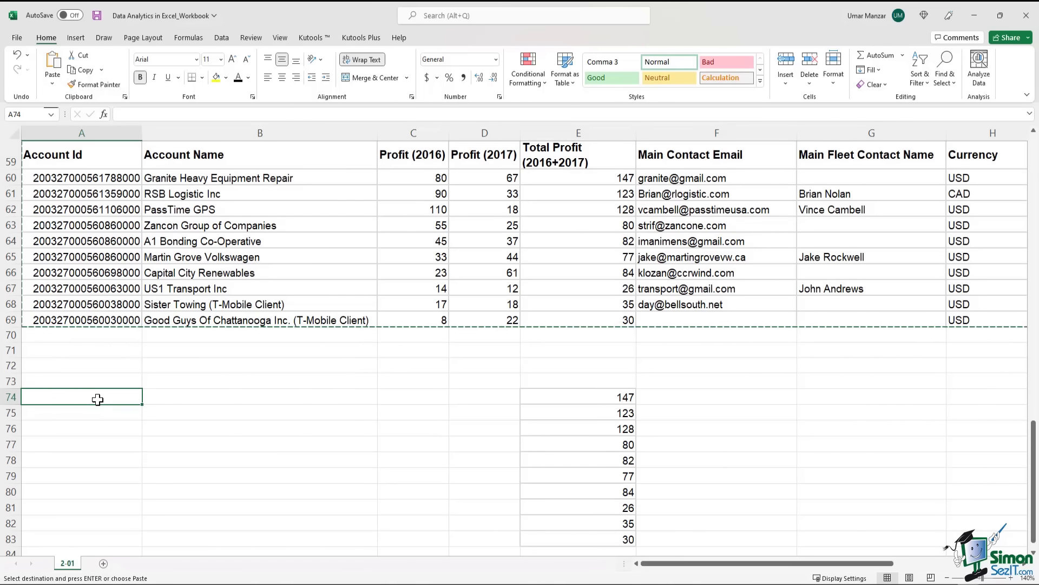
right_click(96, 399)
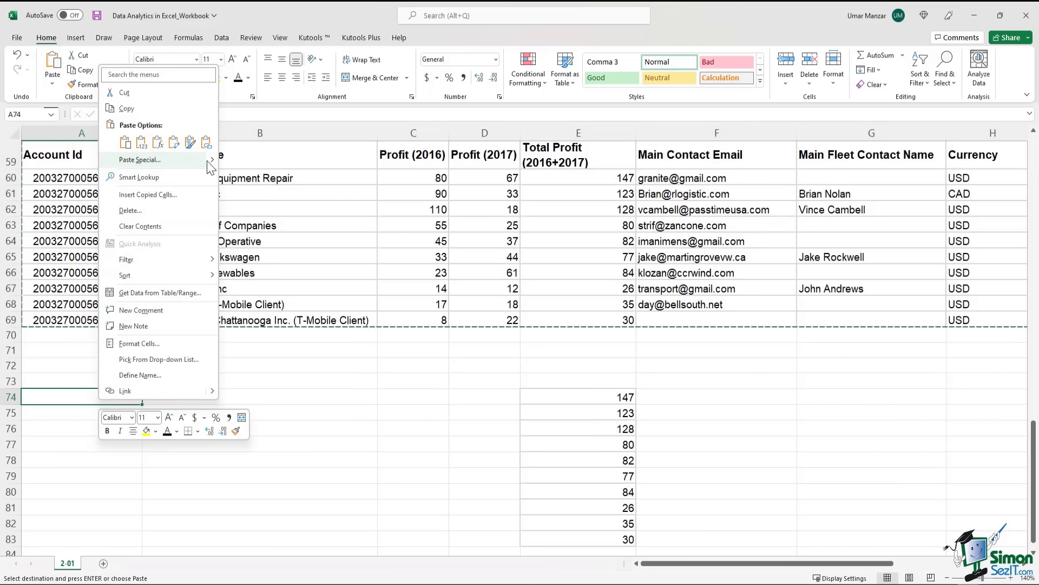
mouse_move(210, 161)
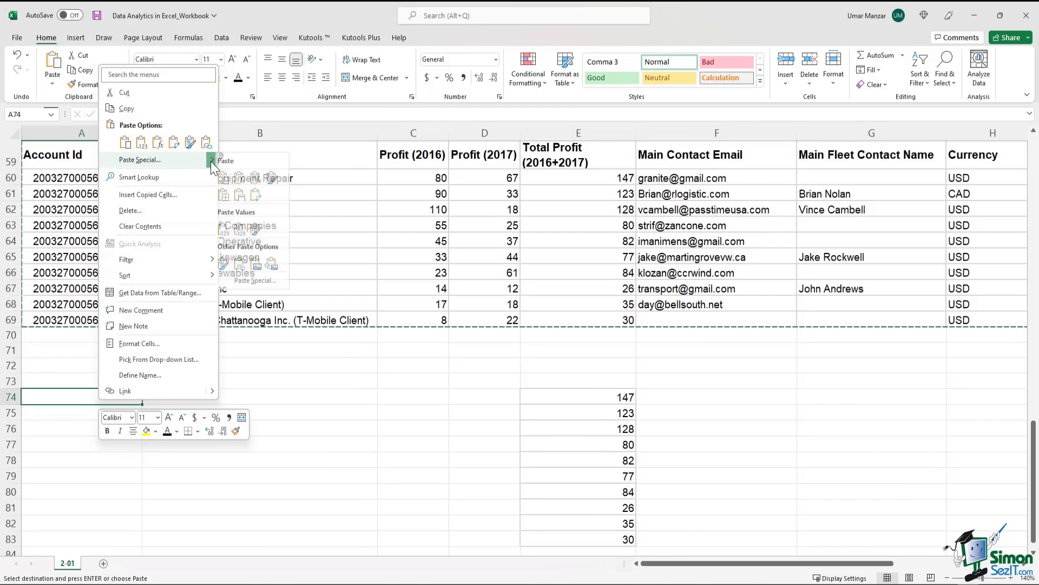
left_click(226, 233)
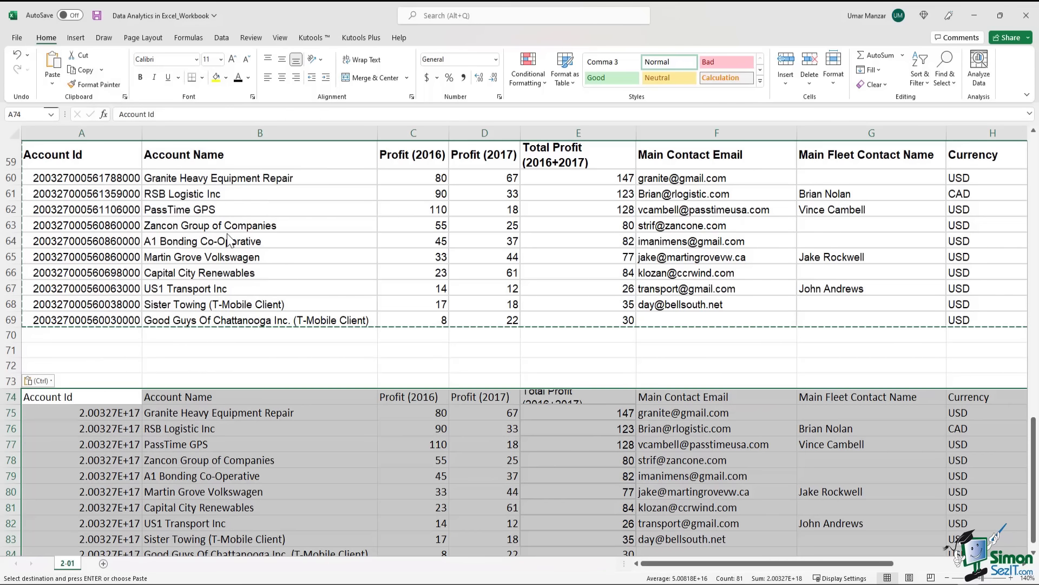
Undo the values-only paste of the account table at cell A74
scroll(627, 249, "down", 2)
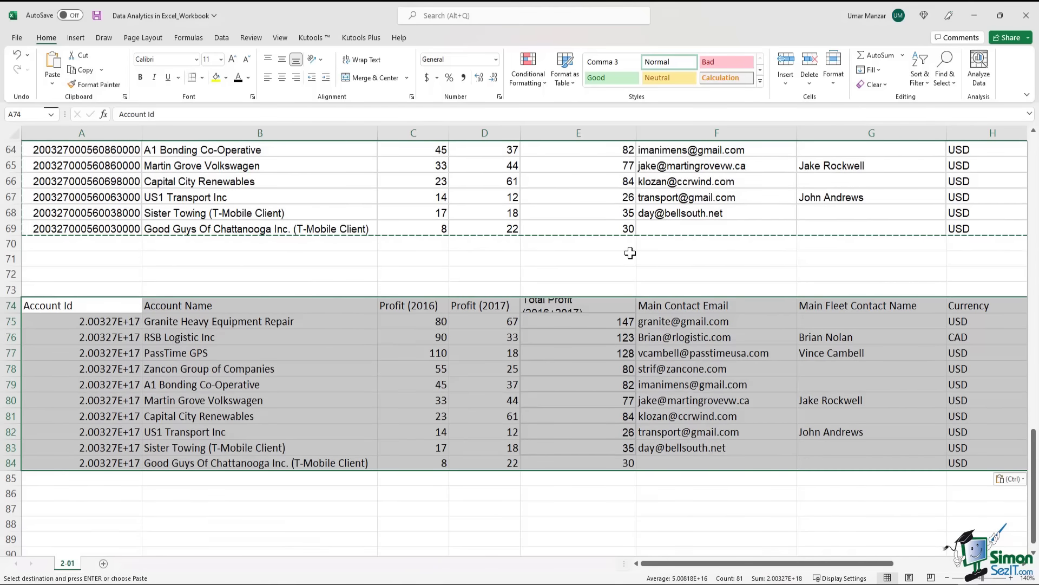
scroll(627, 248, "up", 3)
left_click(17, 57)
left_click(331, 397)
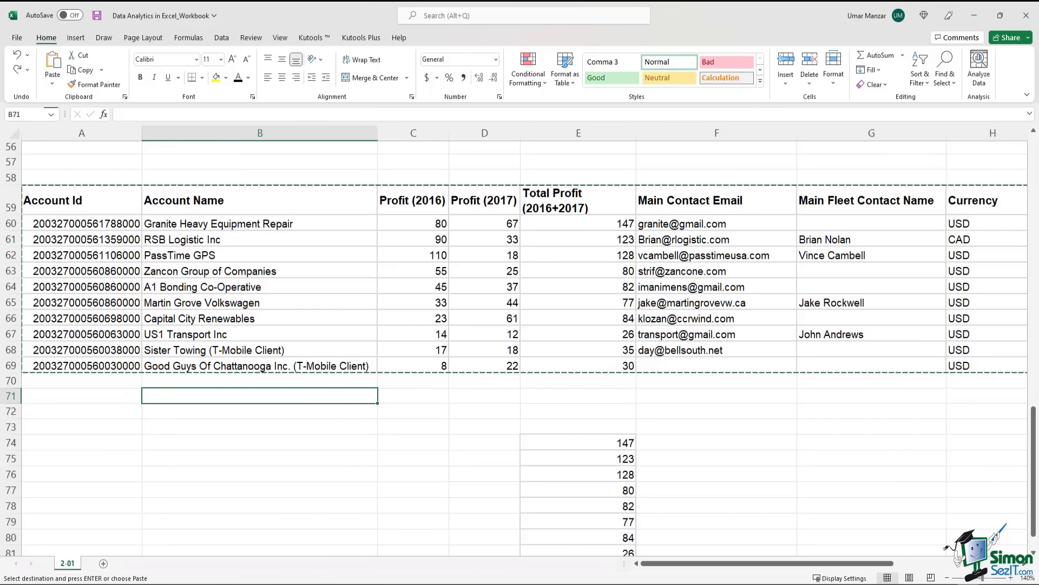
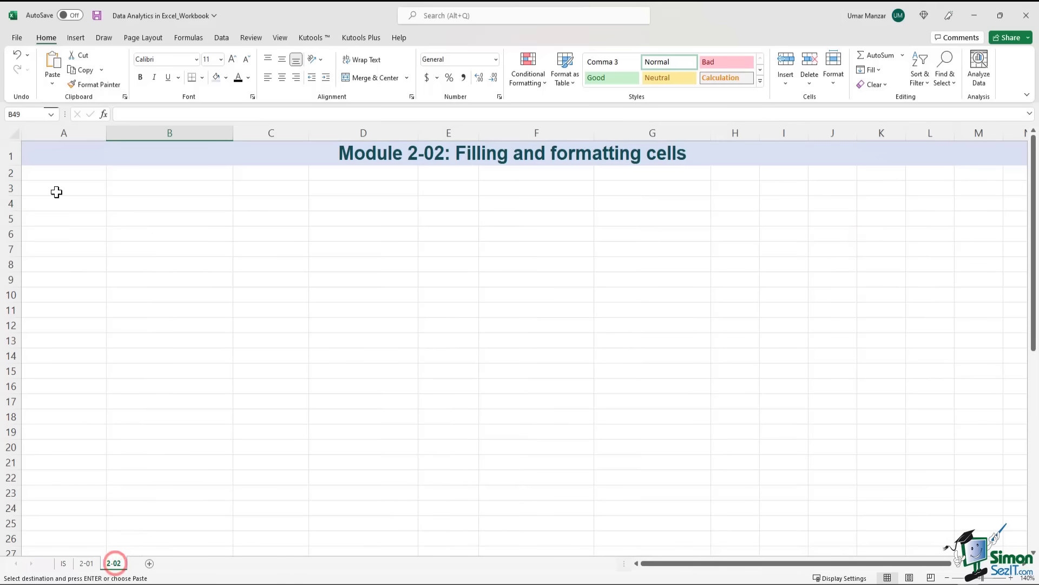
Paste the January to June revenue and expenses table into sheet 2-02, starting at cell A2
left_click(63, 174)
key("ctrl+v")
left_click(293, 266)
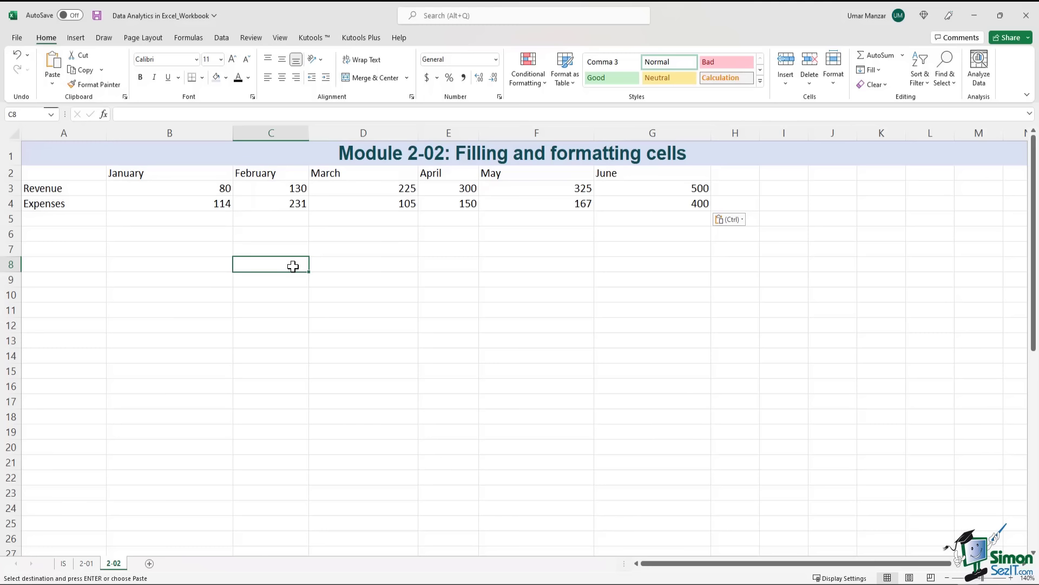
Review the Revenue and Expenses labels in A3:A4 and the month headers in B2:G2 by selecting them
left_click(87, 185)
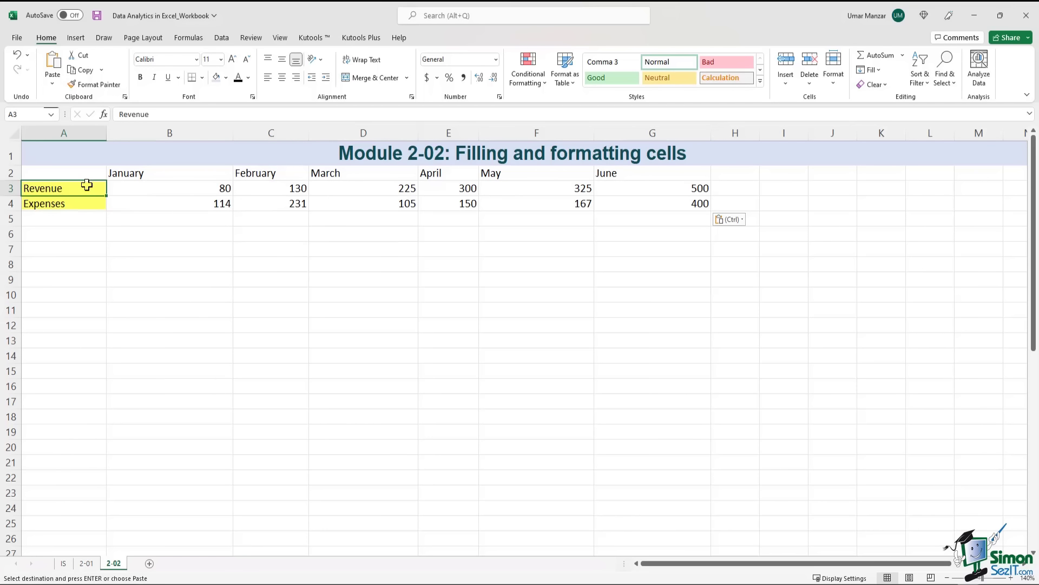
left_click_drag(87, 185, 86, 201)
key("ctrl+z")
left_click_drag(139, 172, 661, 170)
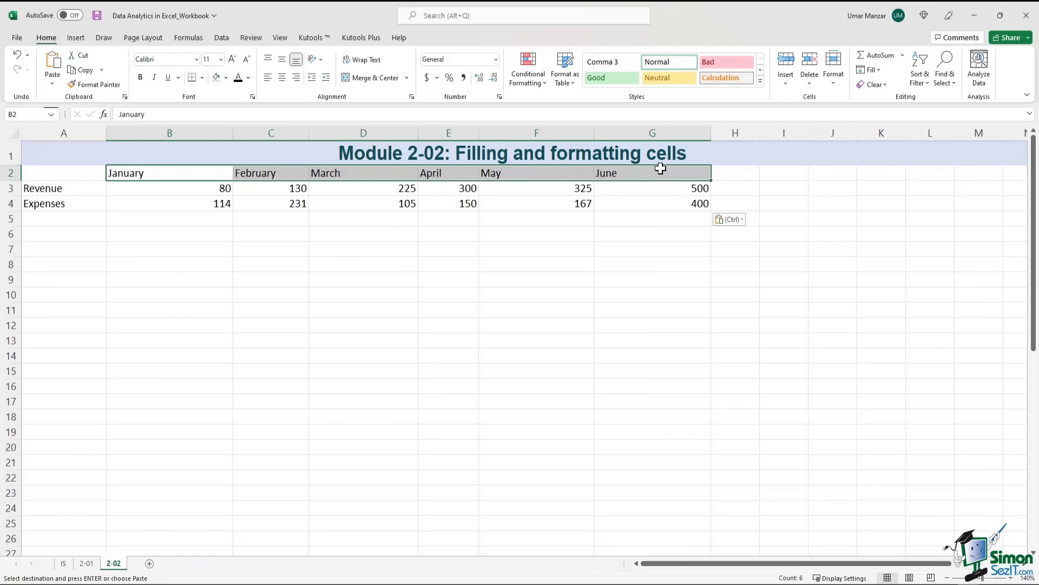
left_click(557, 273)
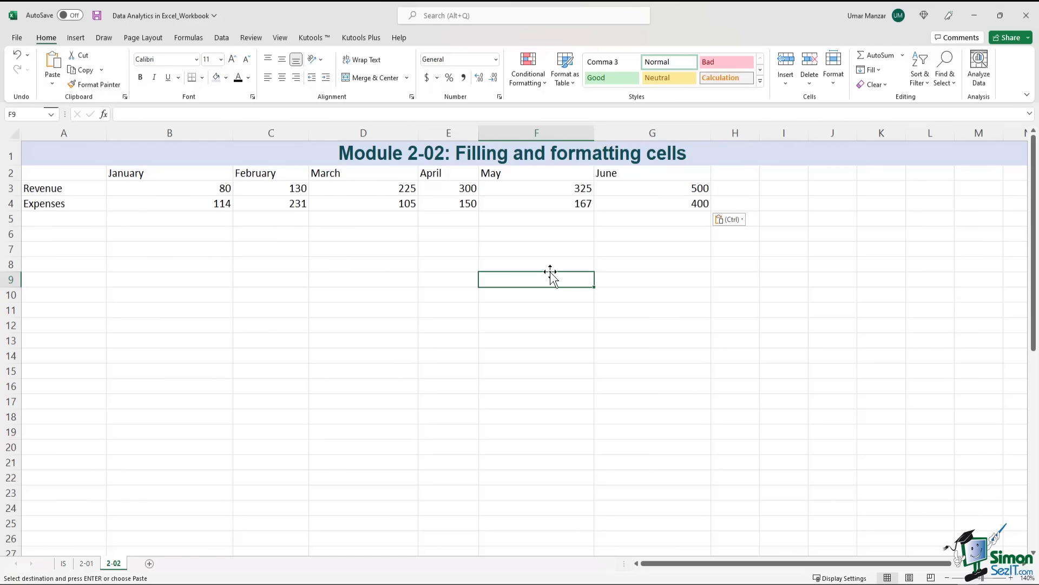
Enter the label "Financial data" in cell A2
left_click(86, 173)
left_click(237, 115)
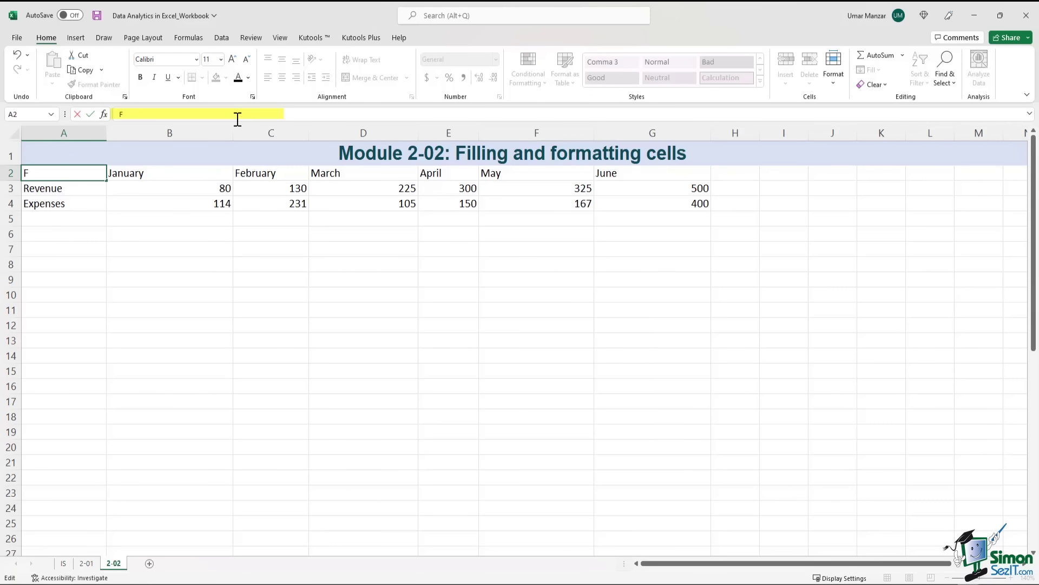
type("Financial data")
key("ctrl+Return")
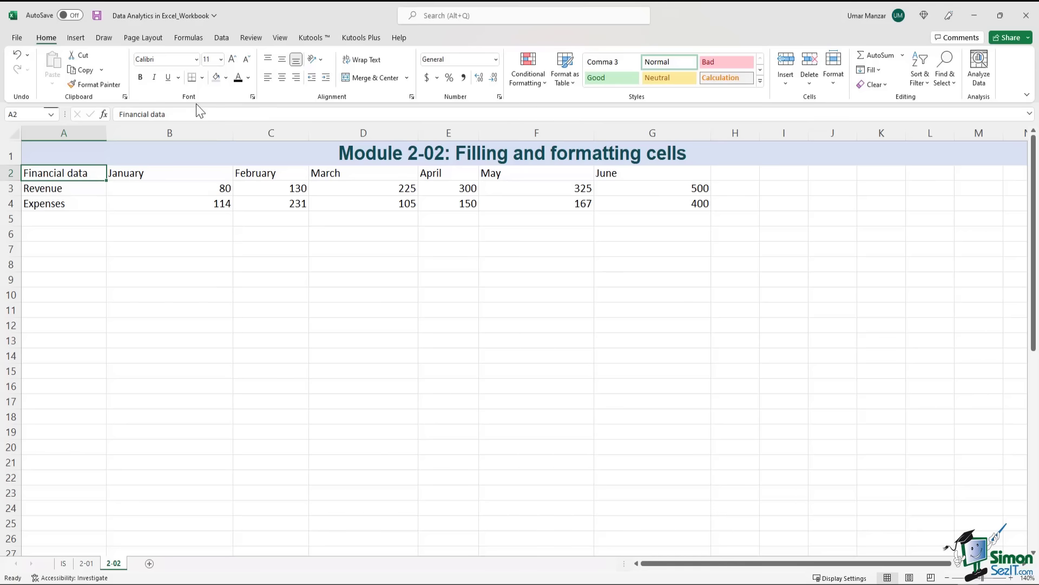
Format the Financial data label in A2 as bold, italic and underlined
left_click(141, 76)
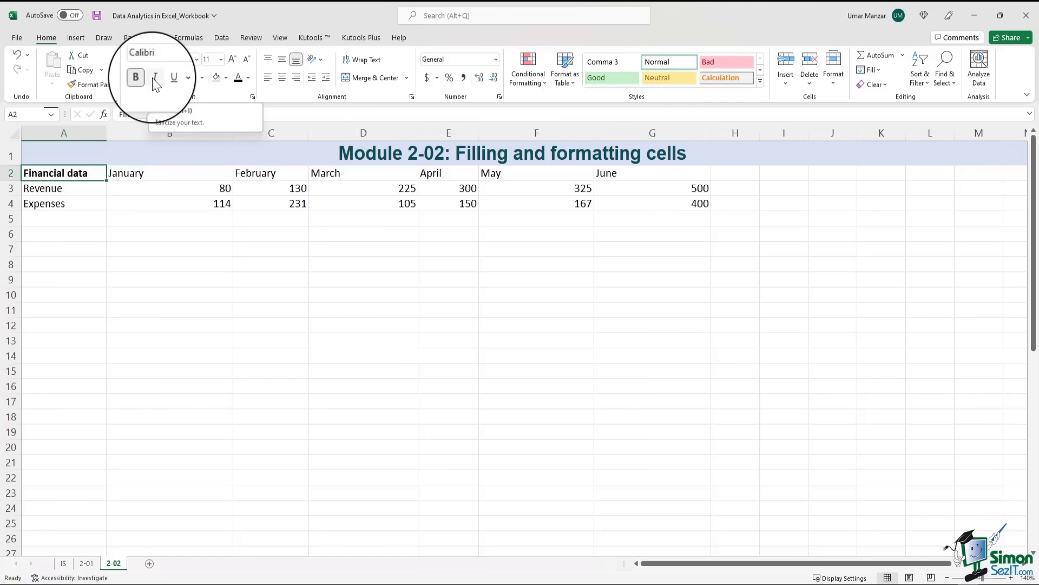
left_click(155, 79)
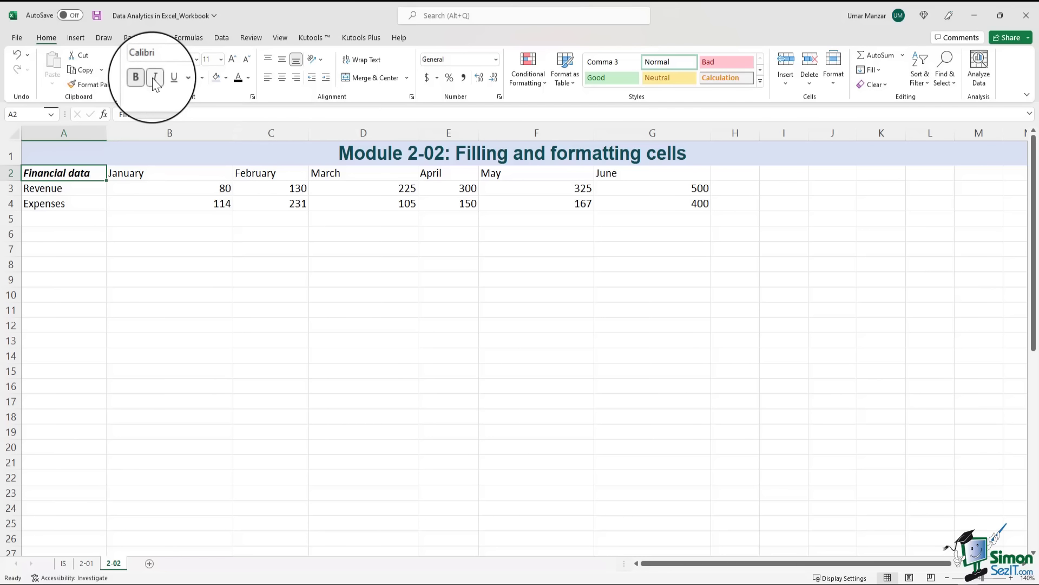
left_click(169, 80)
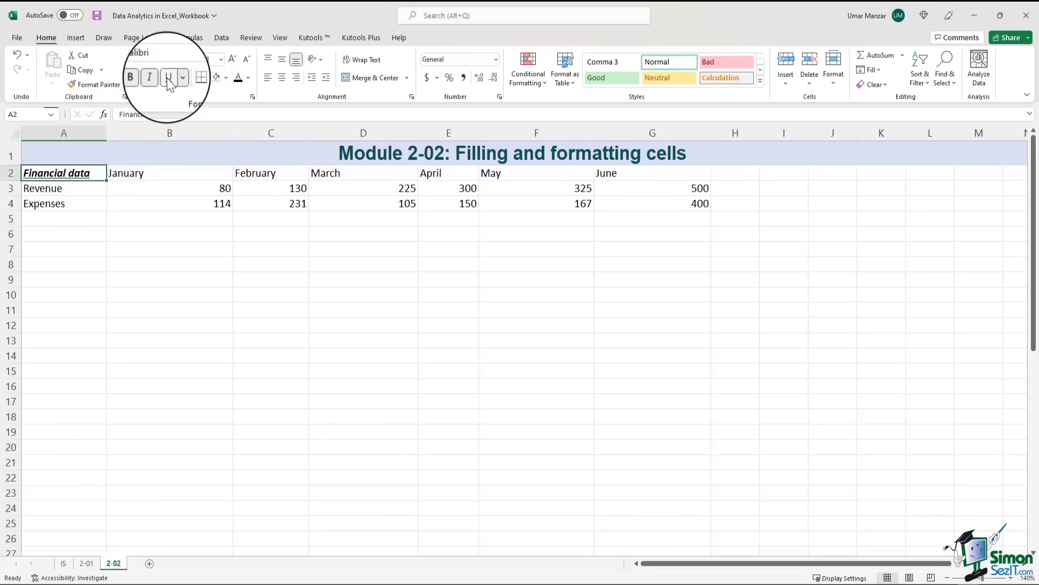
left_click(225, 257)
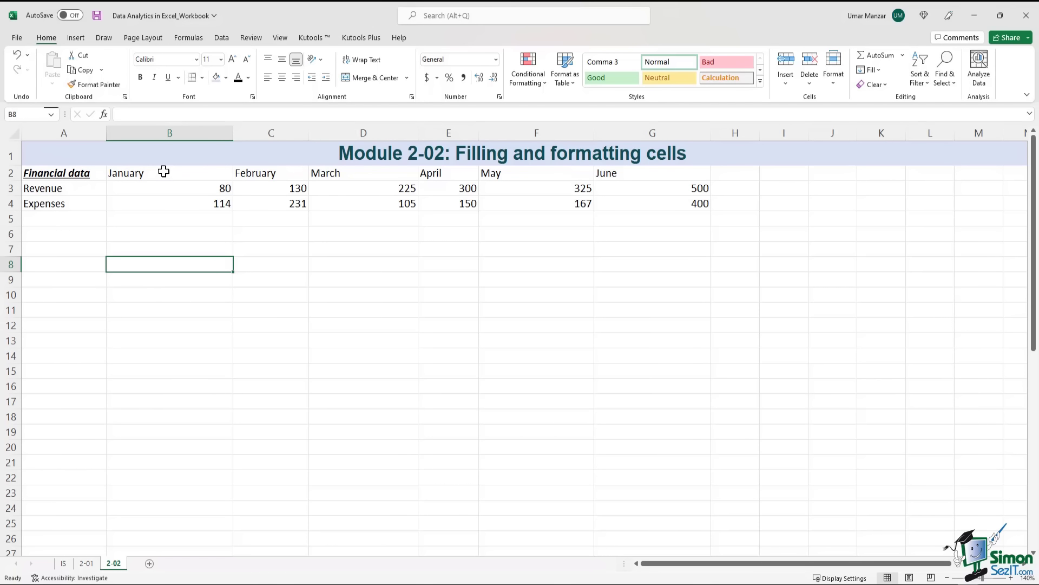
Align the month headers in B2:G2 to the middle vertically and to the centre horizontally
left_click(164, 233)
left_click_drag(161, 172, 656, 176)
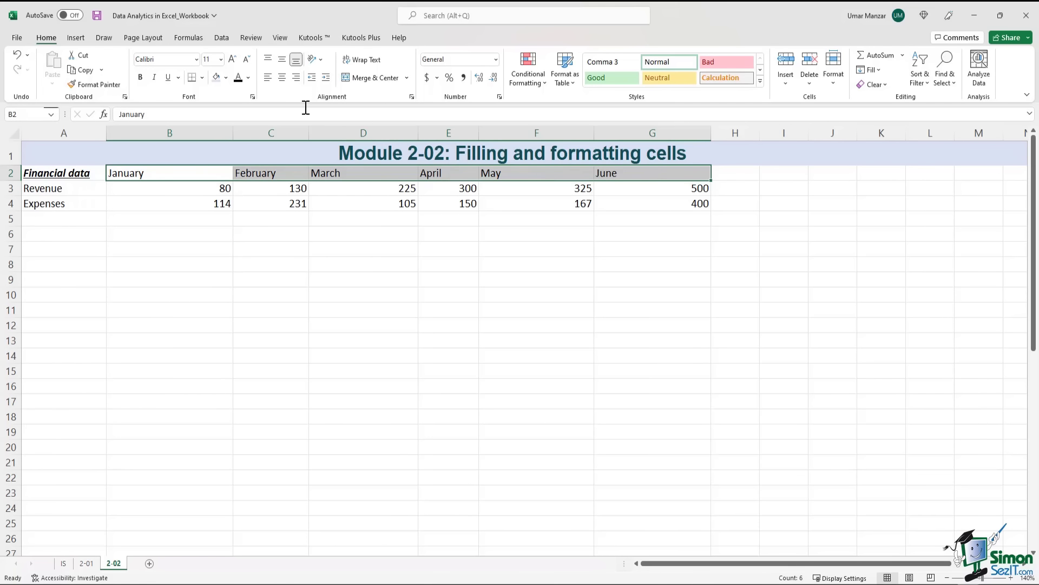
left_click(282, 79)
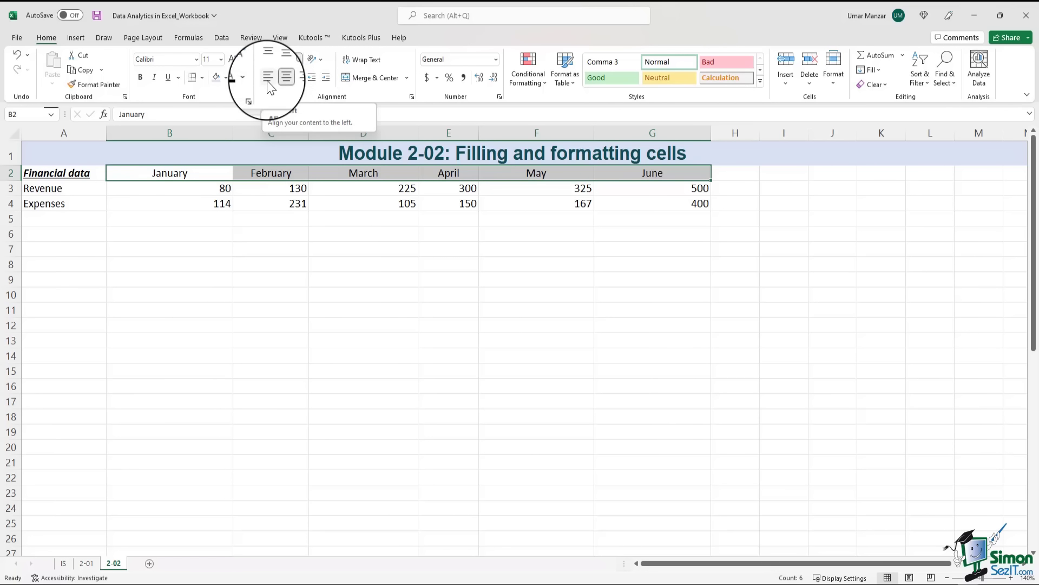
left_click(269, 81)
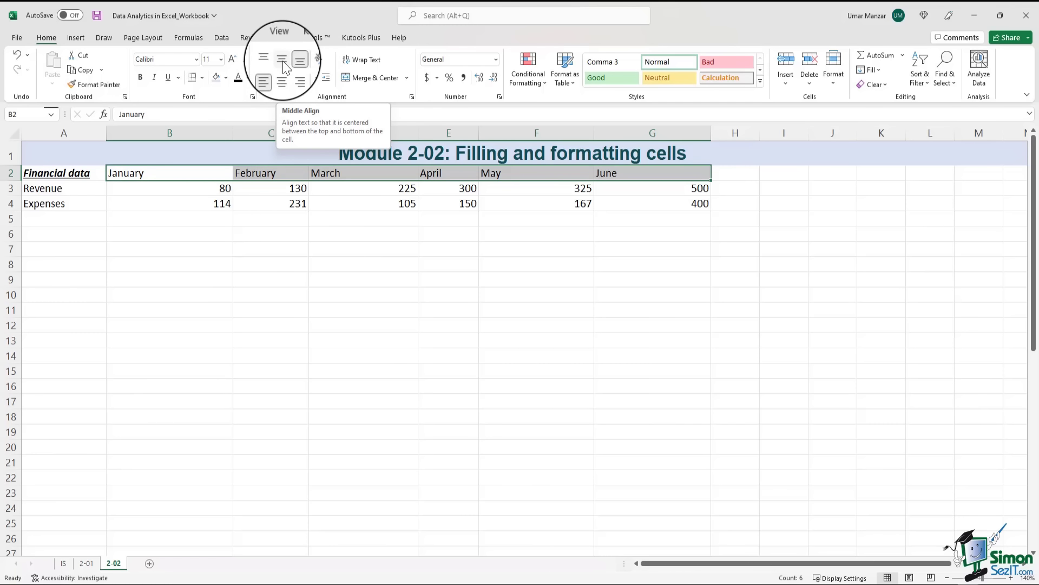
left_click(283, 60)
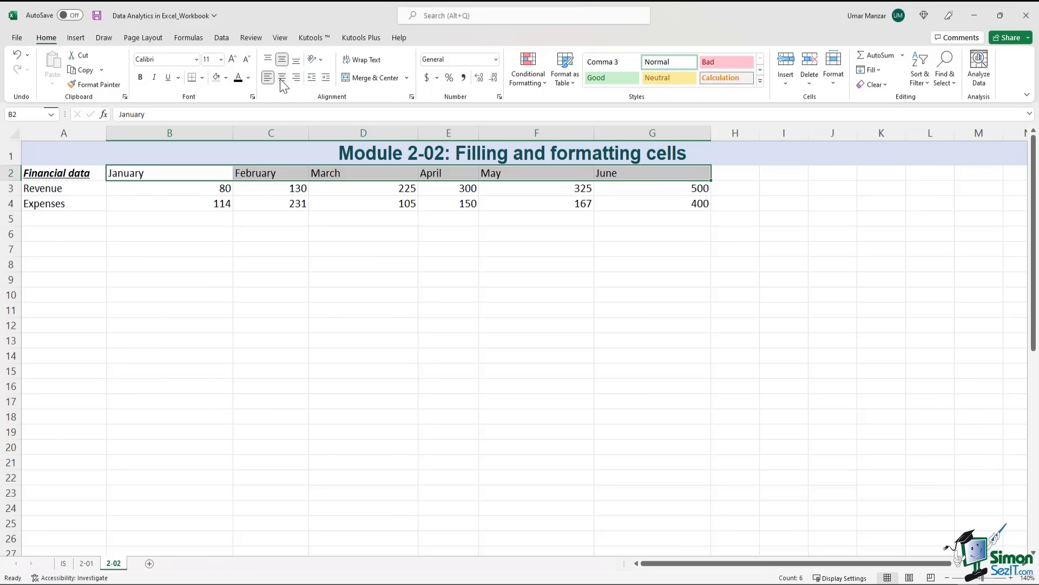
left_click(282, 78)
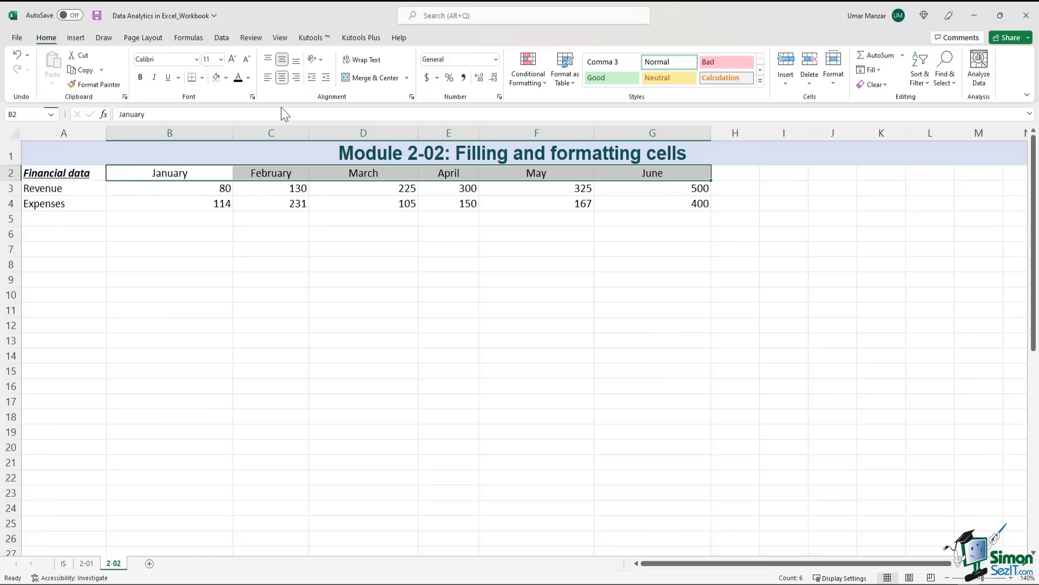
left_click(272, 281)
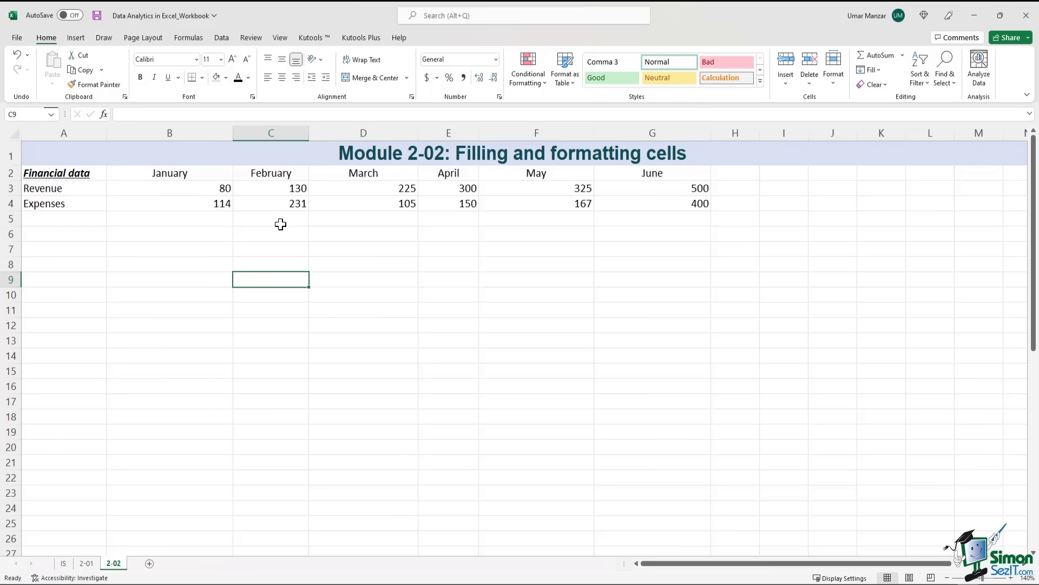
Set the font size of the table A2:G4 to 12 and the font colour of the month headers B2:G2 to black
left_click_drag(88, 172, 673, 204)
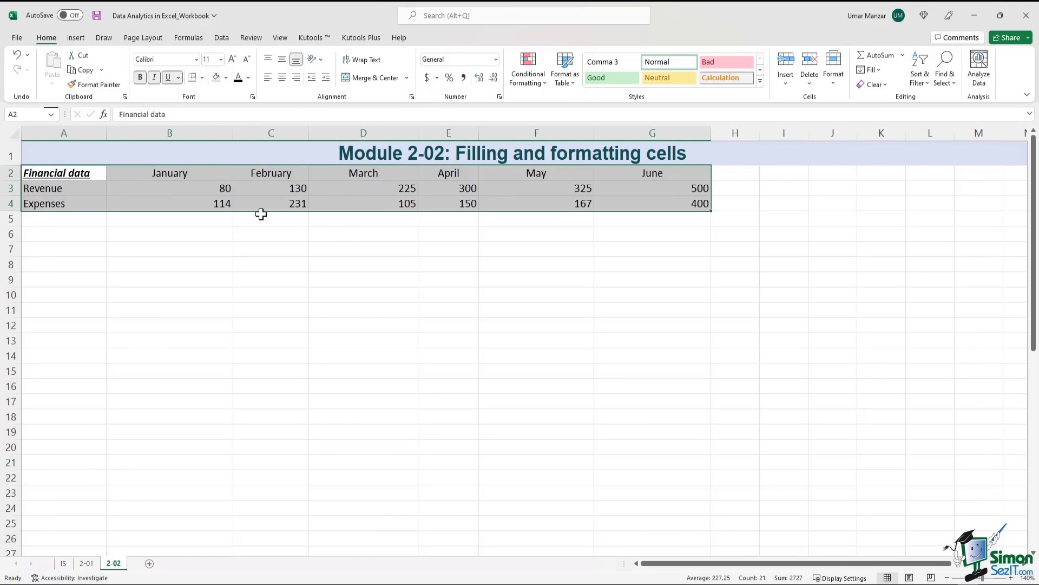
left_click(221, 59)
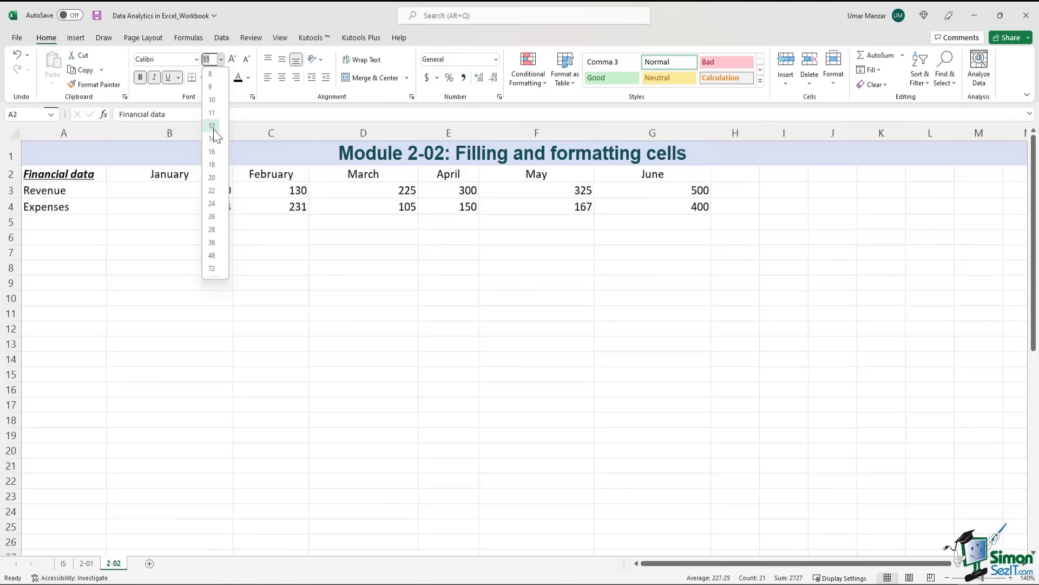
left_click(195, 174)
left_click_drag(195, 174, 655, 180)
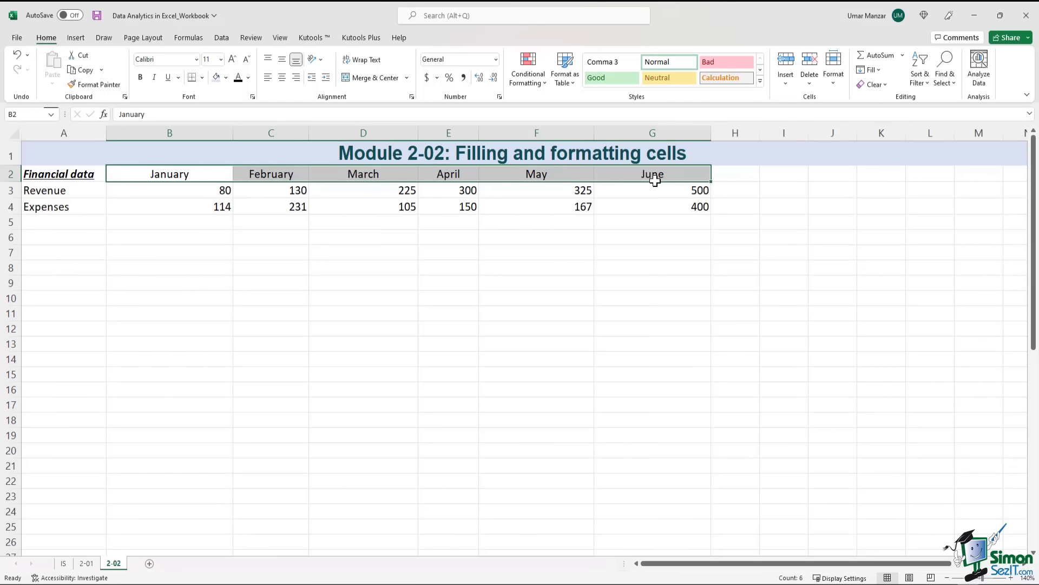
left_click(248, 77)
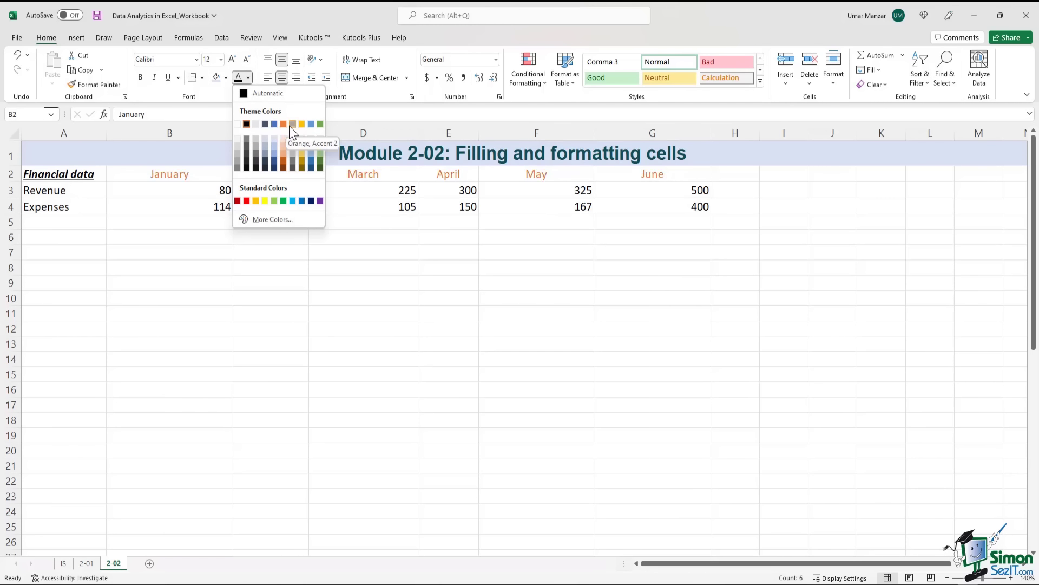
left_click(246, 124)
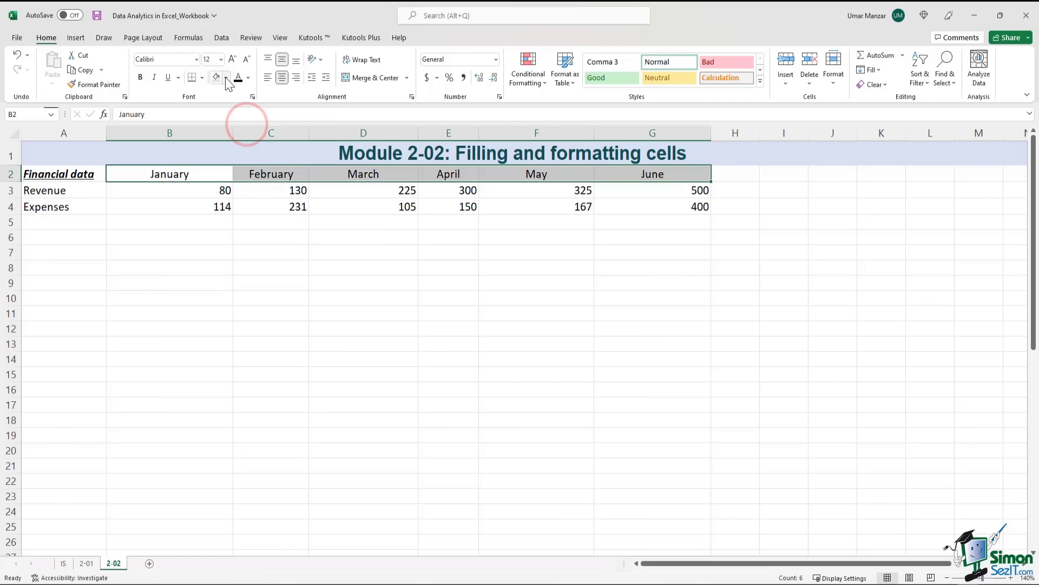
Fill the month header cells B2:G2 with a light gold theme colour
left_click(226, 78)
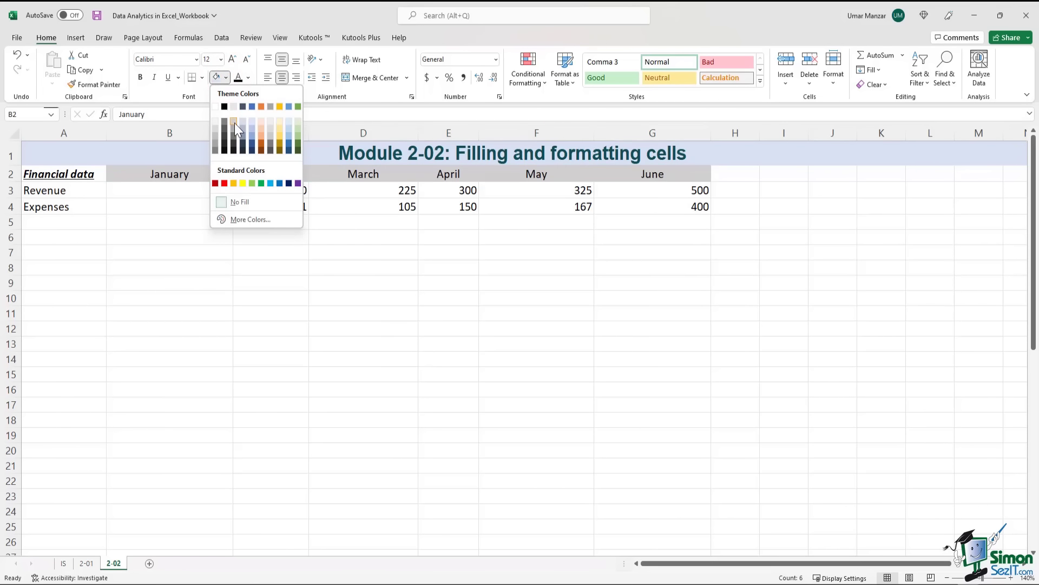
left_click(281, 121)
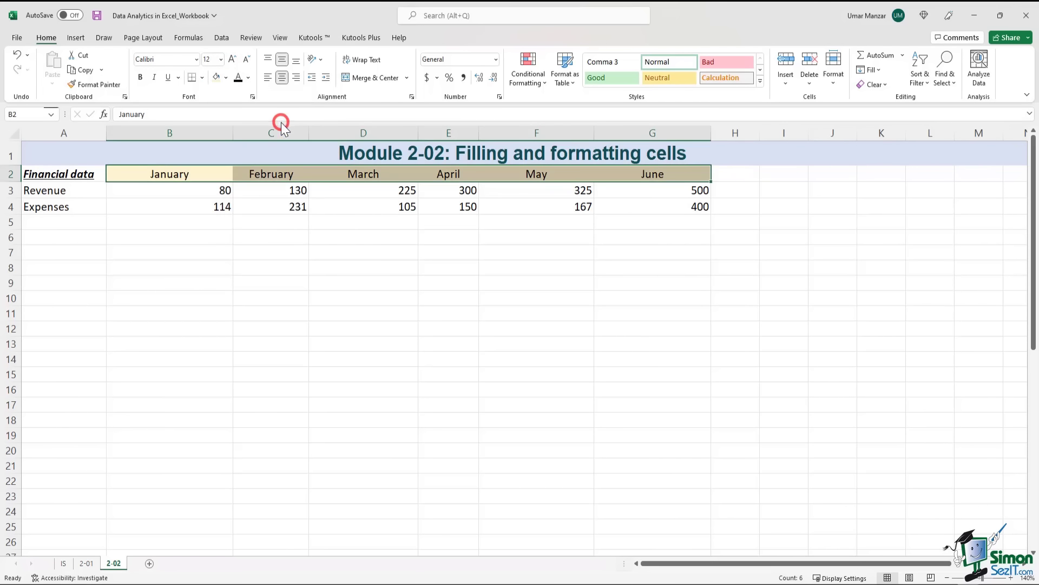
left_click(340, 271)
key("Left")
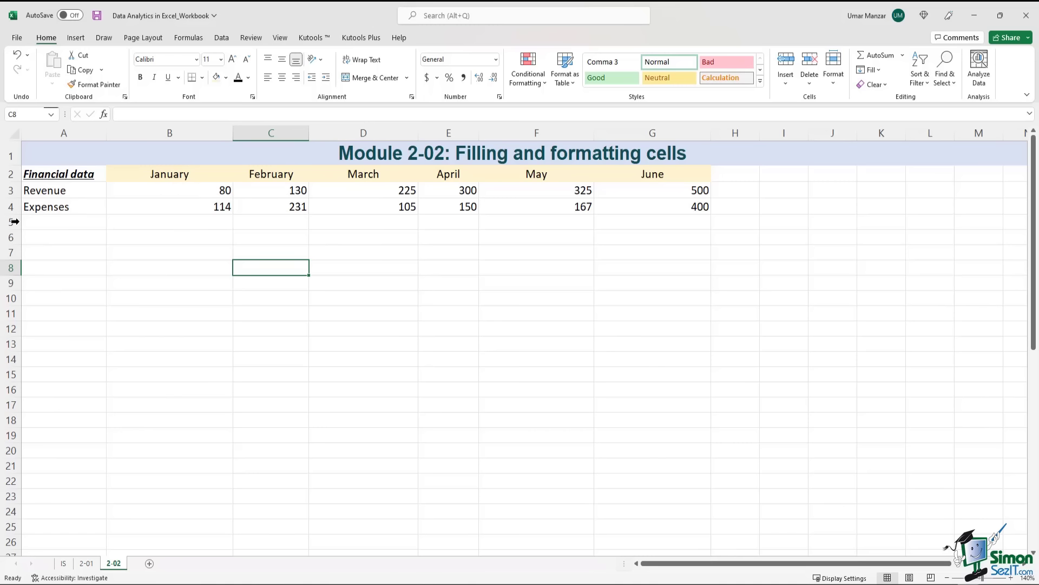
Review the Revenue figures by selecting the whole of row 3
left_click(10, 190)
left_click(158, 262)
left_click_drag(54, 199, 682, 195)
left_click(7, 191)
left_click(7, 192)
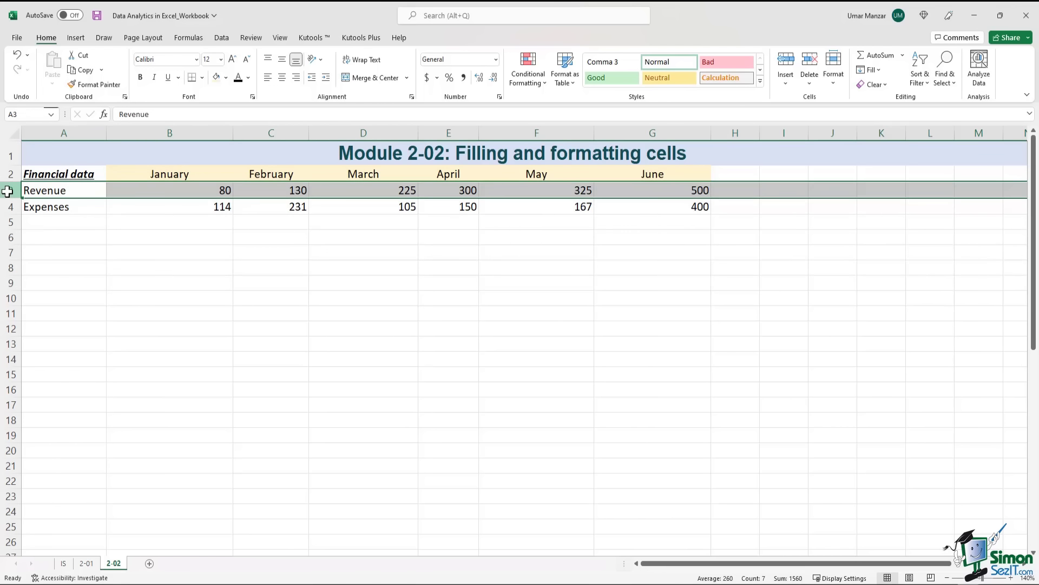
left_click(110, 283)
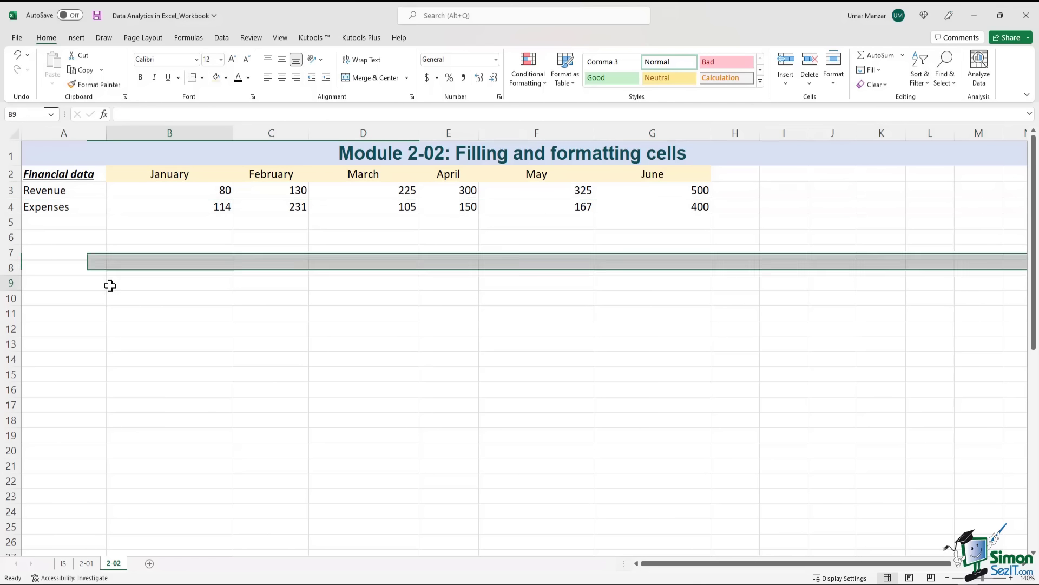
Set the font colour of the entire Expenses row 4 to red
left_click(11, 210)
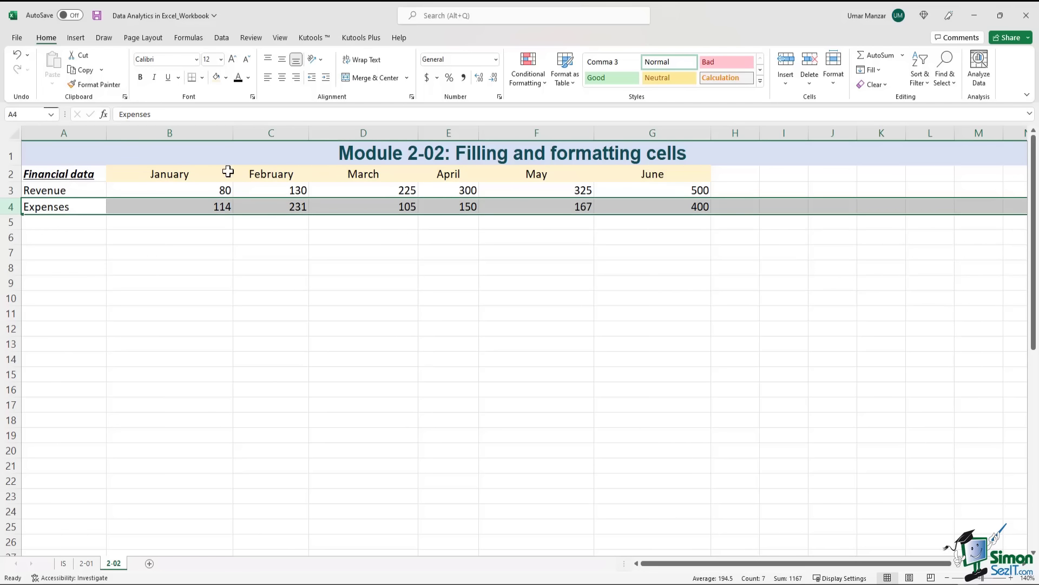
left_click(249, 78)
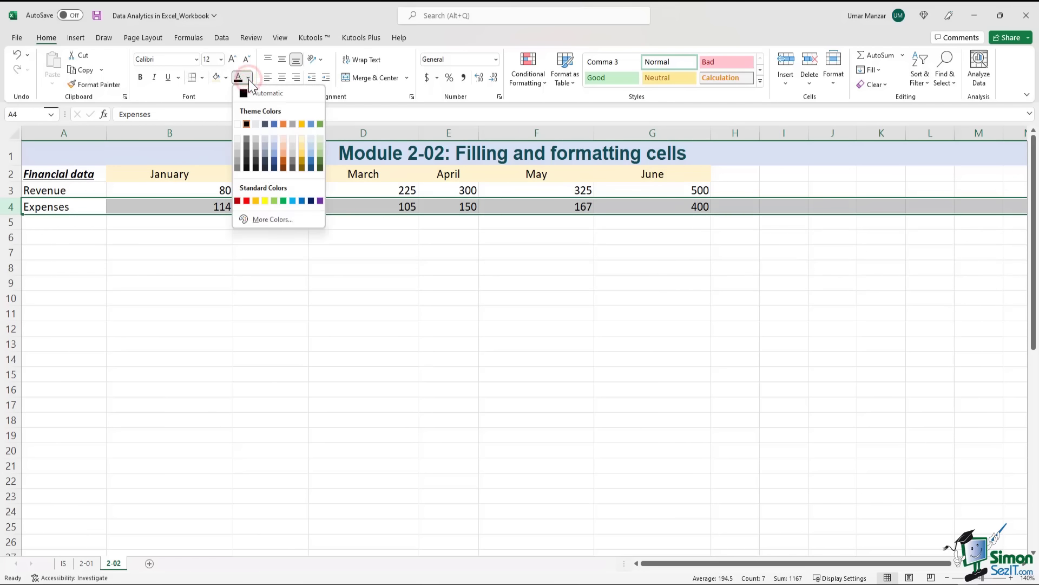
left_click(247, 201)
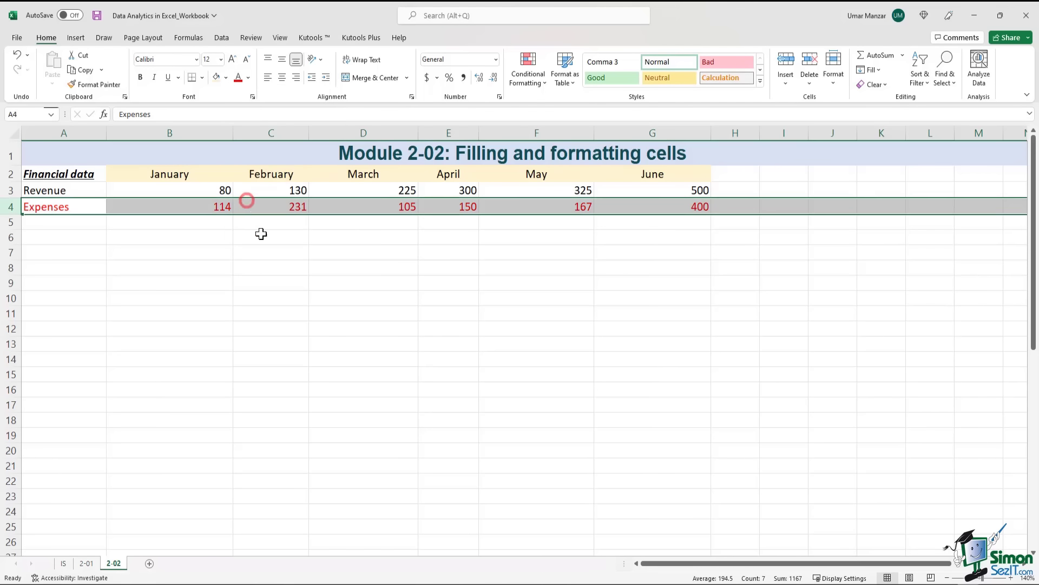
left_click(341, 332)
Set the font colour of the entire Revenue row 3 to green
left_click(10, 190)
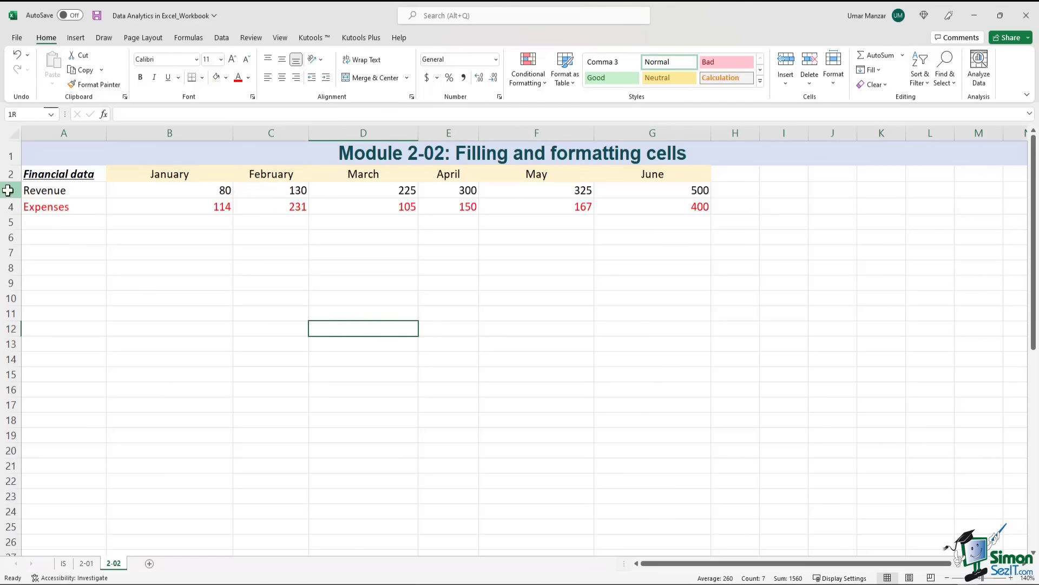
left_click(250, 77)
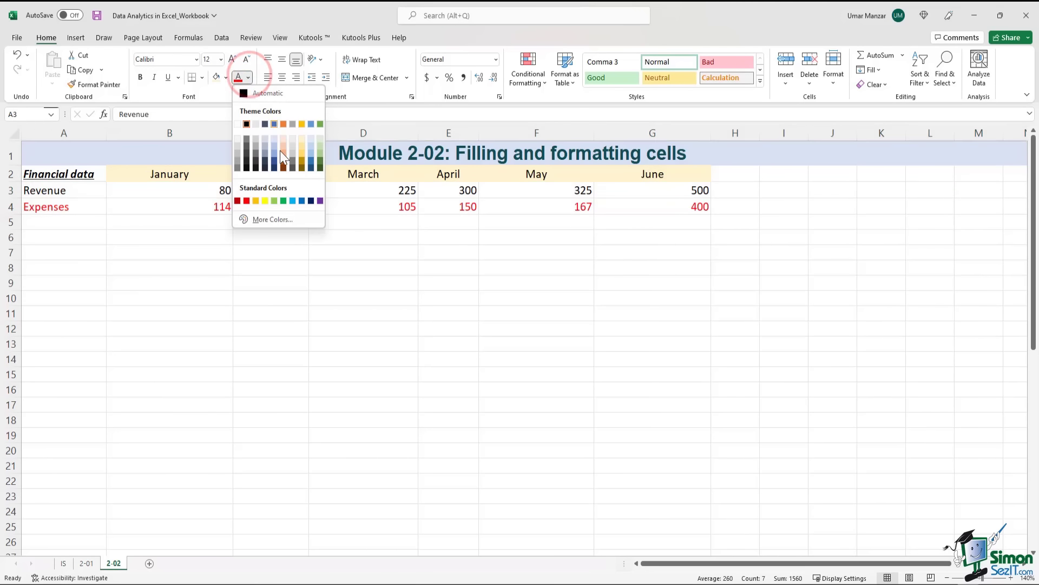
left_click(283, 201)
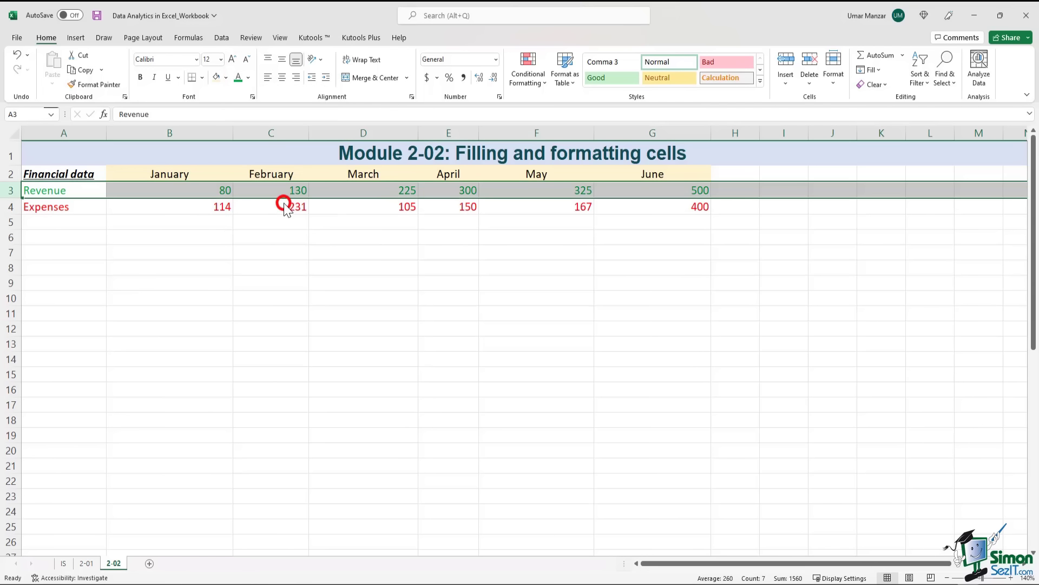
left_click(327, 283)
left_click(80, 199)
left_click_drag(80, 199, 672, 210)
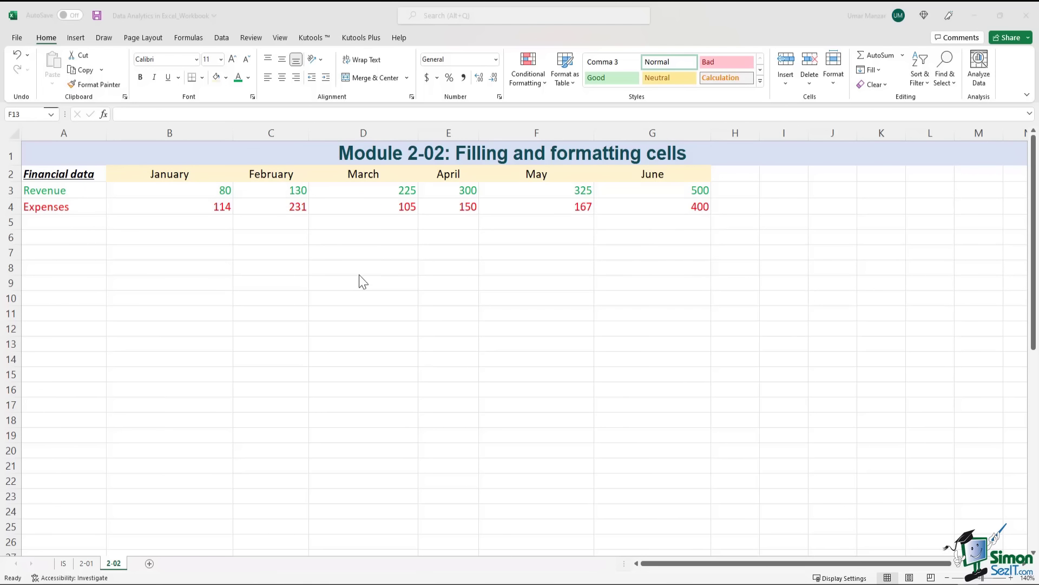
Copy the formatted table A2:G4 and paste it starting at cell A8
left_click_drag(81, 174, 672, 206)
right_click(672, 206)
left_click(696, 251)
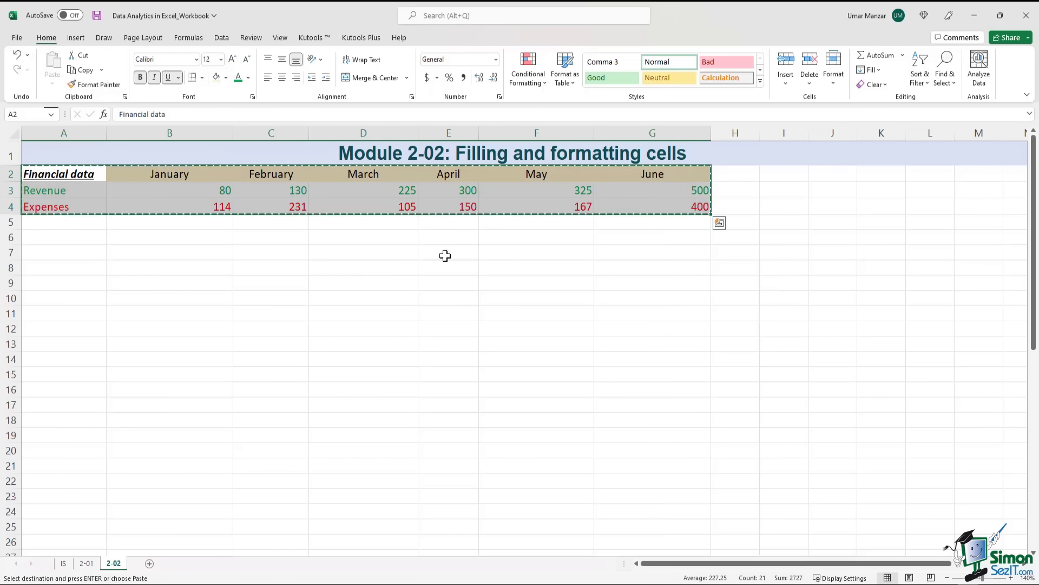
left_click_drag(66, 269, 671, 298)
key("ctrl+v")
left_click(111, 332)
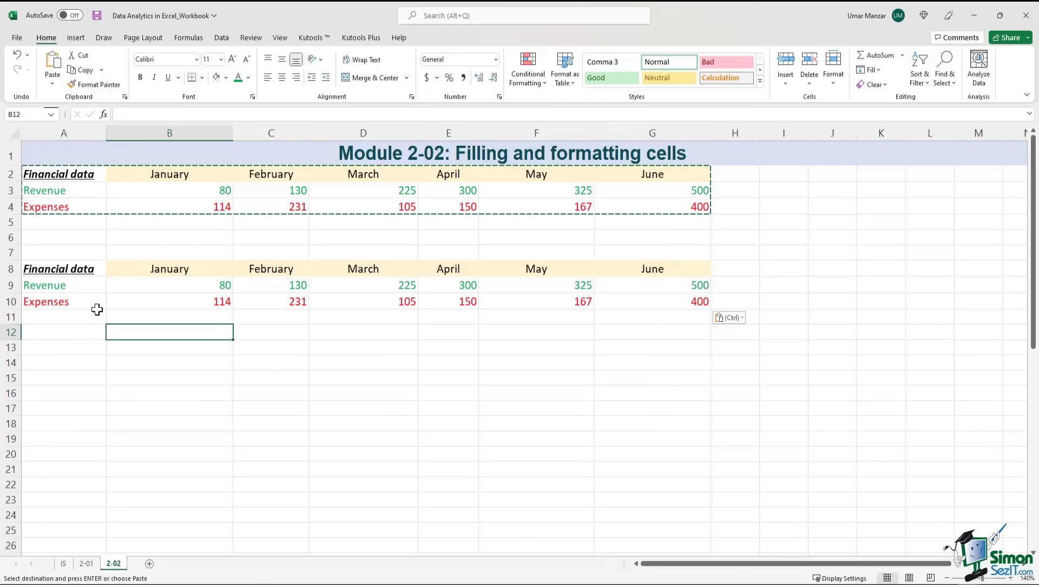
Cut the Financial data label from A8 and paste it into A7, above the copied table
left_click(79, 272)
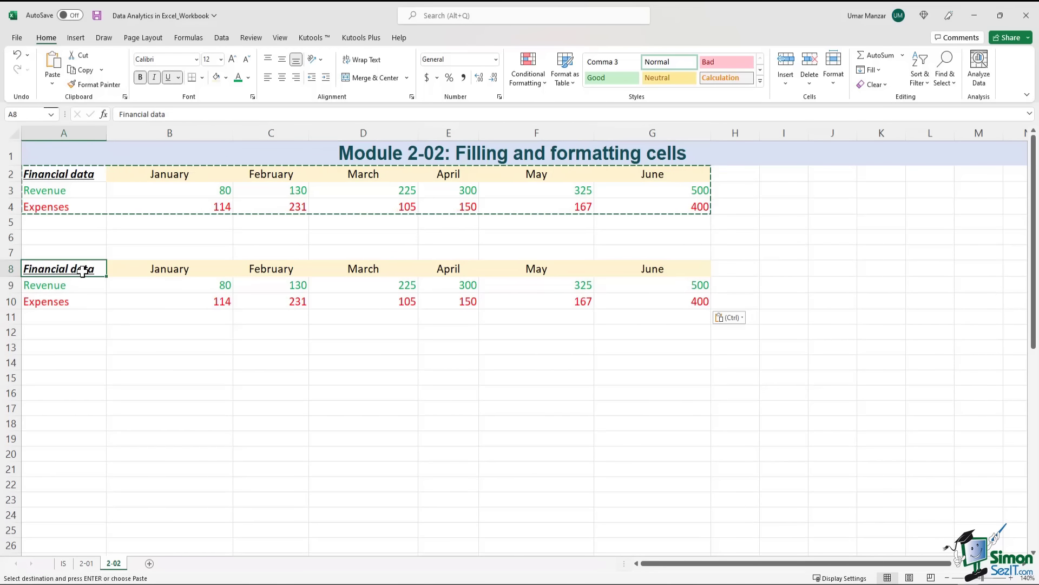
right_click(82, 271)
left_click(107, 268)
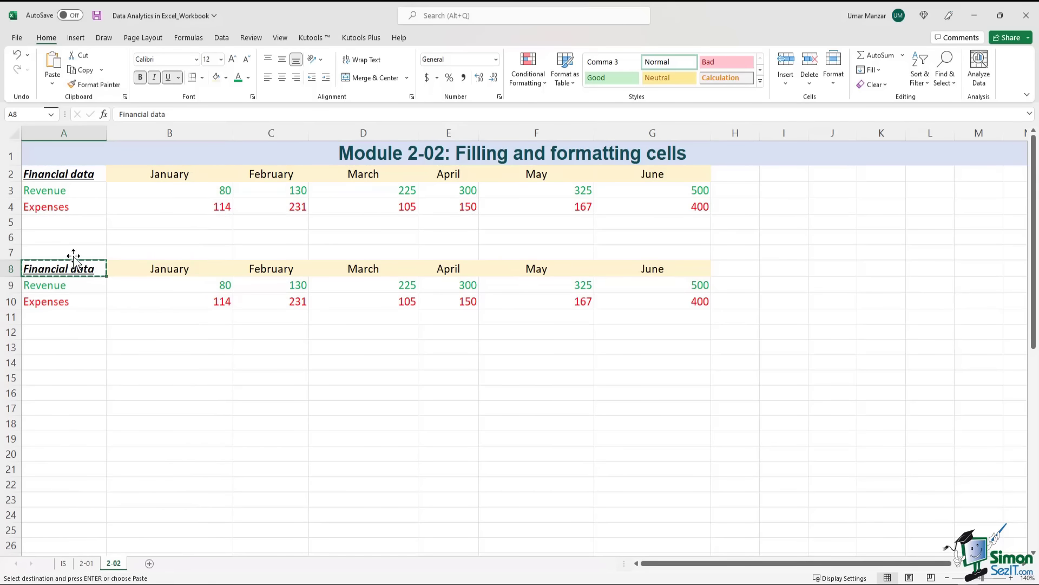
left_click(73, 252)
key("ctrl+v")
Merge cells A7:G7 of the Financial data label row with Merge Across
left_click_drag(73, 252, 678, 252)
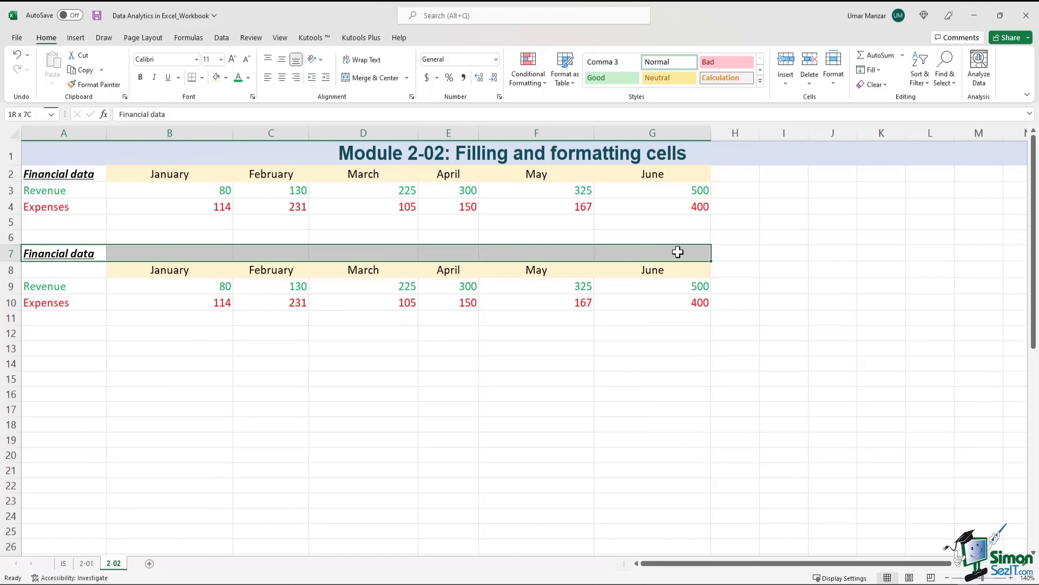
left_click_drag(41, 253, 671, 248)
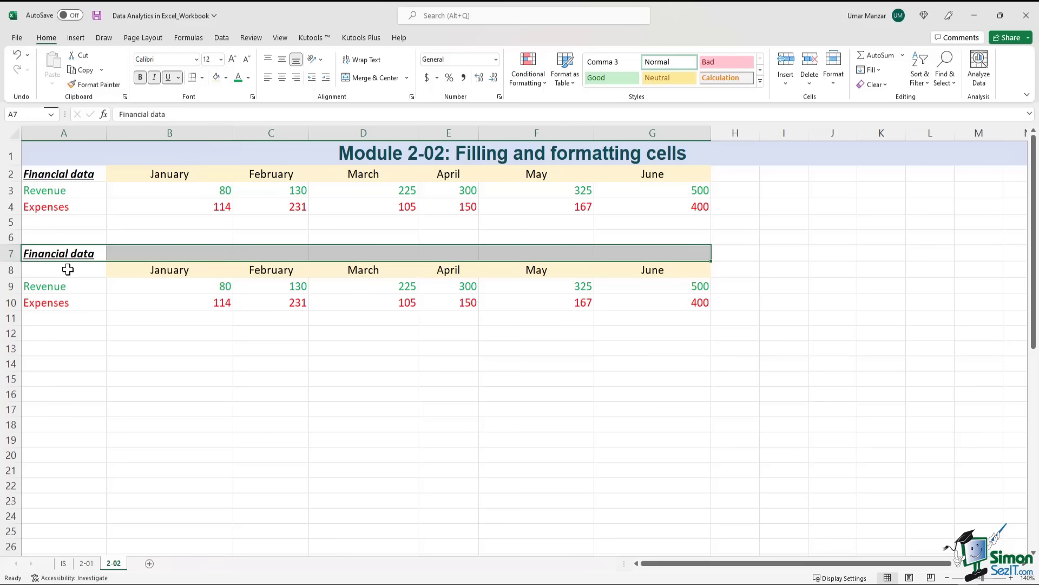
left_click_drag(67, 270, 676, 305)
left_click(109, 366)
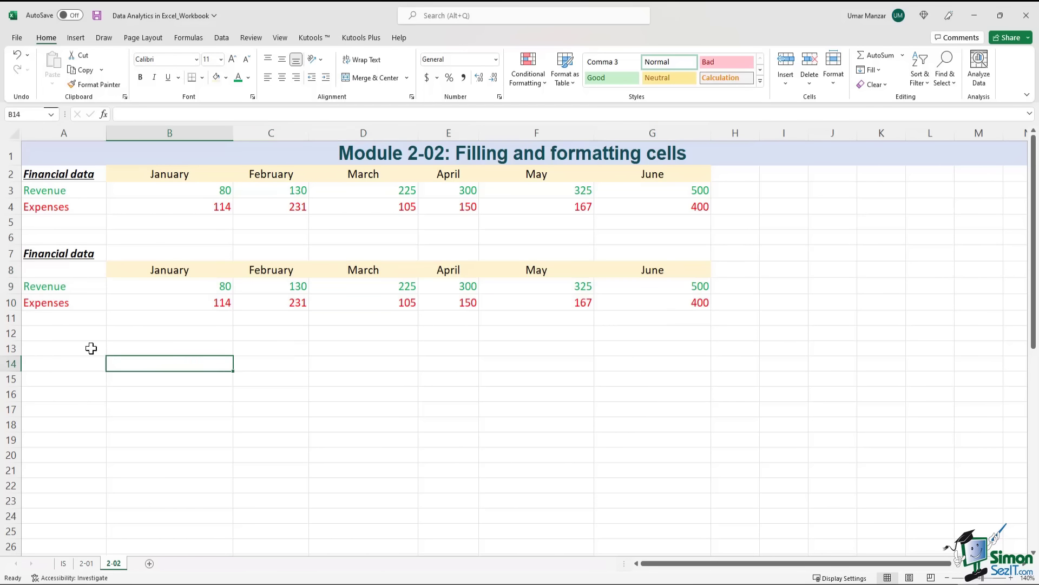
left_click(76, 255)
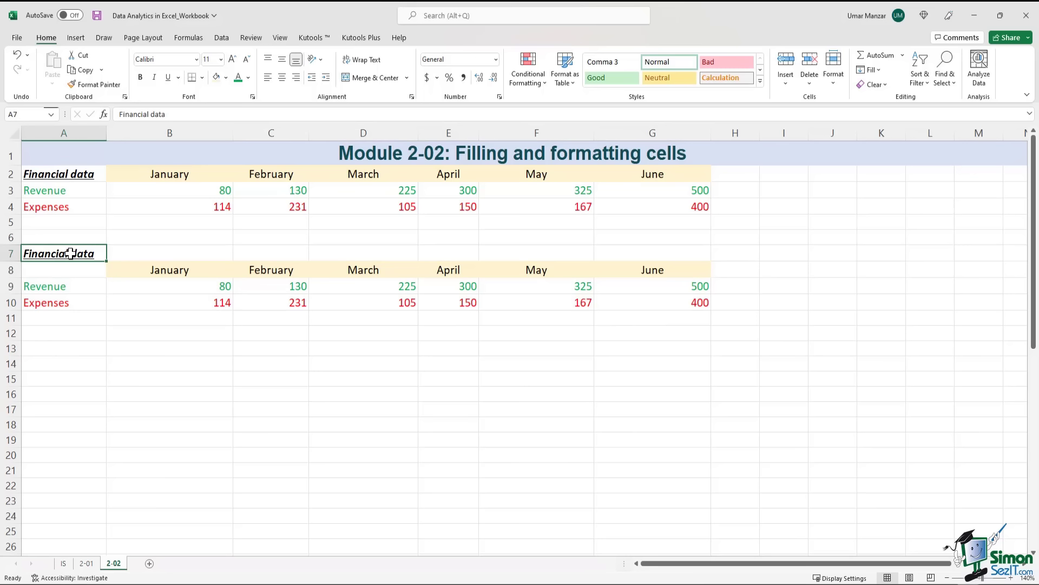
left_click_drag(70, 253, 652, 250)
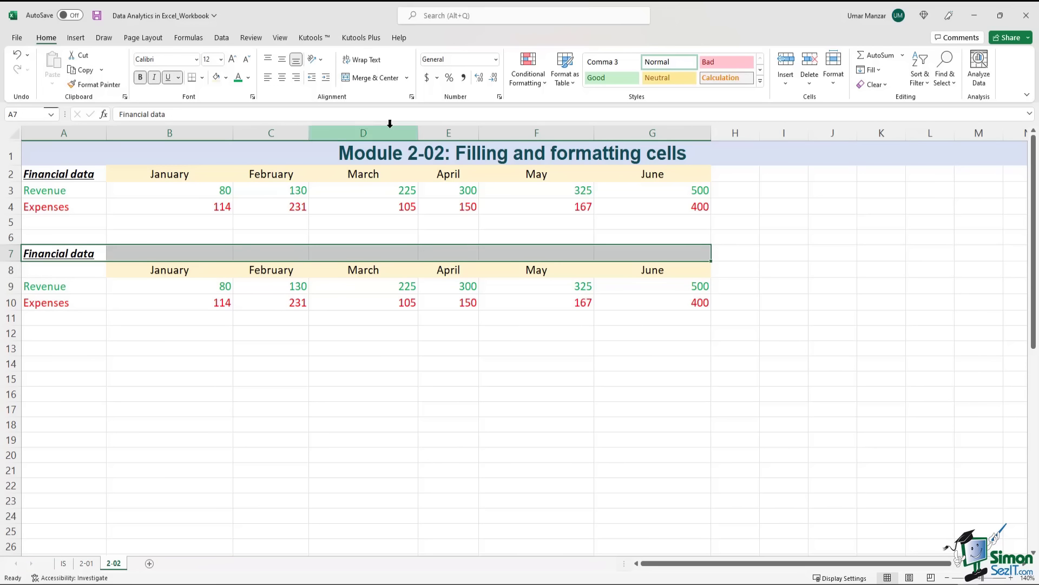
left_click(408, 78)
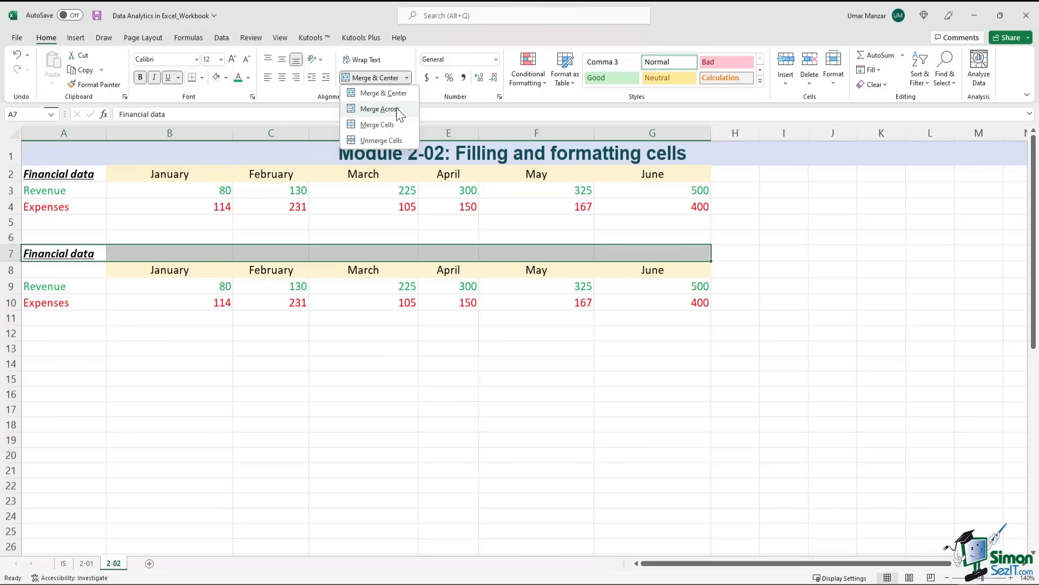
left_click(380, 109)
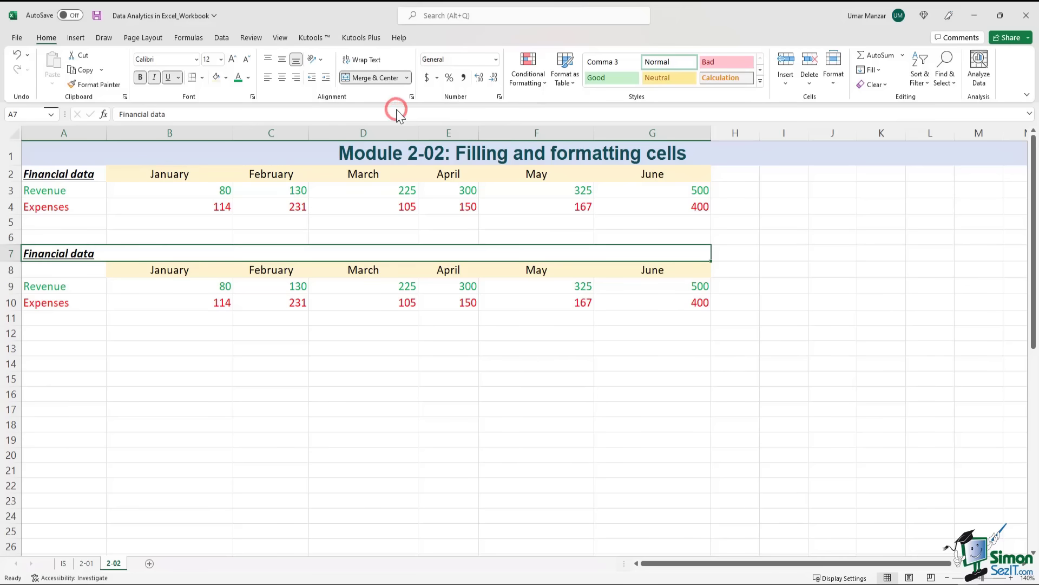
left_click(431, 390)
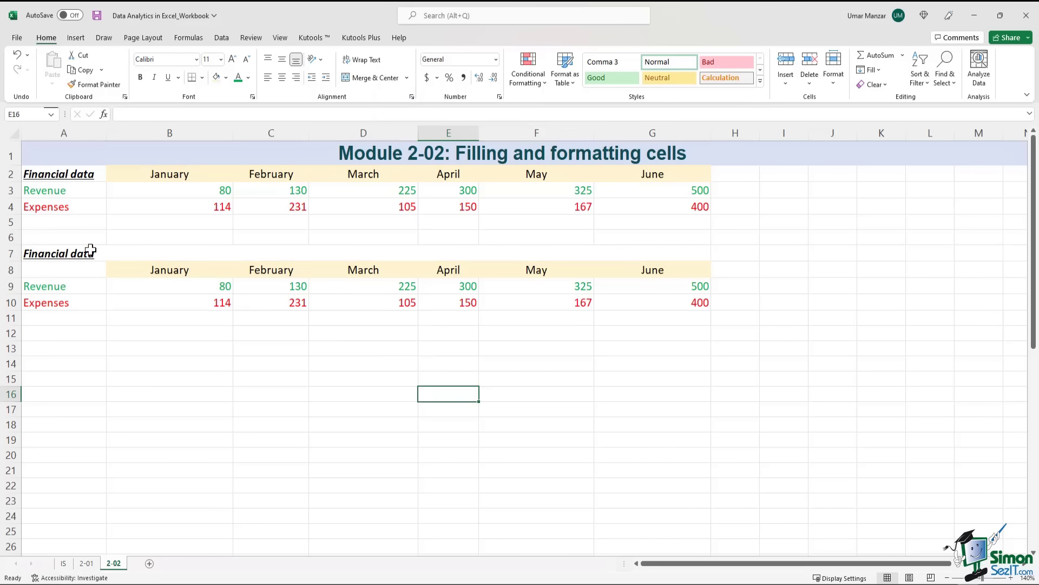
Centre the Financial data label horizontally in the merged row 7 above the copied table
left_click(65, 255)
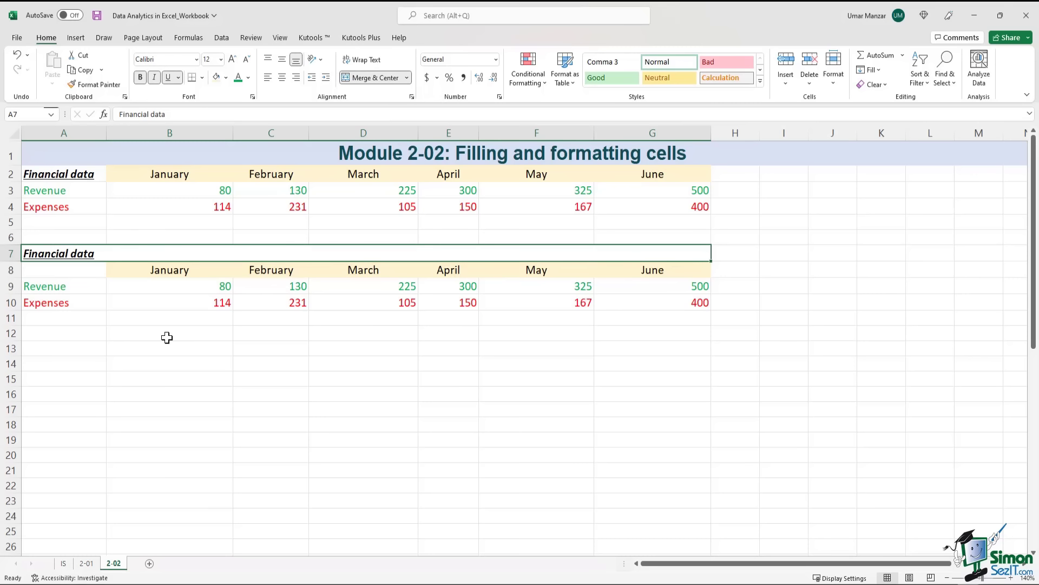
left_click(282, 77)
left_click(348, 372)
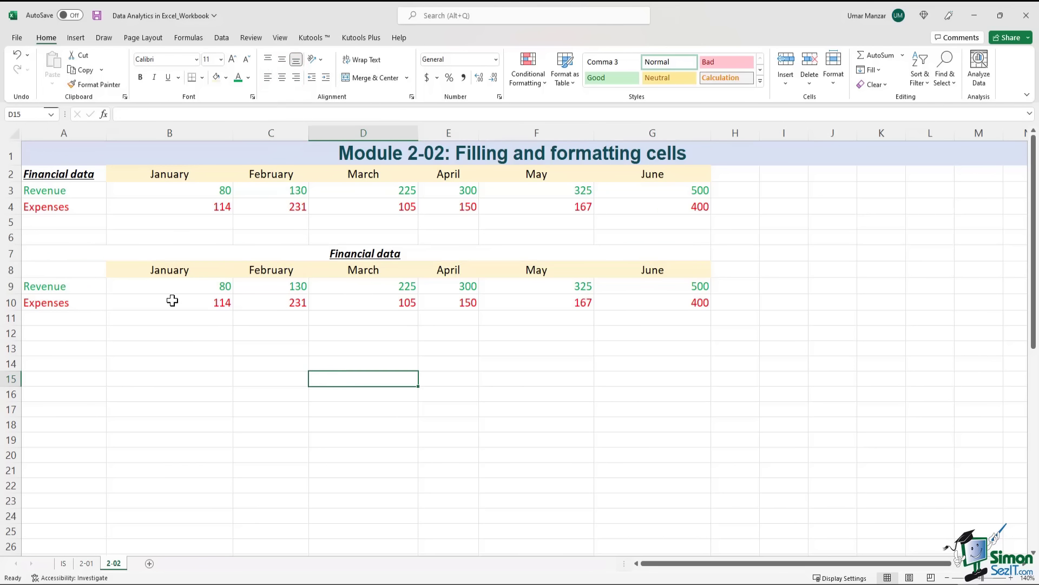
Compare the layout of the original table in A2:G4 with the copied table in A7:G10
key("Left")
key("shift+Up")
left_click_drag(119, 295, 116, 304)
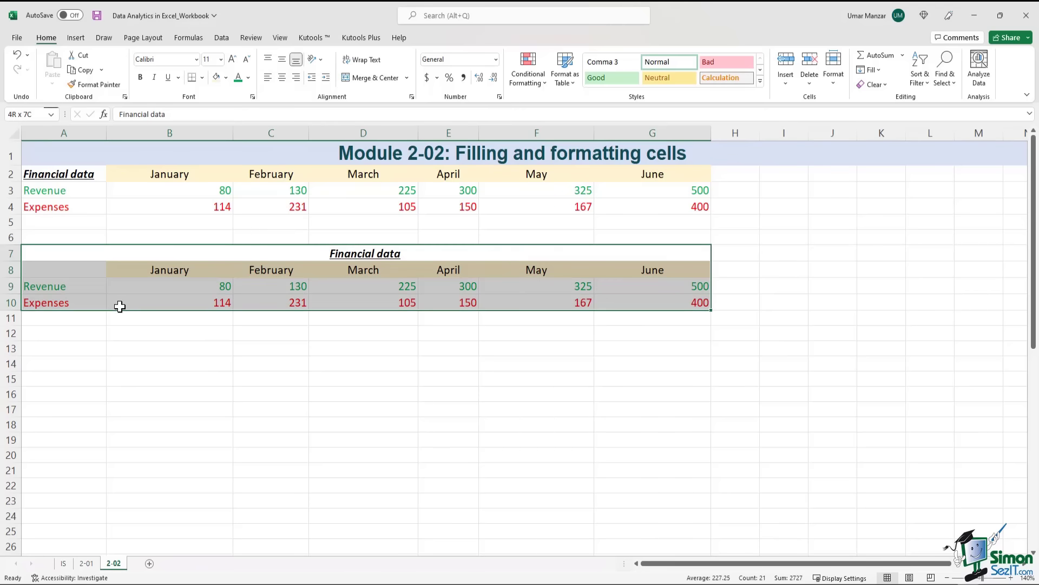
left_click_drag(87, 172, 657, 209)
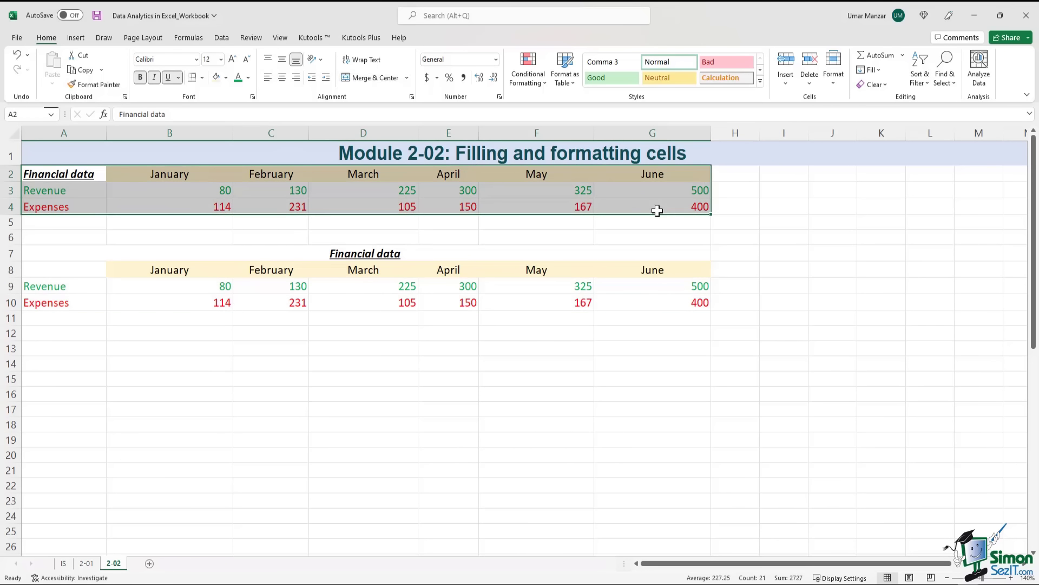
left_click_drag(244, 255, 227, 303)
left_click(586, 355)
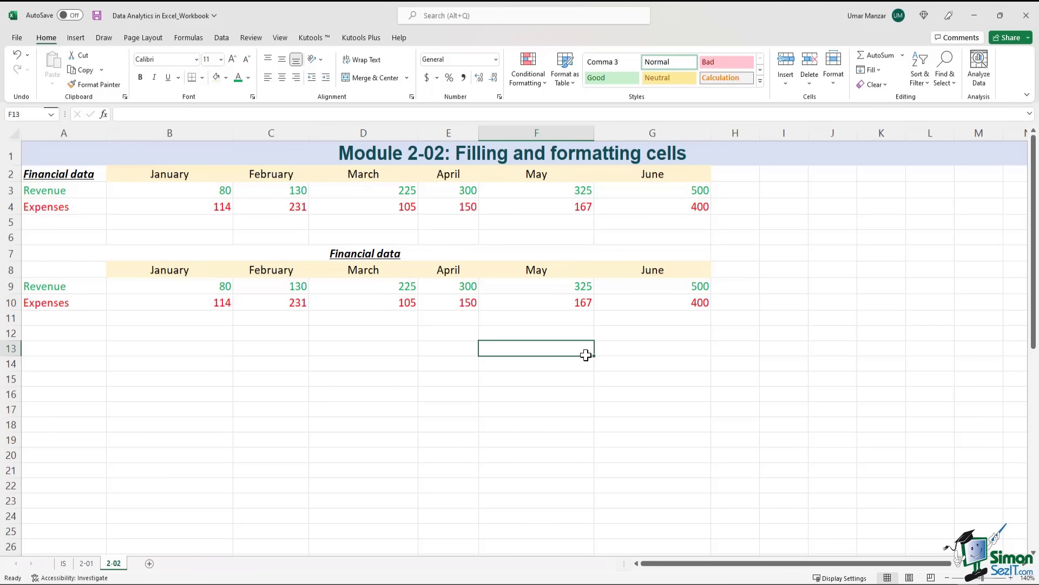
Examine the ticket table in A40:G43, including its dates, ticket numbers, text columns and the Days Since Issue formulas
scroll(586, 355, "down", 4)
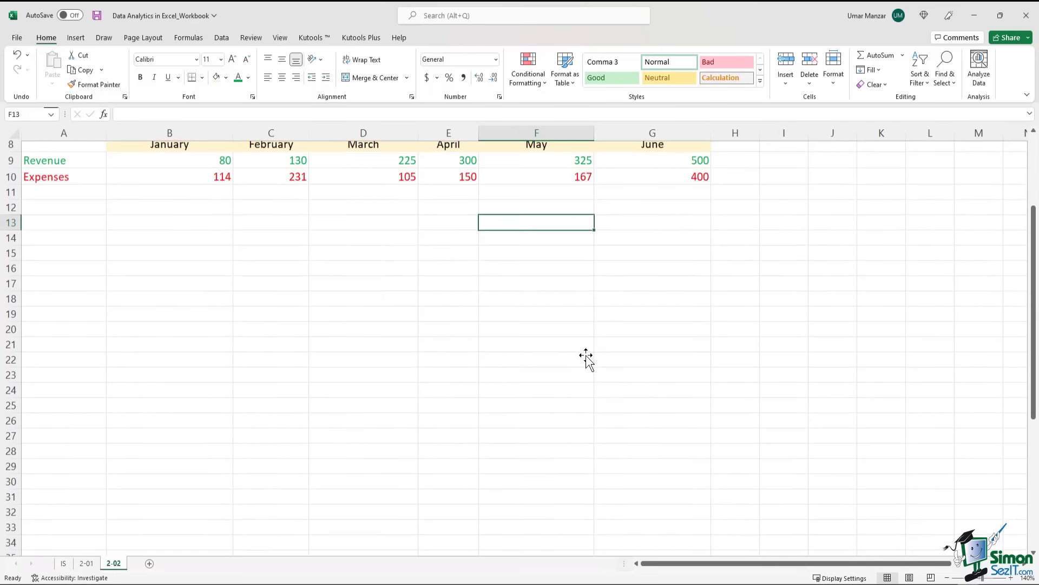
scroll(586, 355, "down", 6)
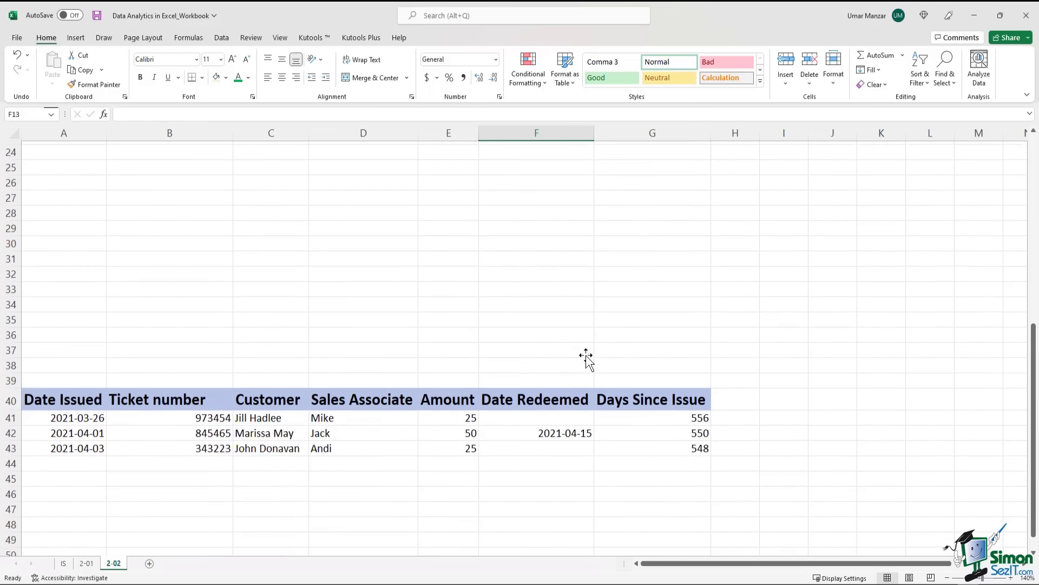
left_click_drag(60, 307, 703, 353)
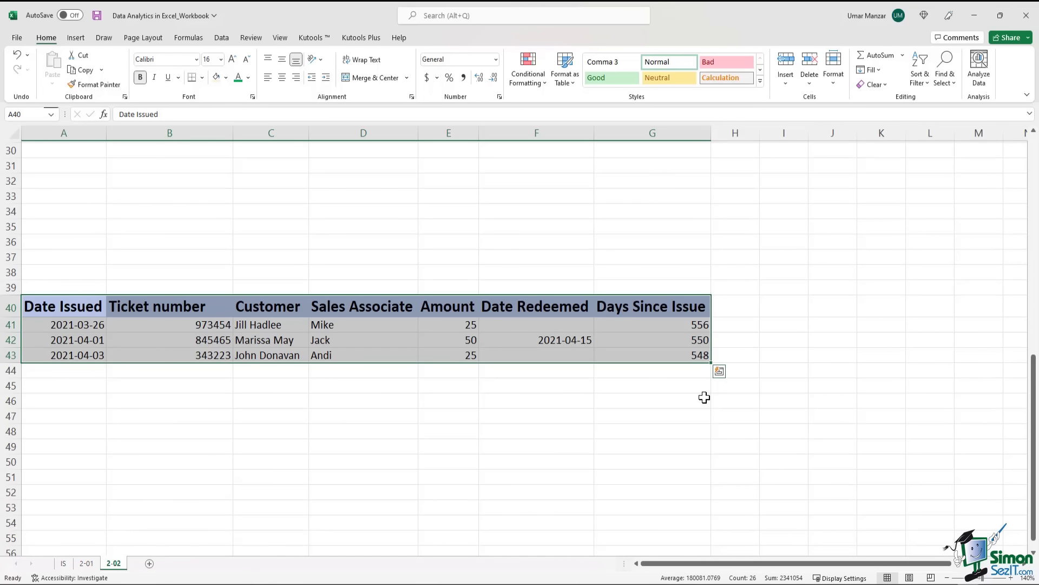
left_click(563, 431)
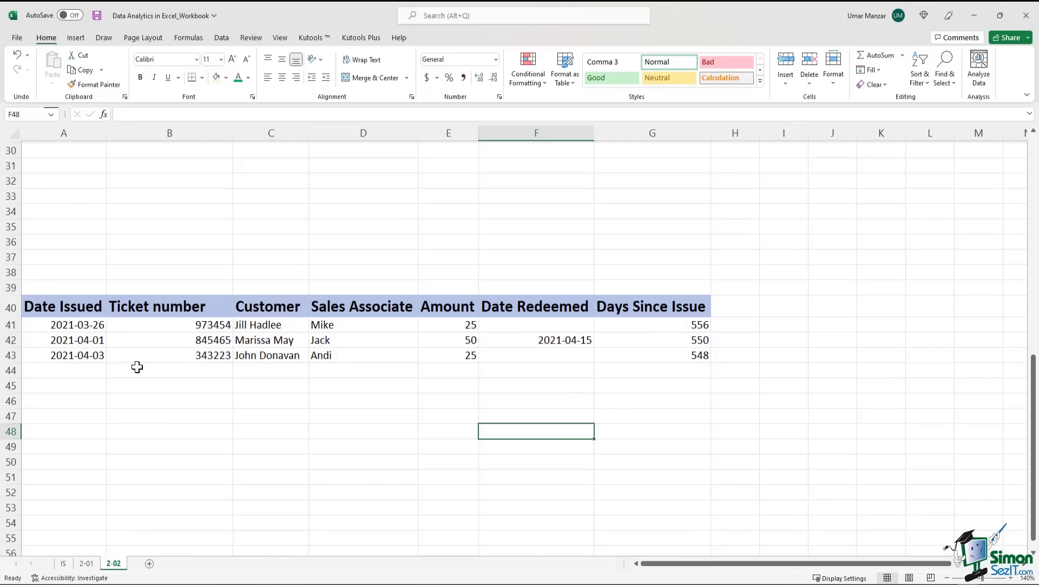
left_click_drag(269, 325, 360, 355)
left_click_drag(192, 320, 181, 352)
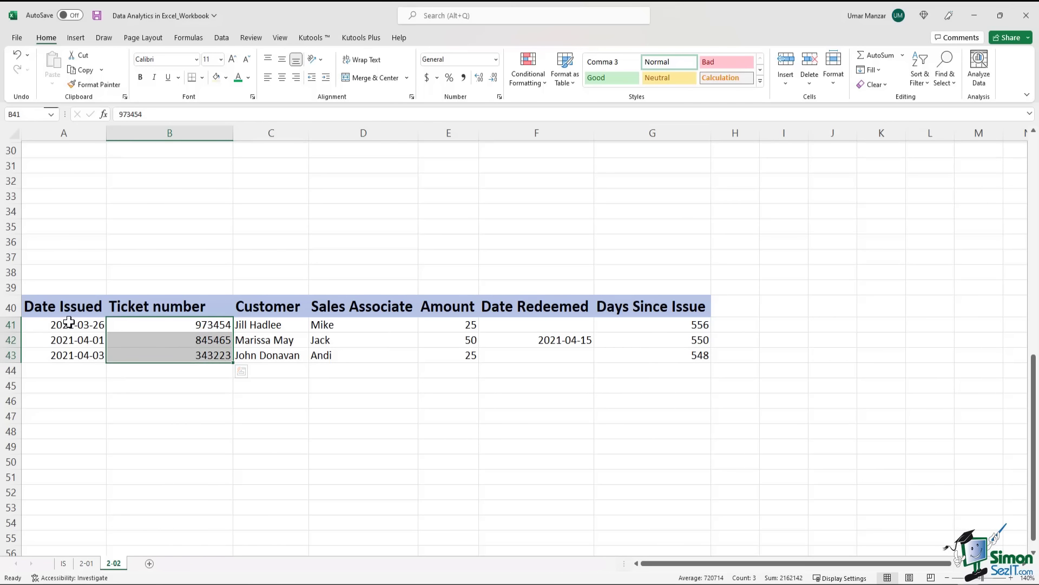
left_click_drag(69, 321, 67, 356)
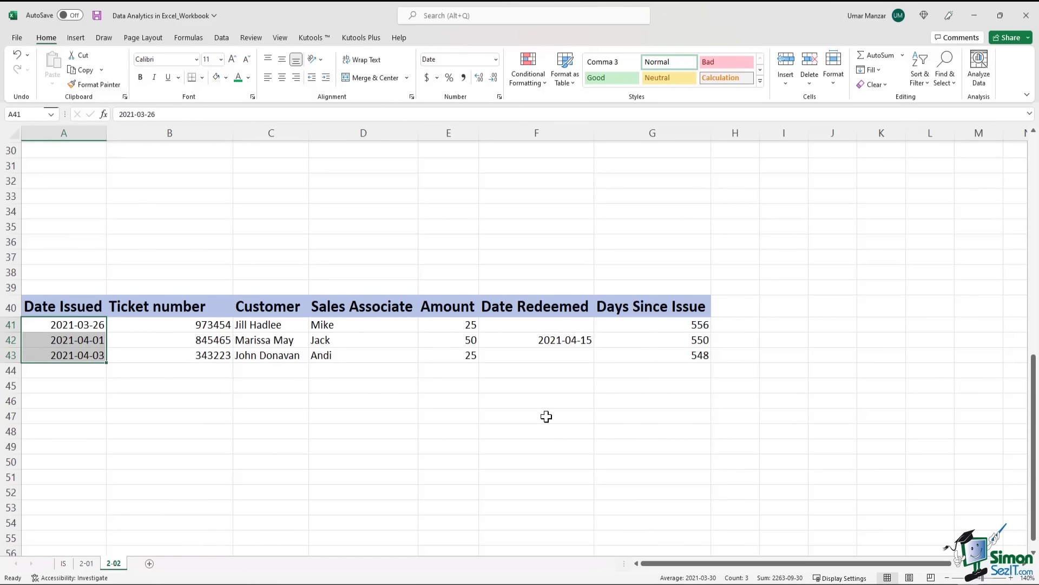
left_click(642, 328)
left_click(654, 340)
left_click(657, 356)
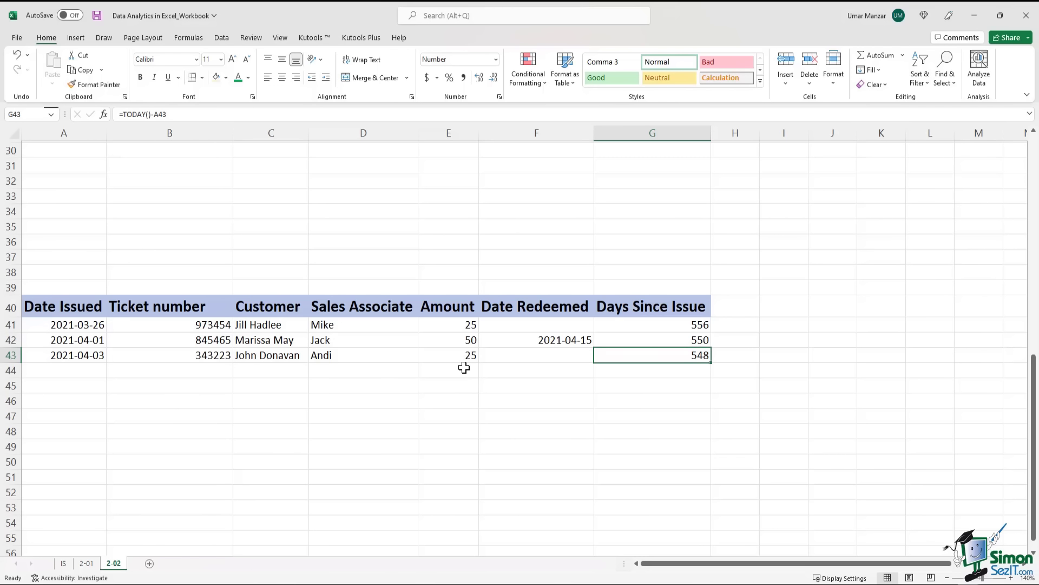
Enter a person's first name in cell B46 and the number 17 in cell C46
left_click(230, 400)
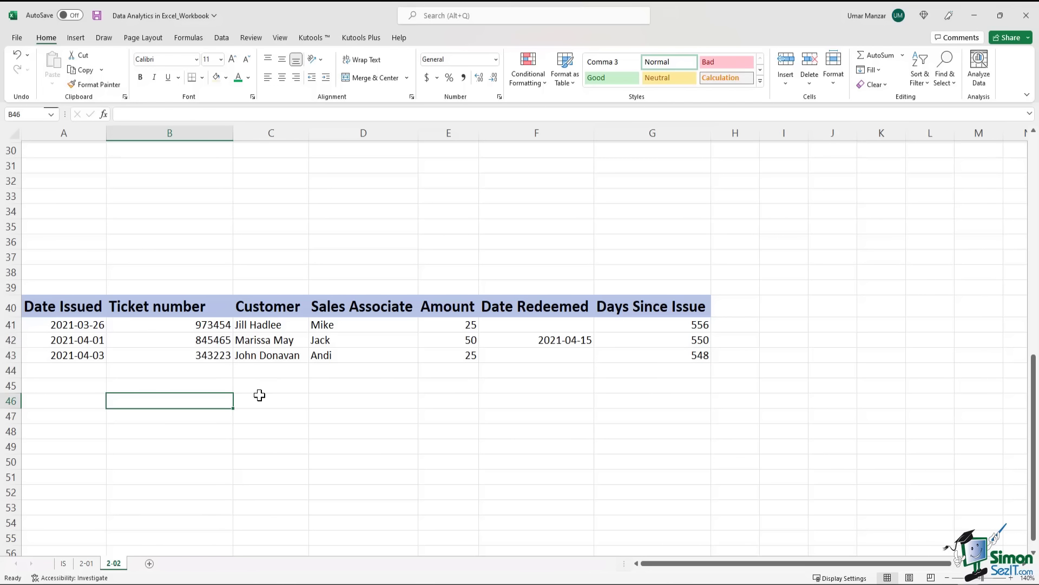
type("Umar")
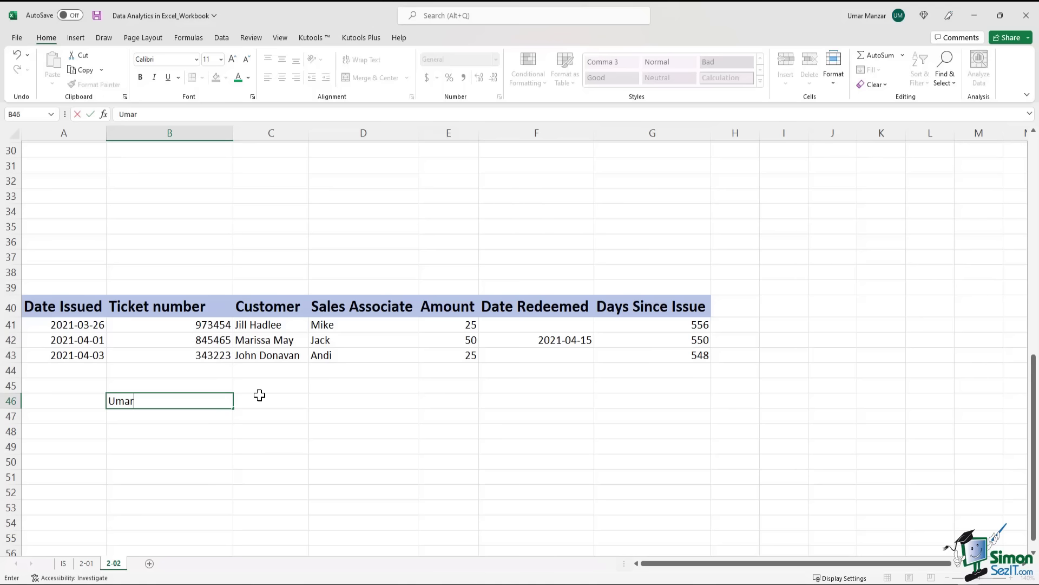
key("Return")
left_click(154, 400)
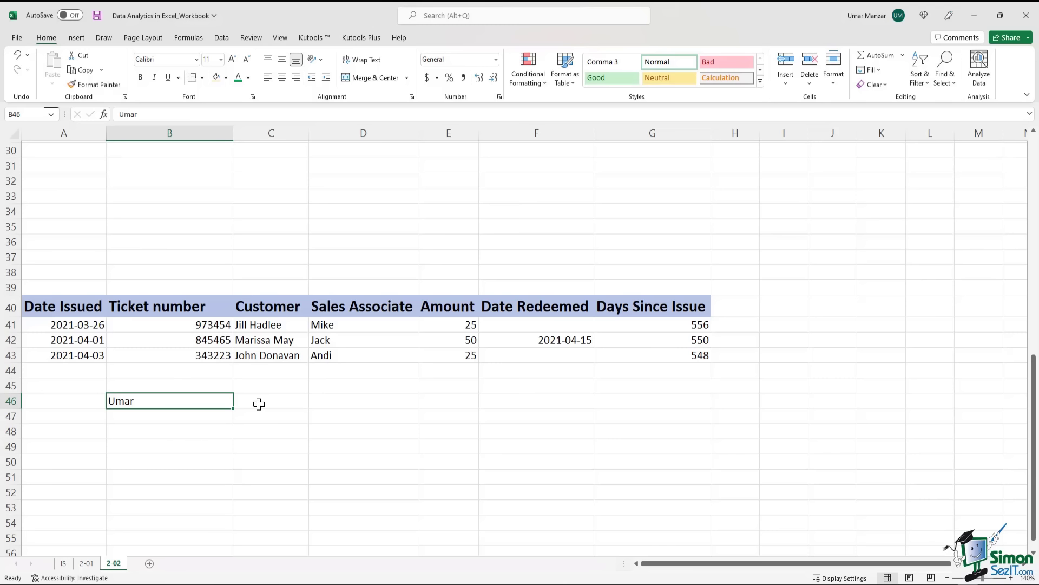
left_click(258, 403)
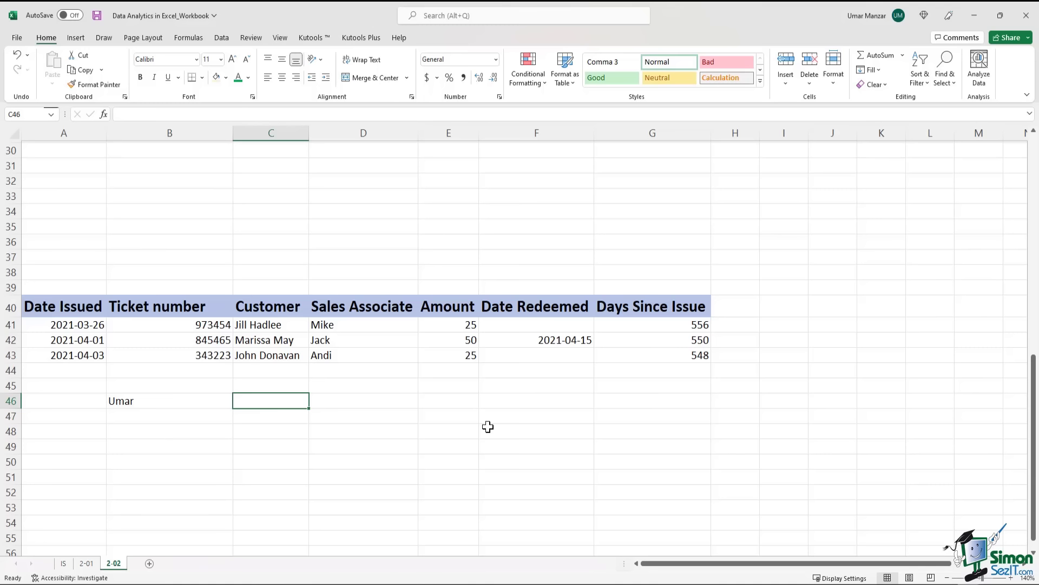
type("17")
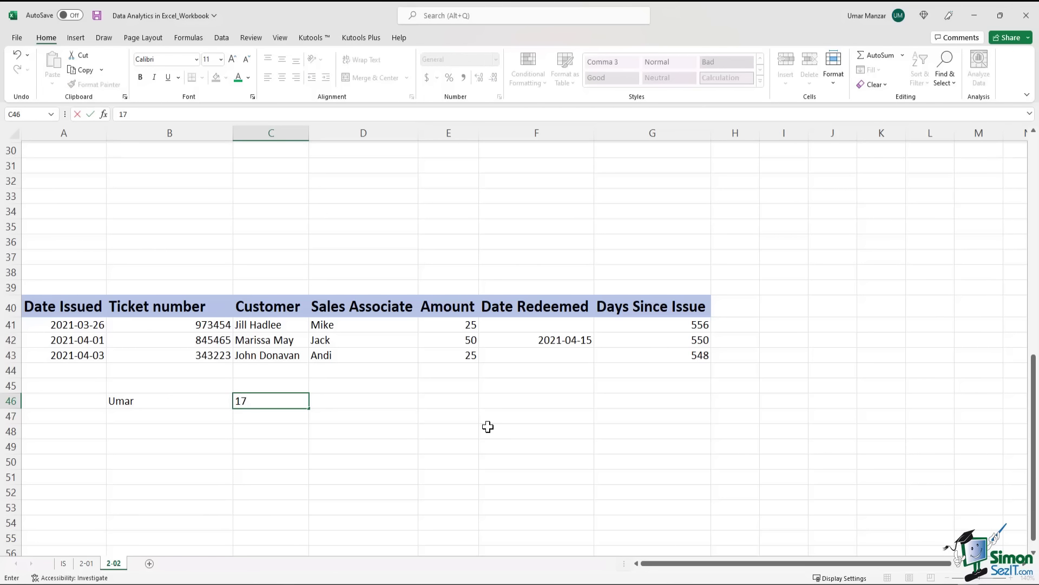
key("Return")
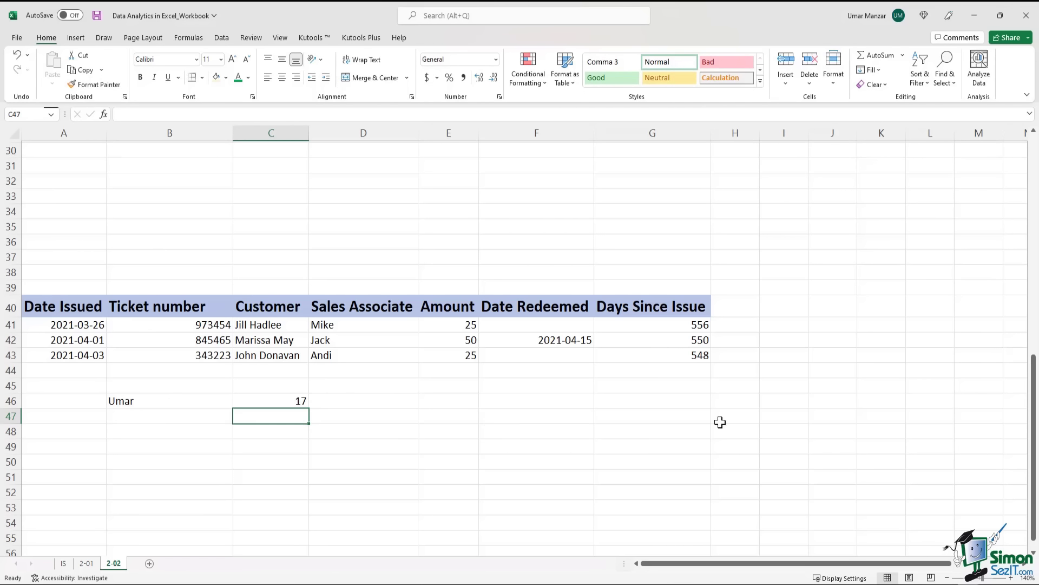
left_click_drag(265, 403, 188, 405)
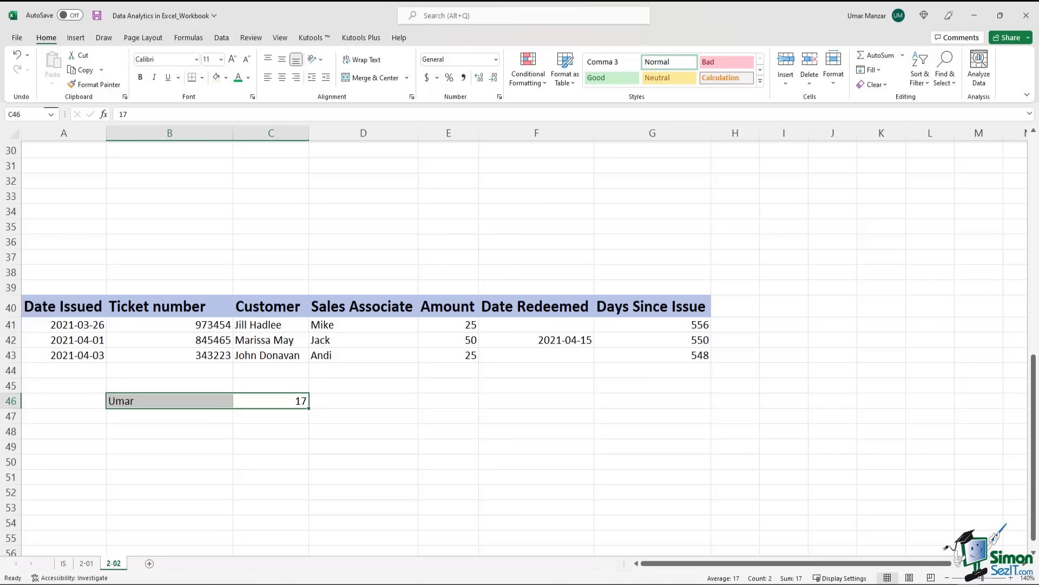
left_click(401, 382)
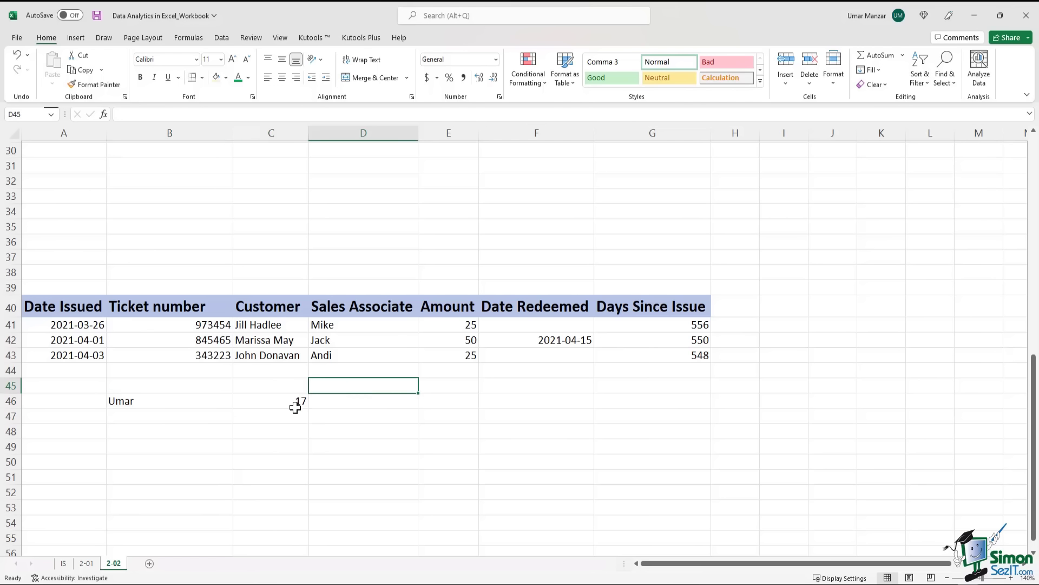
Browse the list of Financial functions and inspect the text entry in B46 and the first Date Issued value in A41
left_click(295, 406)
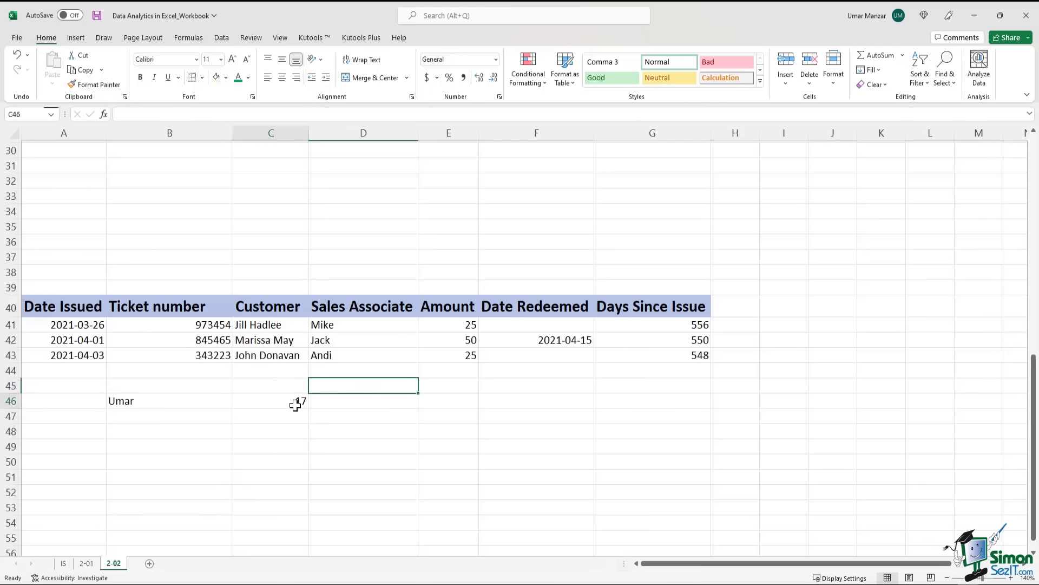
left_click(189, 38)
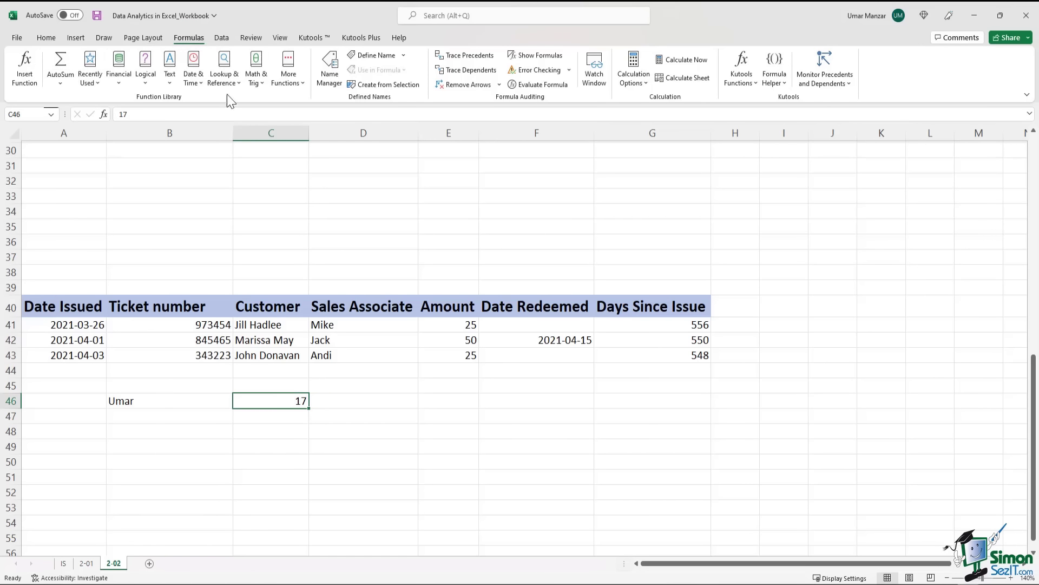
left_click(119, 81)
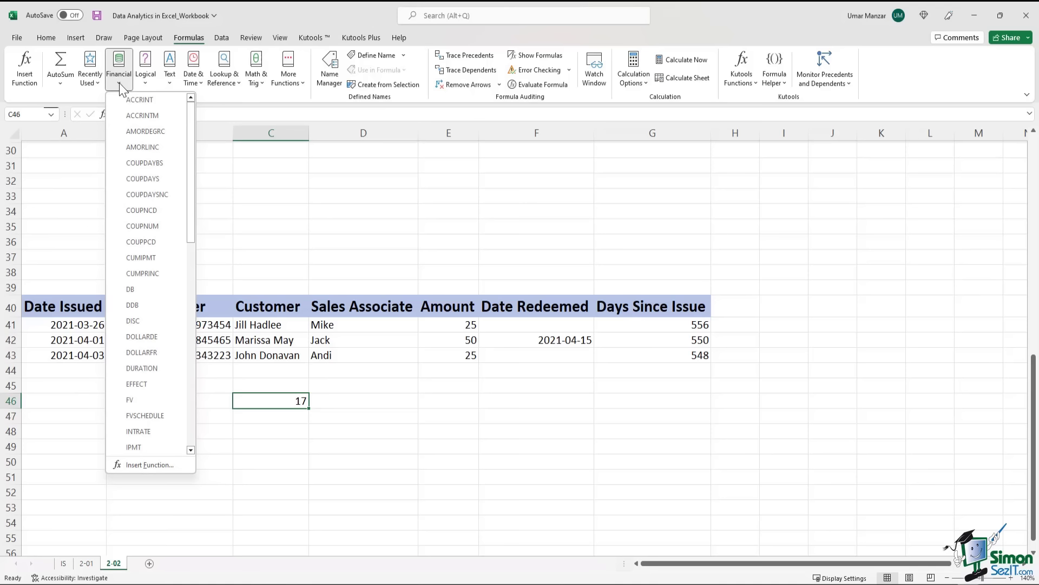
left_click_drag(187, 150, 187, 261)
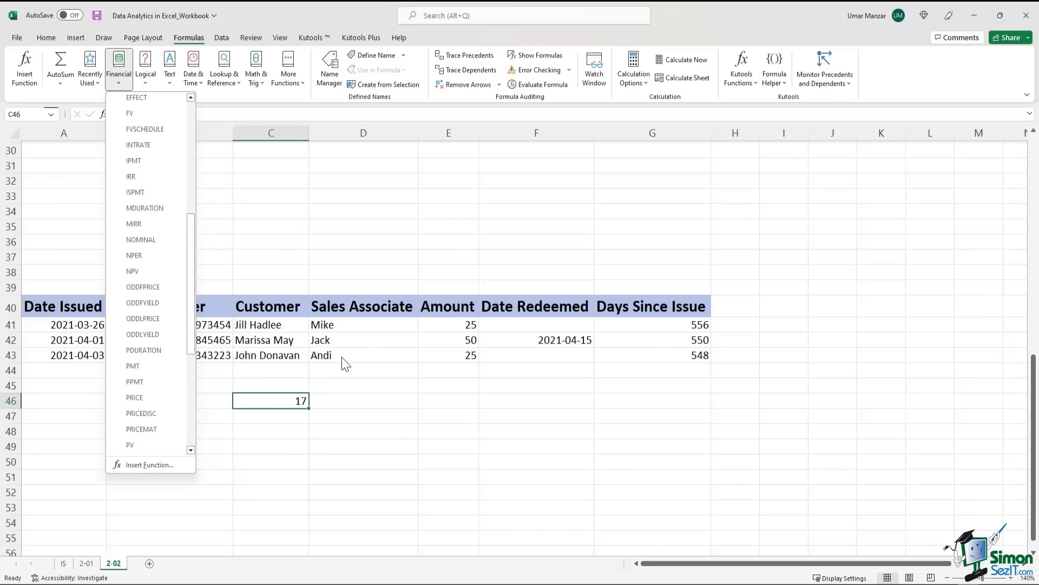
left_click(354, 373)
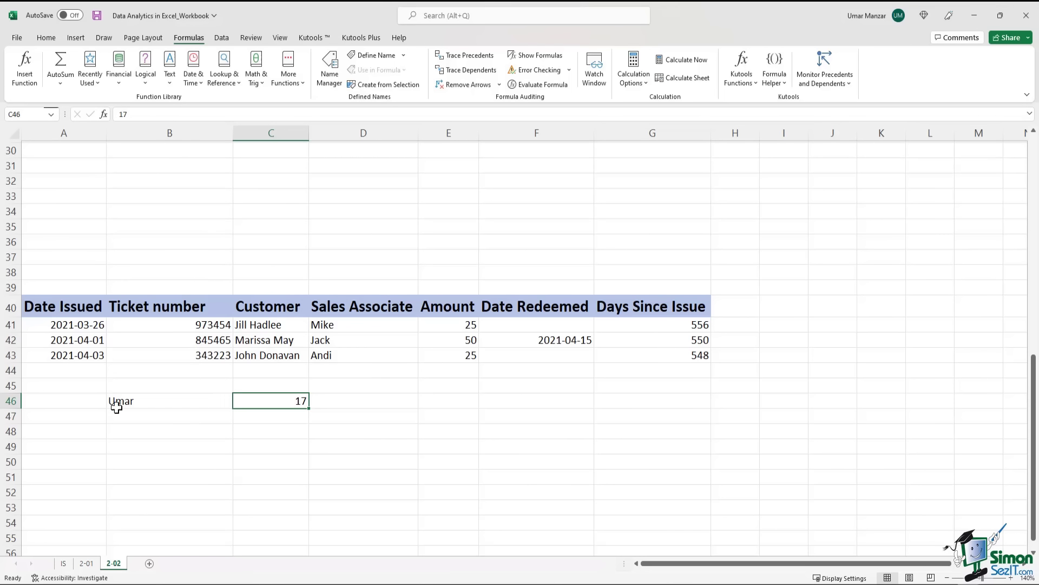
left_click(135, 405)
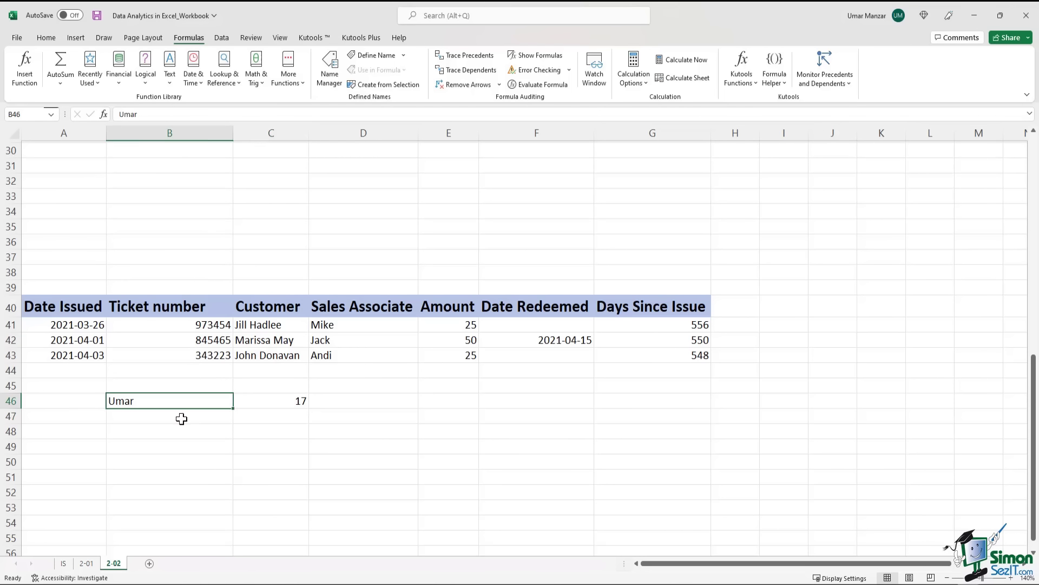
left_click(96, 324)
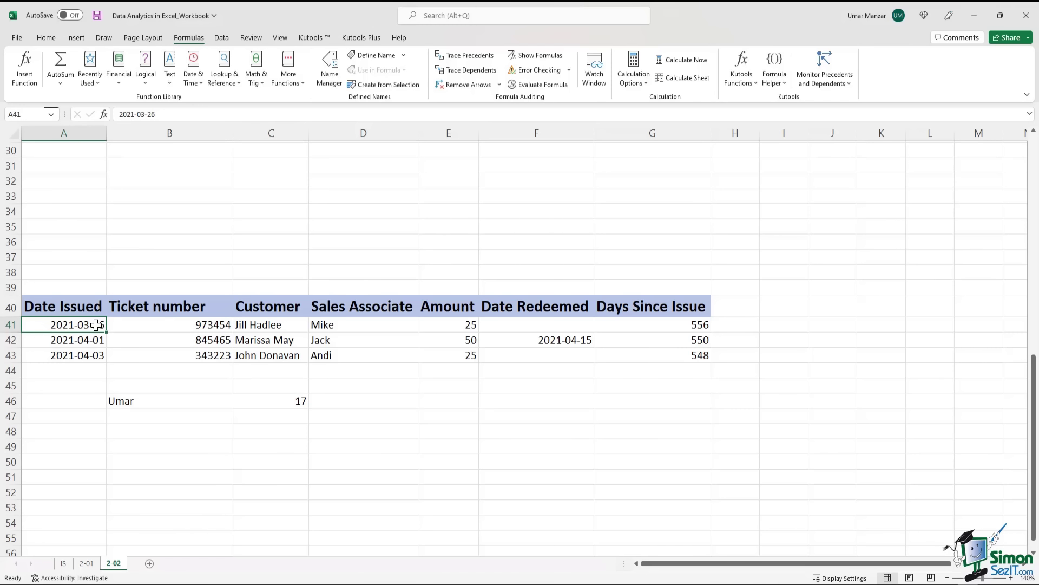
Compare the text and number entries in B46:C46 with the Date Issued values in A41:A43
left_click(187, 371)
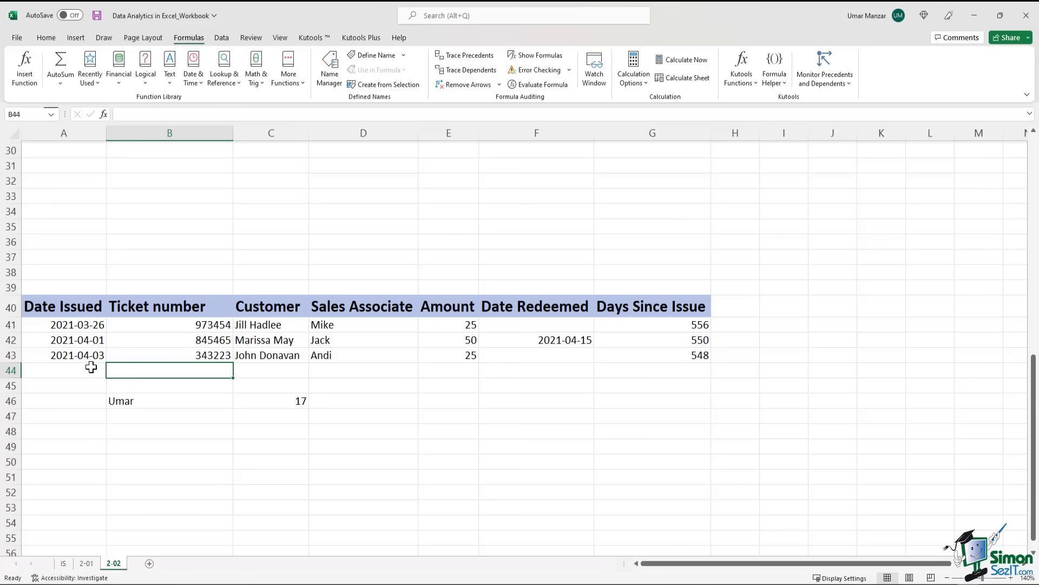
left_click_drag(144, 400, 262, 402)
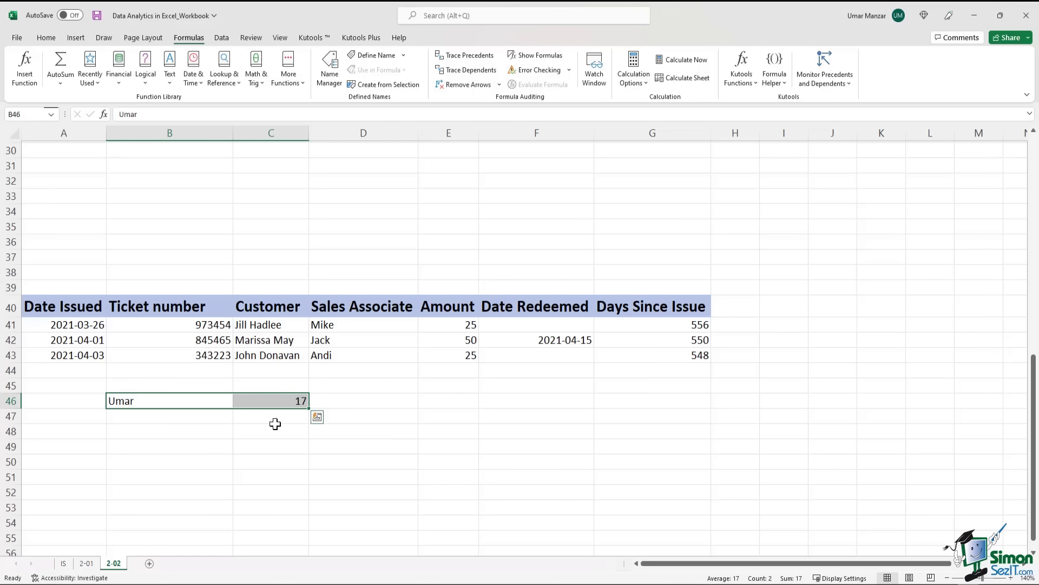
left_click_drag(80, 324, 65, 355)
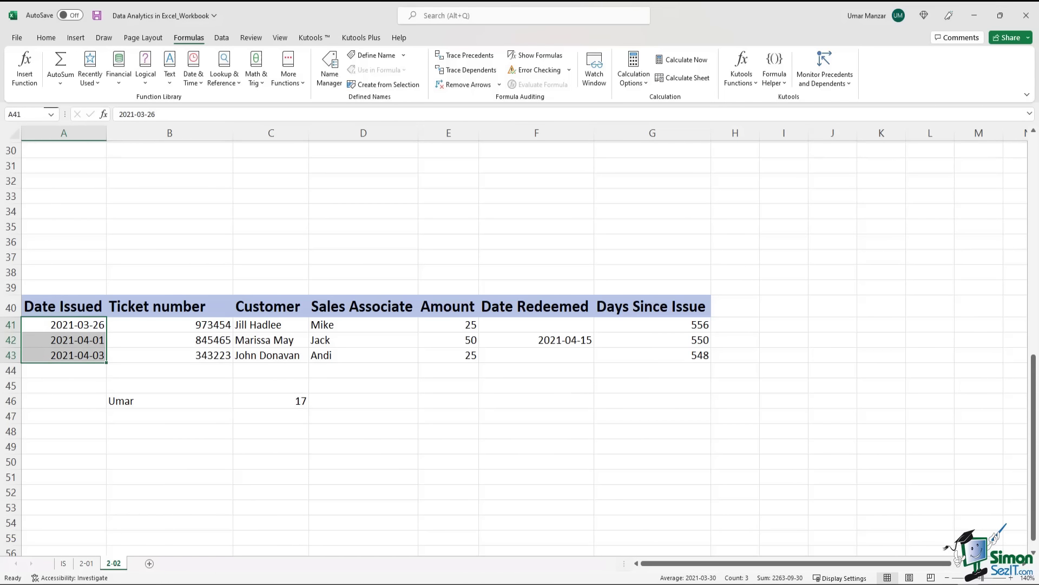
Enter the date Oct-03 in cell A48 and reselect the cell
left_click(79, 430)
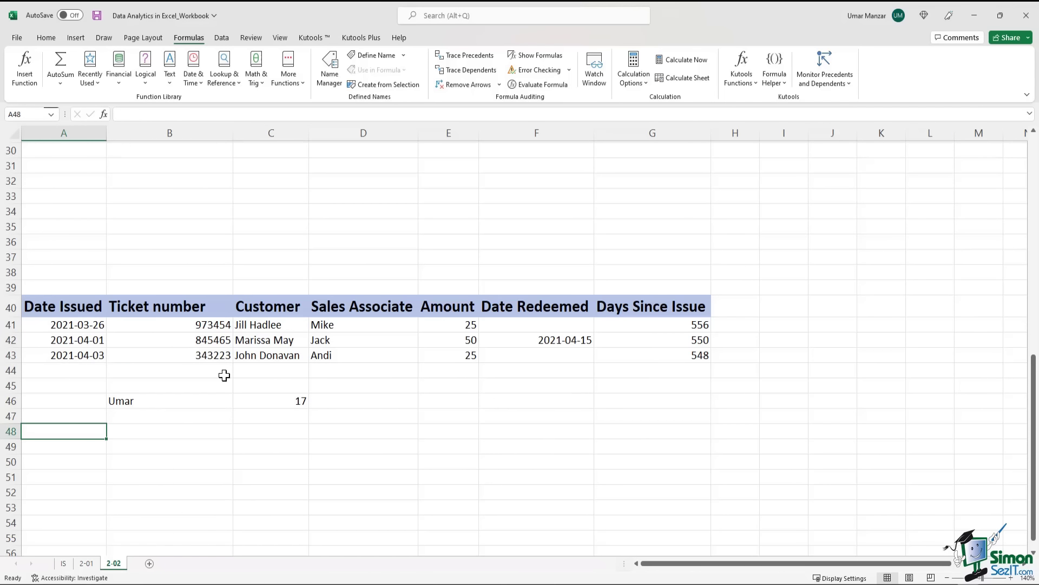
type("Oct-")
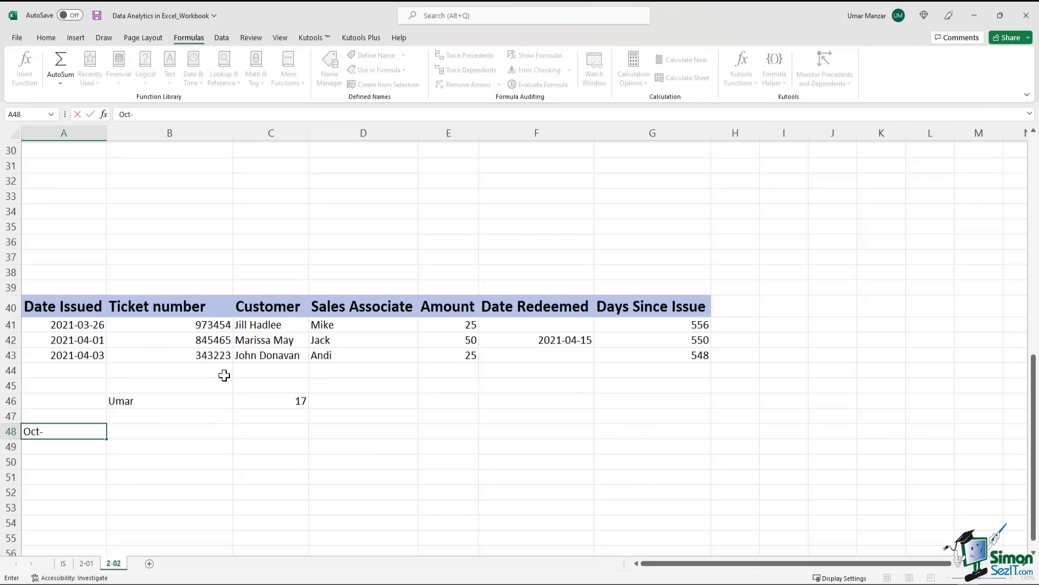
type("03")
key("Return")
key("Up")
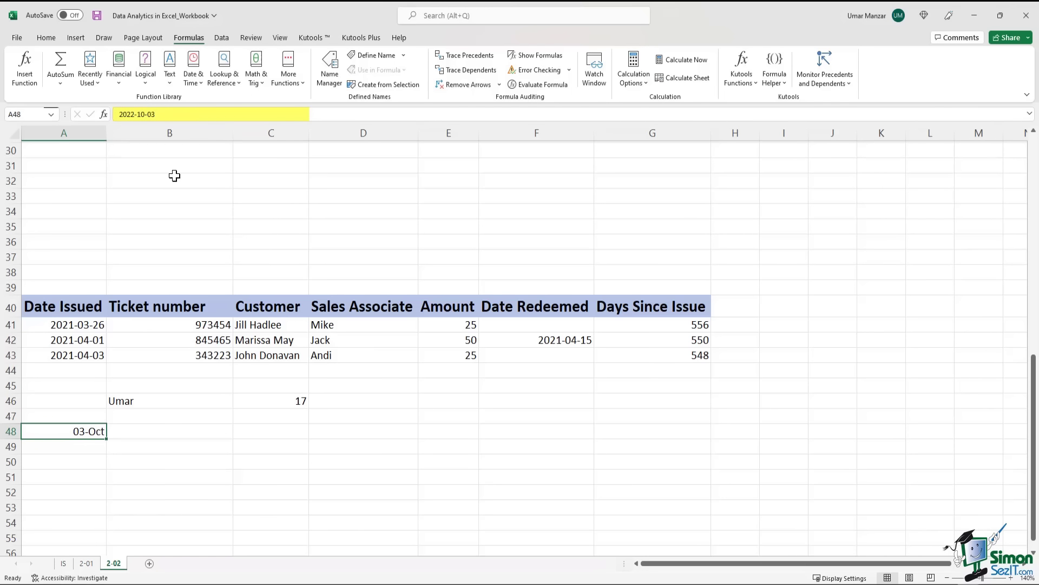
Inspect the year and day parts of the full date stored in A48, leaving it unedited
double_click(133, 115)
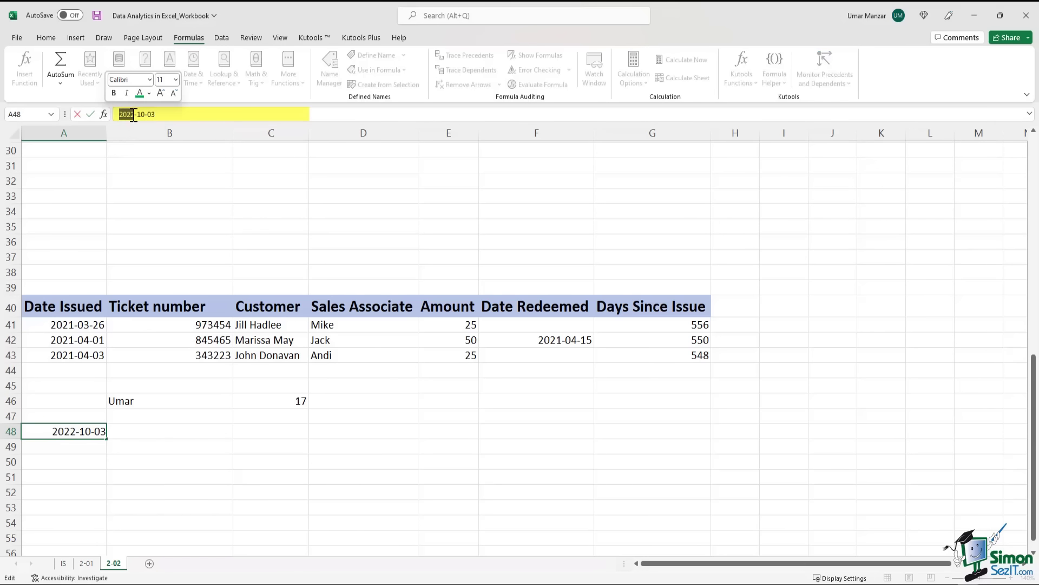
double_click(150, 114)
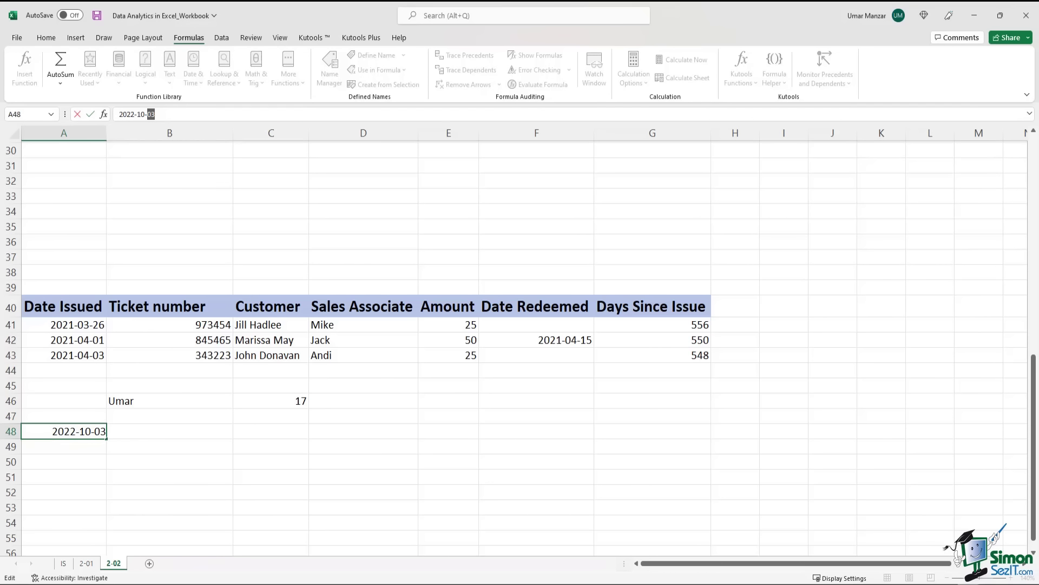
left_click(83, 449)
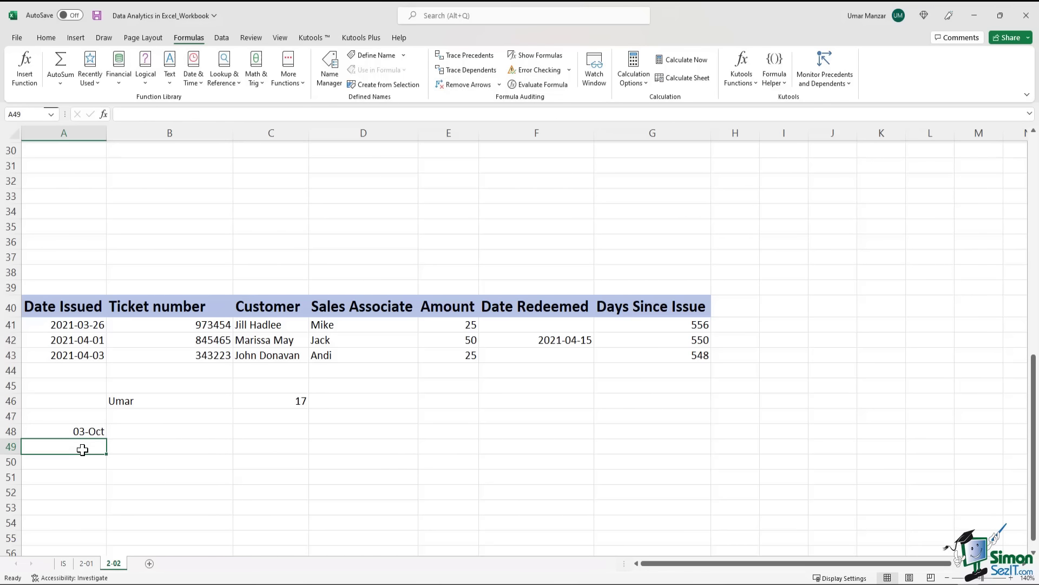
left_click(130, 490)
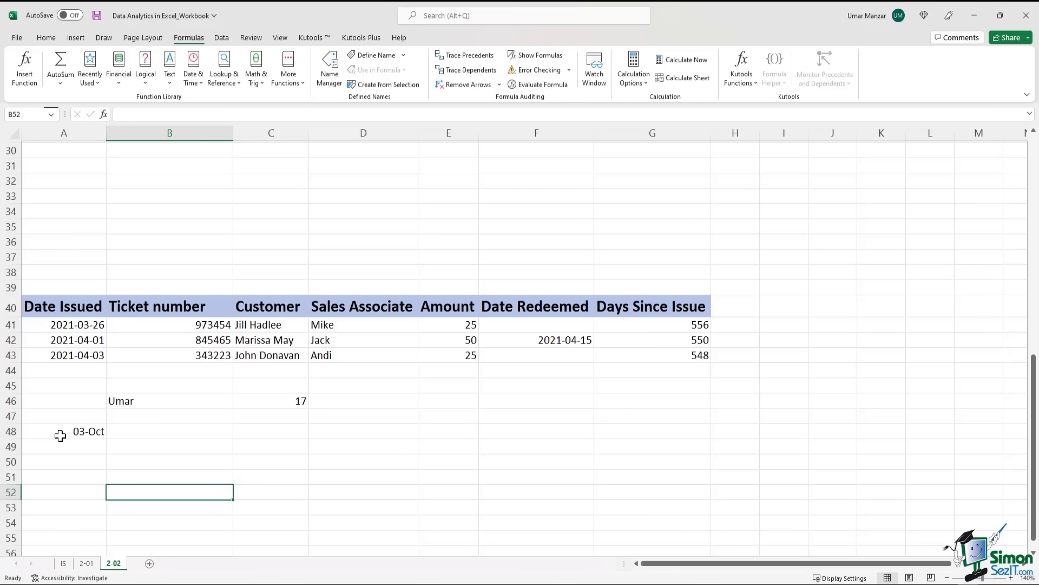
Enter the time 17:55 in cell A49 and inspect the AM/PM part of its stored value
left_click(60, 434)
left_click(69, 449)
type("1")
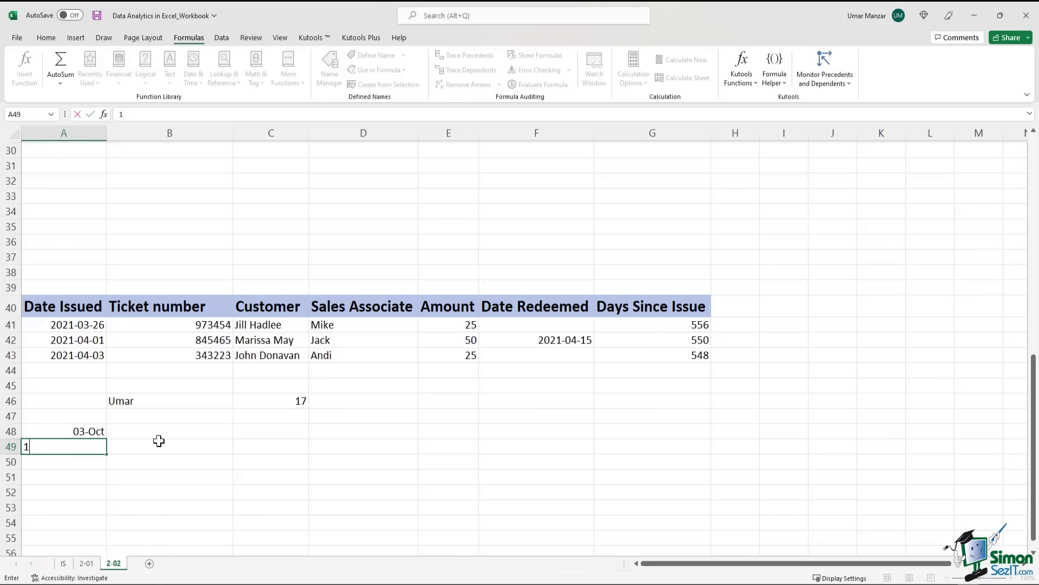
type("7:55")
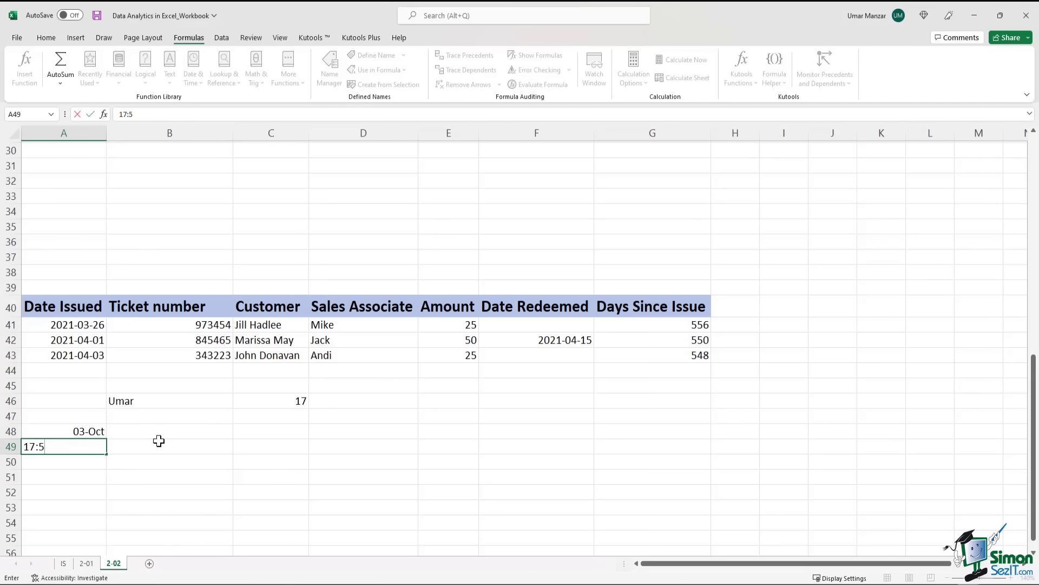
key("ctrl+Return")
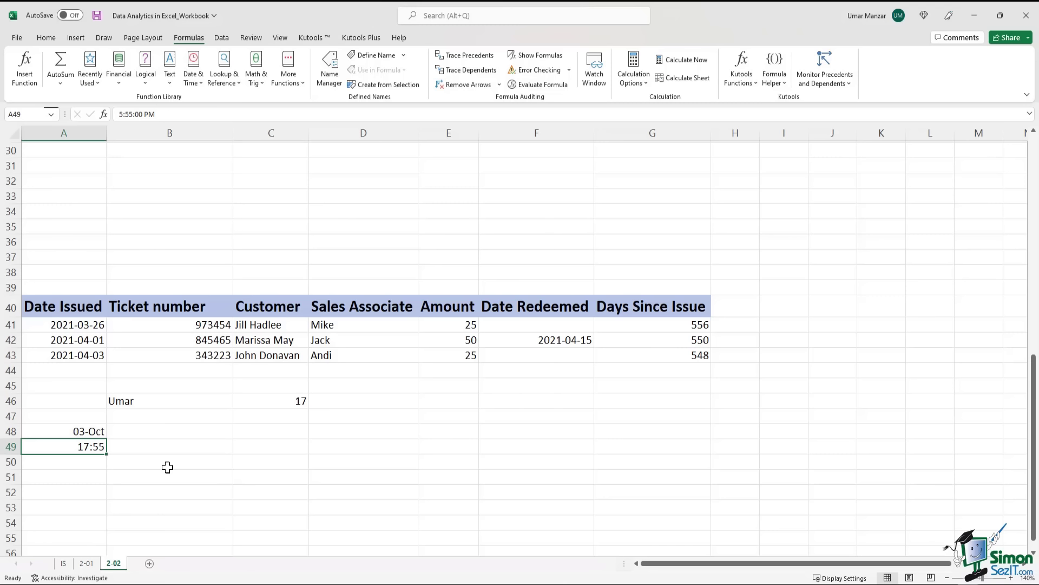
double_click(168, 116)
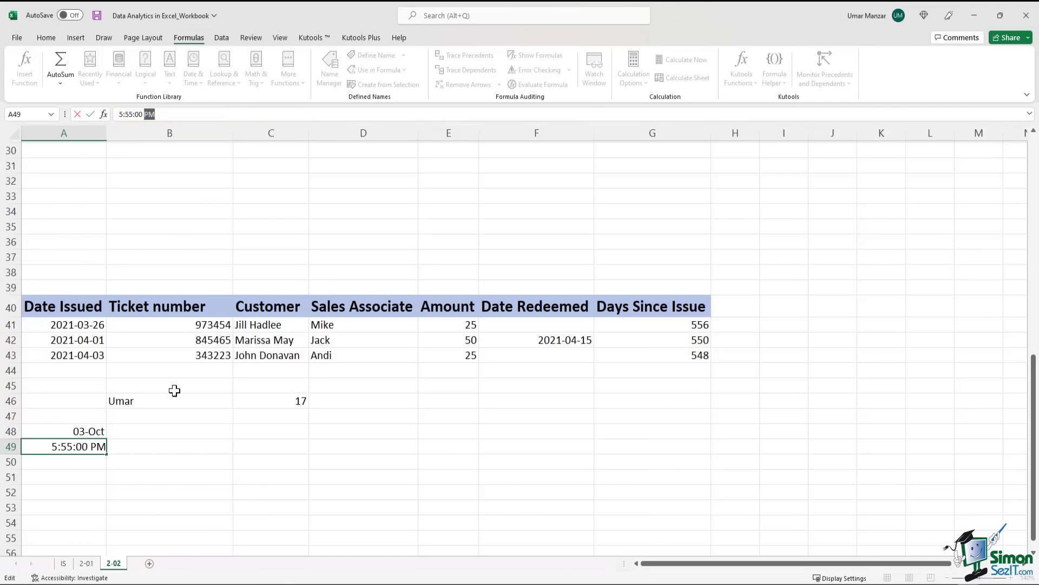
left_click(172, 387)
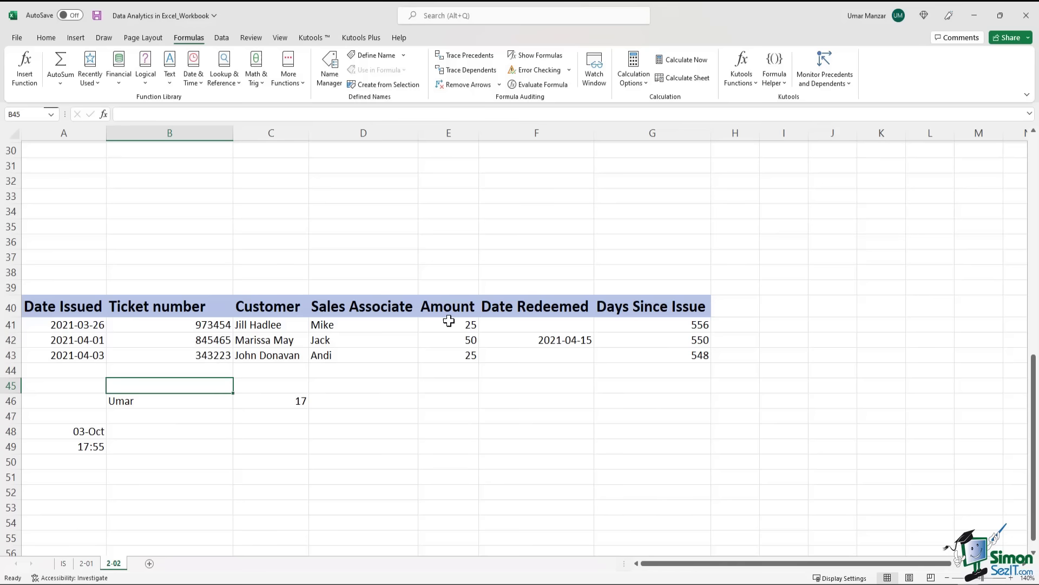
Apply the Currency number format to the Amount values in E41:E43
left_click_drag(449, 321, 454, 355)
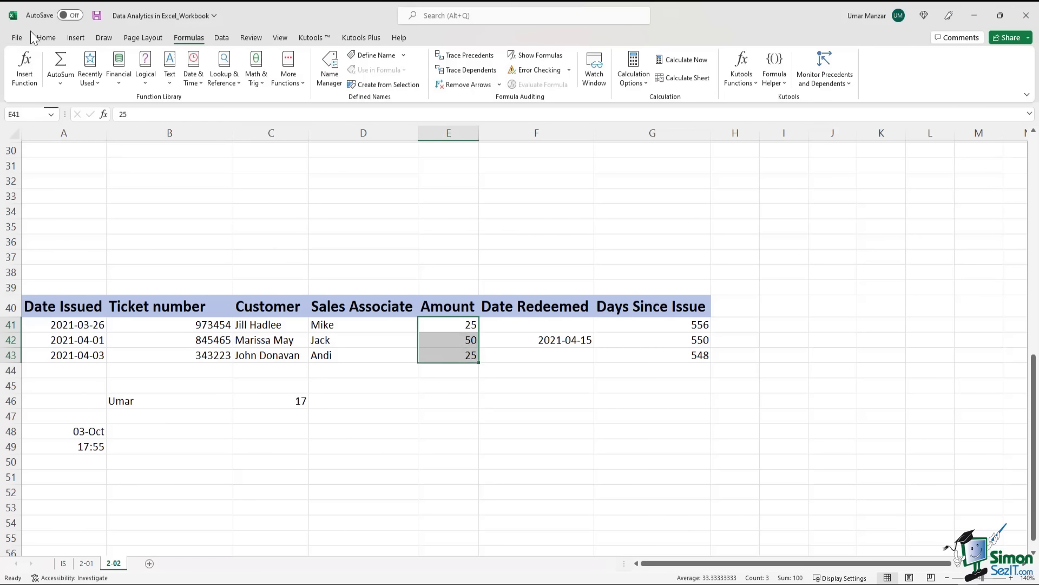
left_click(45, 37)
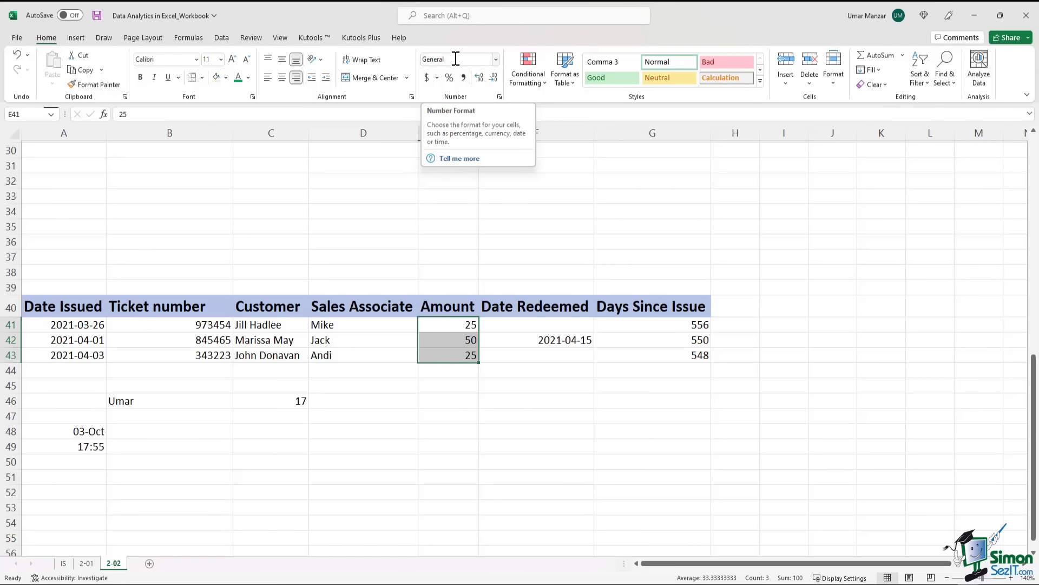
left_click(496, 60)
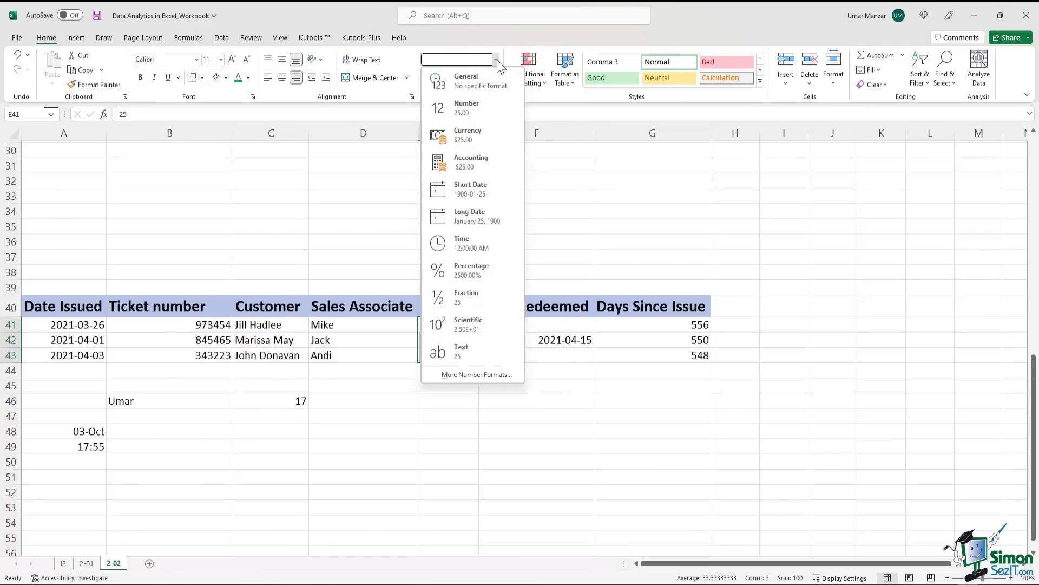
left_click(476, 142)
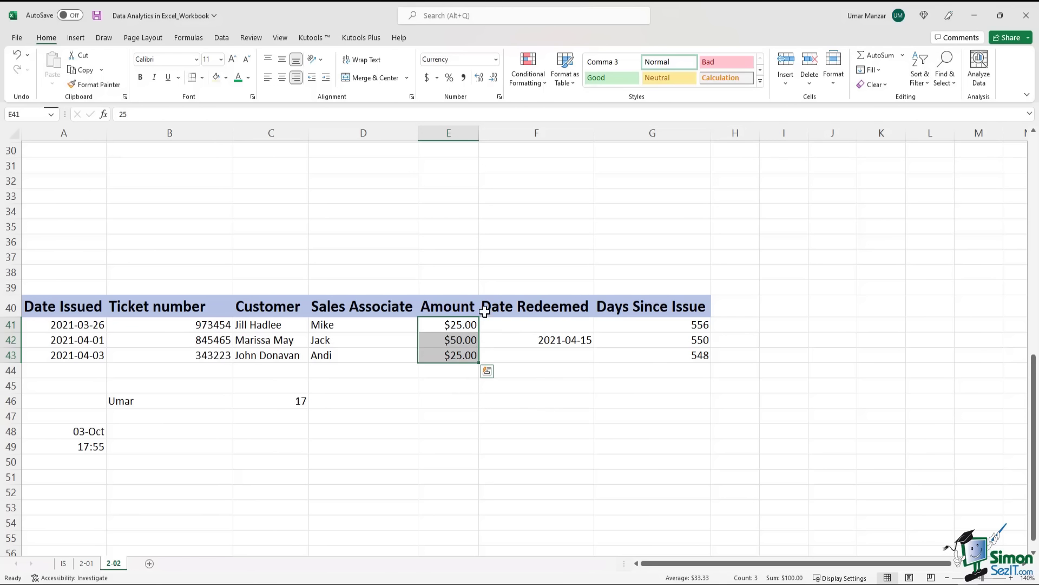
Increase the Amount values in E41:E43 to five decimal places
left_click(482, 85)
left_click(482, 86)
left_click(482, 86)
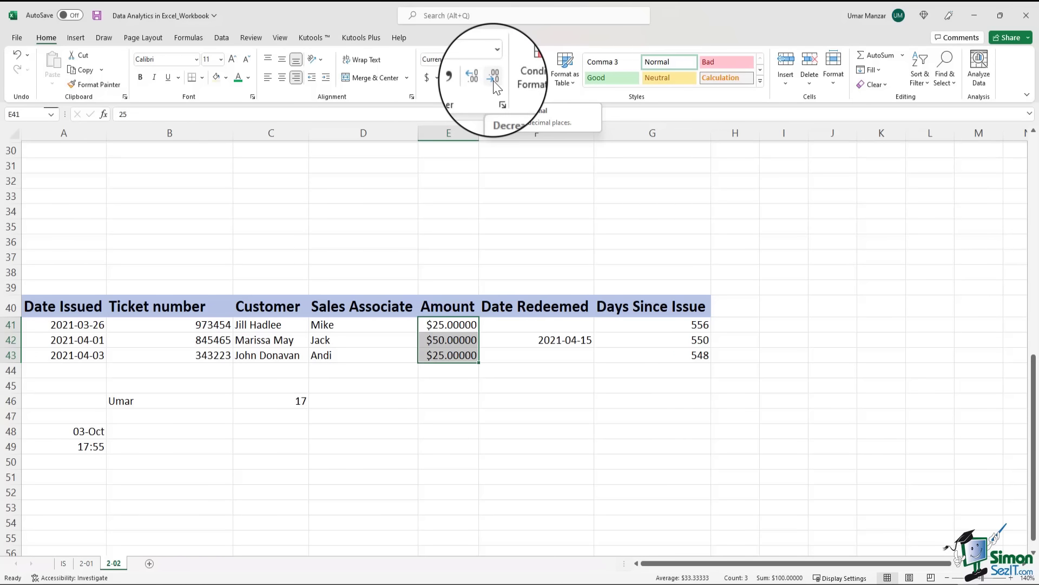
Reduce the Amount values in E41:E43 to zero decimal places
left_click(495, 82)
left_click(494, 82)
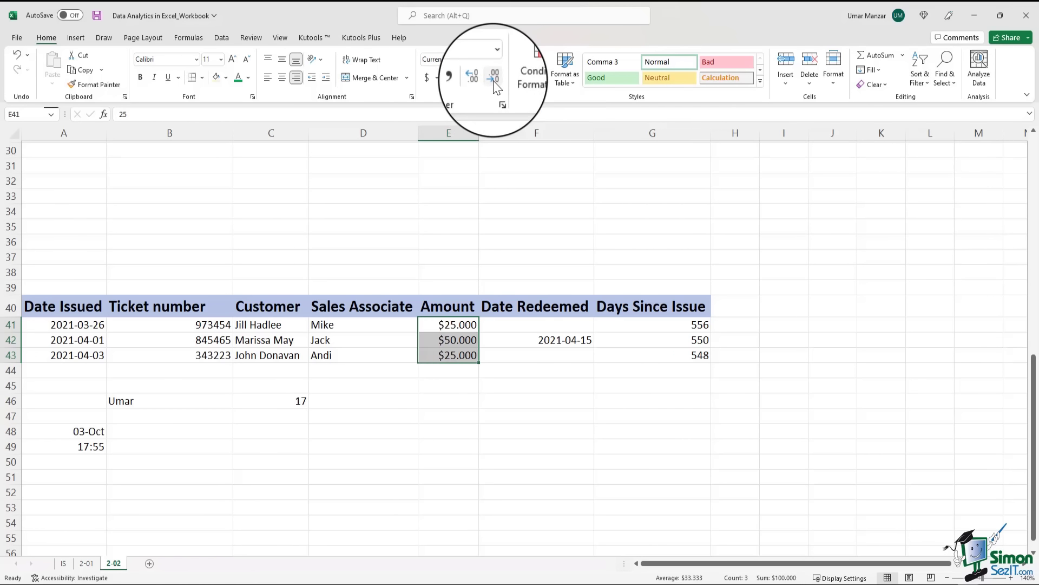
left_click(494, 82)
left_click(494, 82)
left_click(494, 82)
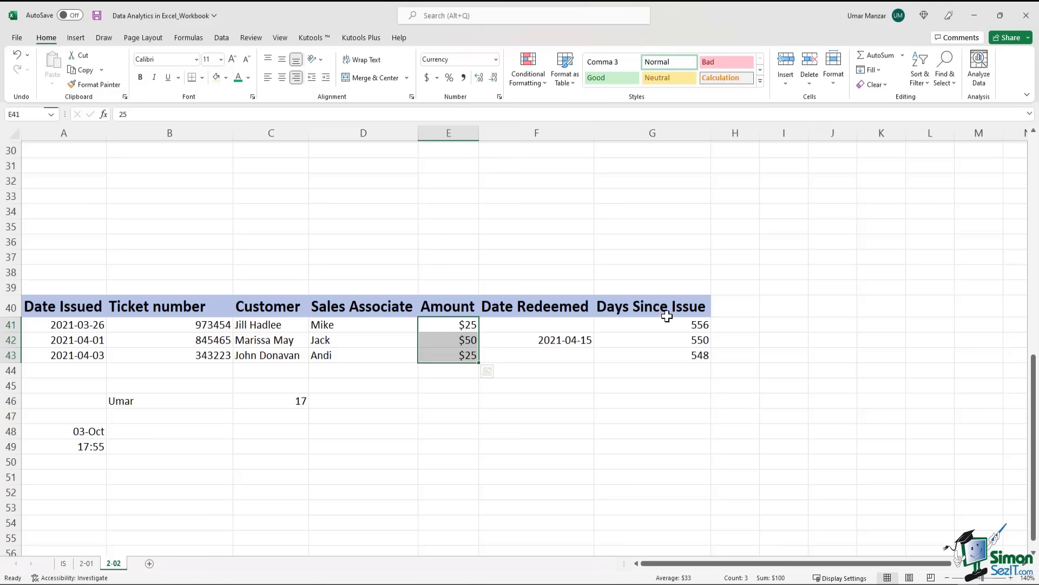
Examine the formulas of the Days Since Issue values in G41:G43
left_click_drag(666, 307, 668, 349)
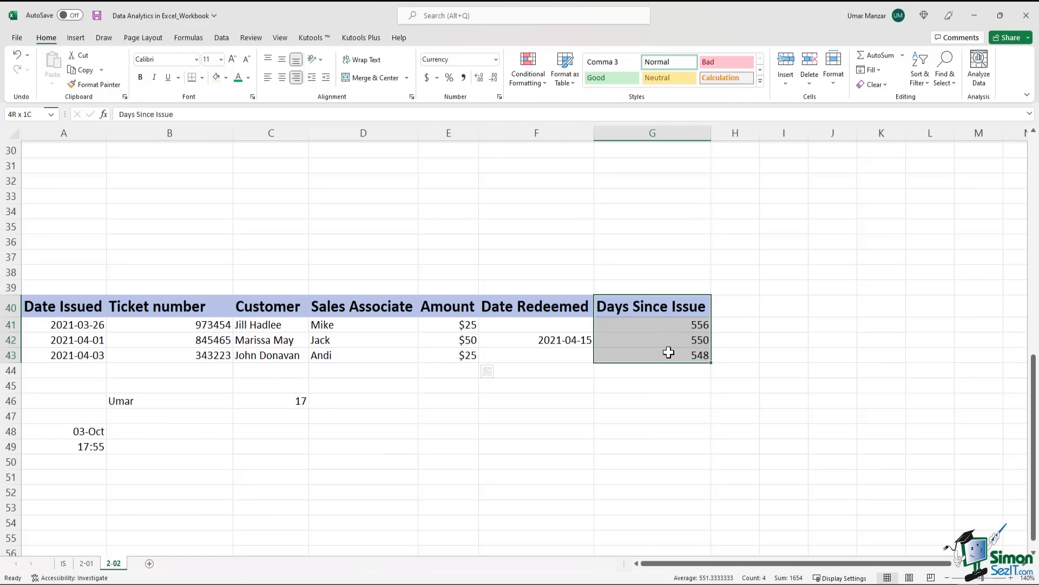
left_click(673, 323)
left_click(675, 339)
left_click(679, 355)
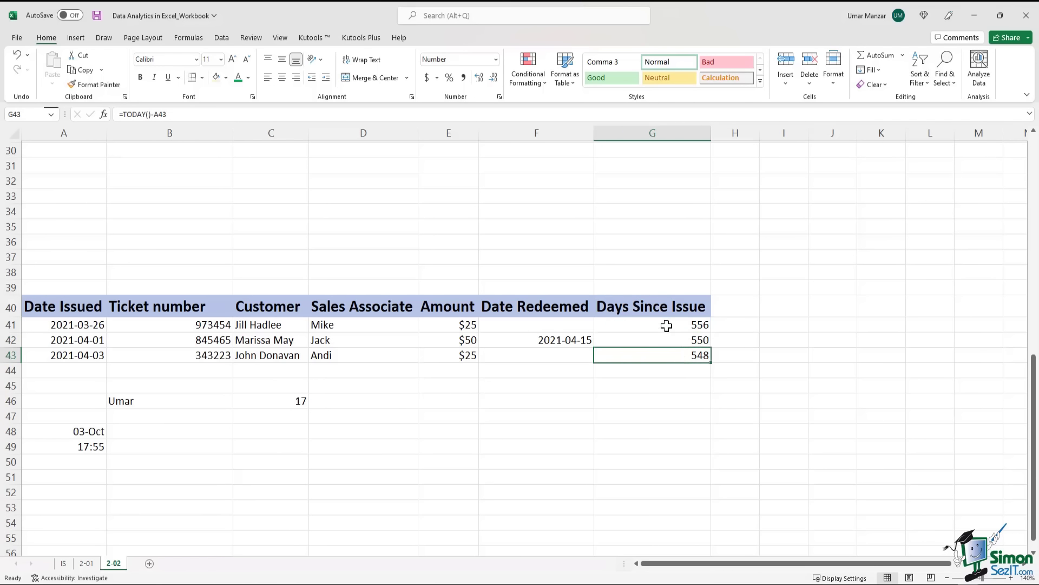
left_click(666, 324)
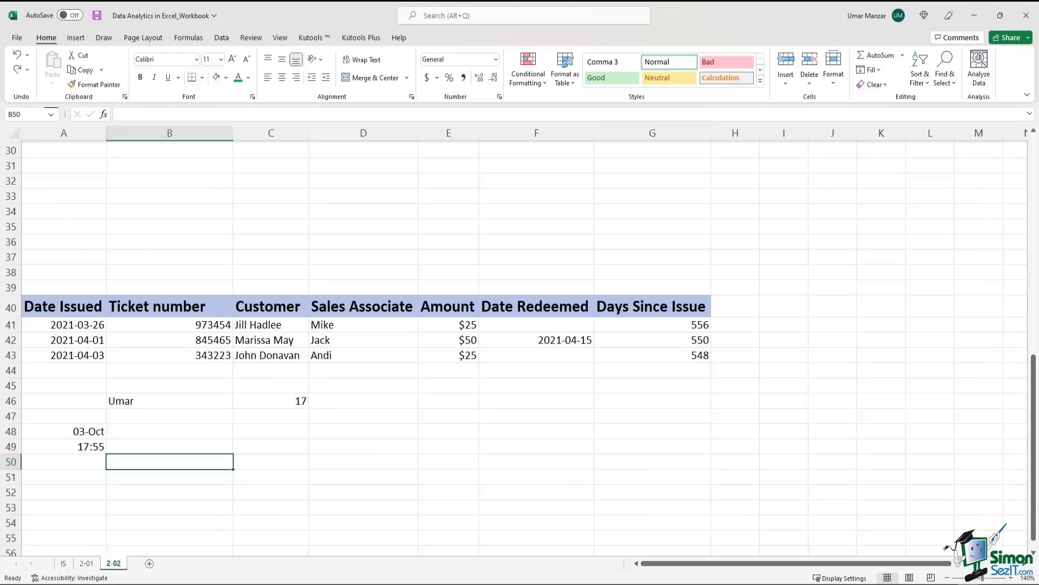
Enter the time 3:55PM, without a space, in cell B50
type("3:5")
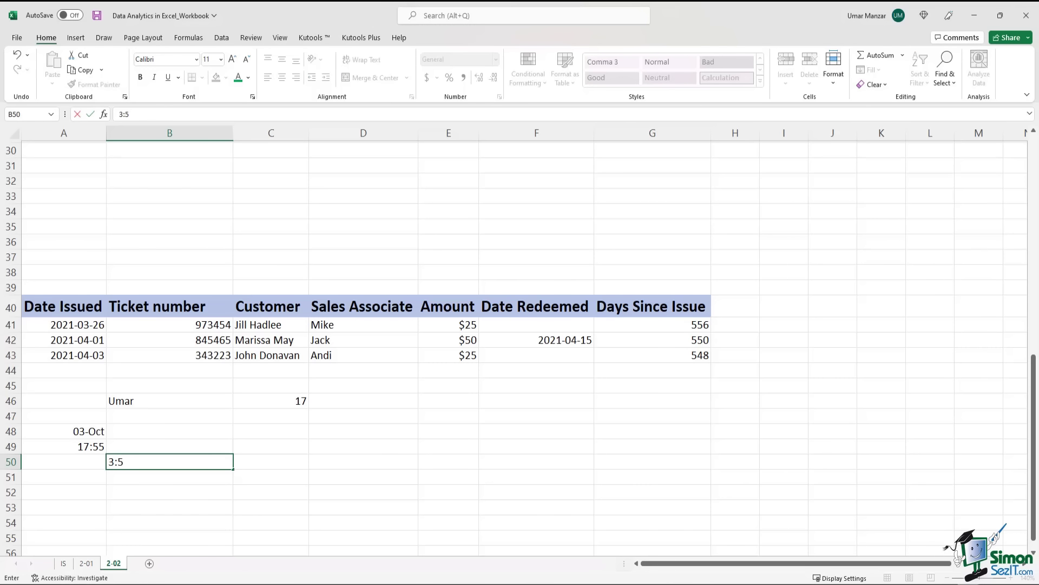
type("5PM")
key("Return")
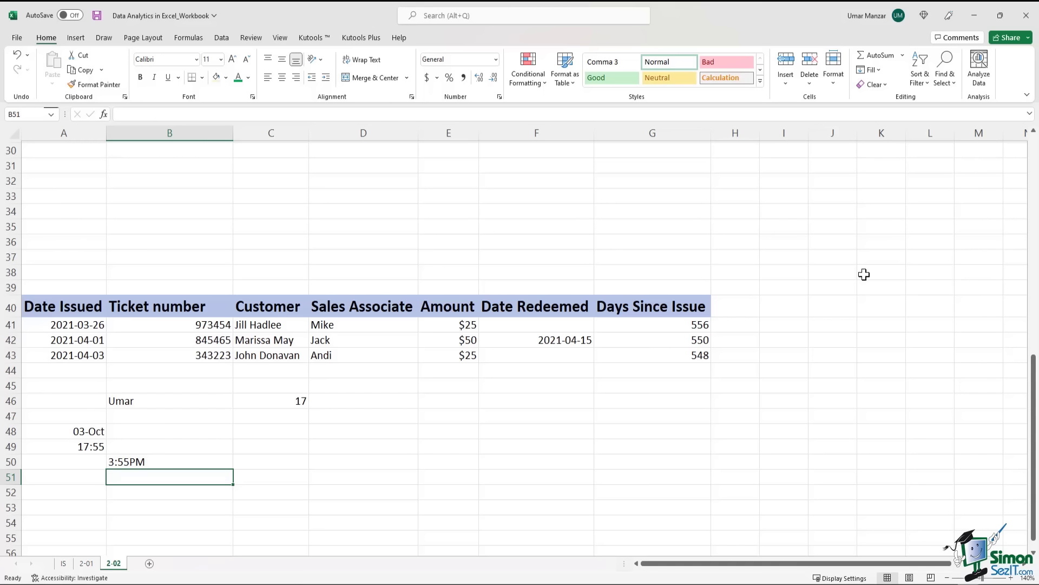
Correct the time in B50 to 3:55 PM by adding a space before PM, and reselect the cell
left_click(162, 461)
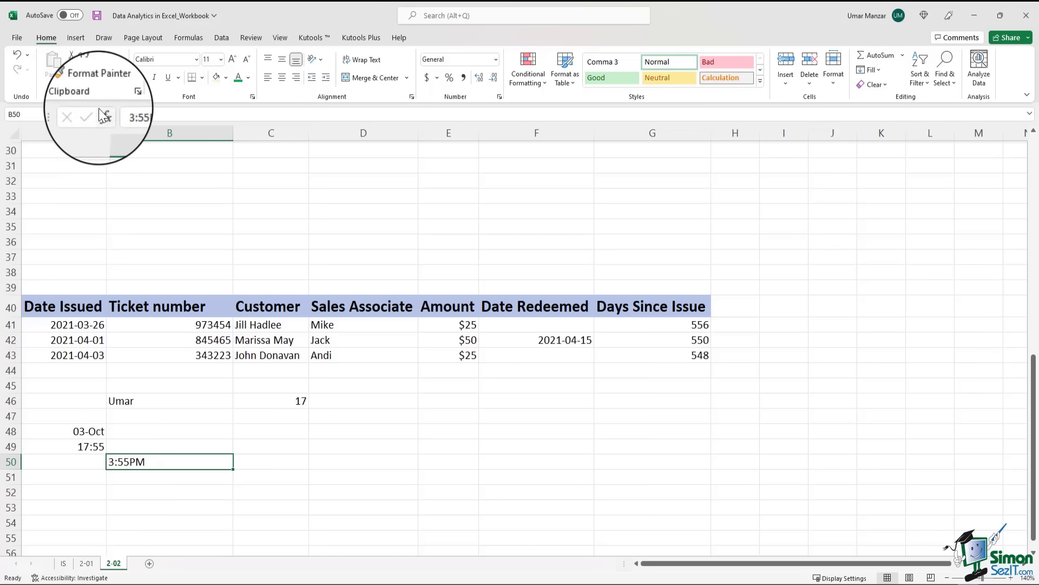
left_click(133, 114)
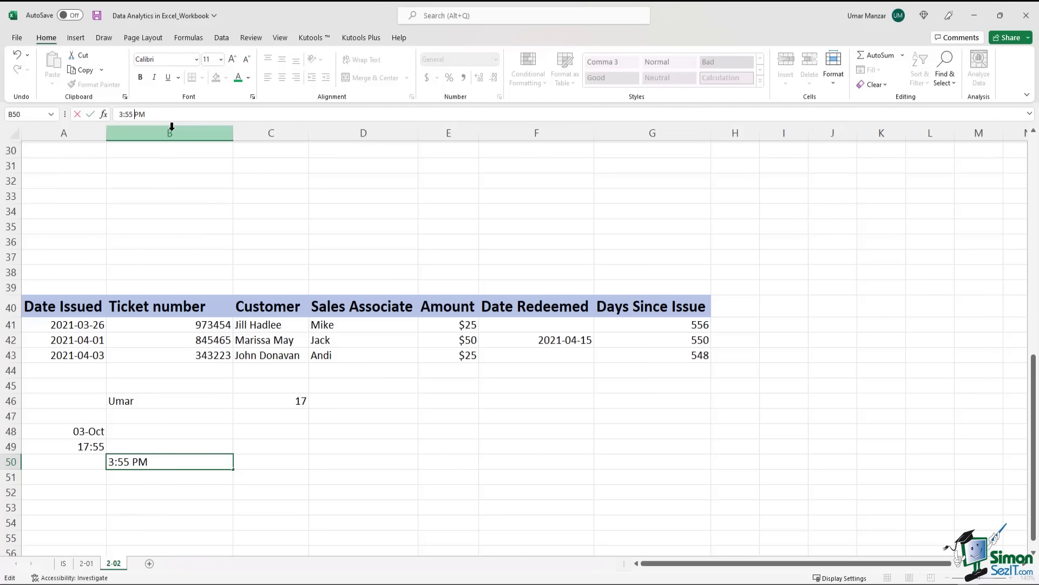
key("Return")
left_click(191, 459)
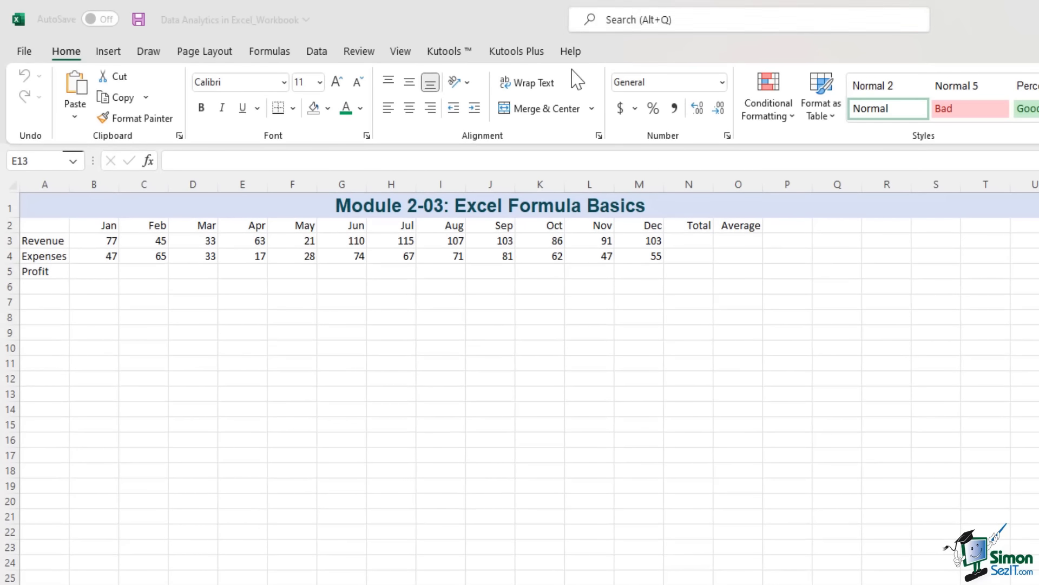
Calculate the January profit in B5 by subtracting expenses from revenue with the formula =B3-B4
left_click_drag(48, 271, 633, 275)
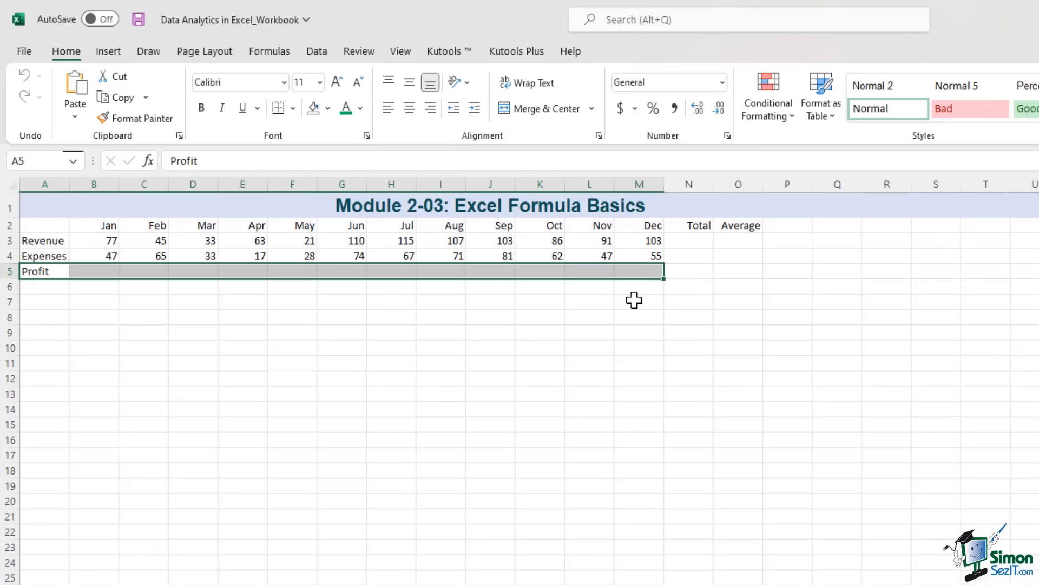
left_click(105, 274)
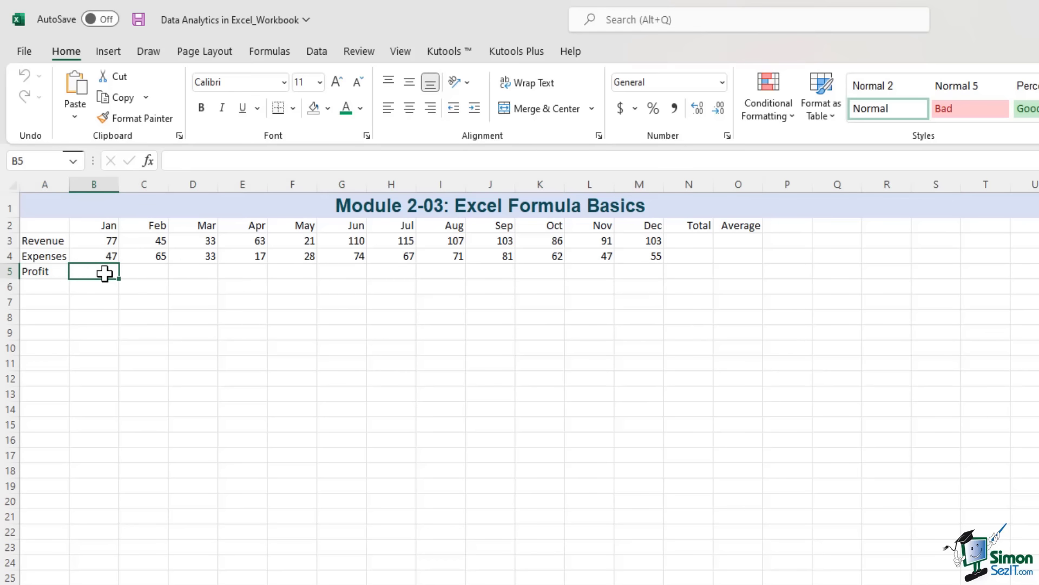
left_click(181, 161)
type("=")
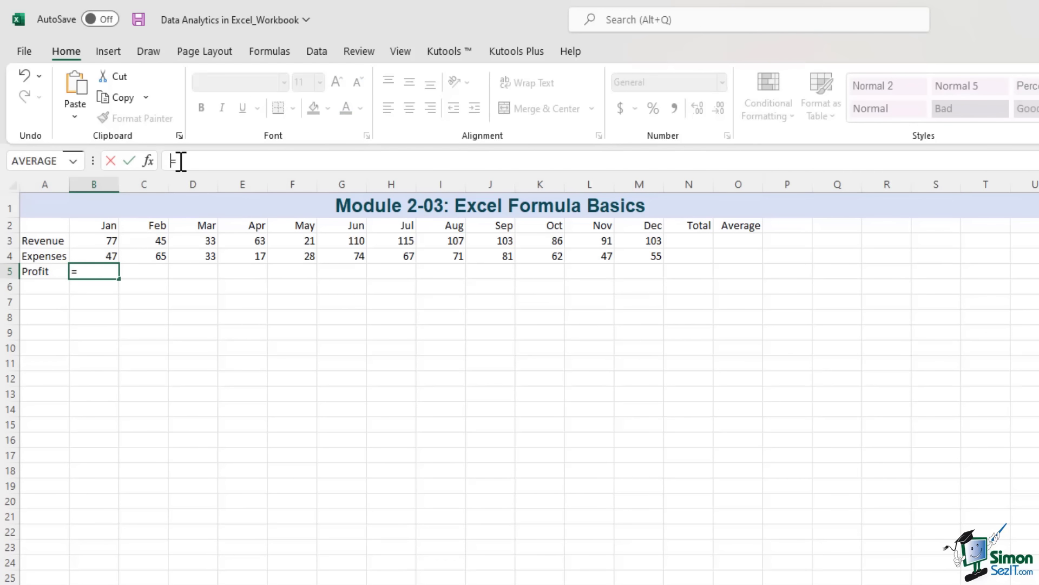
left_click(108, 241)
key("BackSpace")
key("BackSpace")
key("BackSpace")
left_click(89, 239)
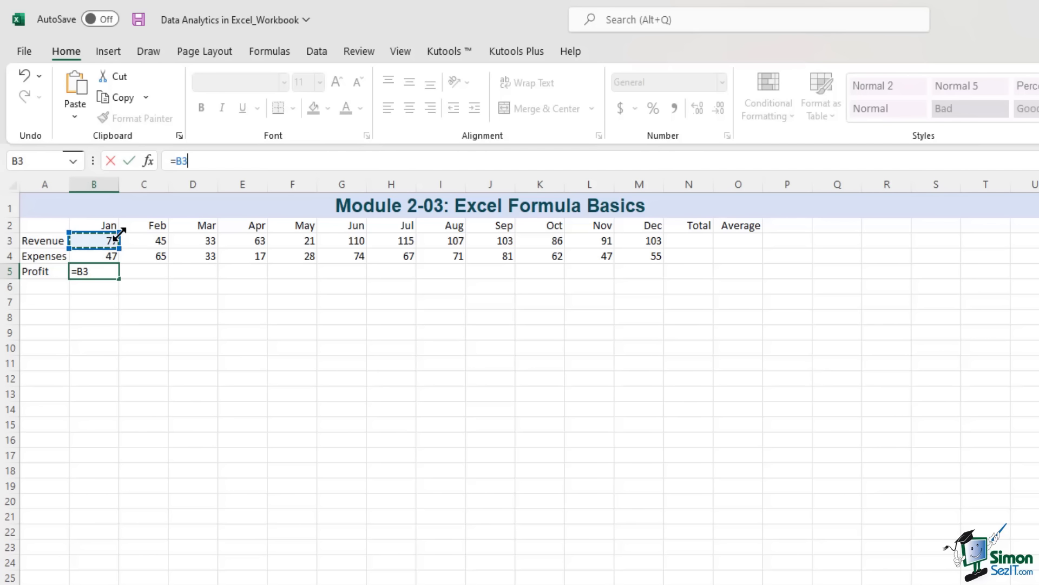
type("-")
left_click(105, 256)
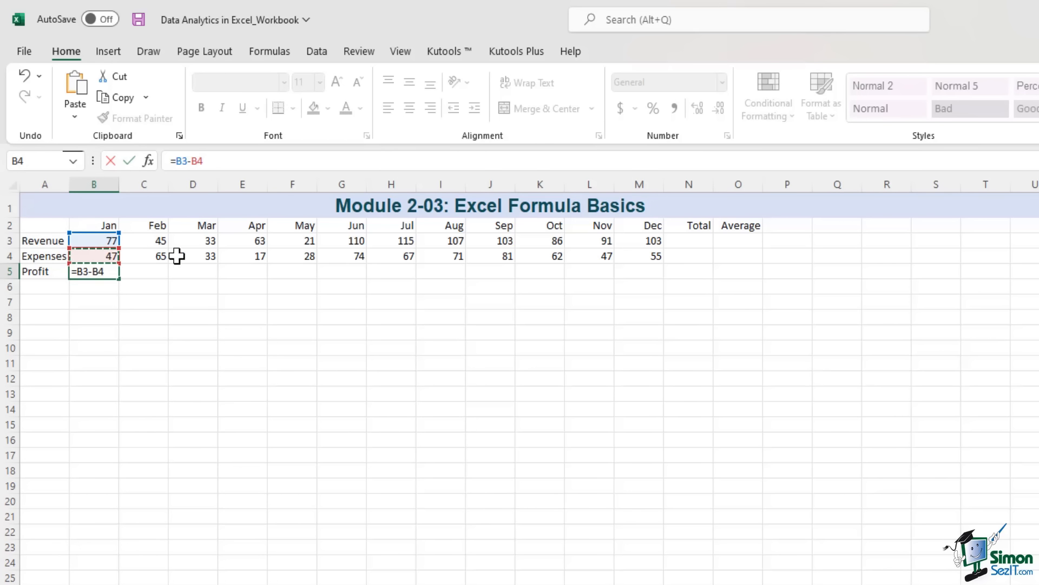
key("Return")
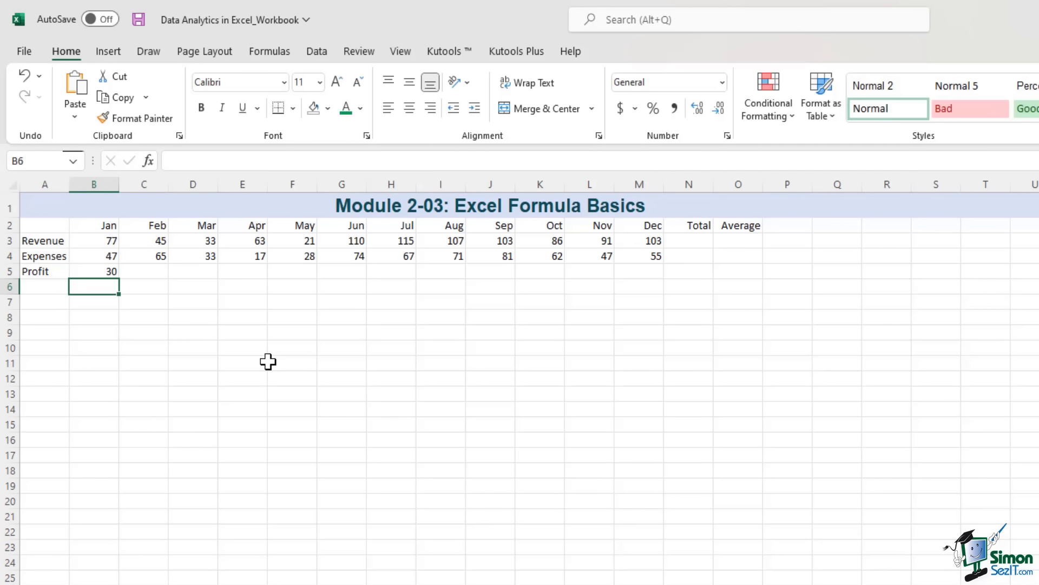
Examine the cell references in the January profit formula in B5, leaving the cell selected
left_click(93, 272)
left_click(222, 164)
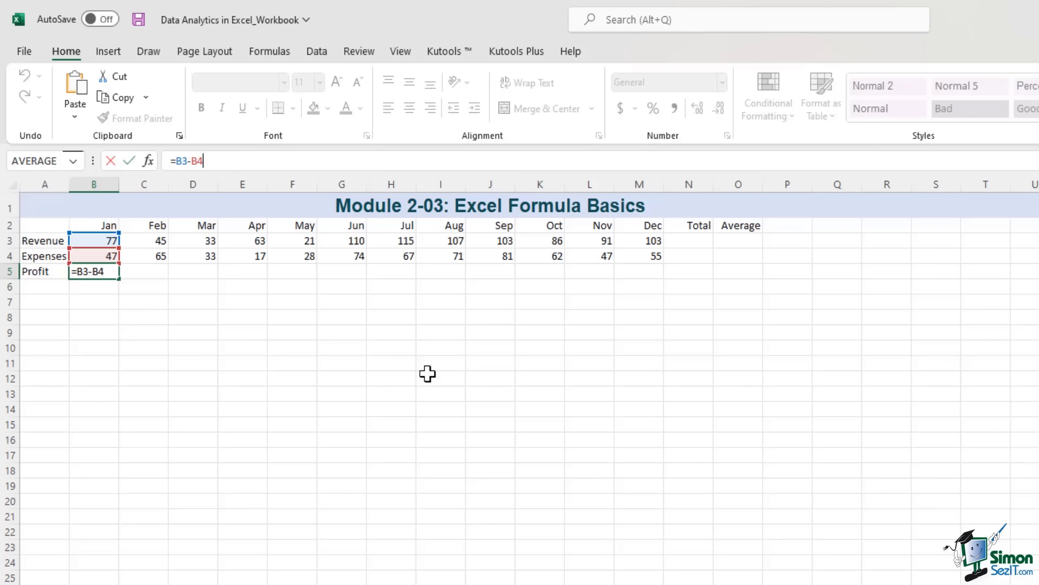
key("Return")
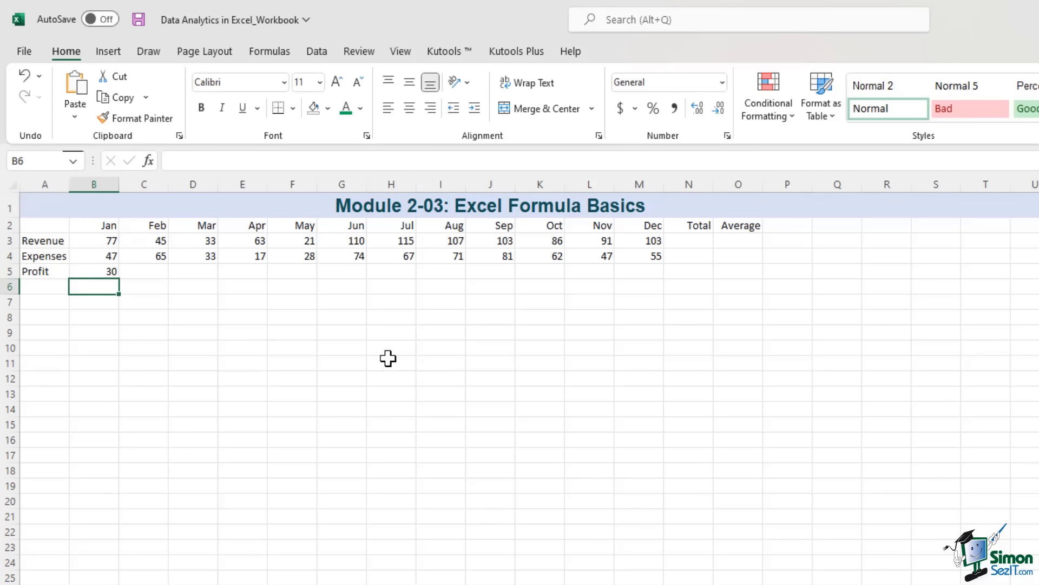
left_click(104, 271)
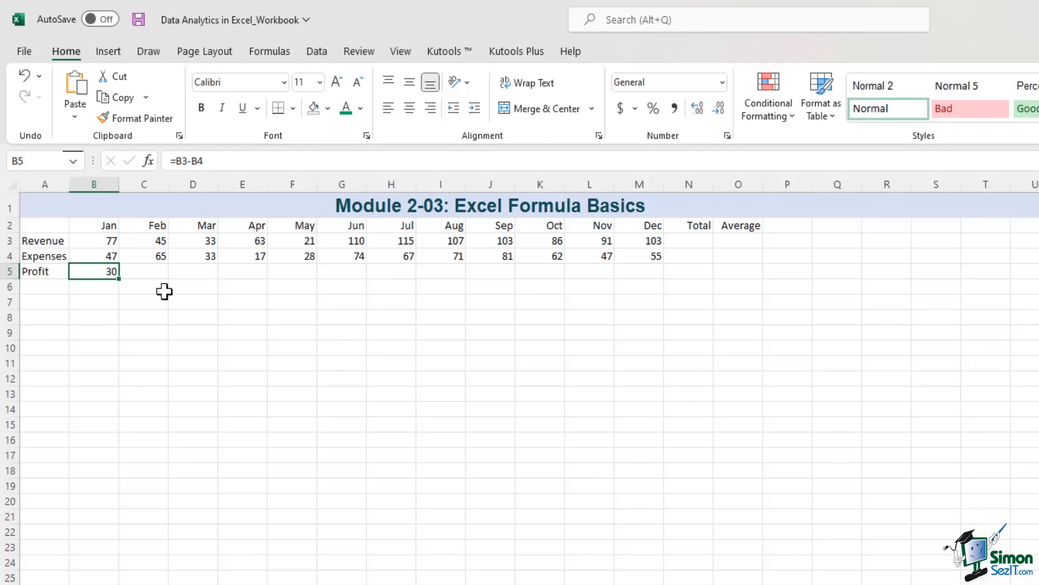
Delete the January profit formula from B5 and return to the empty cell
key("Delete")
key("Down")
key("Up")
key("Up")
key("Up")
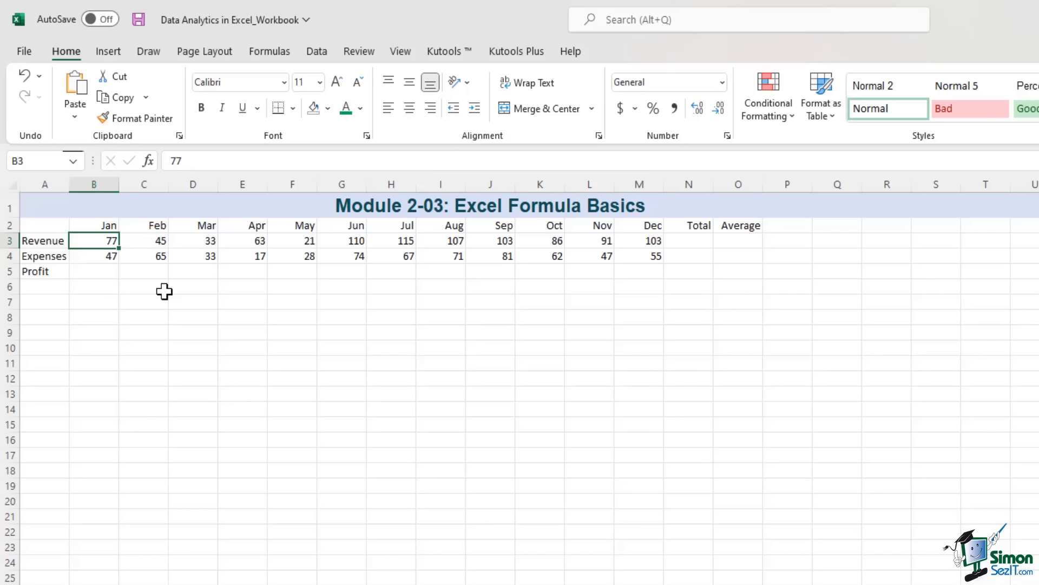
key("Down")
key("Down")
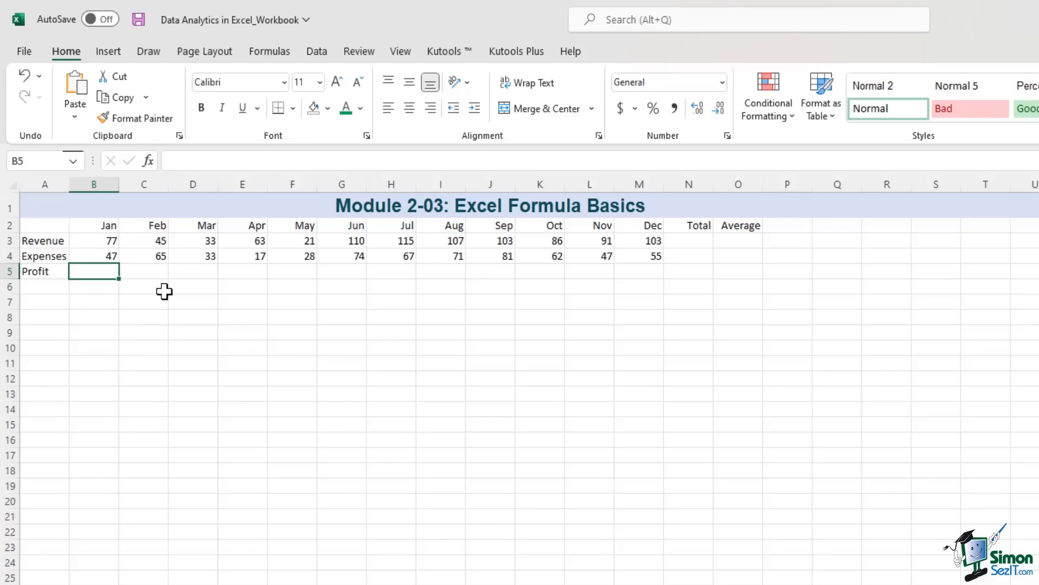
Enter the formula =B3-B4 in the empty January profit cell B5
type("=")
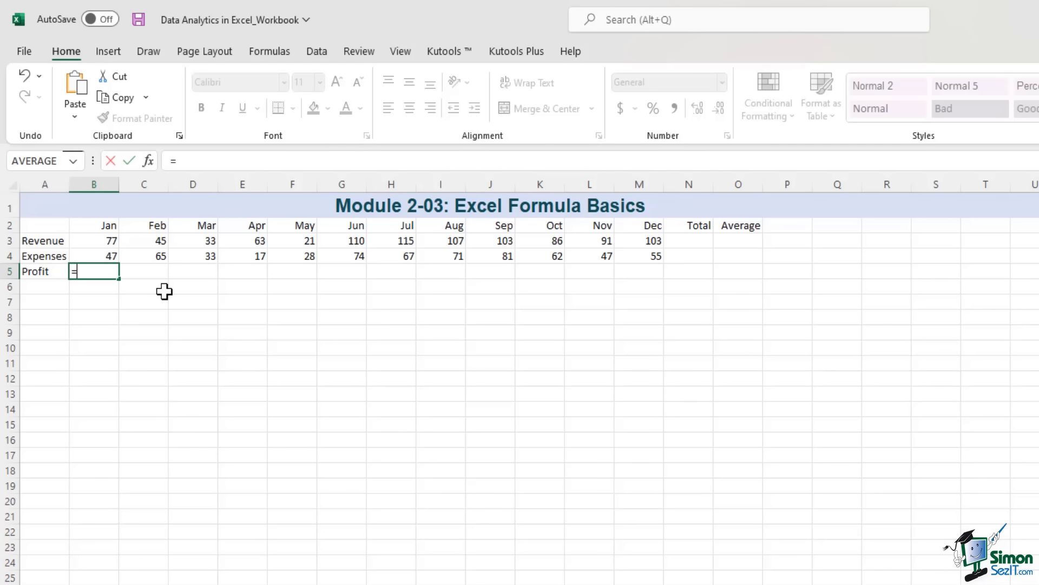
key("Up")
key("Up")
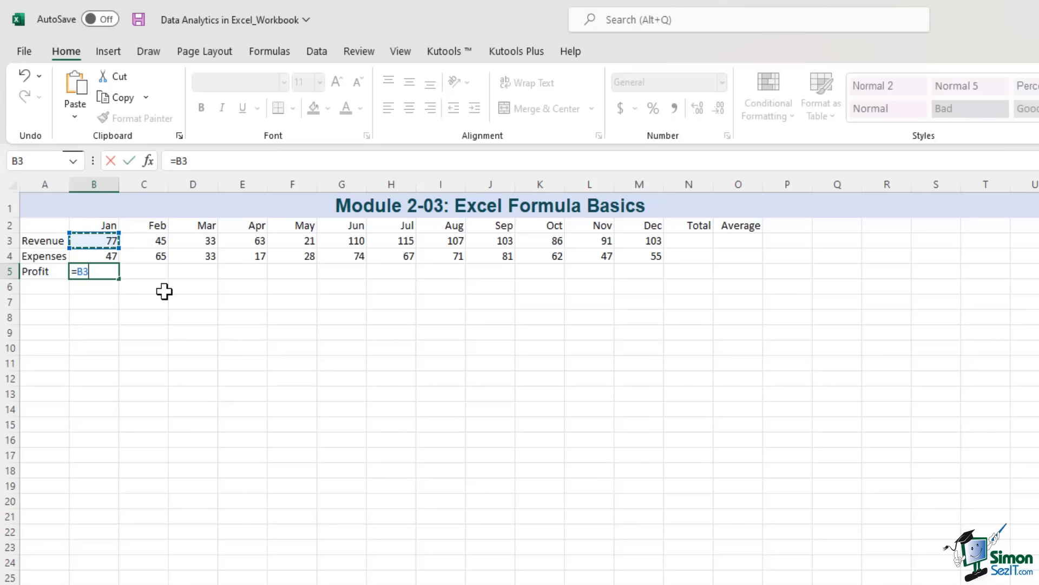
type("-")
key("Up")
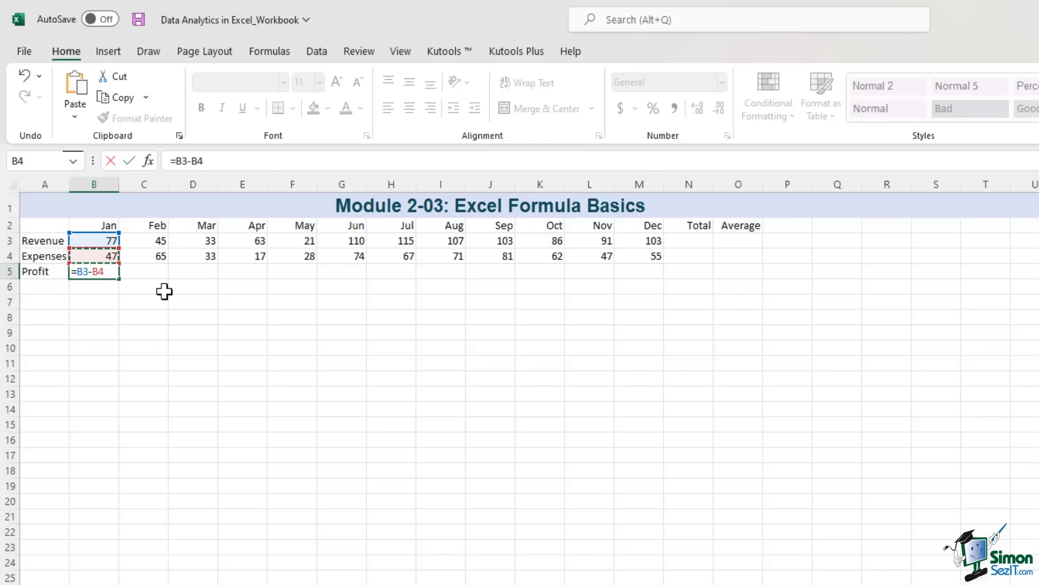
key("Return")
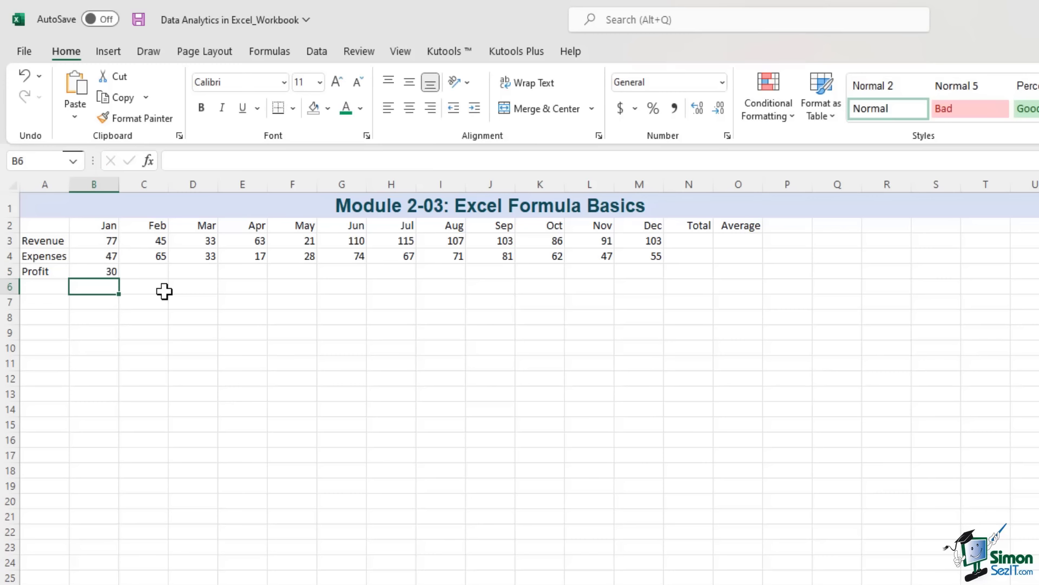
Clear B5 and rebuild the January profit formula =B3-B4 from the revenue and expenses cells
key("Up")
key("Delete")
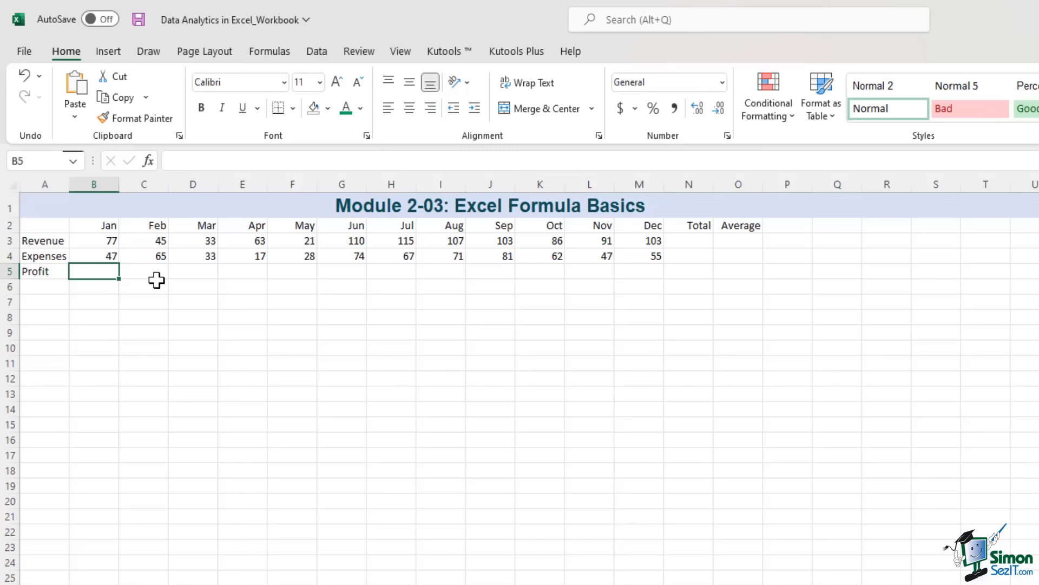
type("=")
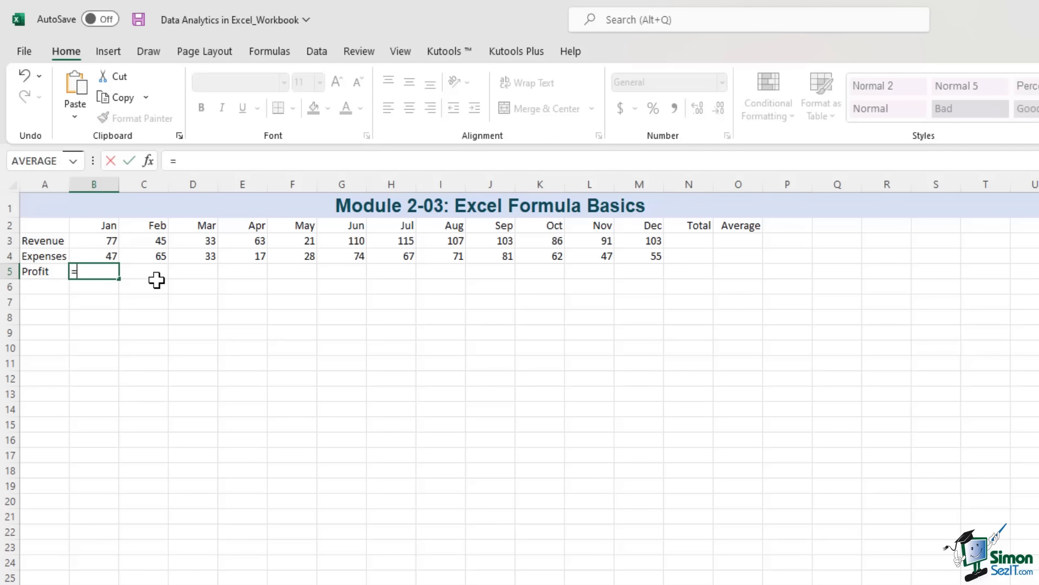
left_click(105, 243)
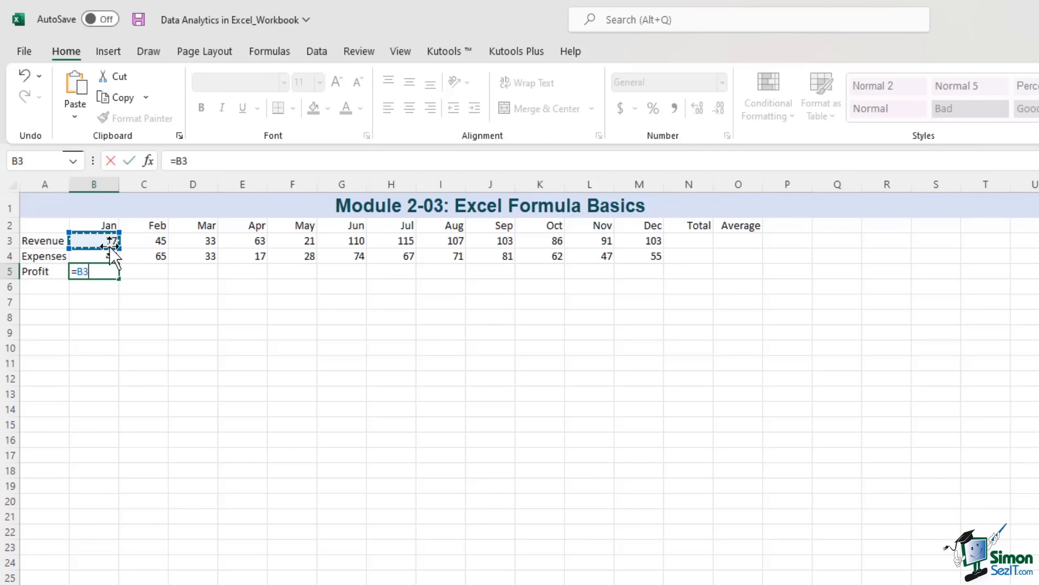
type("-")
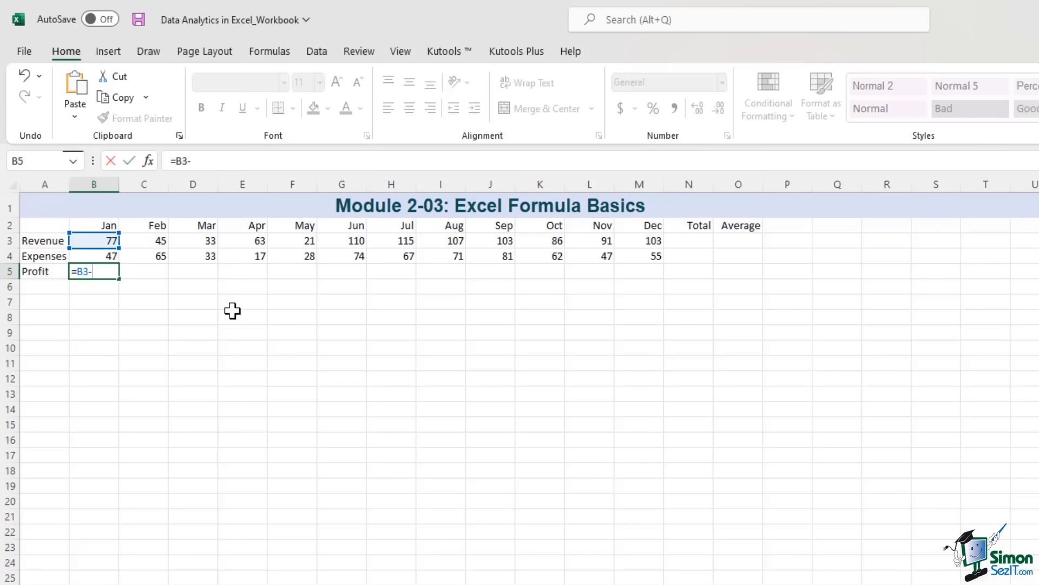
left_click(103, 255)
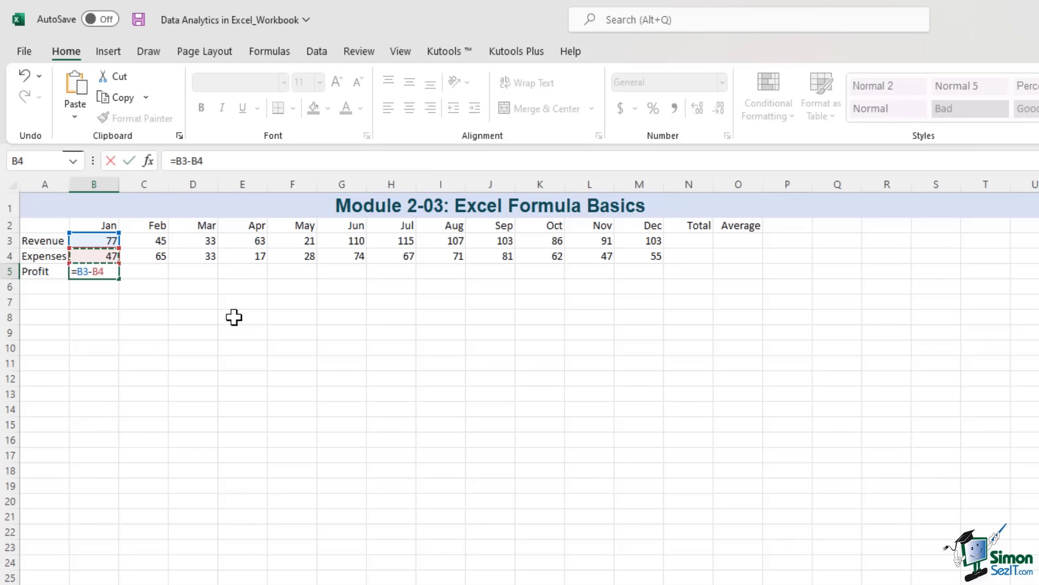
Finish the January profit formula =B3-B4 in cell B5 and check it in the cell
key("Return")
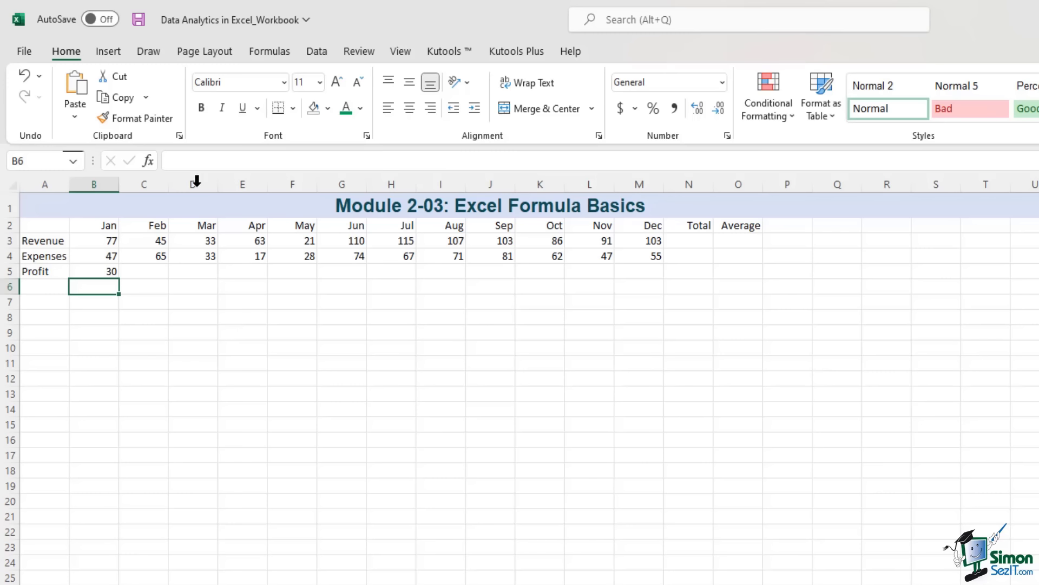
left_click(98, 274)
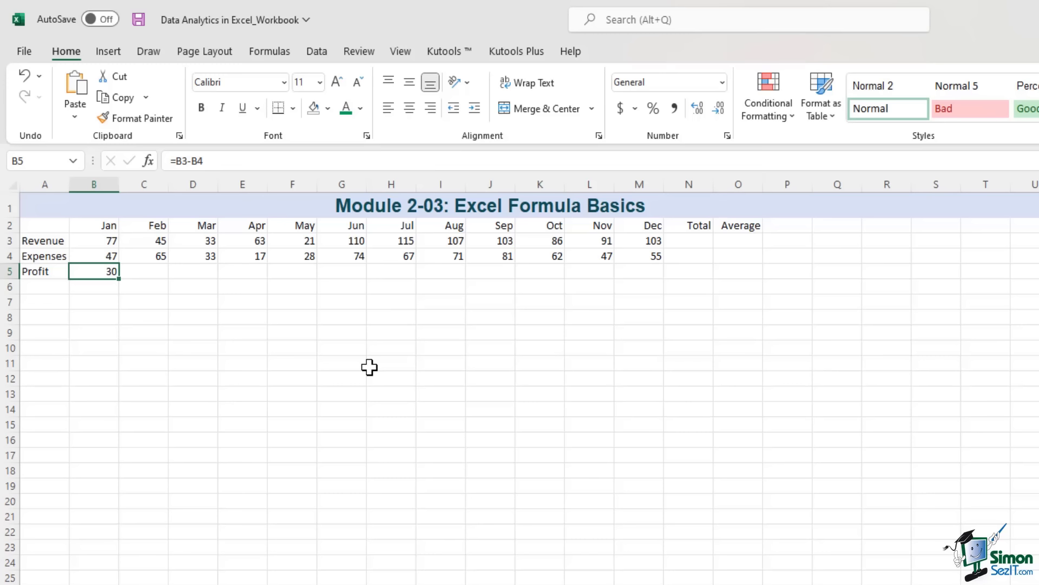
left_click(141, 273)
left_click(97, 273)
left_click(693, 239)
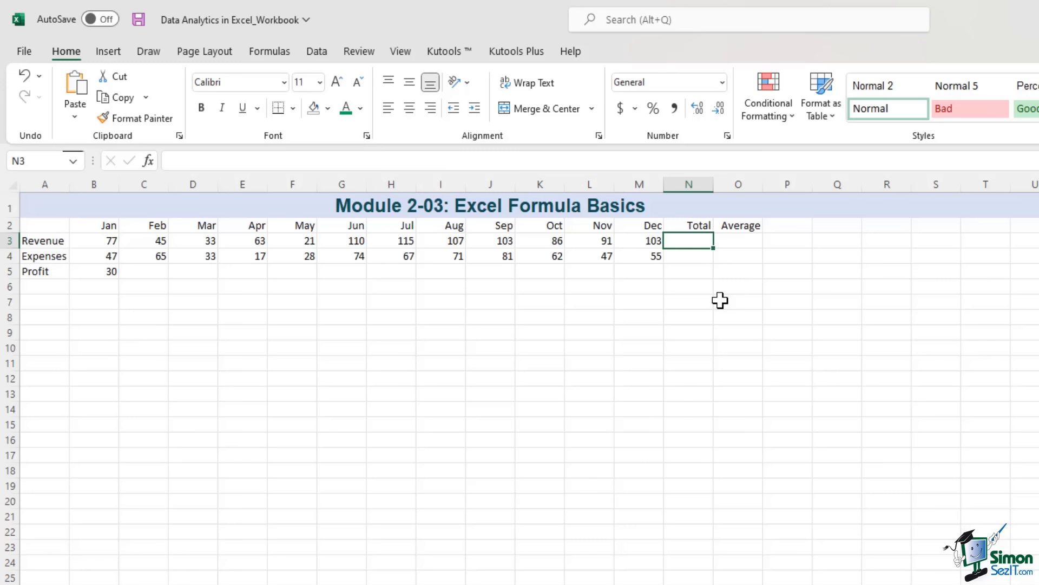
type("=")
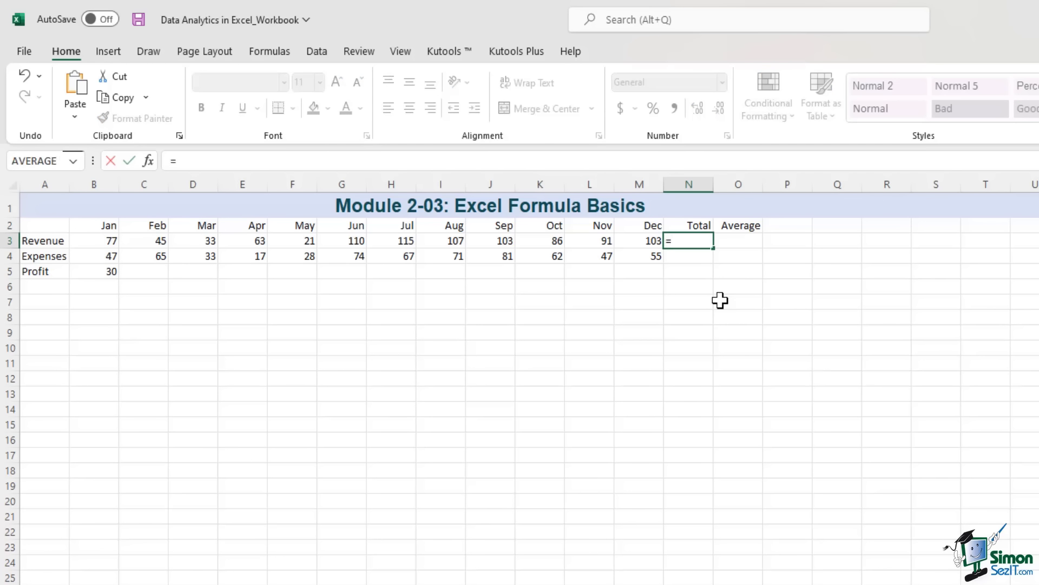
left_click(92, 241)
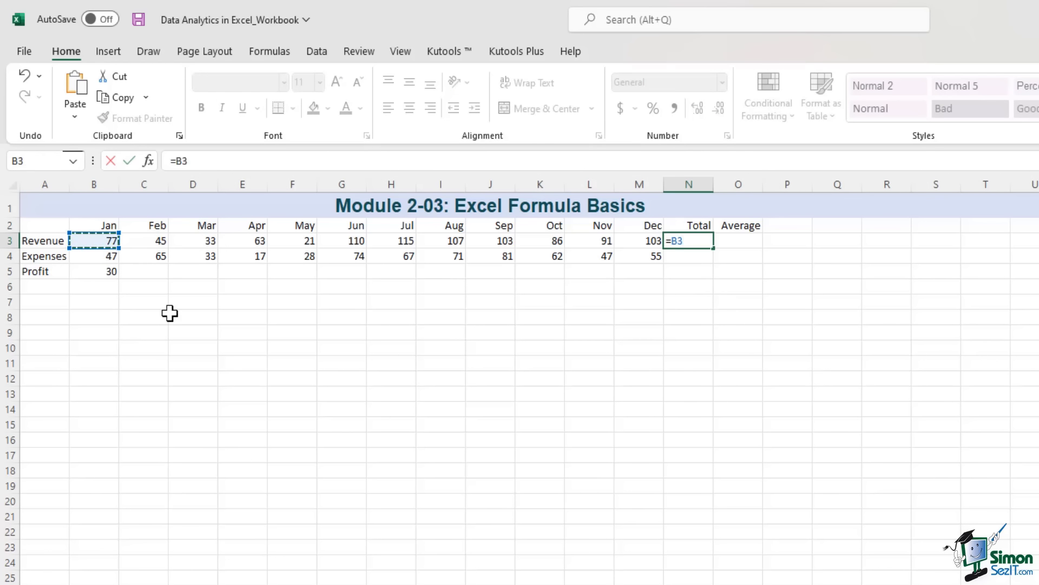
type("+")
left_click(148, 242)
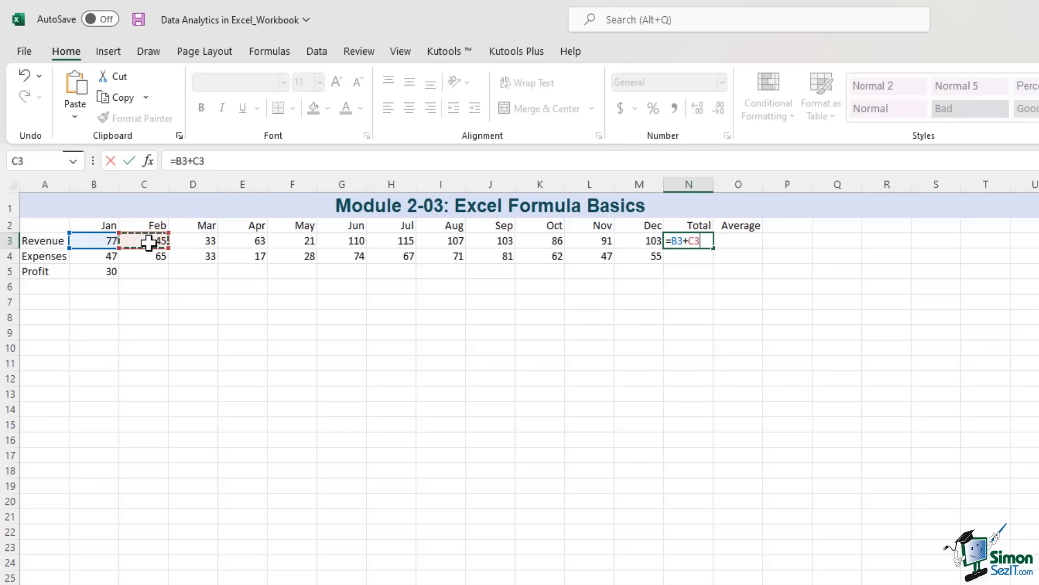
type("+")
left_click(192, 242)
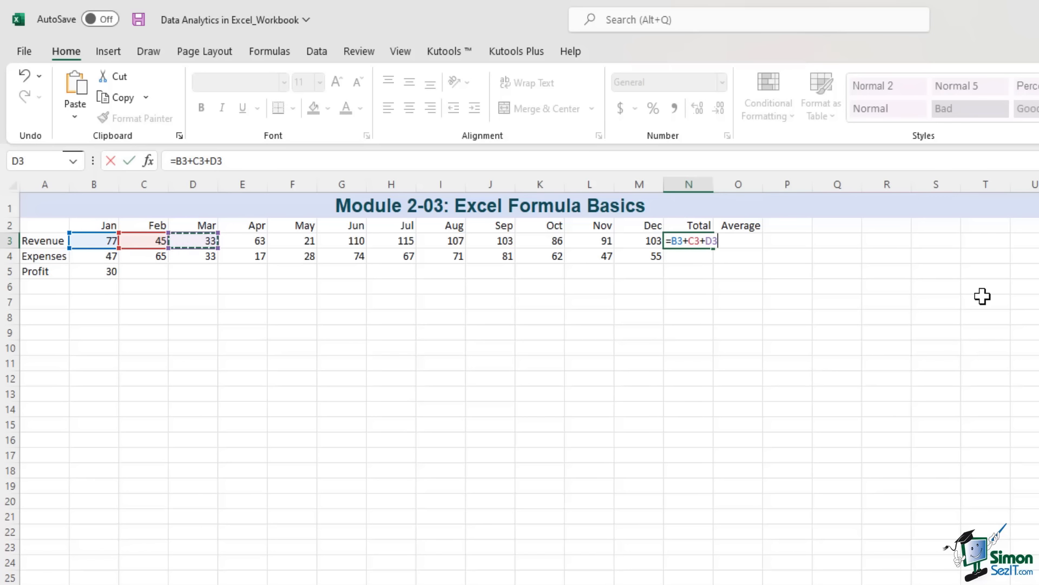
key("Escape")
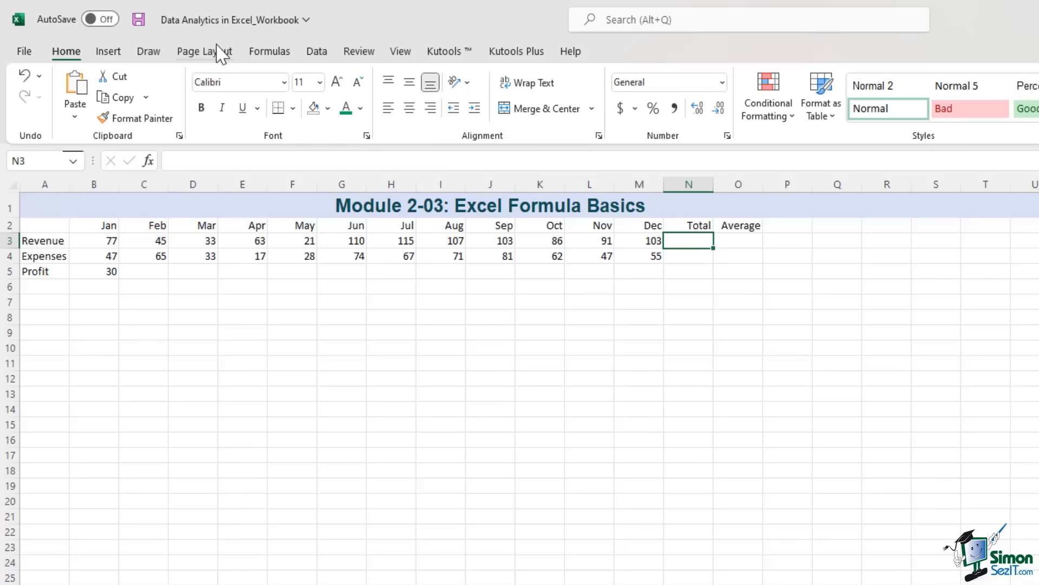
Total the January to December revenue in cell N3 with =SUM(B3:M3) and review the summed range
left_click(262, 52)
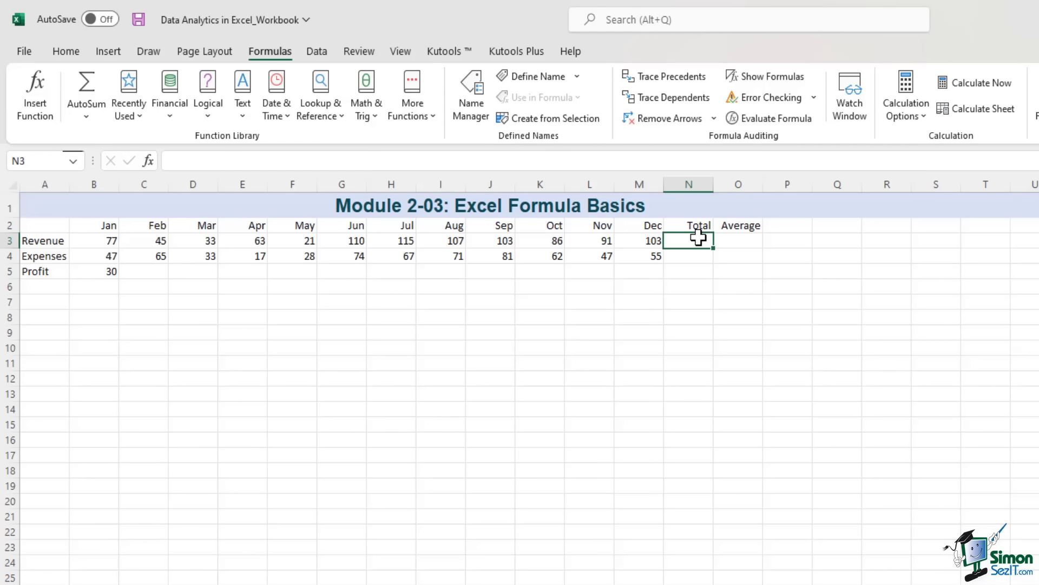
type("=su")
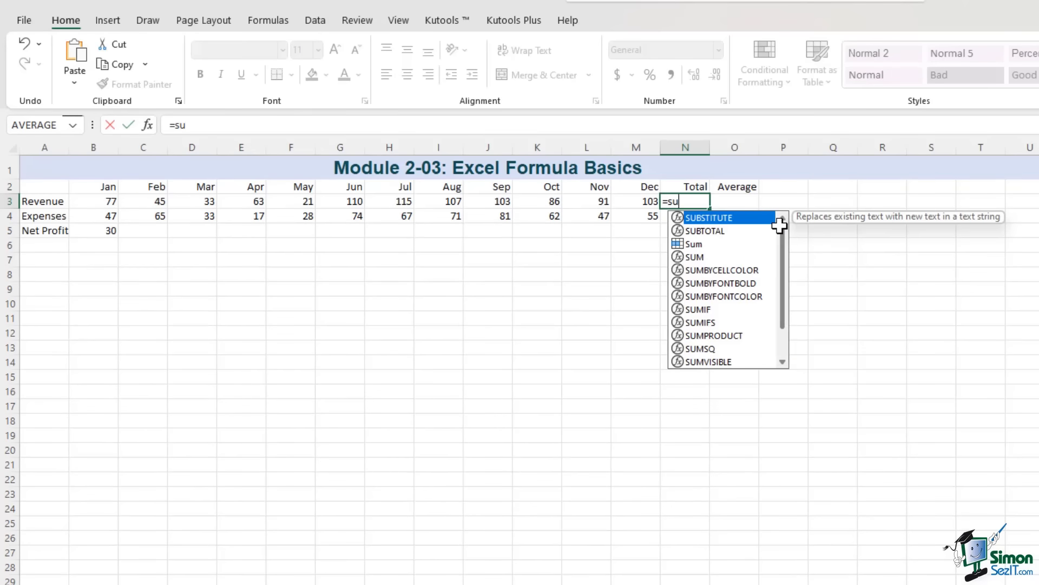
type("m")
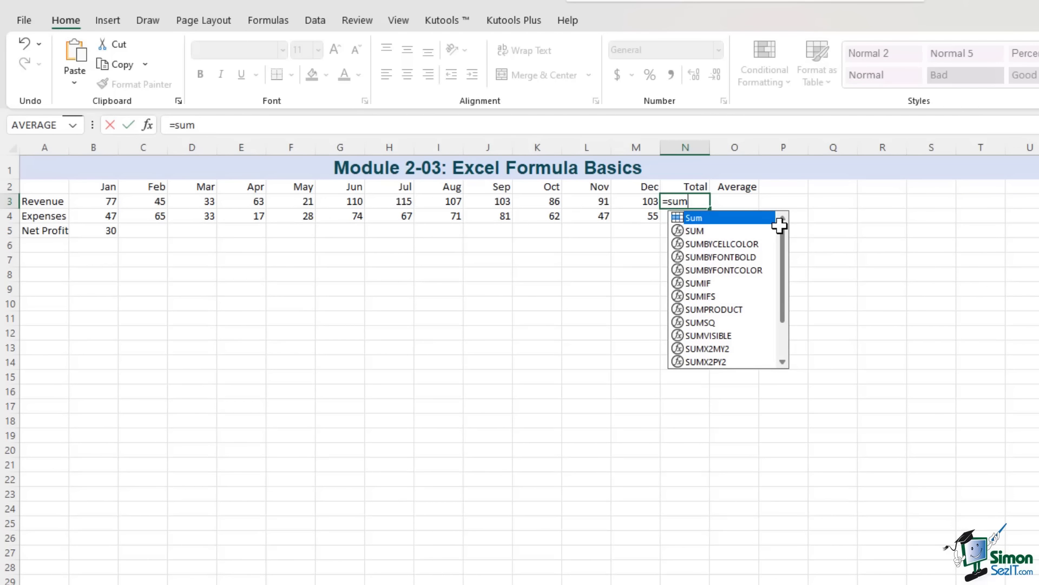
type("(")
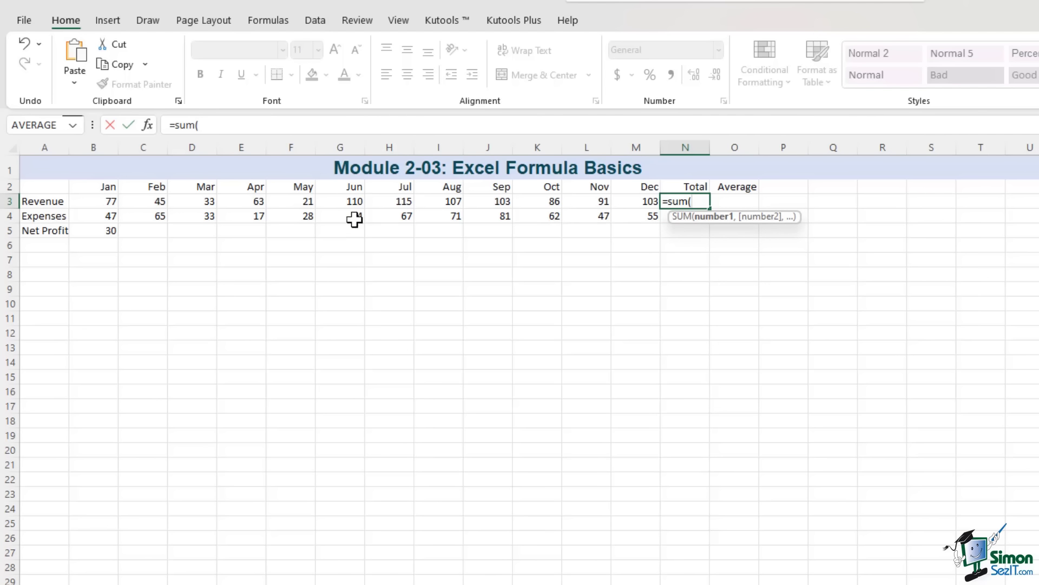
left_click_drag(102, 204, 623, 207)
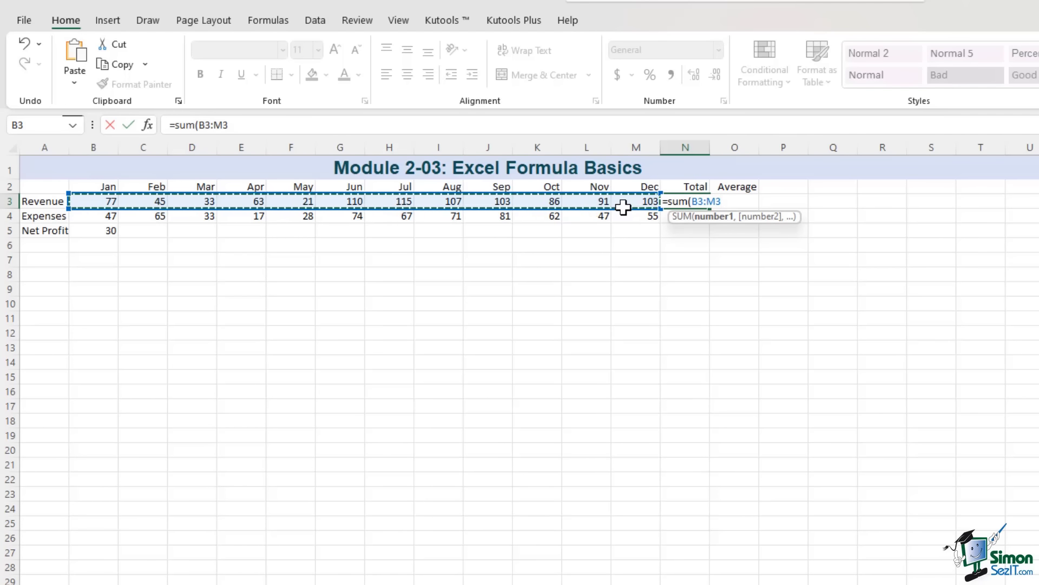
type(")")
key("Return")
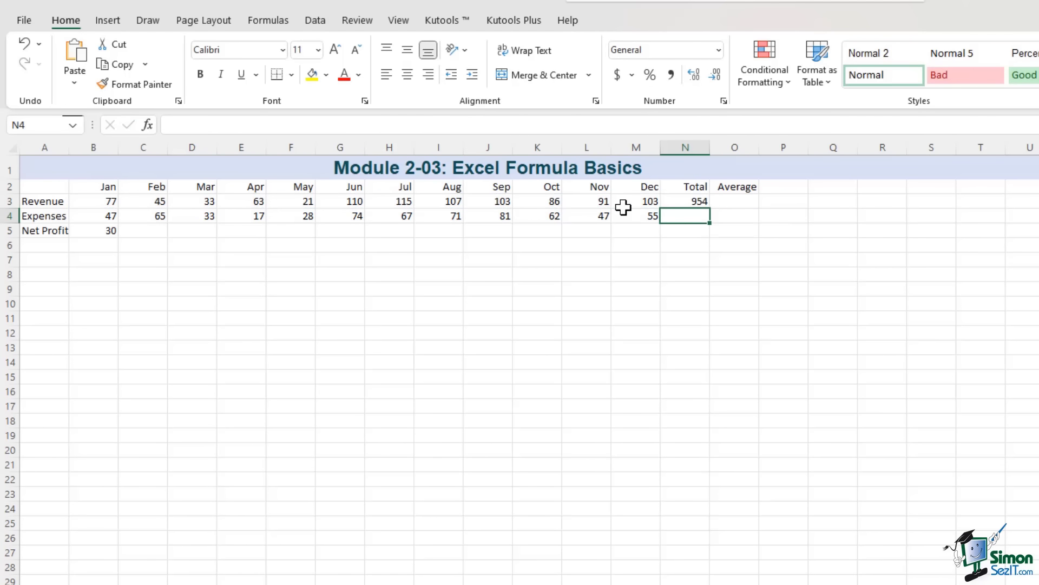
key("Up")
key("Right")
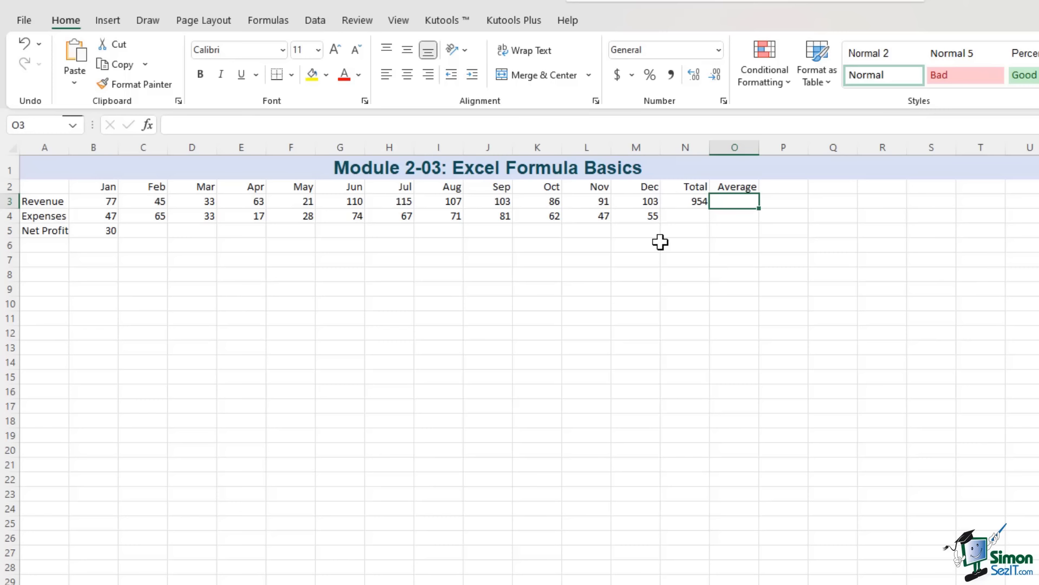
left_click(665, 202)
left_click_drag(647, 202, 107, 201)
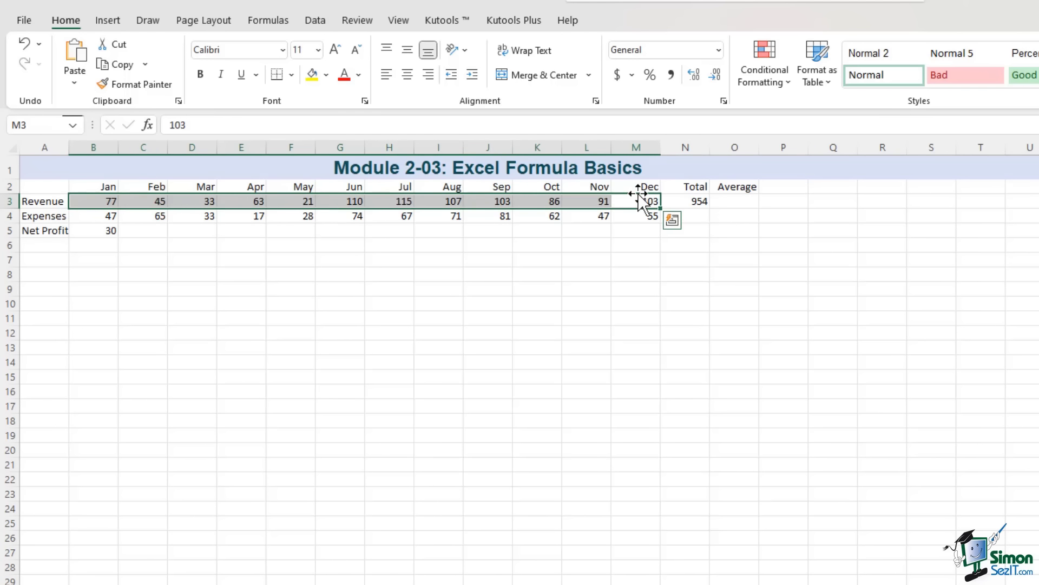
left_click(685, 201)
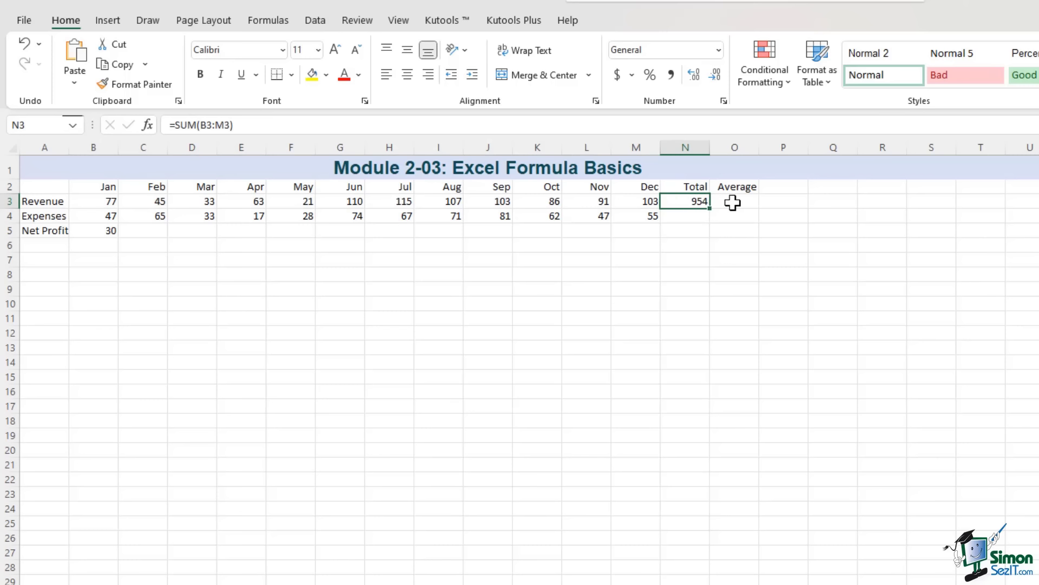
Calculate the average monthly revenue in cell O3 with =N3/12 and review the formula's division operator
left_click(737, 201)
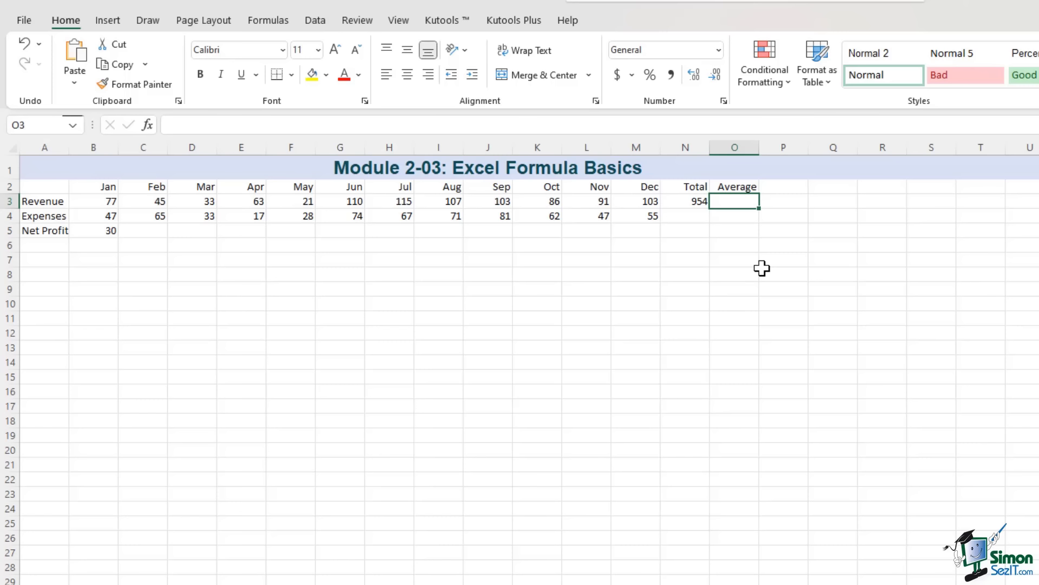
type("=")
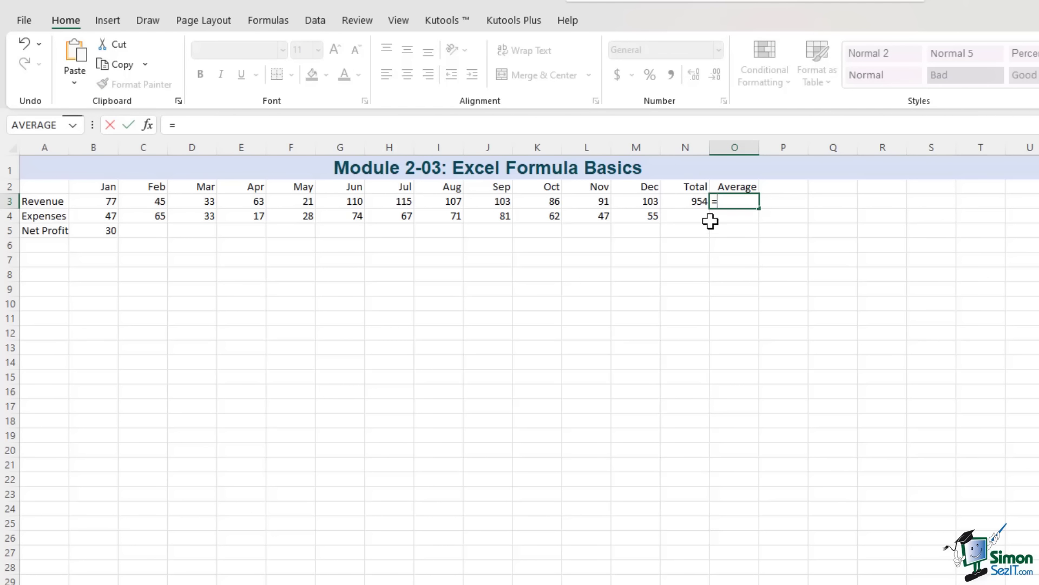
left_click(694, 206)
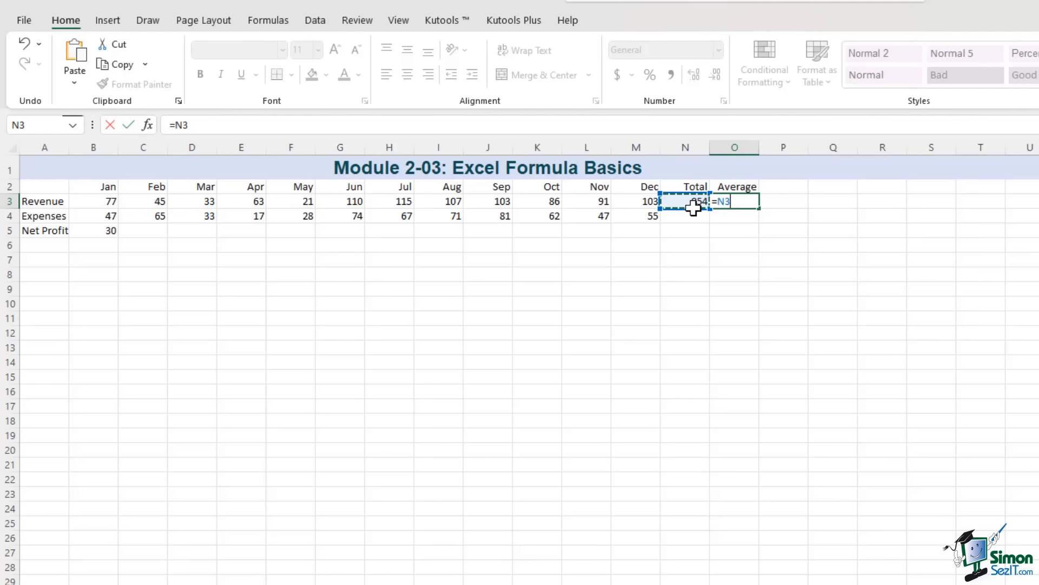
type("/12")
key("Return")
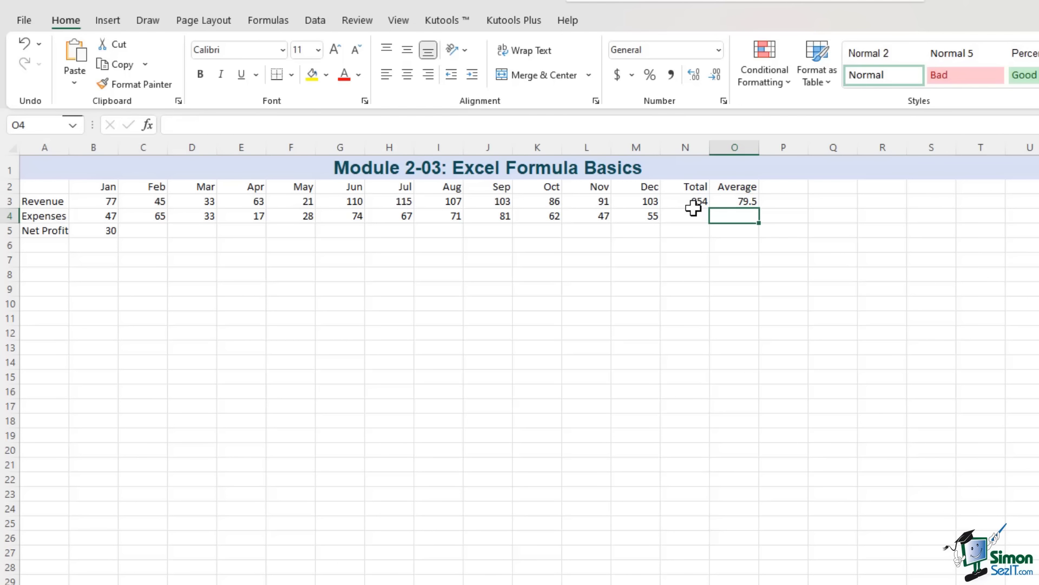
left_click(734, 202)
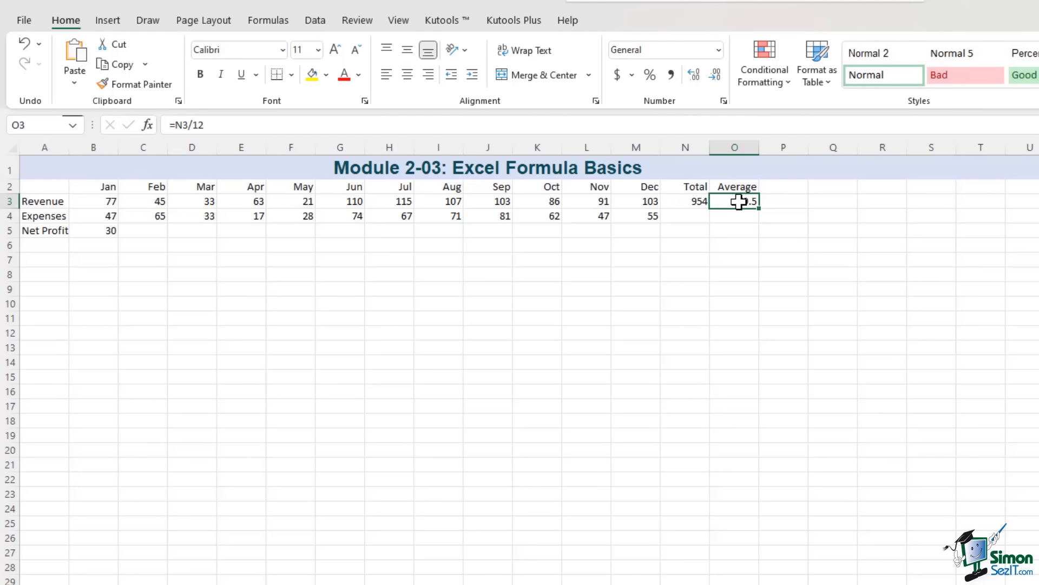
left_click(195, 124)
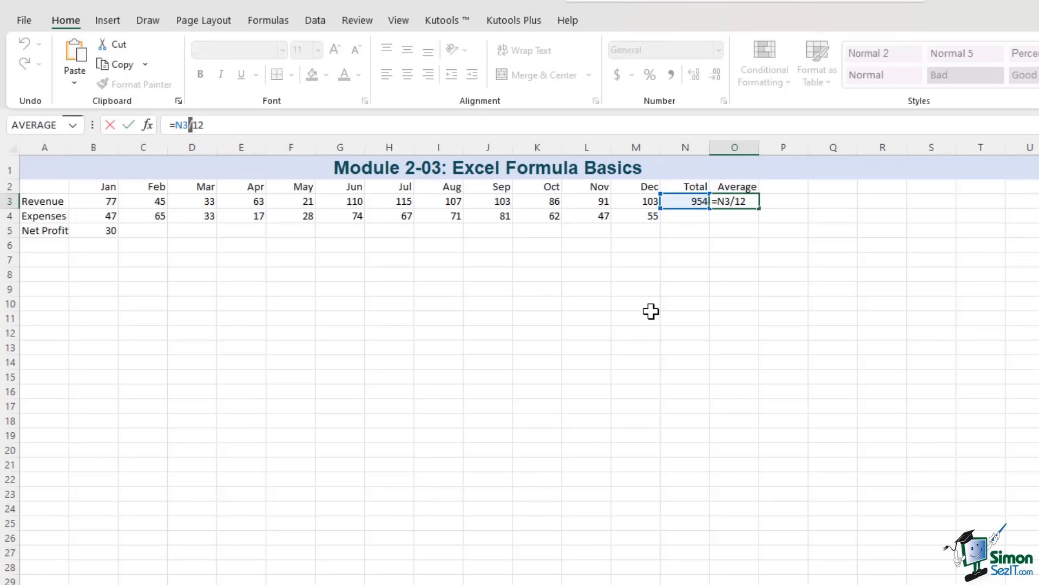
key("Return")
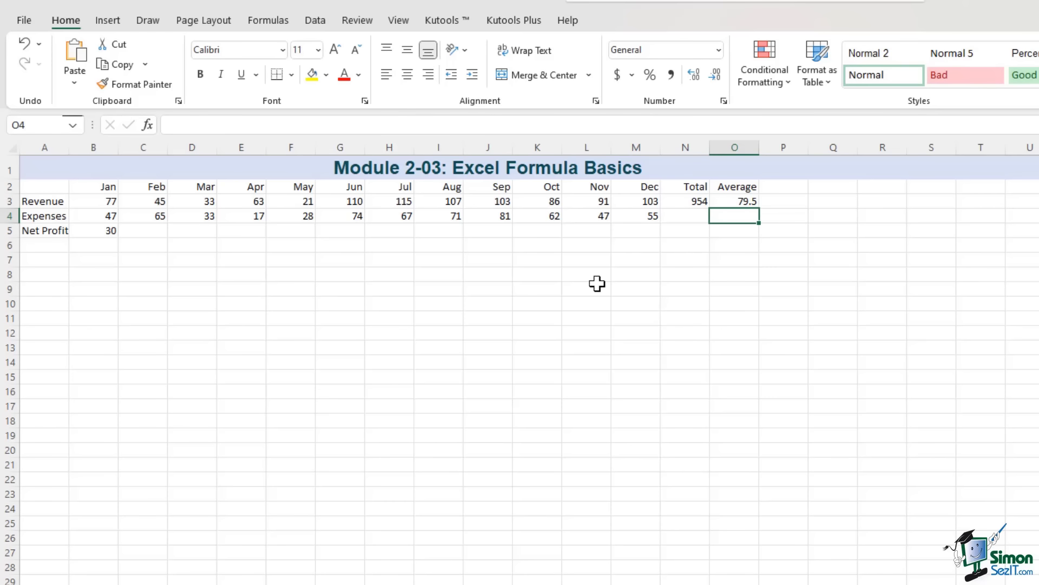
Set the January revenue in B3 to 87 and check the dependent profit, total and average cells
left_click(93, 201)
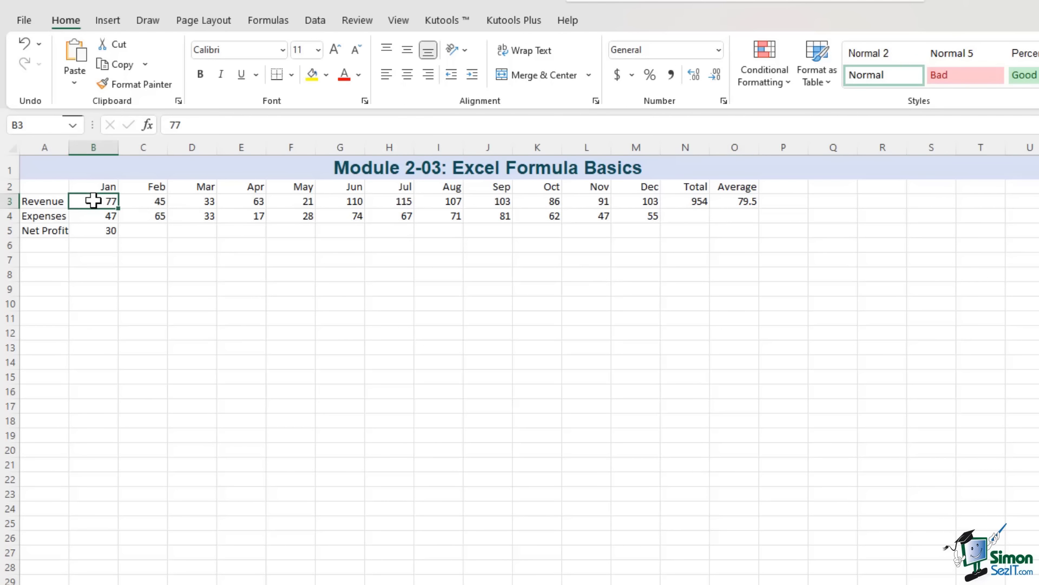
type("87")
key("Return")
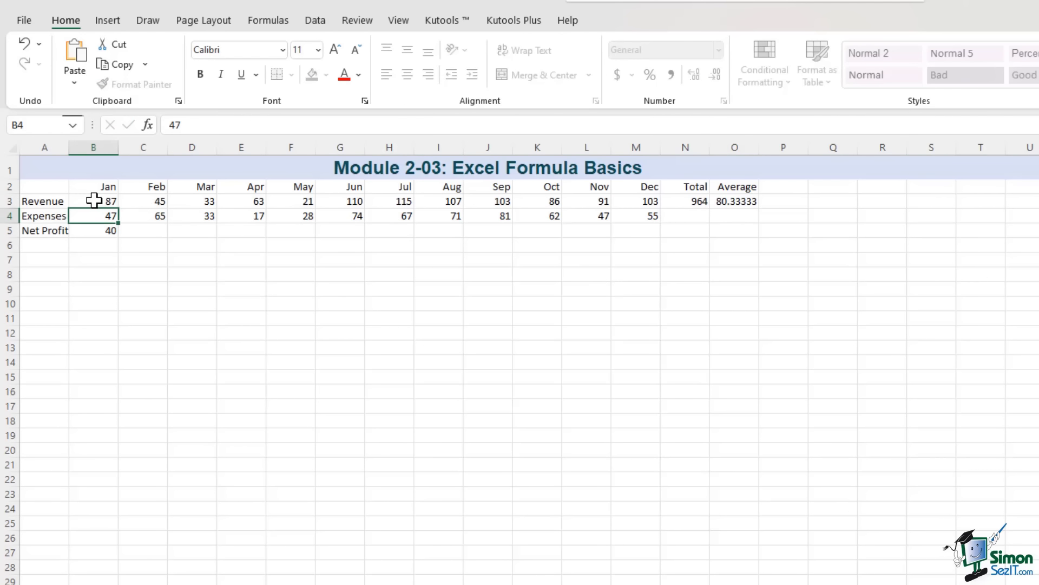
left_click(106, 230)
left_click_drag(689, 201, 733, 202)
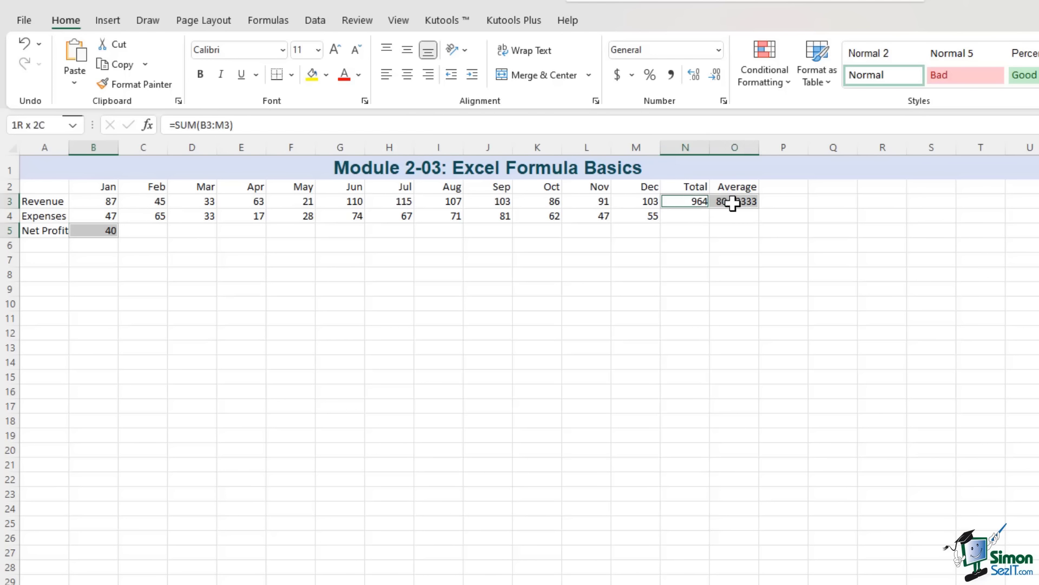
left_click(733, 241)
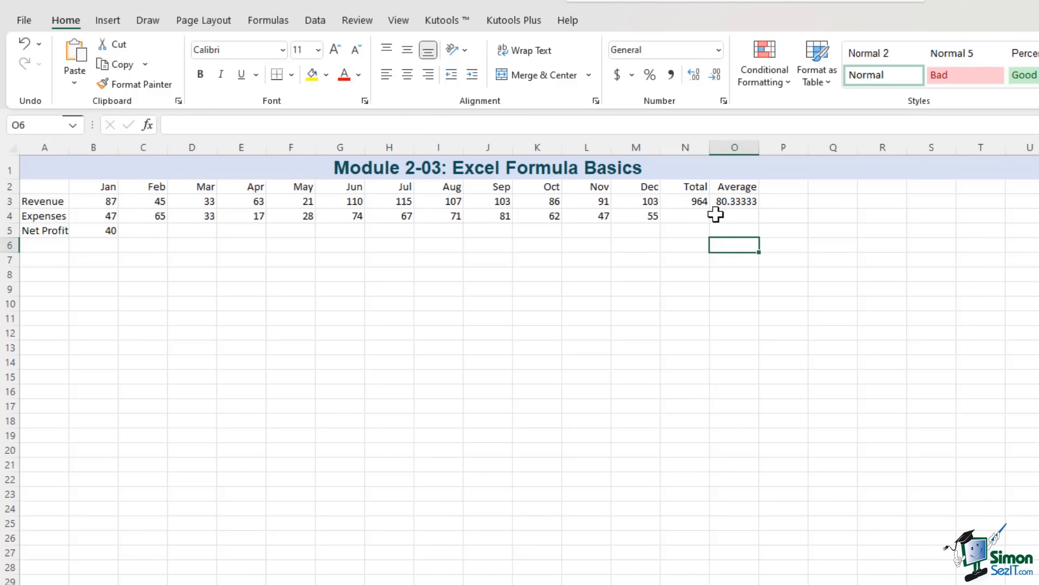
left_click_drag(701, 203, 721, 202)
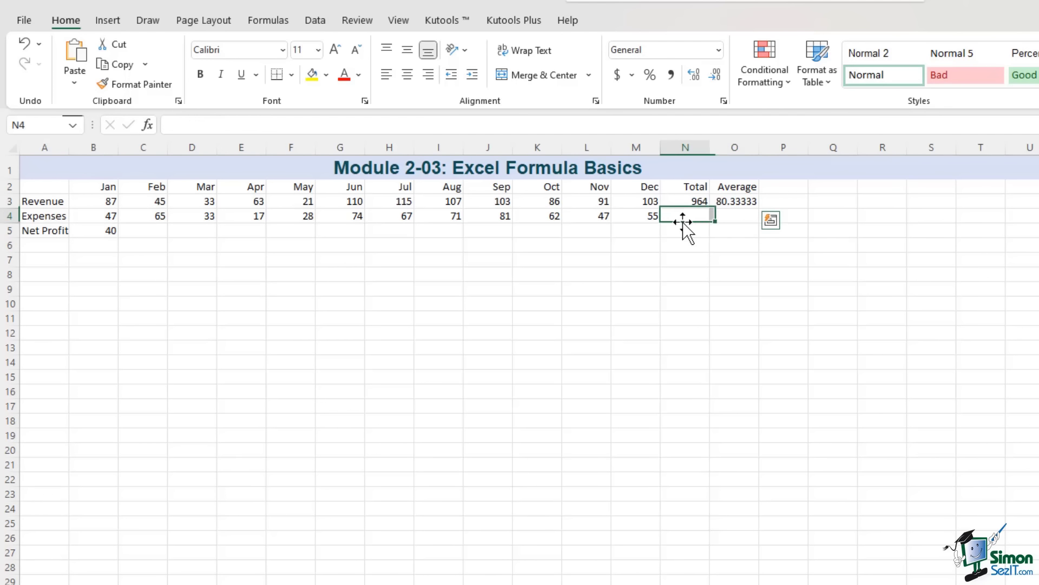
Set the January revenue in B3 to 97 and check the total, average and net profit cells
left_click(108, 199)
left_click(177, 128)
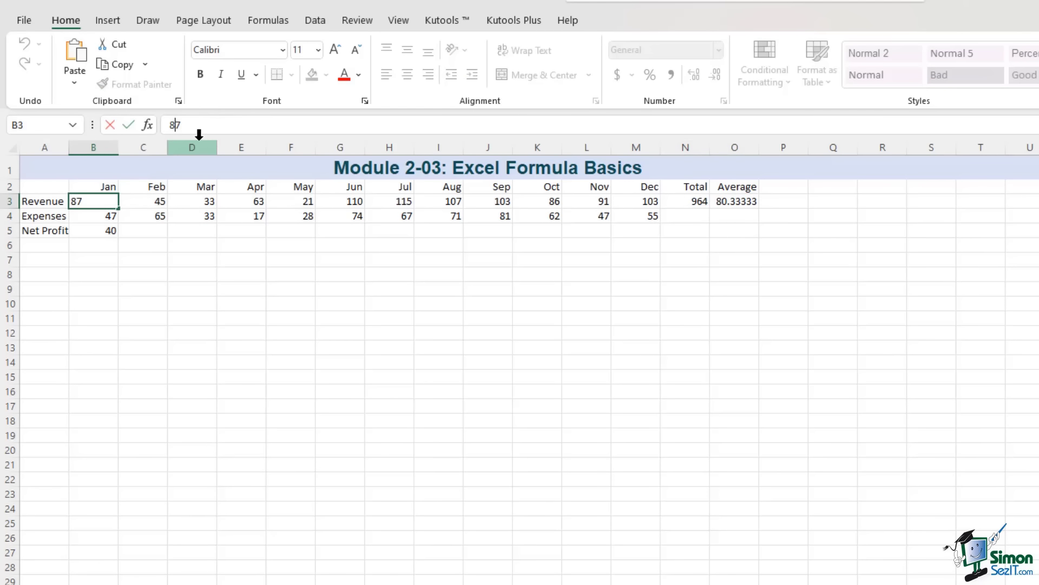
key("BackSpace")
type("9")
key("Return")
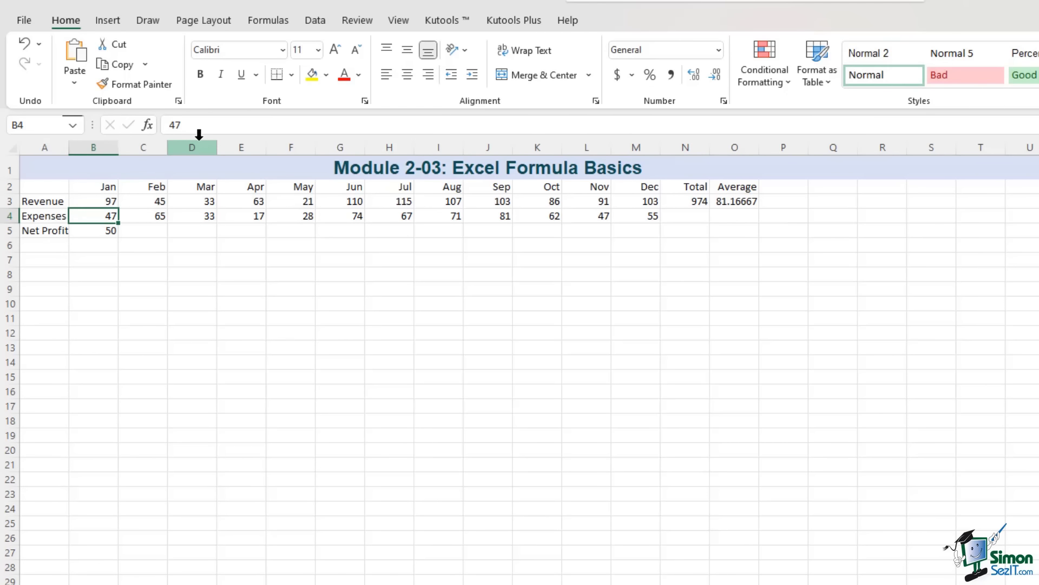
left_click_drag(680, 201, 745, 206)
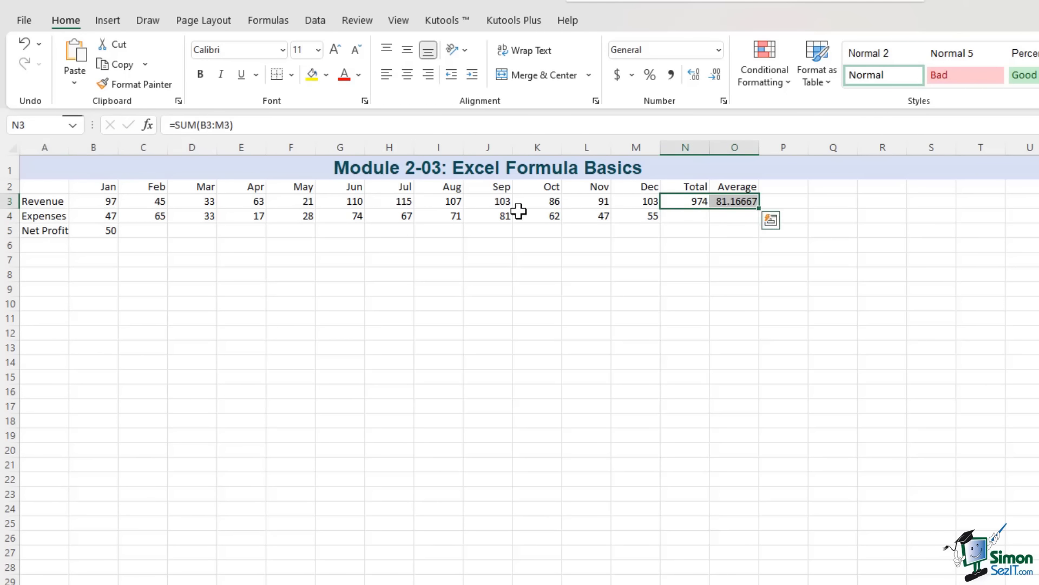
left_click(109, 232)
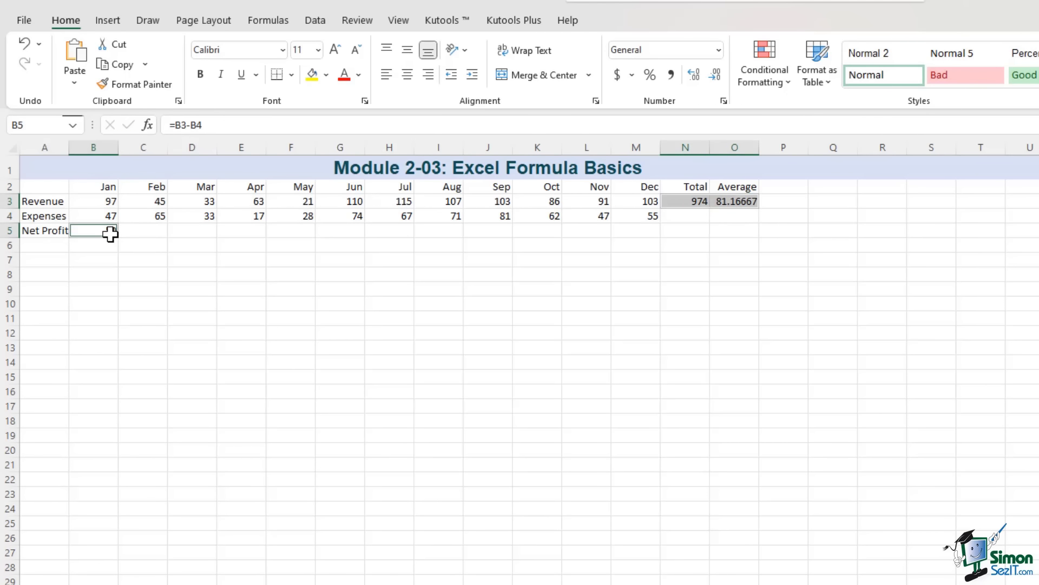
left_click(190, 244)
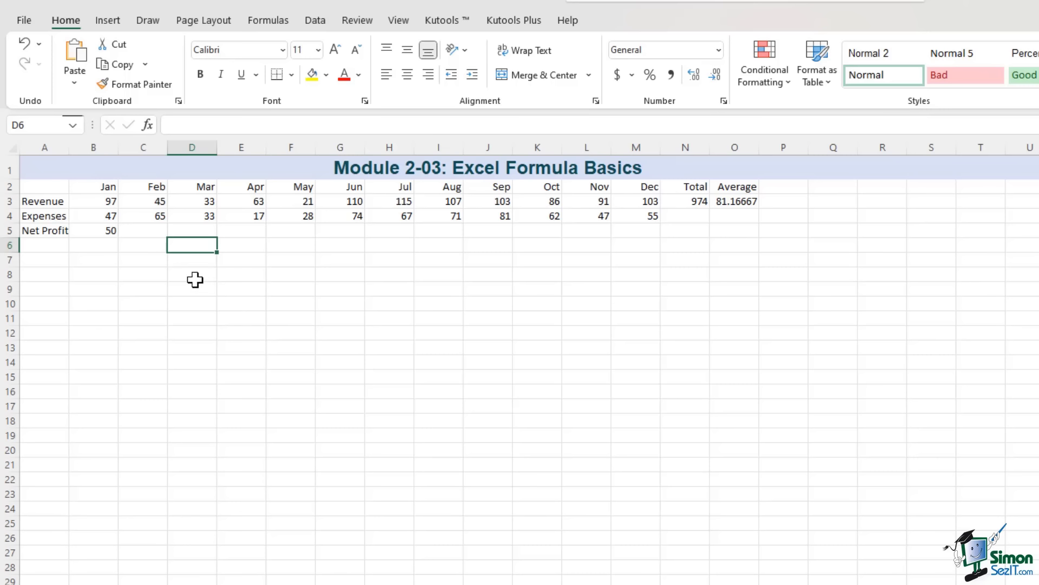
left_click(95, 216)
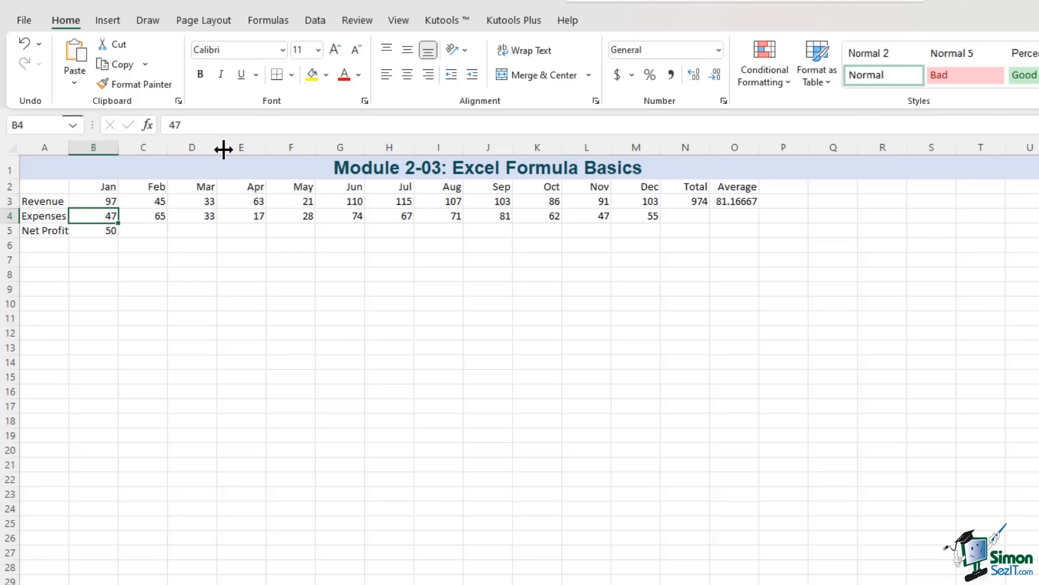
Set the January expenses in B4 to 57 and look over the blank cells in the Expenses and Net Profit rows
type("57")
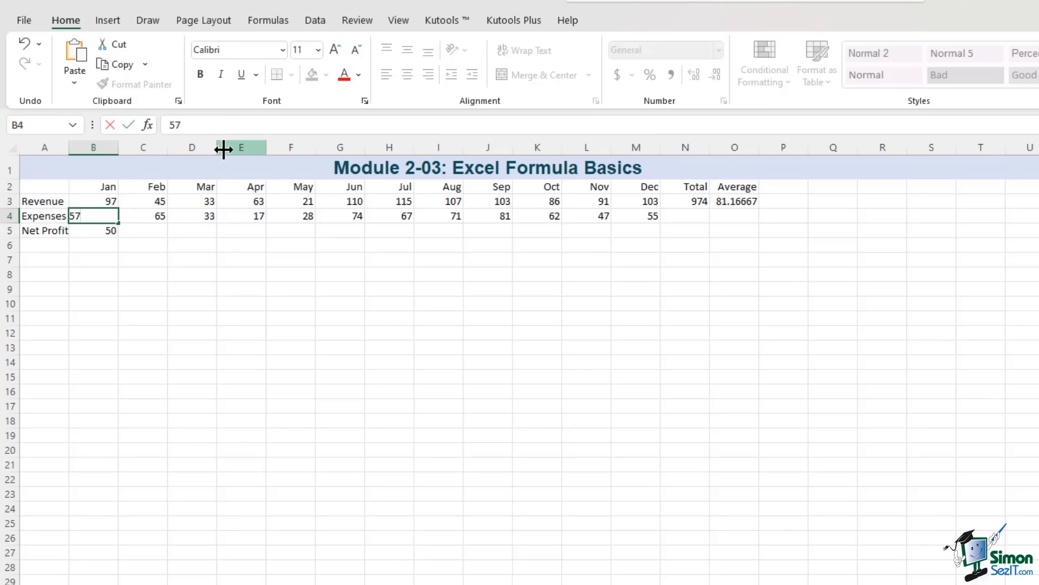
key("Return")
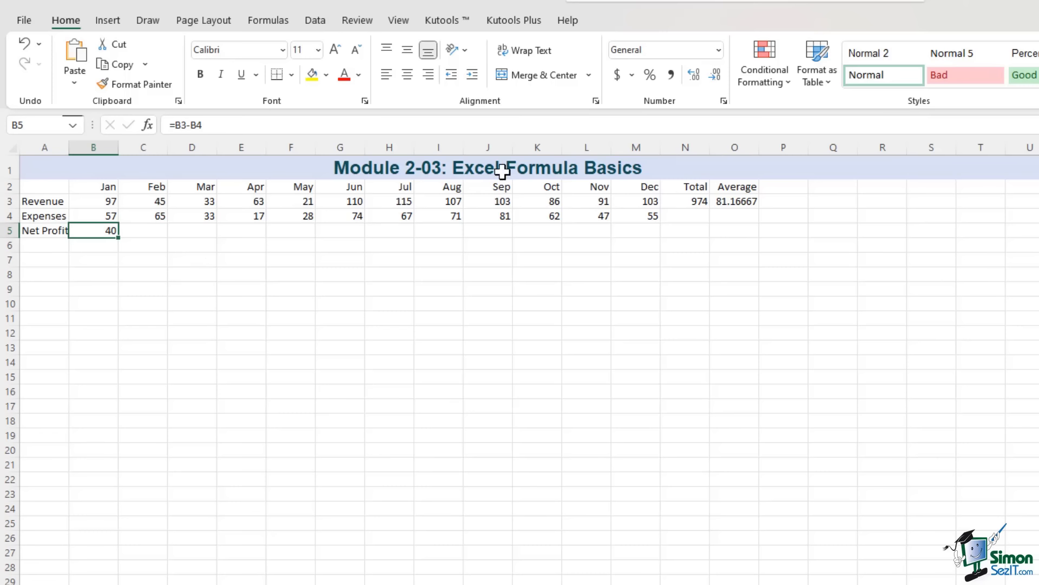
left_click_drag(685, 215, 736, 217)
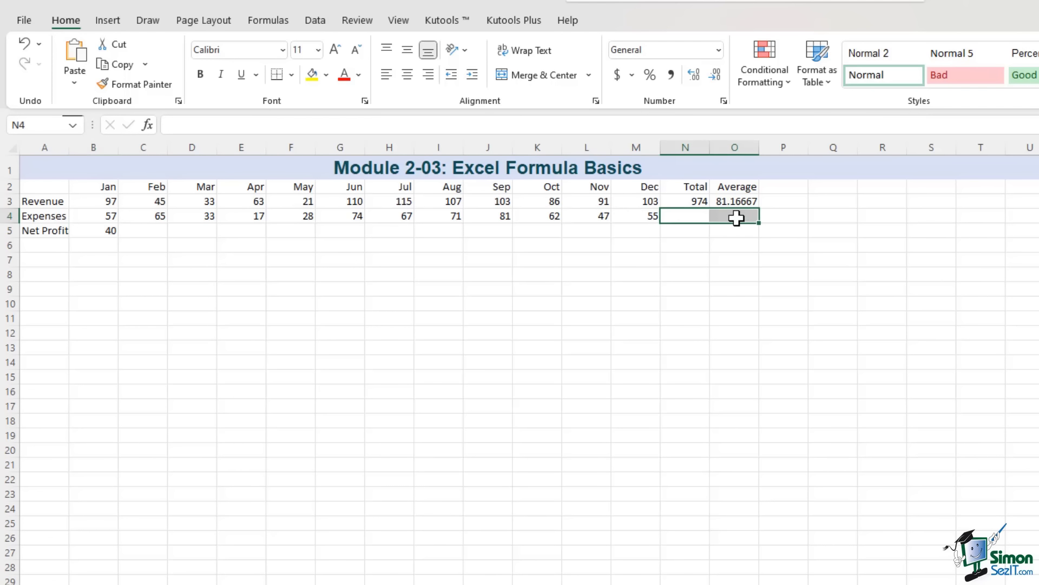
left_click(719, 246)
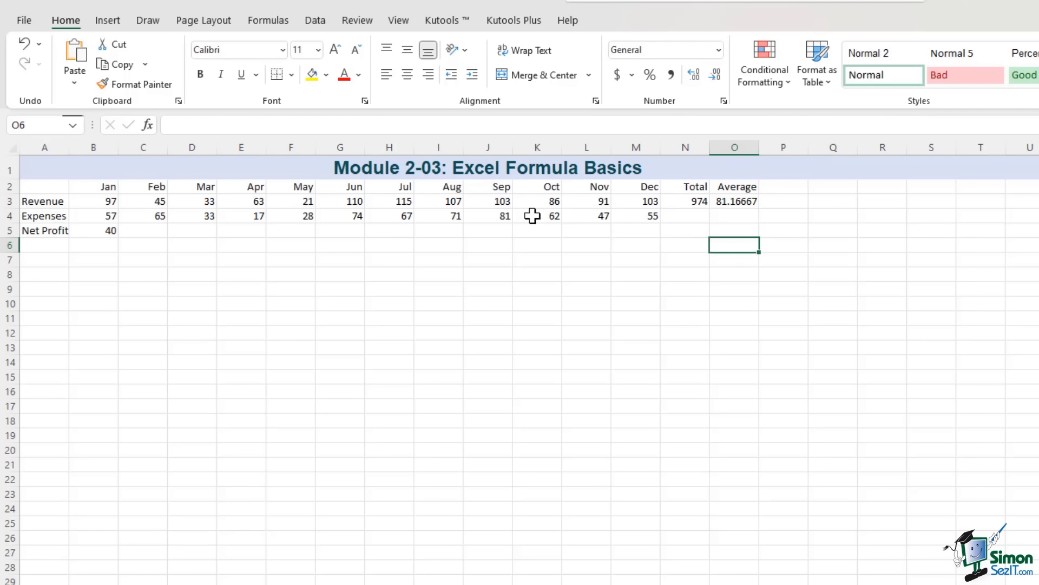
left_click_drag(127, 231, 629, 239)
left_click_drag(696, 219, 689, 225)
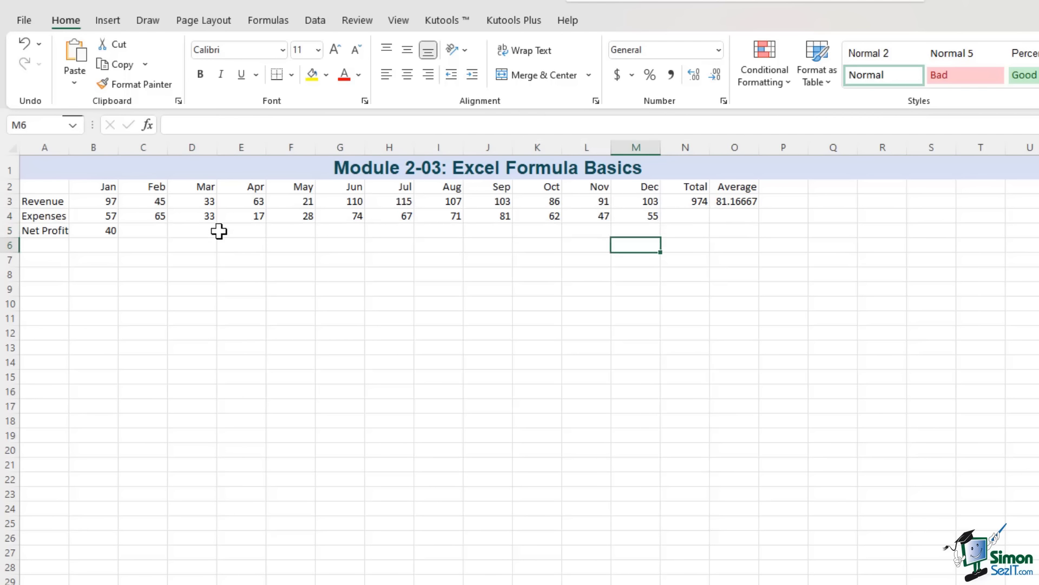
Review the cell references used by the January net profit formula in B5
left_click(107, 230)
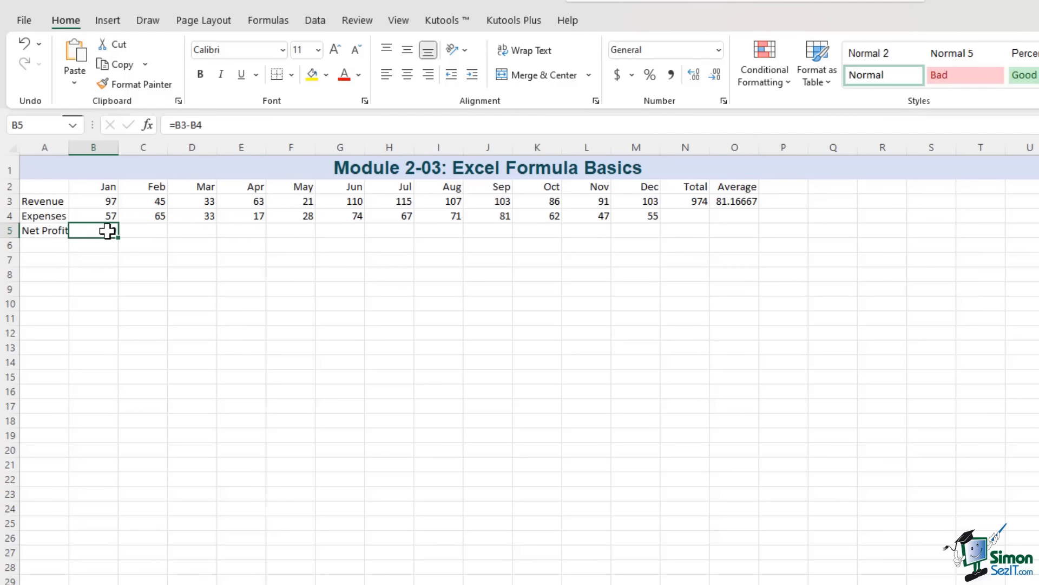
left_click(235, 128)
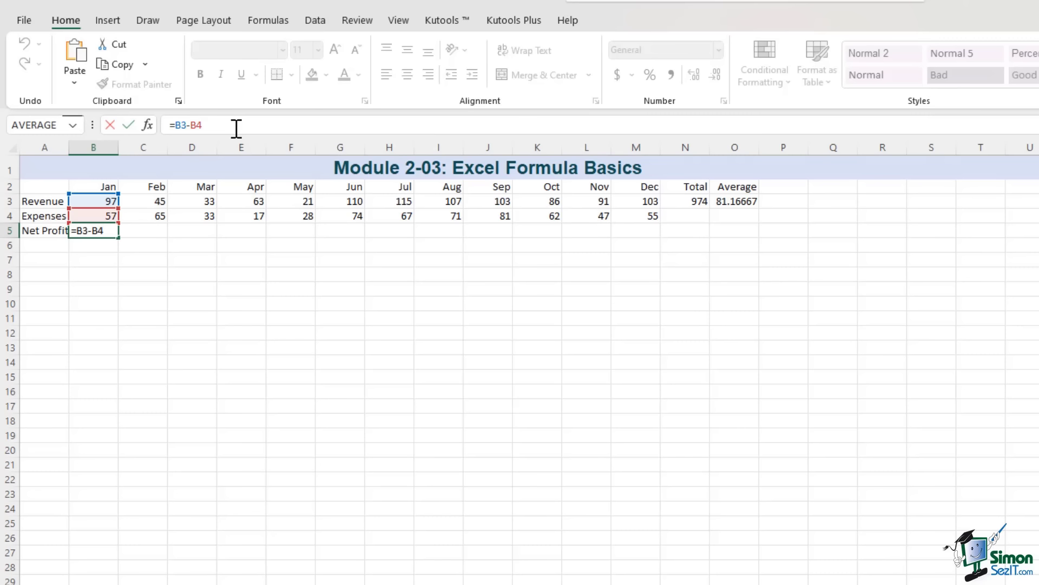
key("Return")
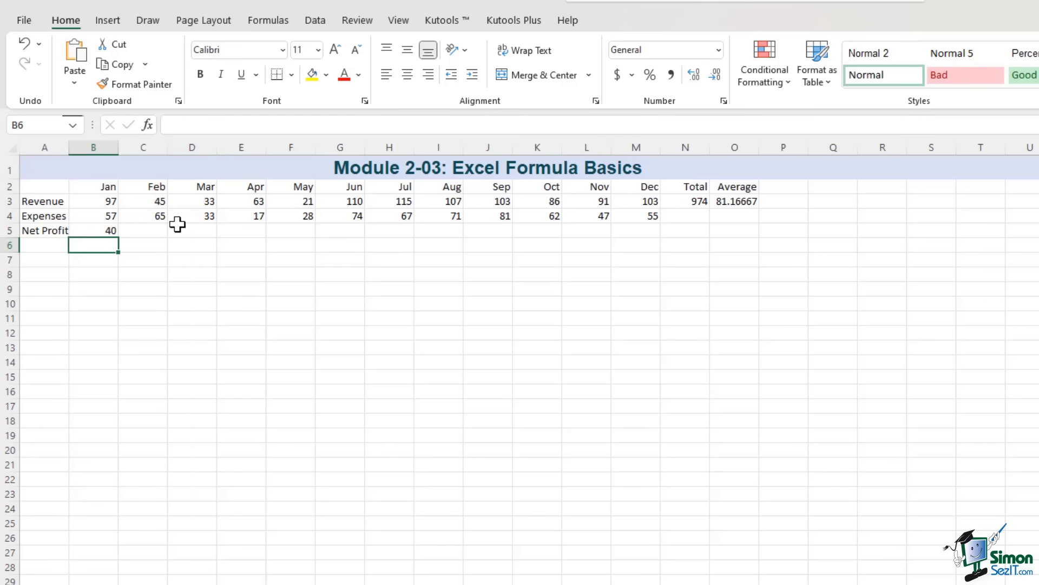
Copy the January net profit formula from B5 into the February cell C5
left_click(93, 230)
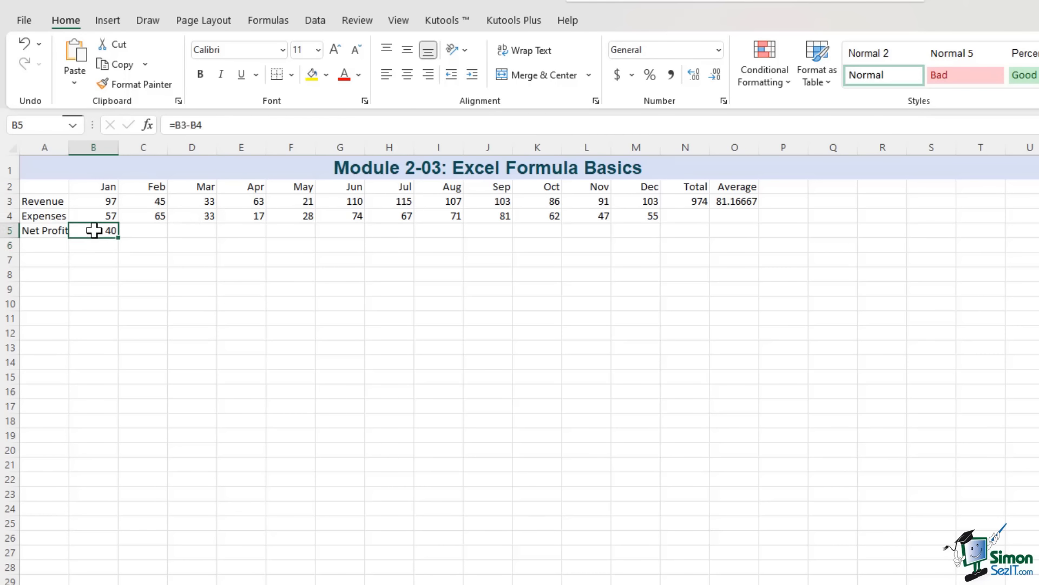
key("ctrl+c")
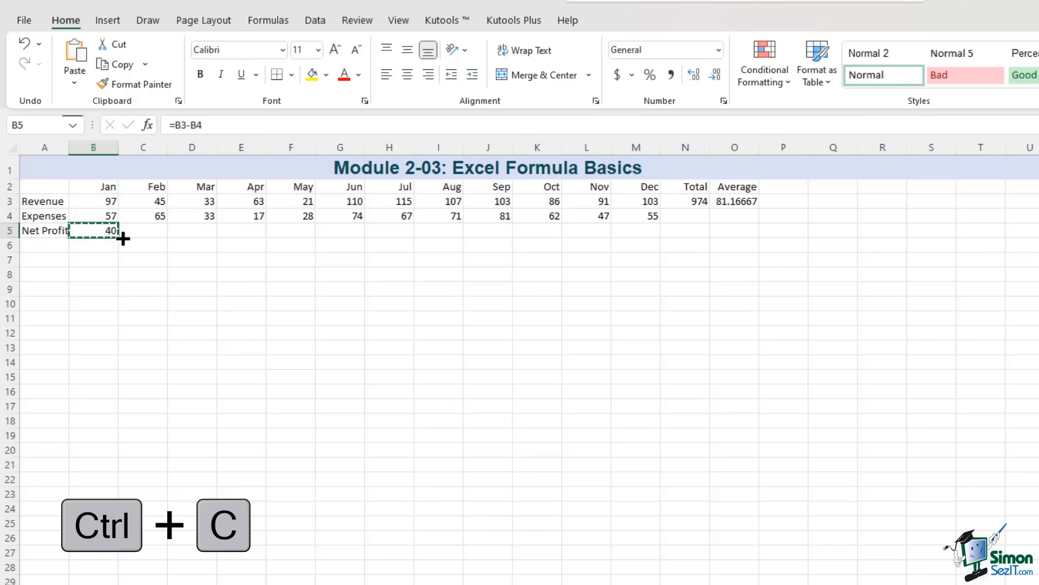
left_click(162, 230)
key("ctrl+v")
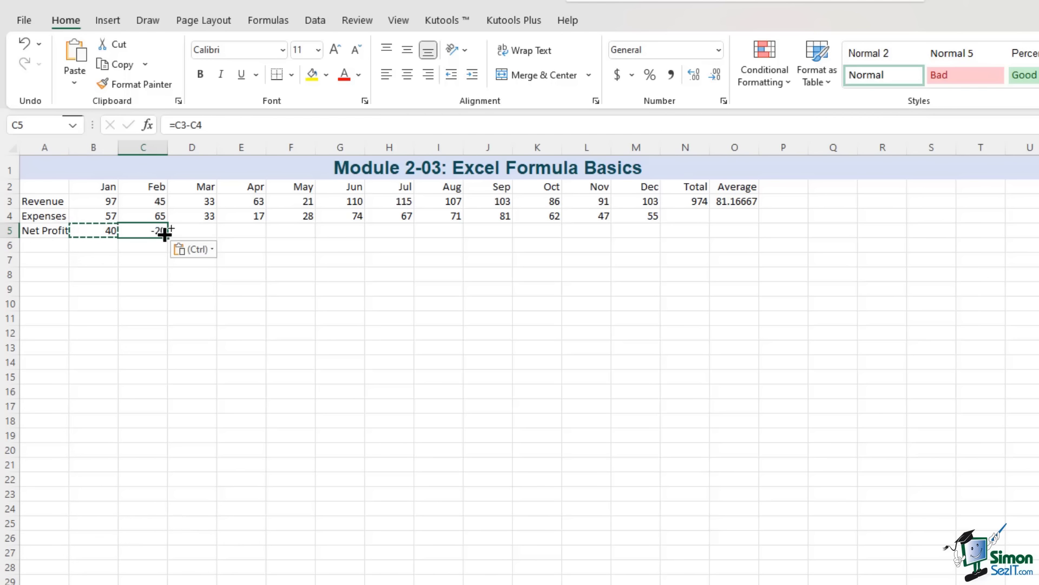
left_click(161, 258)
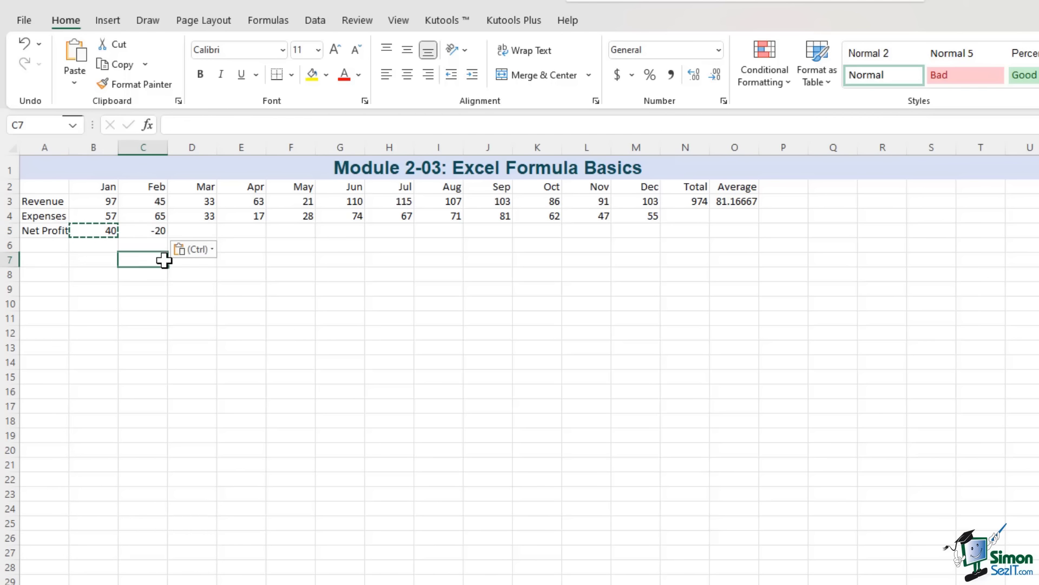
Review the cell references in the pasted February net profit formula in C5
left_click(148, 230)
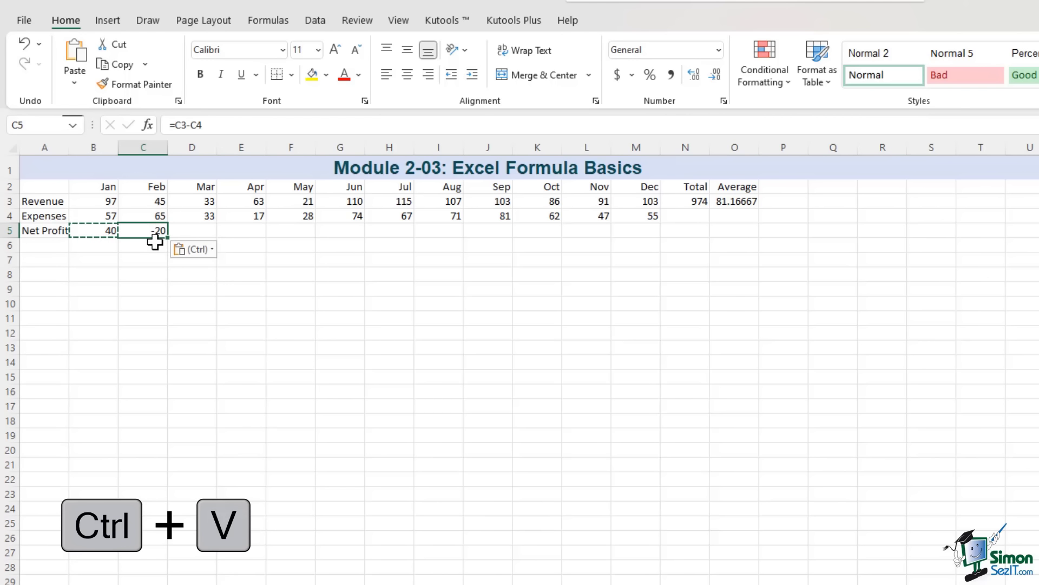
left_click(217, 126)
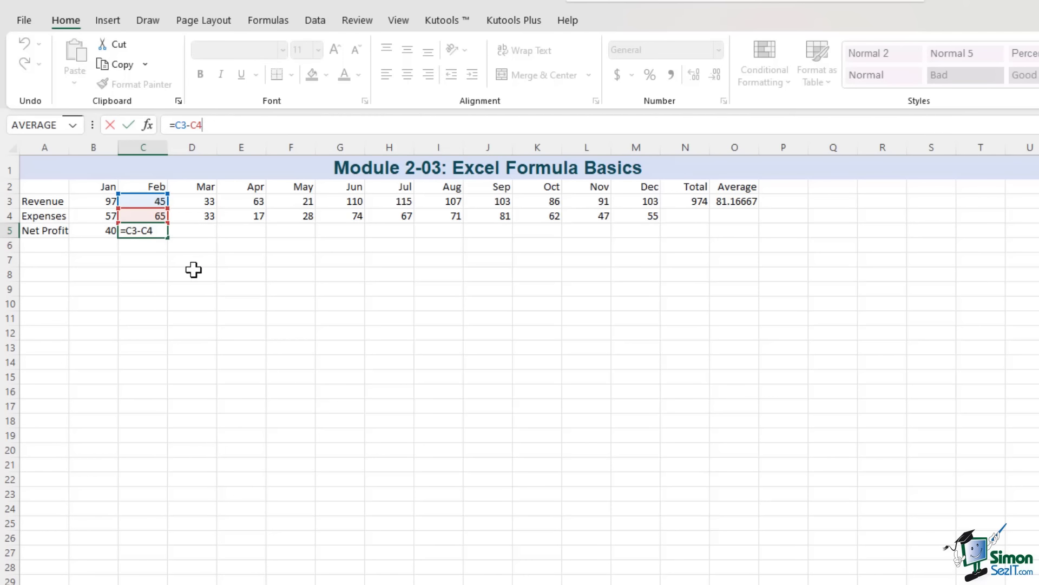
key("Return")
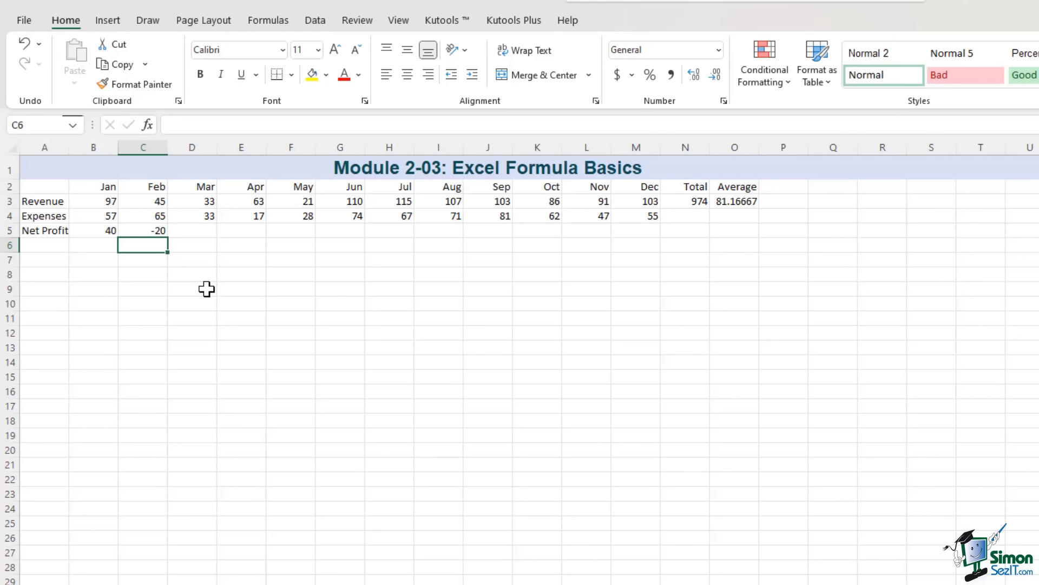
left_click(176, 232)
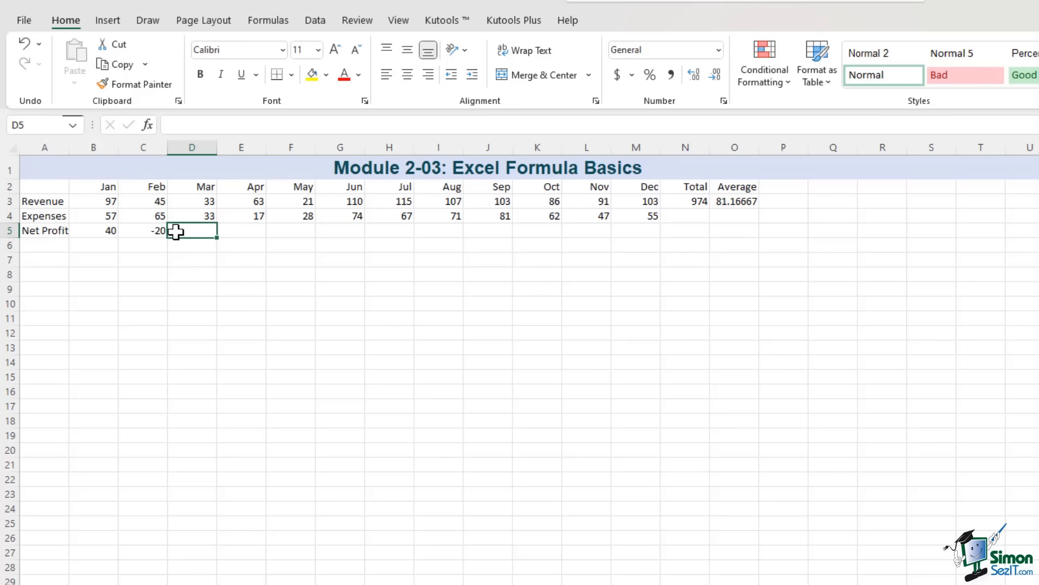
left_click(230, 232)
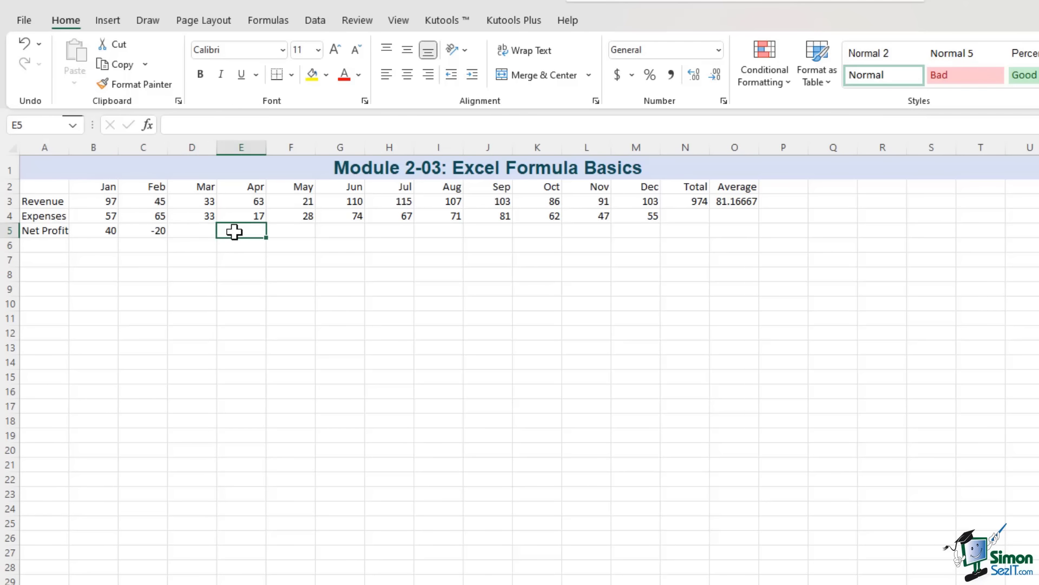
left_click(300, 235)
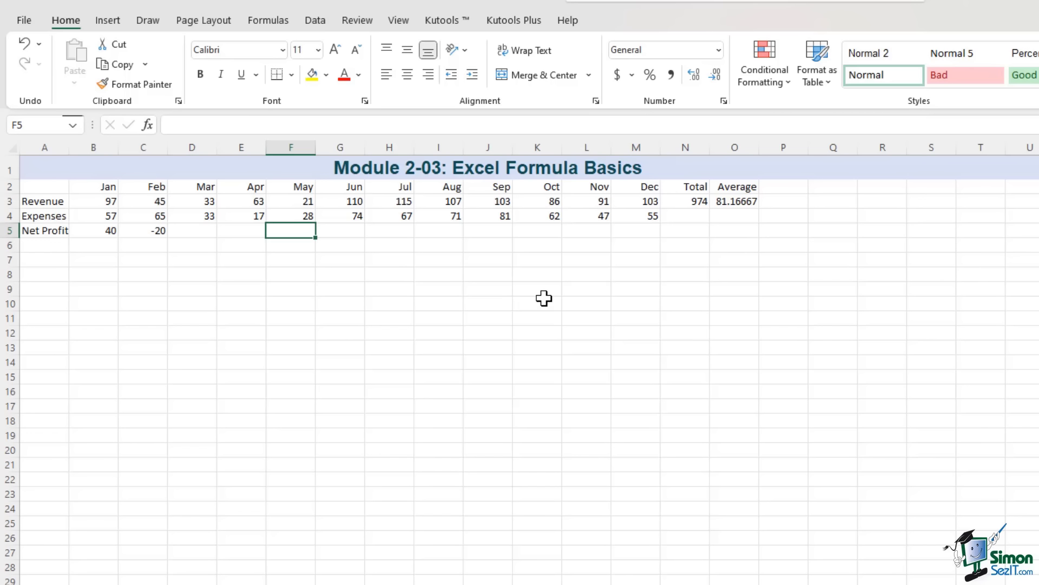
left_click(182, 229)
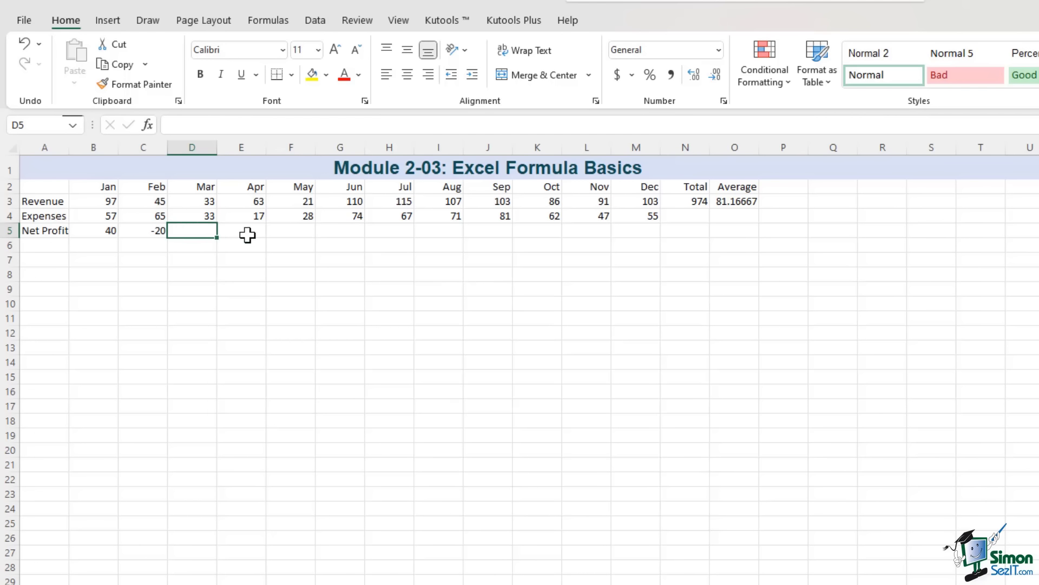
left_click(295, 233)
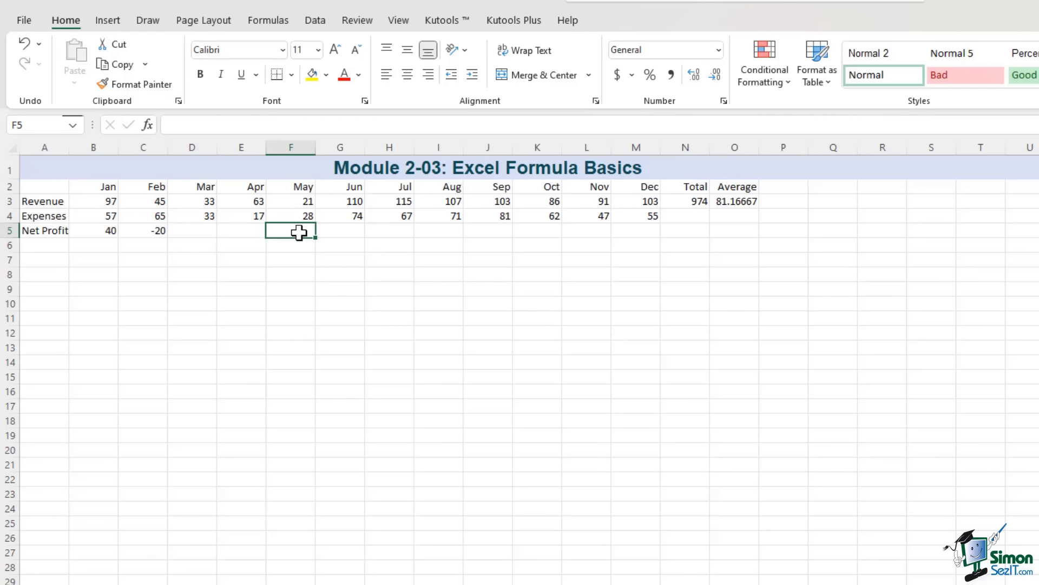
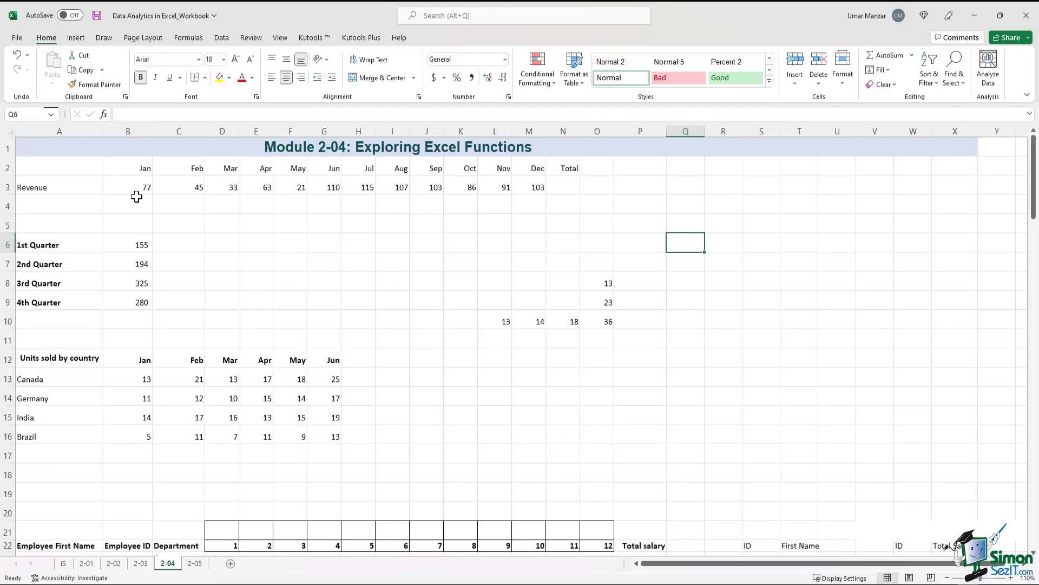
Look over the data on sheet 2-04, including the Total cell and the monthly revenue range B3:M3
left_click(42, 169)
left_click_drag(154, 164, 697, 433)
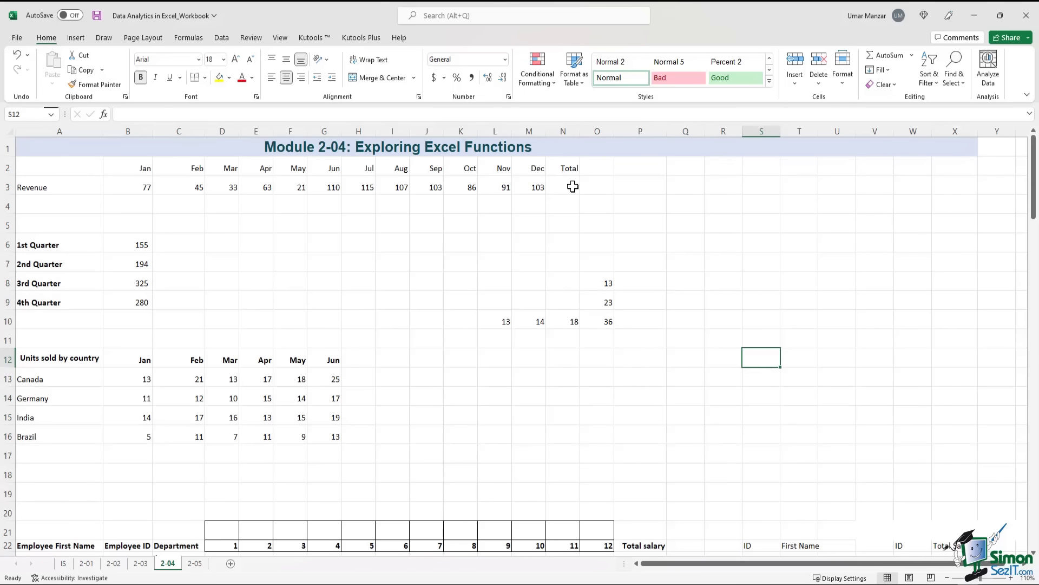
left_click(569, 185)
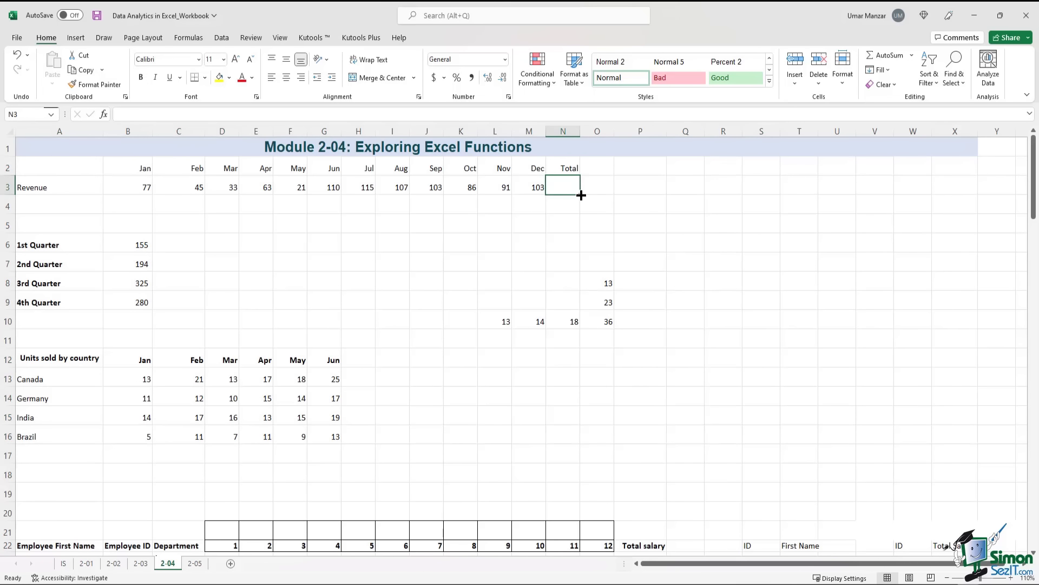
left_click_drag(108, 188, 524, 190)
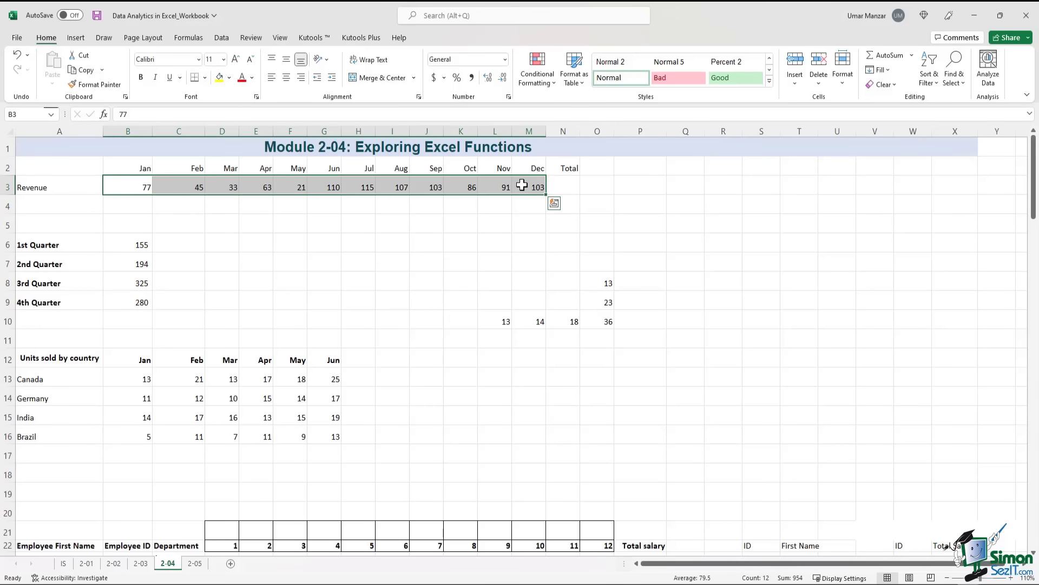
Write a SUM formula in cell N3 over the January to December revenue in B3:M3
left_click(555, 187)
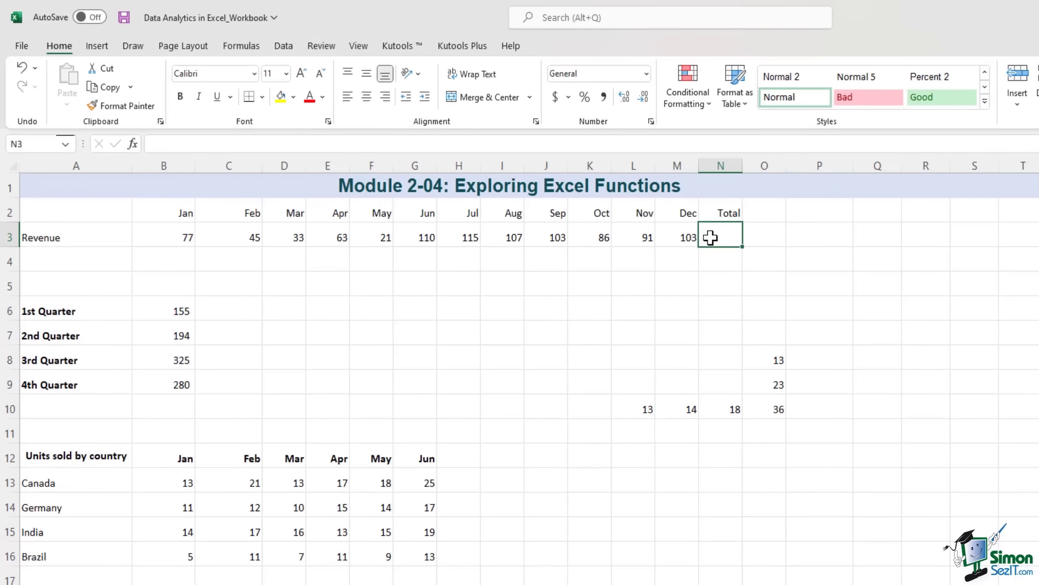
type("=sum")
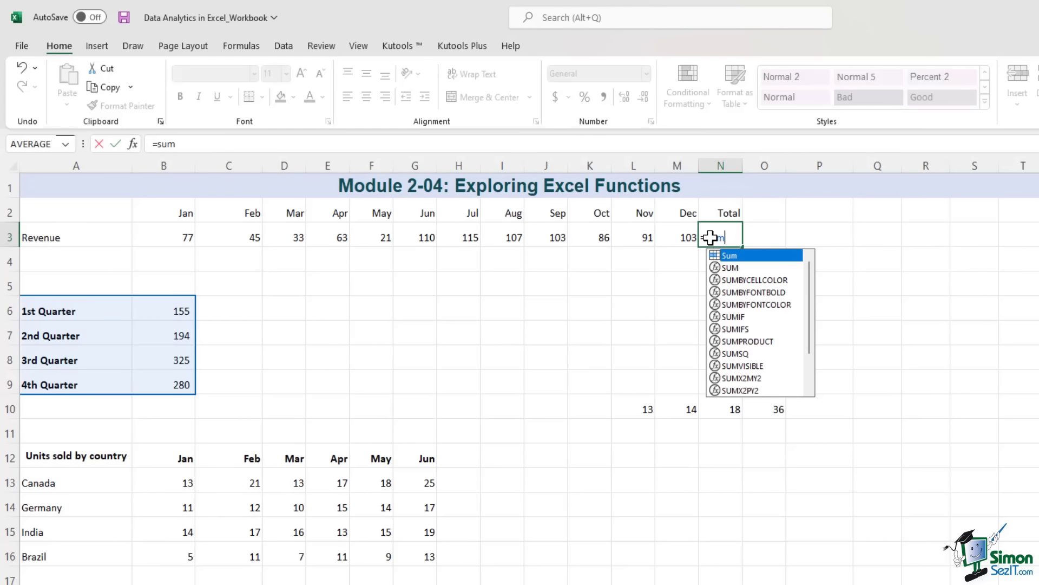
type("(")
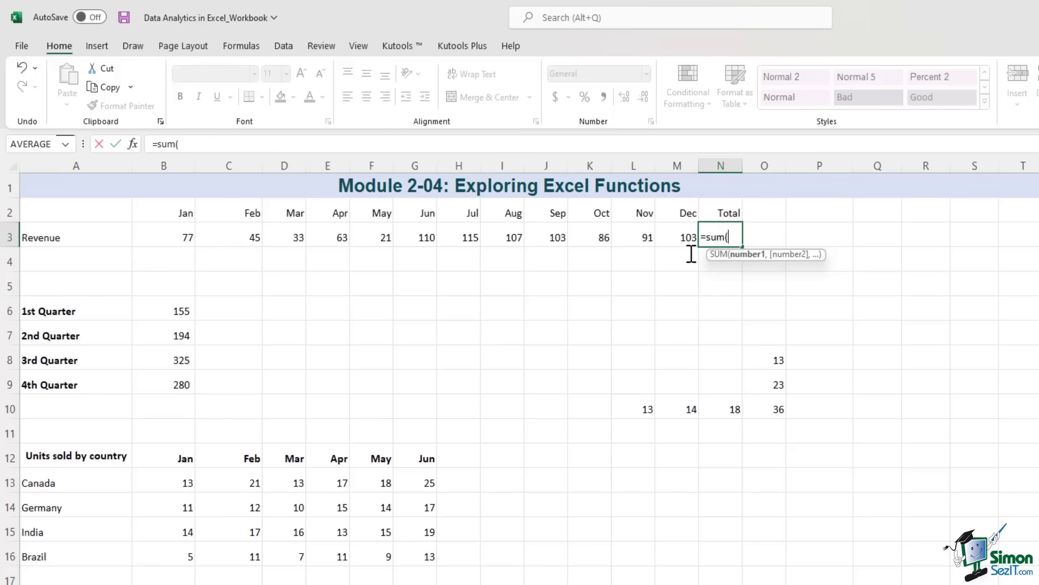
left_click_drag(178, 234, 664, 225)
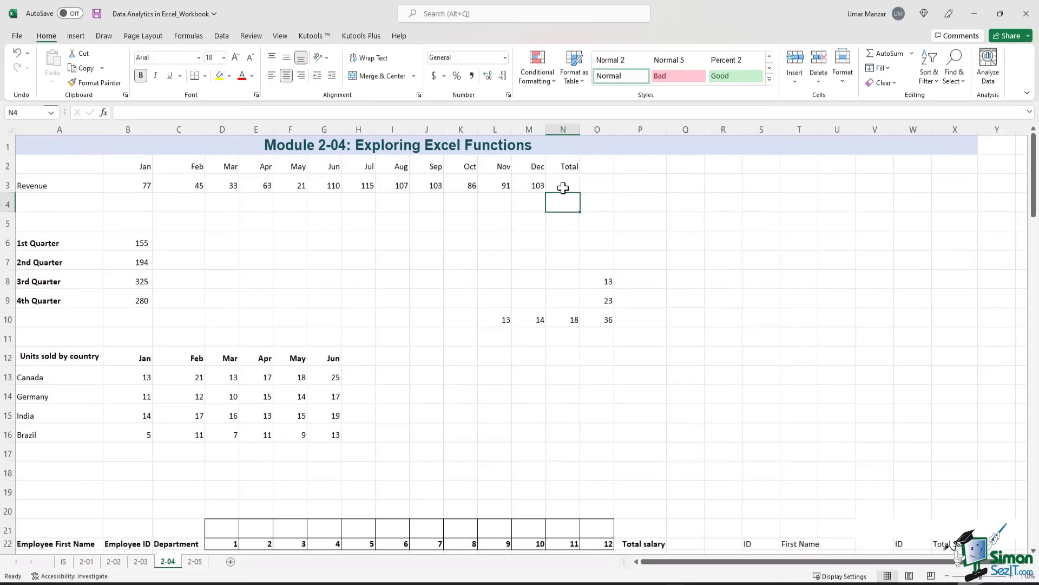
Total the January to December revenue in N3 with AutoSum and clear the cell again
left_click(721, 241)
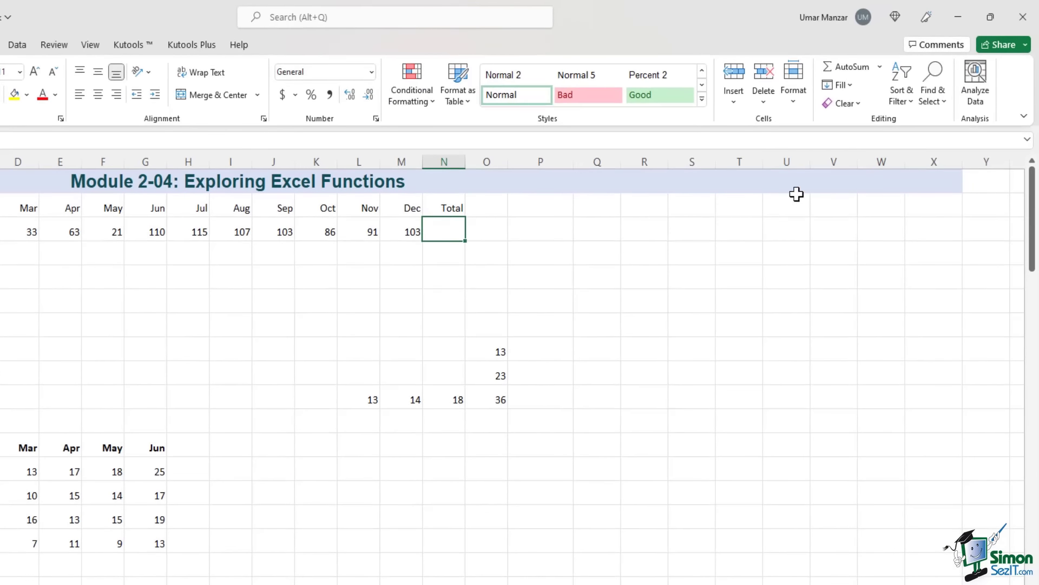
left_click(854, 68)
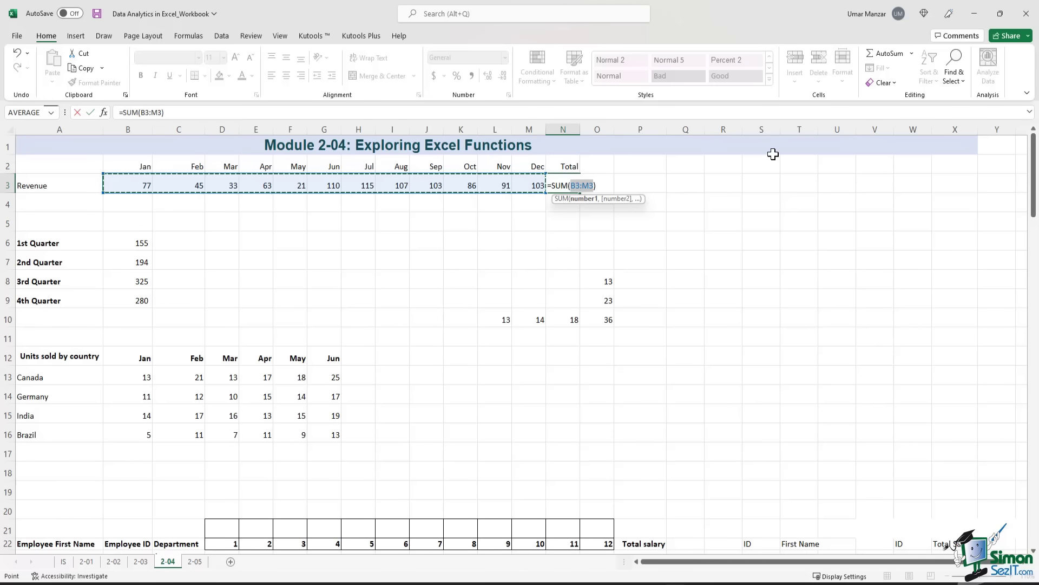
key("Return")
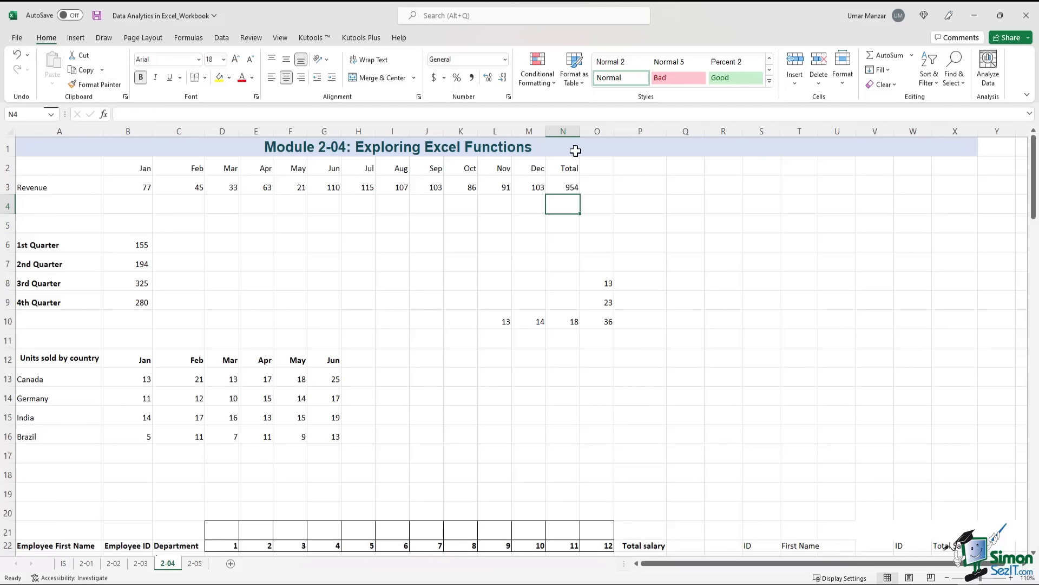
left_click(563, 183)
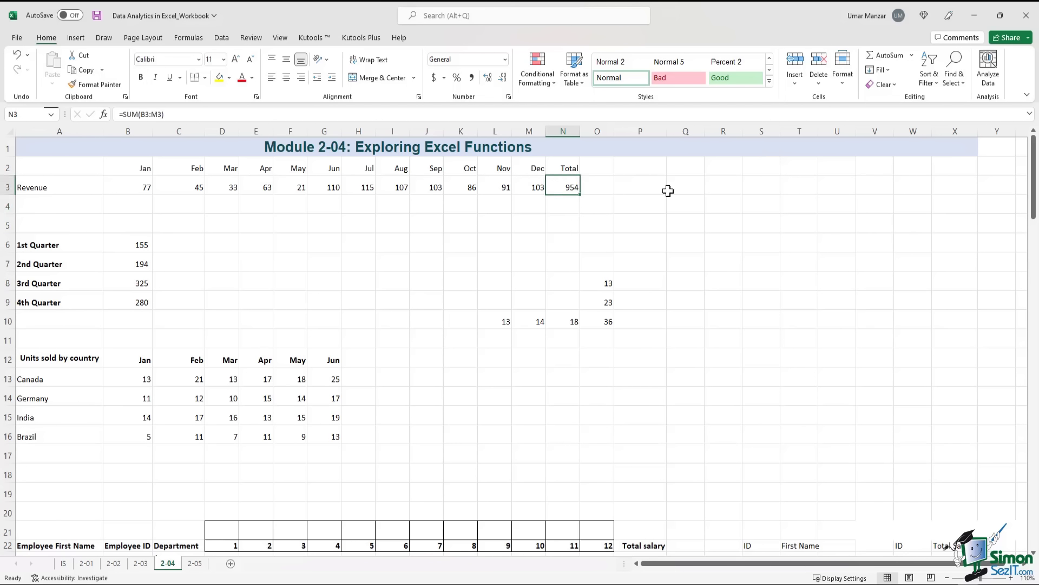
key("Delete")
Insert =SUM(B3:M3) in cell N3 with AutoSum and open the formula to review its summed range
left_click(889, 55)
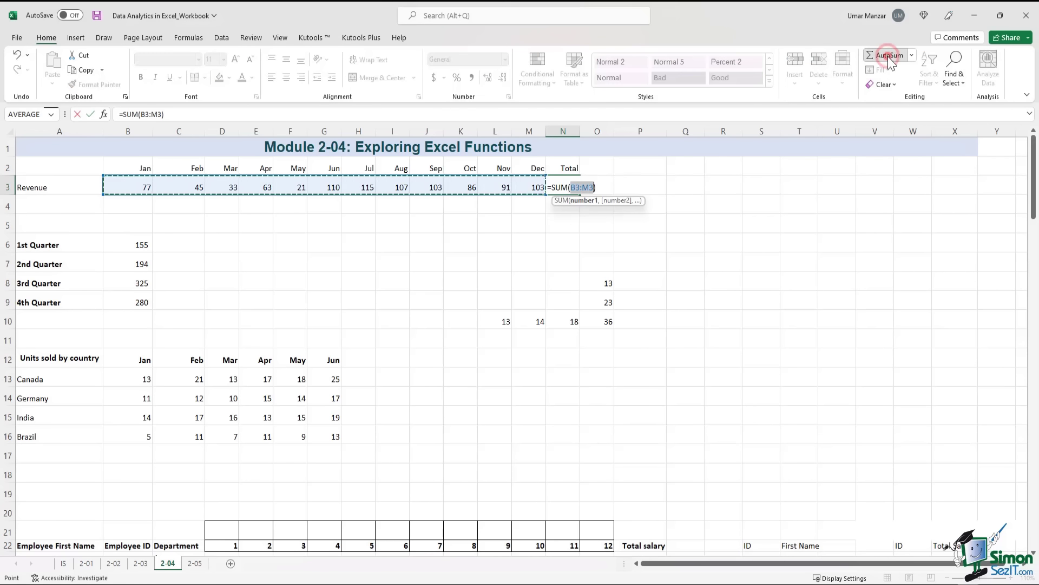
left_click(889, 55)
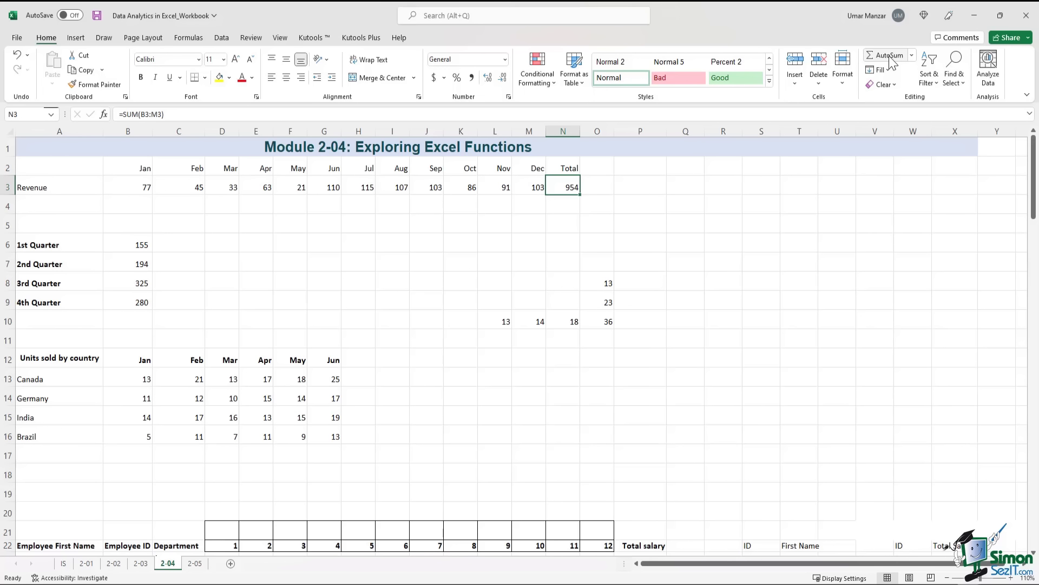
left_click(434, 116)
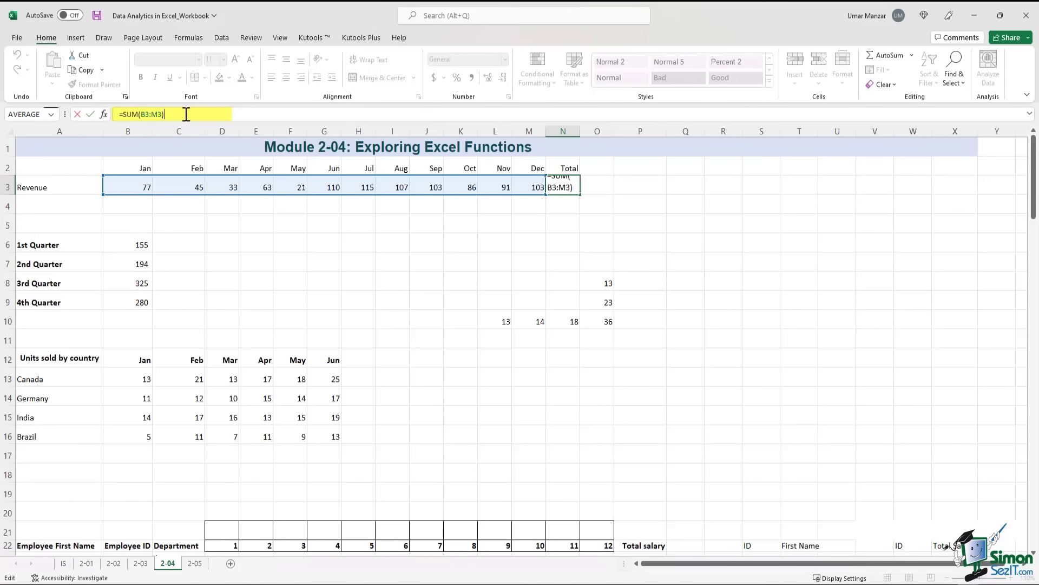
Commit the SUM formula in N3 and try AutoSum in cell B10 below the quarterly revenue figures
key("Return")
left_click(120, 322)
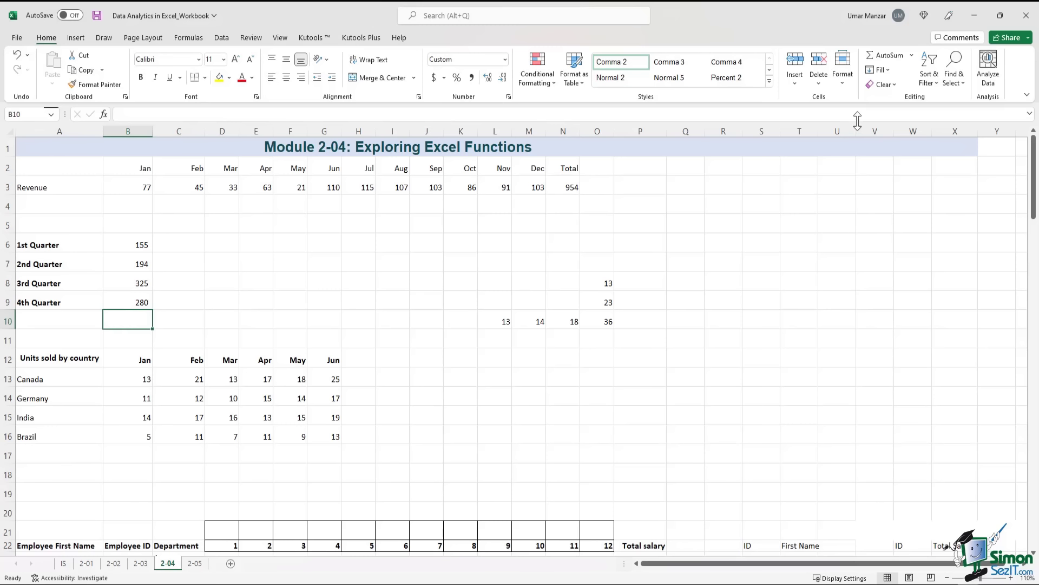
left_click(890, 58)
left_click(890, 58)
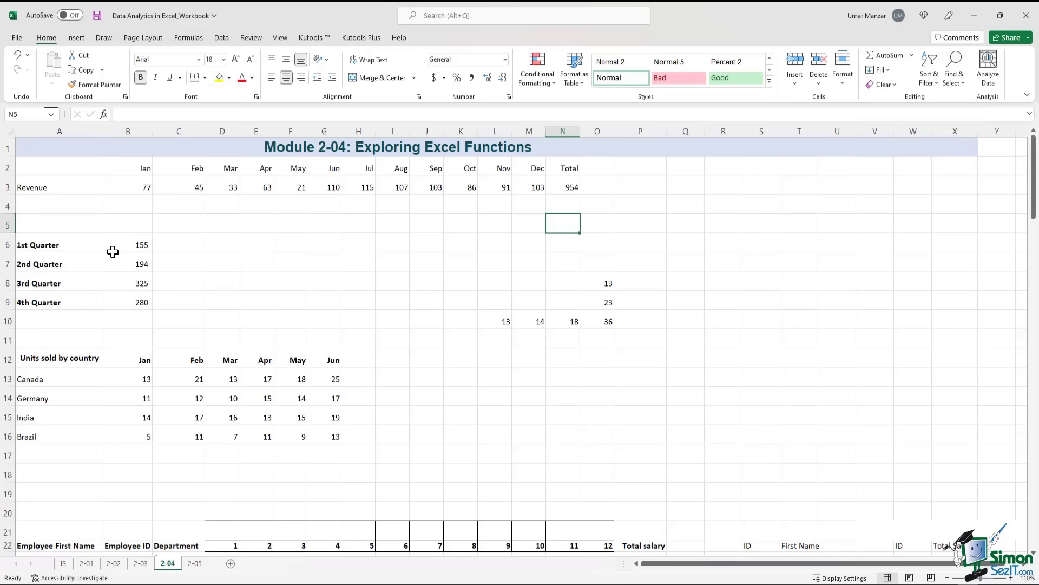
Total the quarterly revenue in B10 with AutoSum over B6:B9 and clear the cell again
left_click_drag(63, 246, 137, 304)
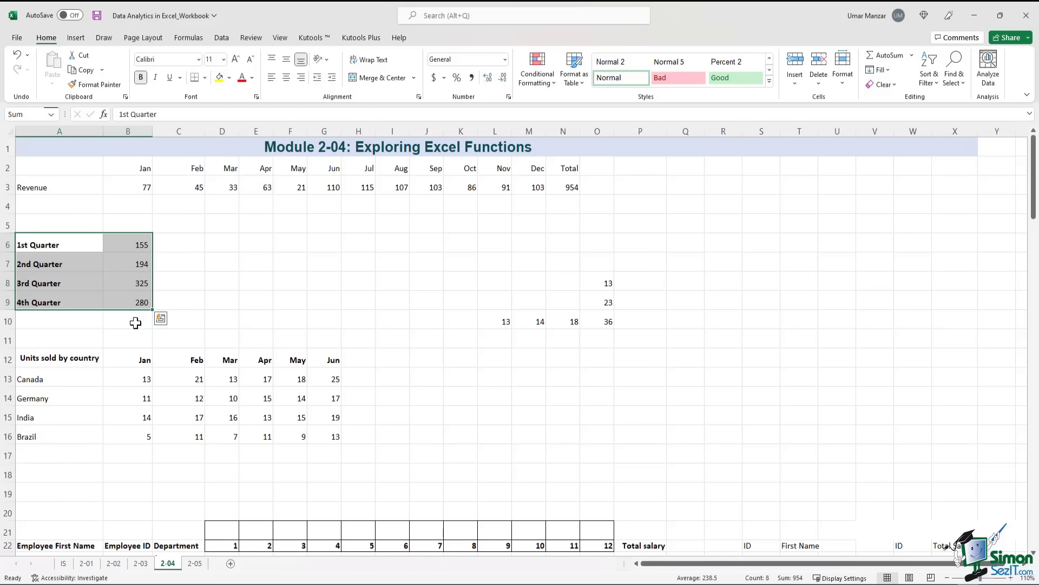
left_click(235, 264)
left_click_drag(137, 244, 131, 318)
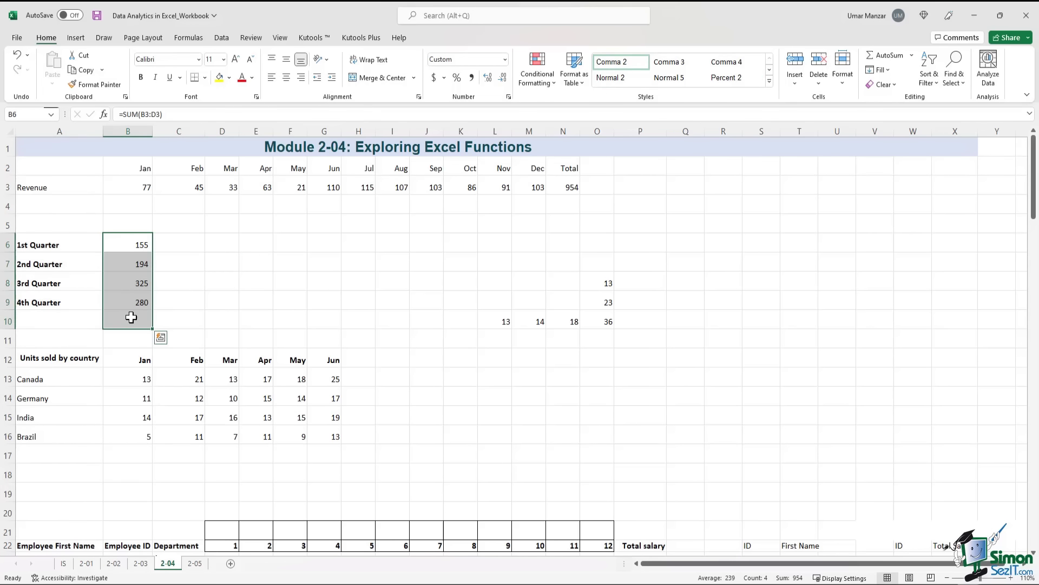
key("alt+equal")
left_click(131, 319)
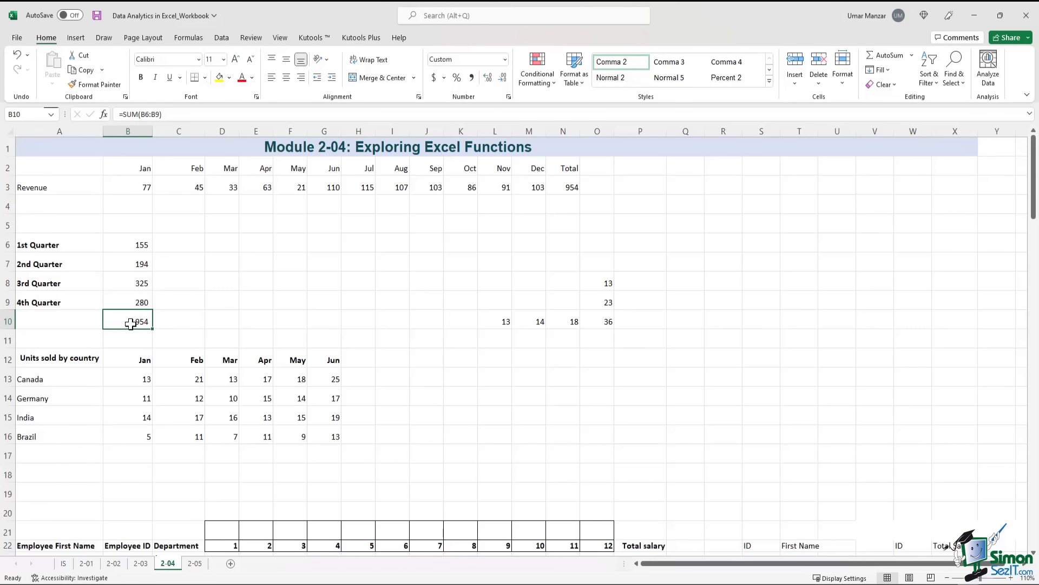
key("Delete")
Insert =SUM(B6:B9) in cell B10 once more by applying AutoSum to the range B6:B10
left_click_drag(130, 245, 125, 317)
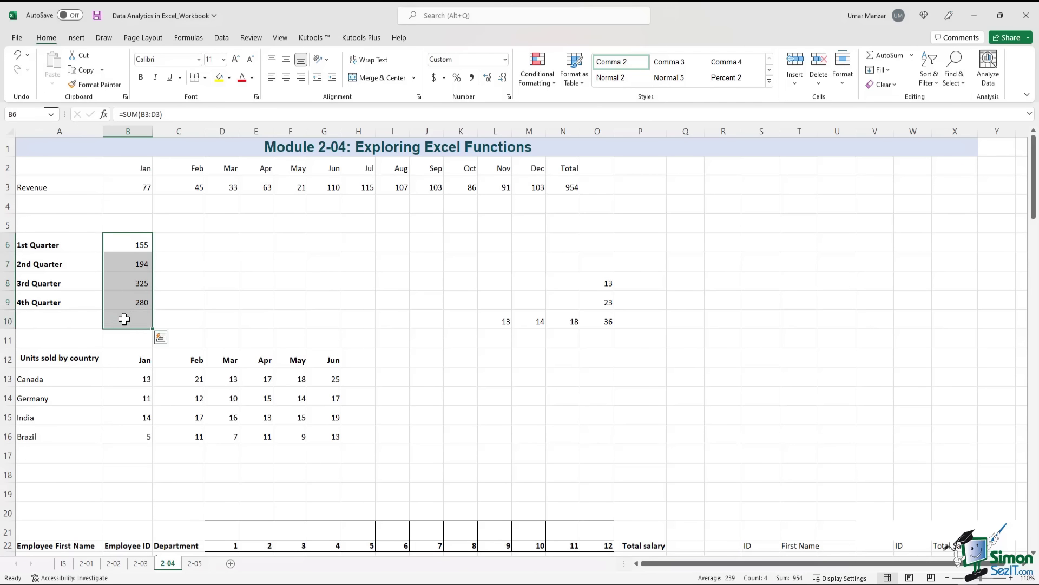
key("alt+equal")
key("Return")
key("Return")
left_click(260, 299)
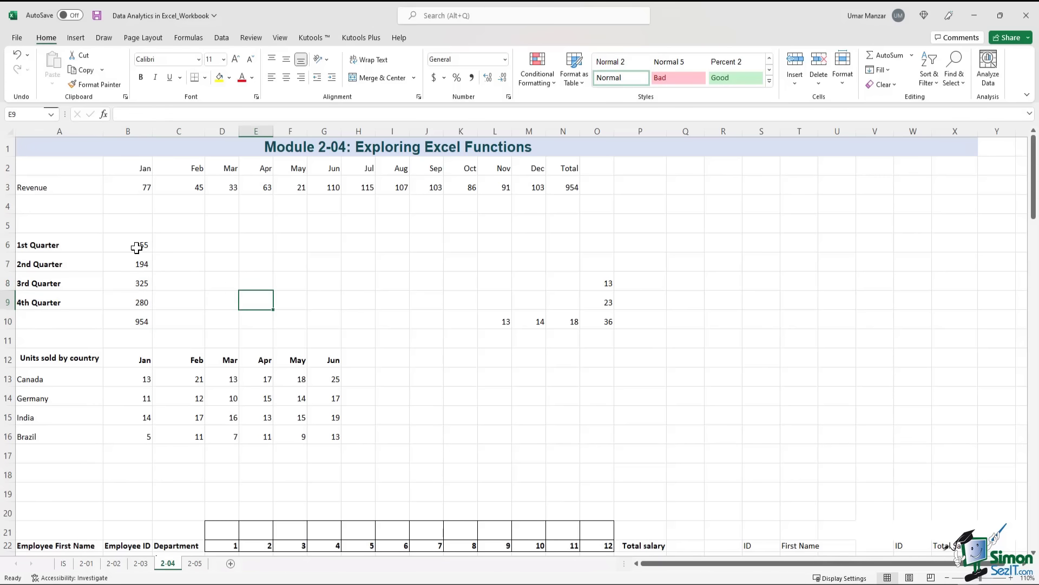
Replace the quarterly total in B10 with the AutoSum Average function, =AVERAGE(B6:B9)
left_click_drag(135, 248, 124, 302)
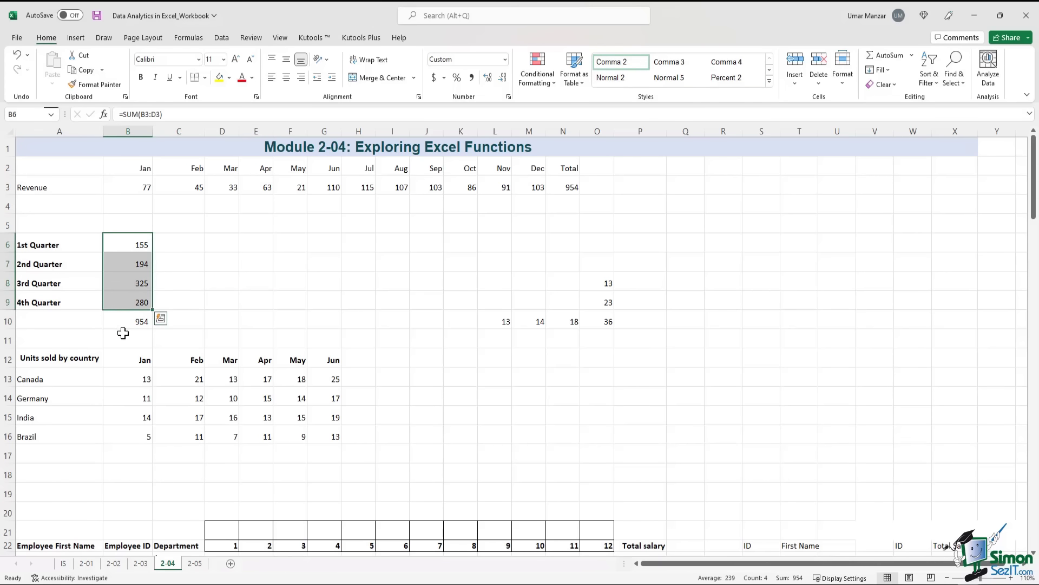
left_click(120, 322)
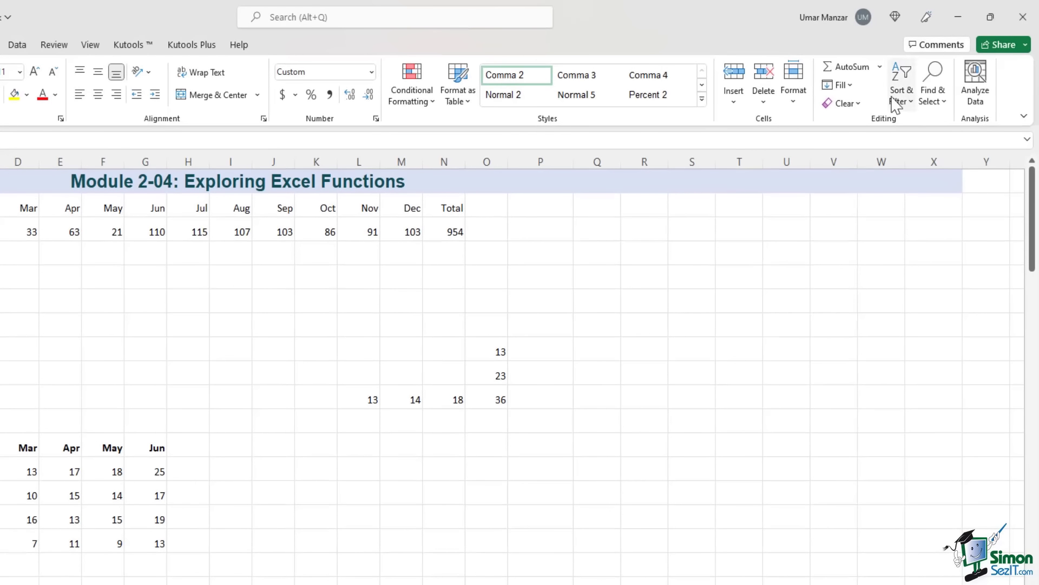
left_click(880, 67)
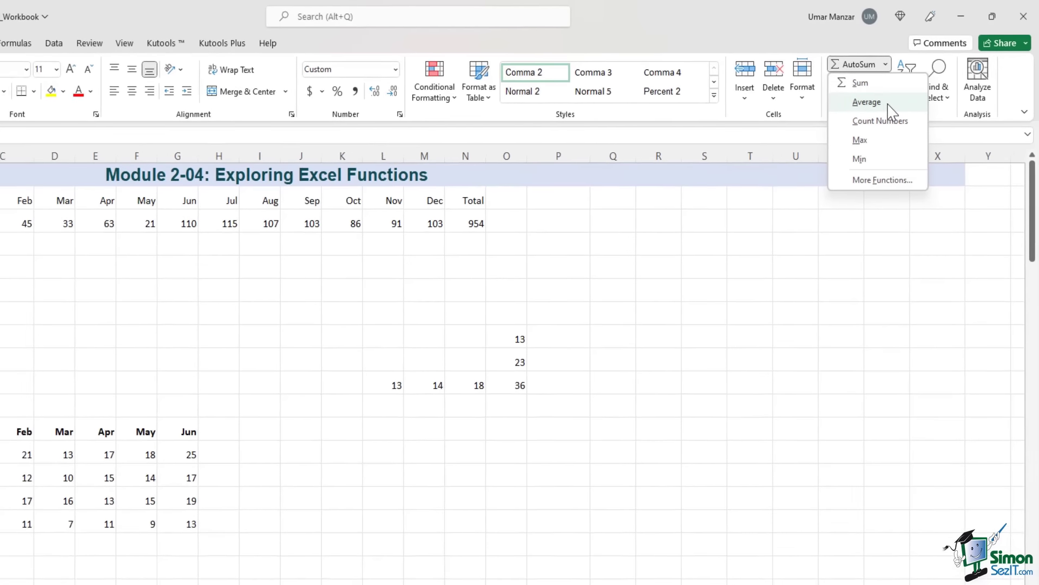
left_click(889, 106)
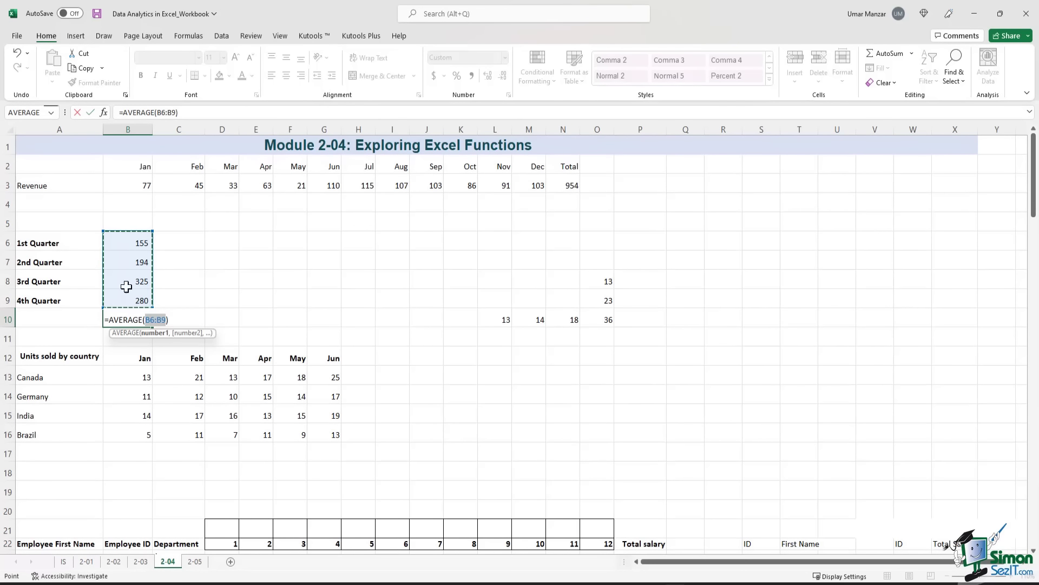
left_click(178, 299)
left_click(137, 319)
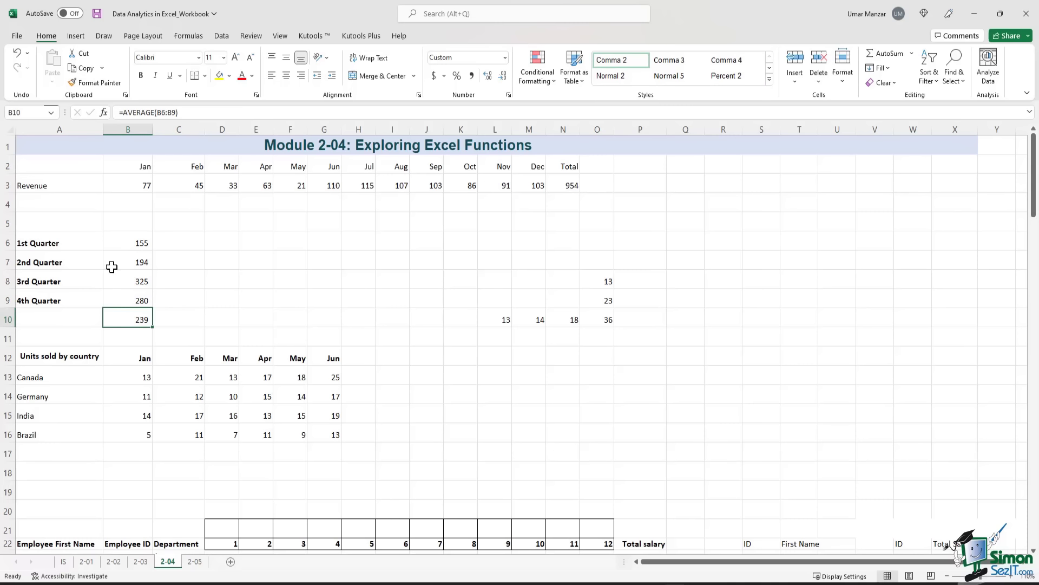
Replace the total in N3 with the average of the monthly revenue, =AVERAGE(B3:M3), and check the averaged range
left_click(572, 183)
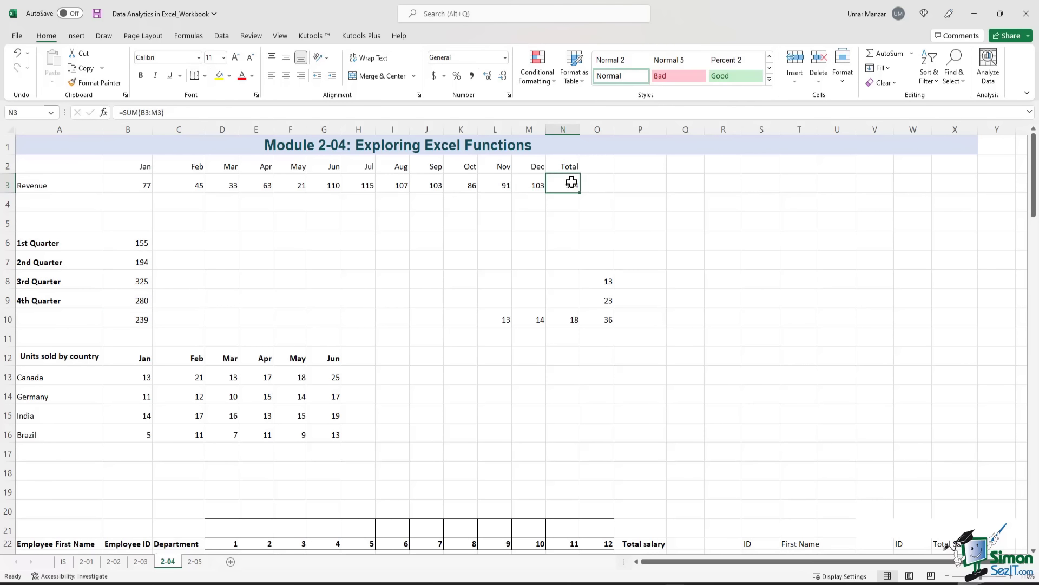
left_click(912, 53)
left_click(905, 86)
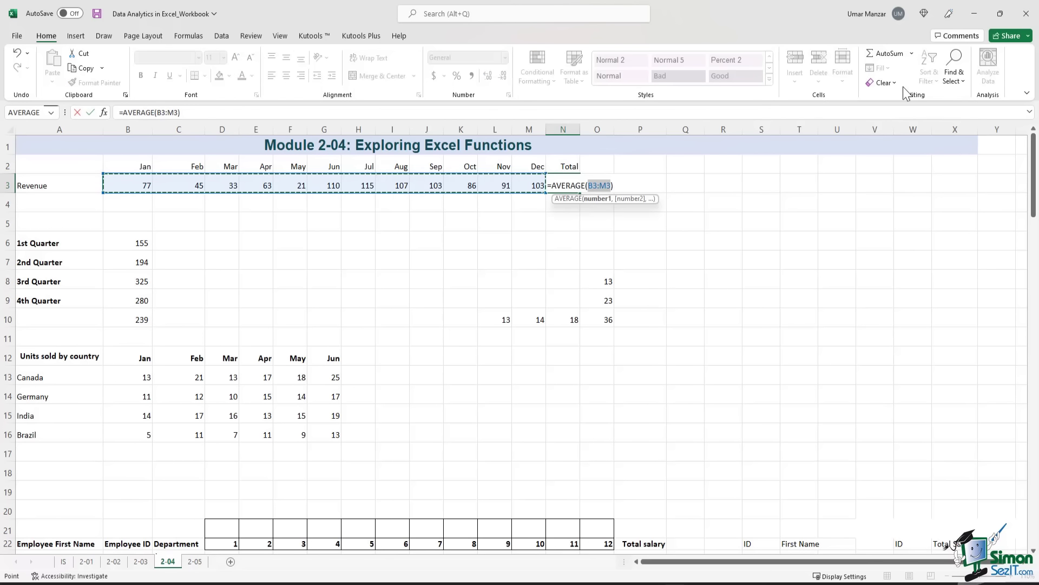
key("Return")
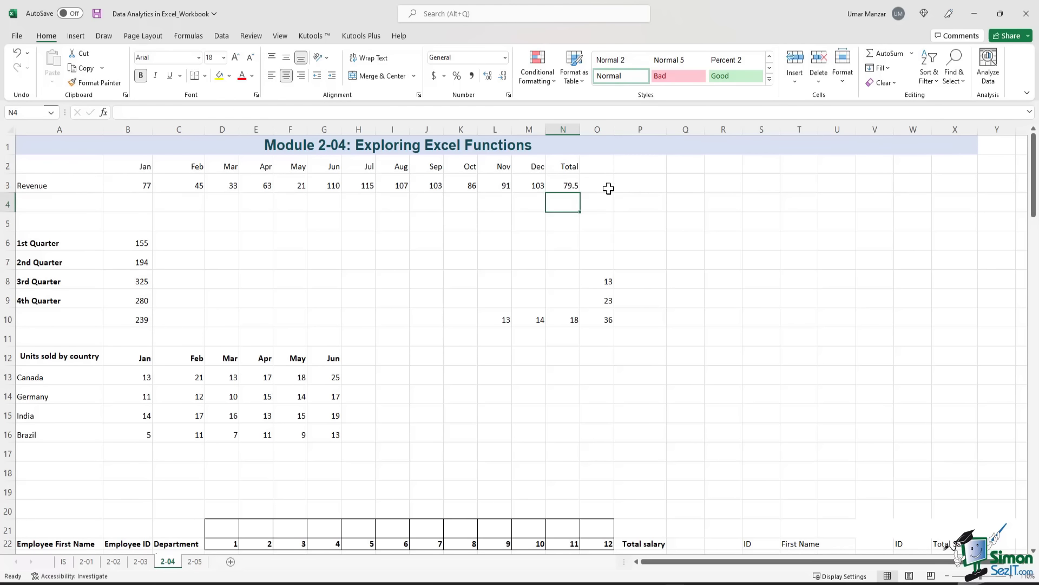
left_click(568, 185)
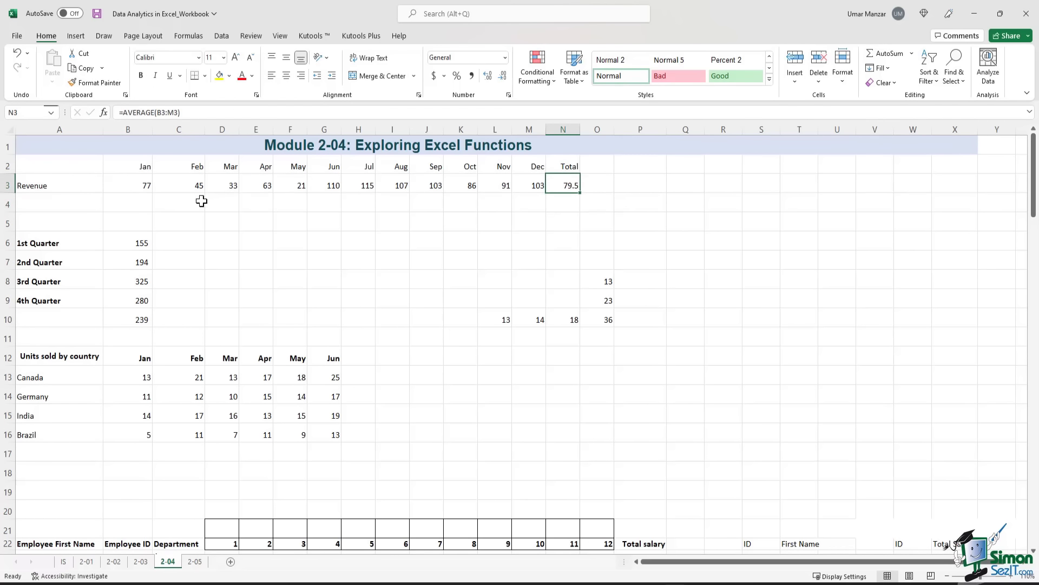
left_click_drag(138, 185, 536, 186)
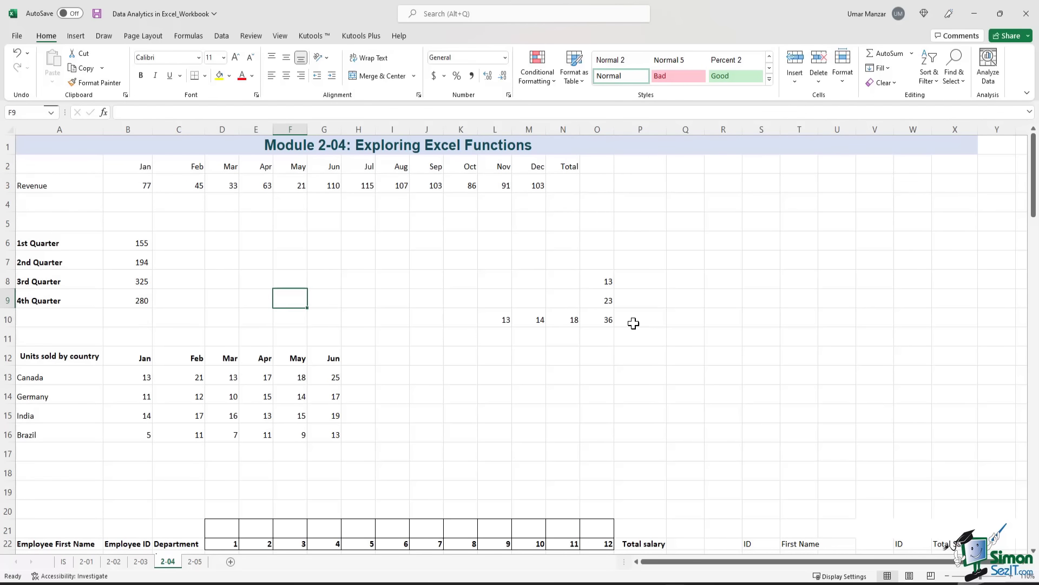
Enter =SUM(O8:O10) in cell O11 to add up the three numbers above it
left_click(680, 256)
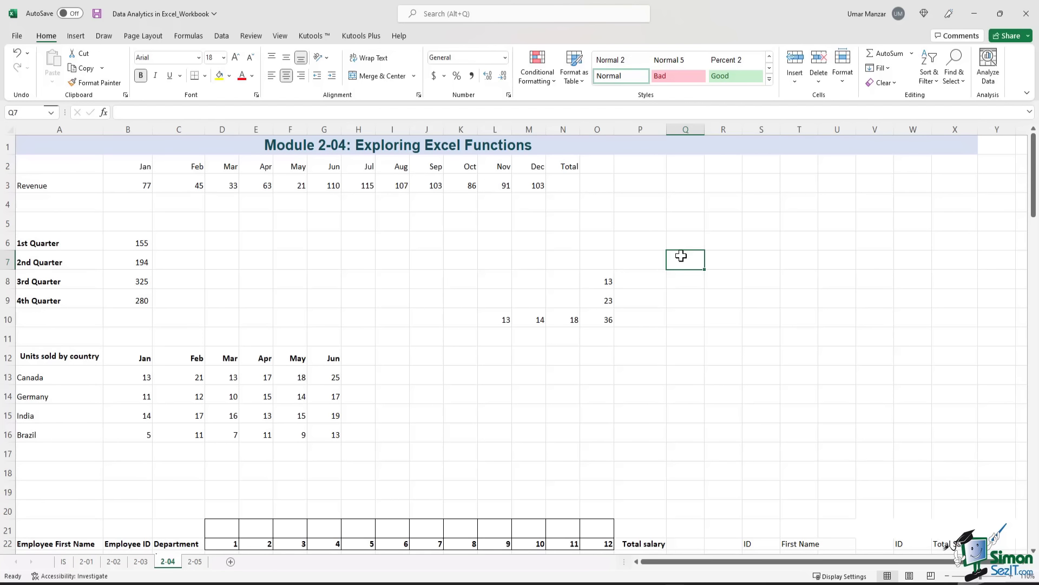
left_click(605, 336)
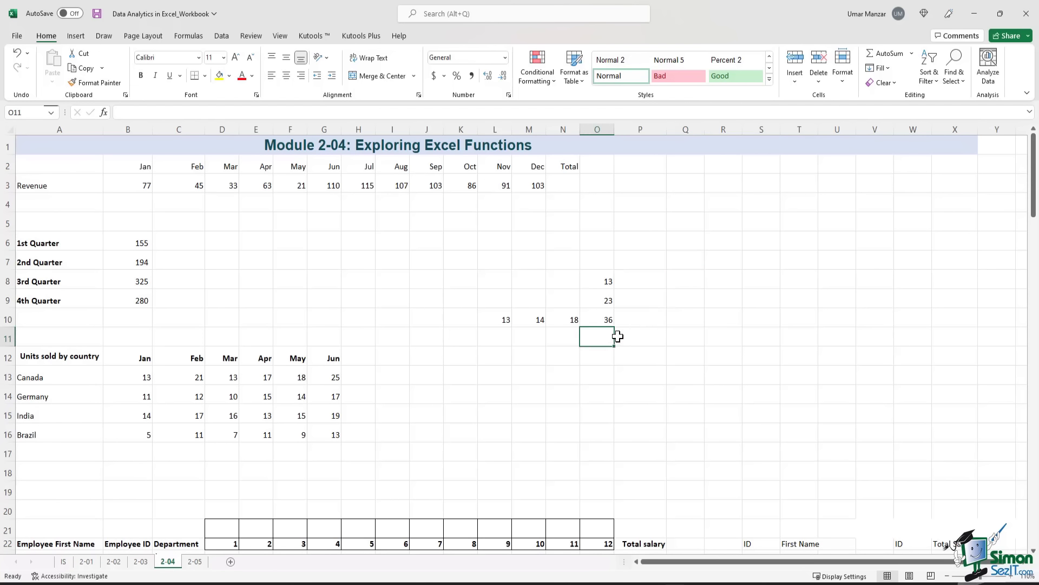
type("=SUM(")
key("Up")
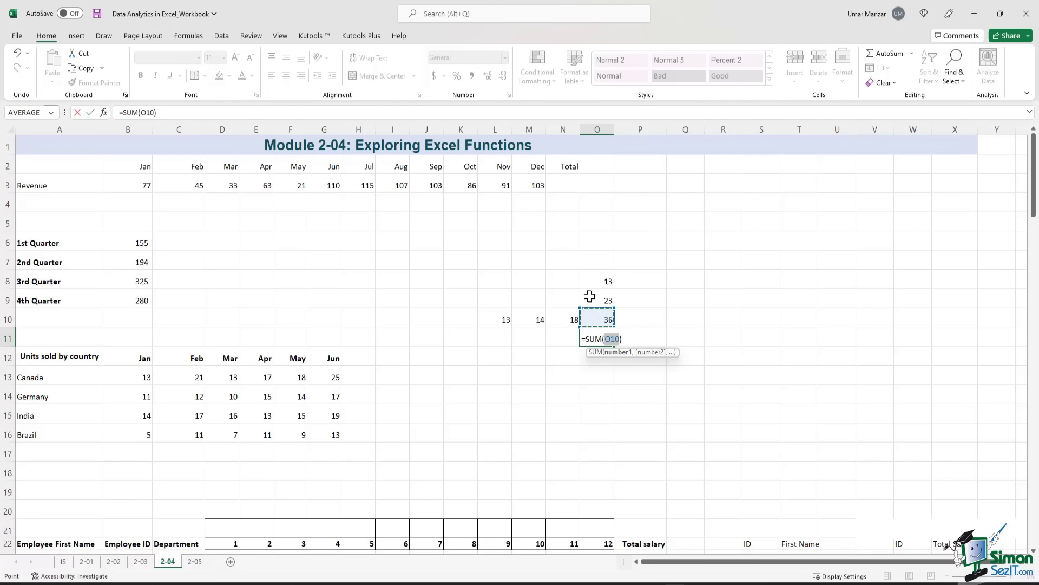
left_click_drag(595, 278, 608, 316)
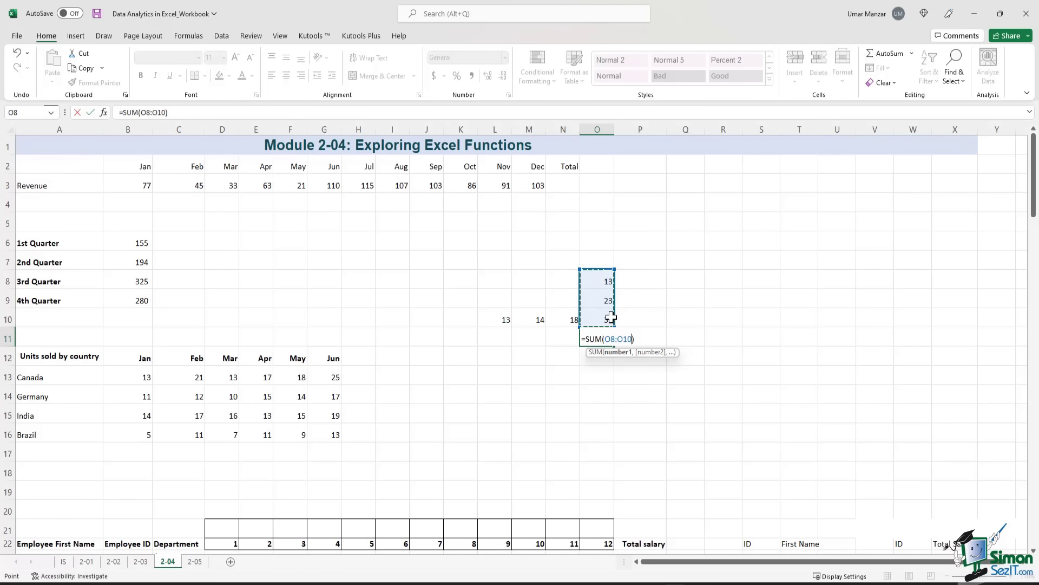
key("Return")
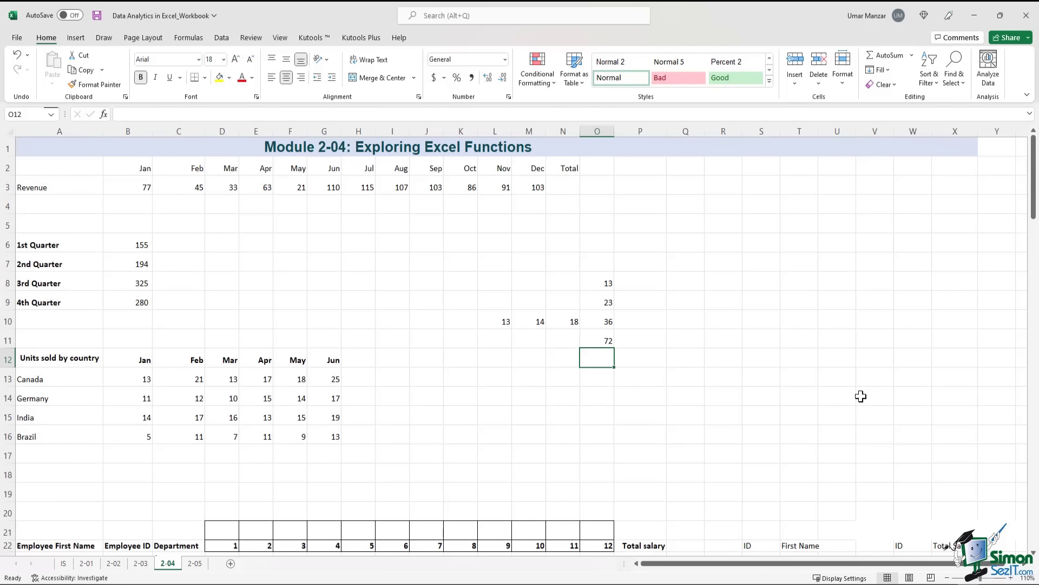
Examine the employee salary table starting at row 22, including its column headers, and the ID and First Name lookup table beside it
scroll(861, 397, "down", 4)
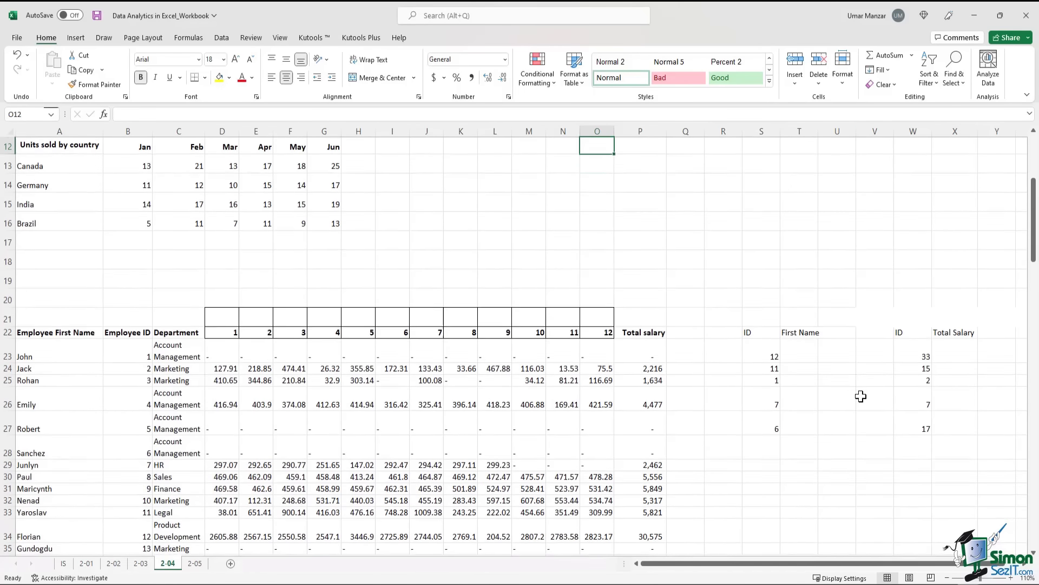
scroll(861, 396, "down", 3)
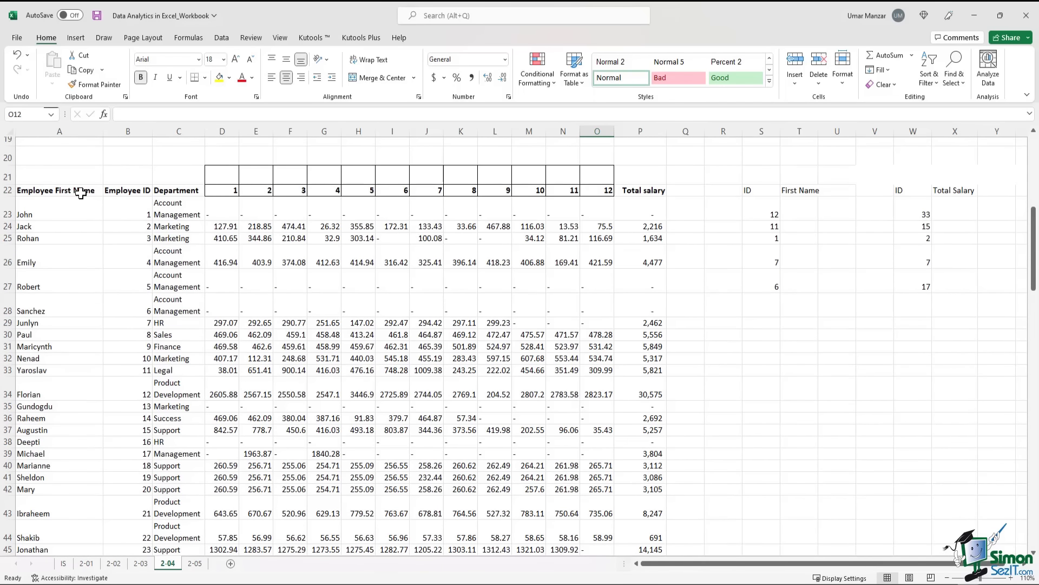
left_click(171, 189)
key("ctrl+Right")
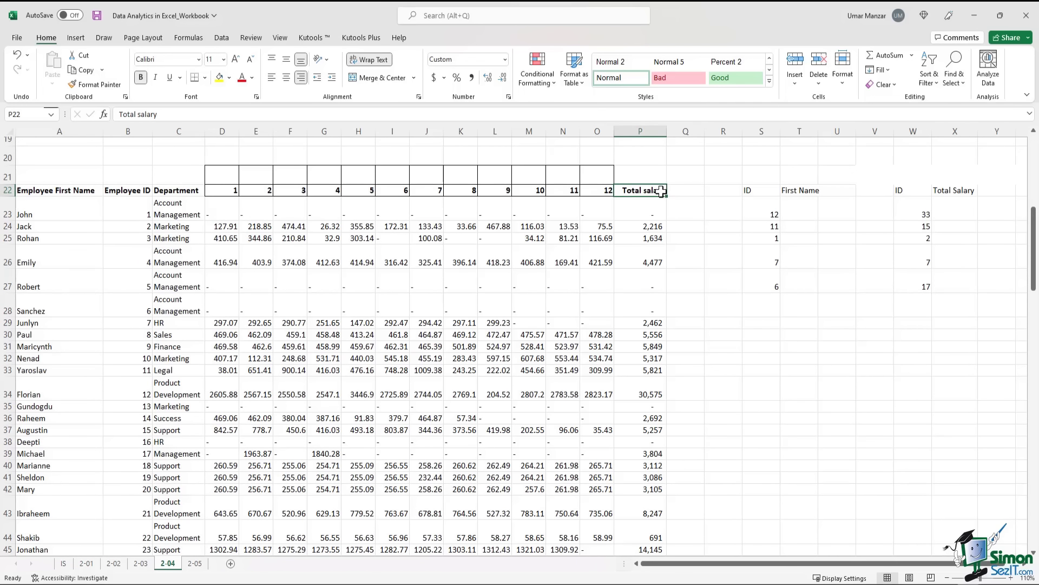
left_click_drag(216, 190, 593, 193)
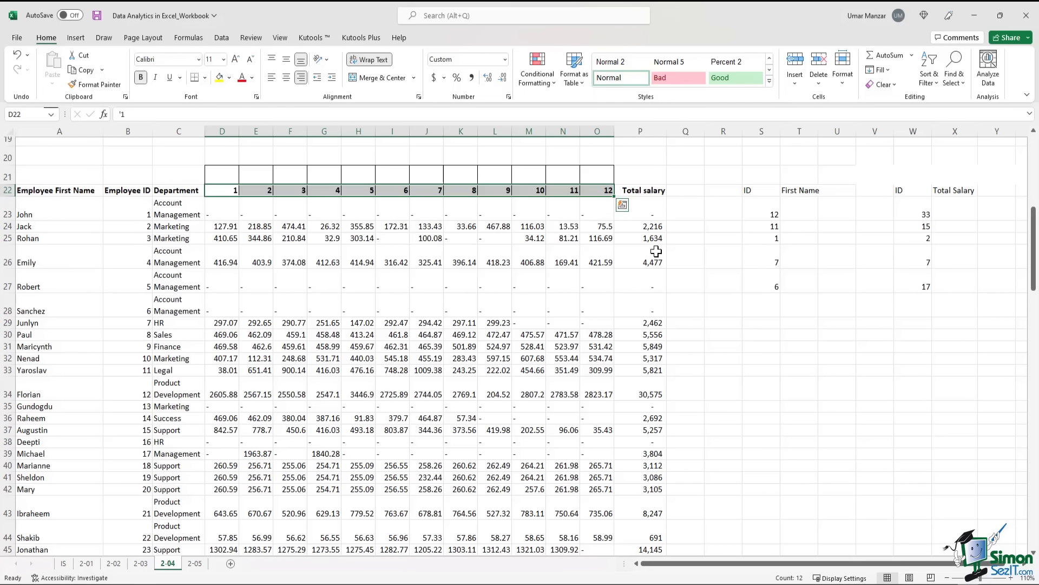
scroll(395, 306, "down", 2)
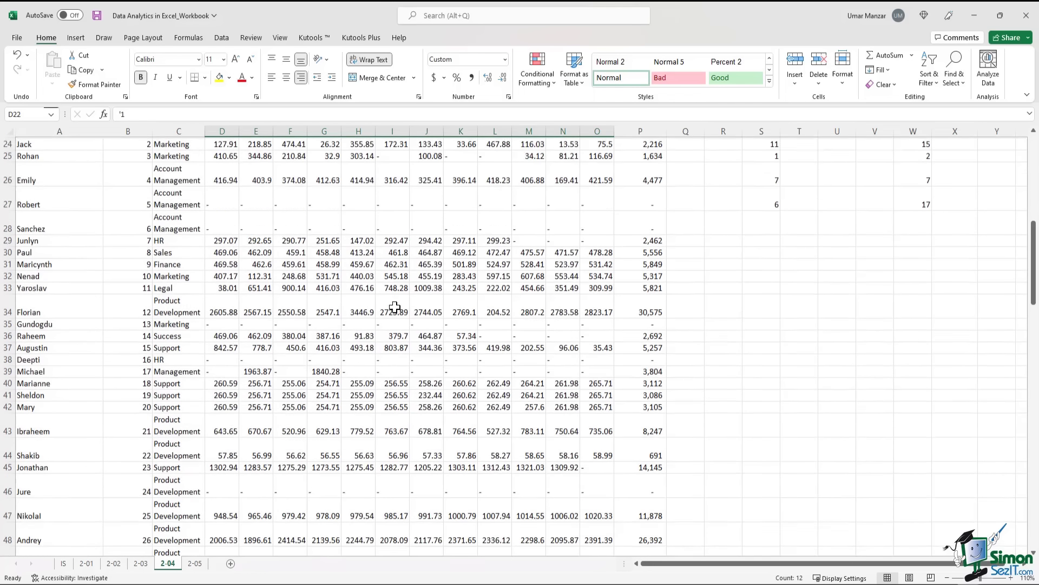
scroll(395, 308, "up", 1)
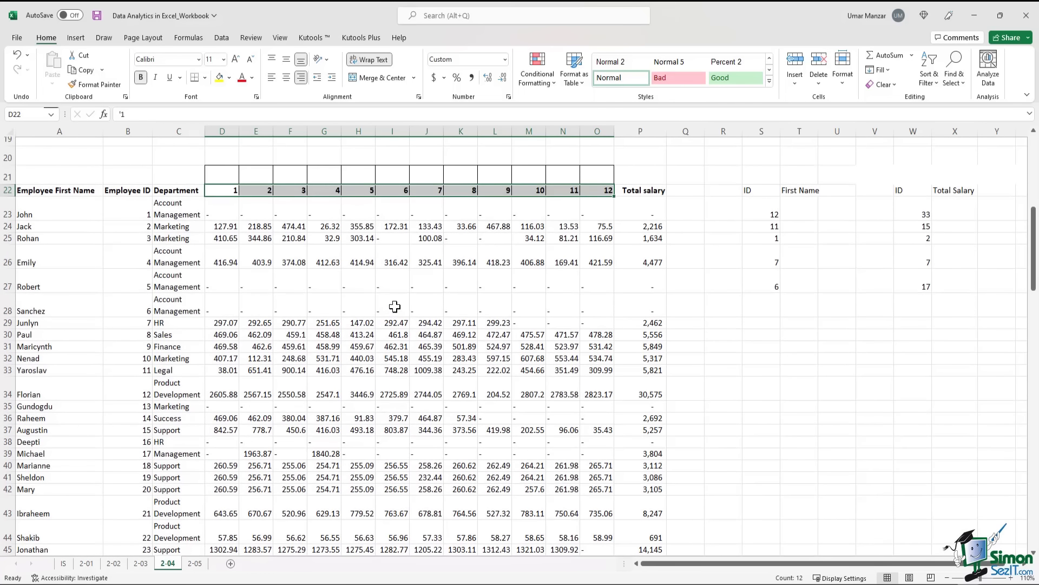
scroll(395, 306, "down", 2)
scroll(394, 307, "up", 2)
left_click(796, 210)
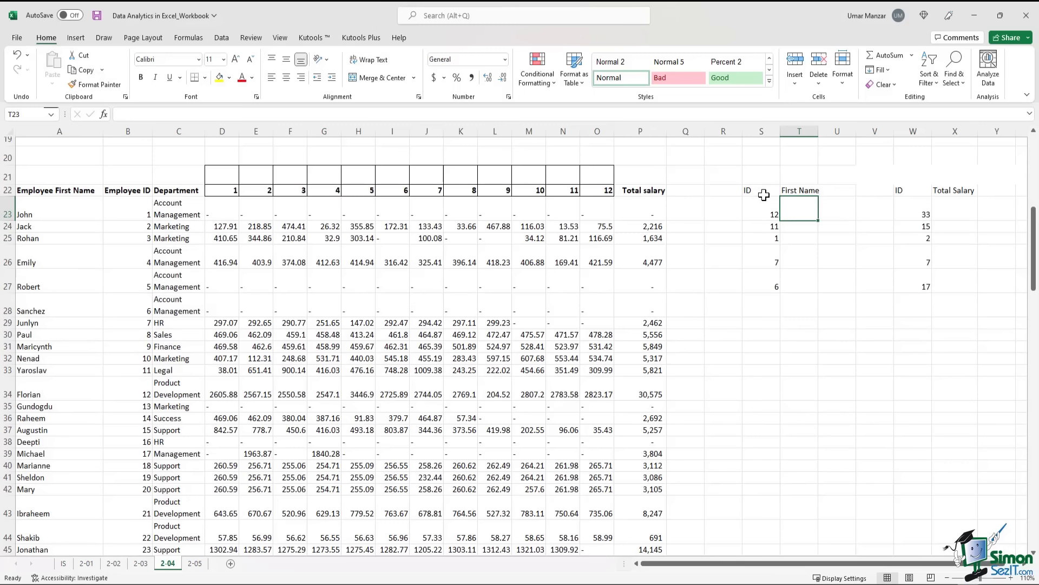
left_click_drag(800, 205, 808, 285)
left_click(754, 212)
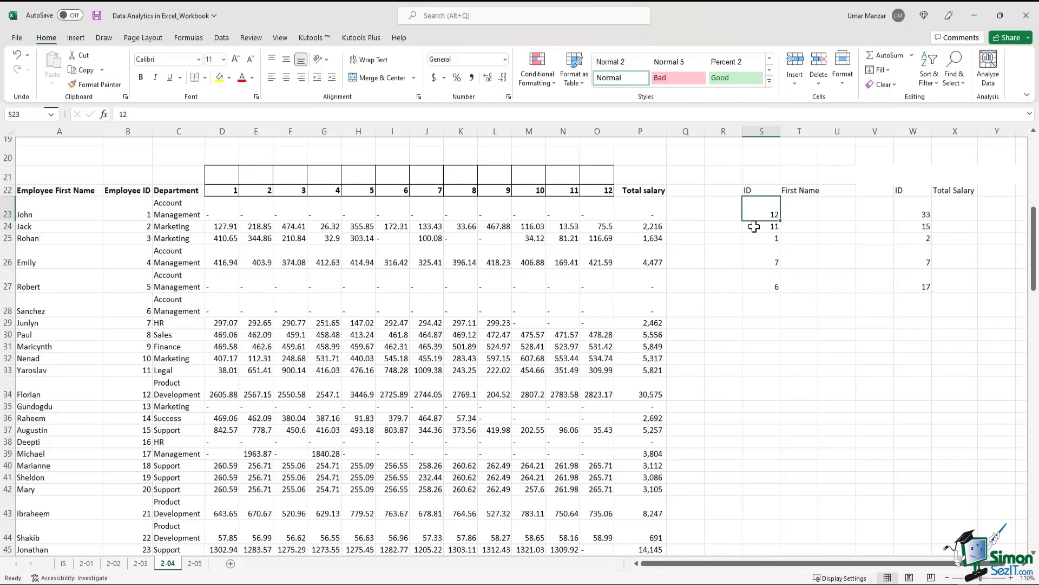
left_click_drag(754, 226, 760, 278)
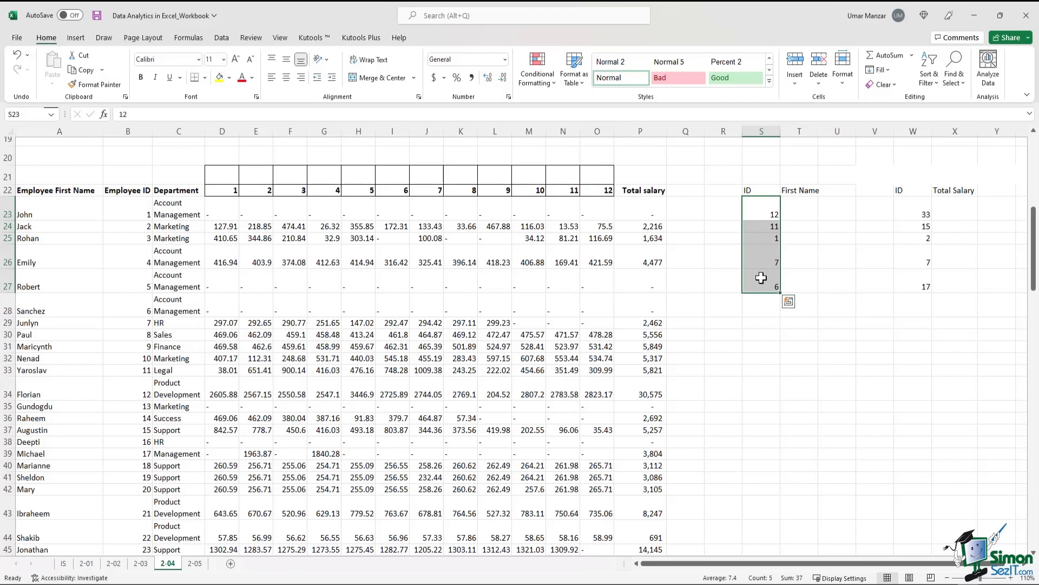
Start an XLOOKUP formula in cell T23 with the ID in S23 as the lookup value
left_click(799, 209)
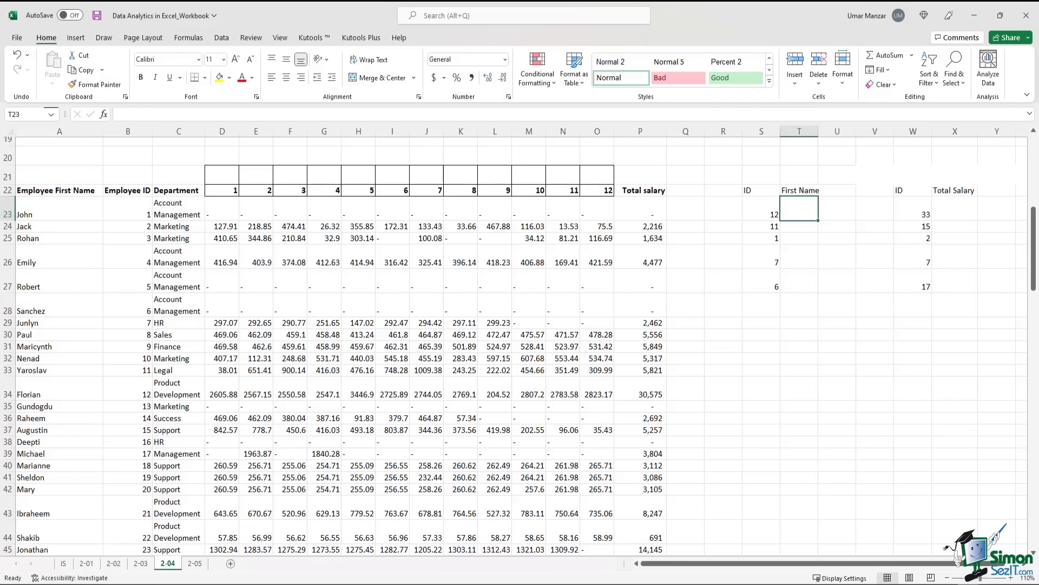
double_click(796, 212)
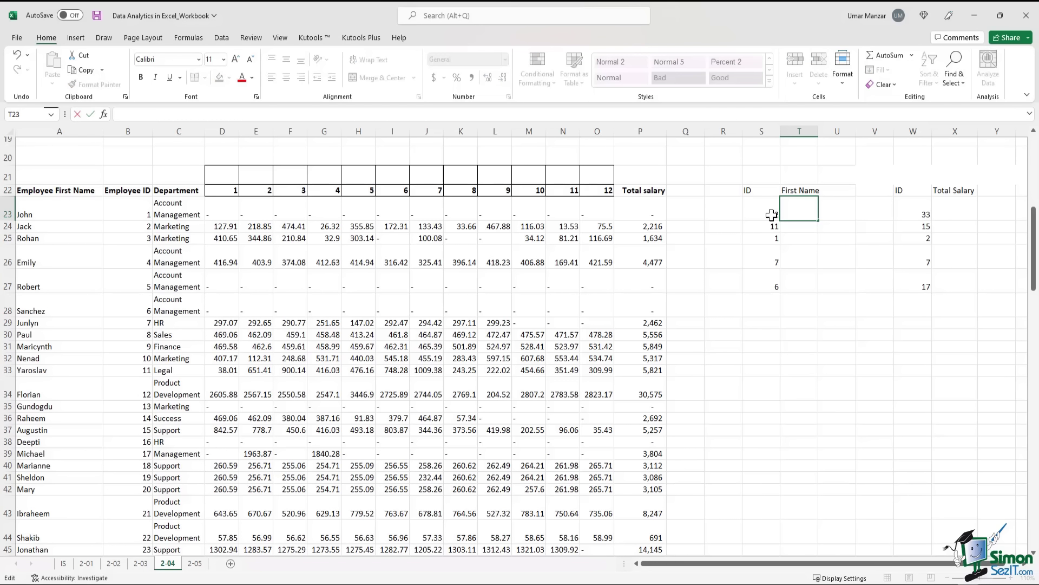
type("=x")
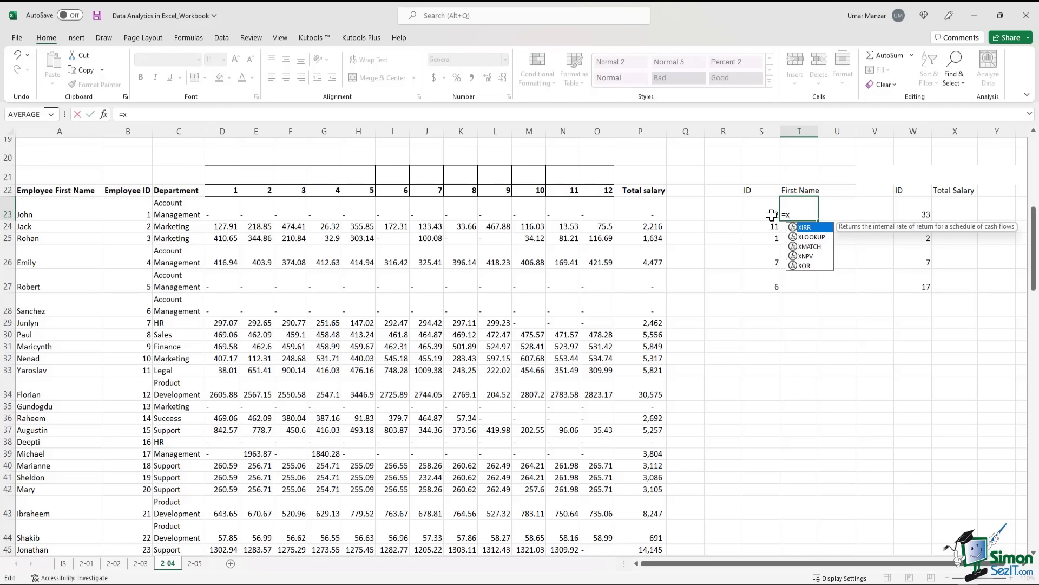
type("look")
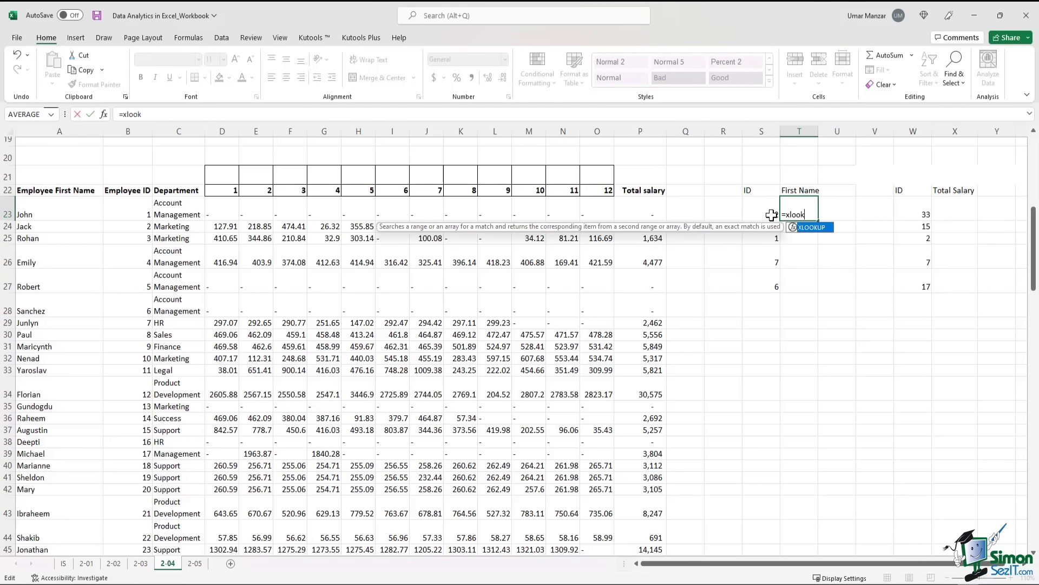
type("up(")
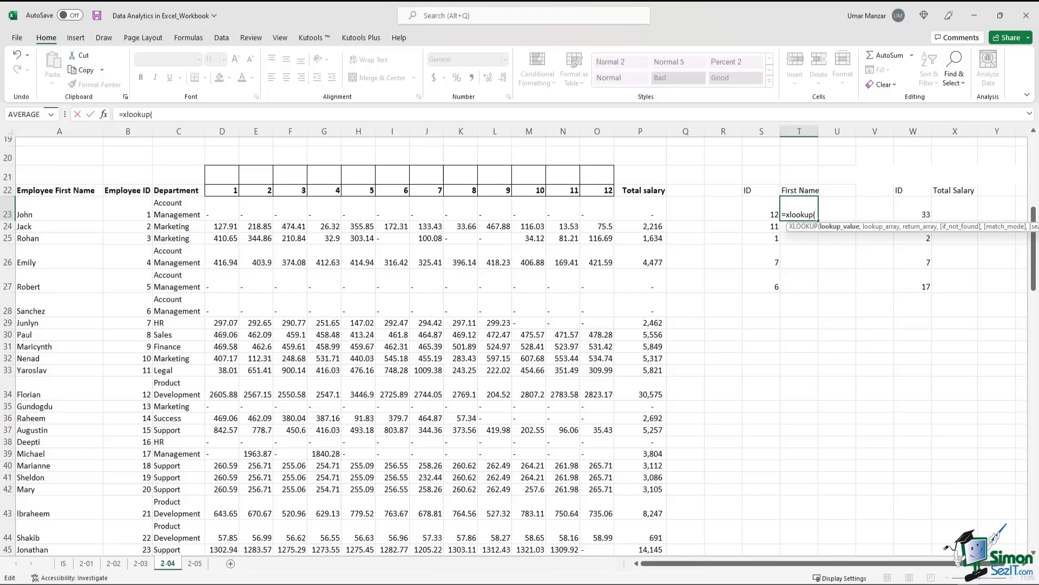
left_click(758, 212)
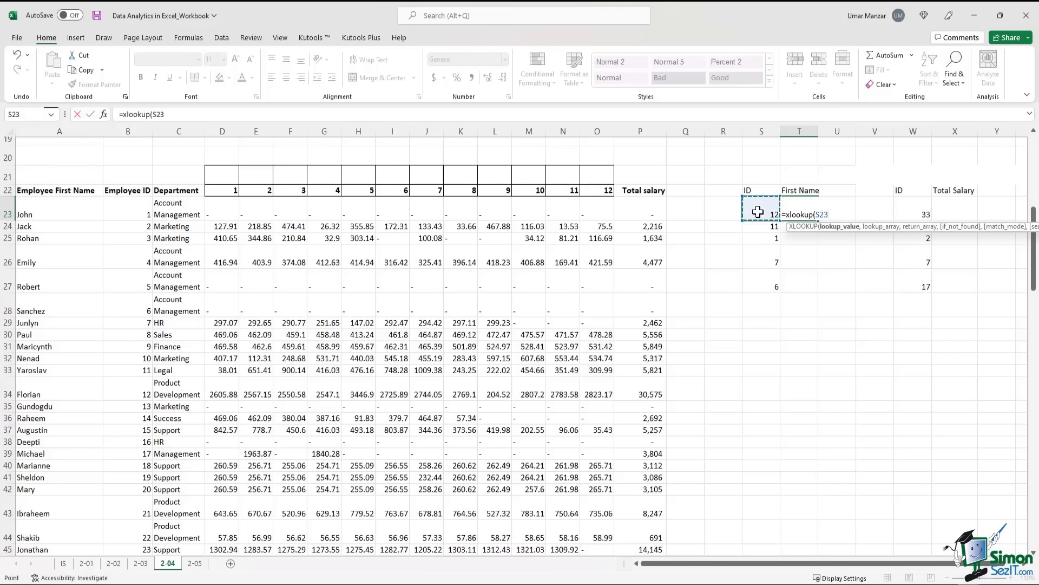
type(",")
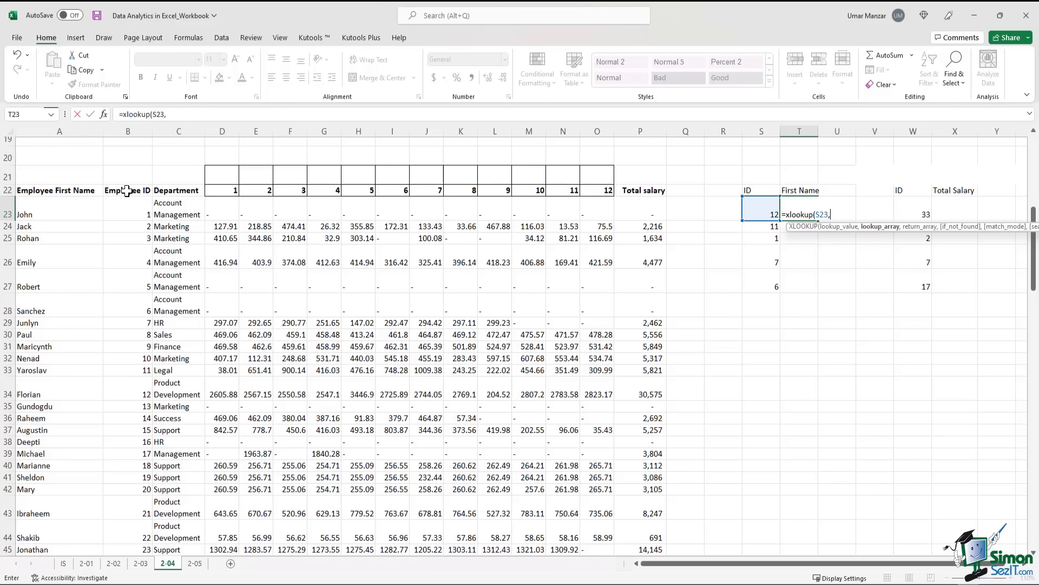
Set the lookup array of the XLOOKUP formula to the Employee ID column, B22:B98
left_click_drag(126, 190, 140, 465)
scroll(141, 463, "up", 11)
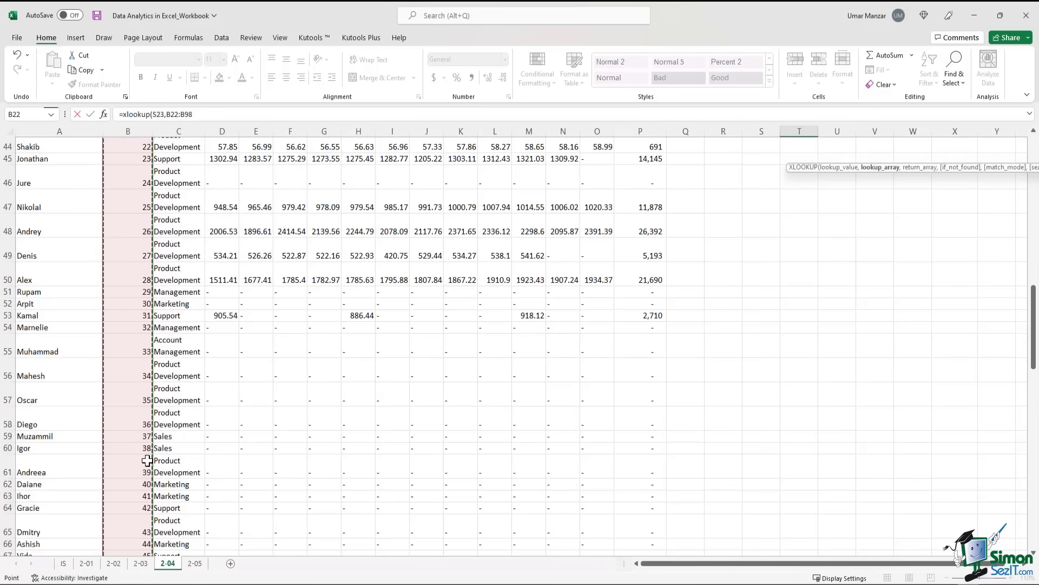
scroll(147, 460, "up", 10)
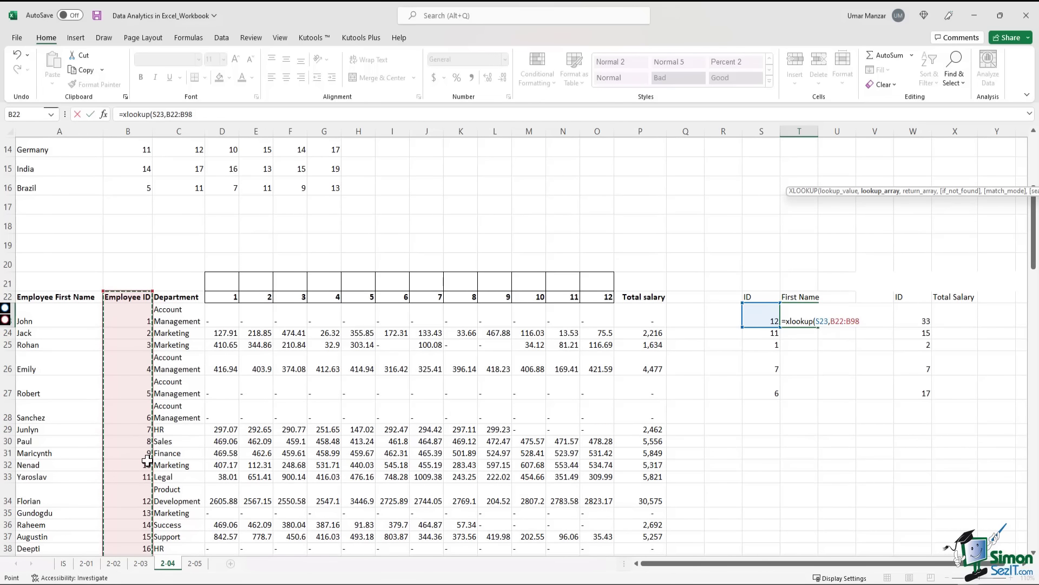
type(",")
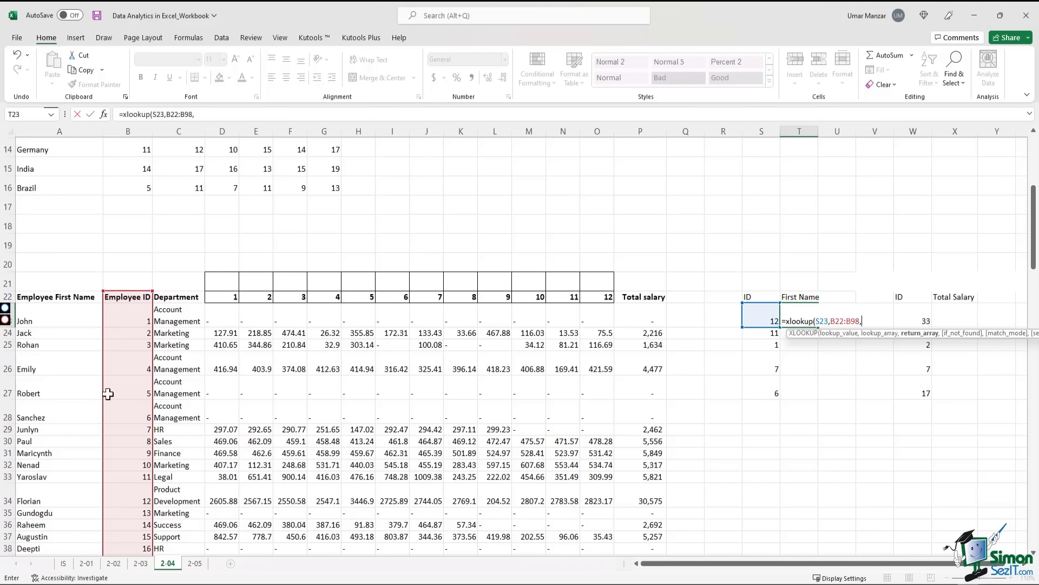
Set the return array to the Employee First Name column, A22:A98, and complete the XLOOKUP formula in T23
left_click_drag(66, 298, 66, 542)
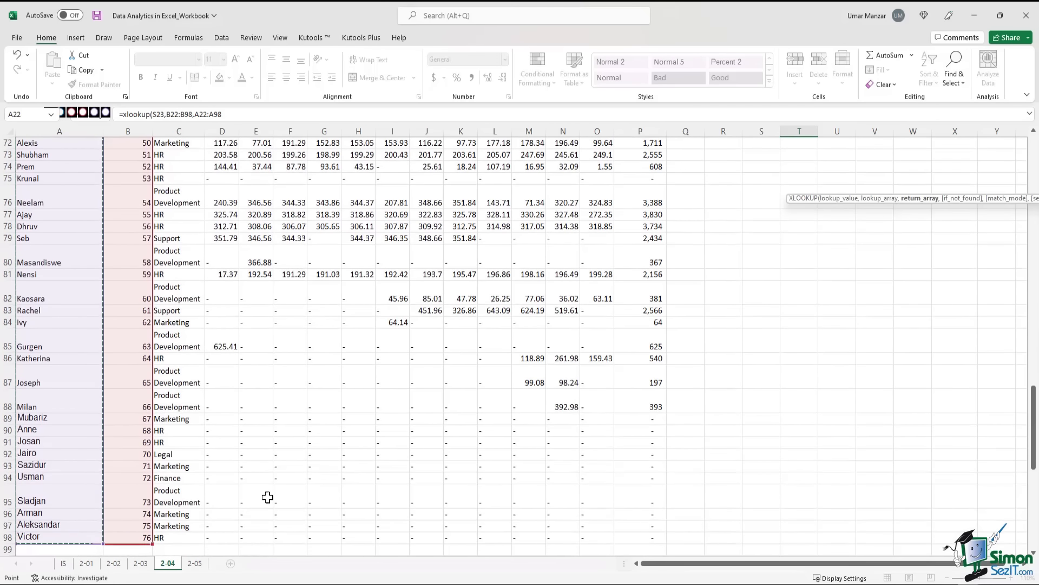
scroll(281, 493, "up", 17)
scroll(282, 492, "up", 2)
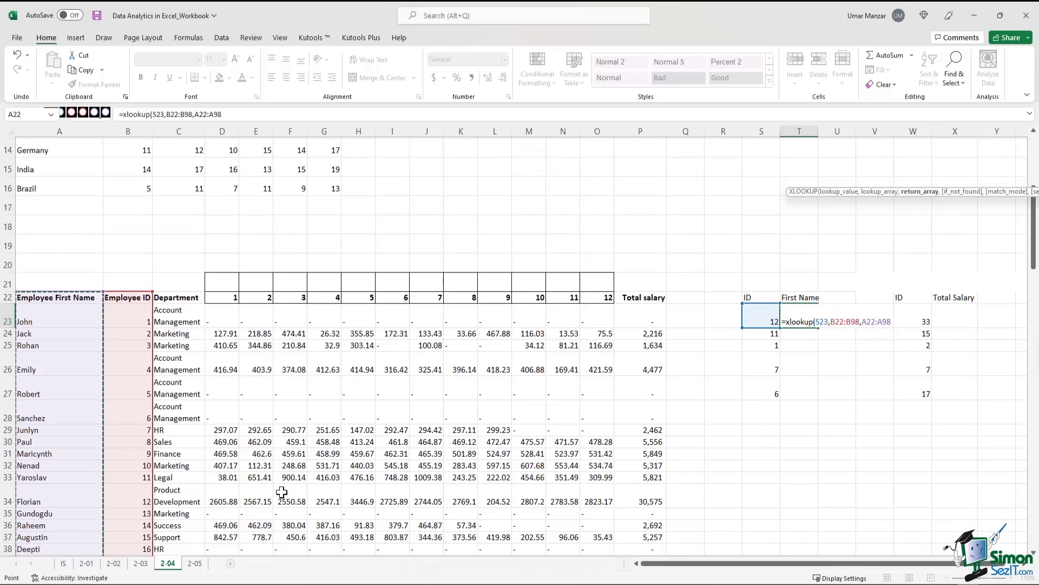
type(")")
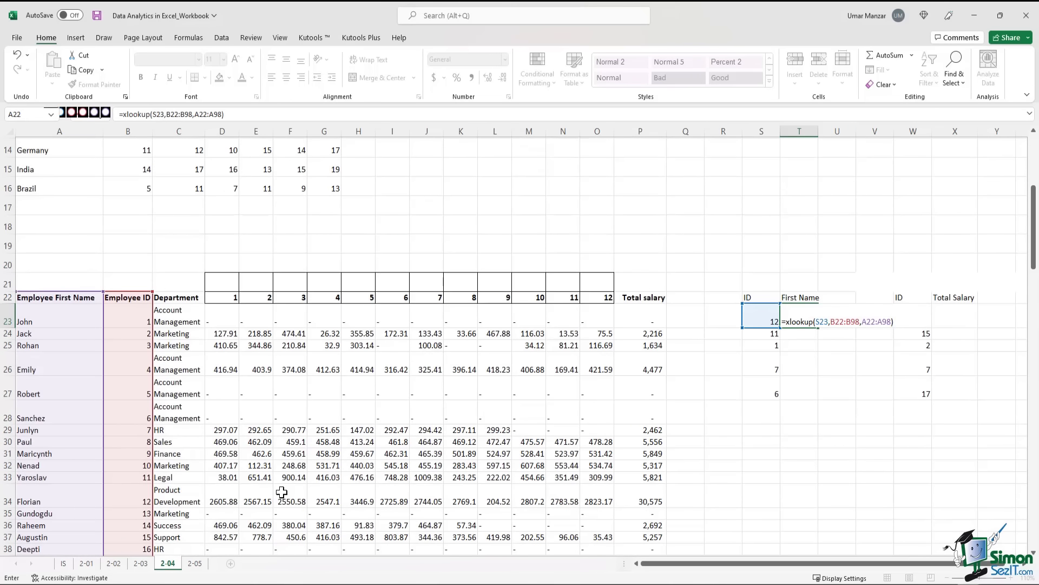
key("Return")
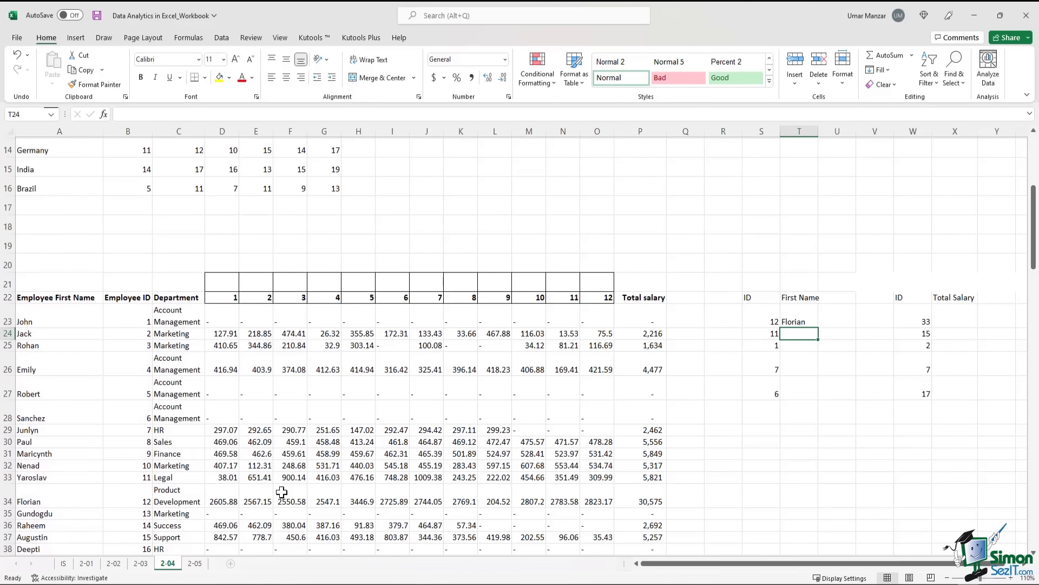
Fill the XLOOKUP formula with its relative ranges from T23 down to T27
left_click(761, 318)
left_click(794, 318)
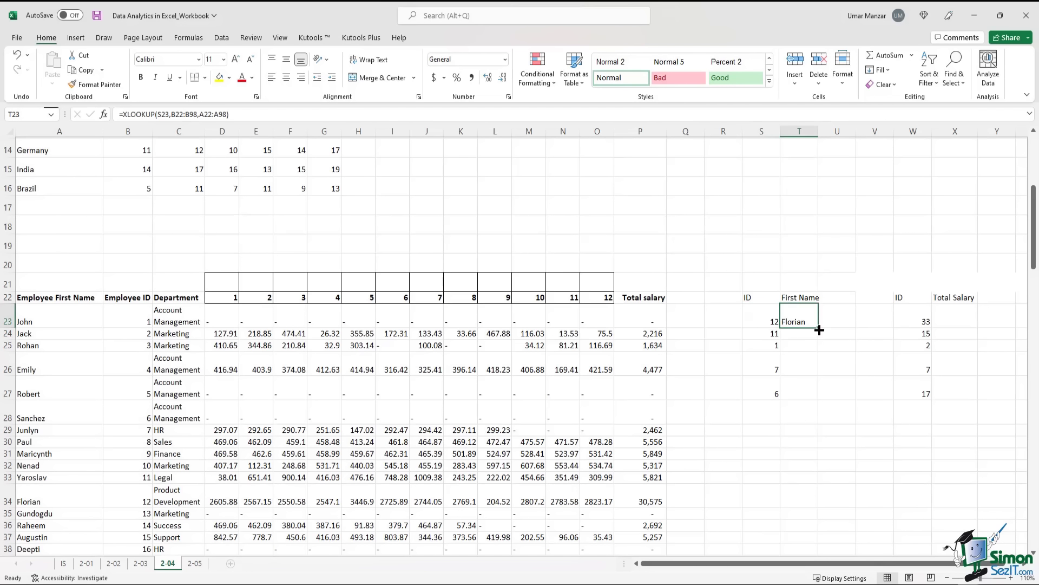
left_click_drag(817, 327, 811, 399)
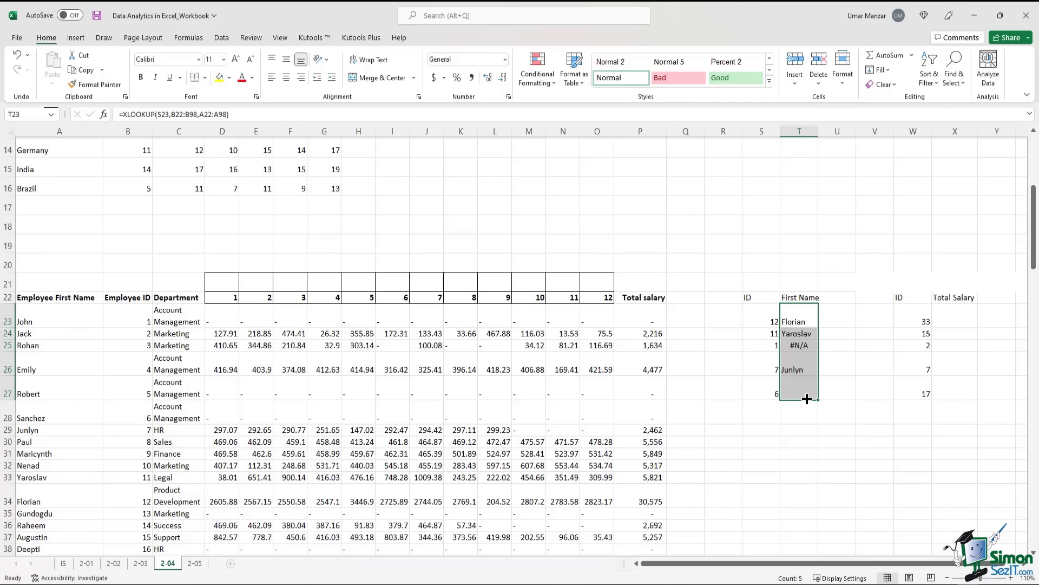
left_click(805, 437)
Compare the ranges used by the XLOOKUP formulas in T25, T23 and T24
left_click(812, 345)
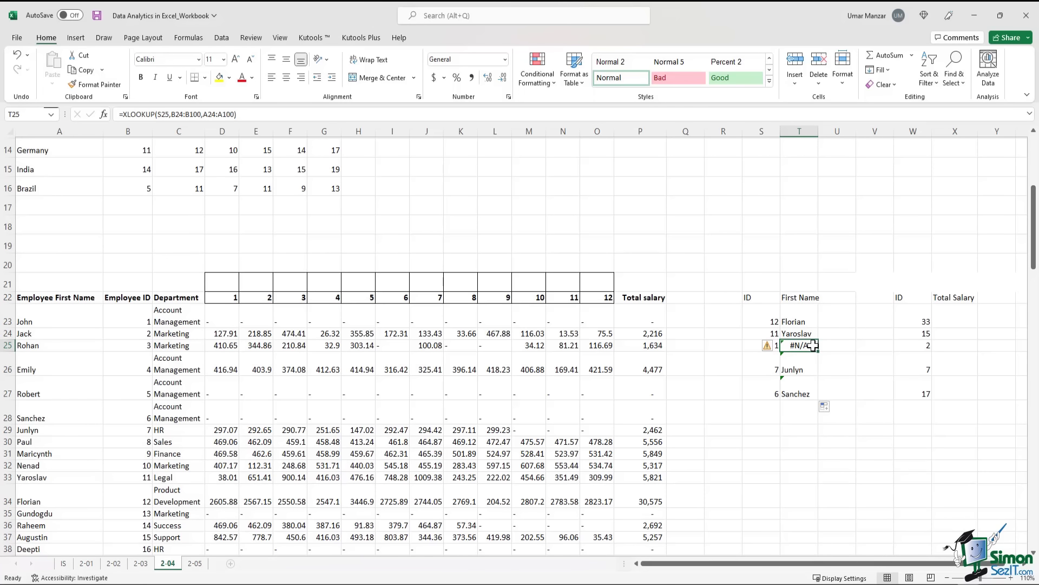
left_click(807, 321)
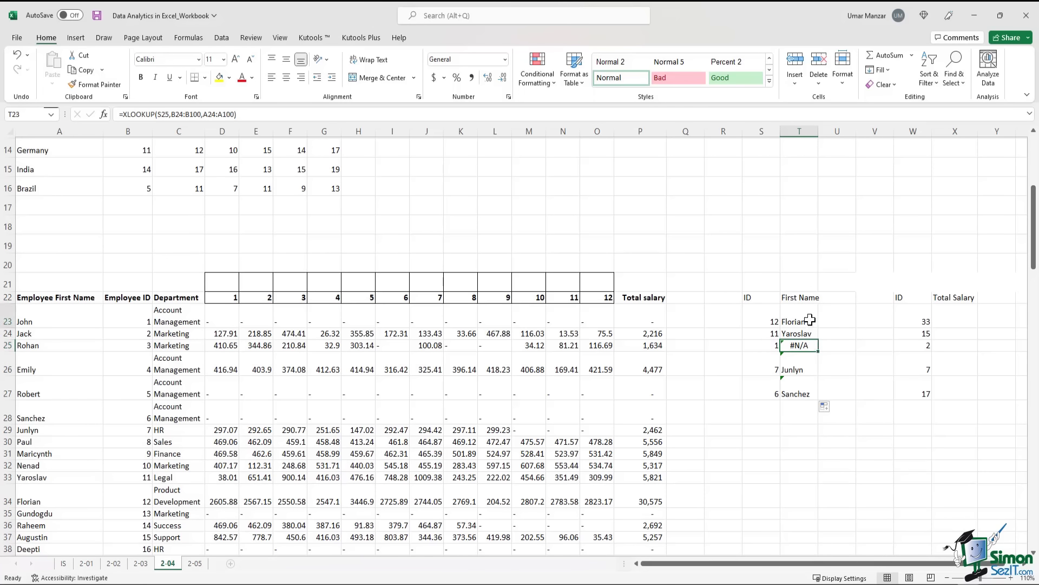
left_click(336, 109)
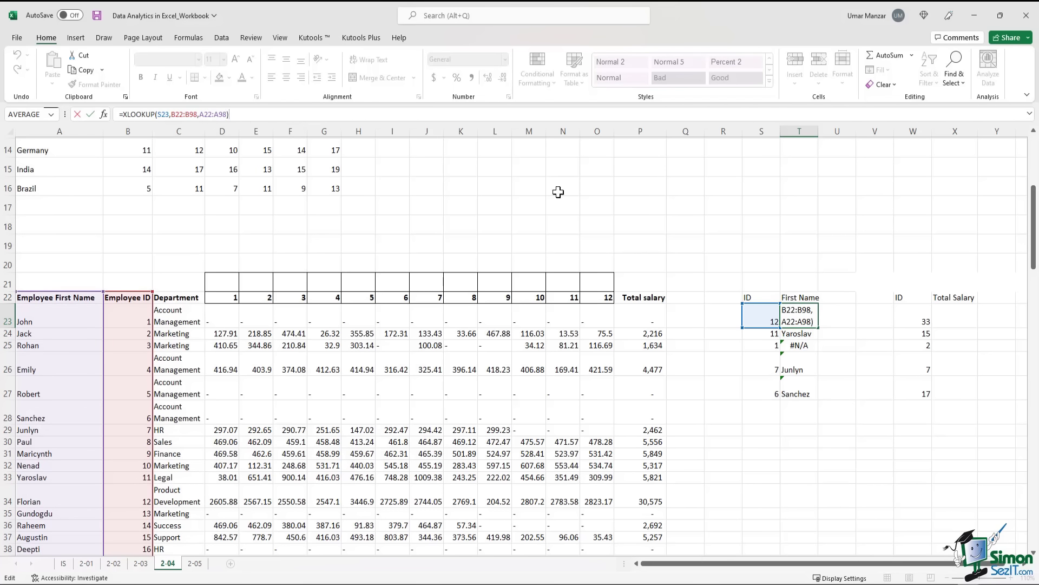
key("ctrl+Return")
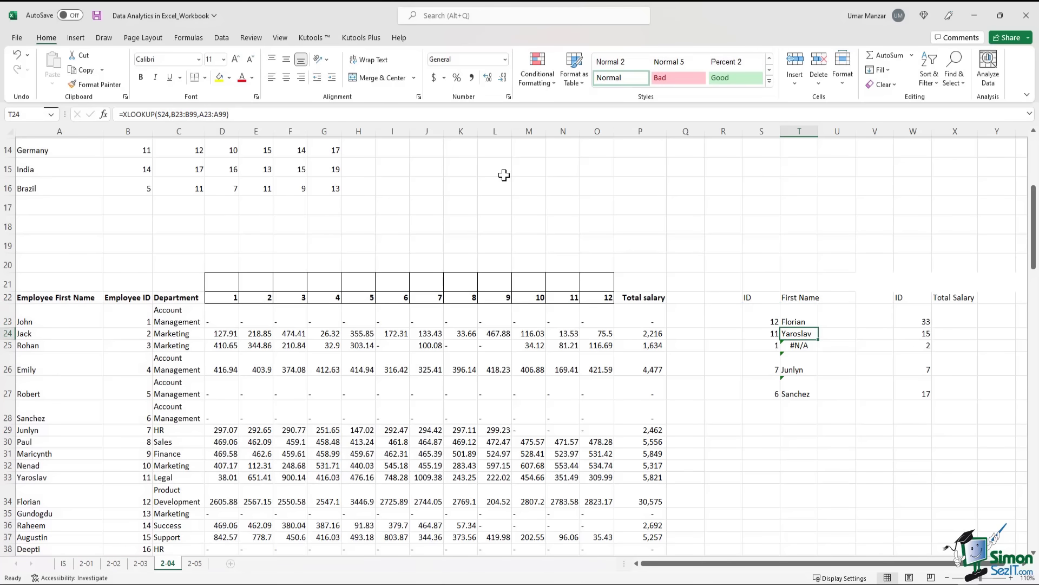
key("Down")
key("Up")
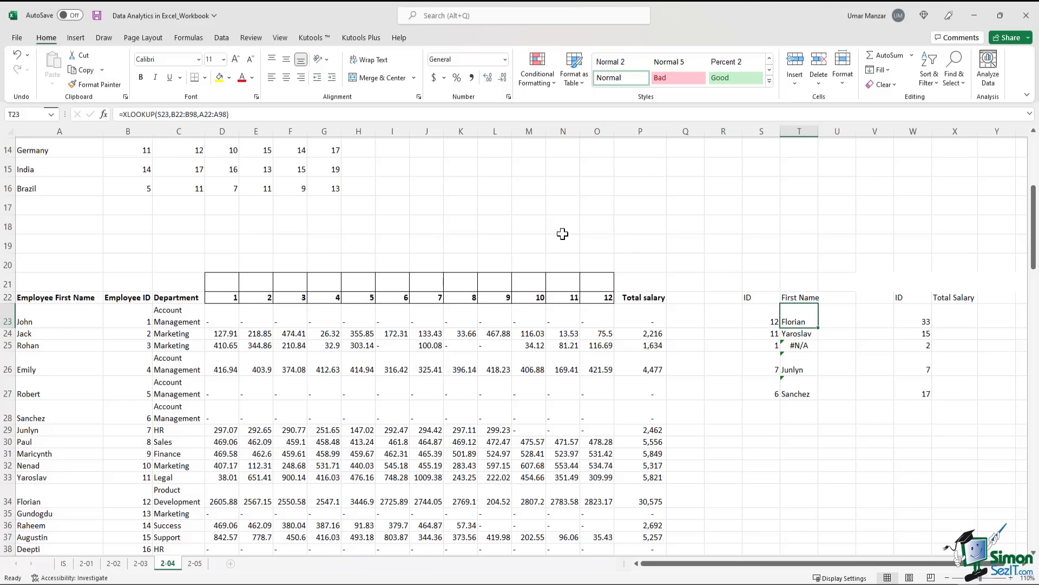
key("Down")
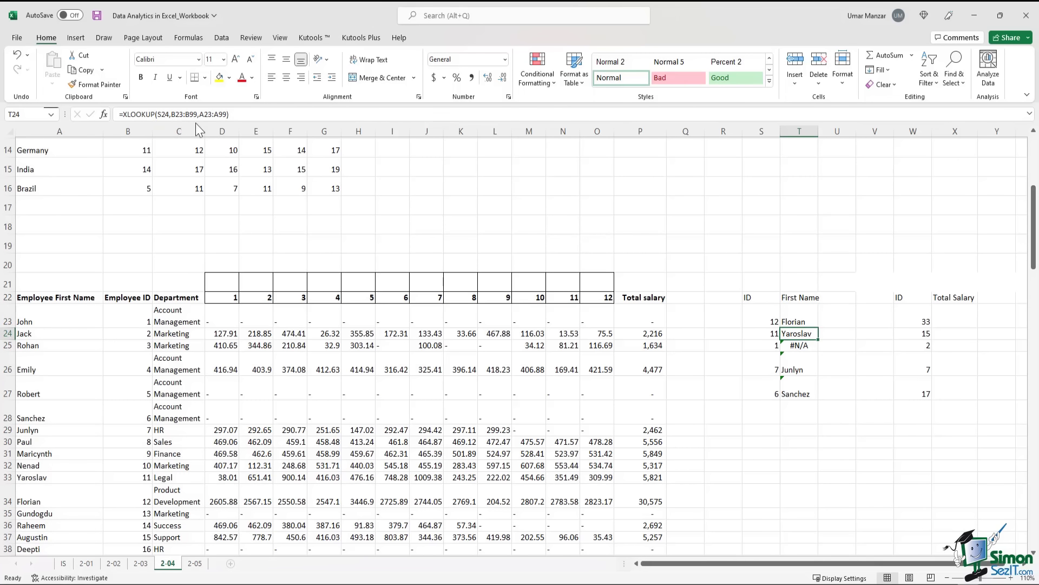
Check which rows the lookup and return ranges of the T24 formula cover, down to the end of the employee table
left_click(250, 115)
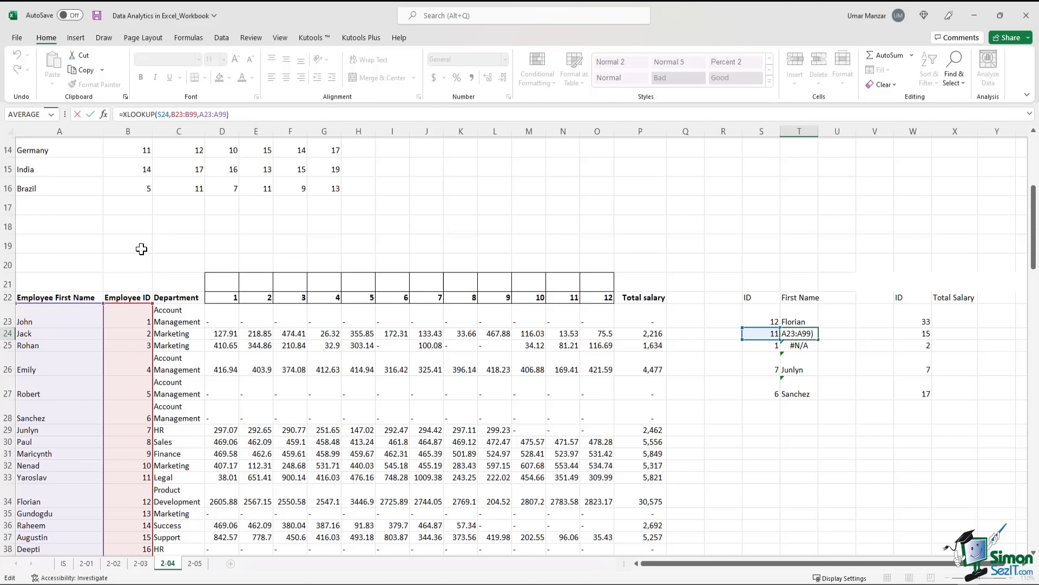
scroll(154, 250, "down", 2)
scroll(154, 251, "down", 20)
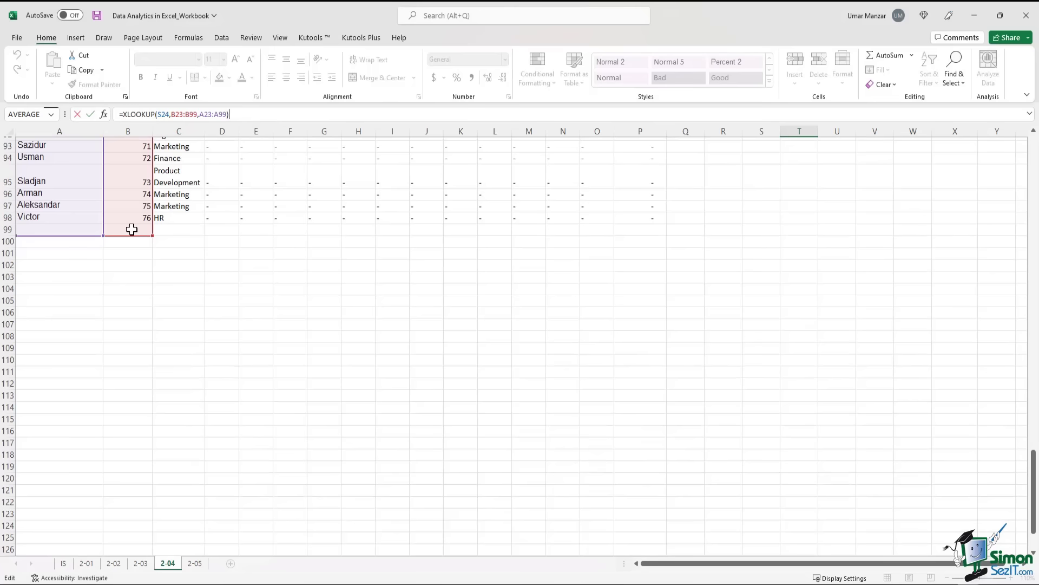
scroll(534, 260, "up", 12)
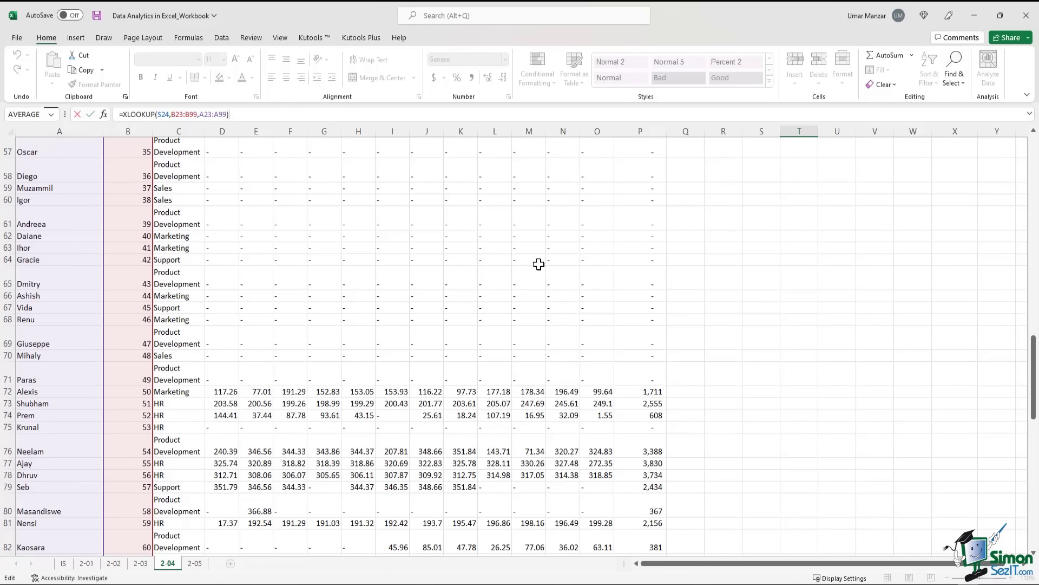
scroll(539, 264, "up", 12)
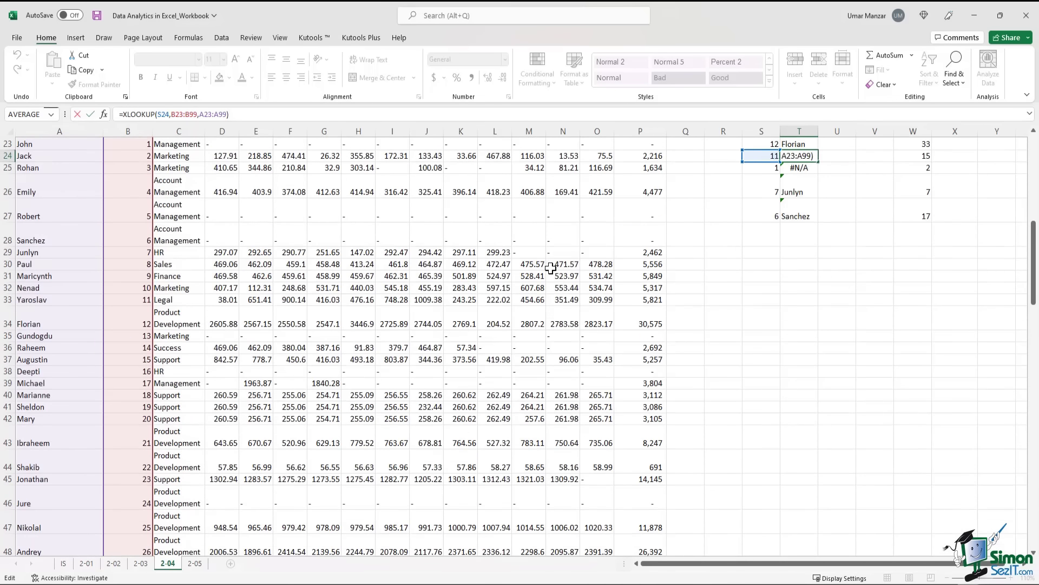
scroll(550, 267, "up", 2)
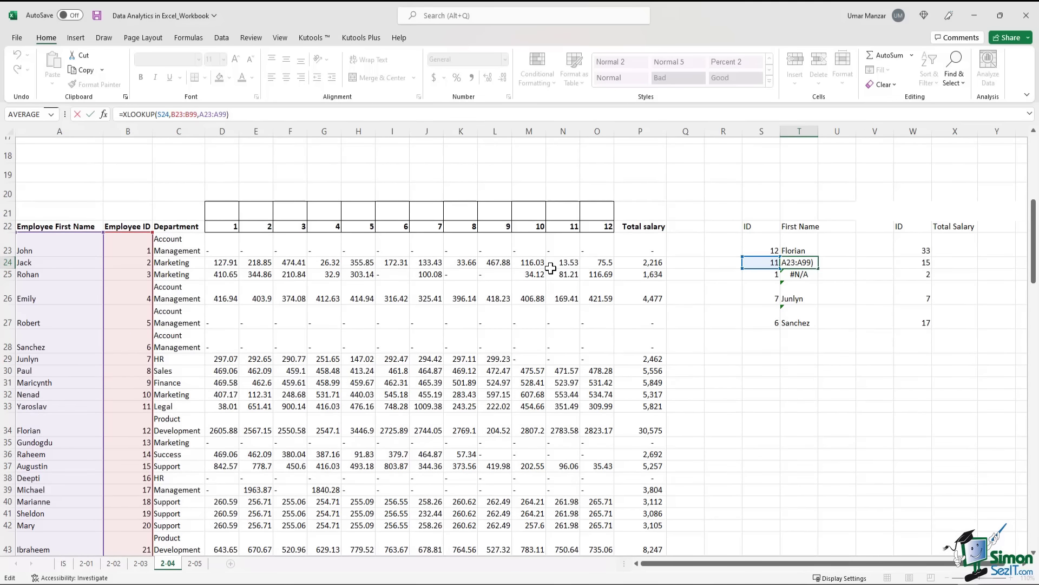
key("Return")
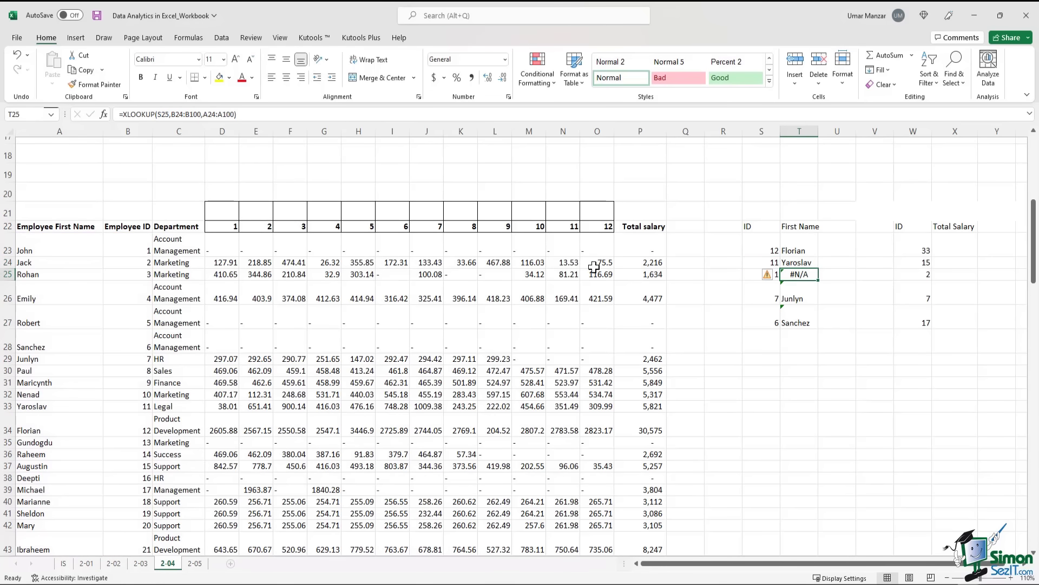
Make both ranges in T23 absolute so the formula reads =XLOOKUP(S23,$B$22:$B$98,$A$22:$A$98)
left_click(805, 246)
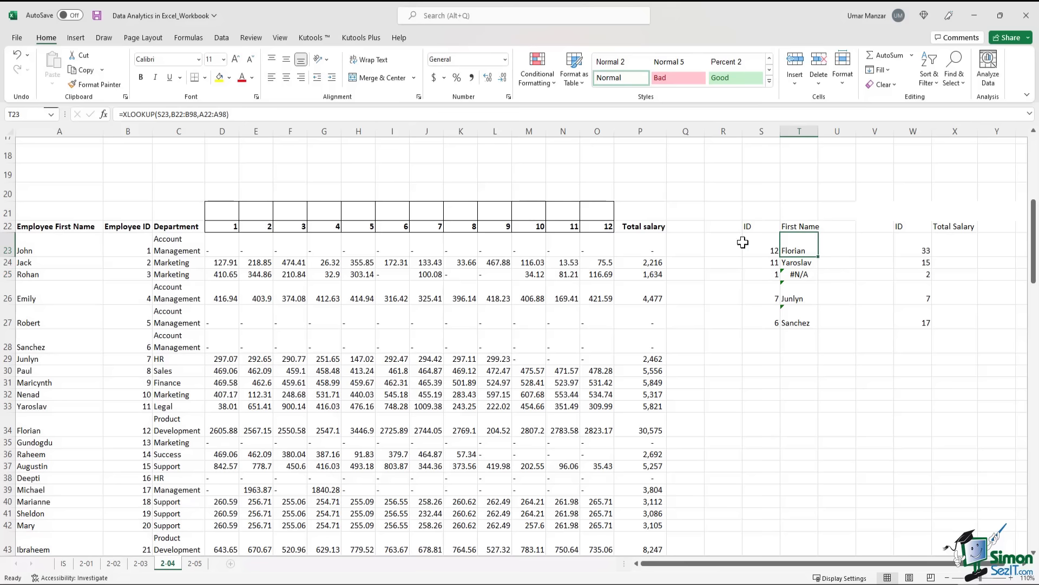
left_click(172, 114)
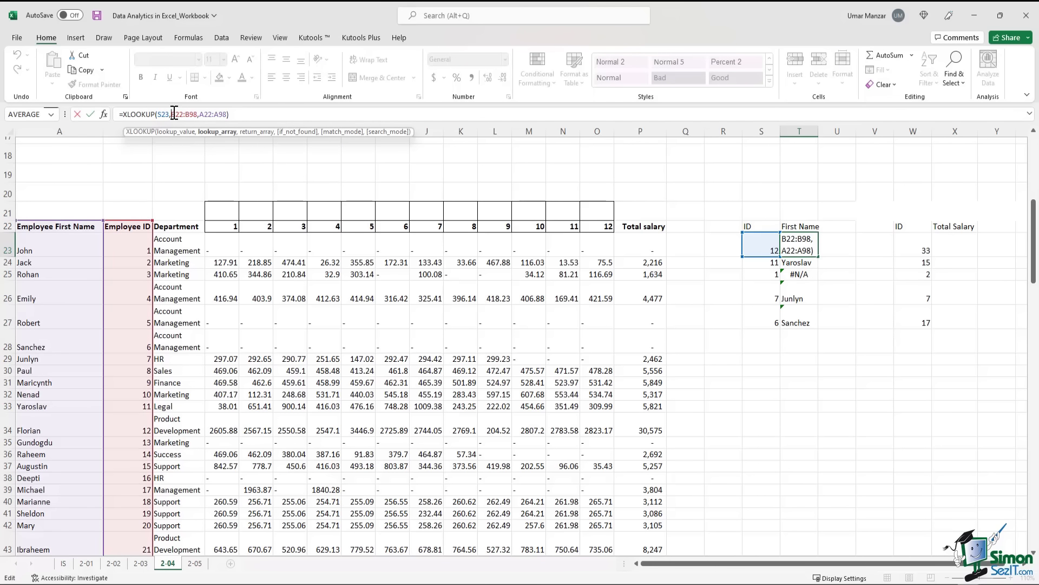
key("F4")
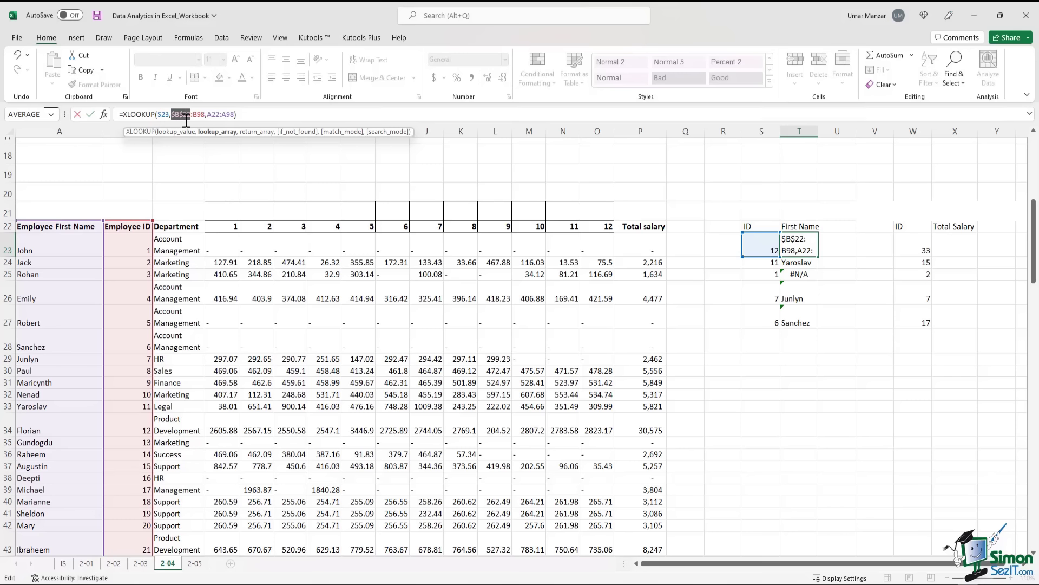
left_click(194, 114)
key("F4")
left_click(215, 115)
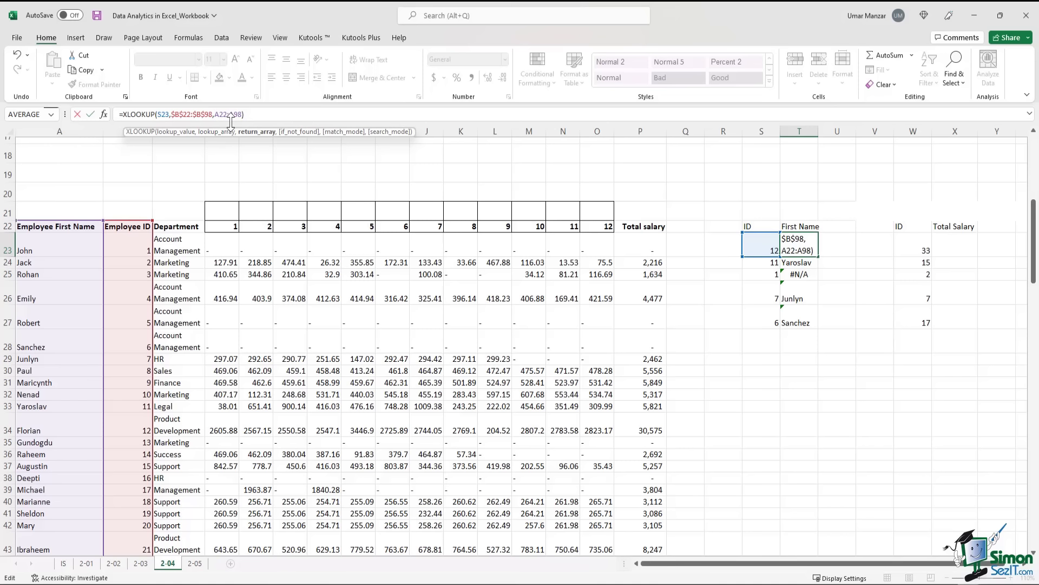
key("F4")
left_click(257, 115)
key("F4")
key("Return")
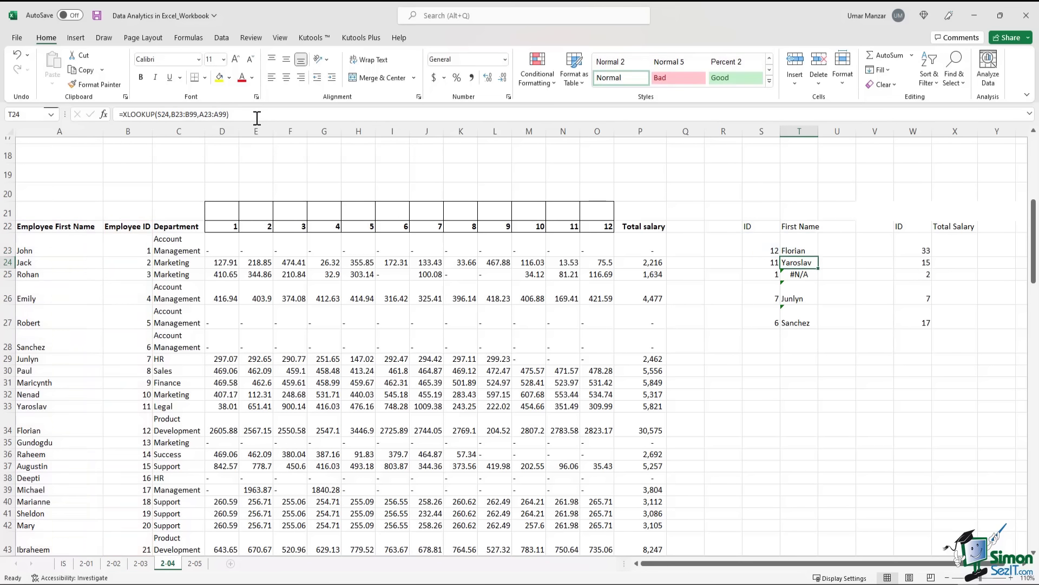
Fill the corrected XLOOKUP formula with absolute ranges from T23 down to T27
key("Up")
left_click_drag(818, 256, 816, 325)
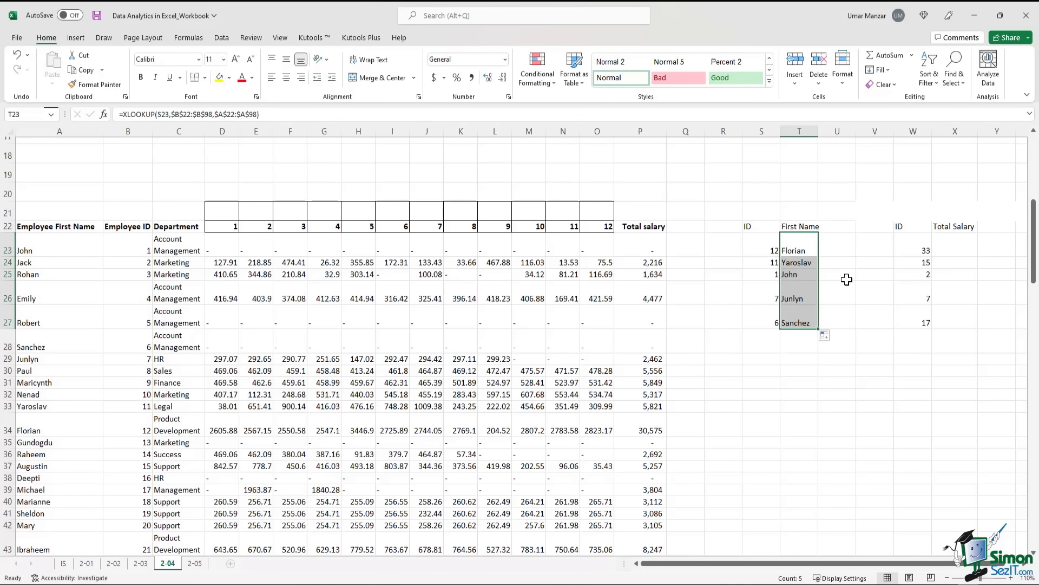
left_click(841, 279)
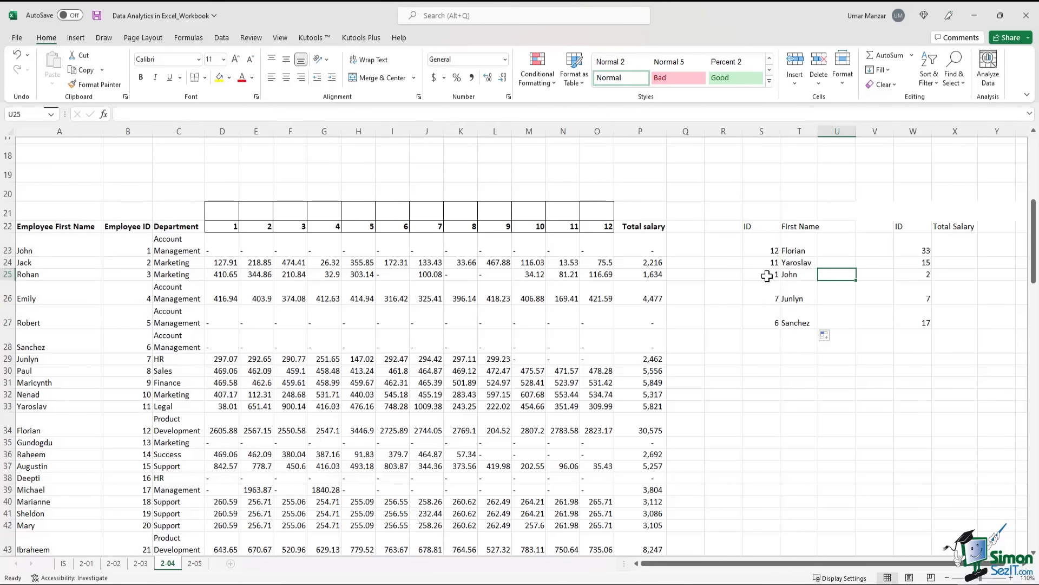
Check the first names looked up in T23:T27 against the matching IDs in the employee table
left_click(764, 250)
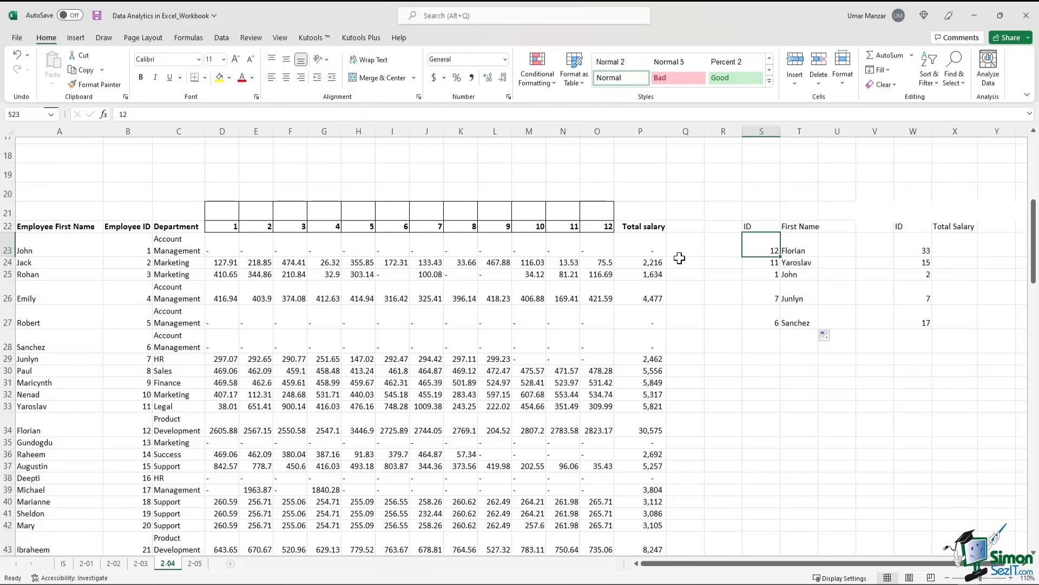
left_click_drag(56, 428, 144, 430)
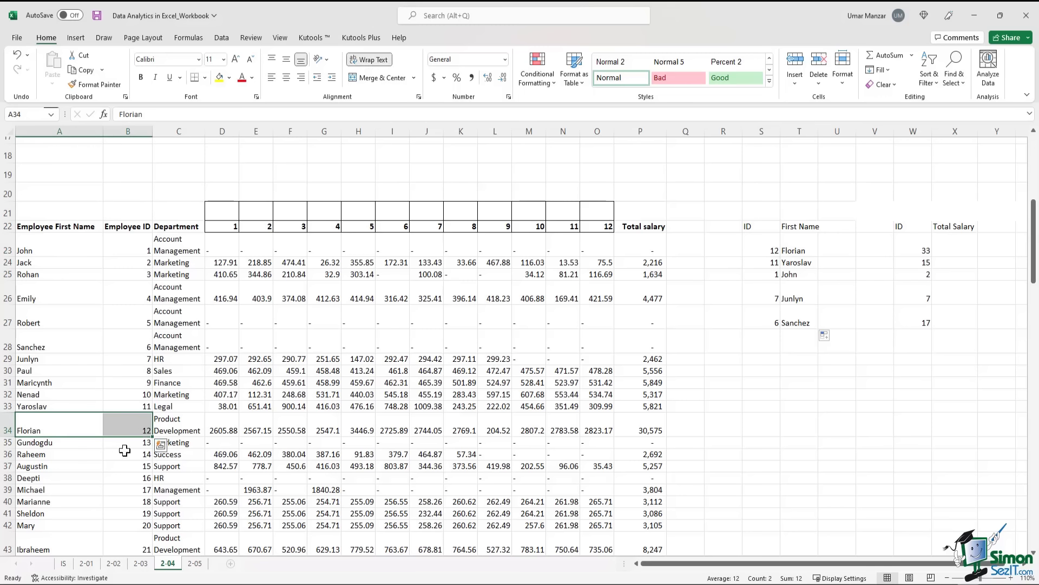
left_click(804, 322)
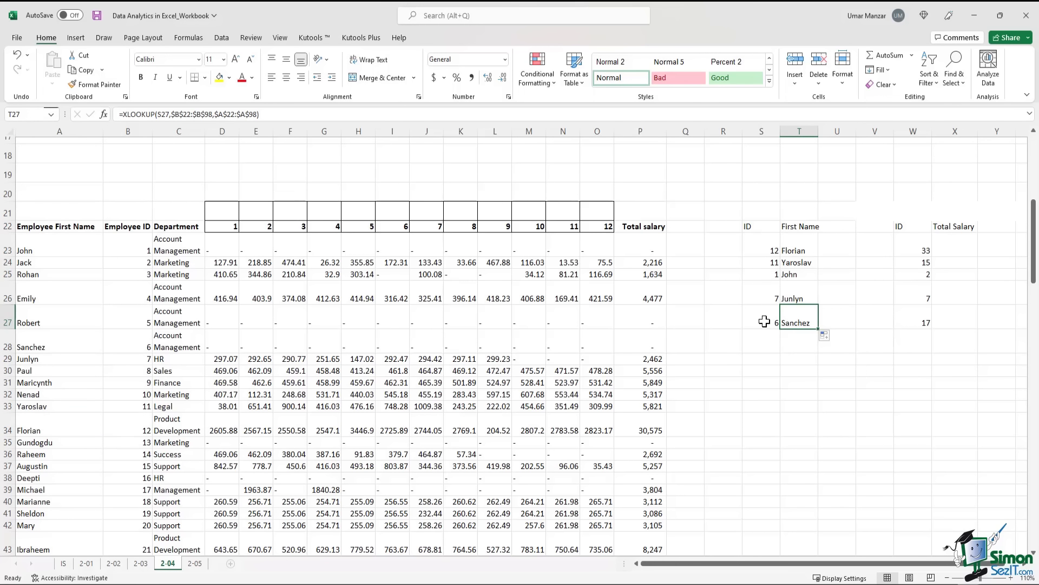
left_click(82, 342)
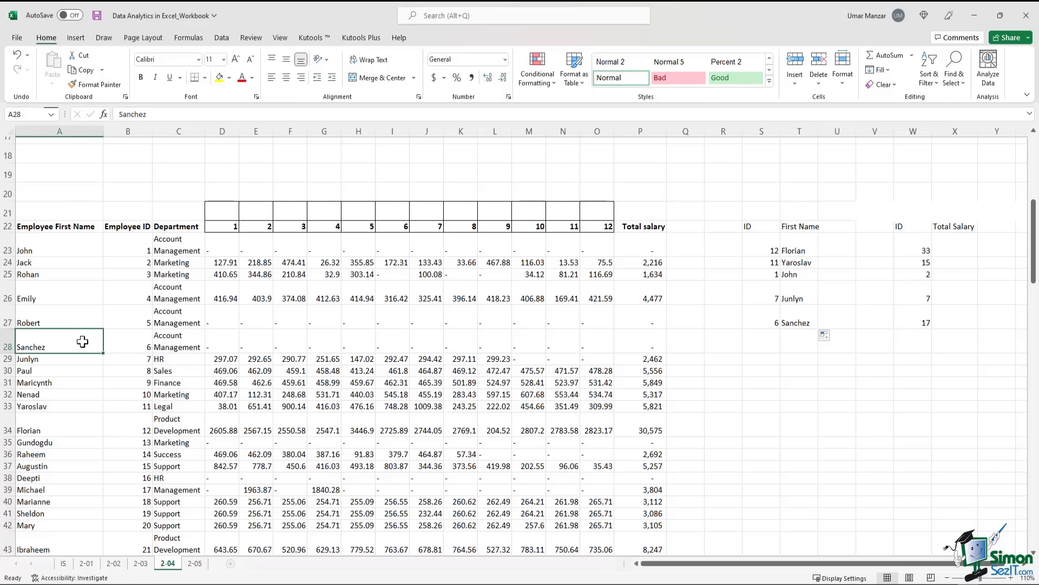
left_click_drag(83, 342, 130, 342)
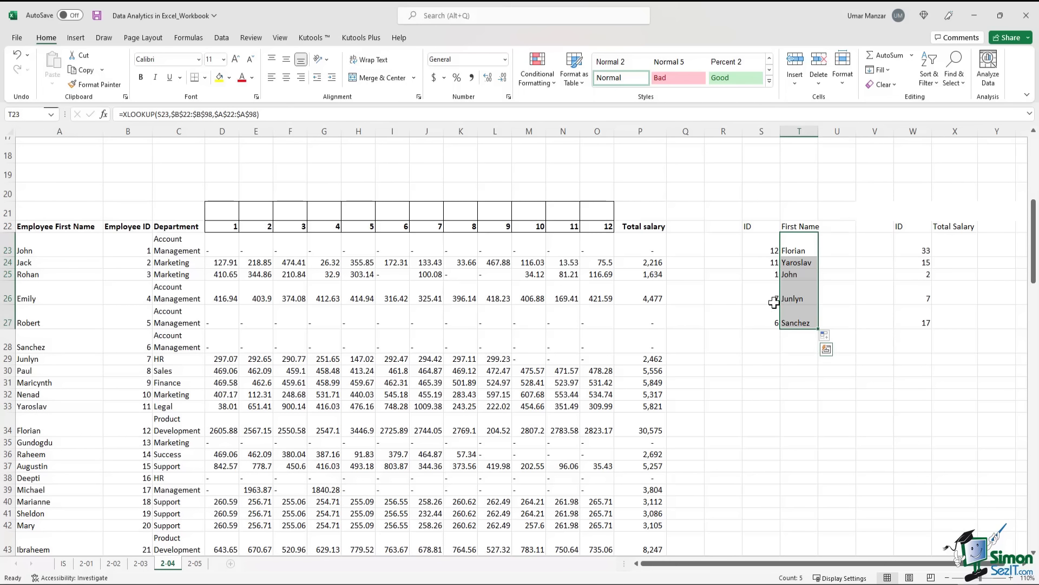
left_click_drag(756, 244, 759, 320)
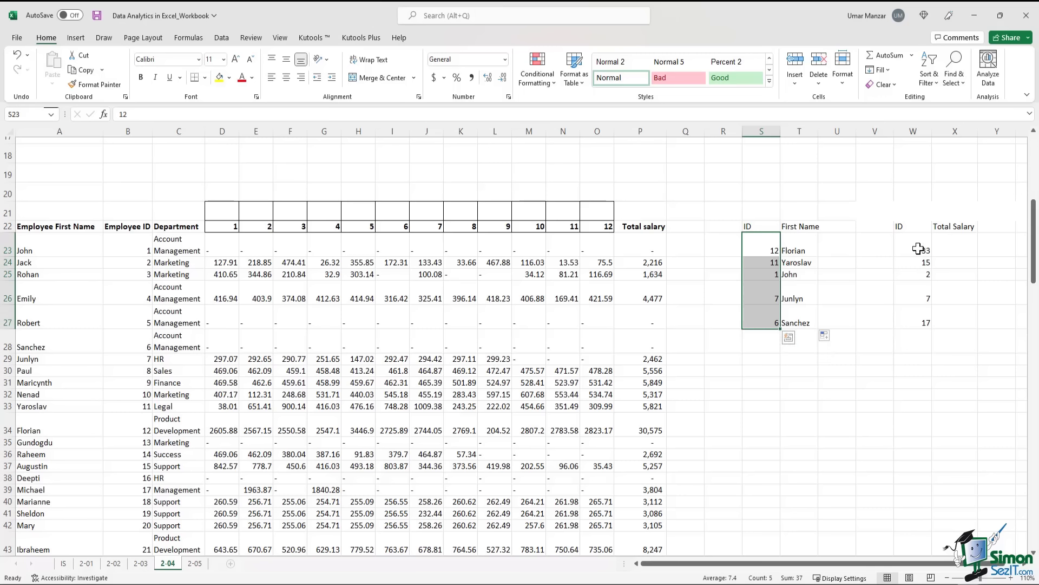
Start an XLOOKUP formula in X23 under Total Salary with W23 as lookup value and B22:B98 as lookup array
left_click(949, 243)
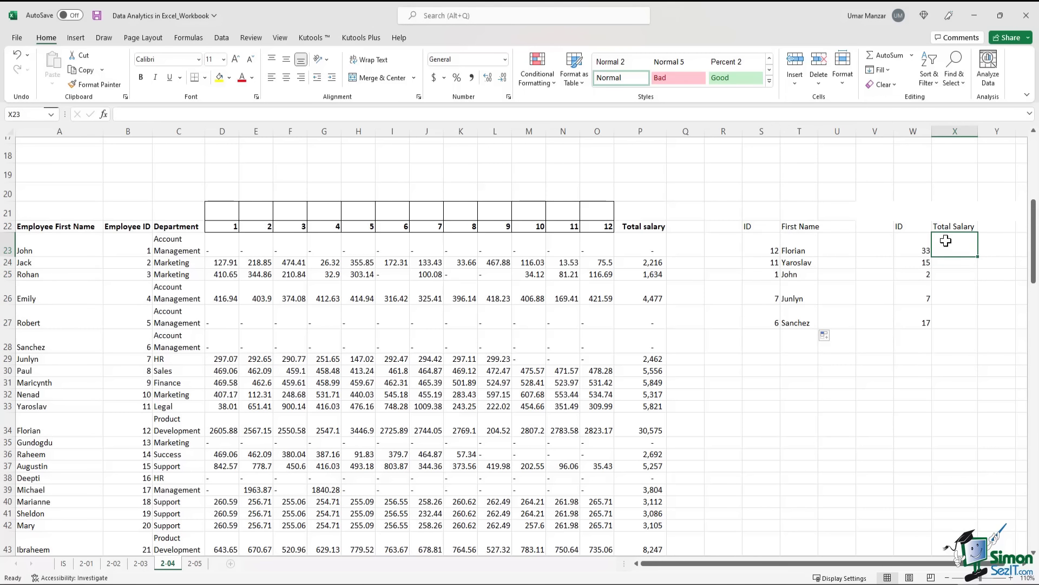
left_click_drag(945, 240, 950, 318)
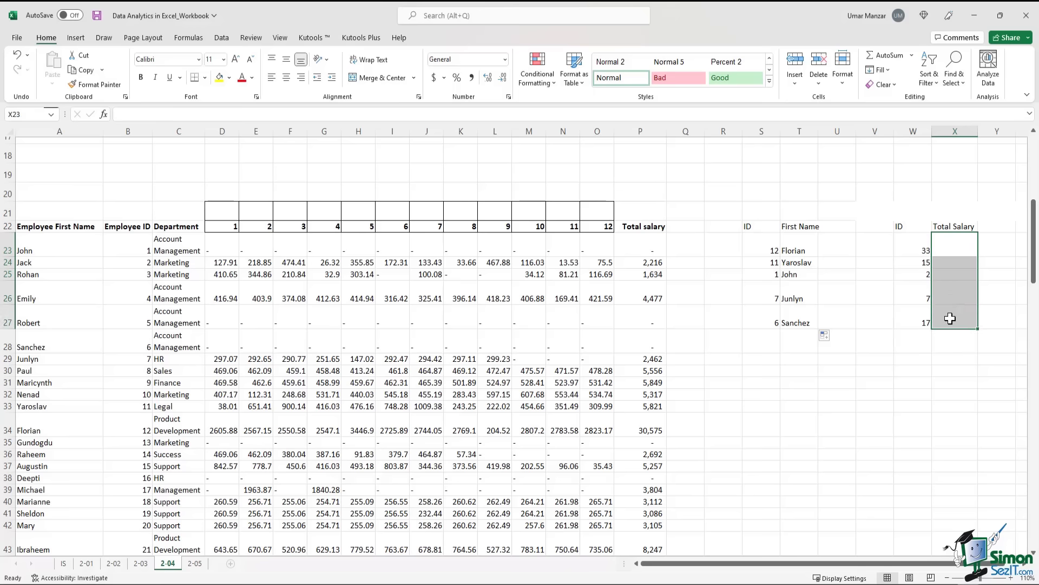
left_click_drag(920, 250, 907, 317)
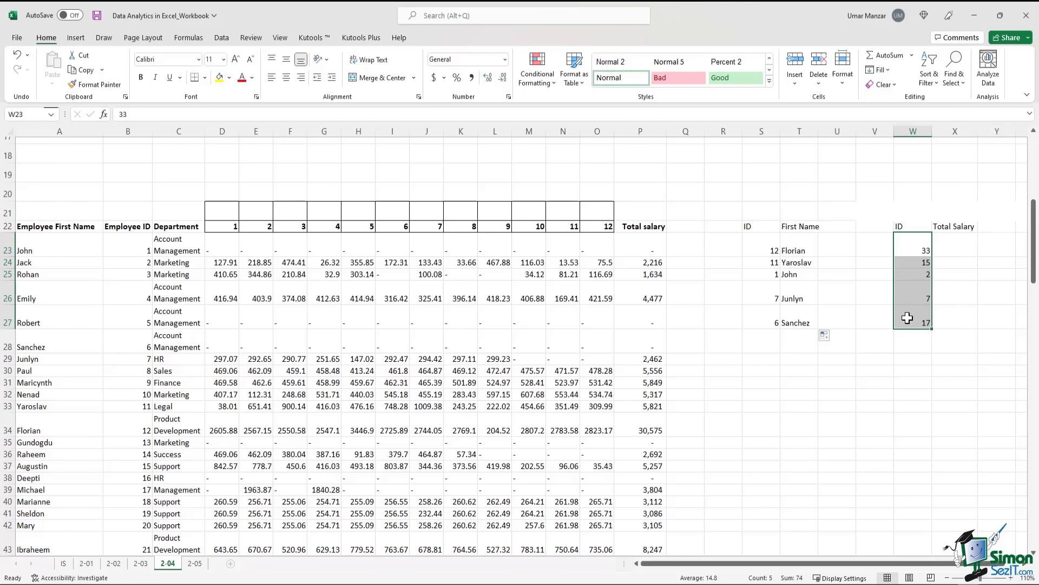
left_click(956, 250)
key("F2")
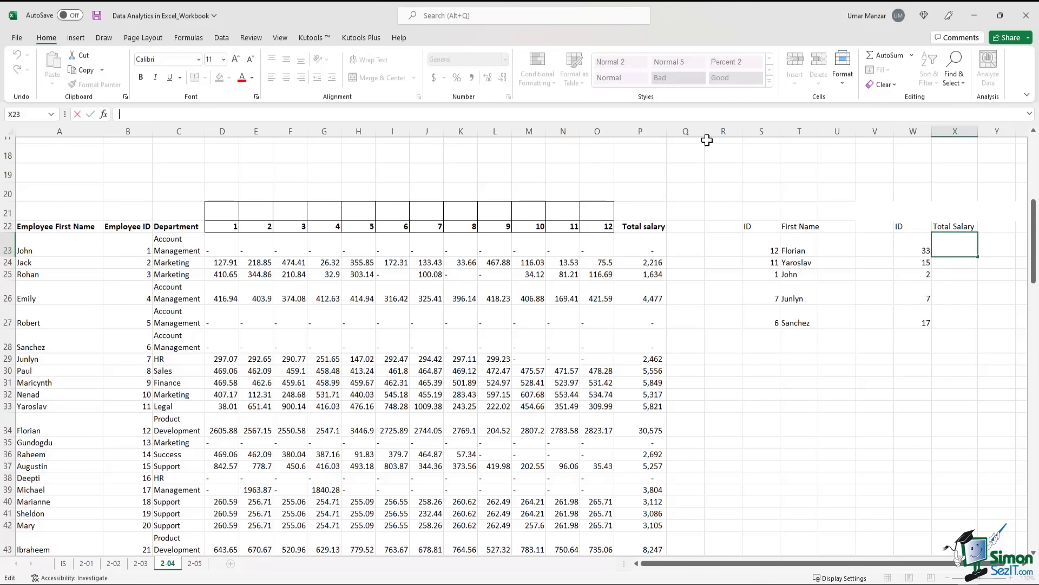
type("=")
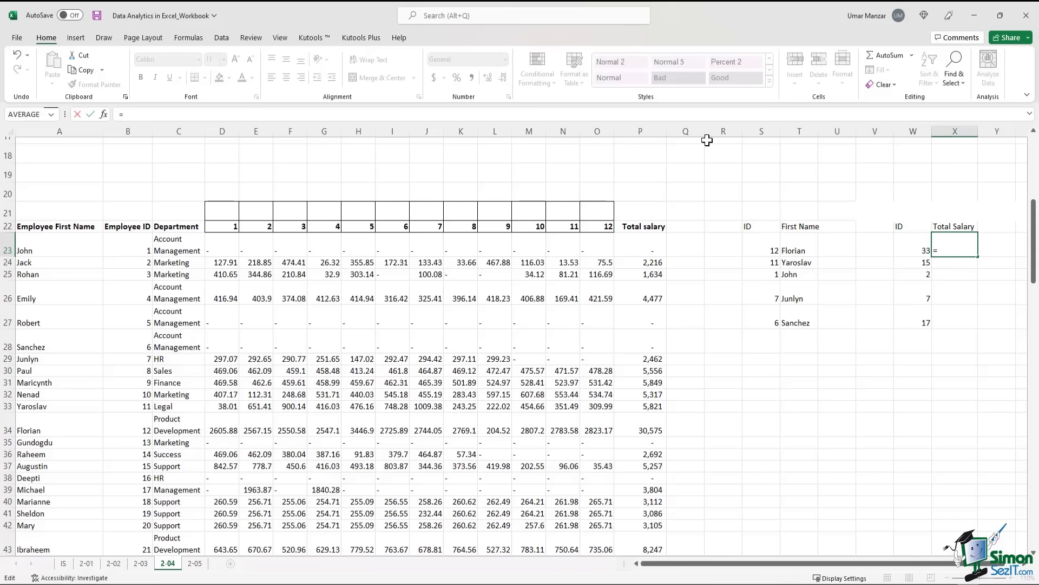
type("xlookup(")
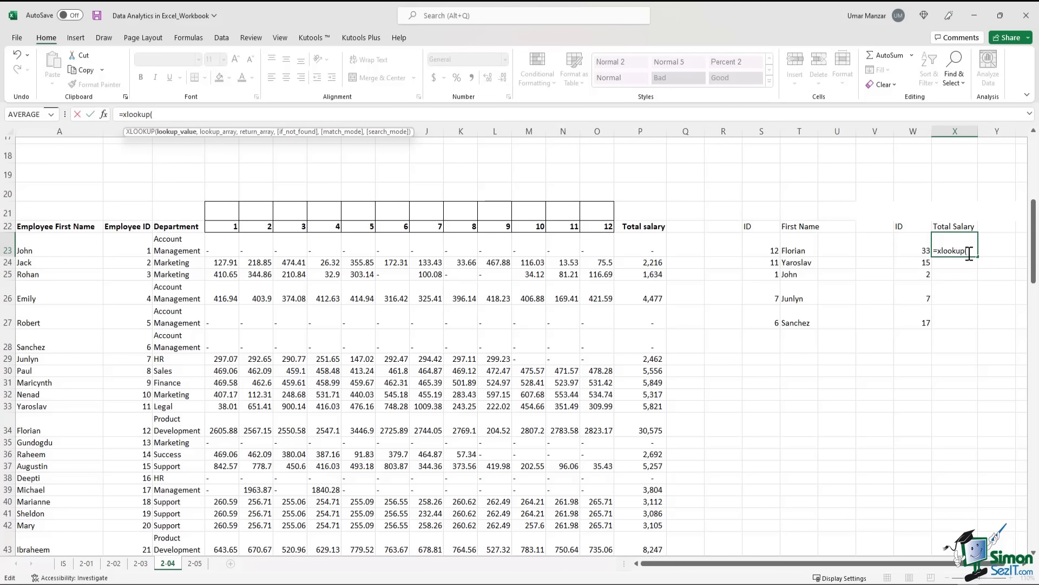
left_click(917, 241)
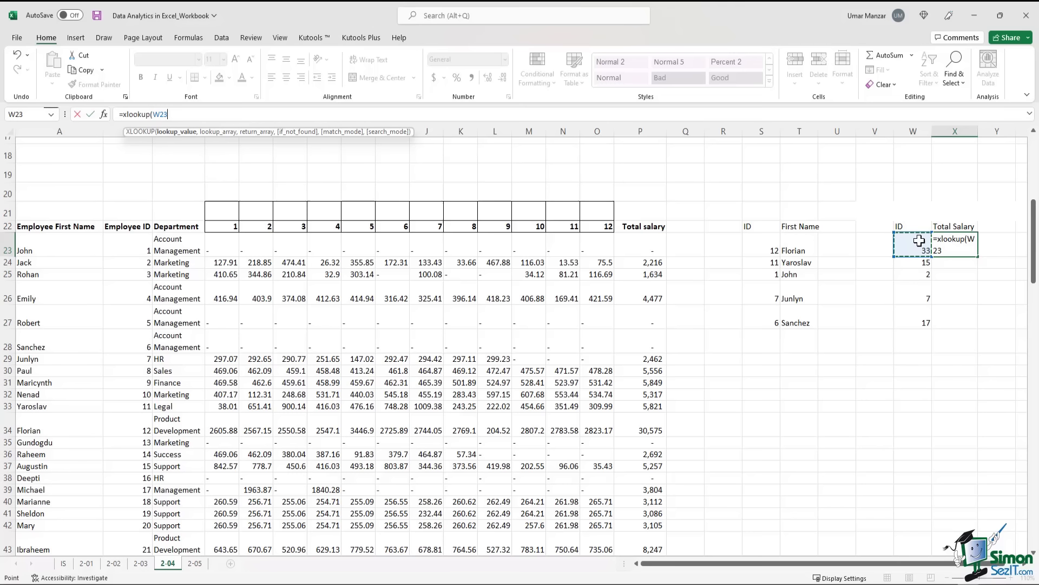
type(",")
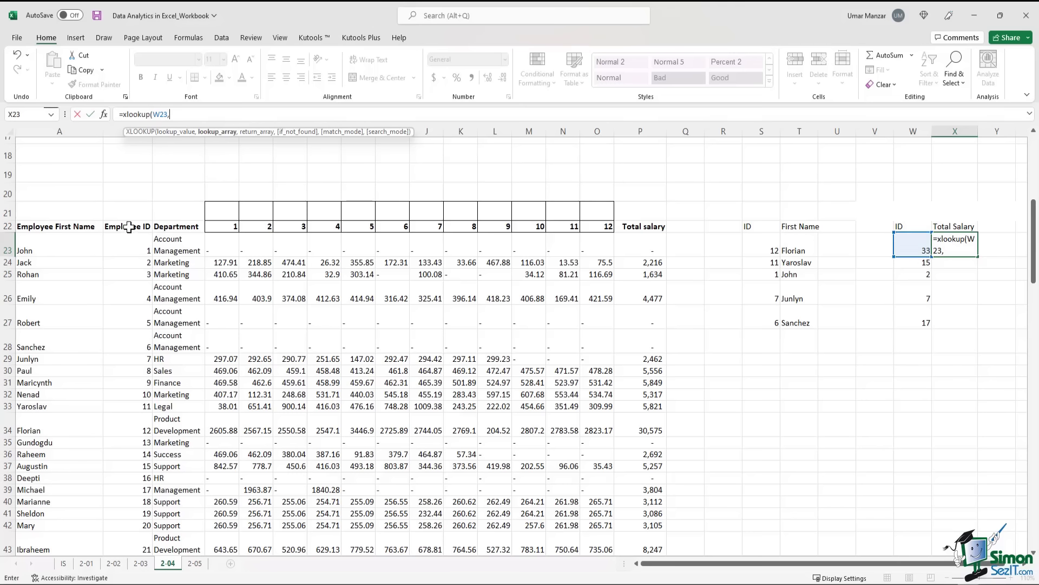
left_click_drag(130, 228, 115, 541)
scroll(178, 492, "up", 20)
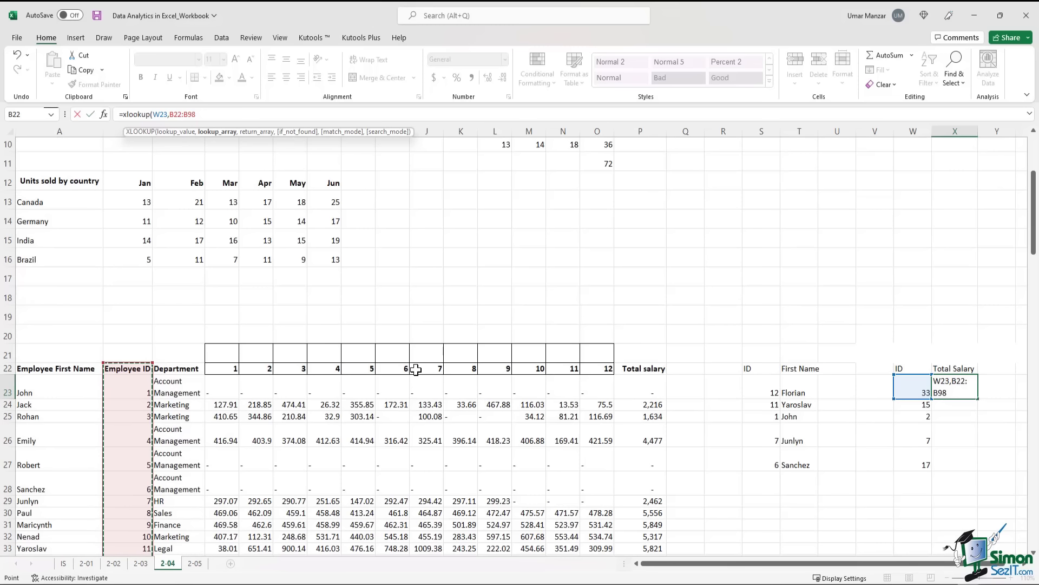
Complete the X23 formula with the Total salary range P22:P98 as the return array
type(",")
left_click_drag(645, 384, 628, 494)
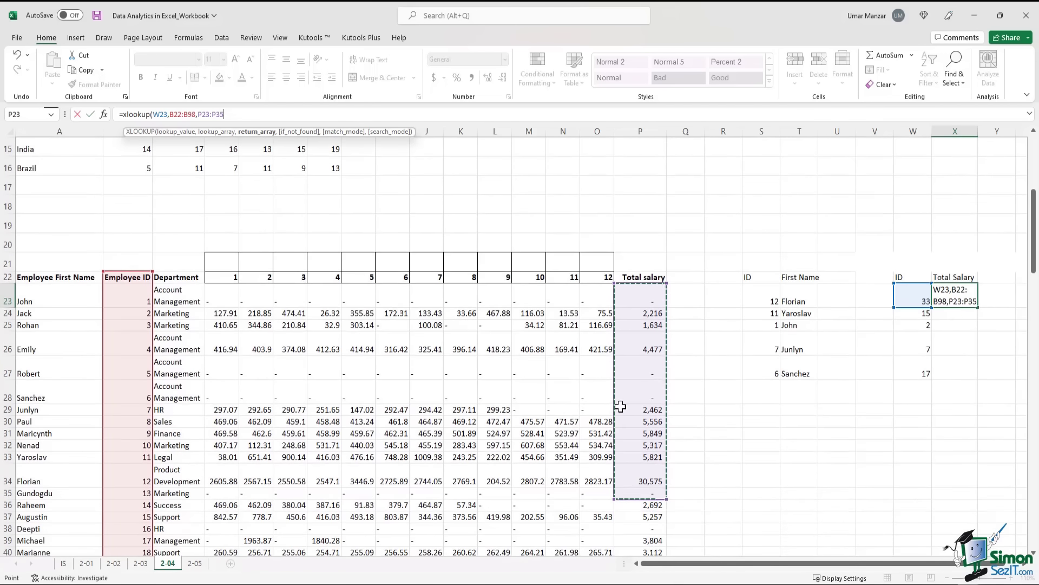
left_click_drag(637, 273, 664, 507)
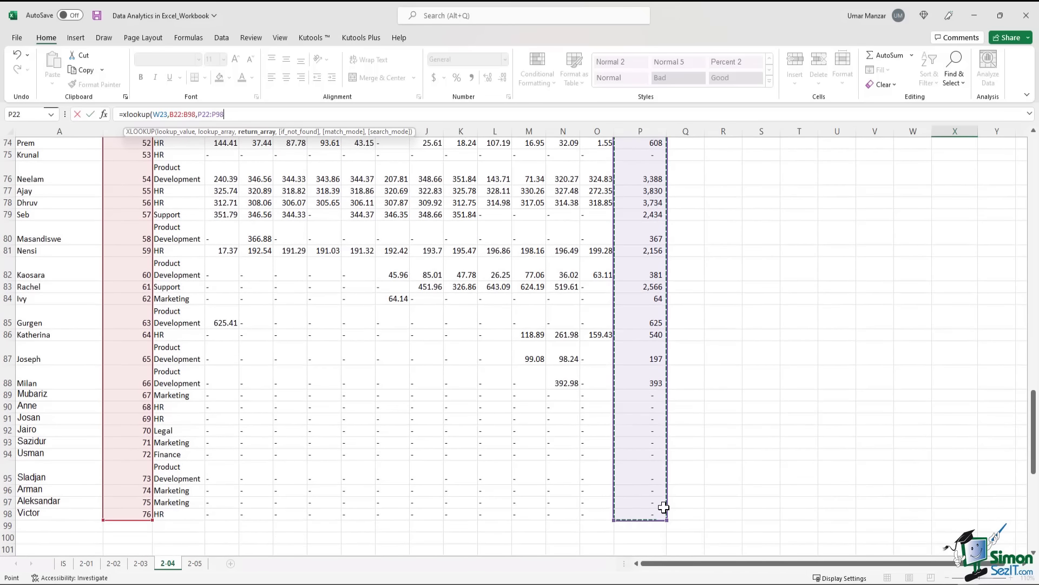
type(")")
key("ctrl+Return")
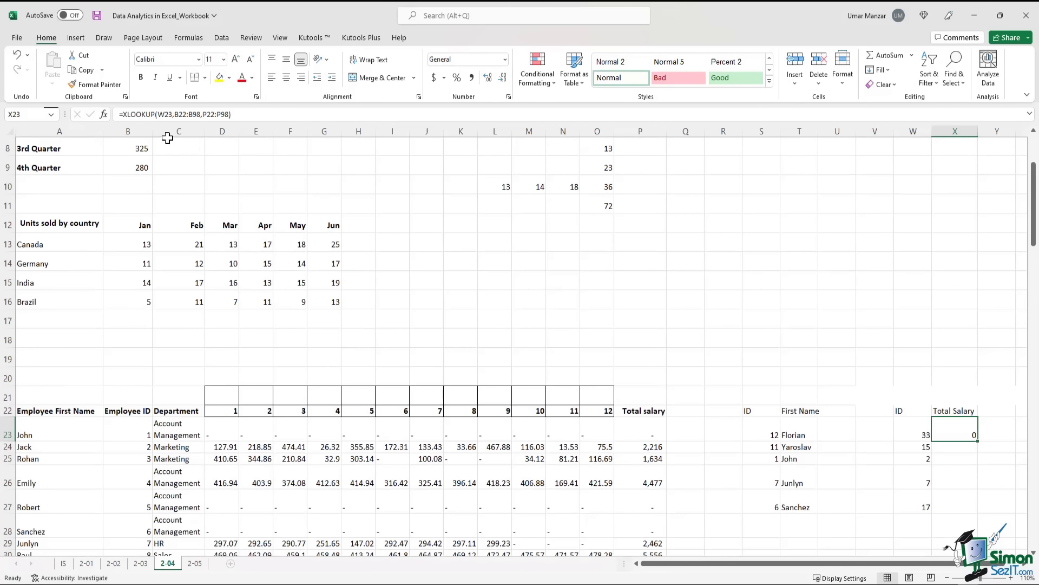
Make both ranges in X23 absolute so the formula reads =XLOOKUP(W23,$B$22:$B$98,$P$22:$P$98)
left_click(174, 114)
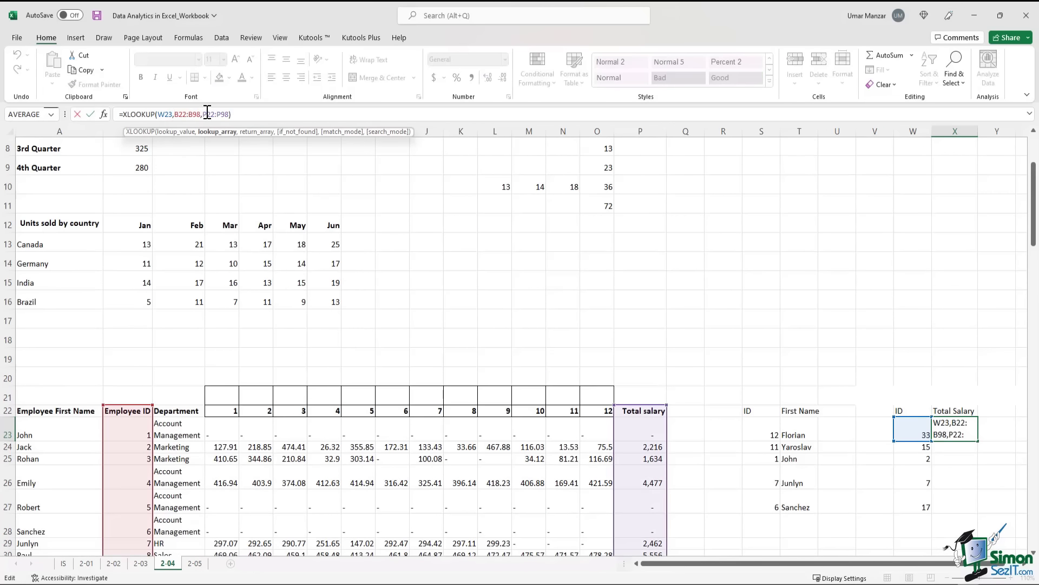
key("F4")
left_click(206, 114)
key("F4")
left_click(222, 114)
key("F4")
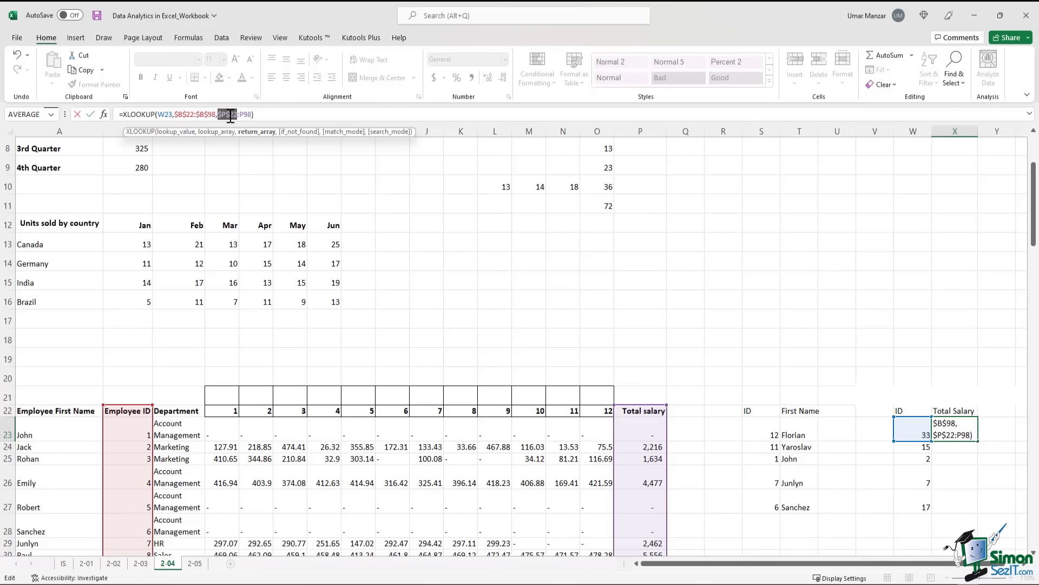
left_click(245, 114)
key("F4")
left_click(282, 114)
key("Return")
Fill the total salary XLOOKUP from X23 down to X27 and check the results against the IDs in W23:W27
scroll(811, 303, "down", 2)
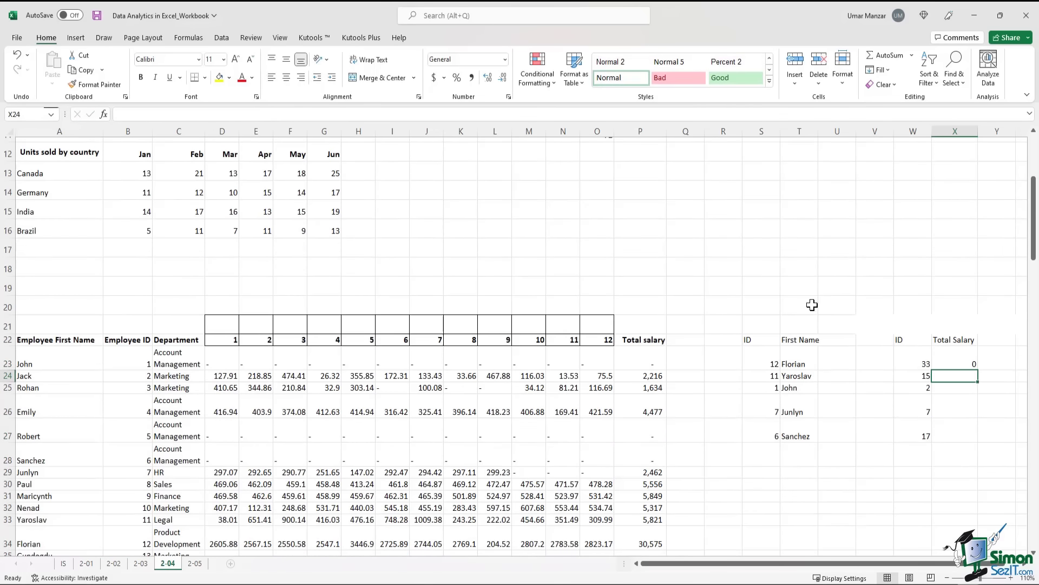
left_click(954, 362)
left_click_drag(978, 368, 966, 436)
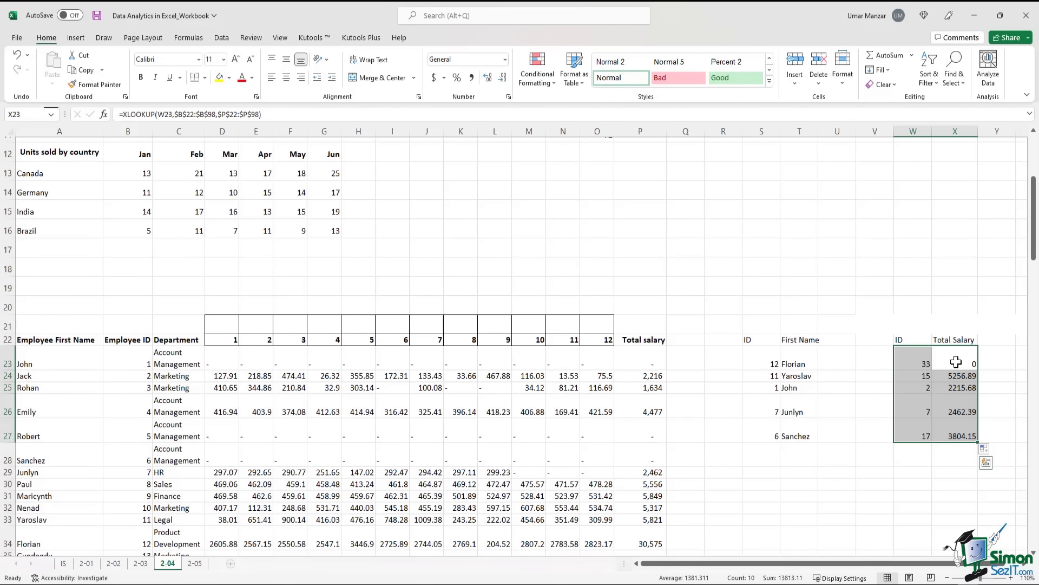
left_click_drag(957, 362, 956, 431)
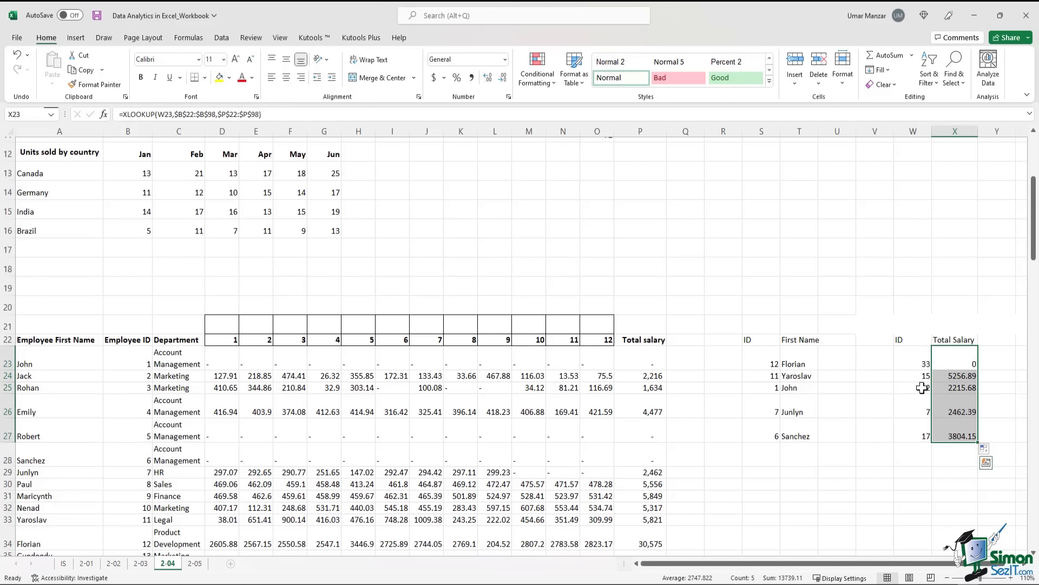
left_click(912, 356)
left_click_drag(911, 356, 915, 433)
left_click(965, 470)
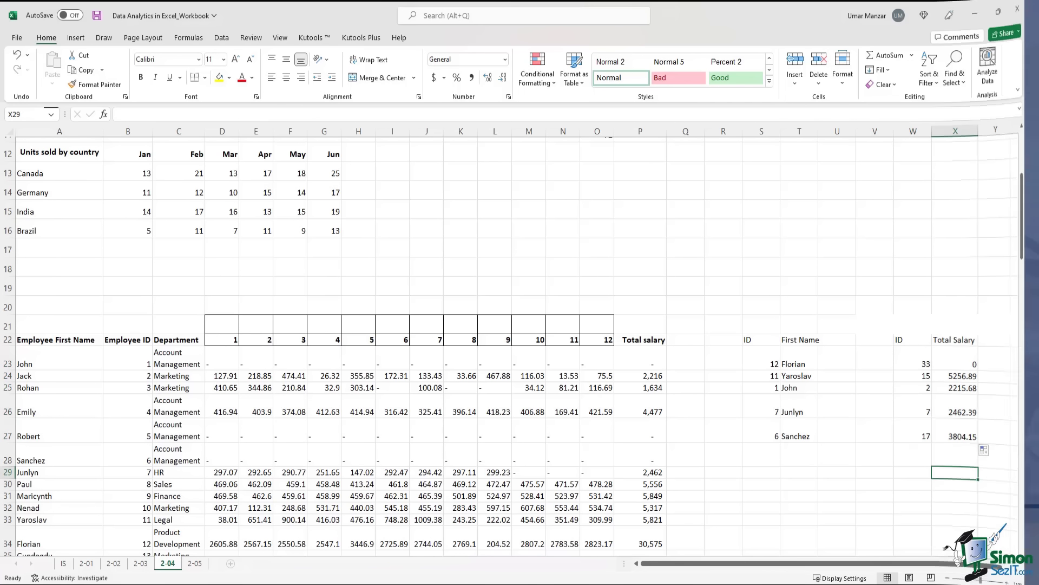
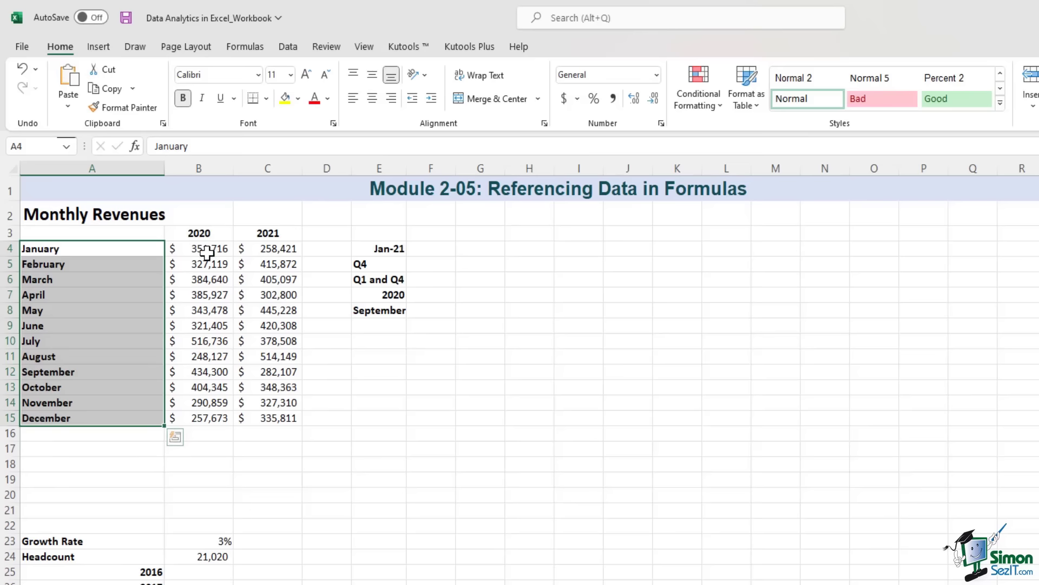
Review the 2020 and 2021 monthly revenues in B4:C15 and the labels in E4:E8 with their empty result cells
left_click(209, 249)
left_click_drag(224, 250, 262, 418)
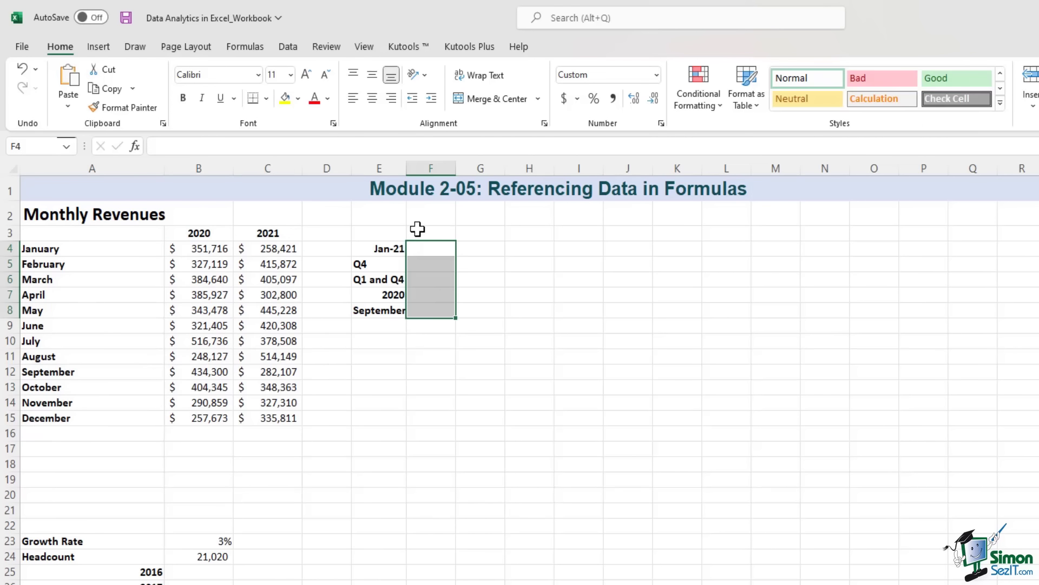
left_click(418, 230)
left_click(423, 247)
left_click_drag(385, 248, 367, 314)
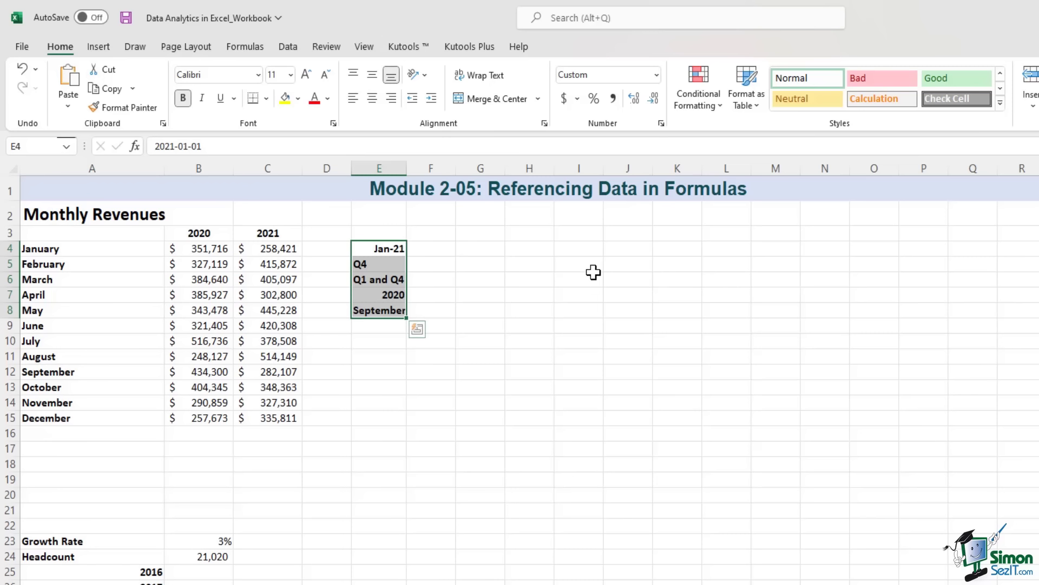
Reference the January 2021 revenue in F4 beside Jan-21 with the formula =C4, and check the cell
left_click(422, 250)
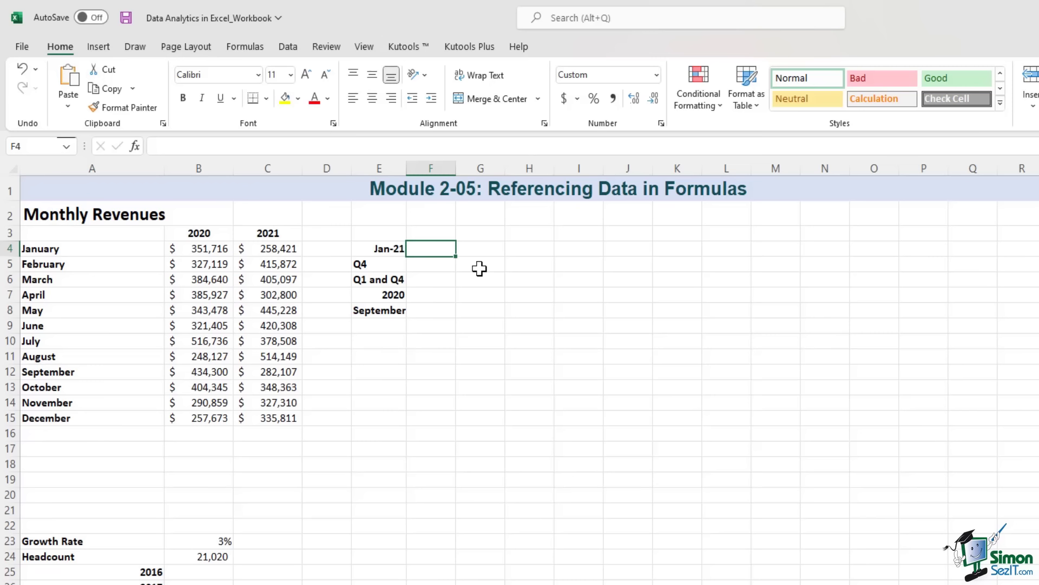
left_click(262, 250)
type("=")
left_click(289, 249)
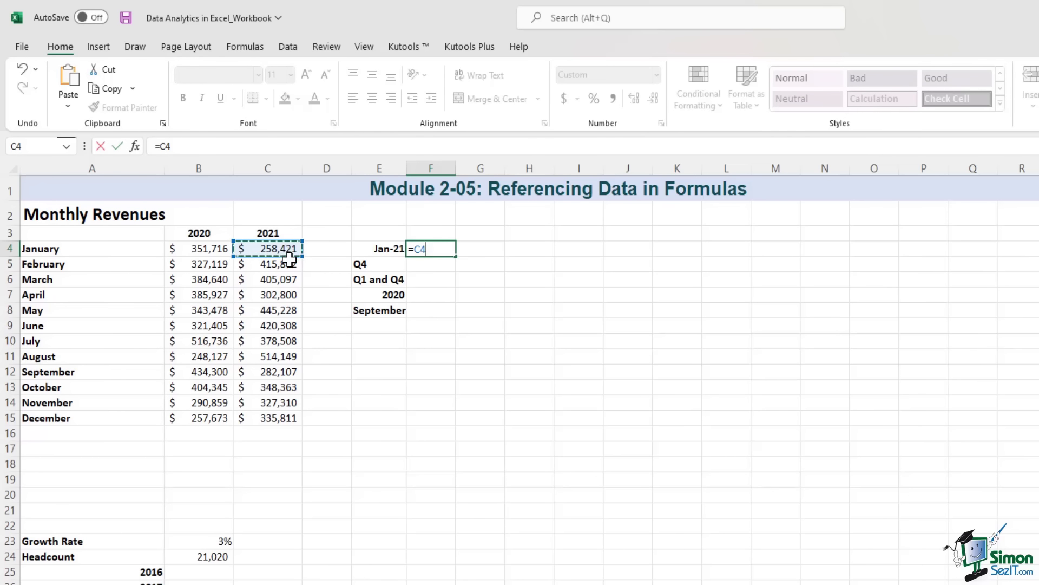
key("Return")
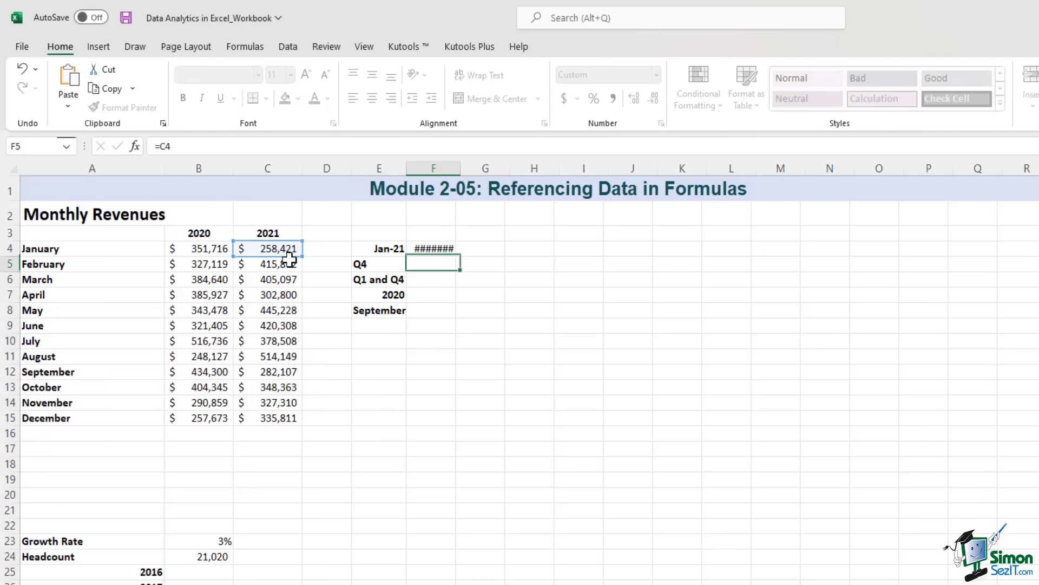
left_click(427, 250)
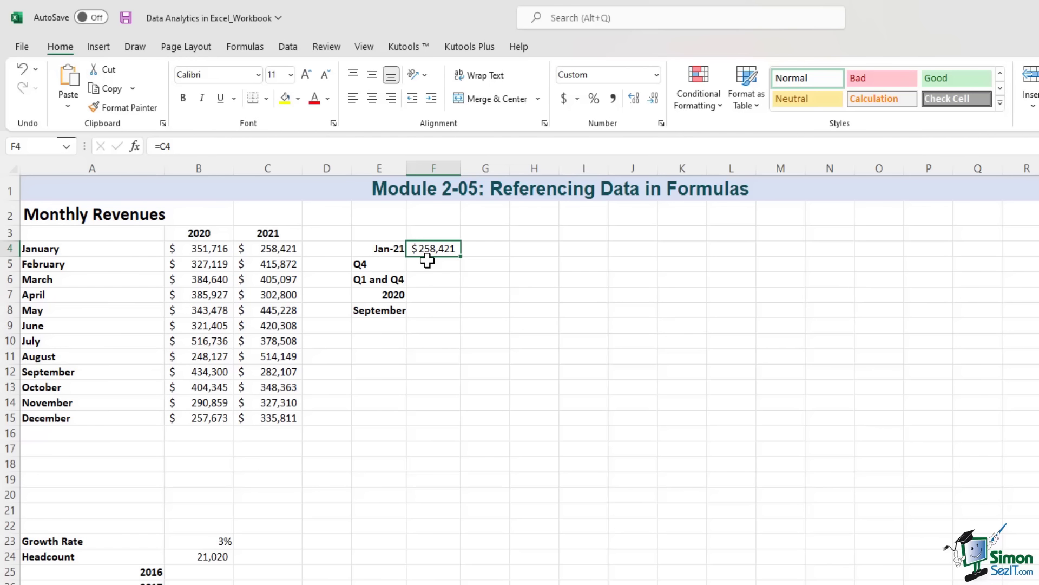
Total the October to December 2020 revenues in F5 beside Q4 with =SUM(B13:B15), and check the formula
left_click(427, 262)
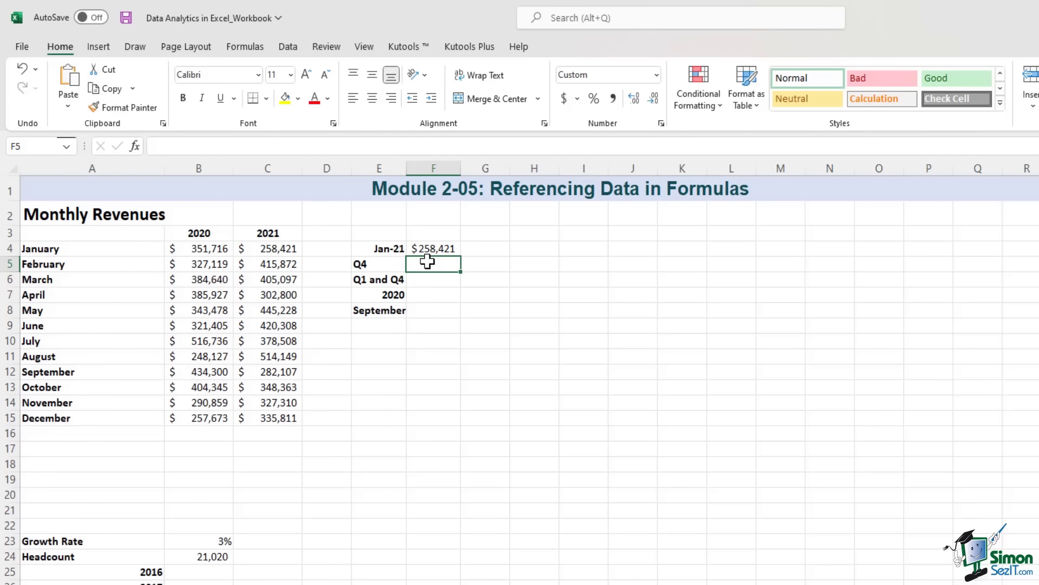
type("=")
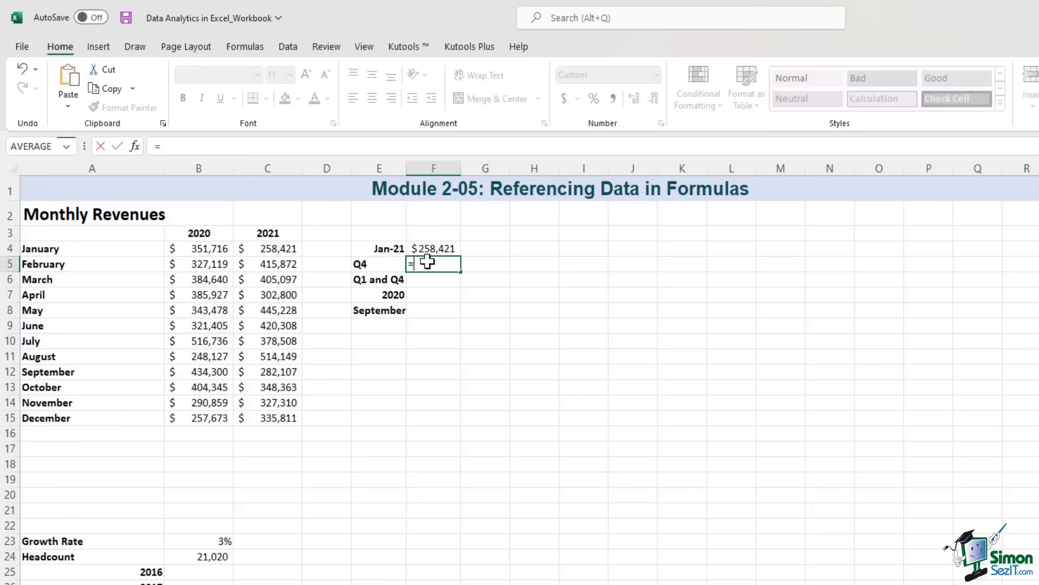
type("sum")
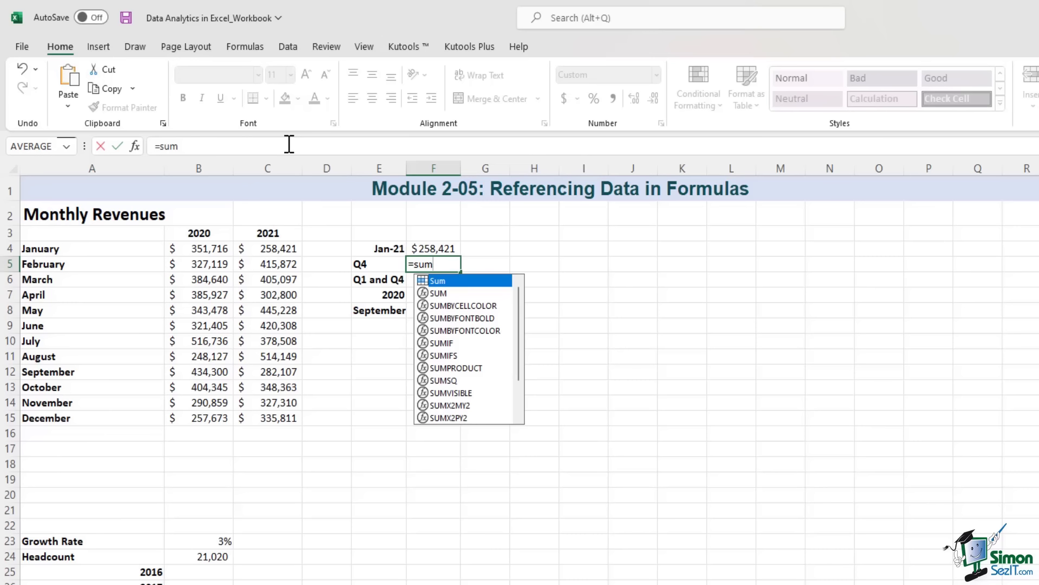
type("(")
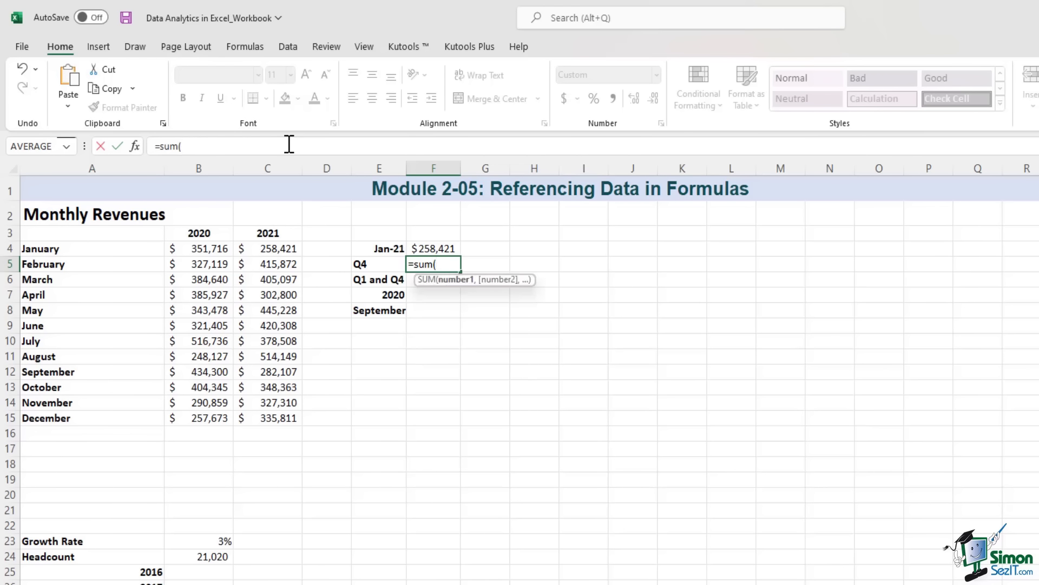
left_click(215, 385)
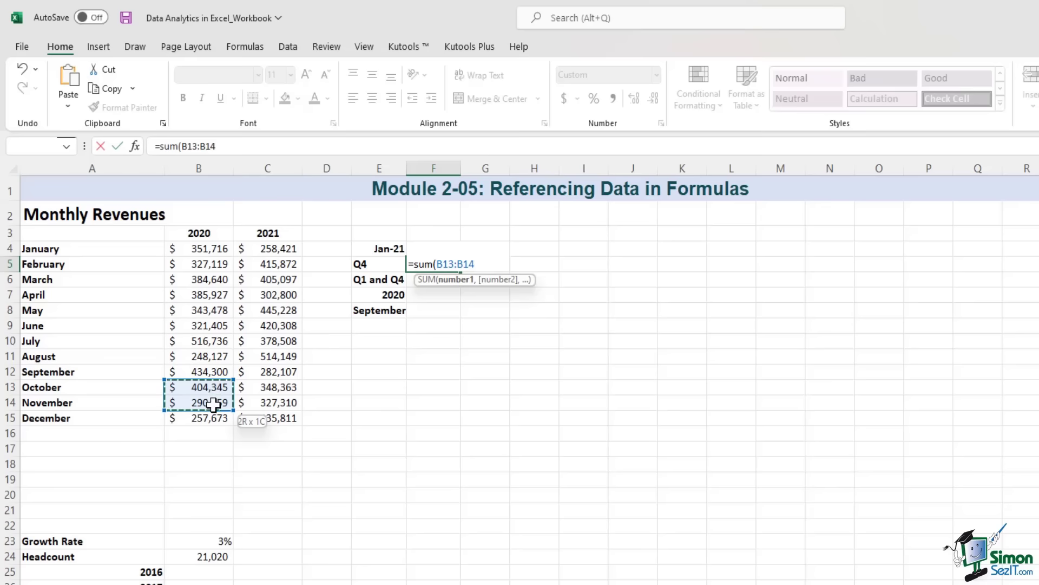
left_click_drag(213, 402, 213, 417)
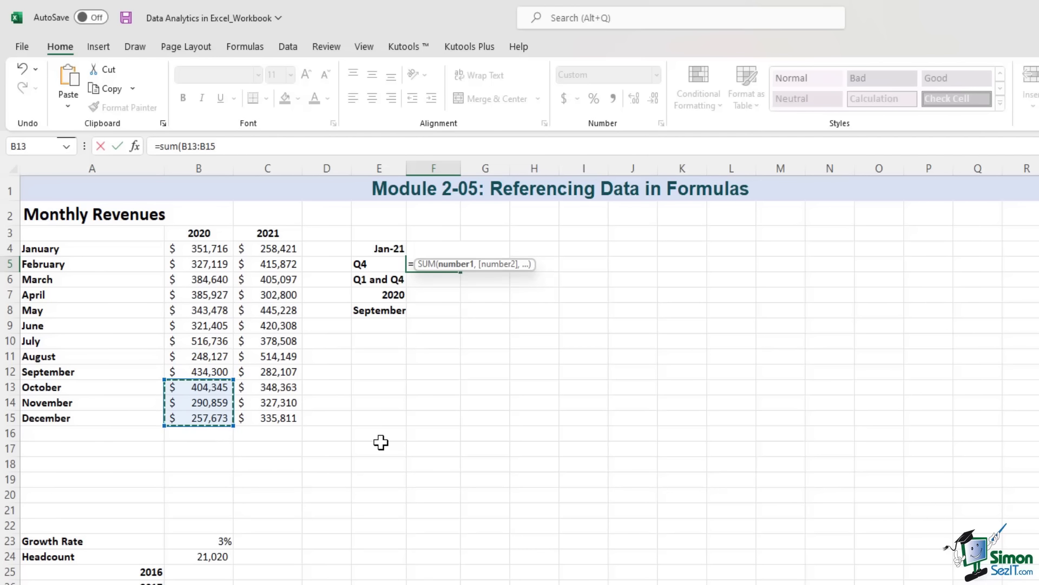
key("Return")
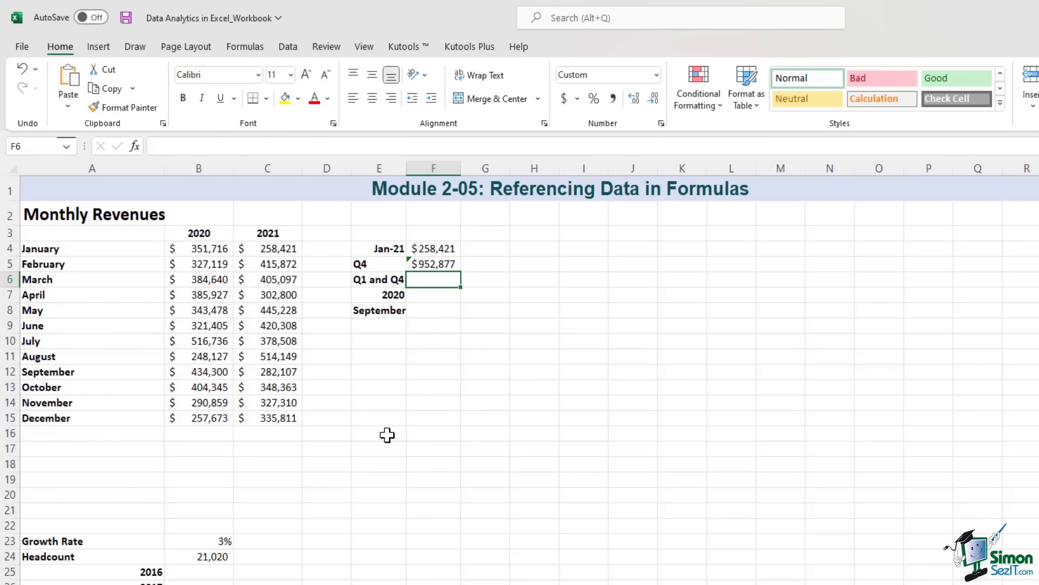
left_click(442, 263)
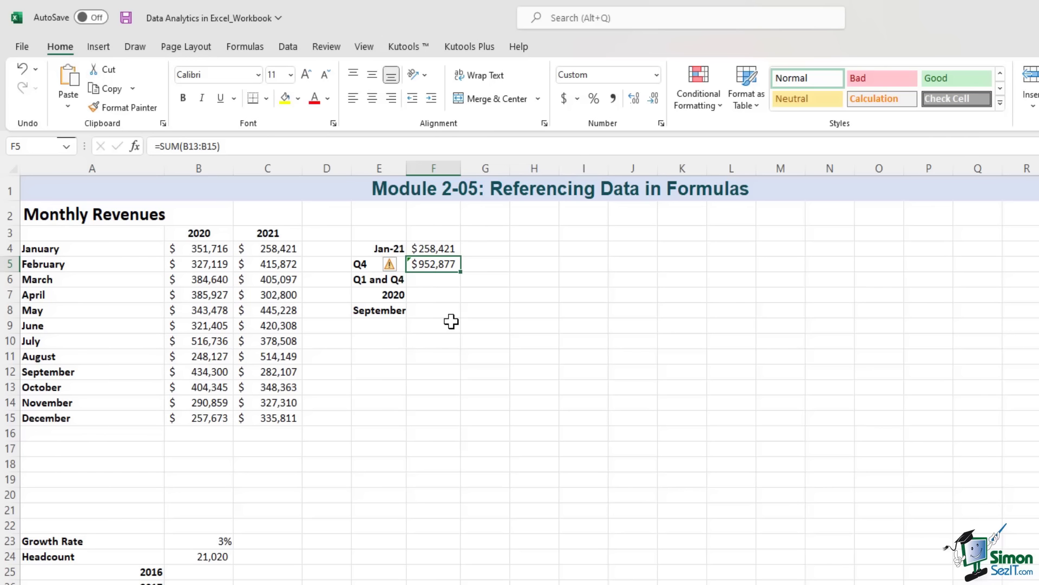
Total the first- and fourth-quarter 2020 revenues in F6 with =SUM(B4:B6,B13:B15), and check both referenced ranges
left_click(437, 279)
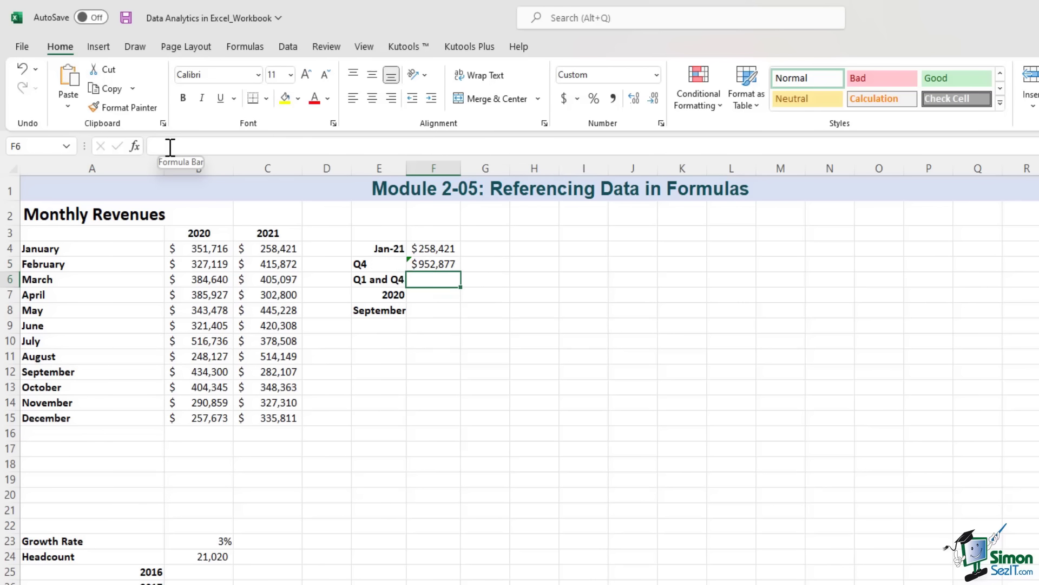
type("=sum")
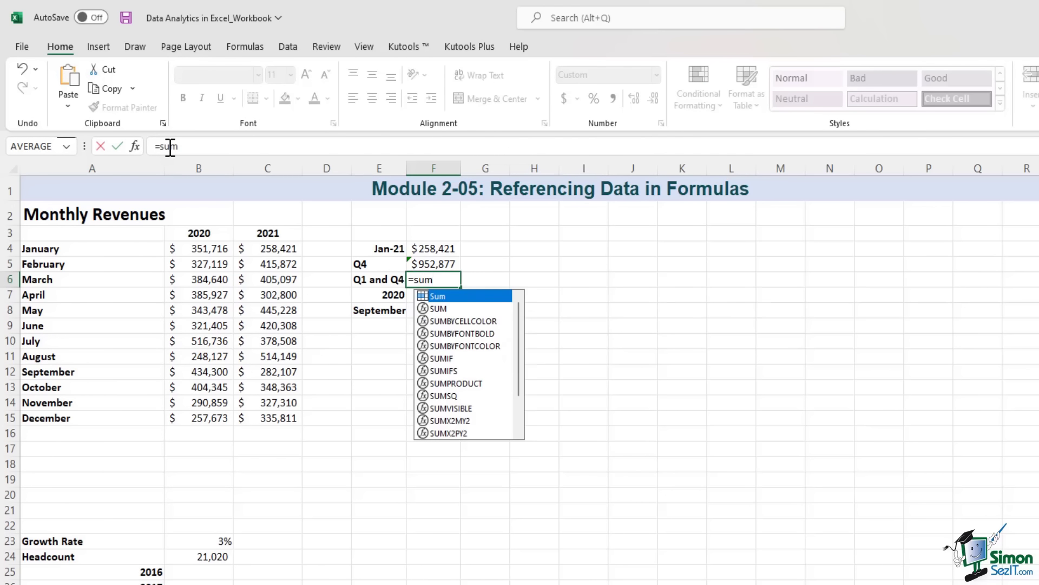
type("(")
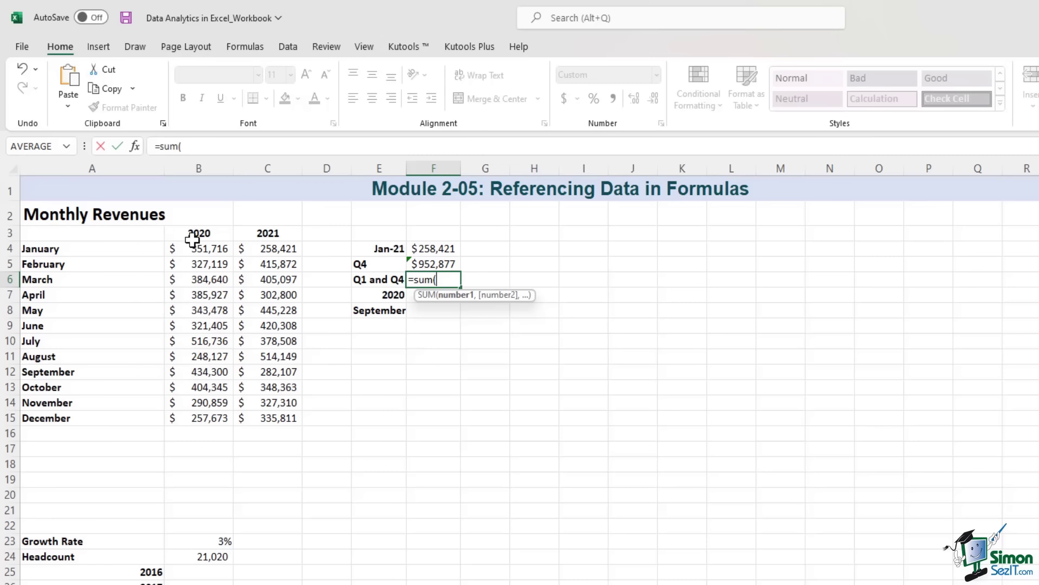
left_click(219, 248)
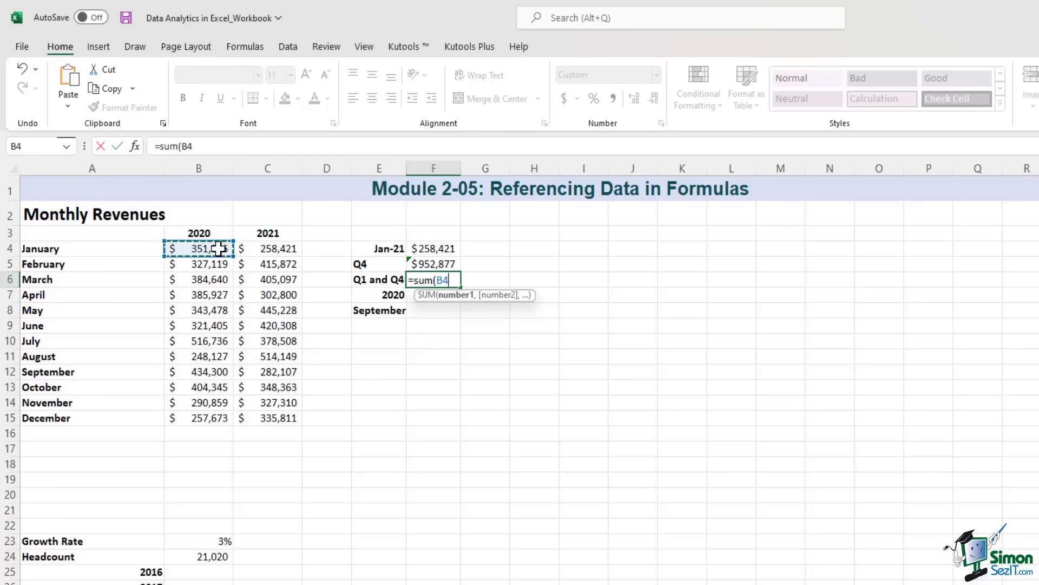
left_click_drag(219, 249, 220, 281)
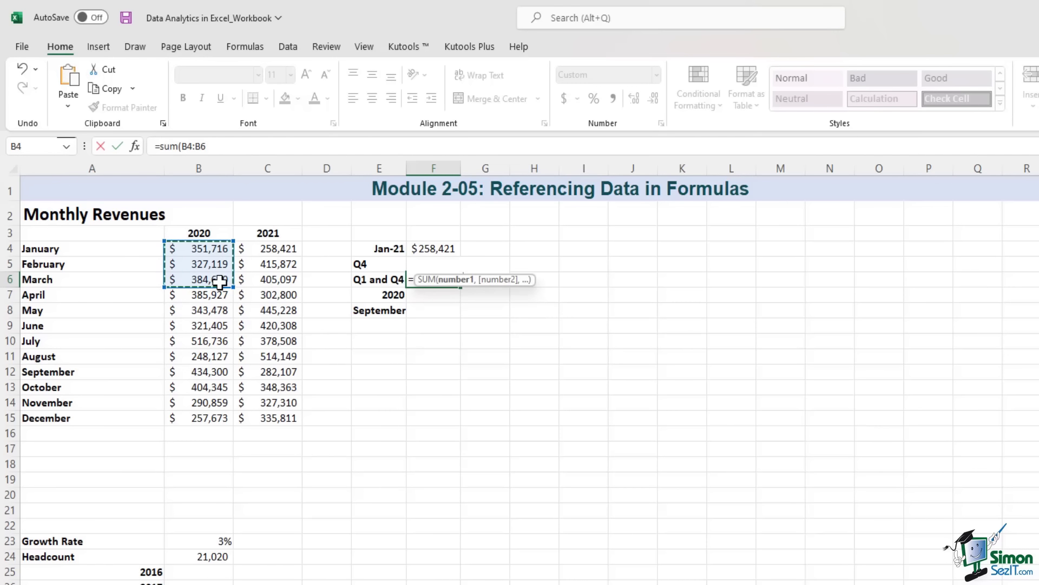
type(")")
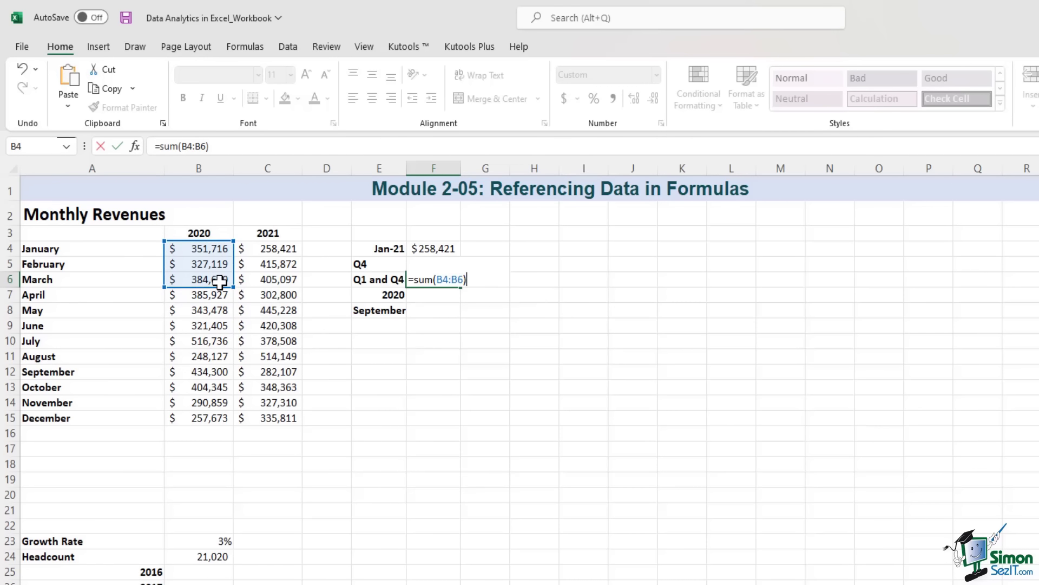
key("BackSpace")
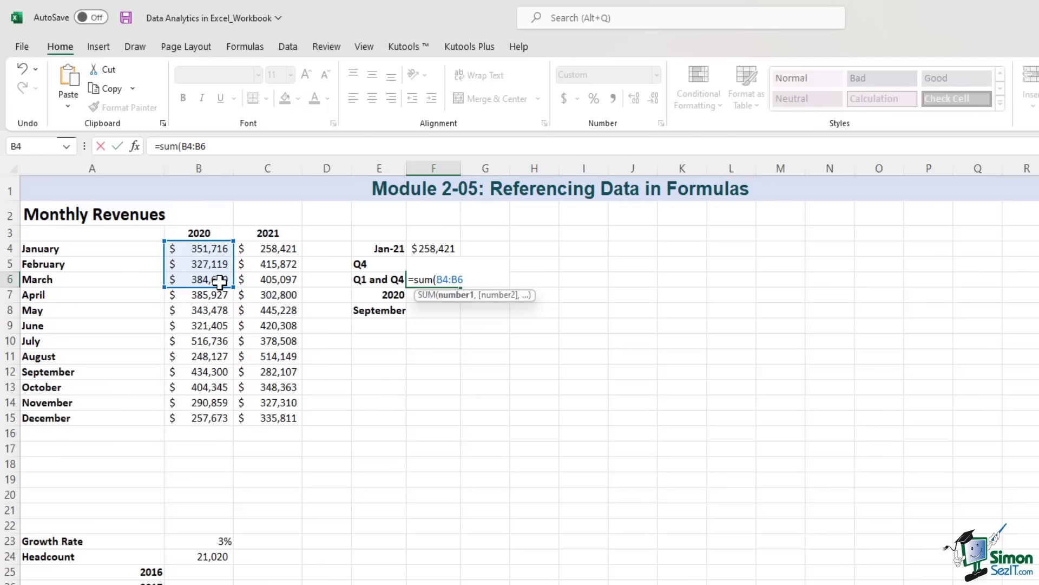
type(",")
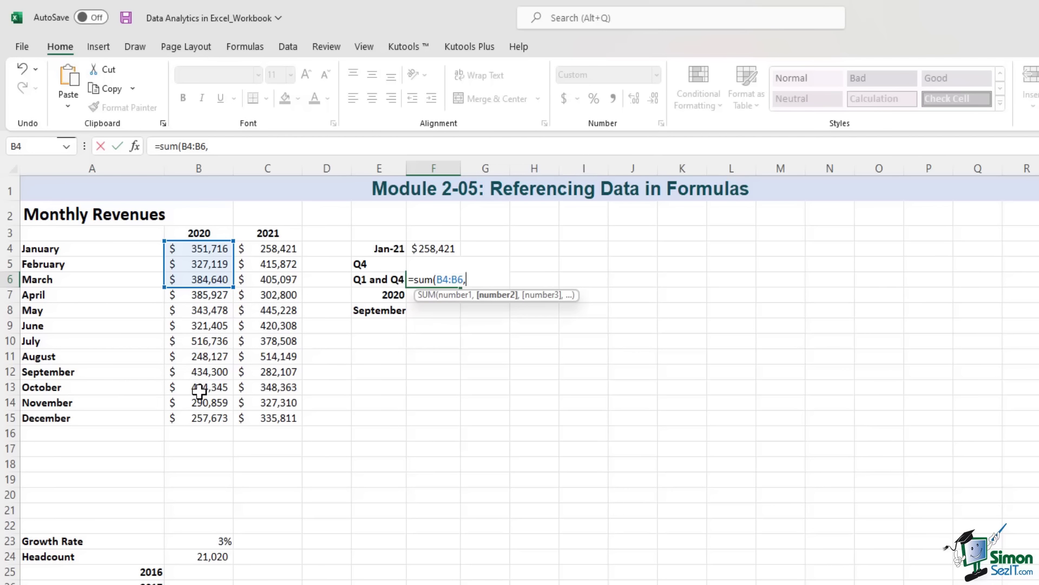
left_click_drag(203, 388, 209, 415)
type(")")
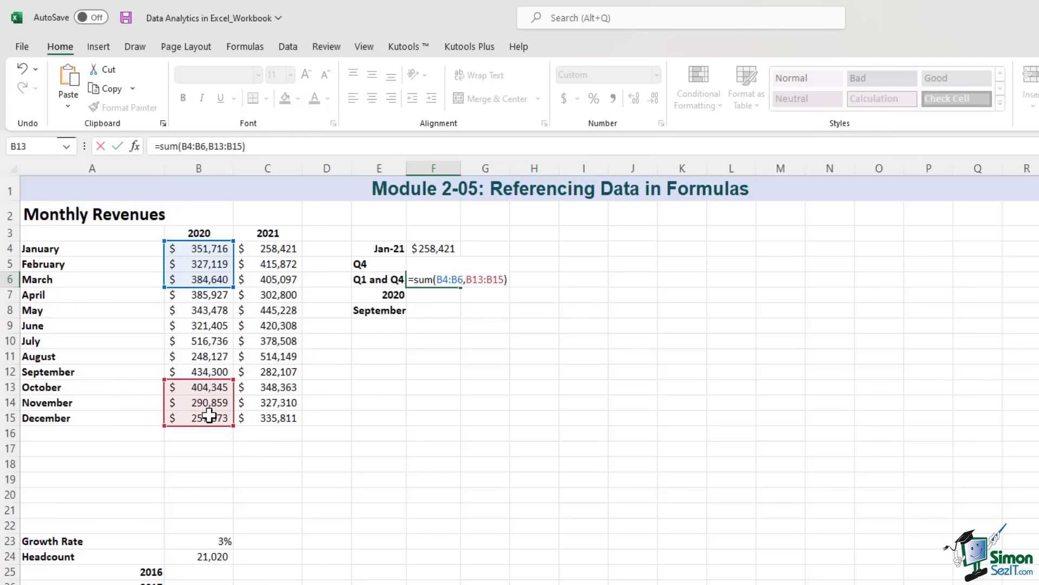
key("Return")
left_click(461, 281)
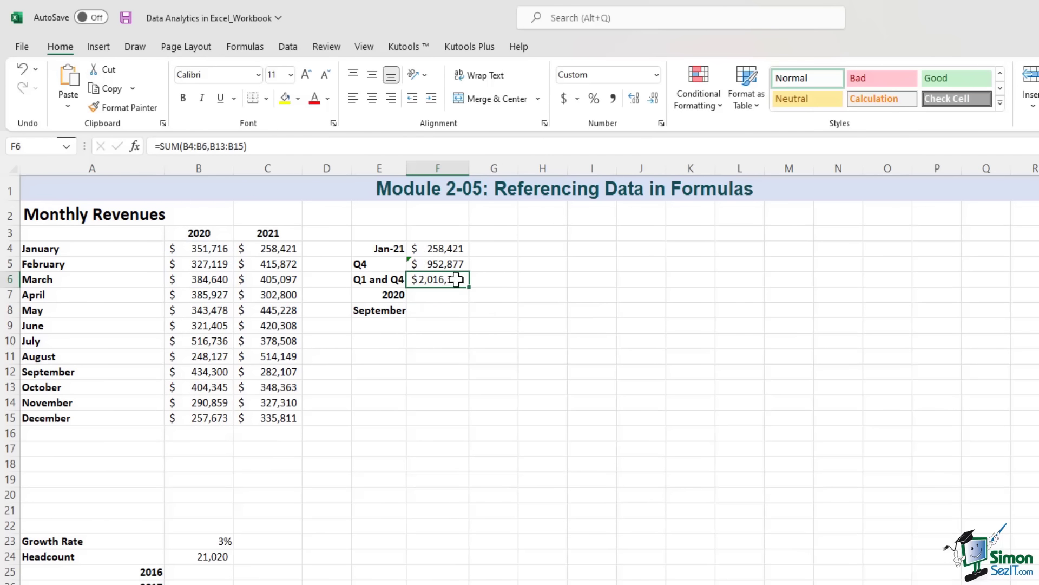
key("F2")
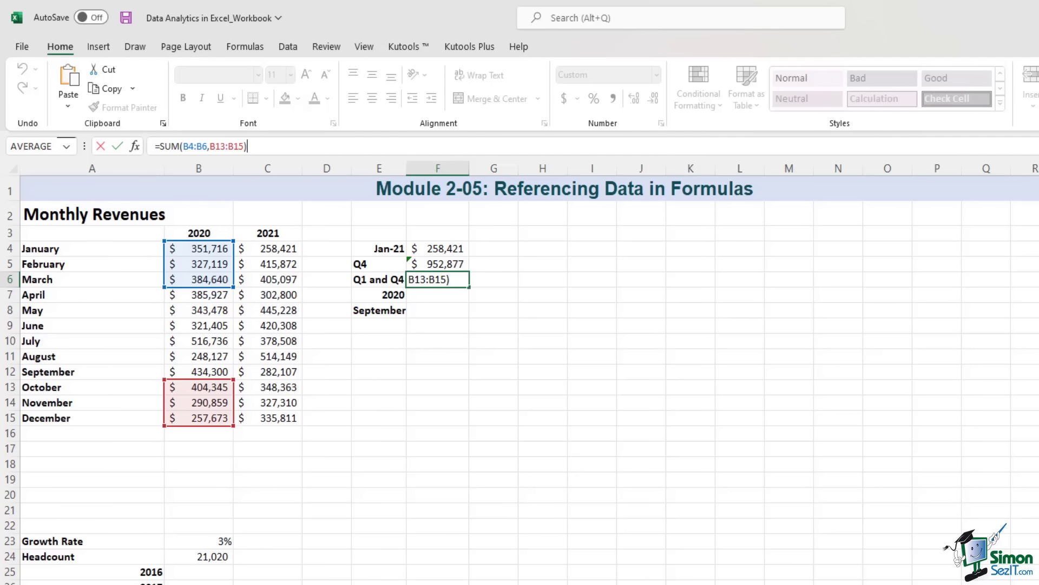
key("Return")
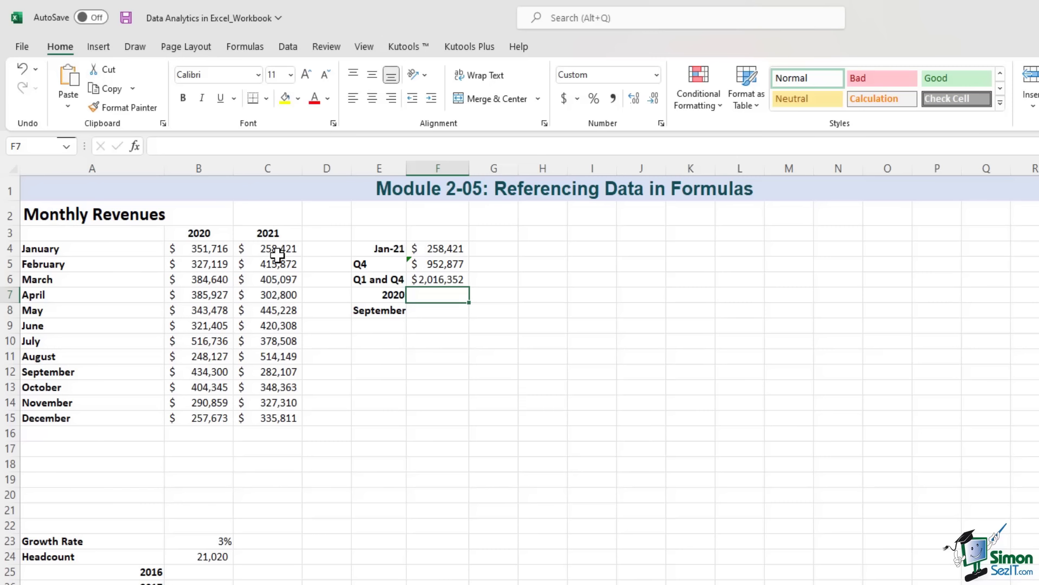
Total all 2020 monthly revenues in F7 with the formula =SUM(B4:B15), and check the cell
type("=sum")
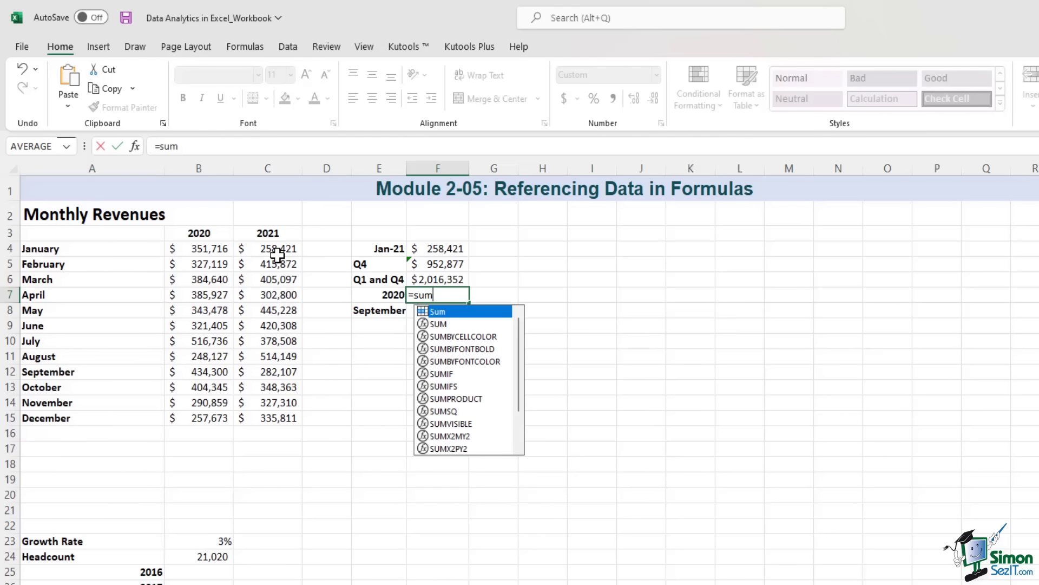
type("(")
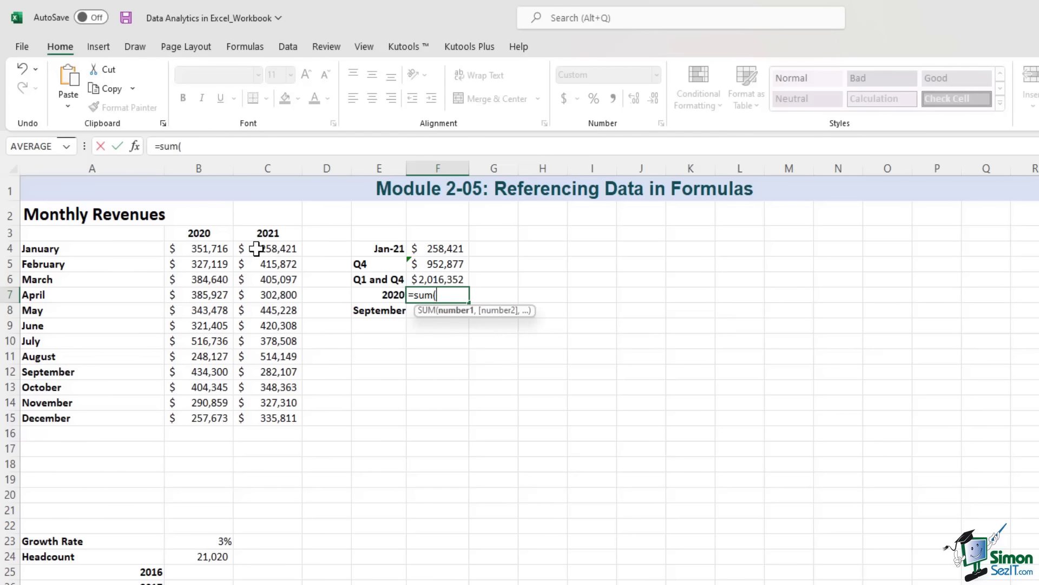
left_click(217, 248)
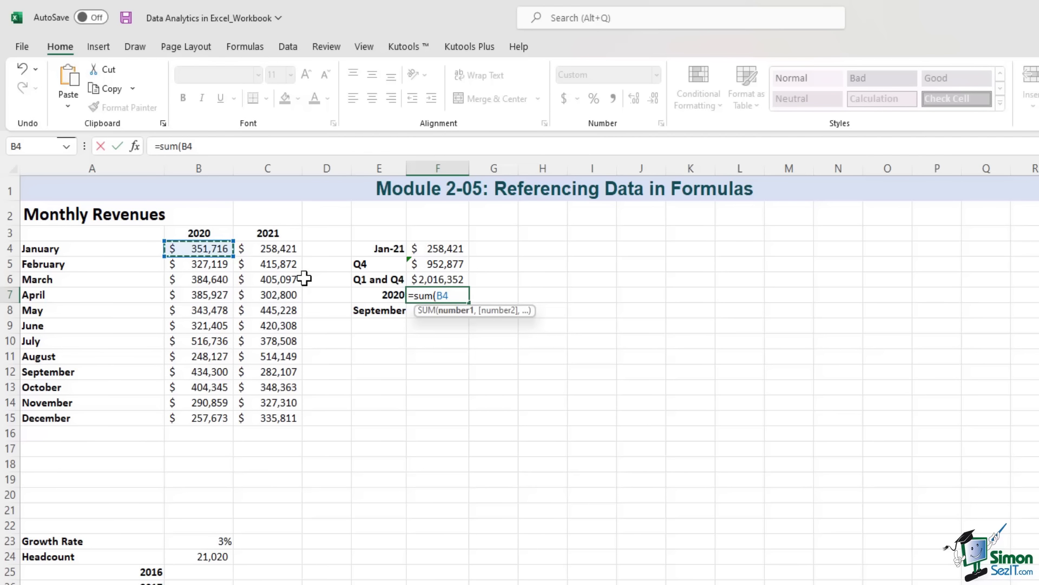
key("ctrl+shift+Down")
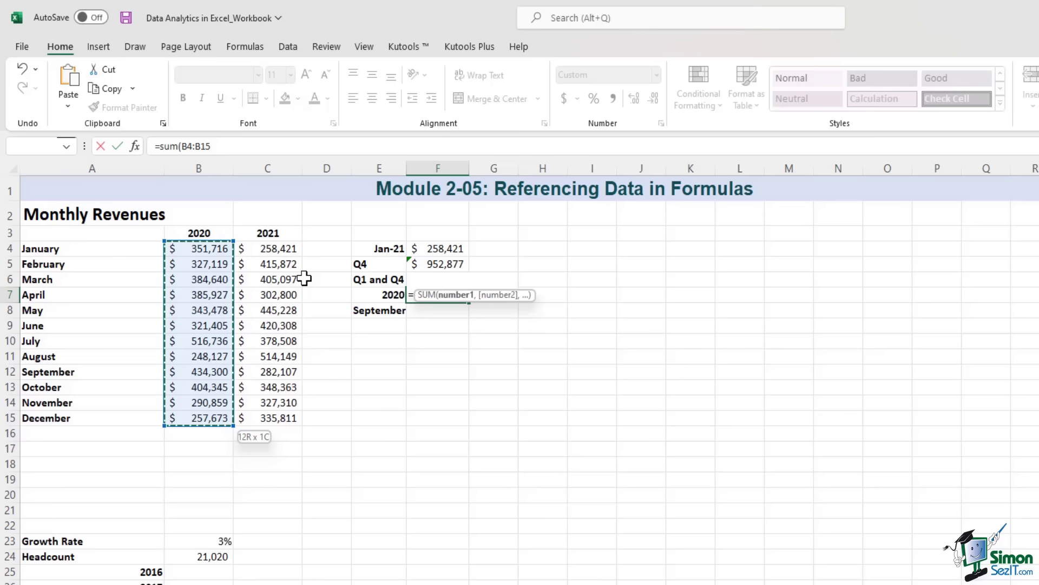
key("Return")
key("Up")
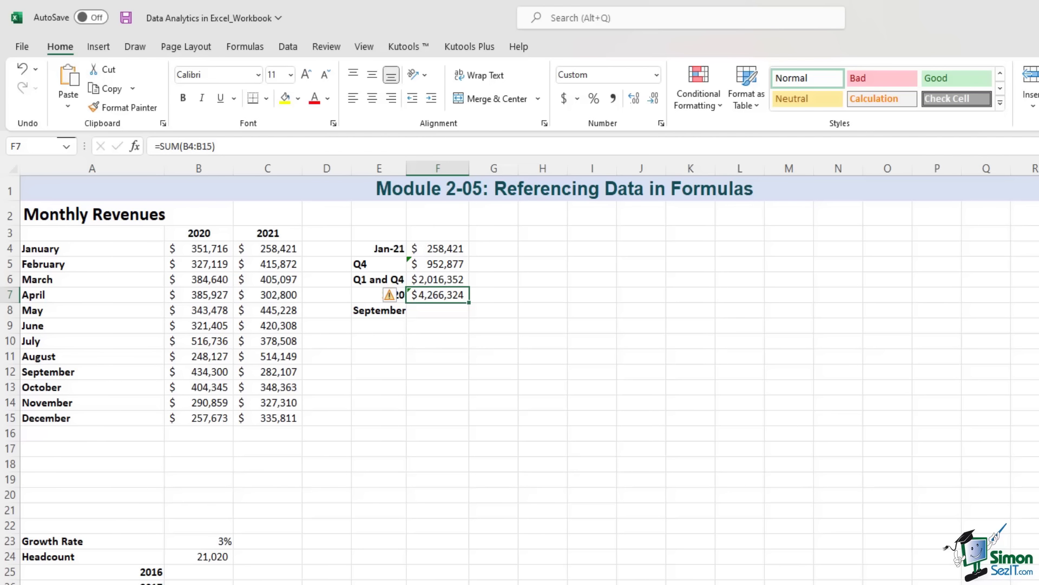
Total the September revenues of 2020 and 2021 in F8 by summing the range B12:C12
left_click(439, 310)
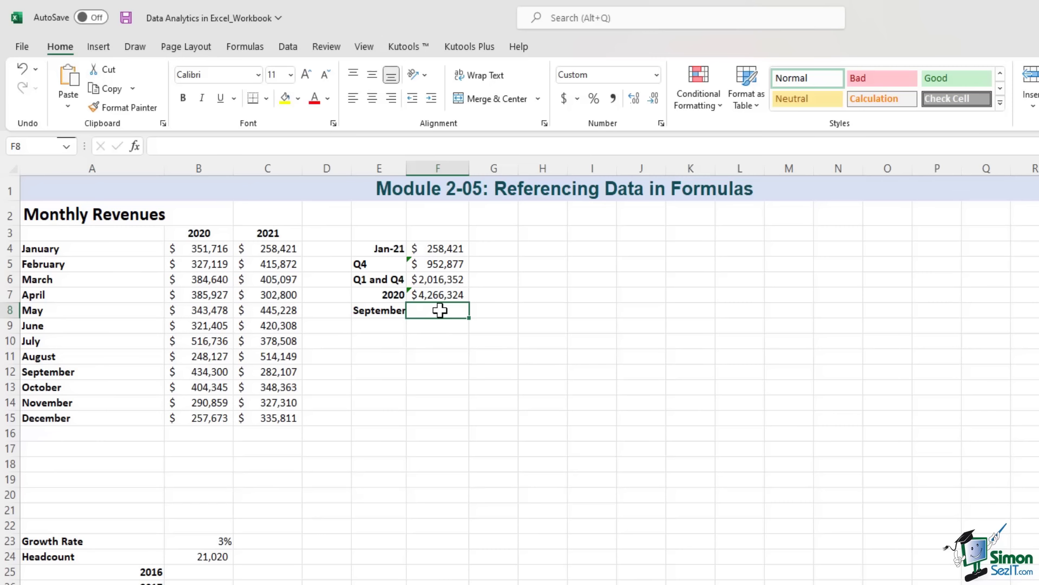
type("=sum")
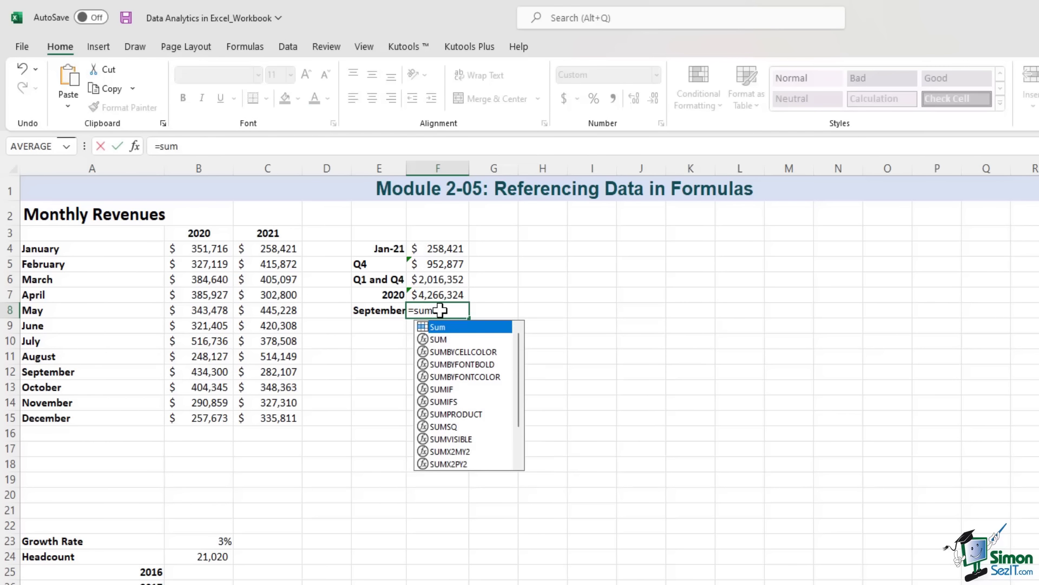
type("(")
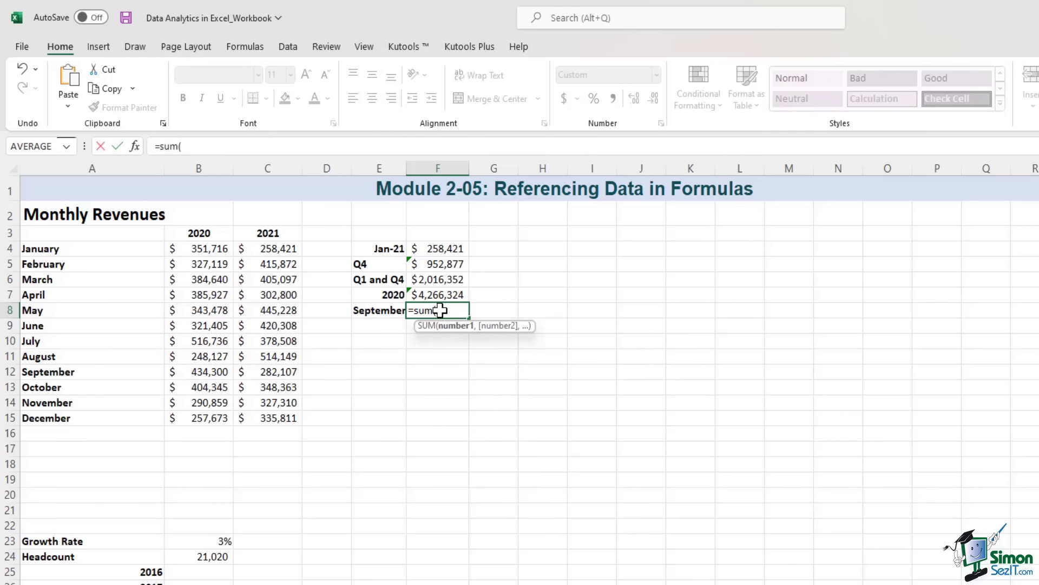
left_click(215, 371)
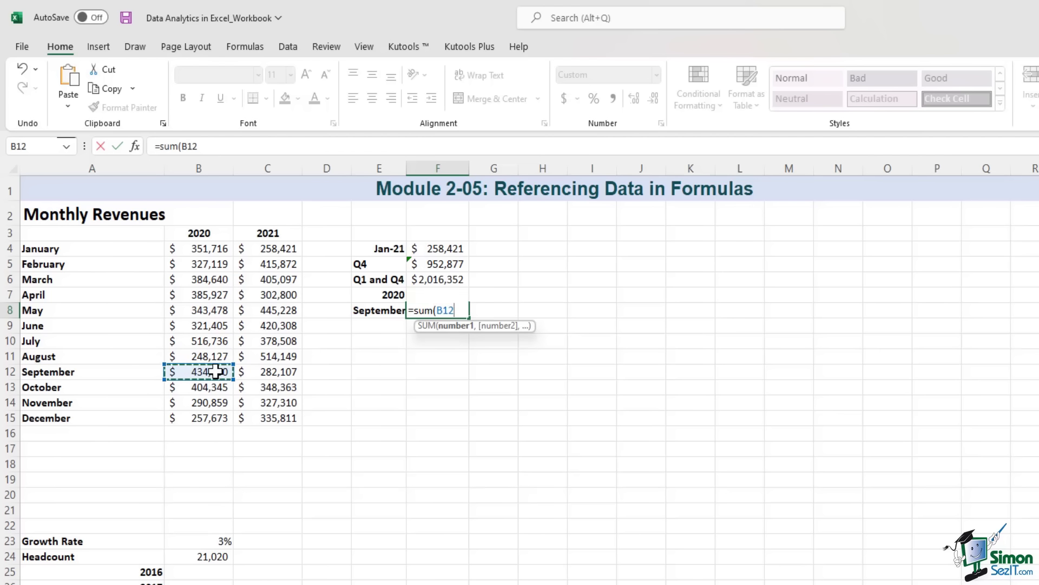
left_click_drag(216, 372, 279, 373)
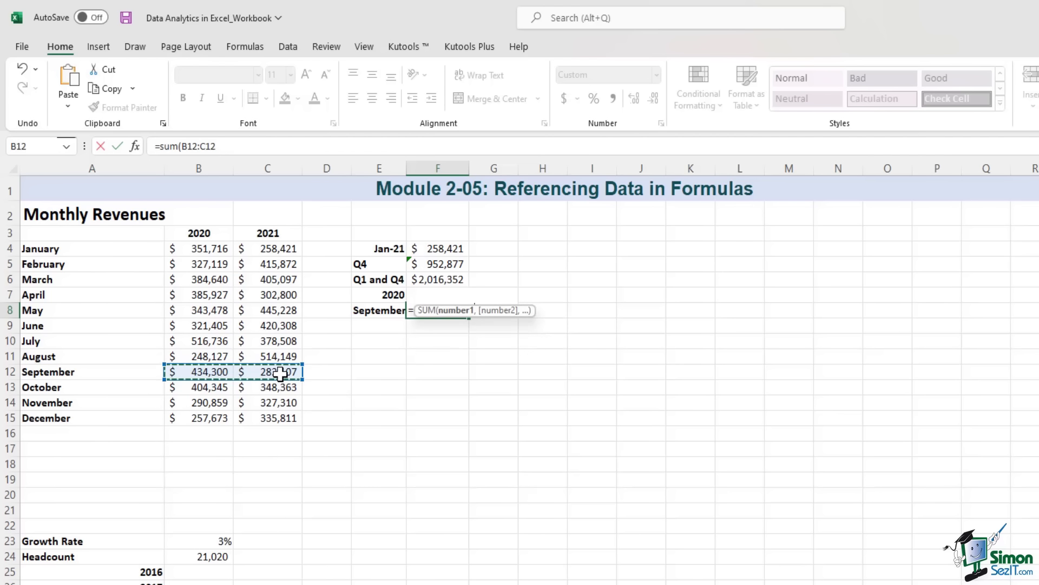
key("Return")
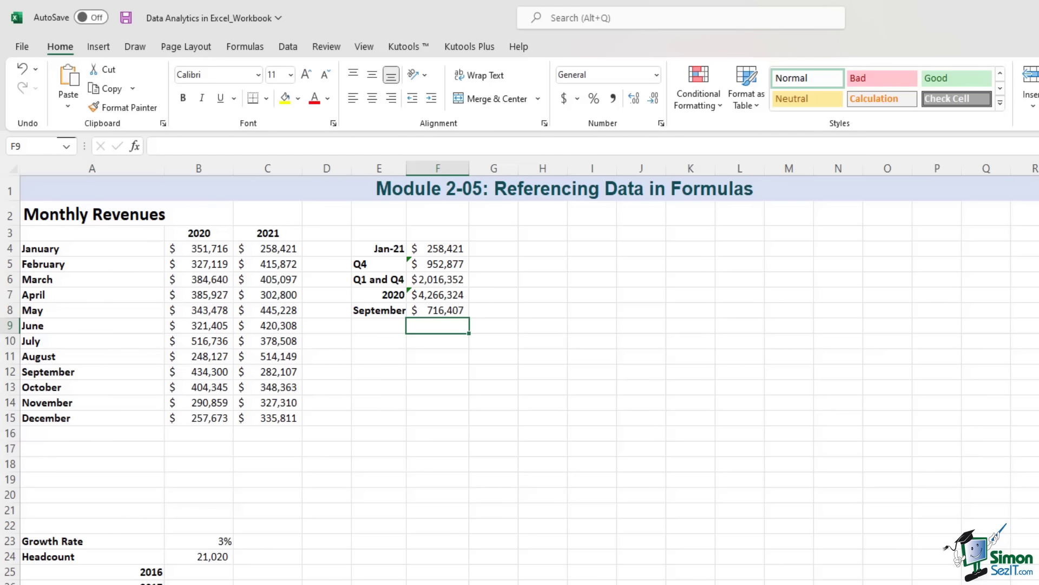
Review the growth rate and headcount in A23:B24, the years 2016 to 2024 in A25:A33, and the empty cells B25:B33
scroll(524, 557, "down", 4)
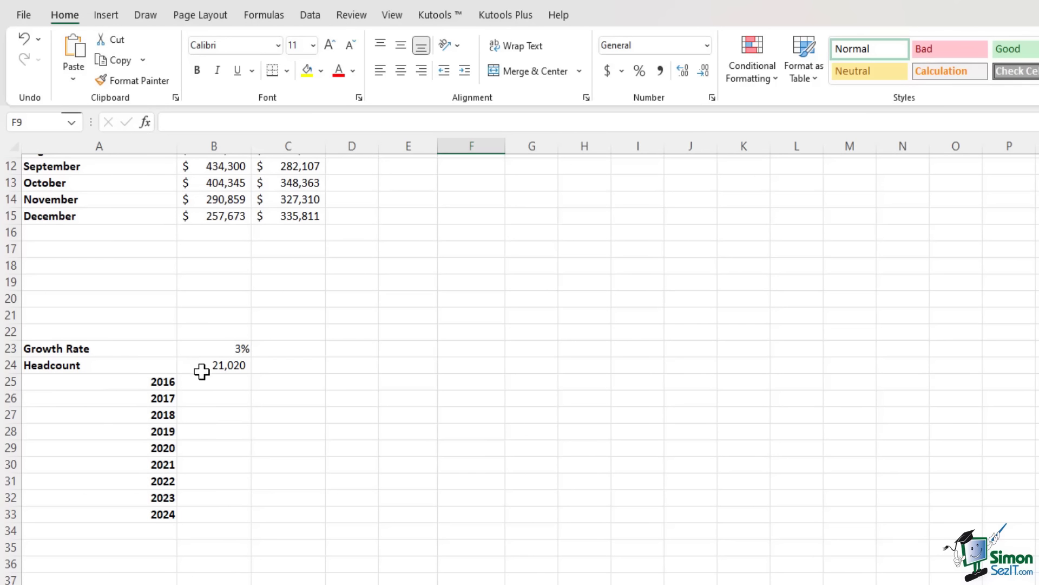
left_click_drag(132, 367, 201, 366)
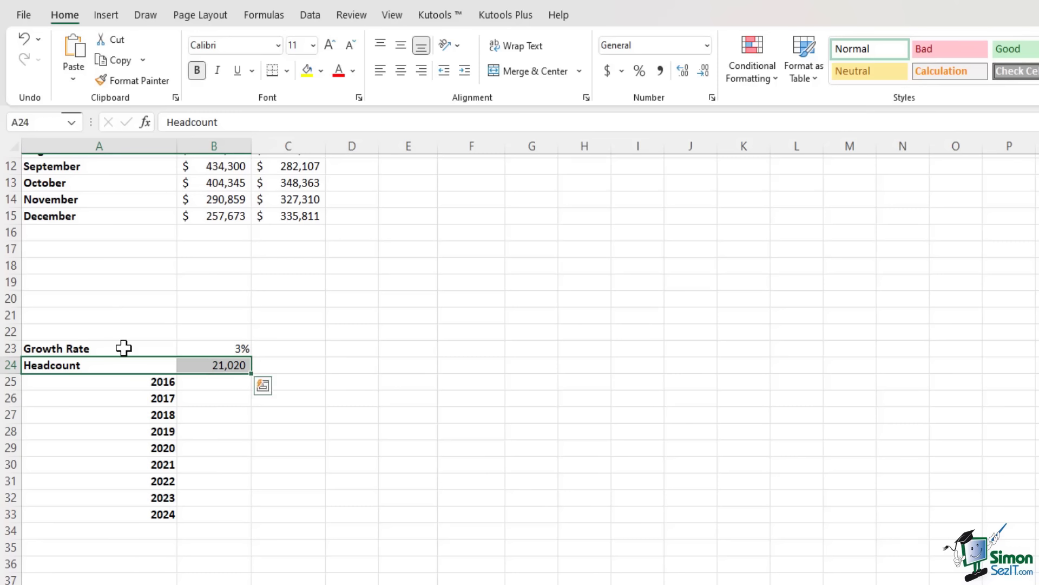
left_click_drag(124, 348, 213, 348)
left_click_drag(144, 381, 129, 511)
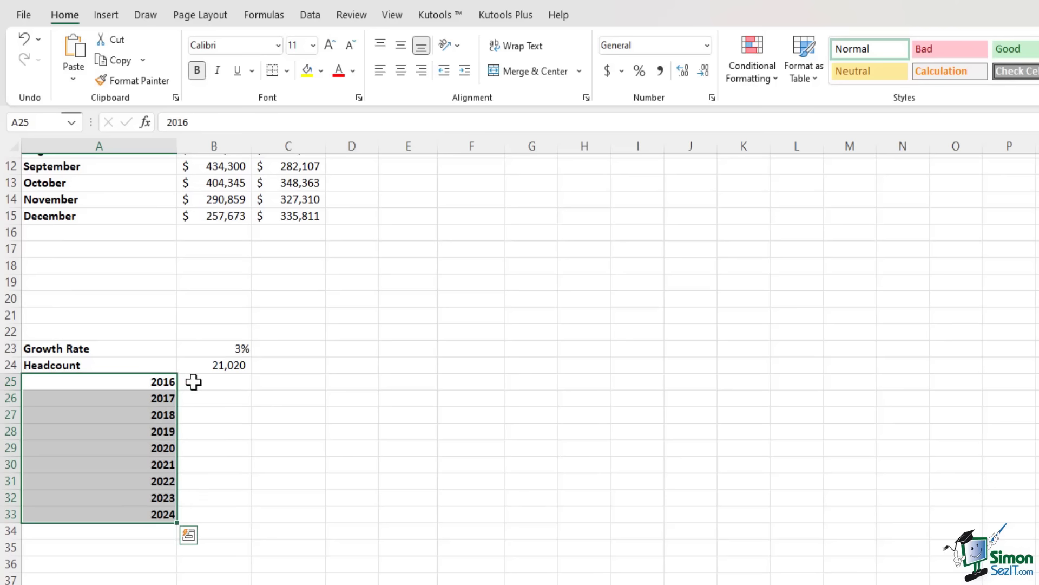
left_click_drag(194, 381, 199, 513)
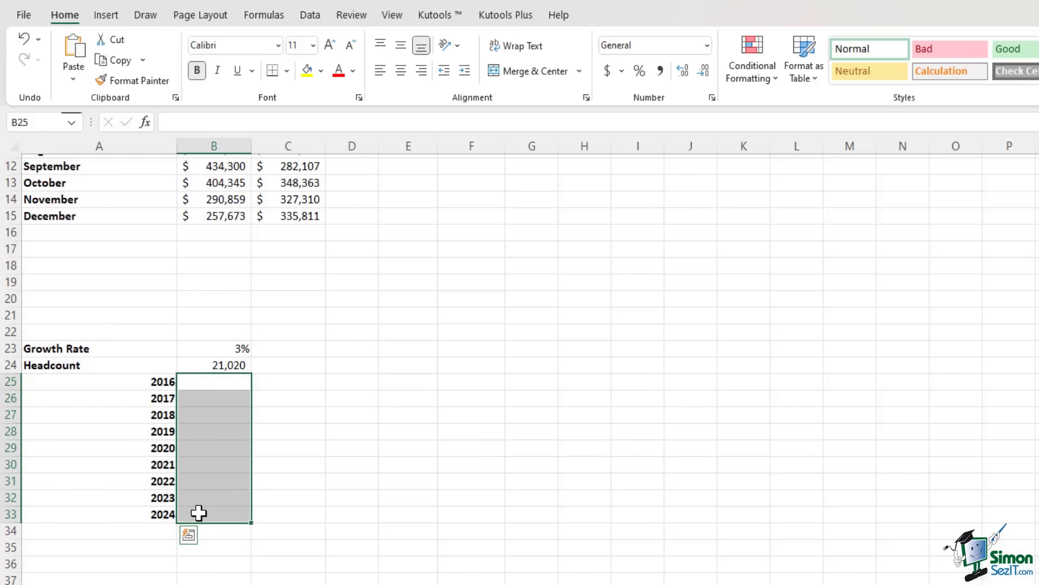
Calculate the 2016 headcount in B25 with the formula =B24+(B24*B23)
left_click(441, 537)
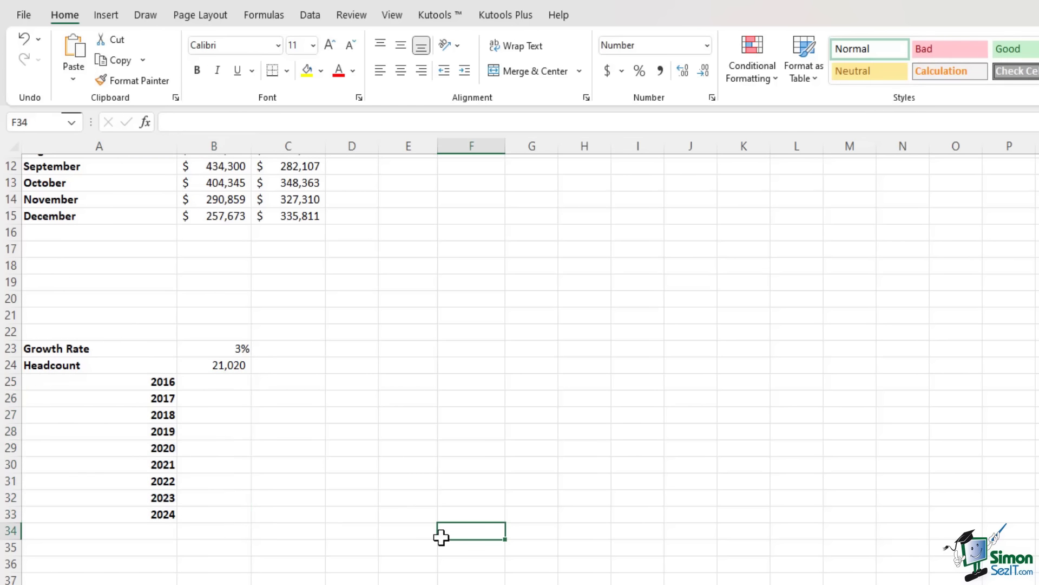
left_click(231, 382)
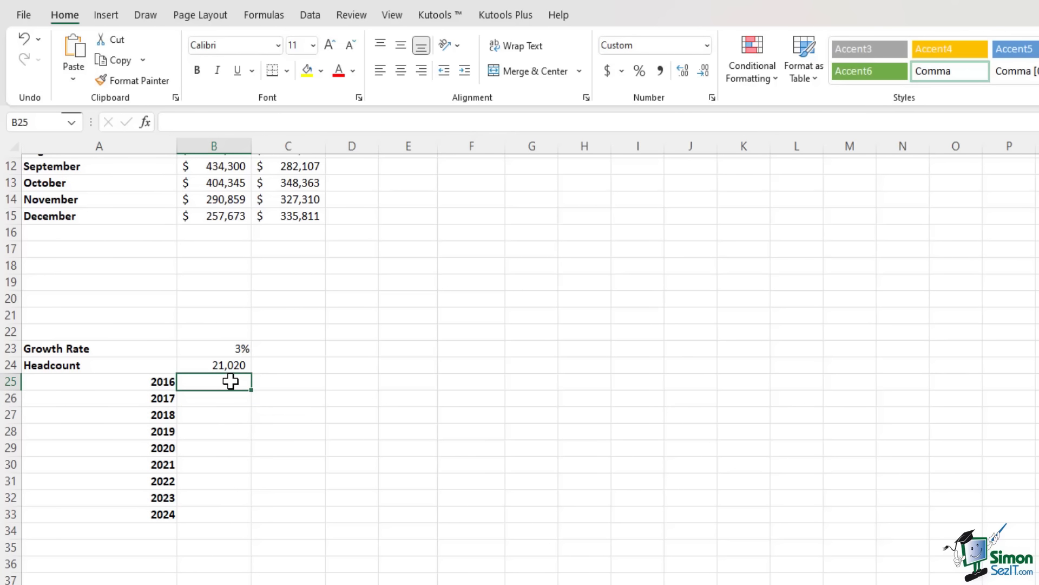
type("=")
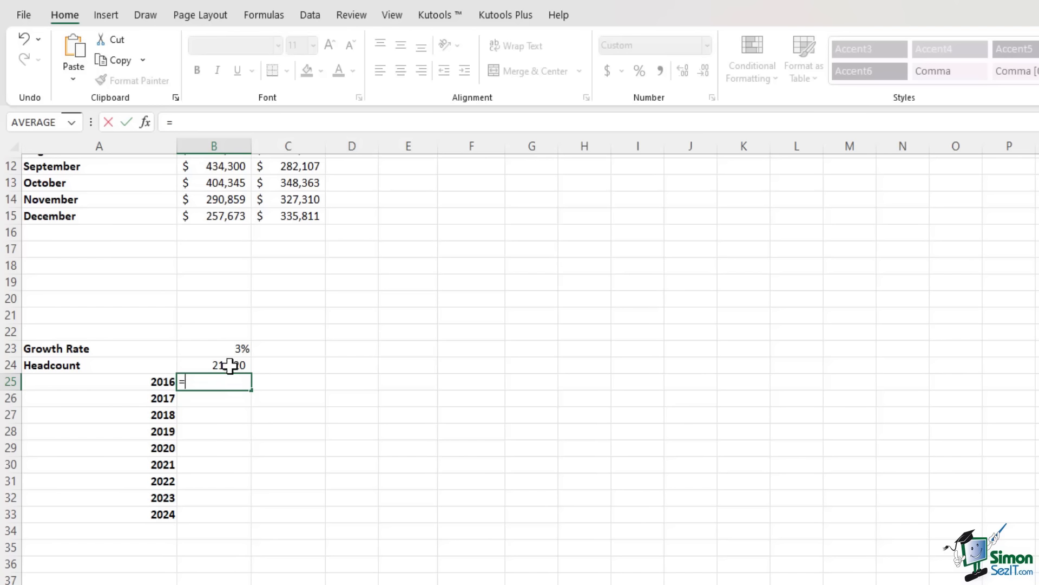
left_click(230, 366)
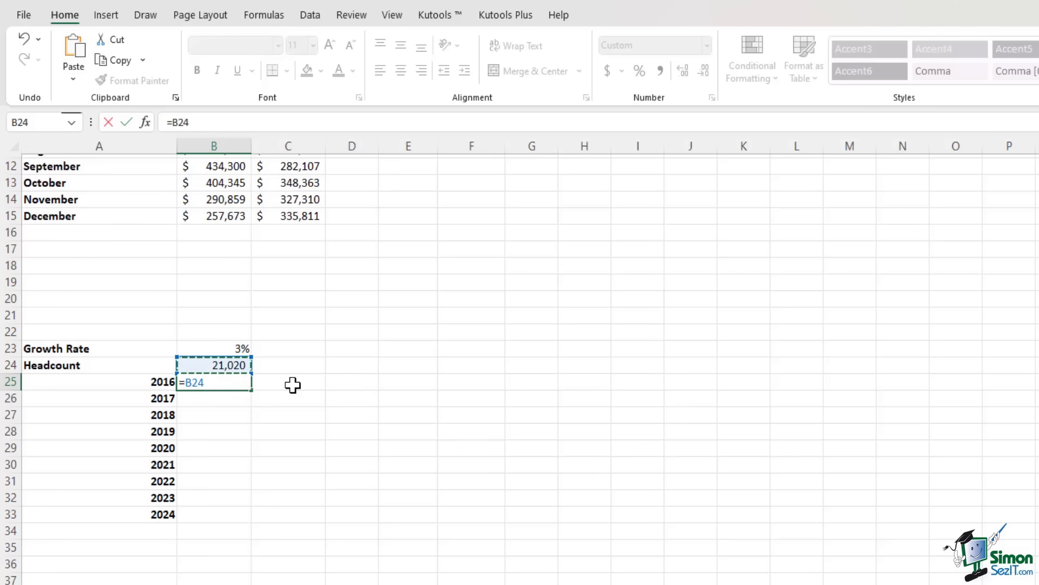
type("+(")
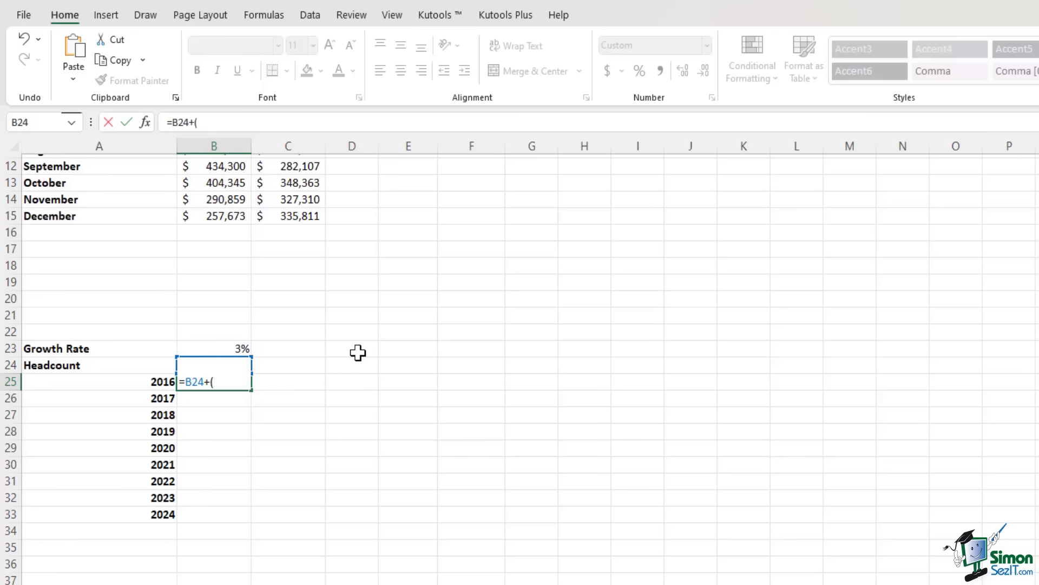
type("B24*")
left_click(210, 347)
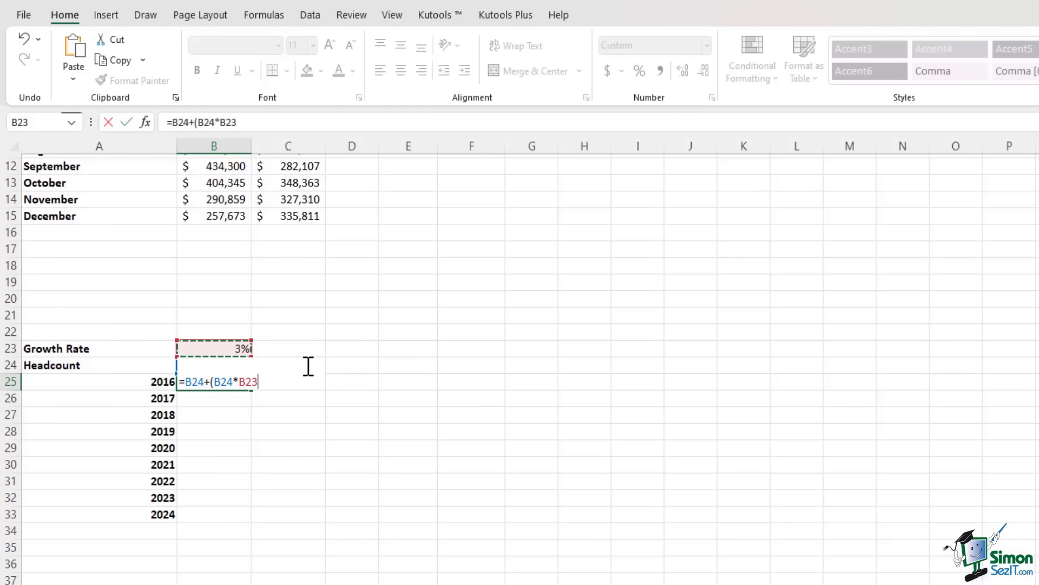
type(")")
key("Return")
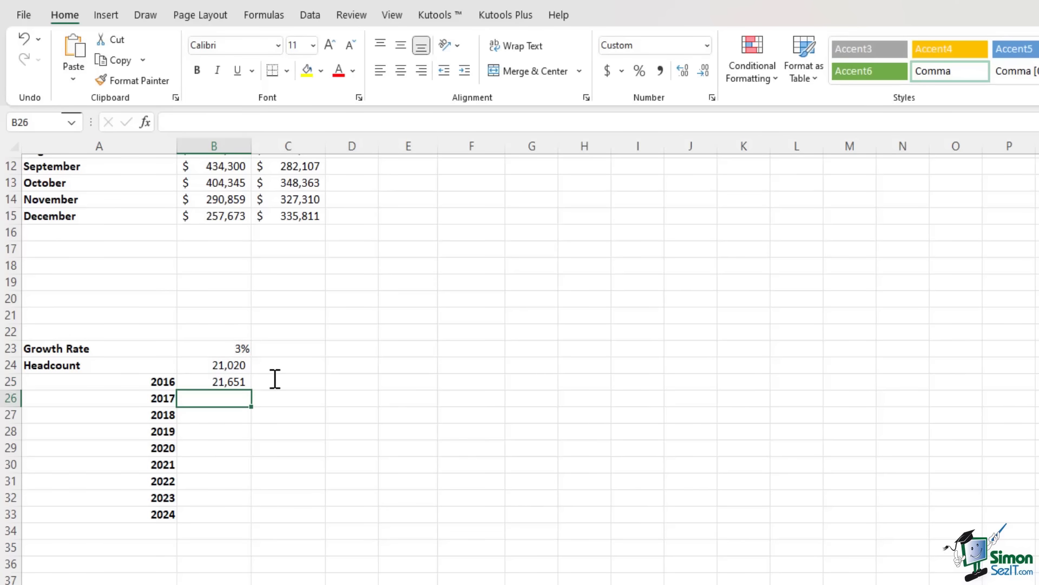
Fill the 2016 formula from B25 down through B33, and inspect the copied formulas against the growth rate in B23
key("Up")
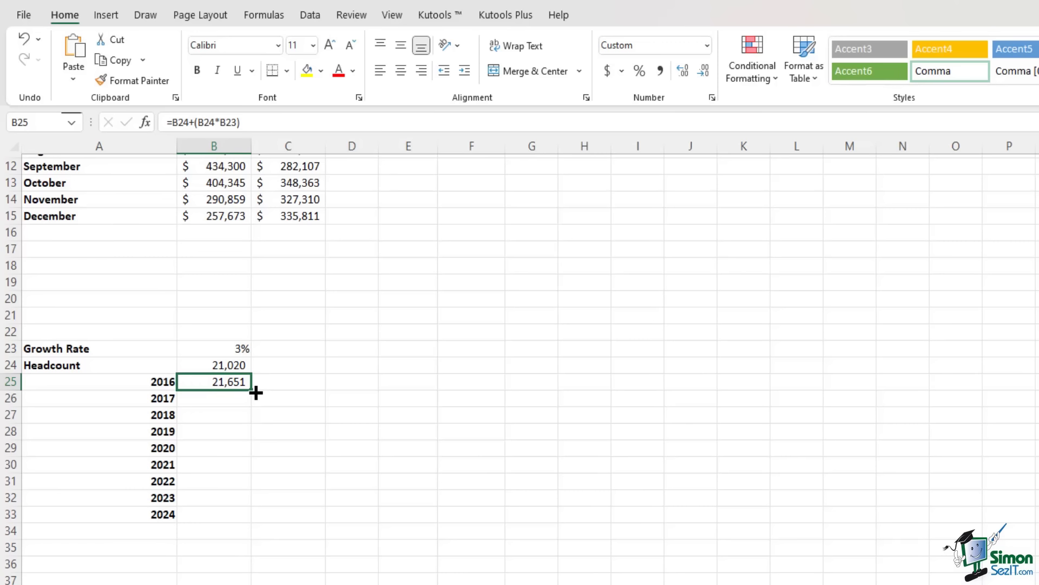
left_click_drag(256, 393, 232, 518)
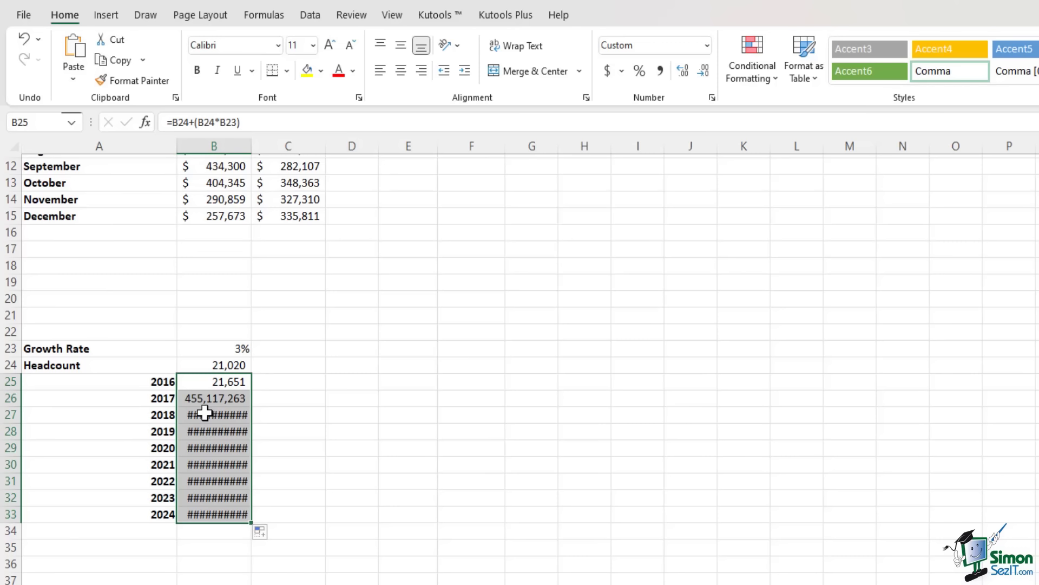
left_click_drag(207, 401, 215, 513)
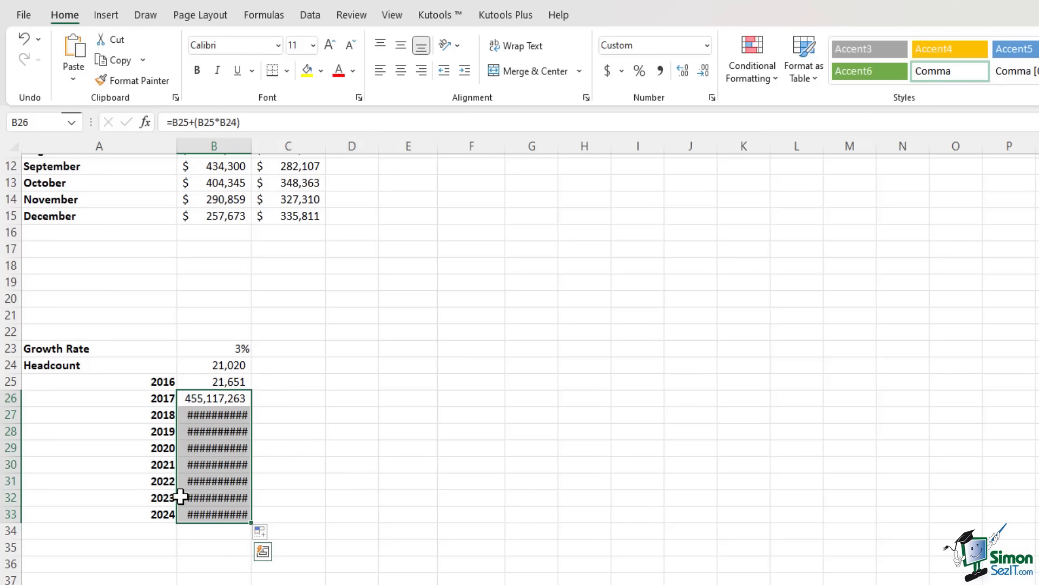
left_click(221, 352)
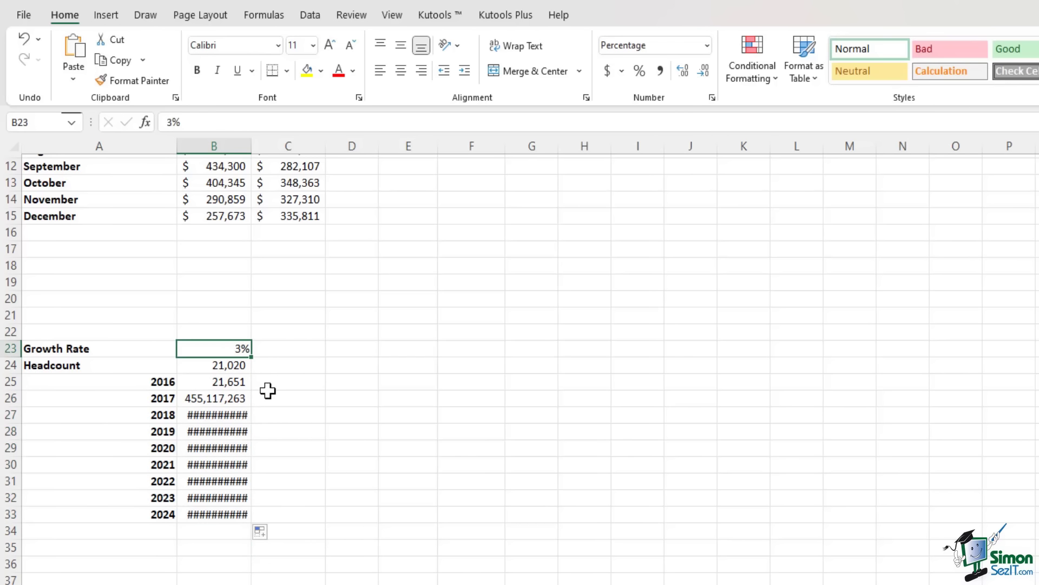
left_click(224, 402)
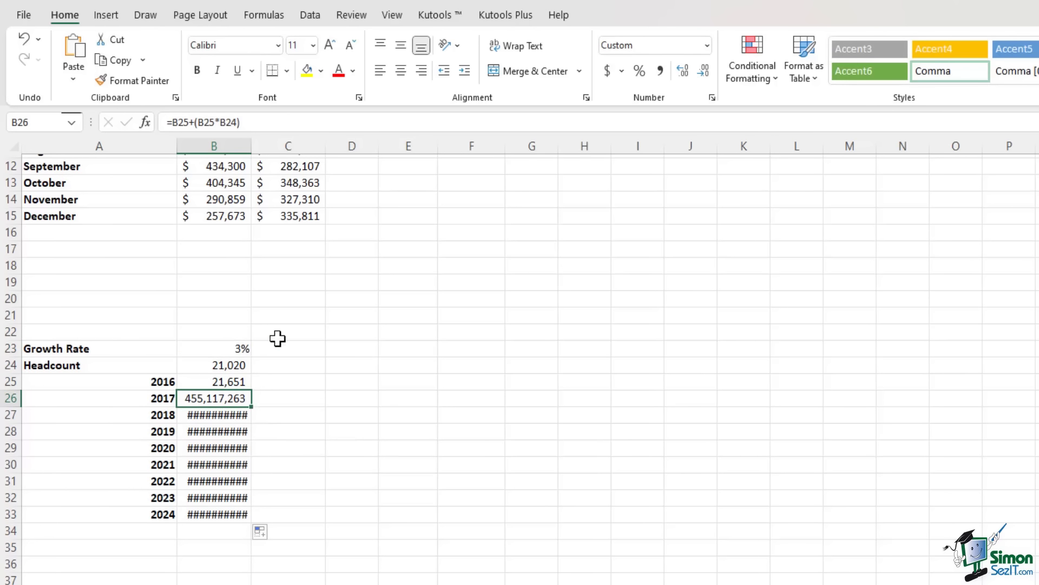
Correct the 2017 formula in B26 to =B25+(B25*$B$23), with an absolute reference to the growth rate
left_click(248, 121)
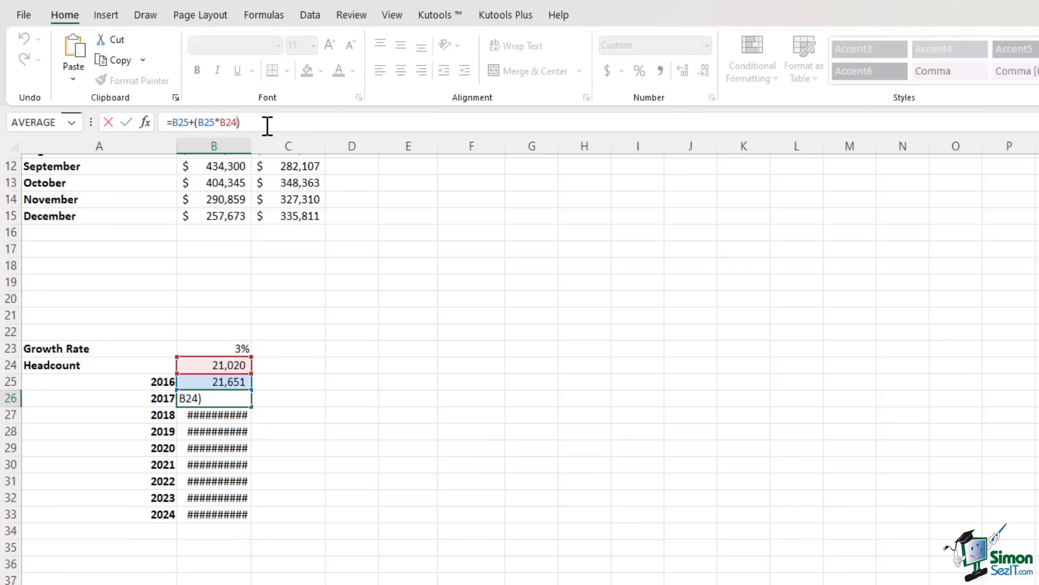
key("Left")
key("BackSpace")
key("BackSpace")
key("BackSpace")
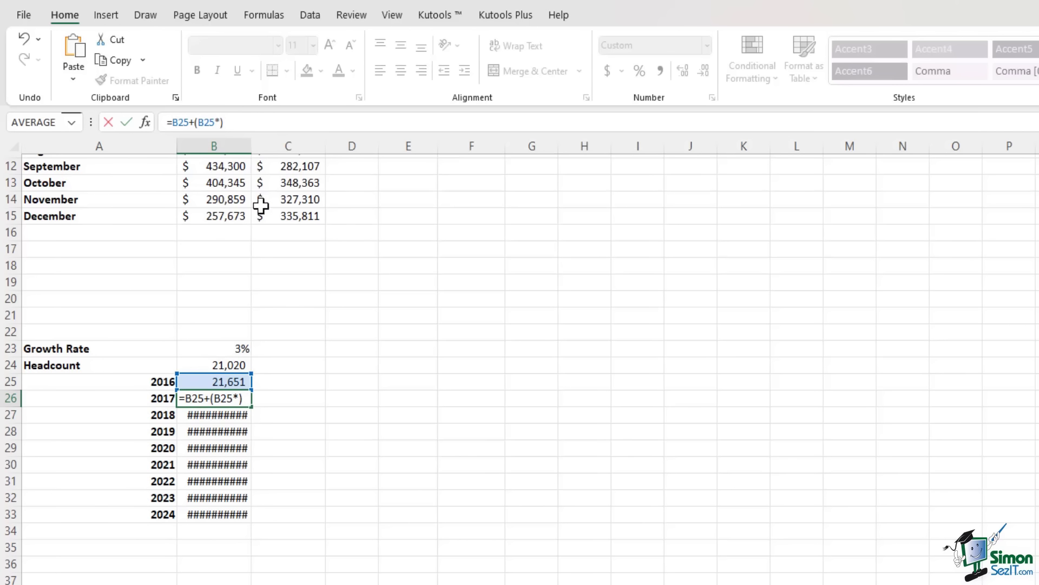
left_click(231, 347)
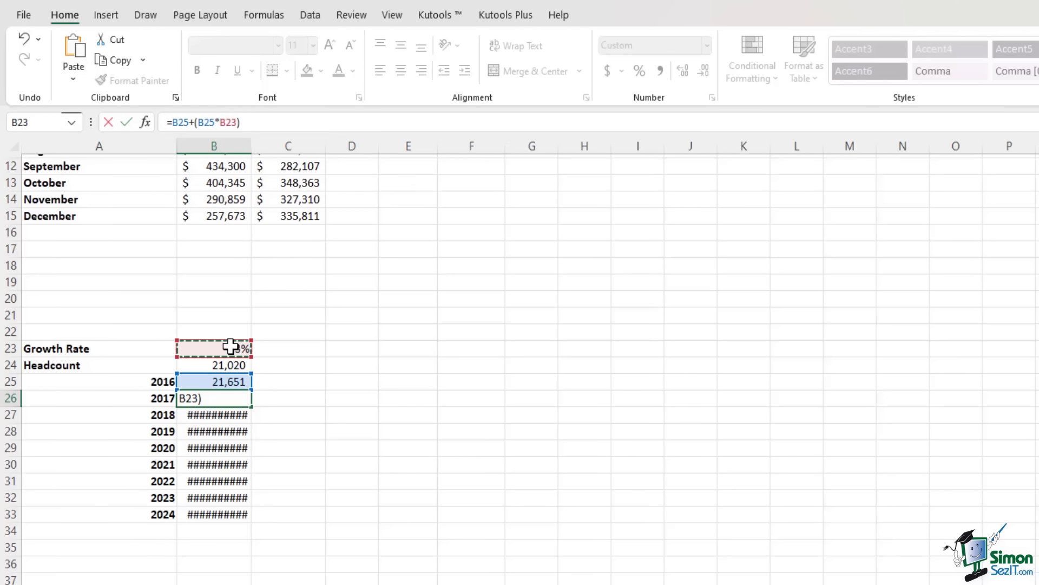
left_click(221, 123)
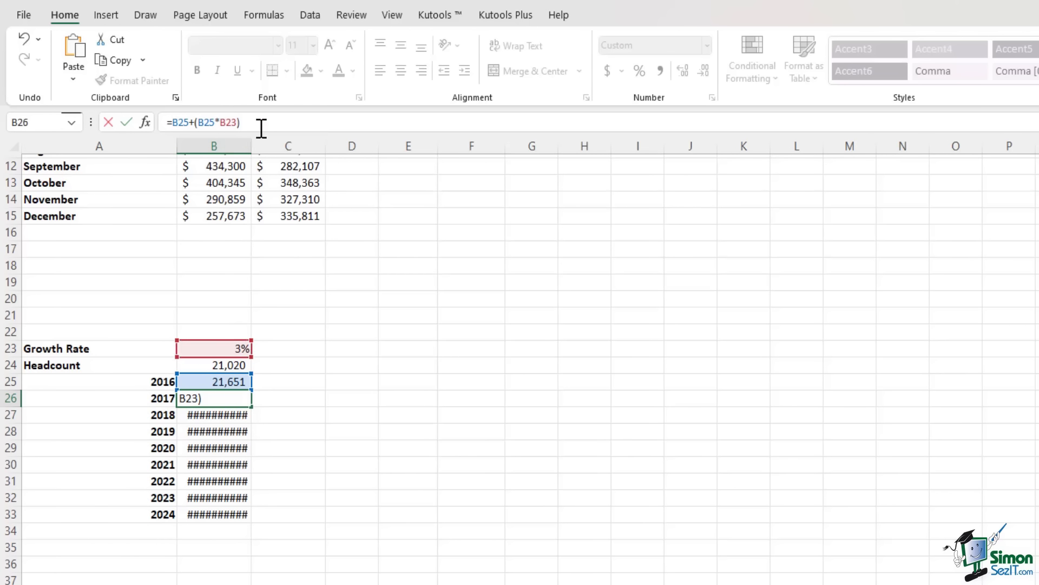
key("F4")
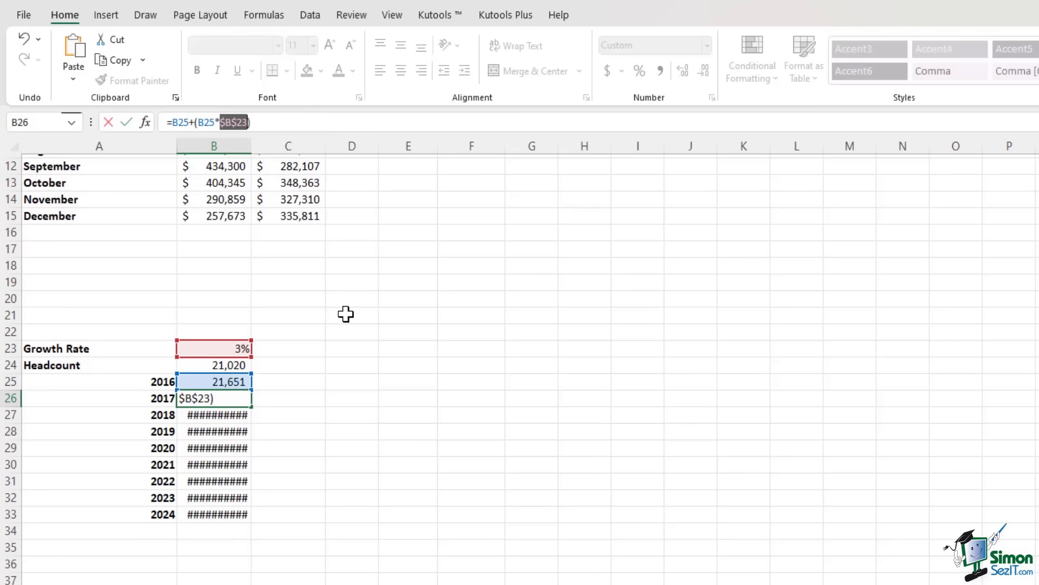
key("Return")
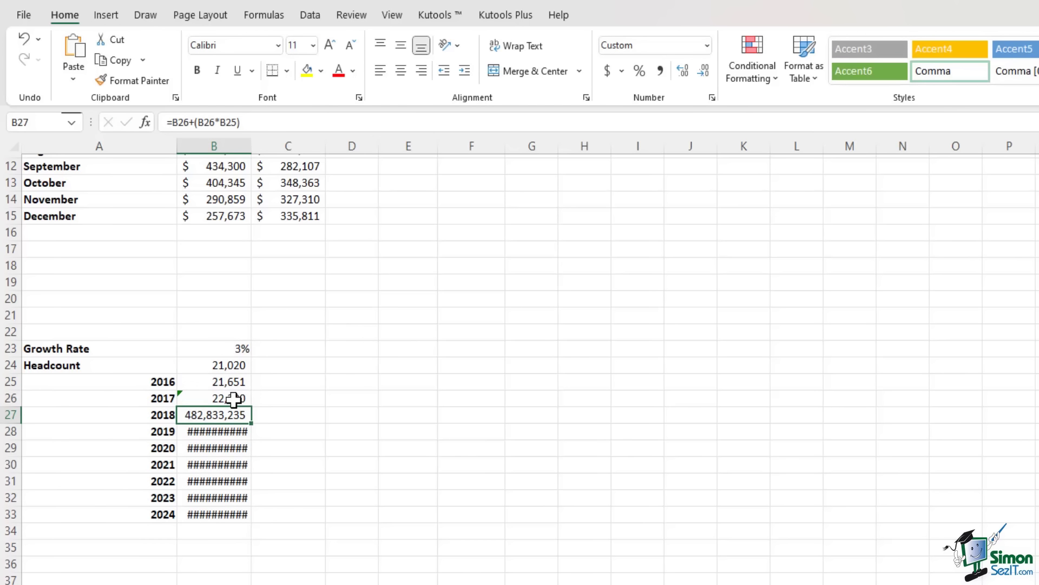
Cycle the growth rate reference in B26 through its mixed and relative forms back to $B$23
left_click(234, 399)
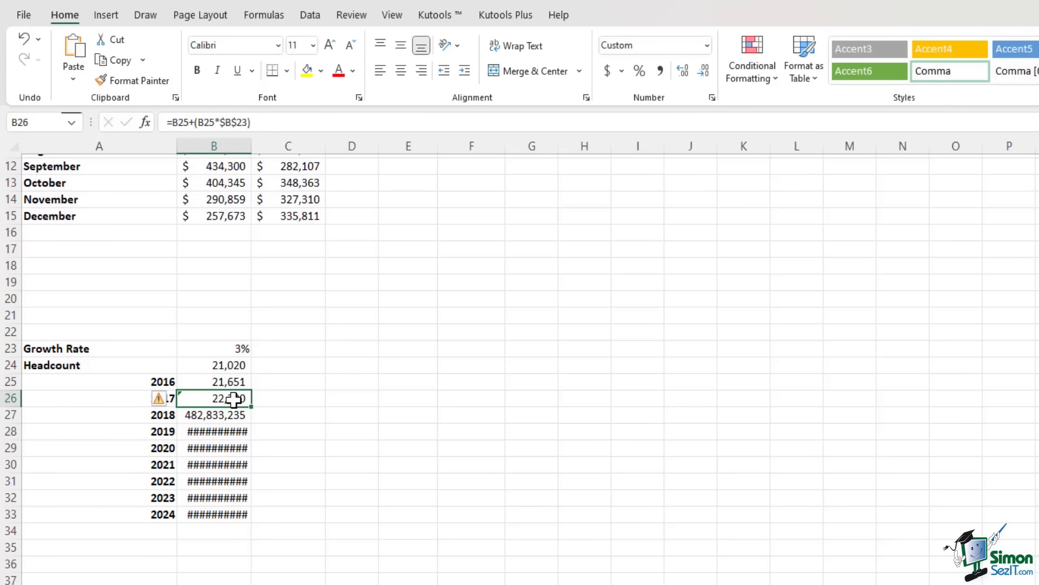
left_click(308, 397)
left_click(221, 399)
left_click(295, 124)
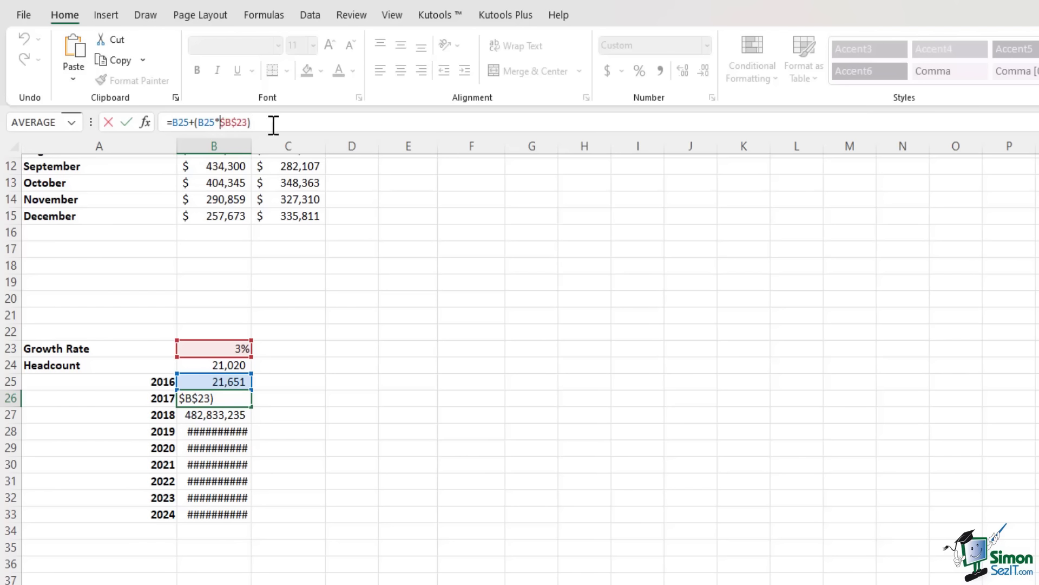
key("F4")
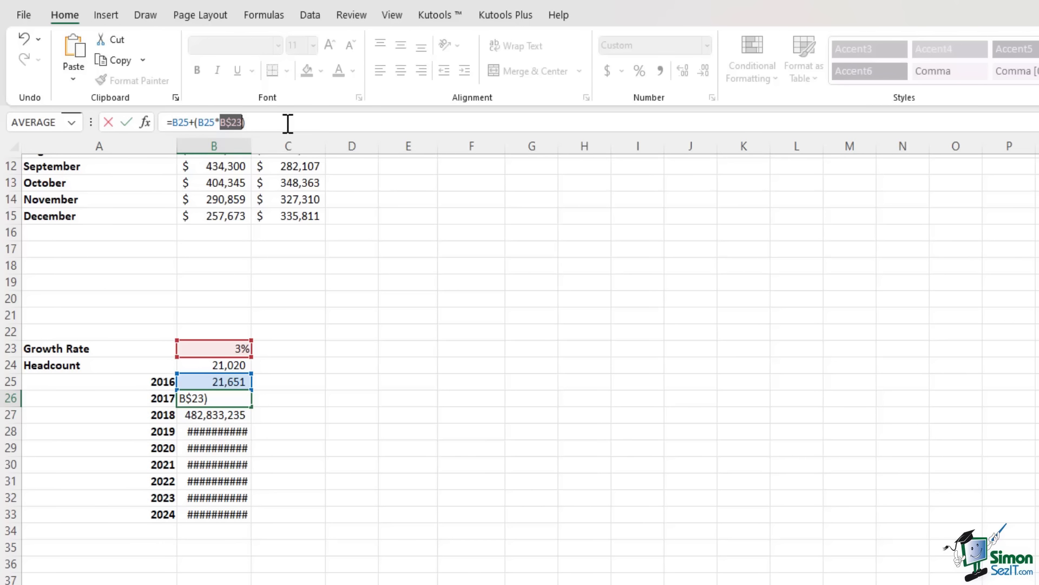
key("F4")
key("F4")
key("F4")
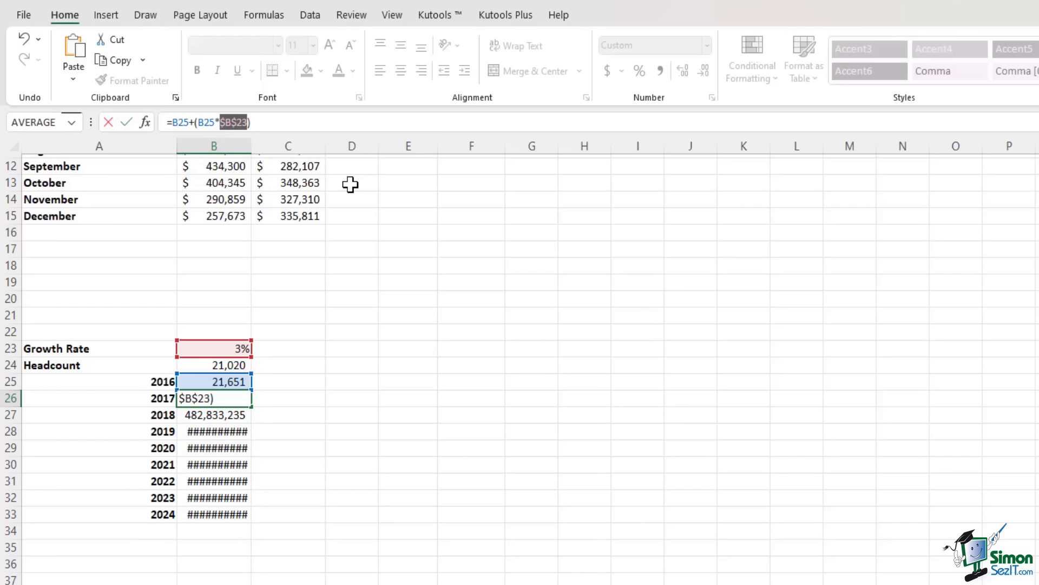
key("Return")
Fill the corrected 2017 formula from B26 down through B33
key("Up")
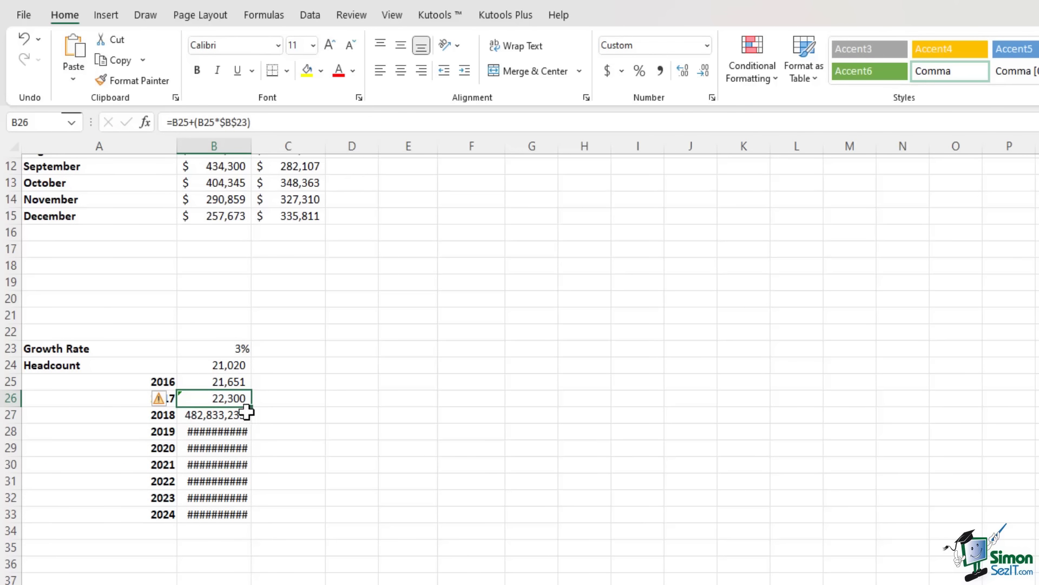
left_click_drag(252, 415, 241, 519)
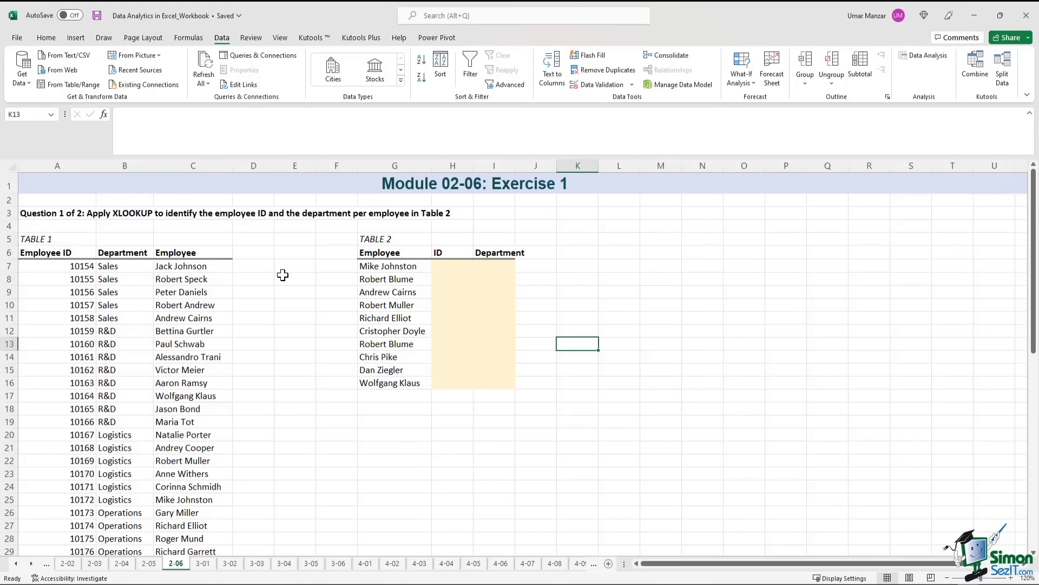
Review the ID and Department headers of Table 2 and the column headers A6:C6 of Table 1 on sheet 2-06
left_click(450, 253)
left_click(508, 252)
left_click_drag(57, 253, 188, 254)
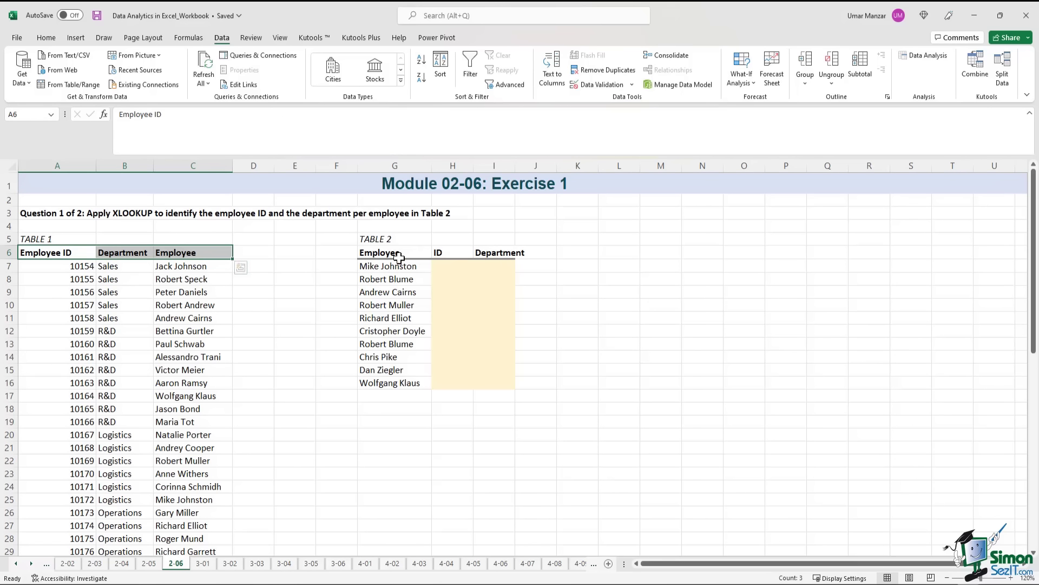
left_click(282, 252)
Examine question 2's investment rate, initial investment, the 2016 and 2017 formulas, and the highlighted cells B54:B60
scroll(255, 303, "down", 12)
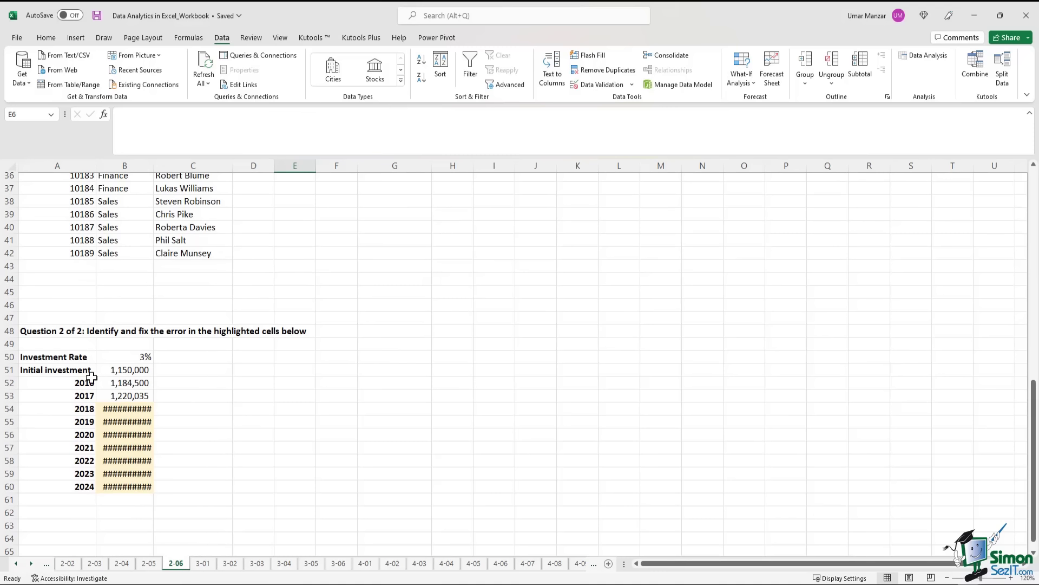
left_click(119, 371)
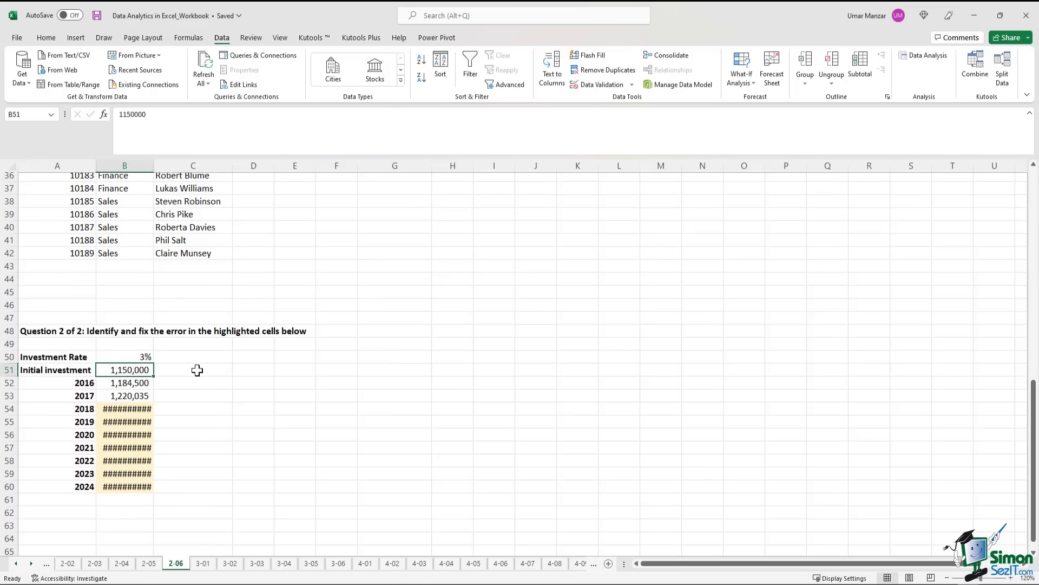
left_click(129, 358)
left_click(143, 380)
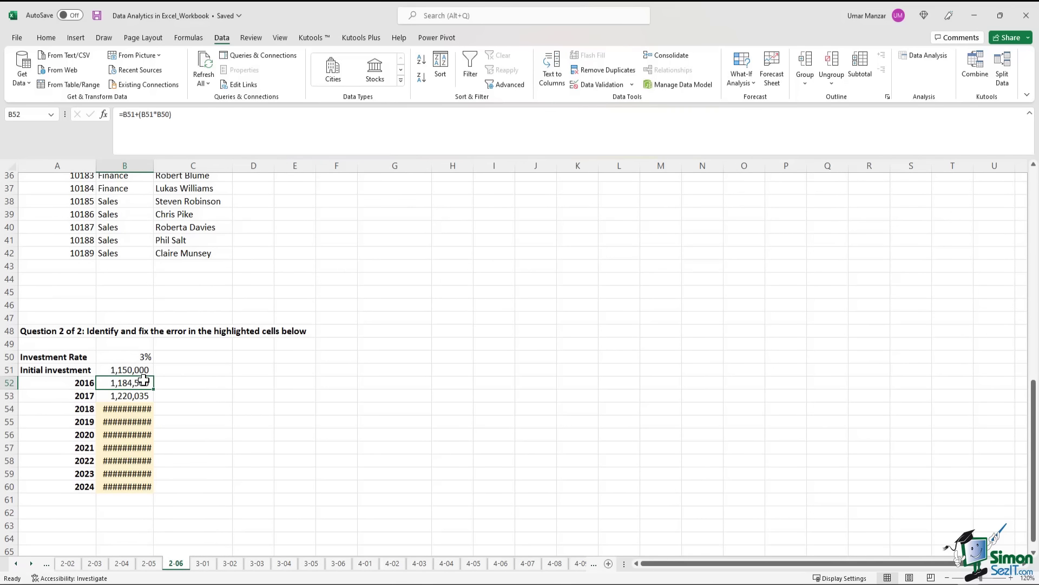
left_click(140, 397)
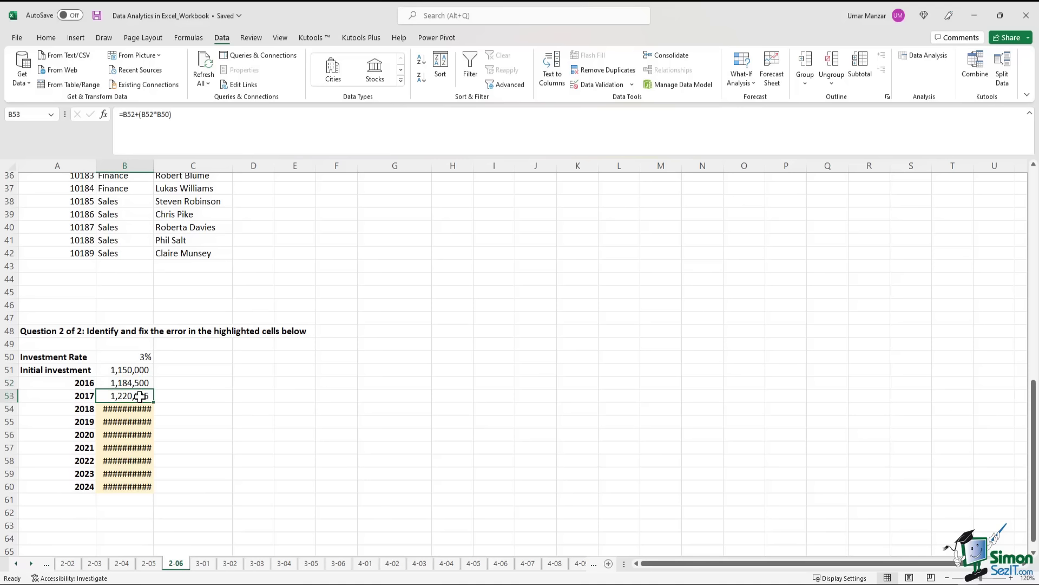
left_click(135, 409)
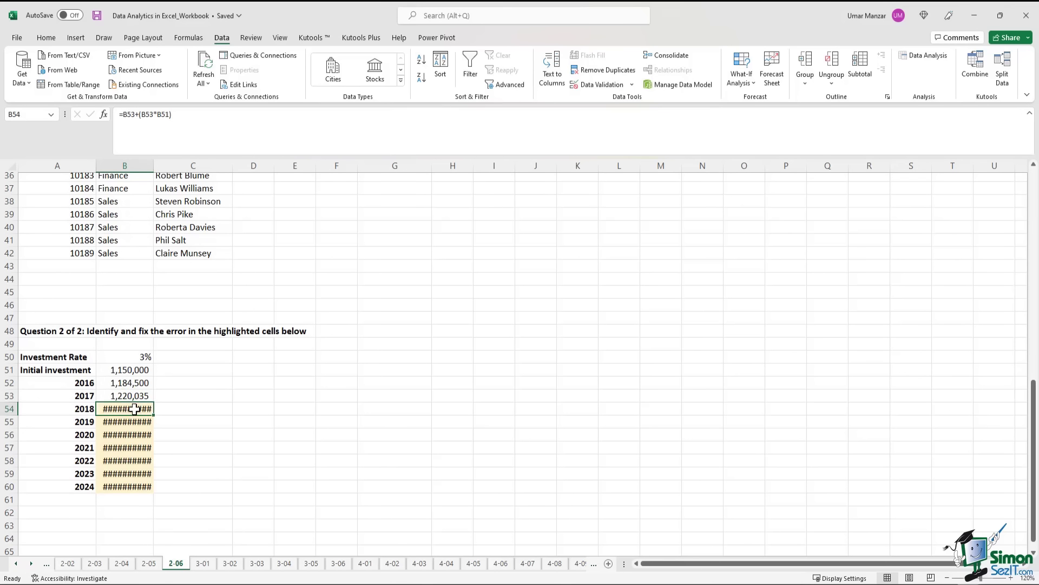
key("ctrl+shift+Down")
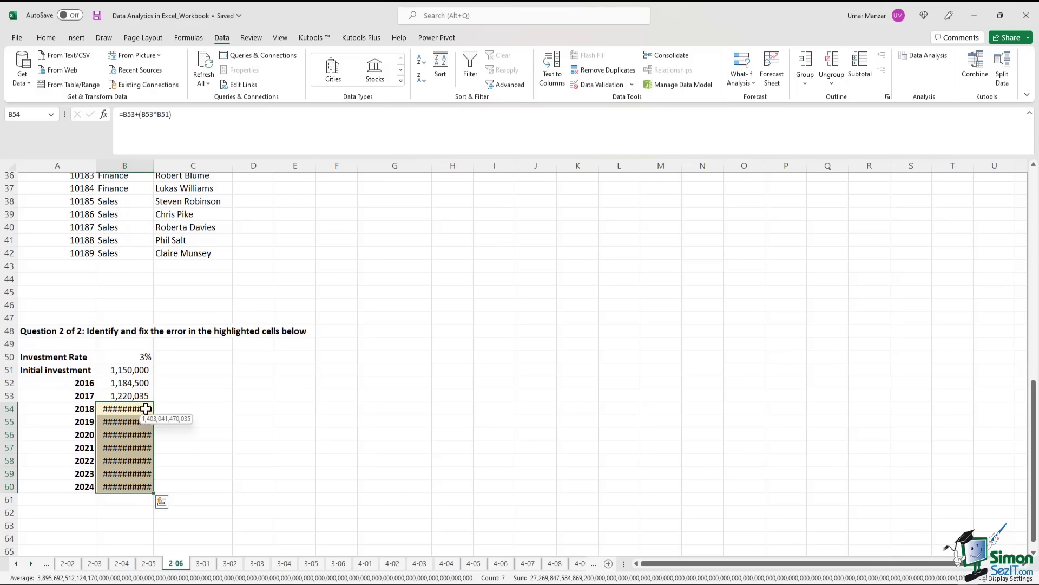
Return to question 1 and review Table 2's employee names in G7:G16 and the empty ID and Department cells in row 7
scroll(243, 413, "up", 12)
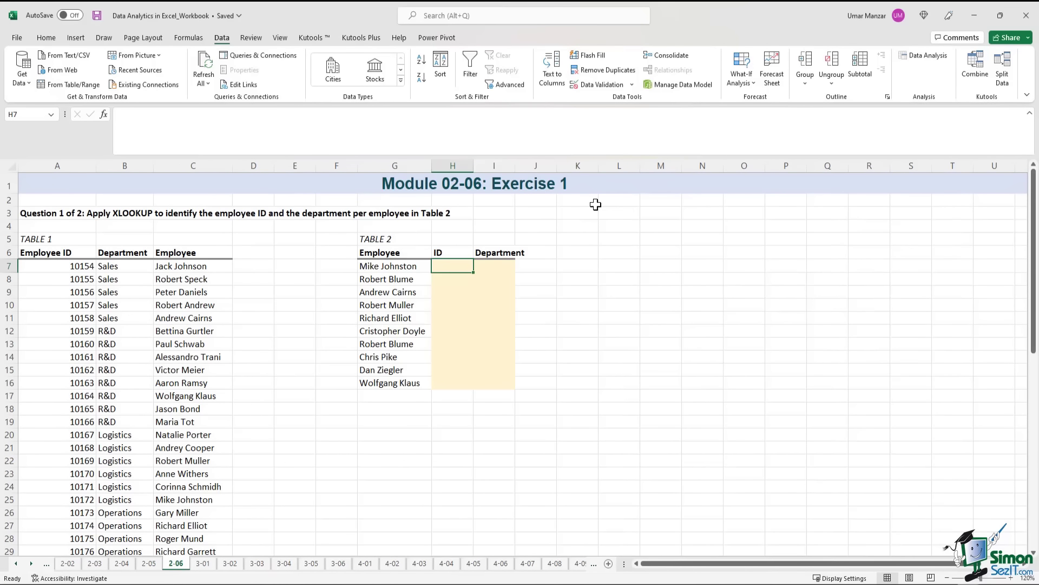
left_click(419, 266)
key("ctrl+shift+Down")
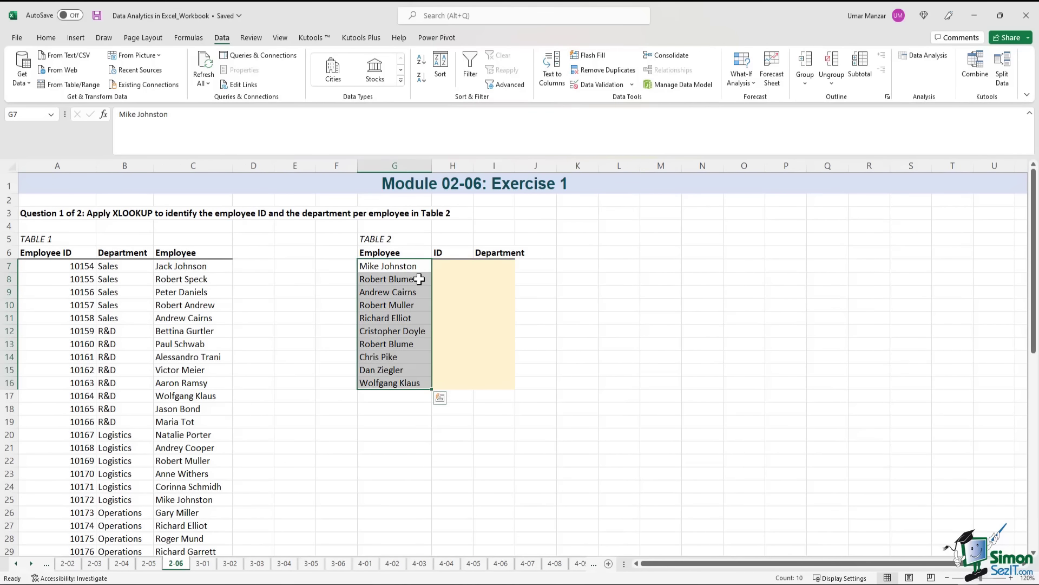
left_click(451, 265)
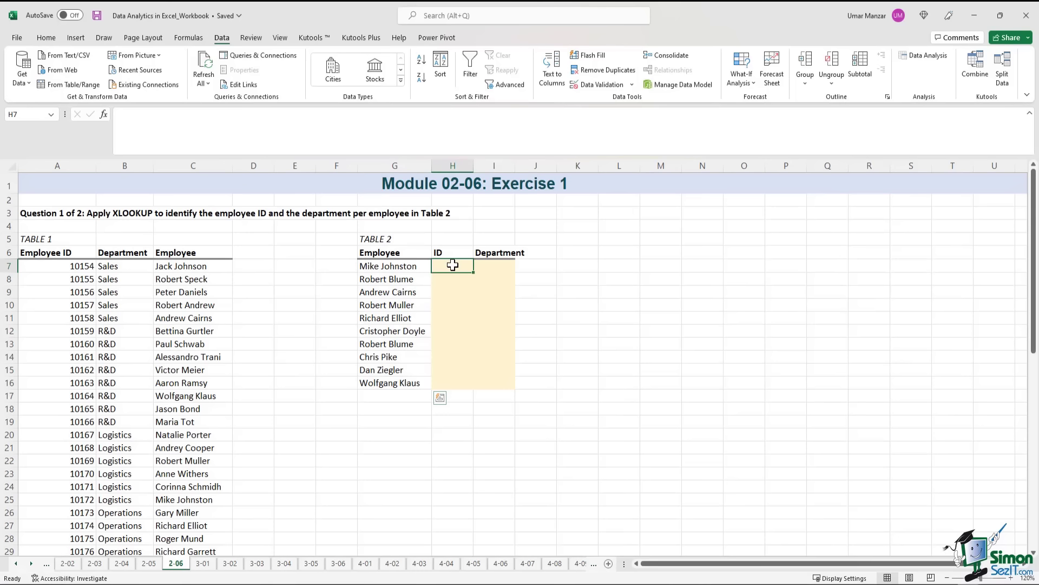
left_click_drag(452, 265, 495, 265)
Enter =XLOOKUP(G7,C7:C42,A7:A42) in H7 to look up the first Table 2 employee's ID
left_click(459, 266)
left_click(453, 133)
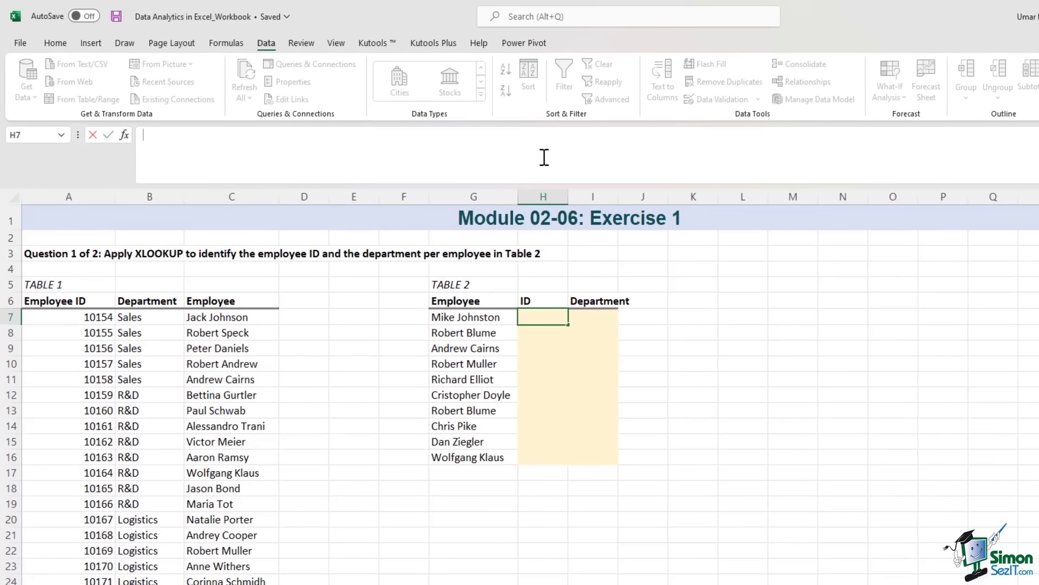
type("=x")
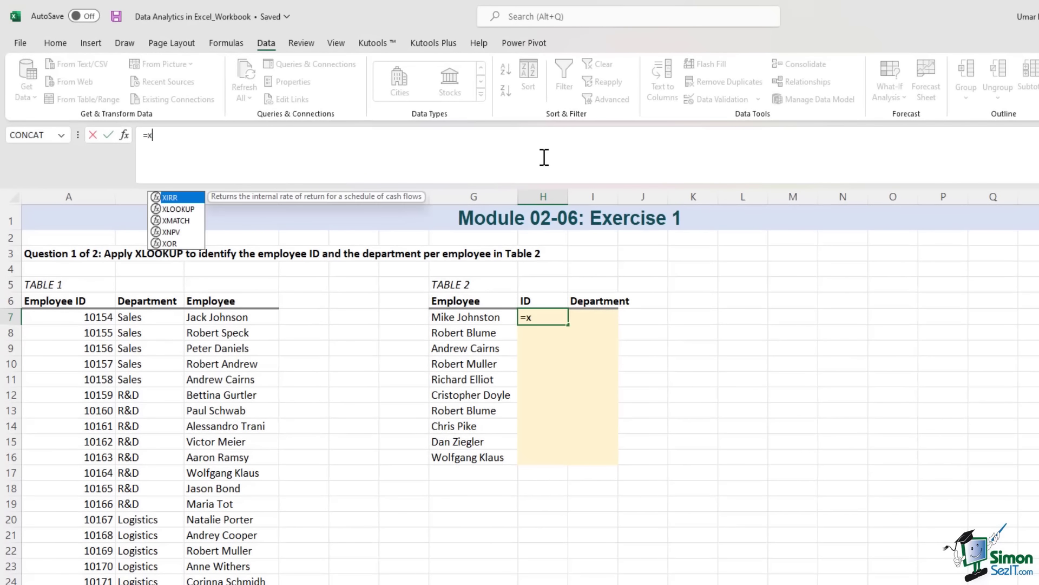
type("lookup(")
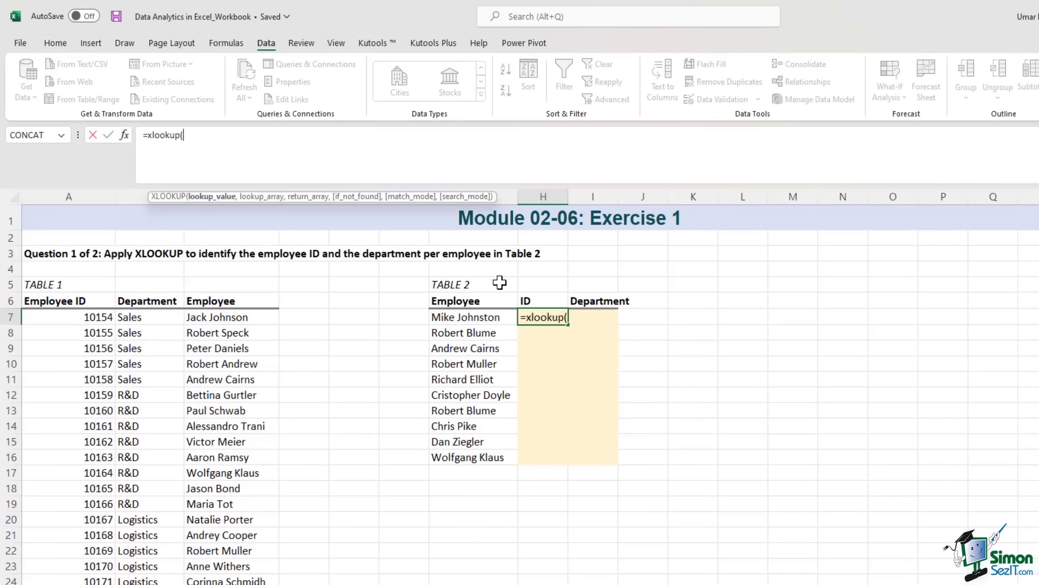
left_click(494, 316)
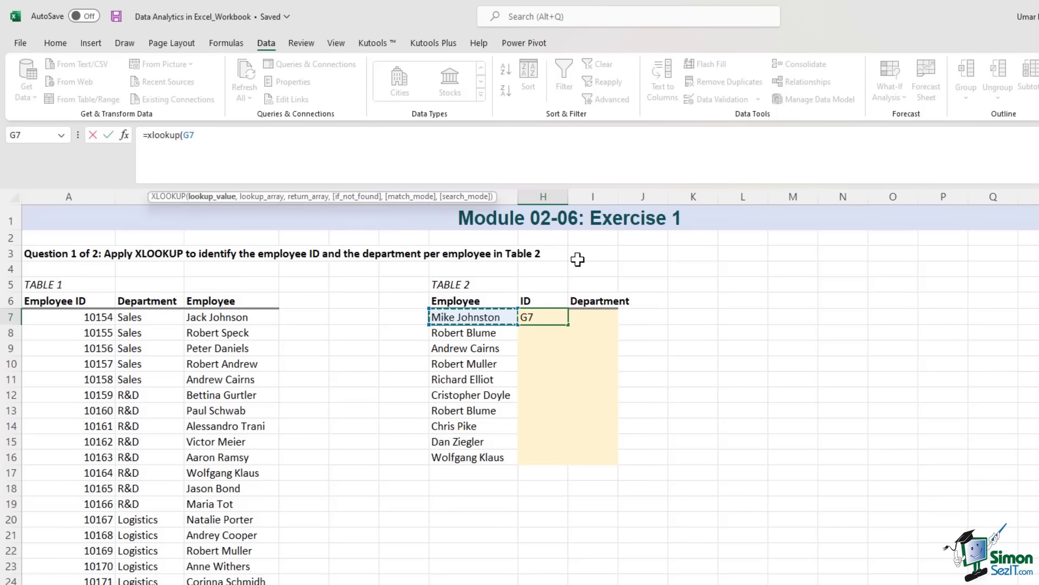
type(",")
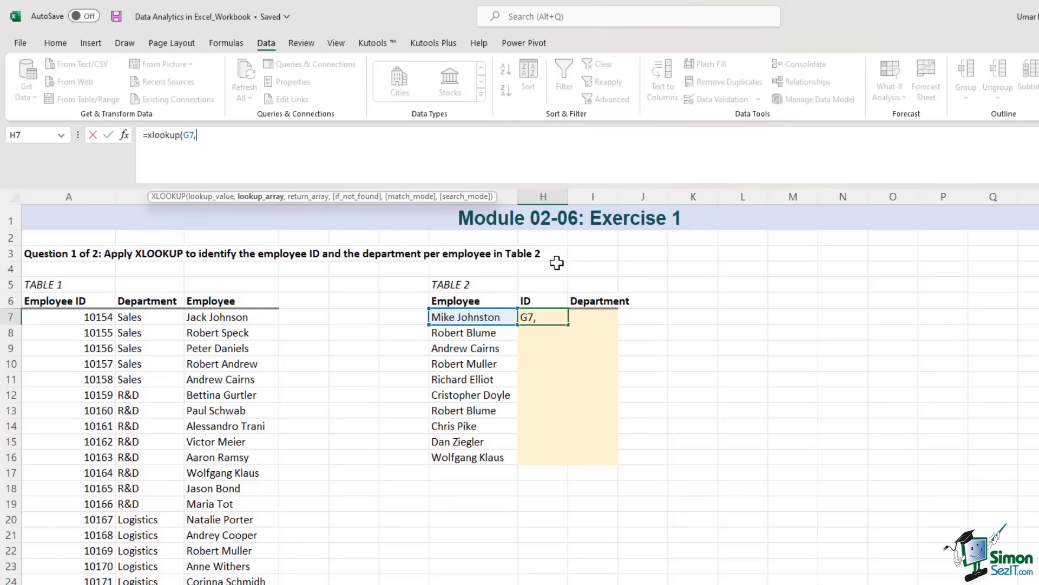
left_click_drag(262, 316, 265, 584)
scroll(388, 495, "up", 5)
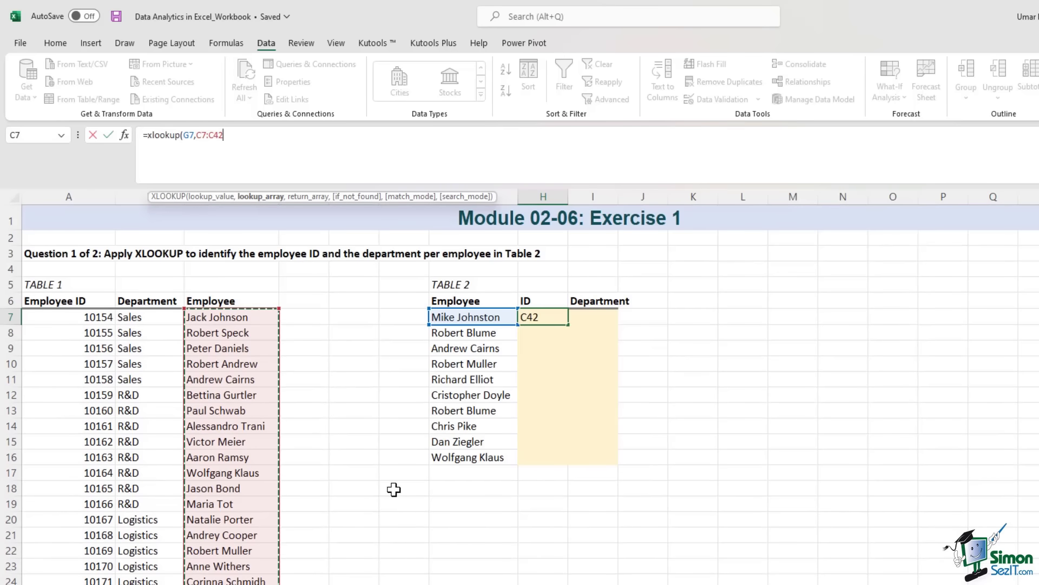
type(",")
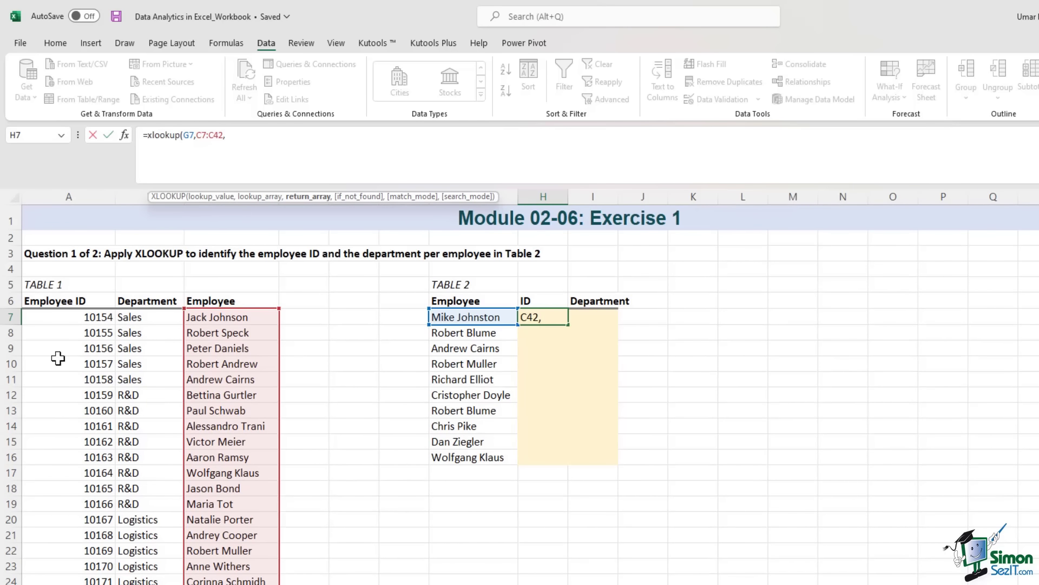
left_click_drag(65, 323, 65, 574)
type(")")
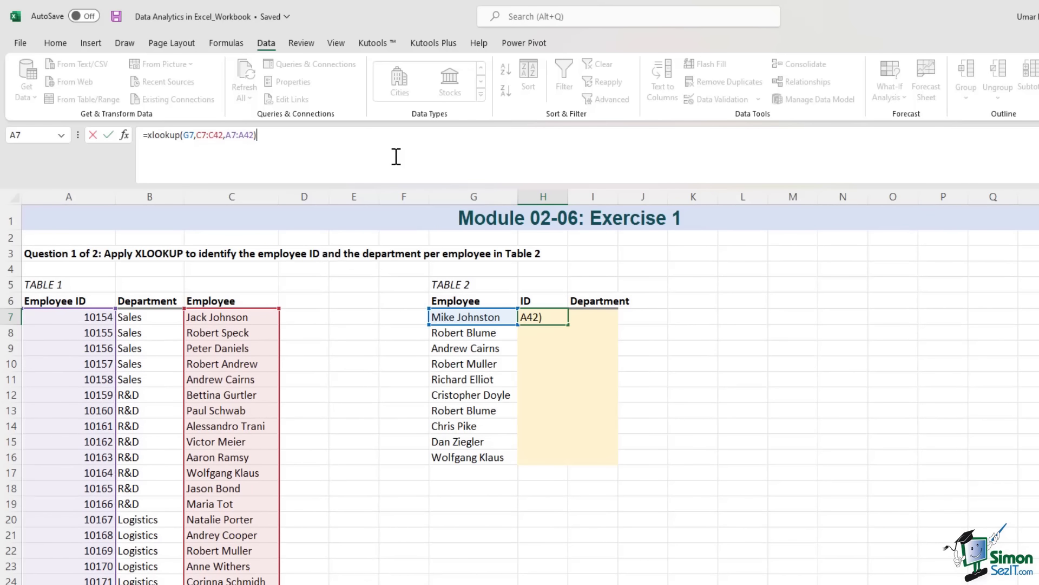
key("Return")
Make the lookup and return ranges in H7's formula absolute, as $C$7:$C$42 and $A$7:$A$42
key("Up")
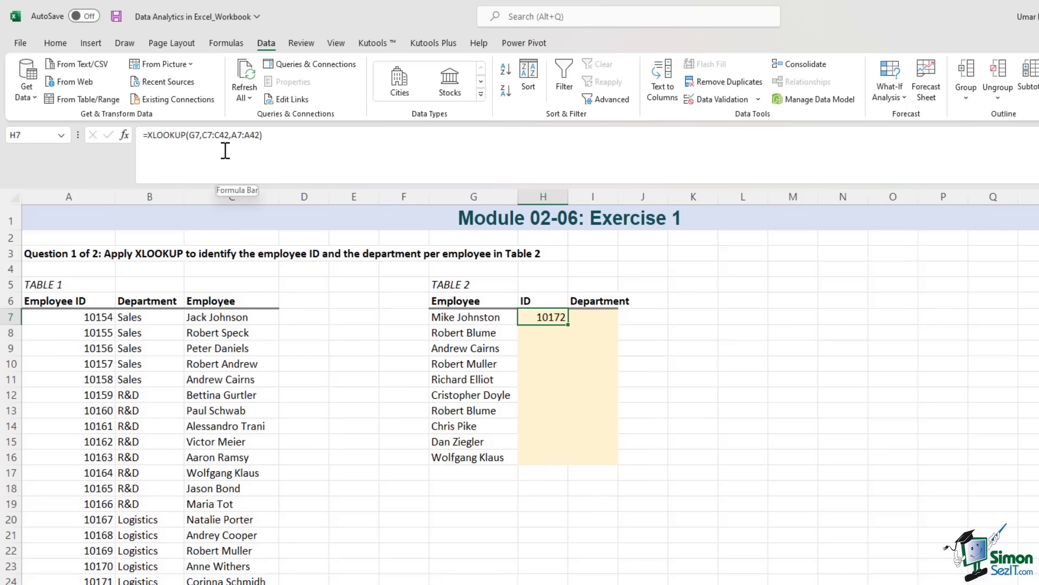
left_click(202, 135)
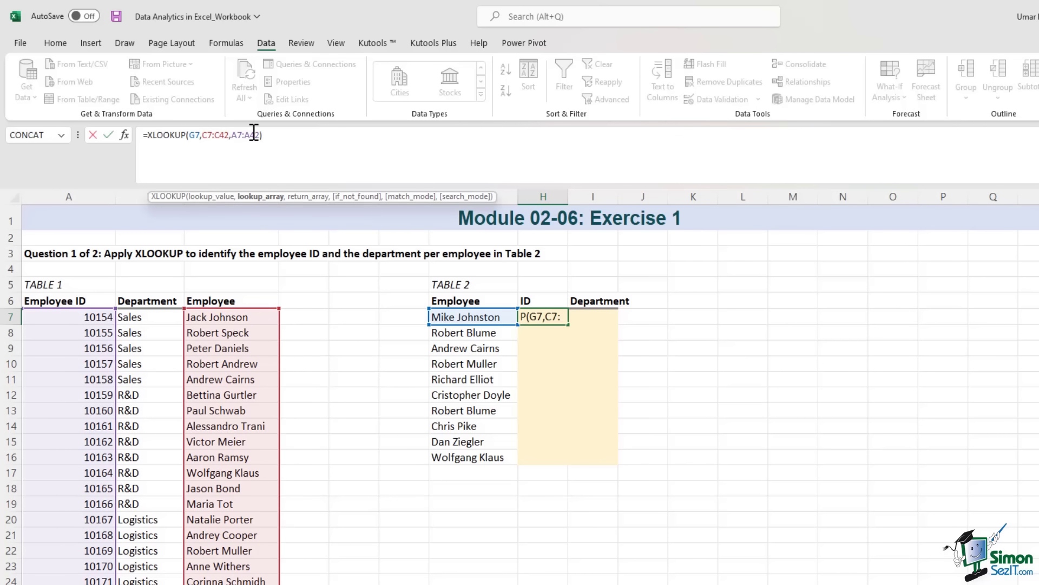
key("F4")
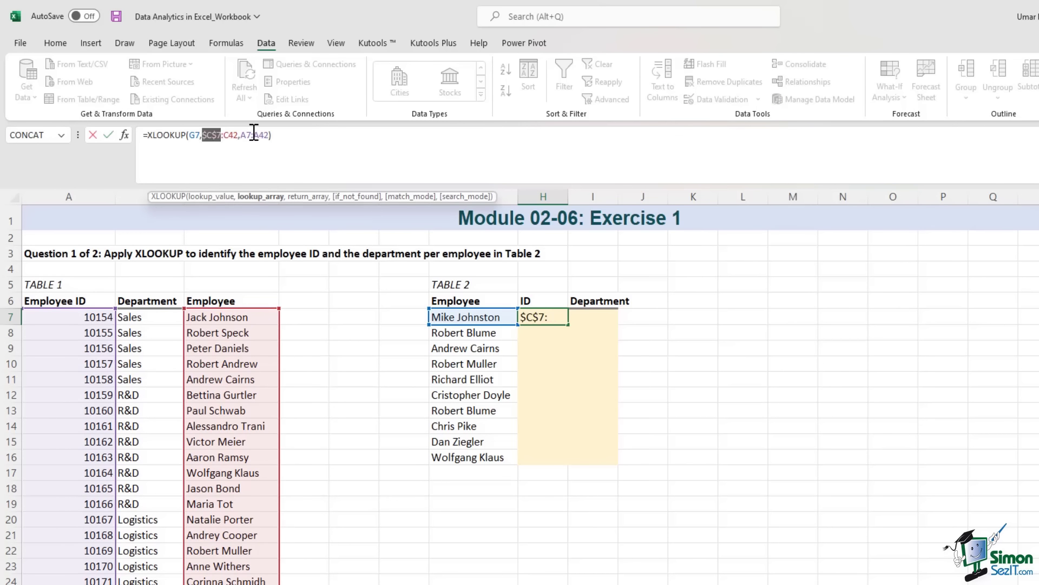
left_click(228, 135)
key("F4")
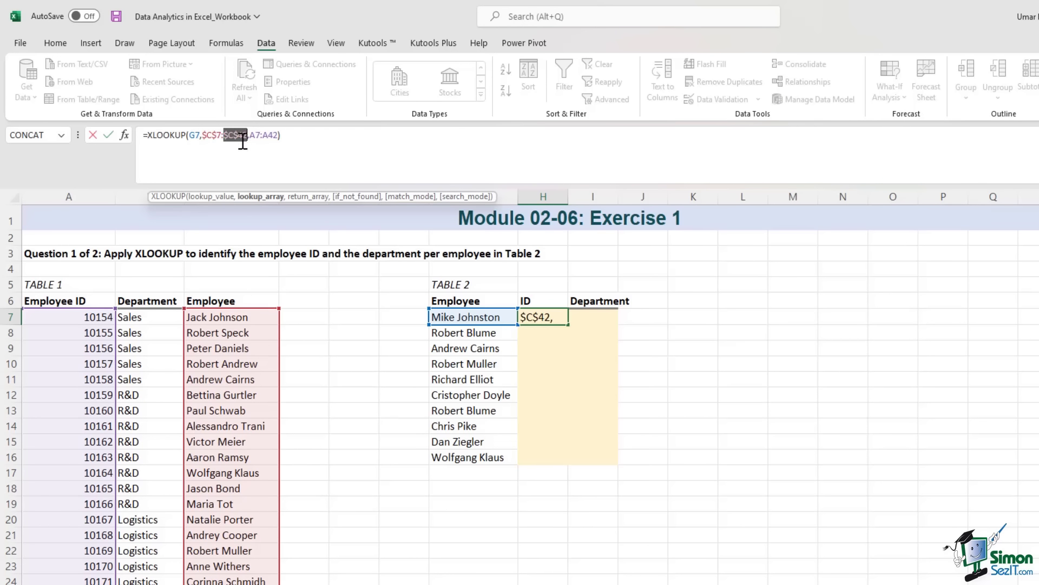
left_click(260, 136)
key("F4")
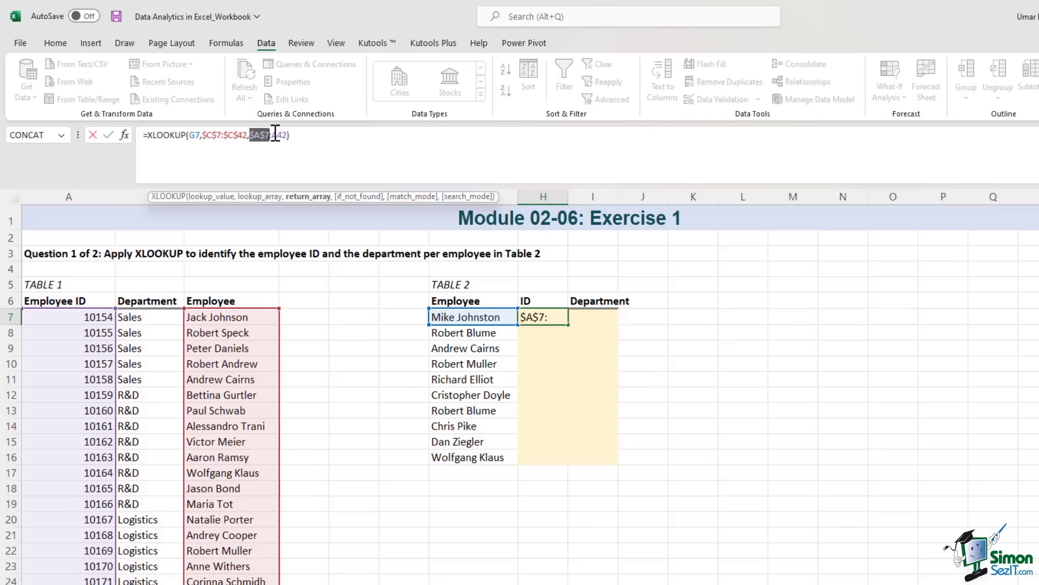
left_click(285, 135)
key("F4")
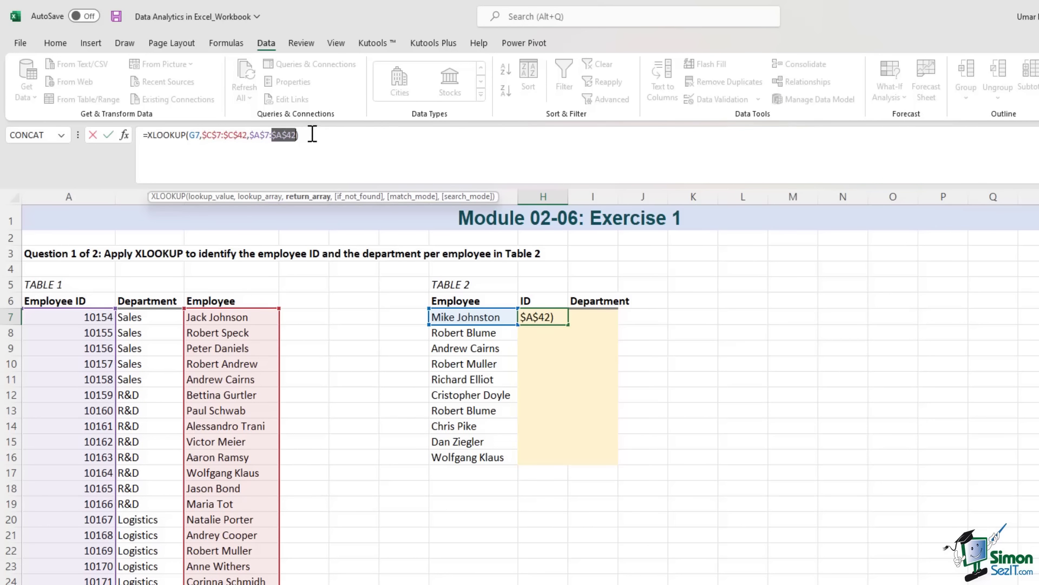
key("Return")
Fill the ID formula from H7 down through H16
left_click(557, 317)
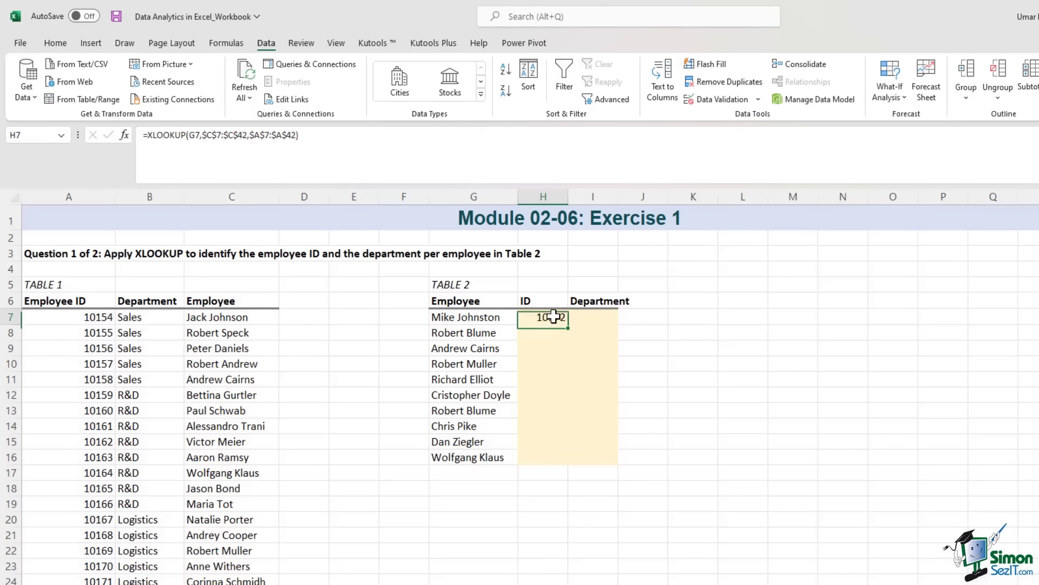
left_click_drag(566, 325, 563, 467)
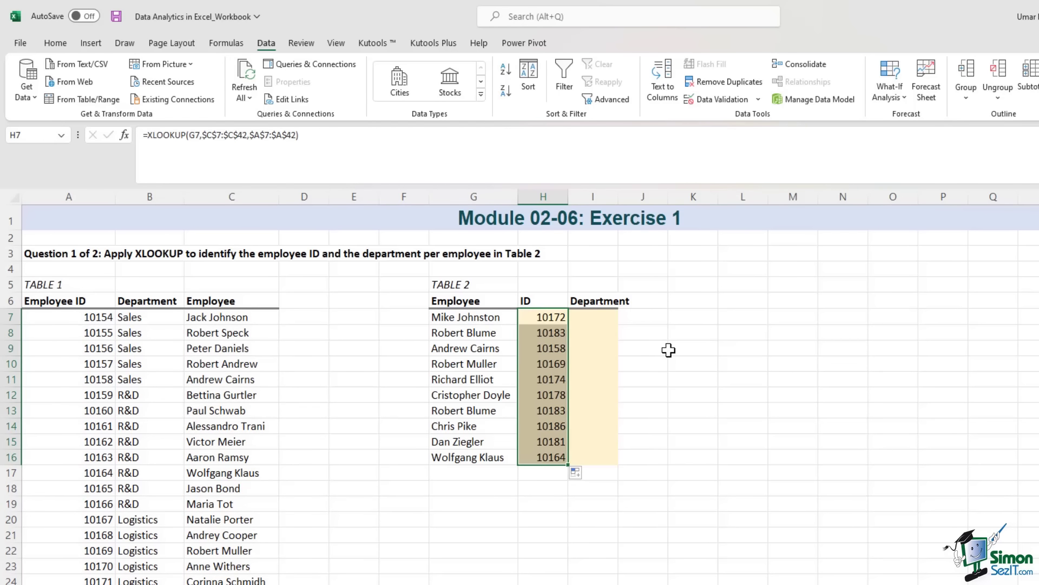
left_click(668, 351)
left_click(563, 317)
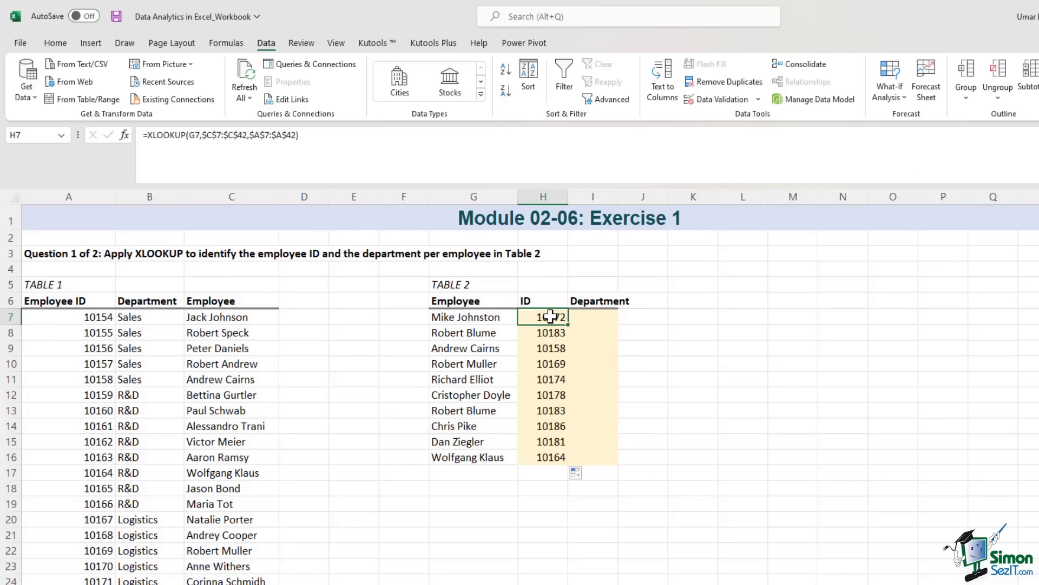
Begin an XLOOKUP formula in I7 with G7 as lookup value and C7:C42 as lookup array
left_click(577, 318)
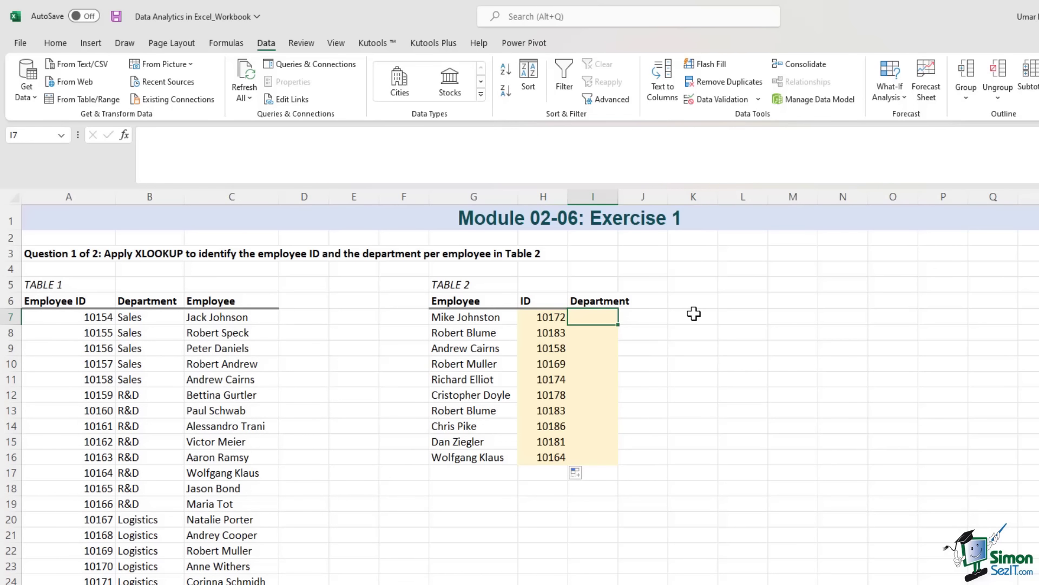
type("=x")
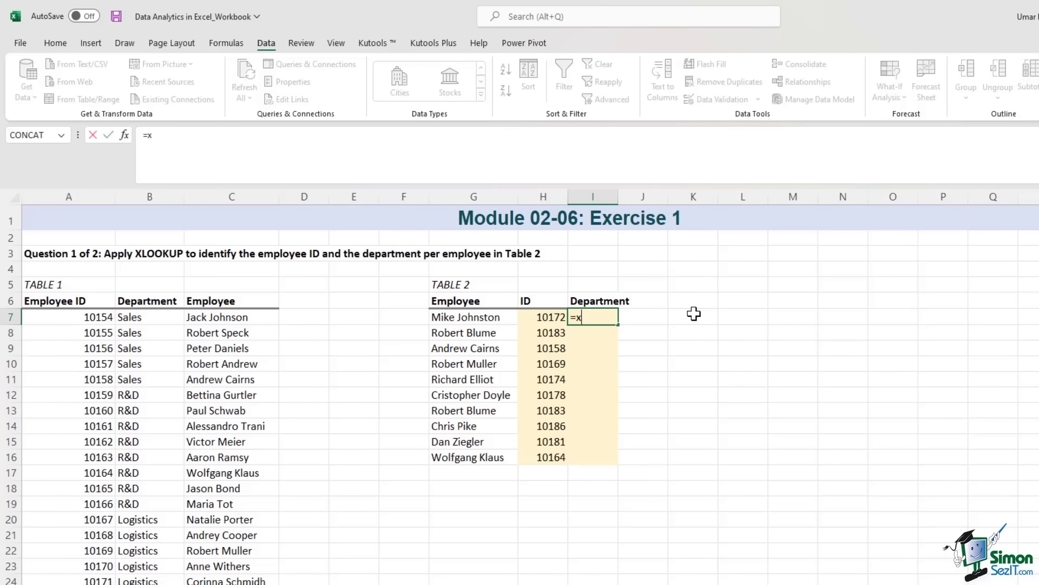
type("lookup(")
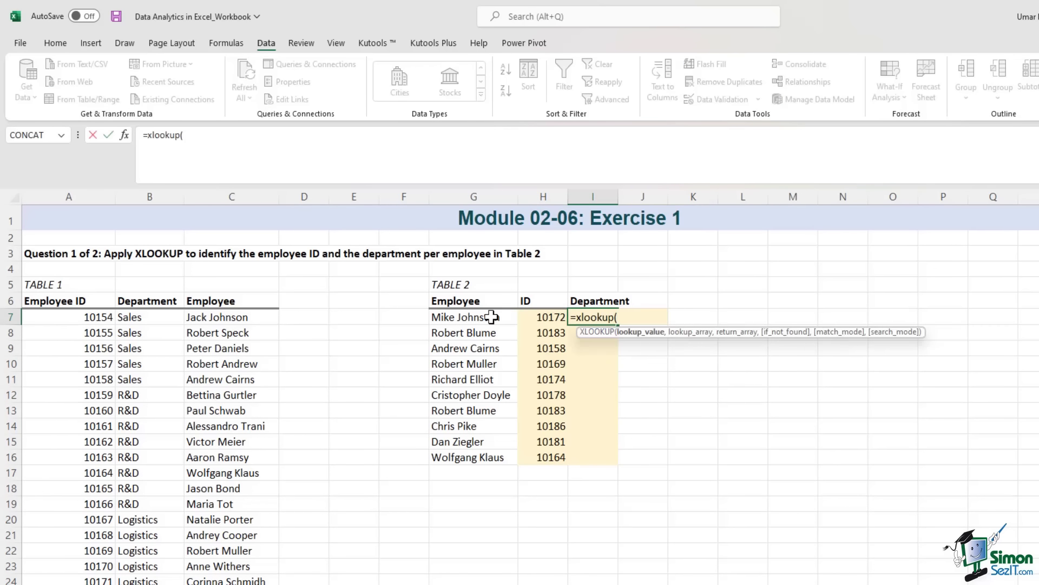
left_click(491, 317)
type(",")
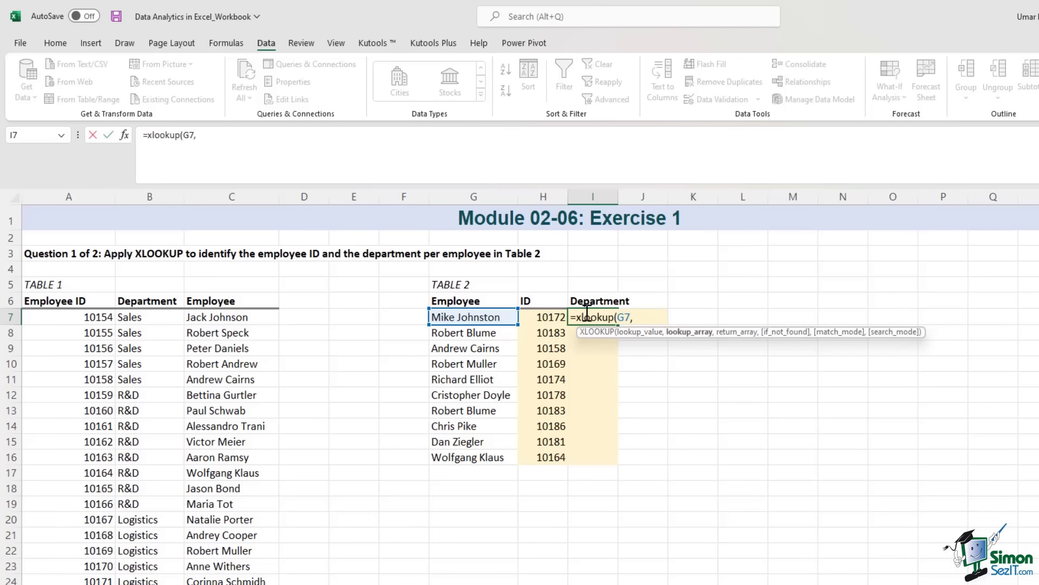
left_click(235, 318)
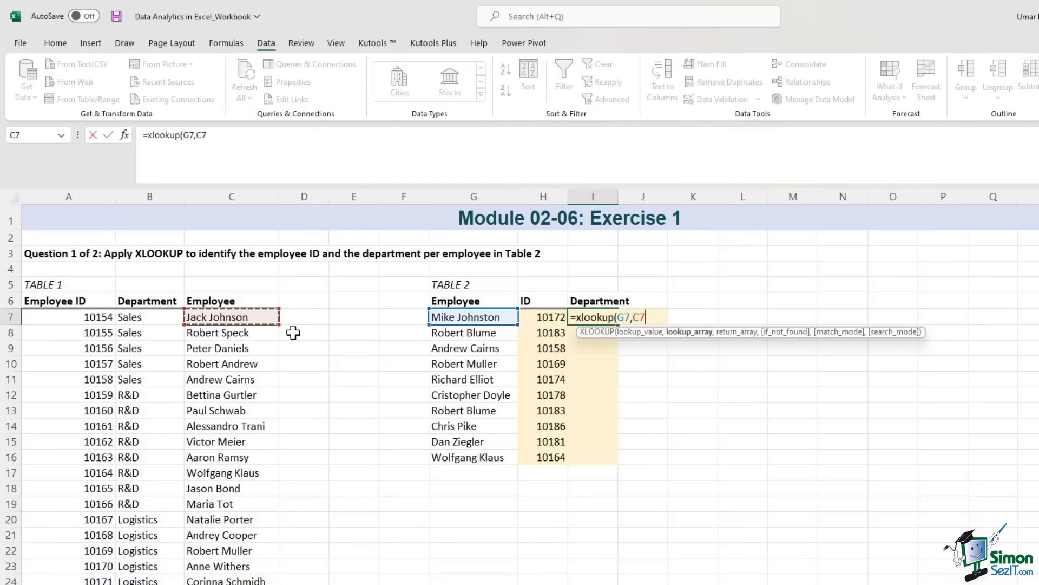
key("ctrl+shift+Down")
scroll(293, 333, "down", 4)
type(",")
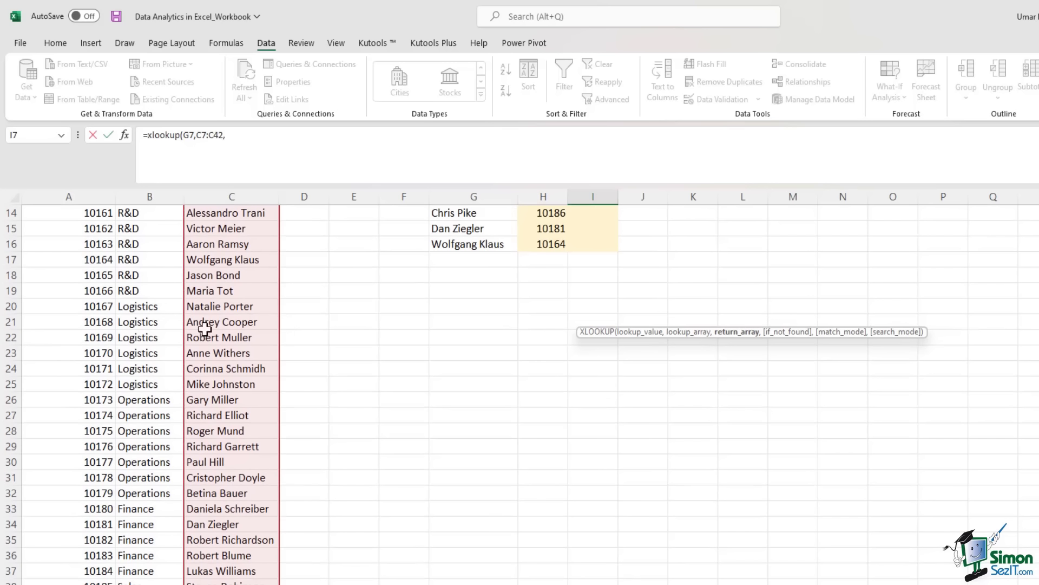
Complete the Department XLOOKUP in I7 with B7:B42 as the return array
scroll(204, 328, "up", 5)
left_click(161, 316)
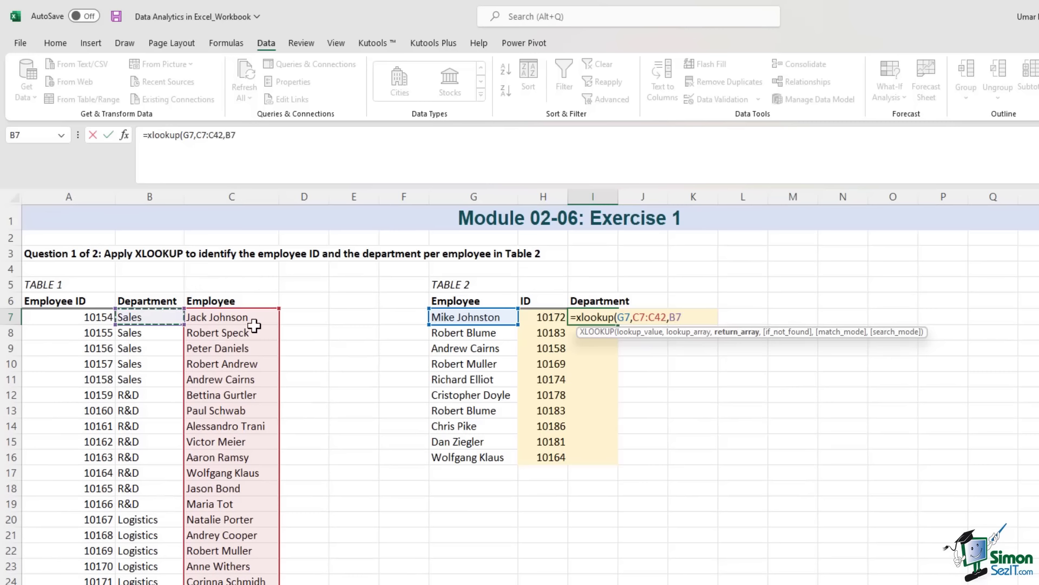
key("ctrl+shift+Down")
scroll(604, 292, "up", 2)
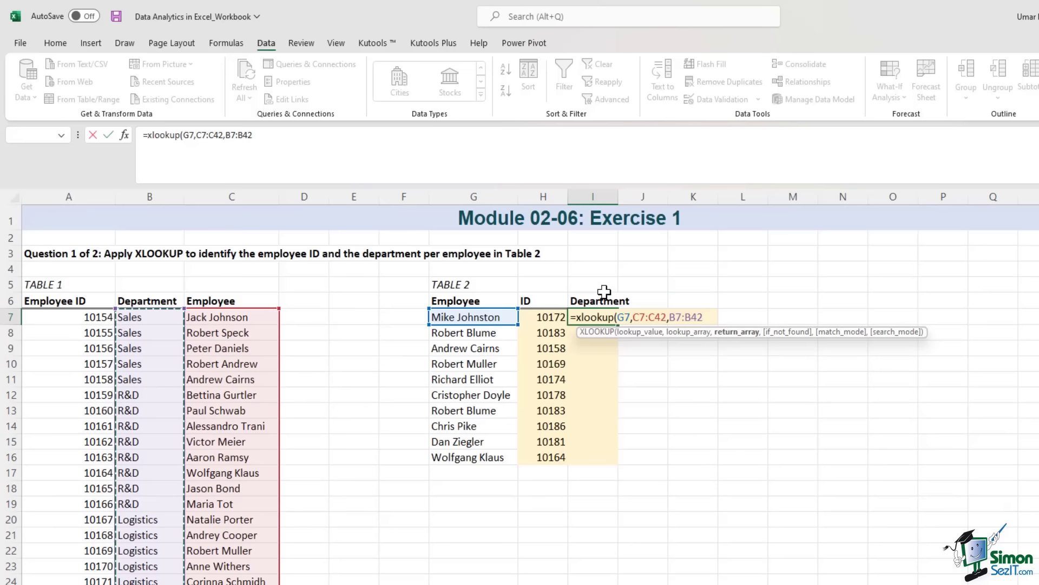
type(")")
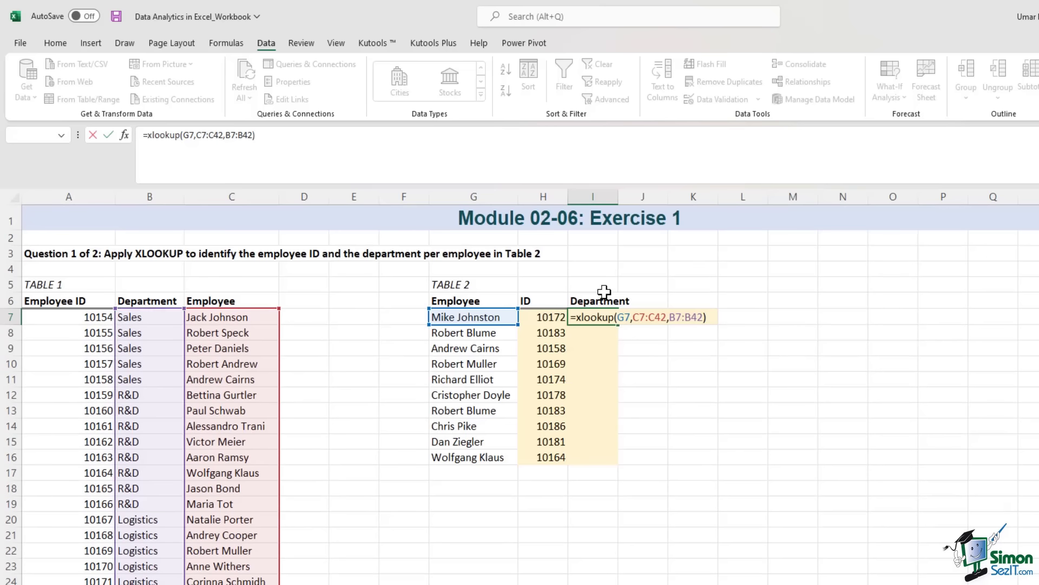
key("Return")
Change I7's ranges to $C$7:$C$42 and $B$7:$B$42, and fill the formula down through I16
left_click(608, 319)
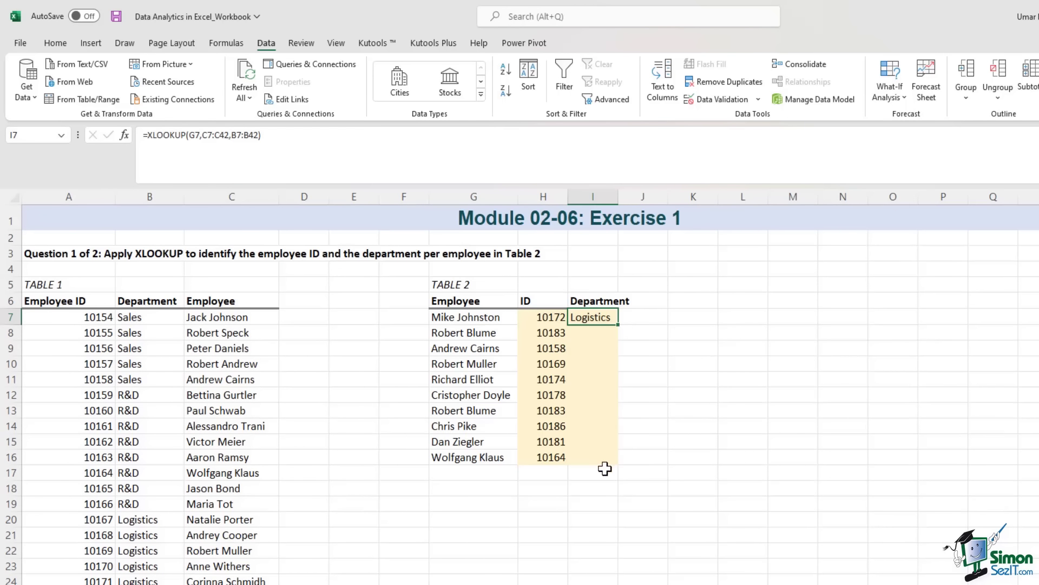
left_click(204, 138)
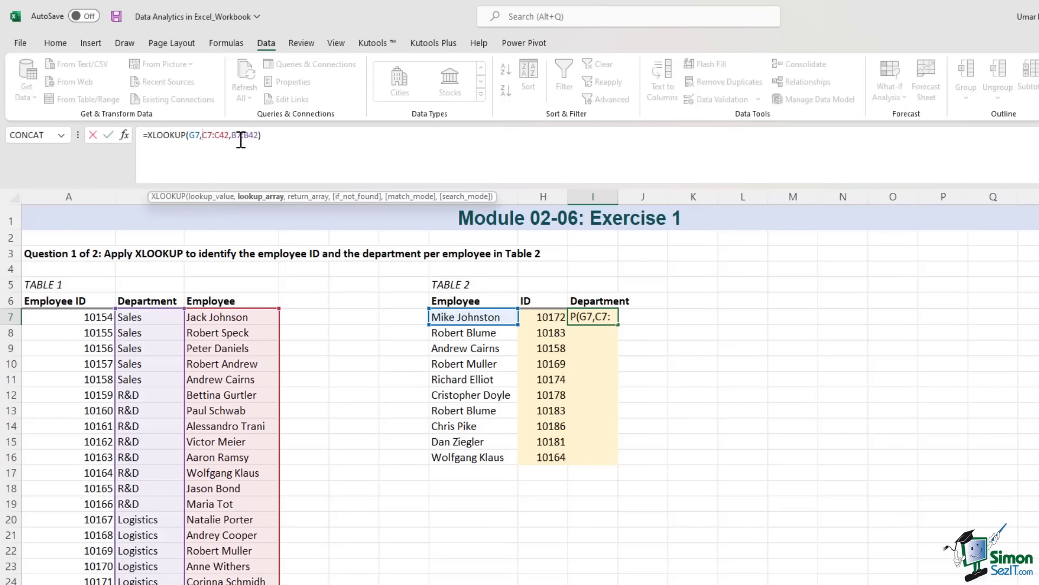
key("F4")
left_click(262, 139)
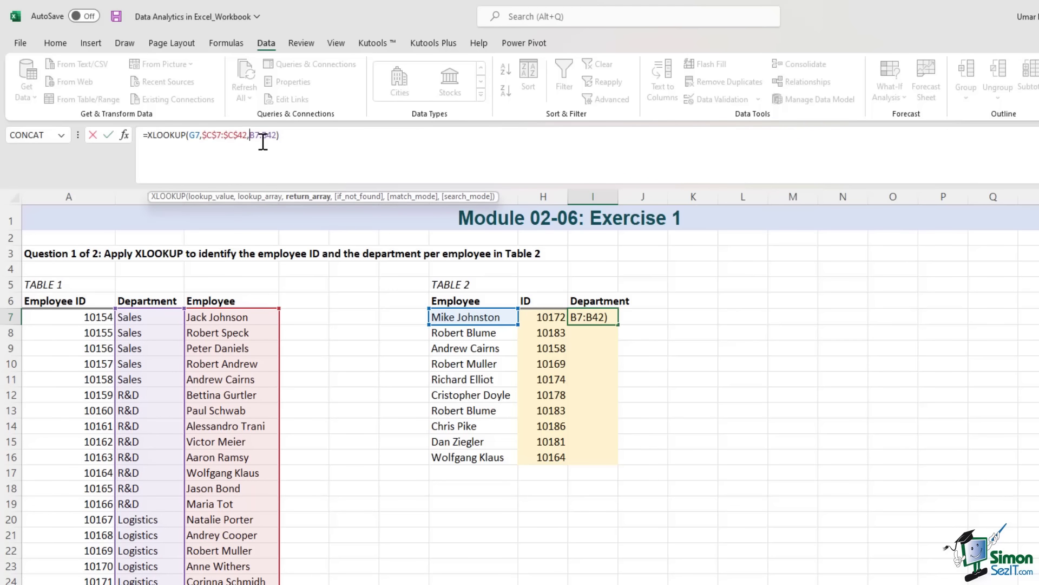
key("F4")
key("ctrl+Return")
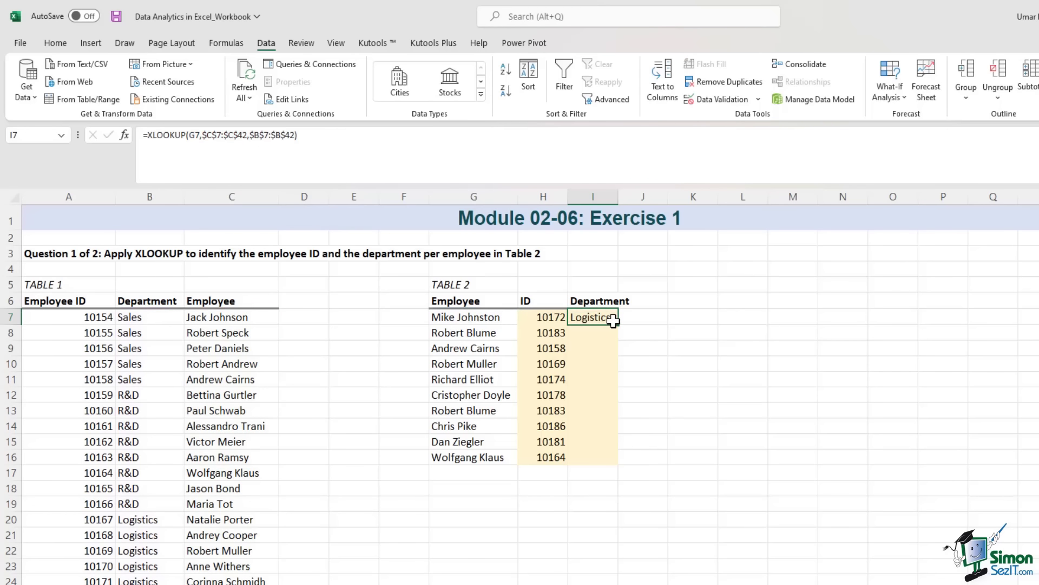
left_click_drag(618, 325, 603, 462)
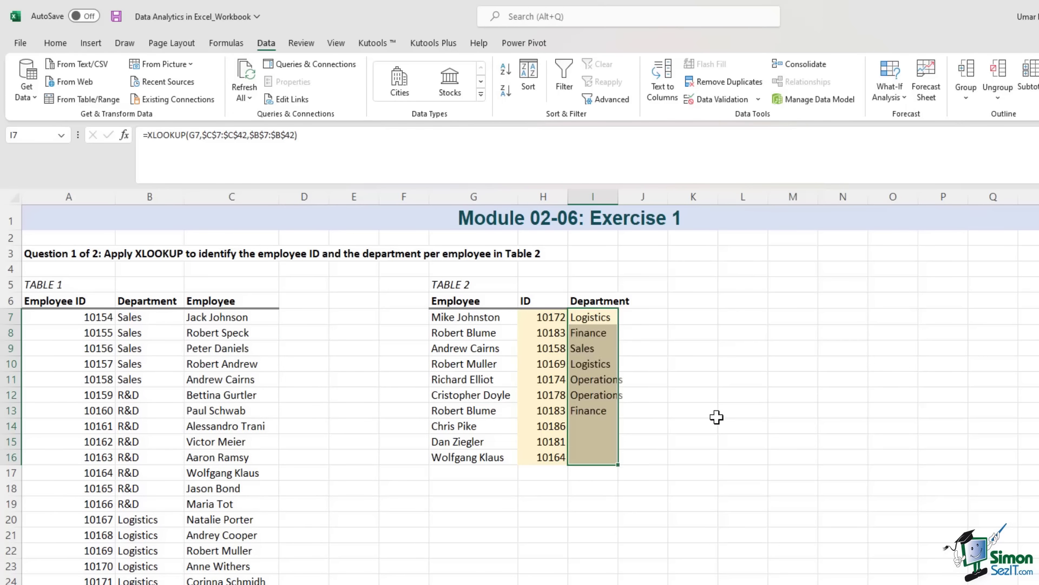
left_click(537, 299)
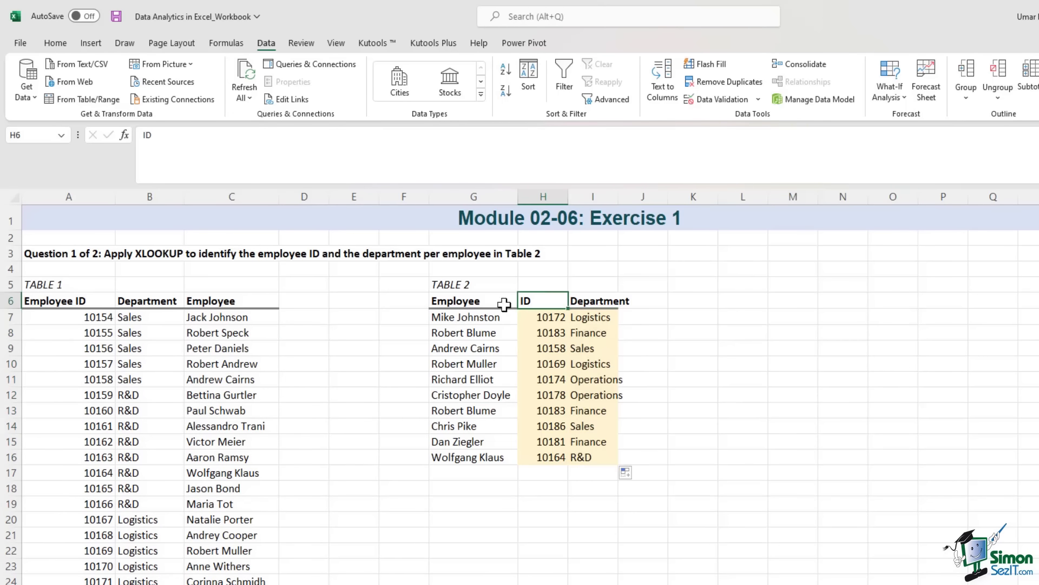
Examine the cell references in the 2016 and 2017 investment formulas in B52 and B53 of Question 2
scroll(466, 434, "down", 14)
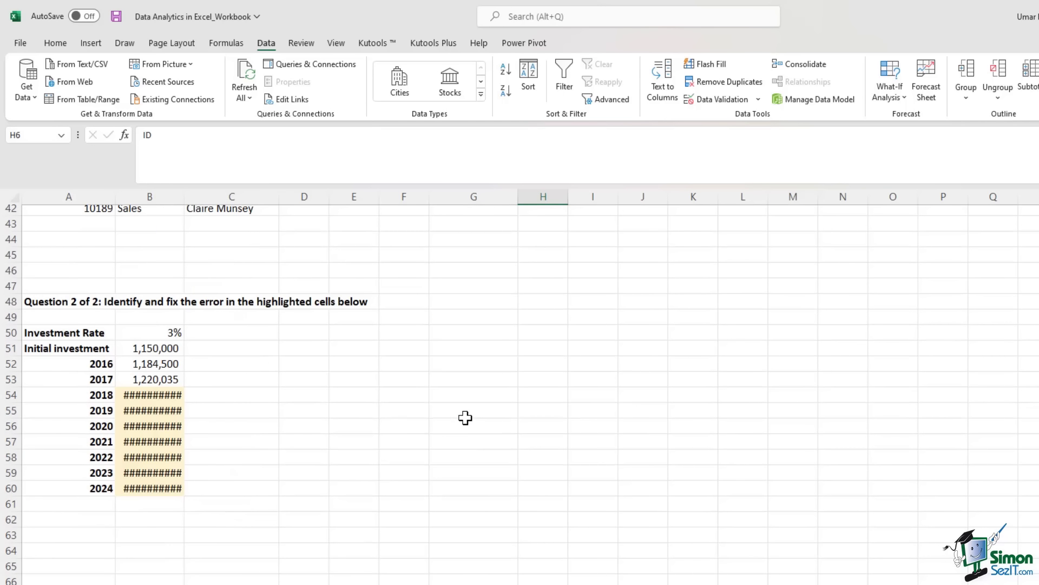
left_click(156, 364)
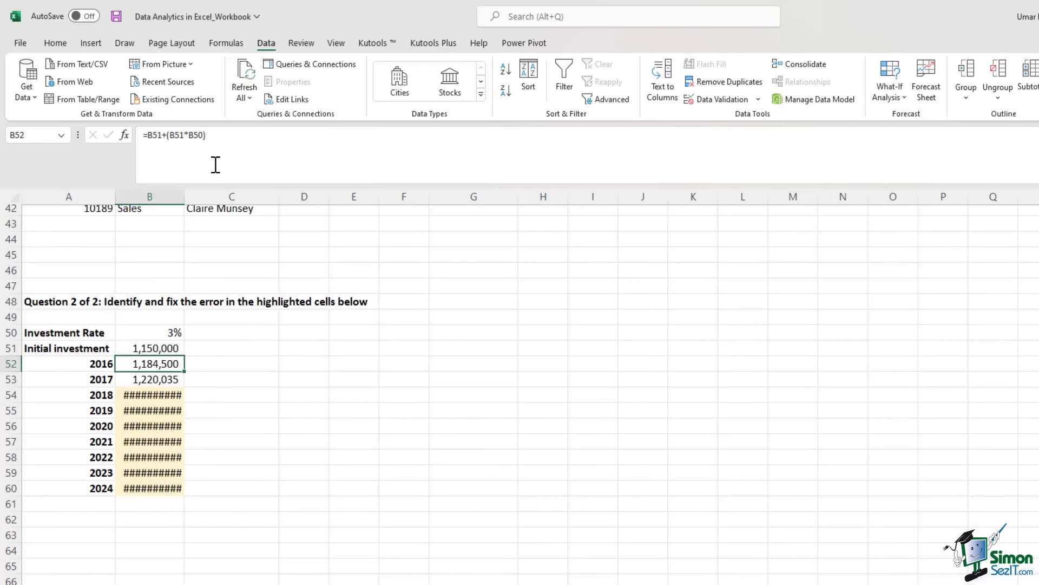
left_click(241, 145)
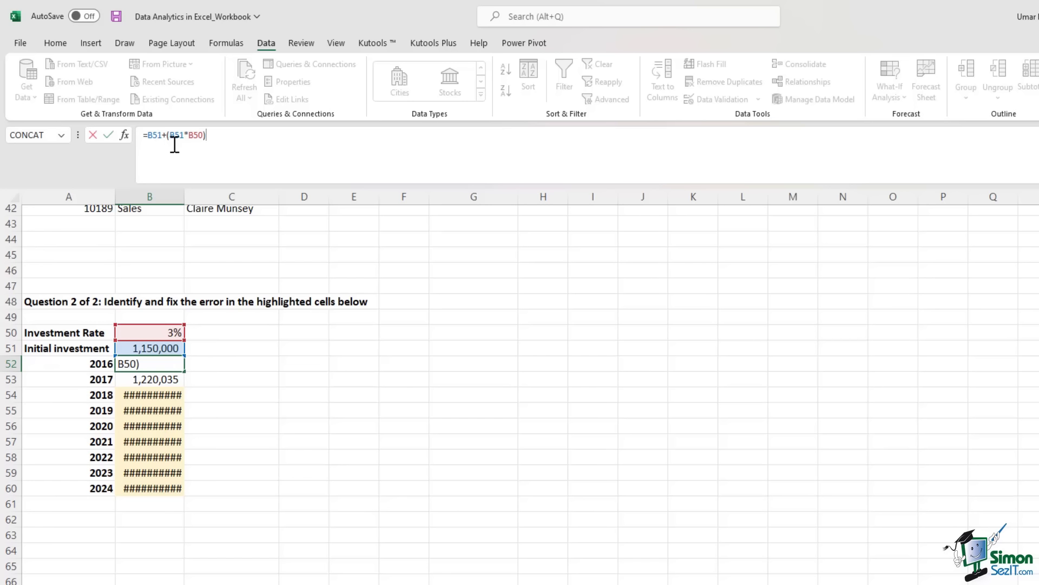
key("Return")
left_click(213, 142)
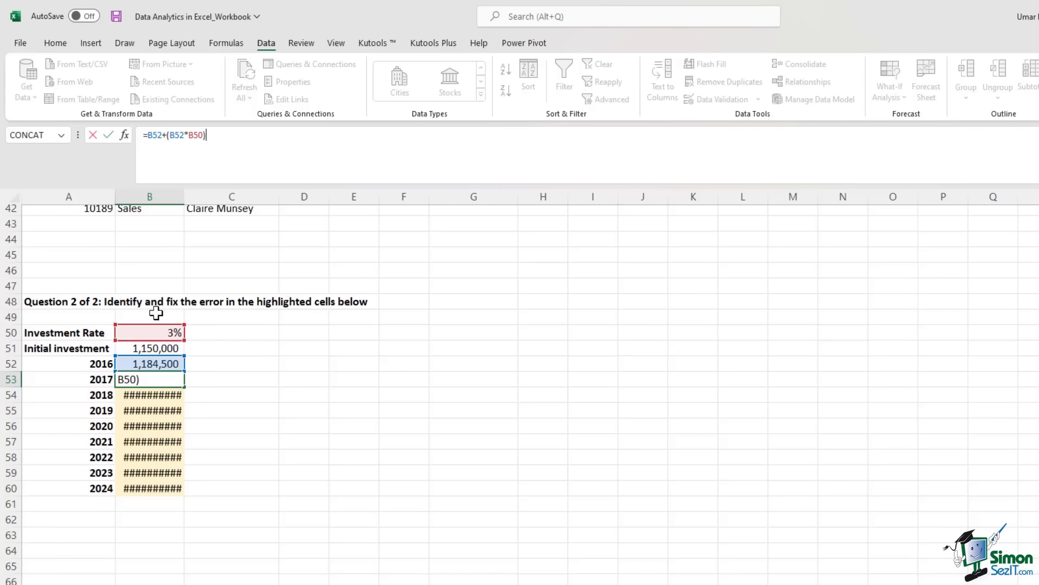
key("Return")
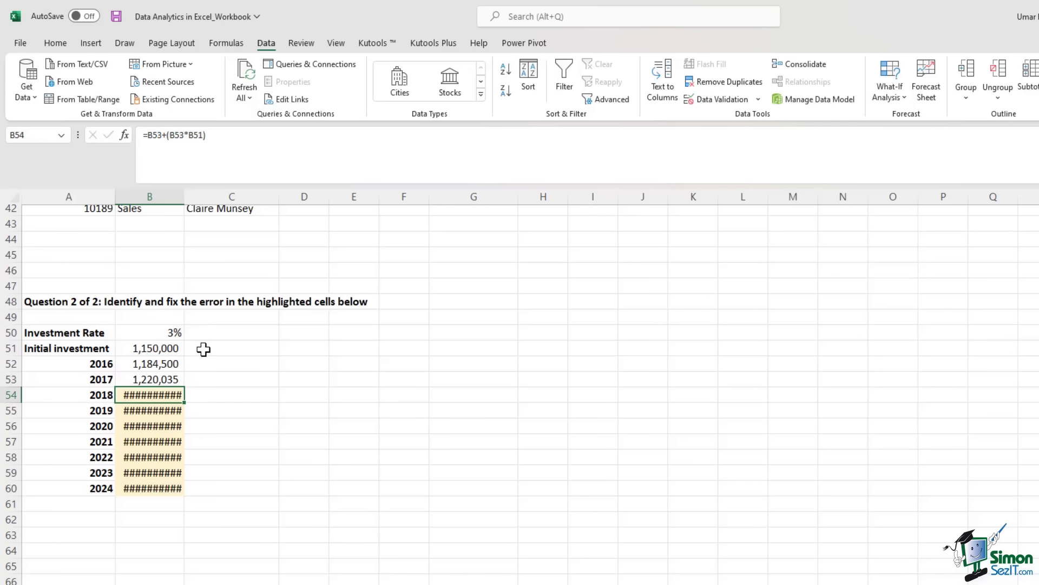
Correct the 2018 formula in B54 to =B53+(B53*B50) so it references the investment rate
left_click(262, 147)
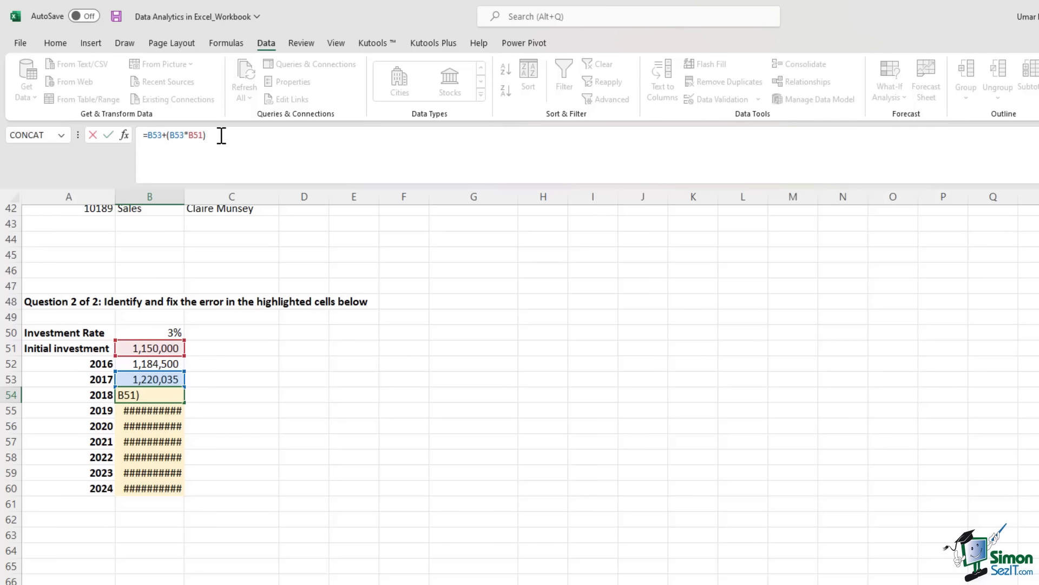
left_click_drag(220, 135, 167, 140)
left_click(188, 140)
left_click(205, 136)
key("BackSpace")
type("0")
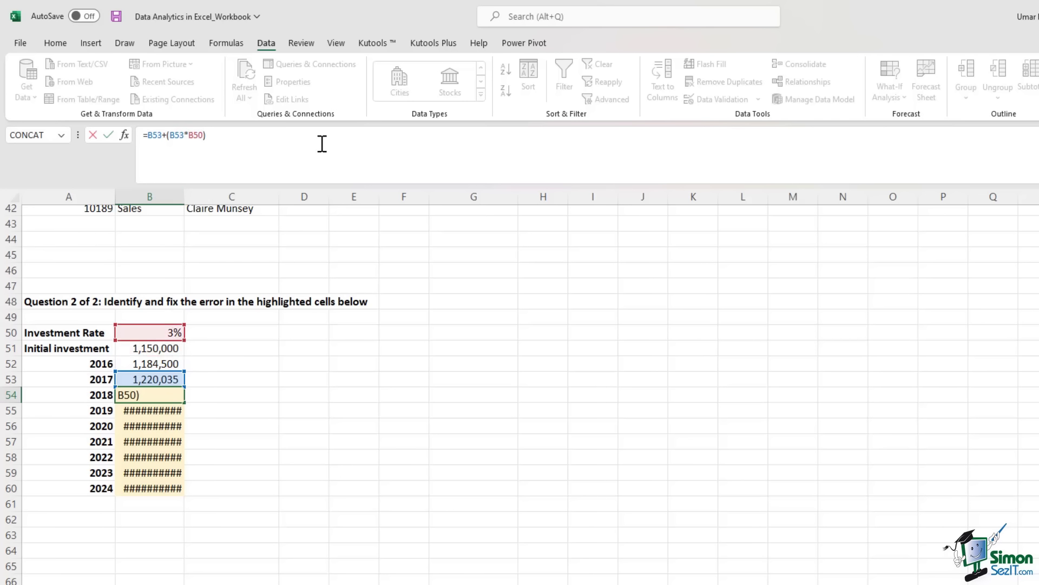
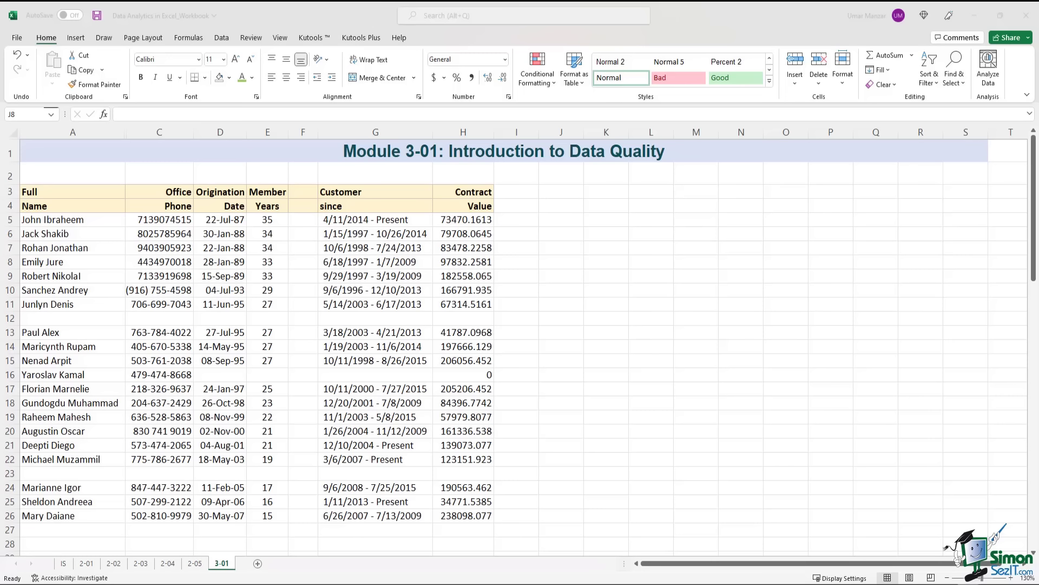
Review the 3-01 customer table column by column, from Full Name through Contract Value, and then as a whole
left_click_drag(89, 193, 471, 517)
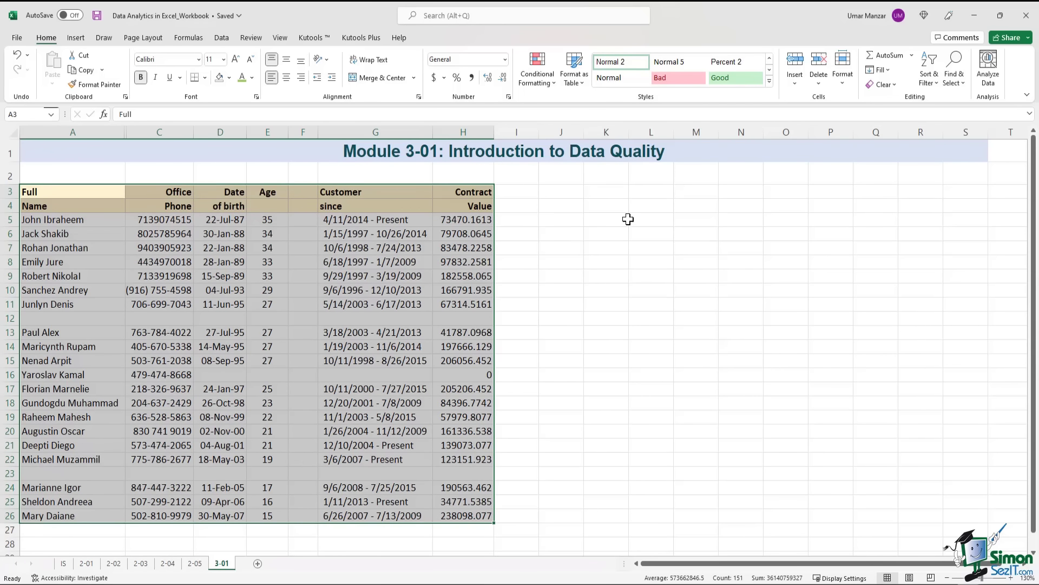
left_click_drag(58, 192, 67, 520)
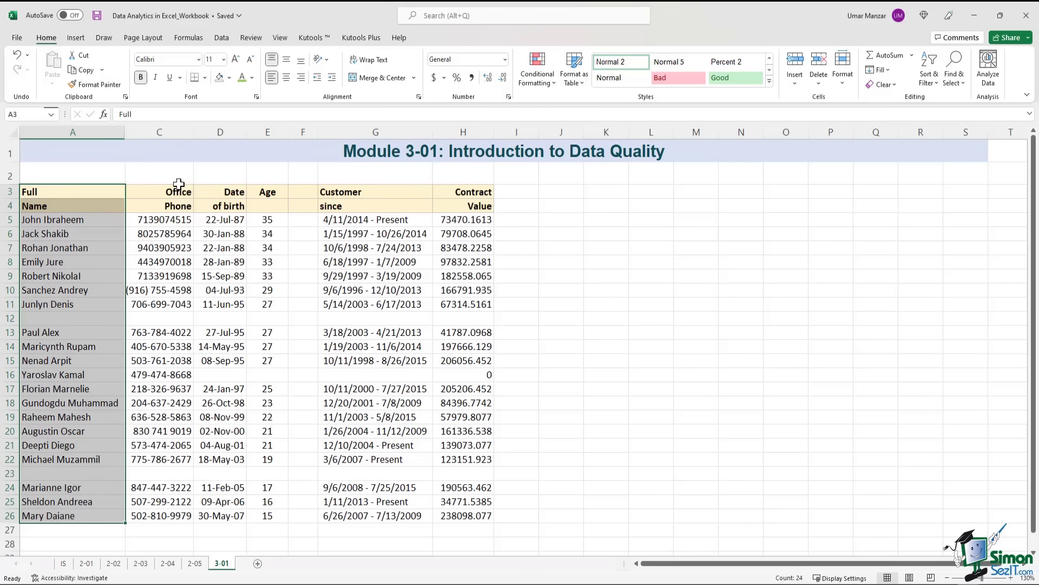
left_click_drag(176, 190, 149, 519)
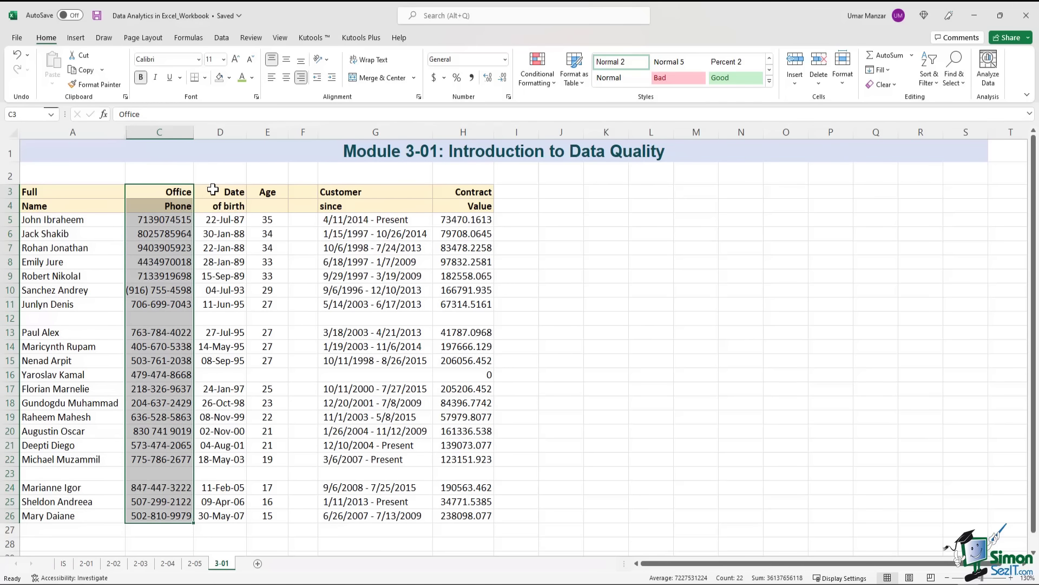
left_click_drag(211, 193, 269, 503)
left_click(360, 194)
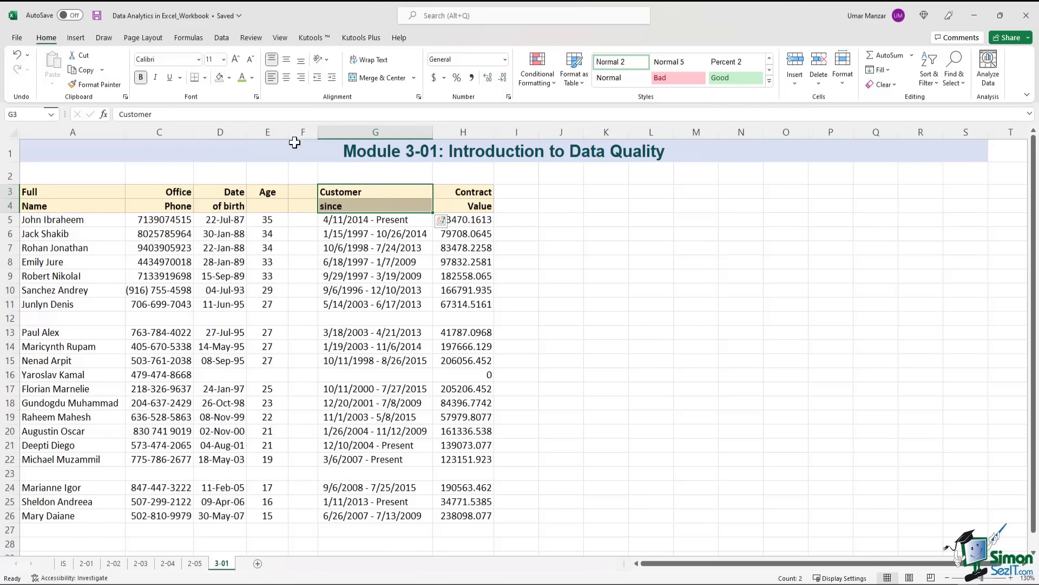
left_click(303, 133)
left_click_drag(365, 193, 375, 523)
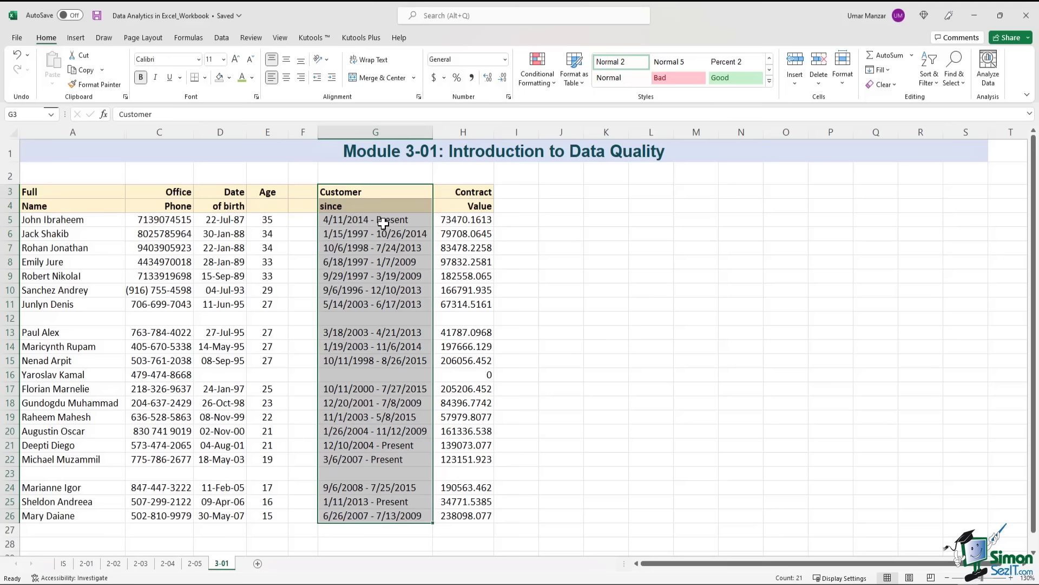
left_click_drag(469, 195, 495, 523)
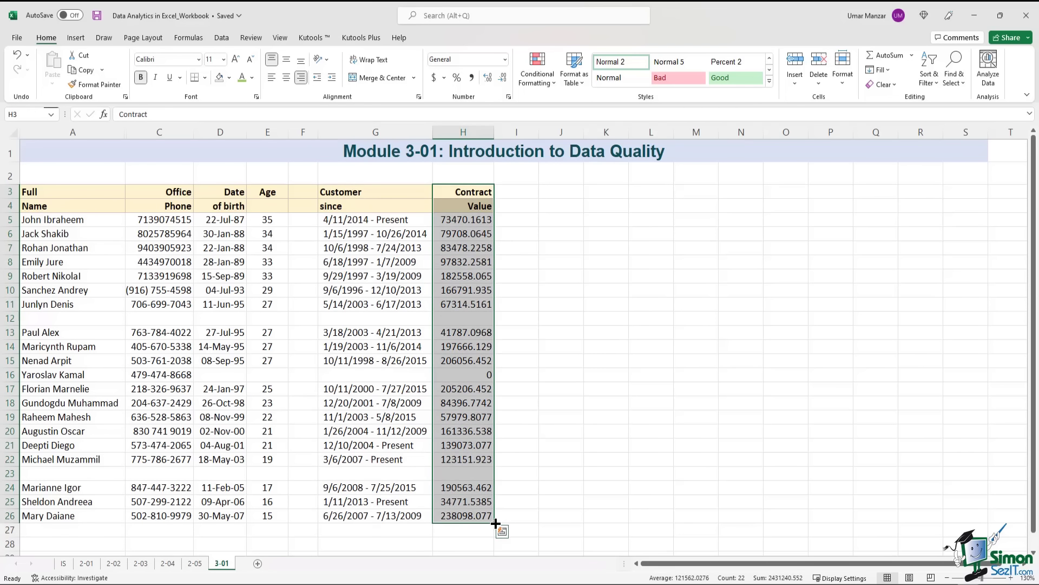
left_click_drag(43, 193, 453, 518)
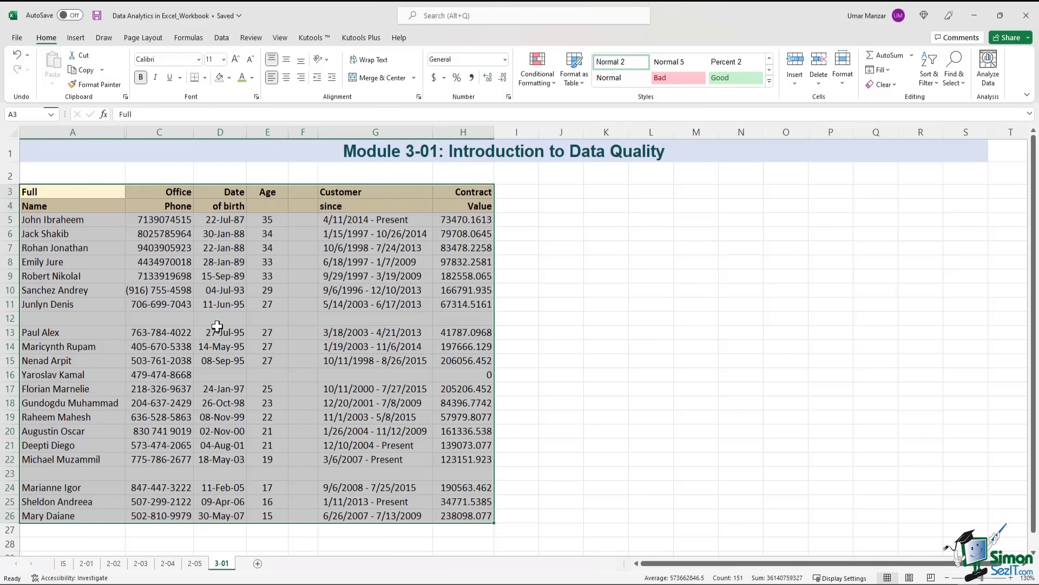
Examine rows 12 and 23 and the remaining rows of the customer table for gaps in the data
left_click(11, 318)
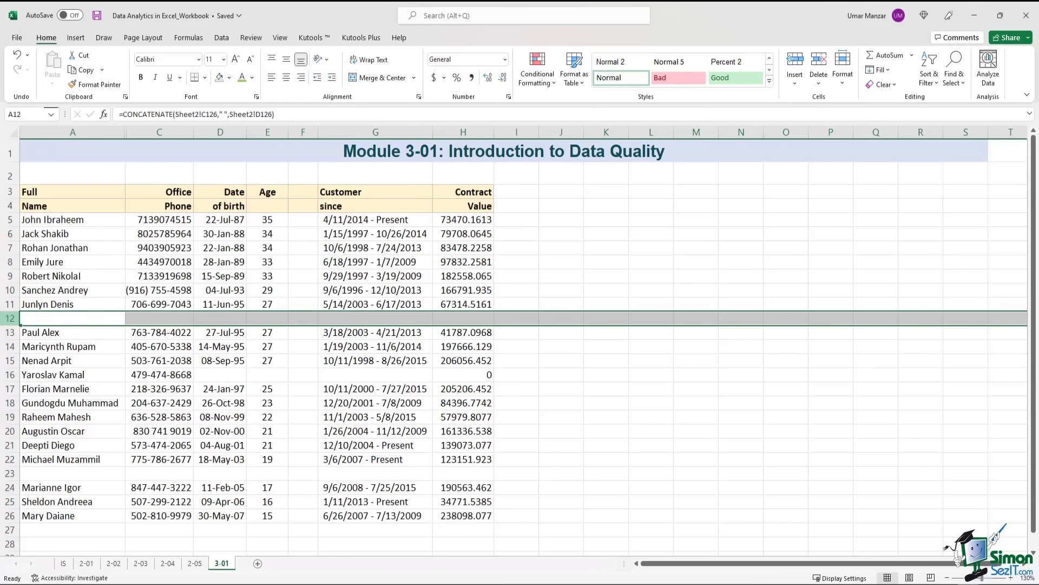
left_click(11, 474)
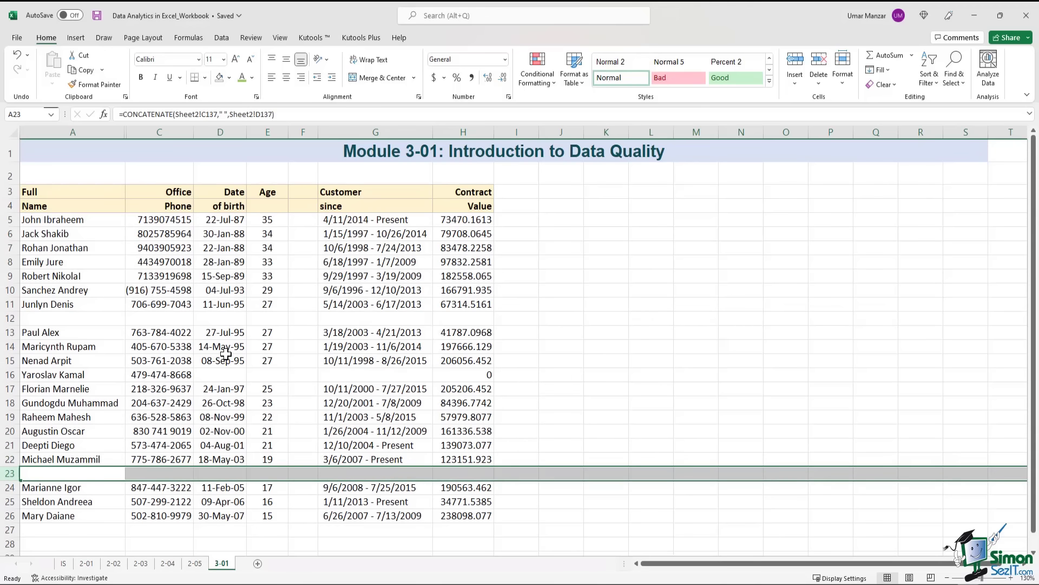
left_click(371, 277)
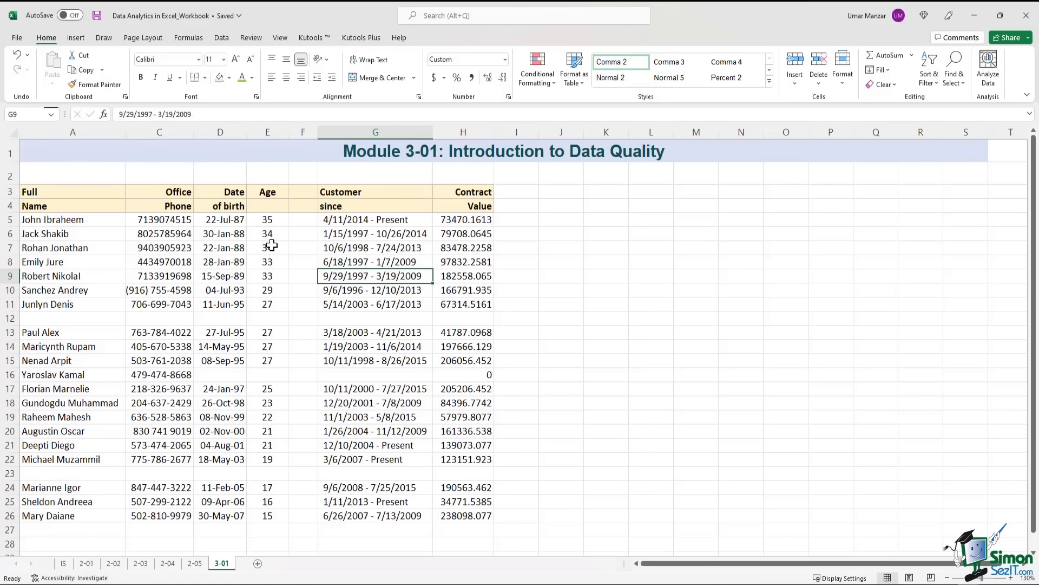
scroll(273, 242, "down", 2)
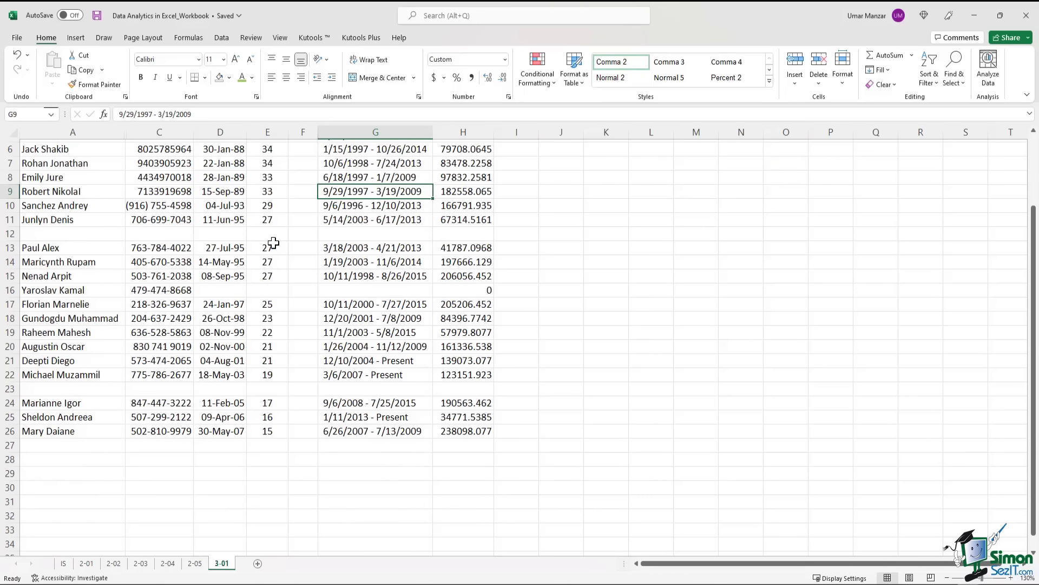
scroll(274, 243, "down", 1)
scroll(274, 242, "up", 3)
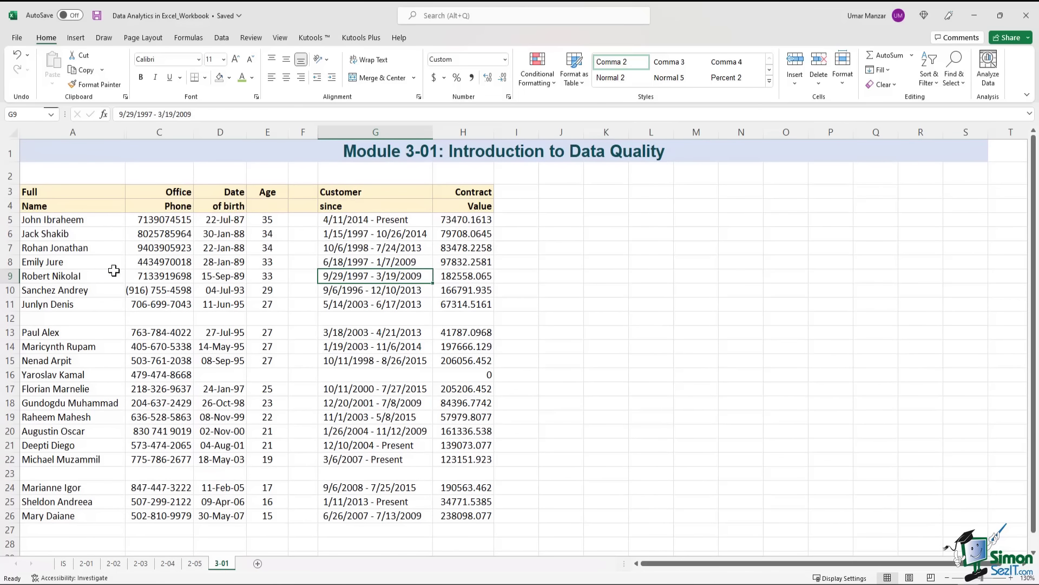
left_click(92, 318)
left_click(92, 349)
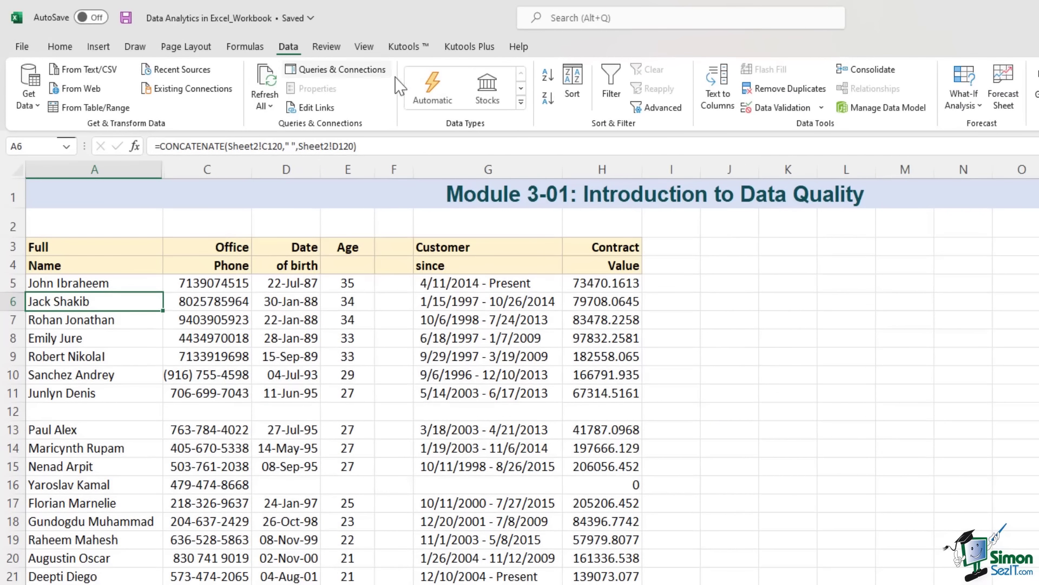
Open the Sort dialog from cell A6 to check which part of the table it selects, and cancel it
left_click(573, 86)
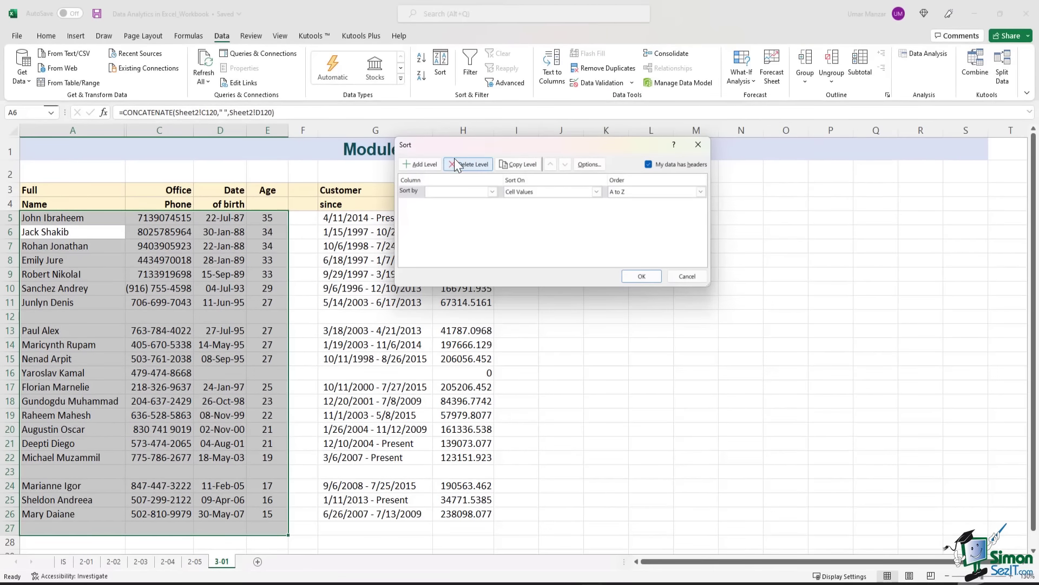
left_click_drag(531, 145, 837, 142)
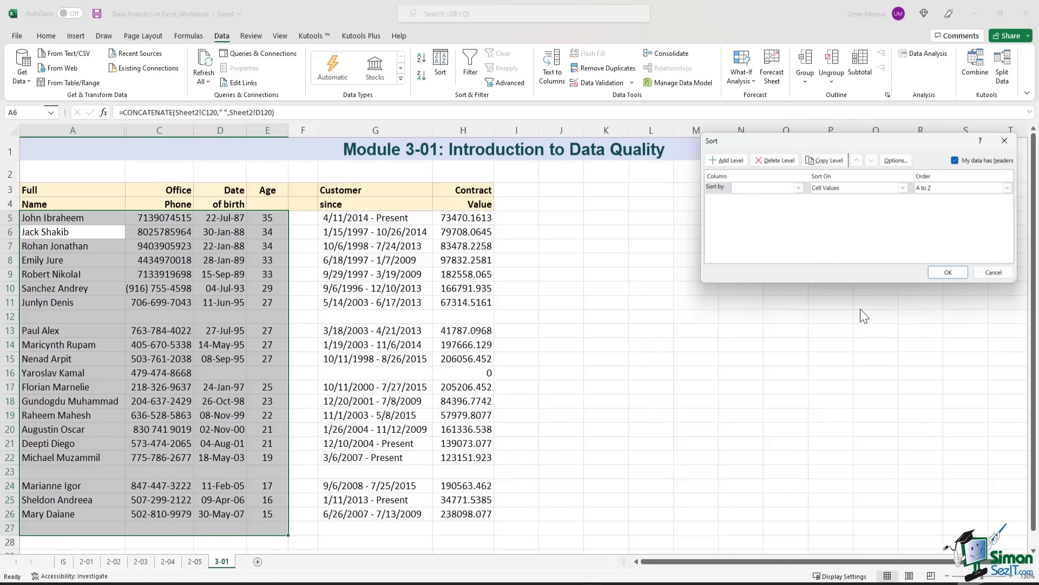
left_click(991, 275)
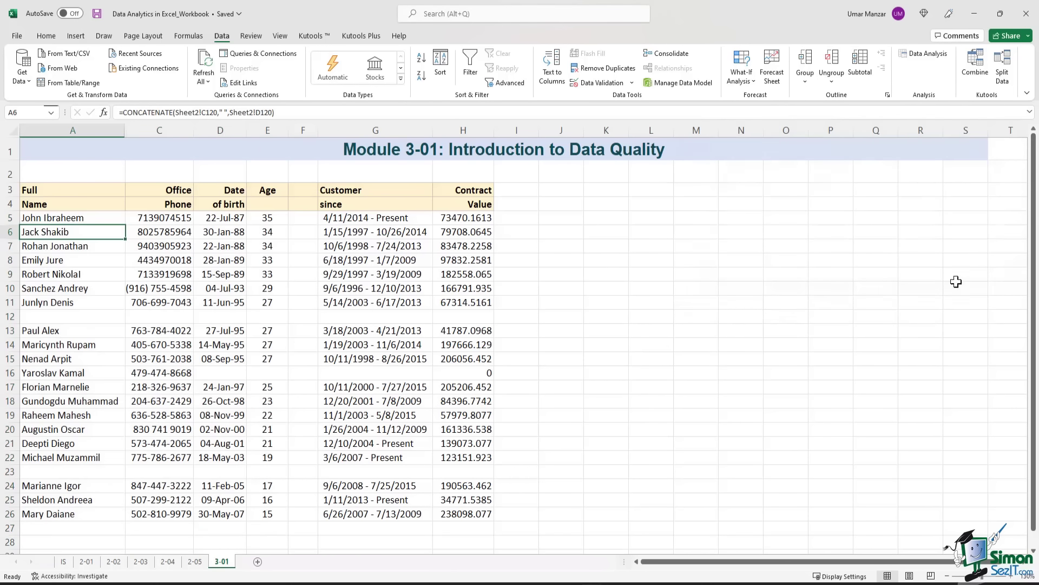
left_click(643, 343)
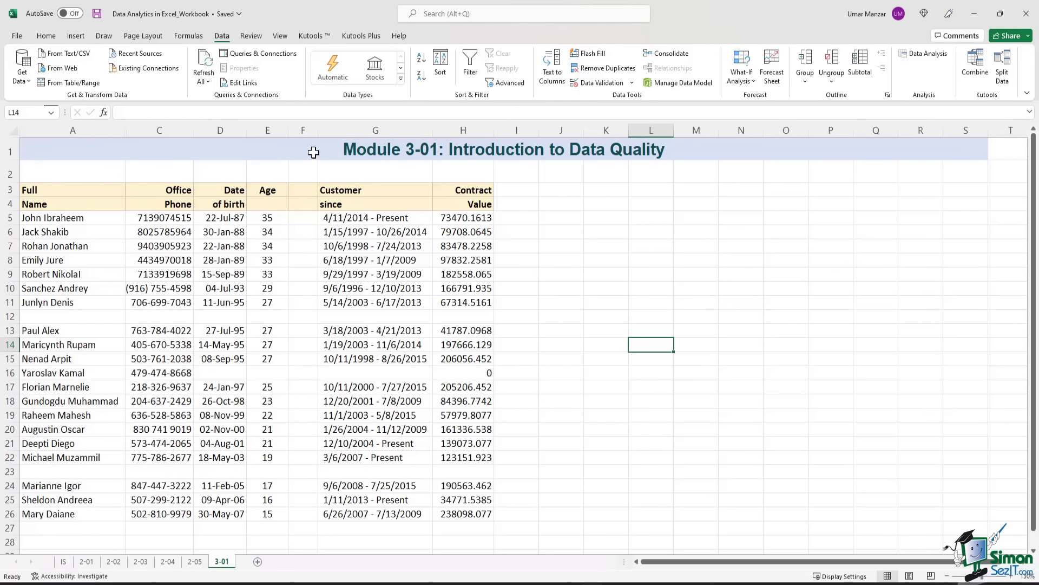
Delete the blank column F between the Age and Customer since columns
left_click(308, 130)
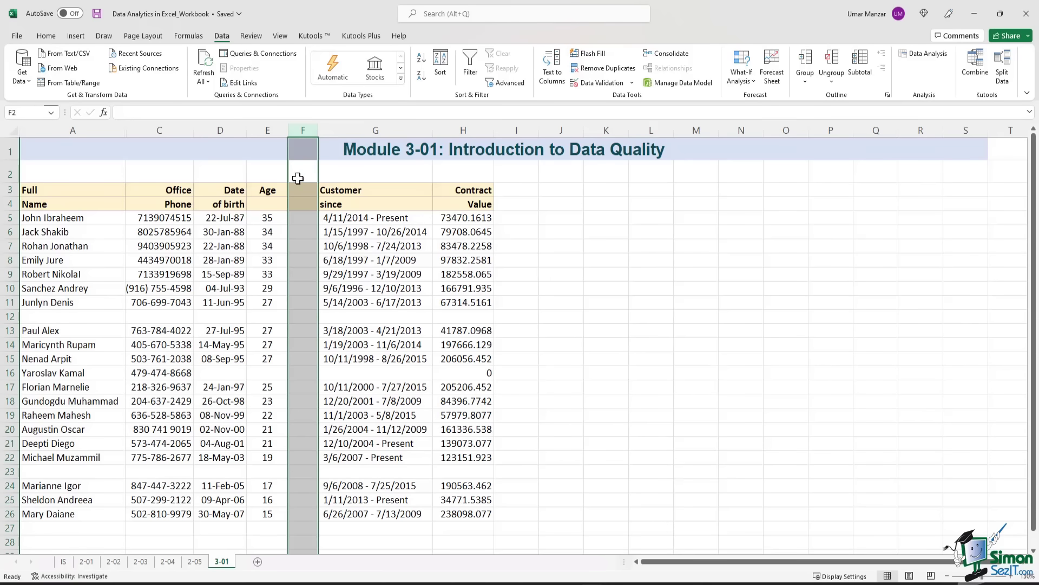
right_click(299, 197)
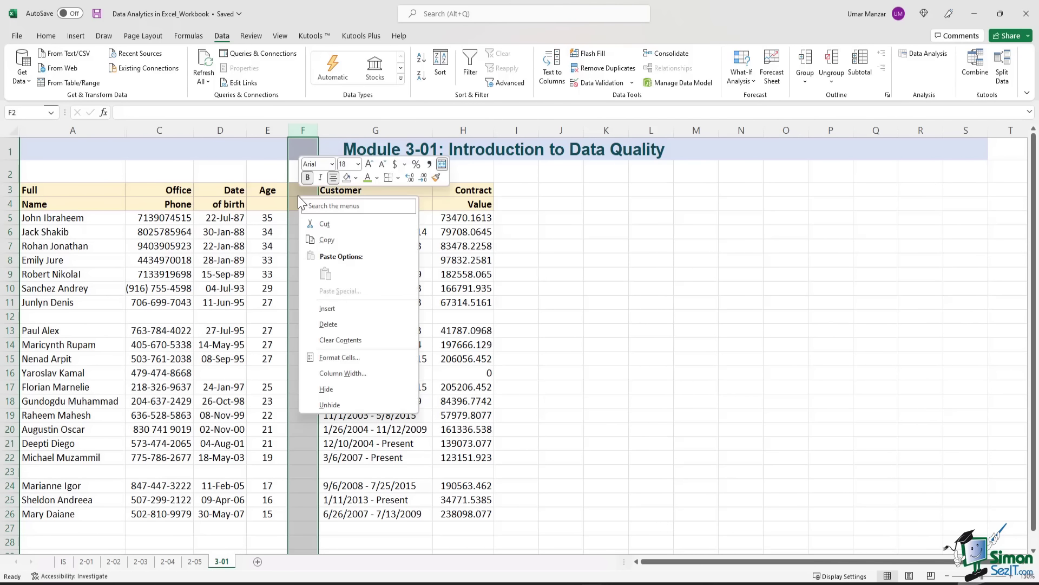
left_click(344, 327)
left_click(577, 314)
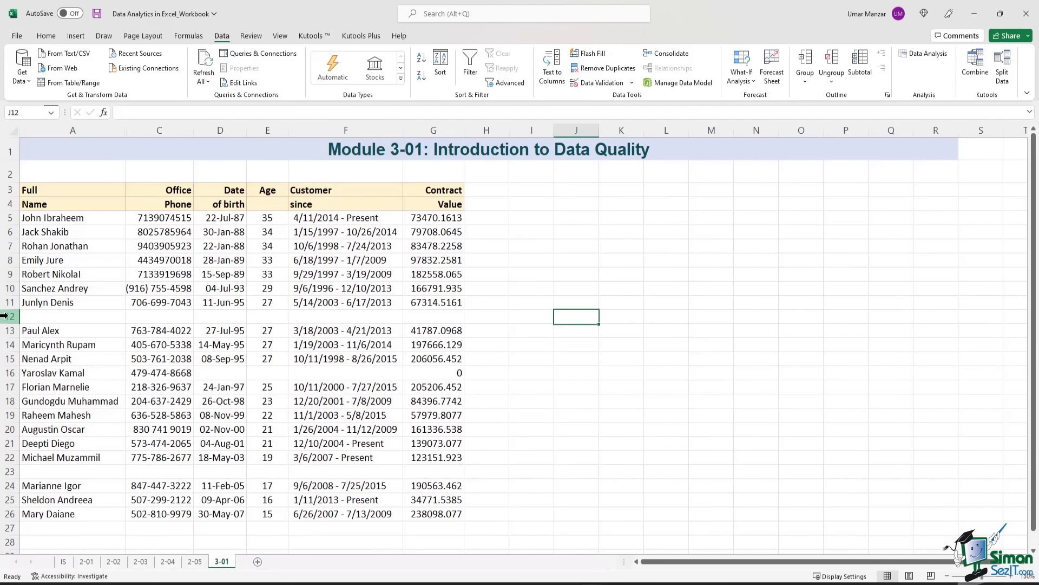
Delete blank row 12 and the remaining blank row 22 from the customer table
left_click(10, 316)
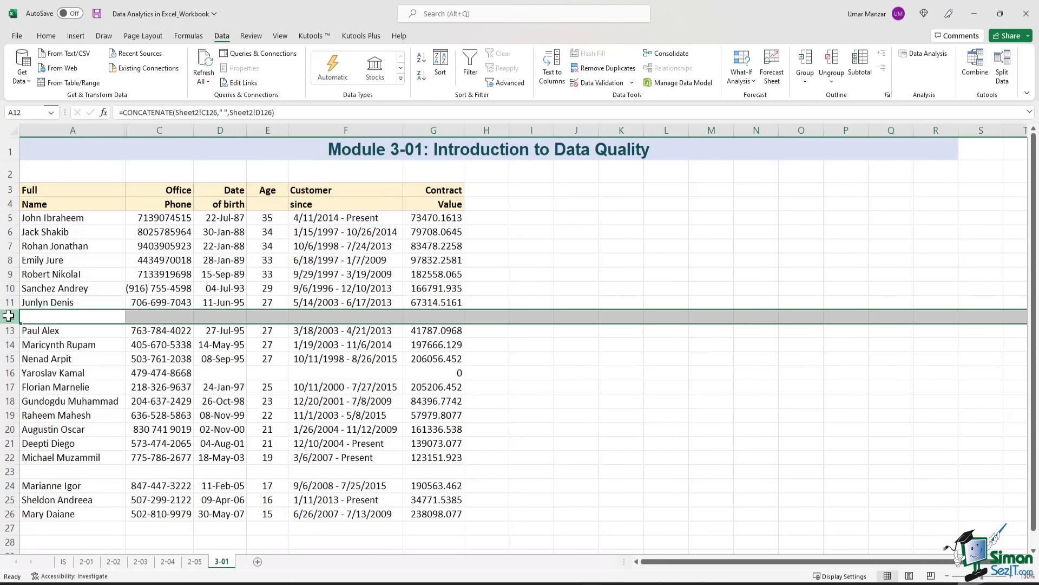
right_click(52, 316)
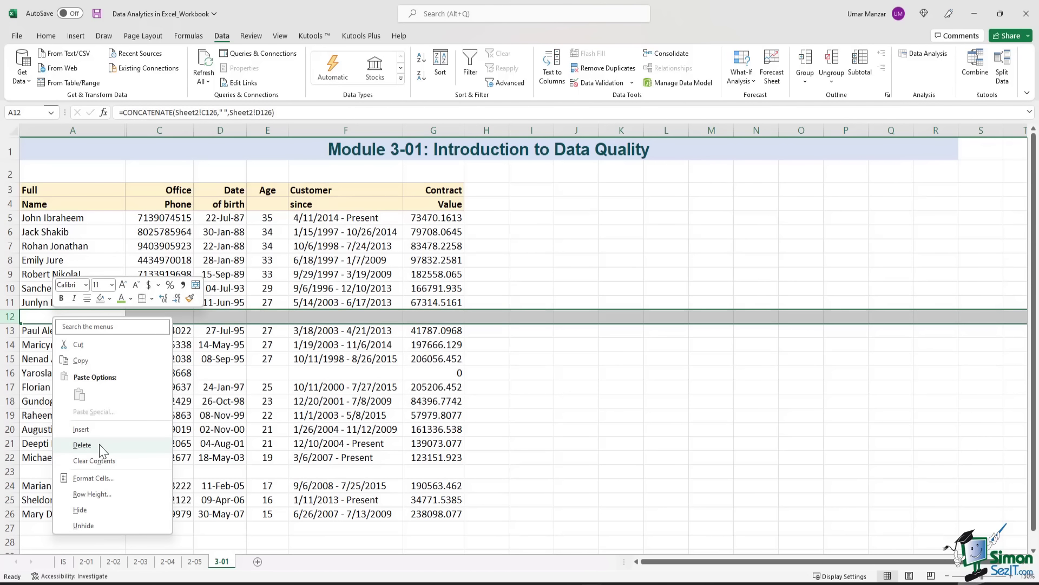
left_click(99, 444)
left_click(8, 458)
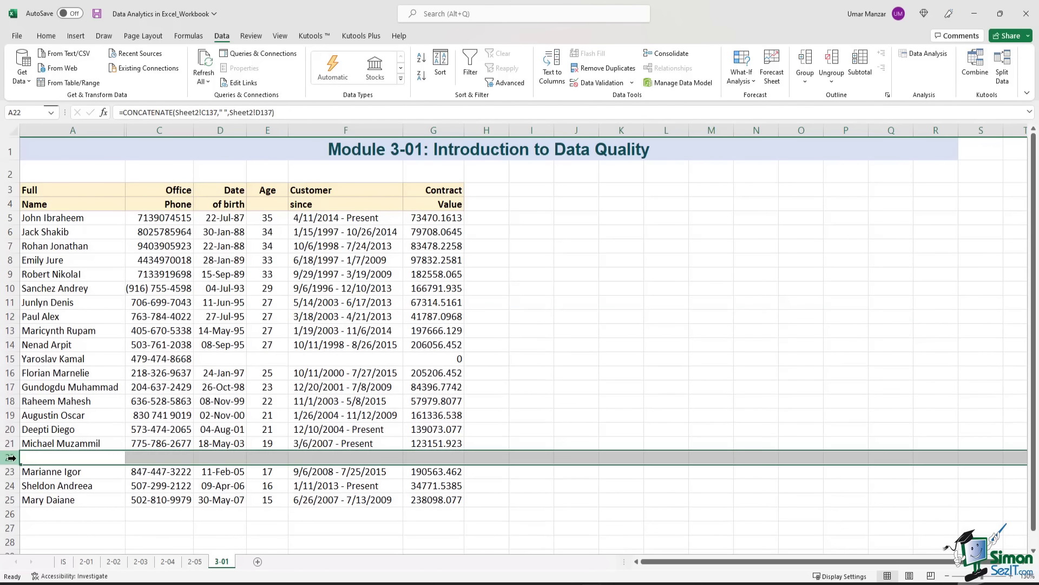
right_click(29, 458)
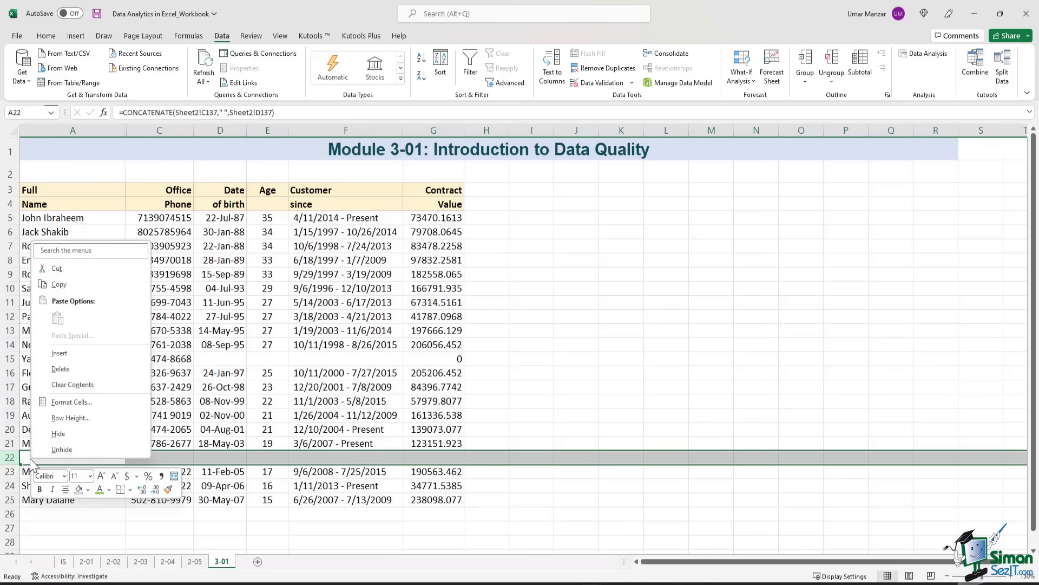
left_click(76, 369)
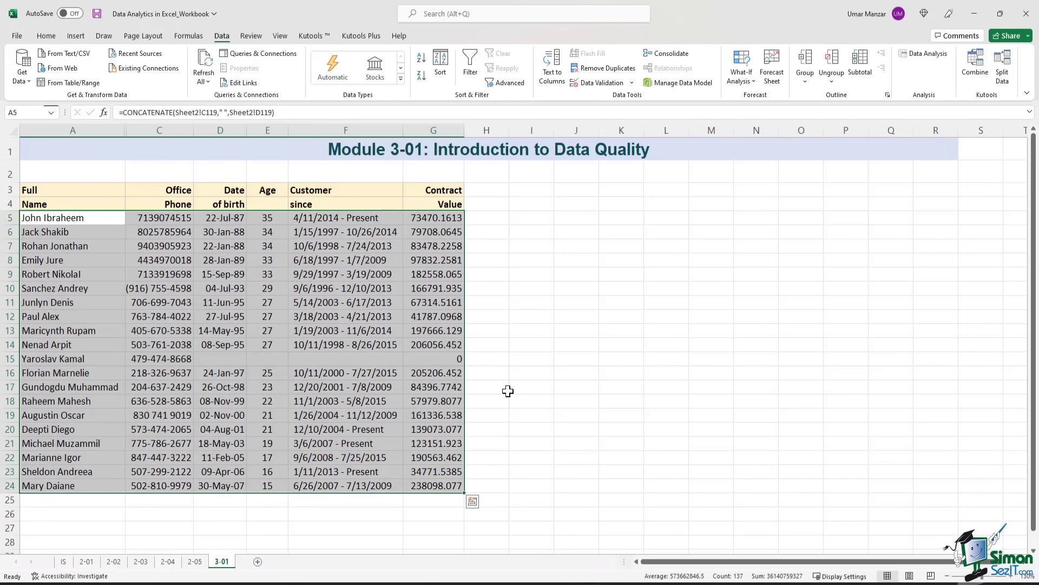
Unhide the hidden column B between Full Name and Office Phone and fit its width to the contents
left_click(417, 318)
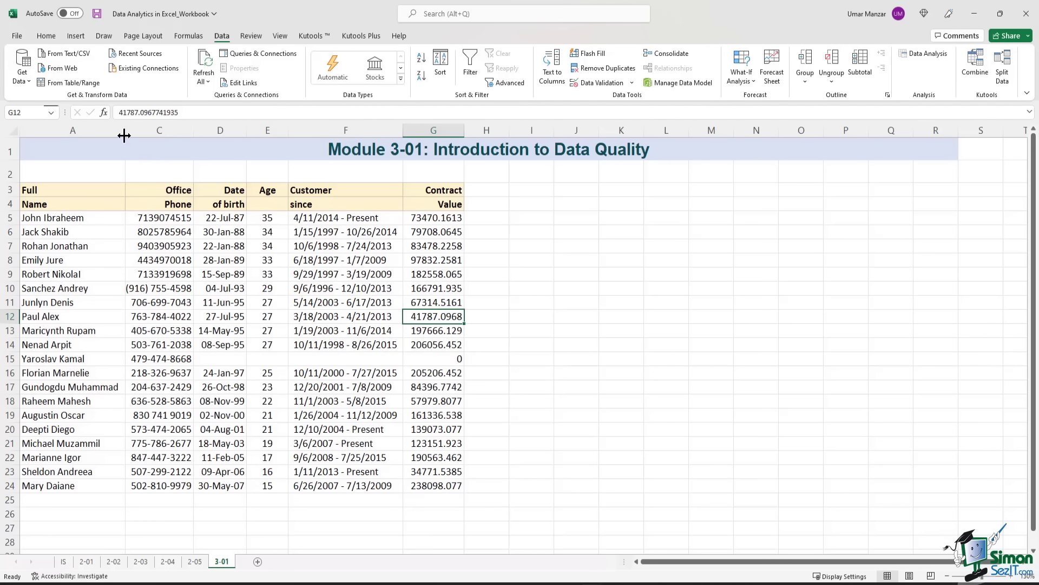
left_click_drag(125, 130, 125, 131)
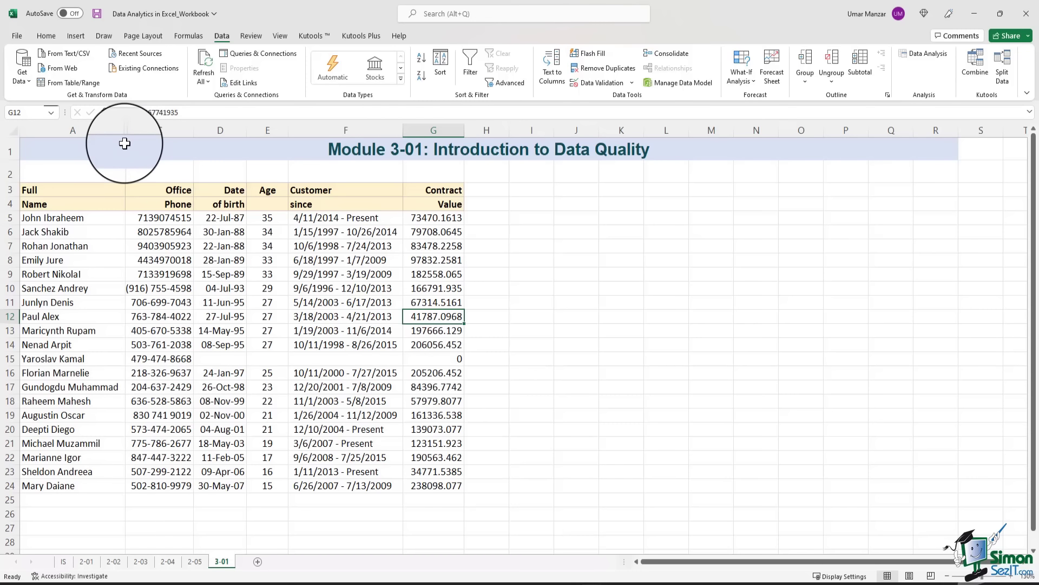
left_click_drag(126, 134, 185, 139)
double_click(184, 140)
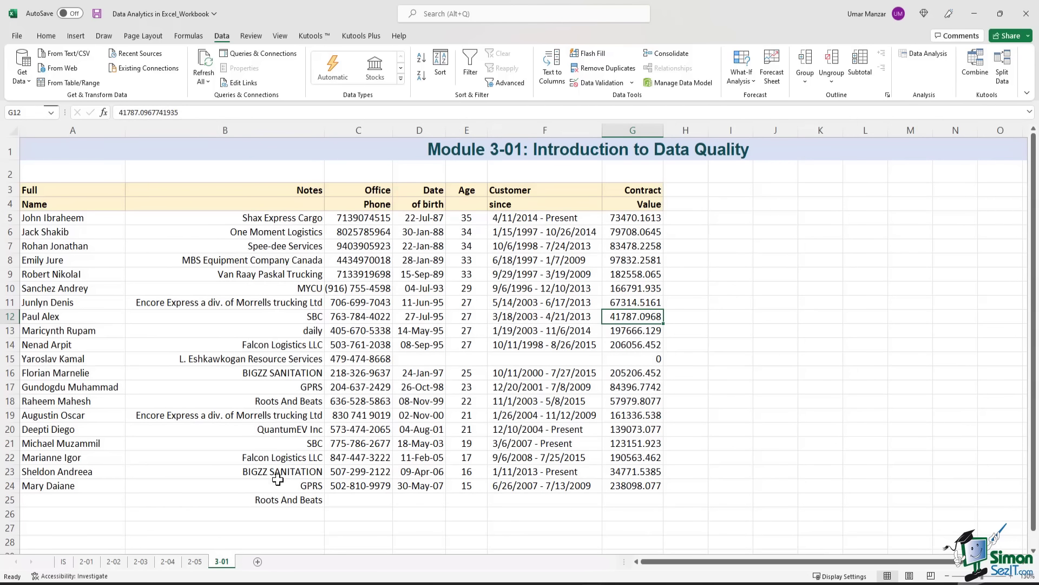
Check the cells of row 25 around the lone Notes entry and delete that incomplete row
left_click(280, 502)
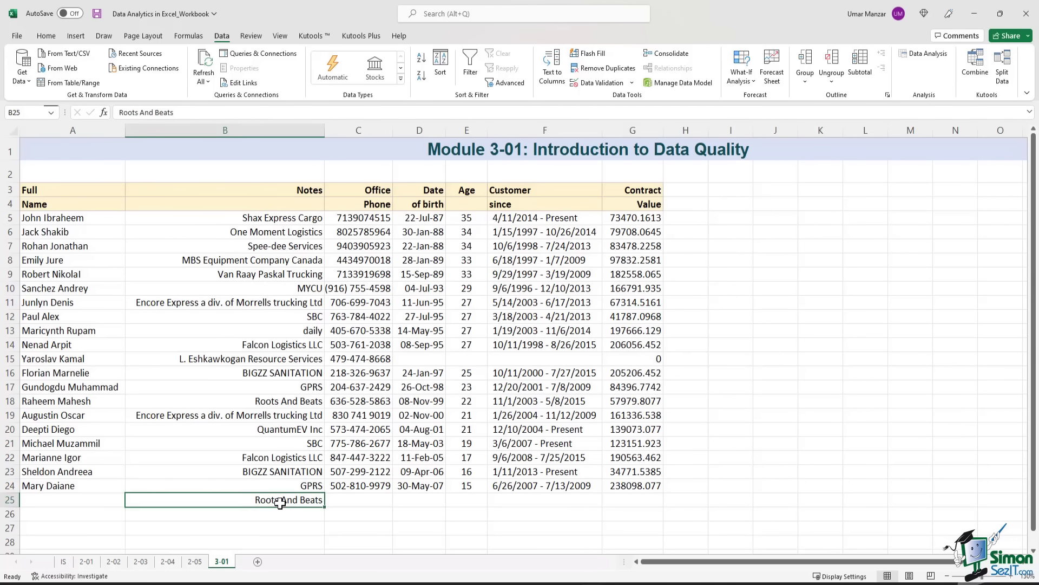
left_click(106, 501)
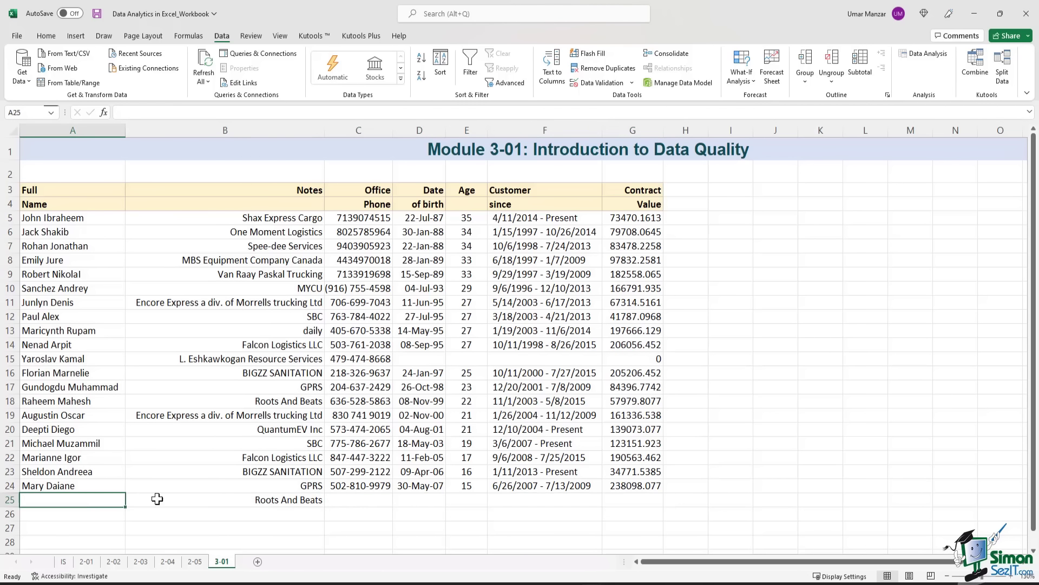
left_click_drag(374, 499, 612, 501)
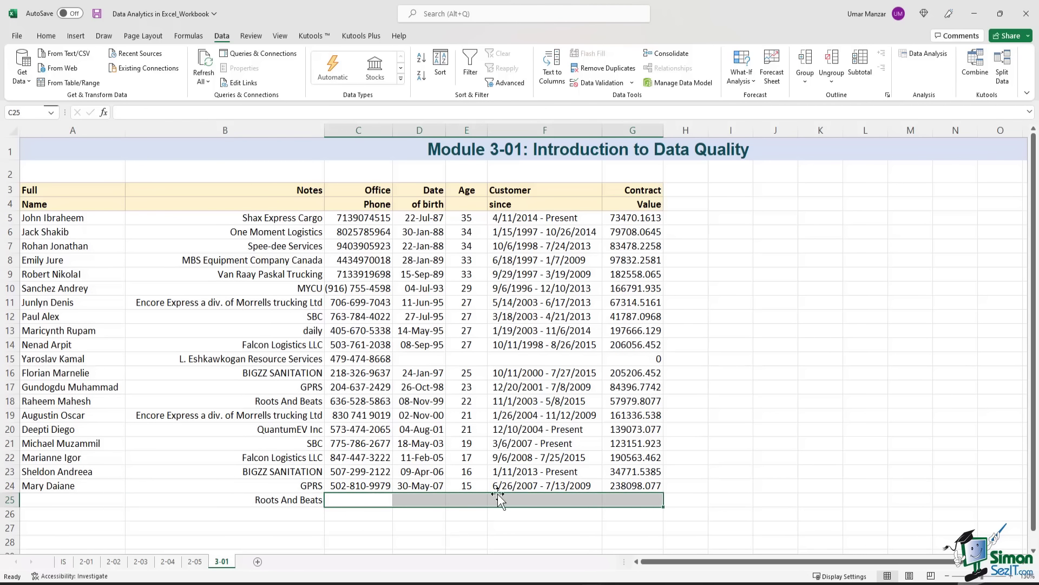
left_click(10, 501)
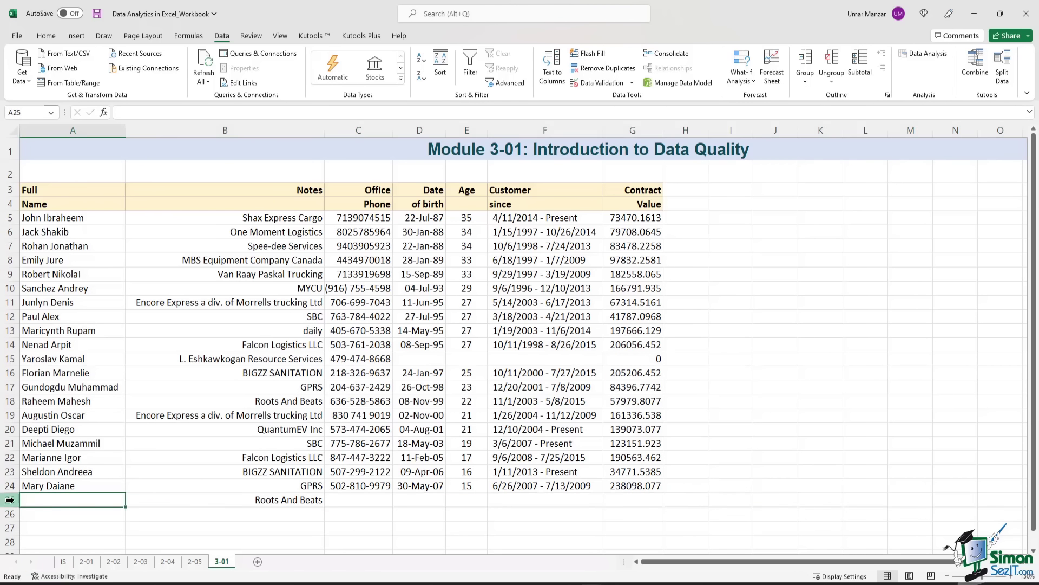
right_click(13, 501)
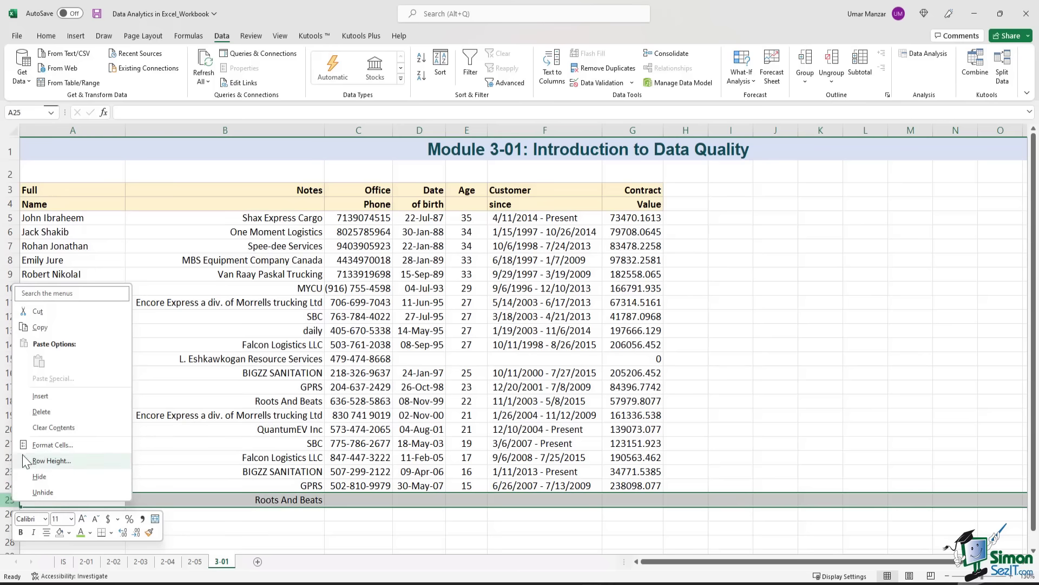
left_click(41, 412)
Open the Sort dialog from cell A5 to check which range it selects, and cancel it
left_click(103, 219)
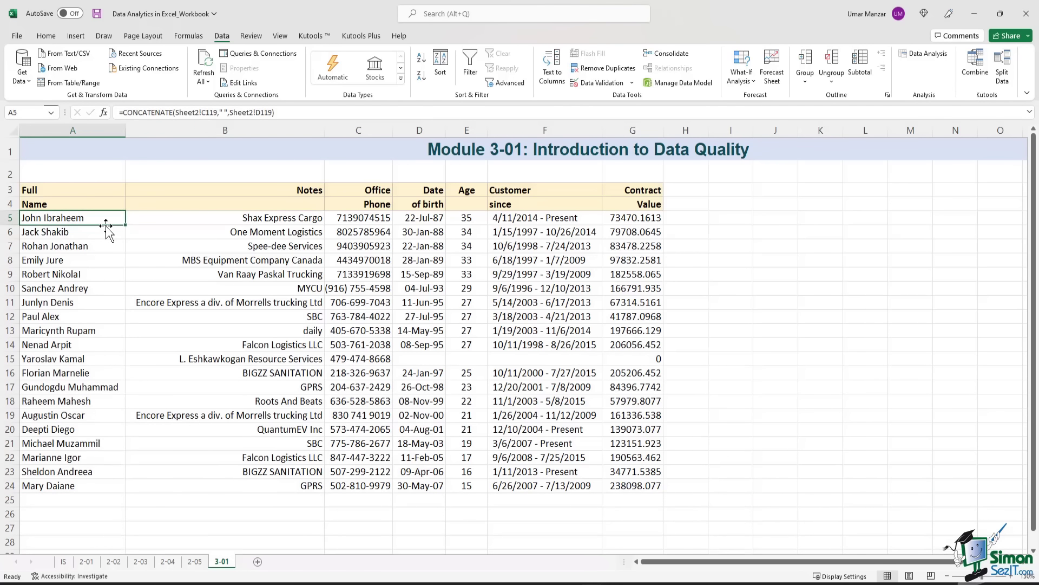
left_click(438, 80)
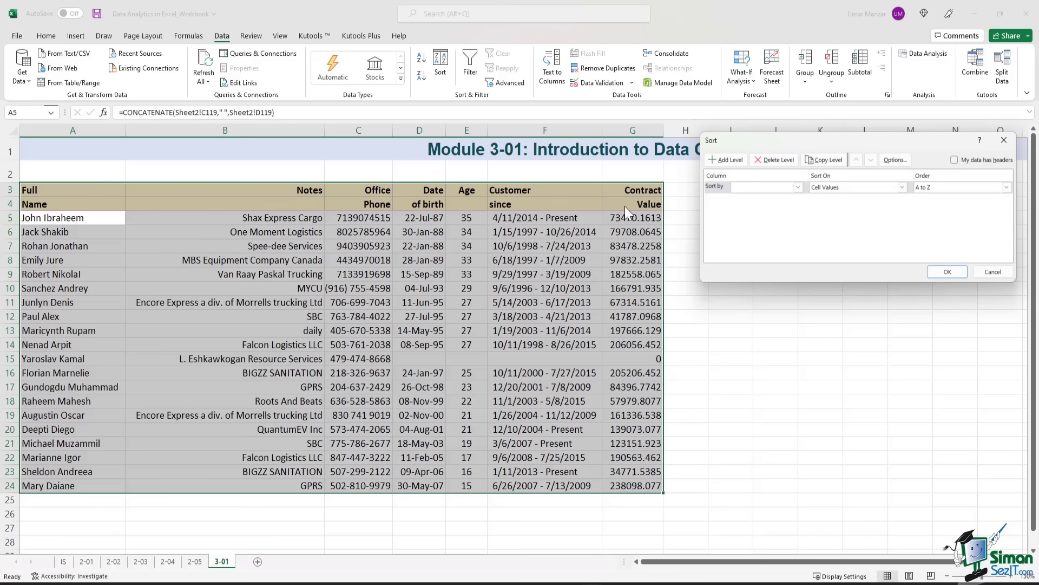
key("Escape")
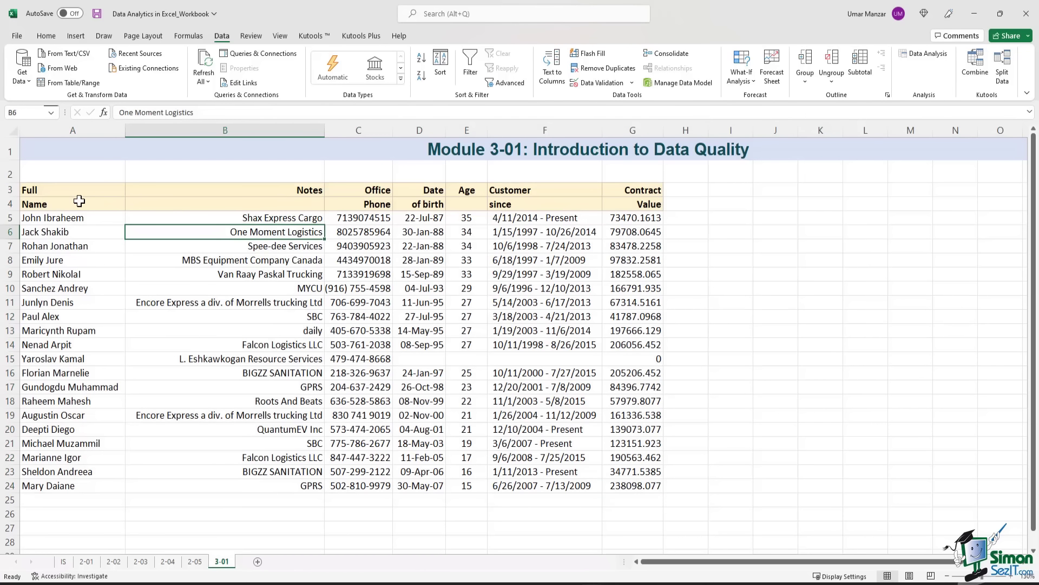
Examine how the column headings in rows 3 and 4 are split across two cells
left_click_drag(83, 187, 620, 209)
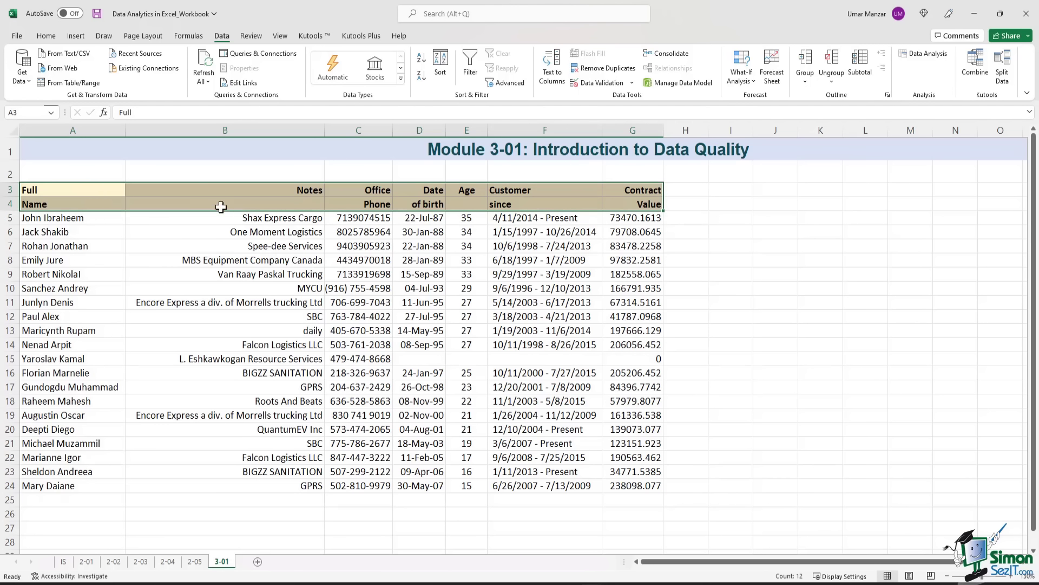
left_click(62, 194)
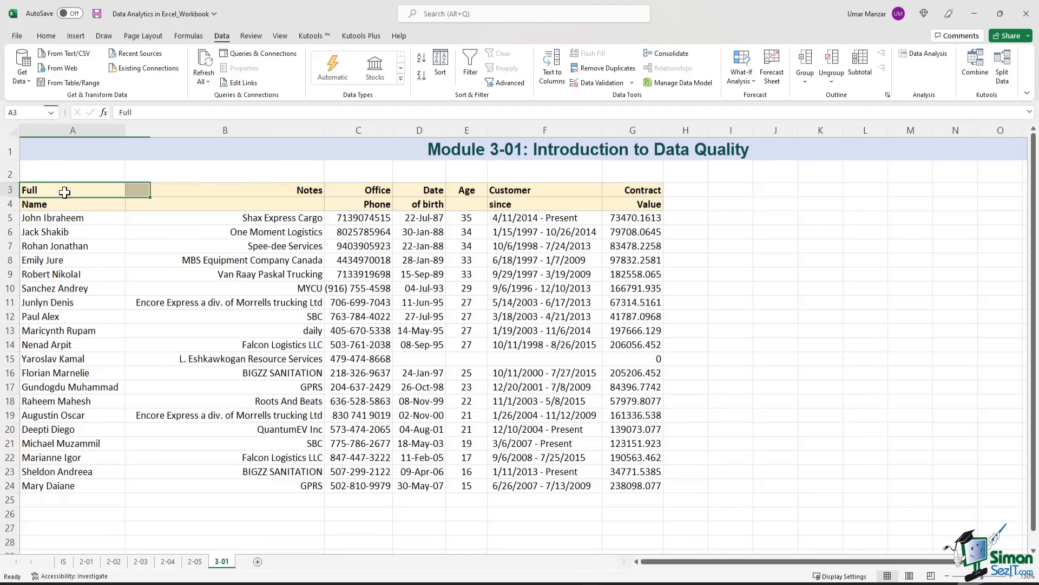
left_click(75, 205)
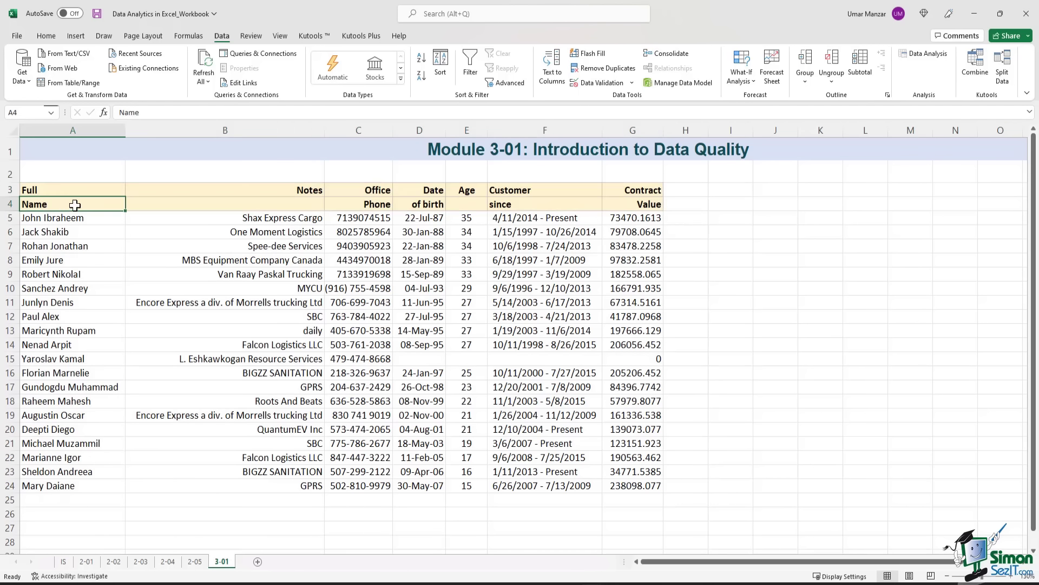
left_click(375, 193)
left_click(370, 206)
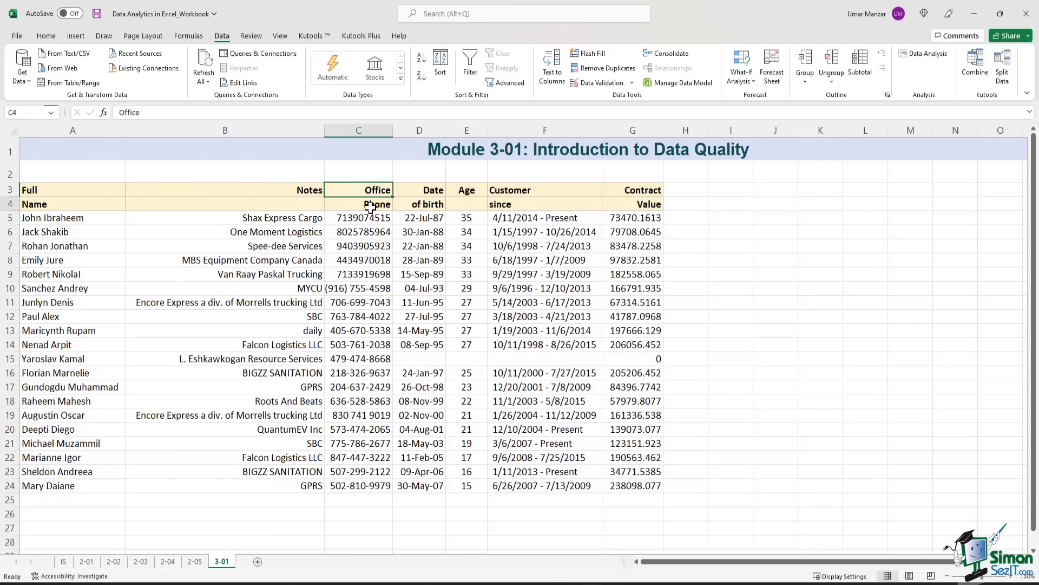
left_click(418, 192)
left_click(423, 205)
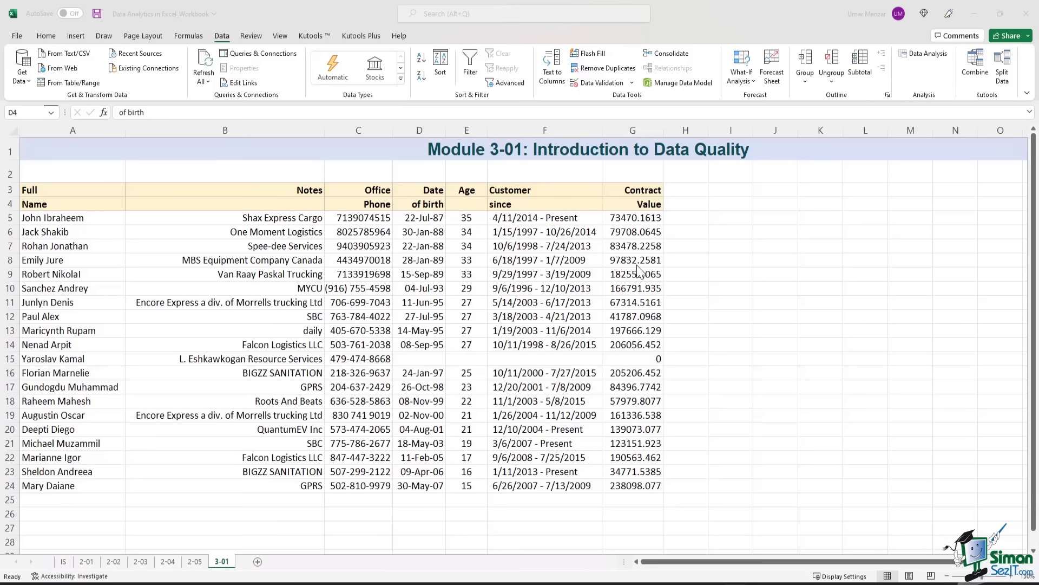
Combine the heading "Full Name" on two lines in A3 and move it onto A4, replacing the existing content
left_click(65, 188)
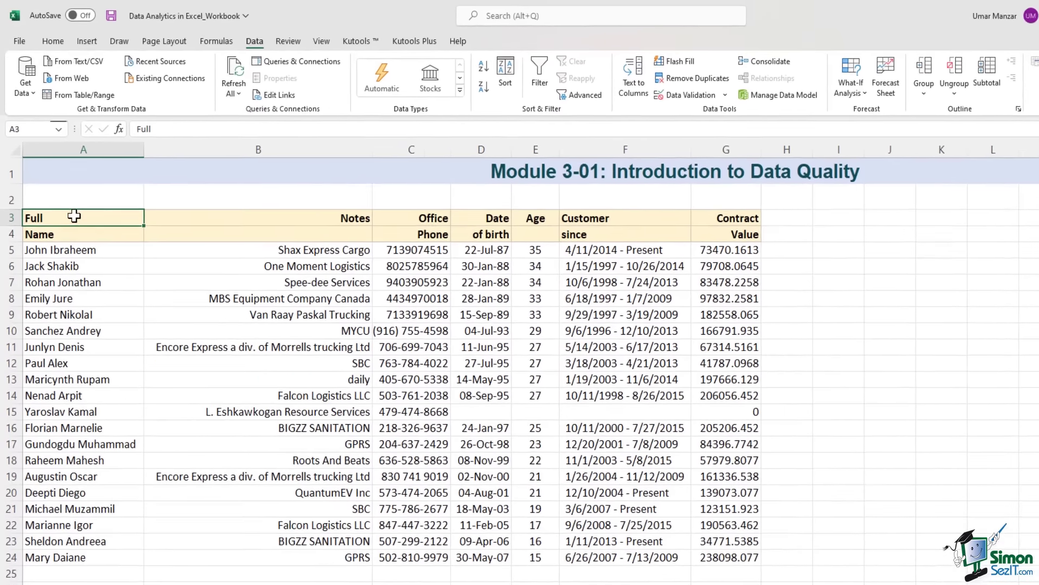
left_click(141, 112)
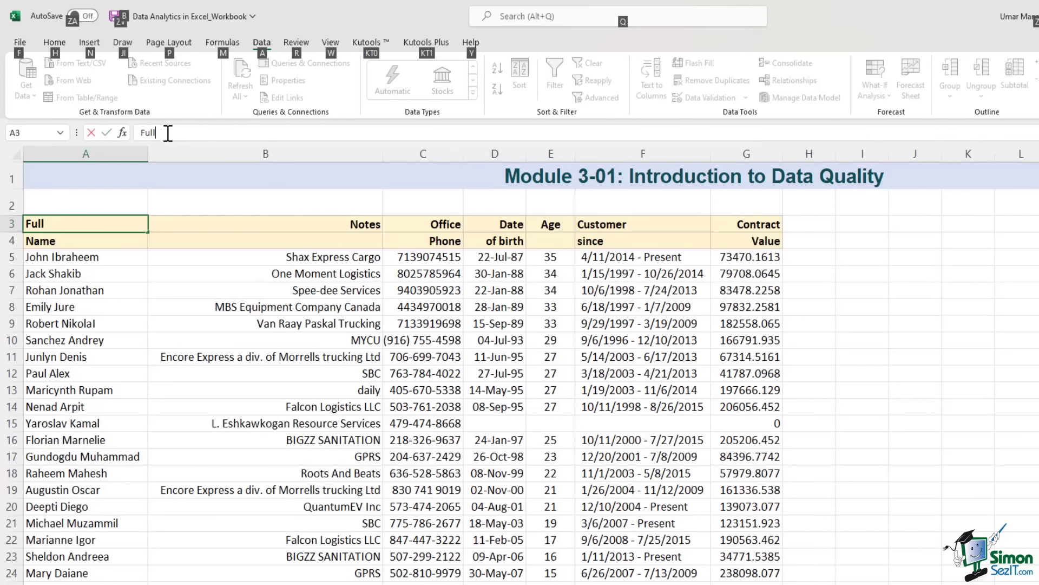
key("BackSpace")
key("BackSpace")
key("BackSpace")
key("BackSpace")
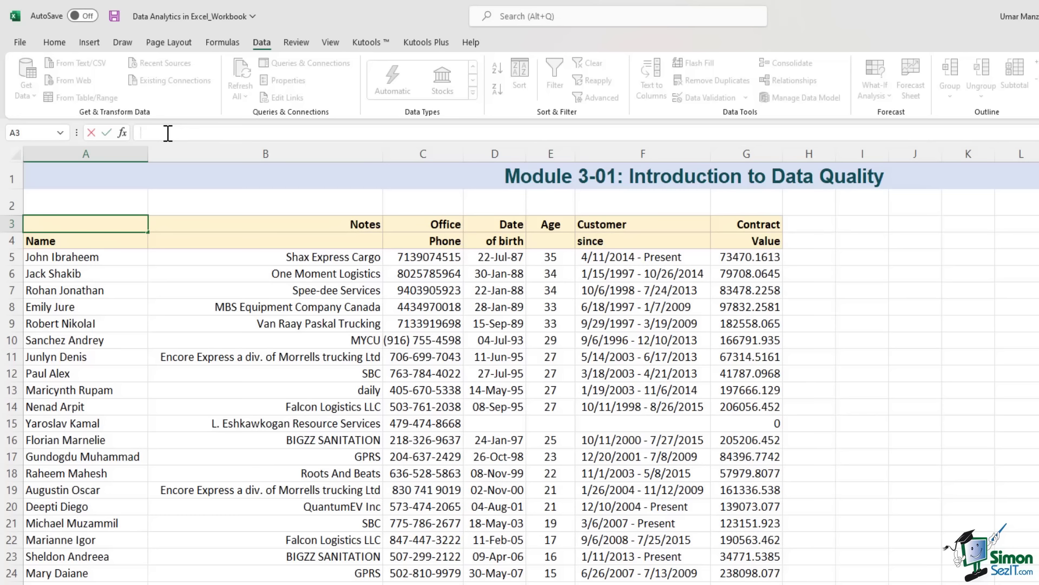
type("Name")
key("ctrl+Return")
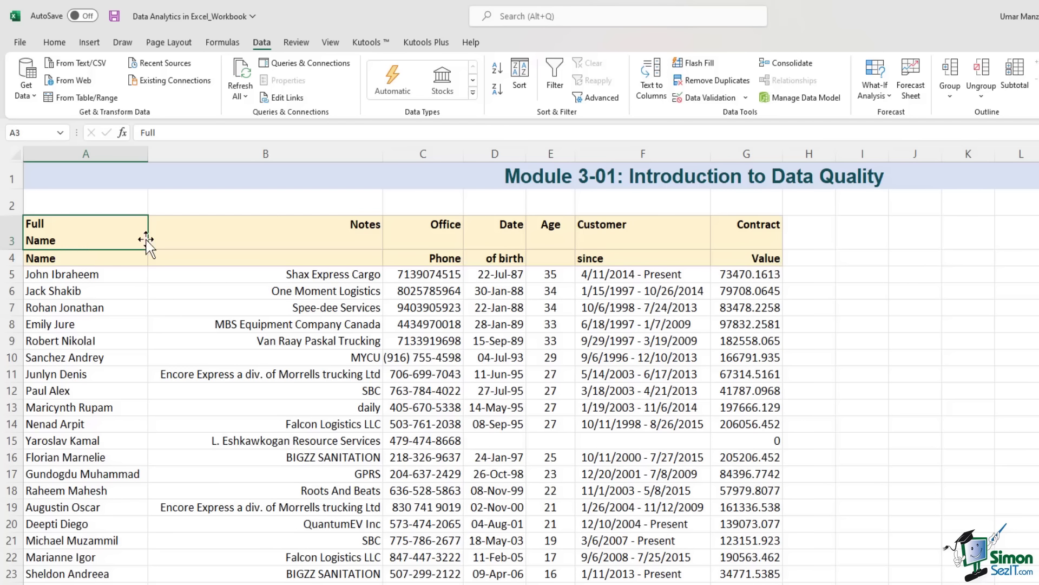
left_click_drag(146, 240, 144, 261)
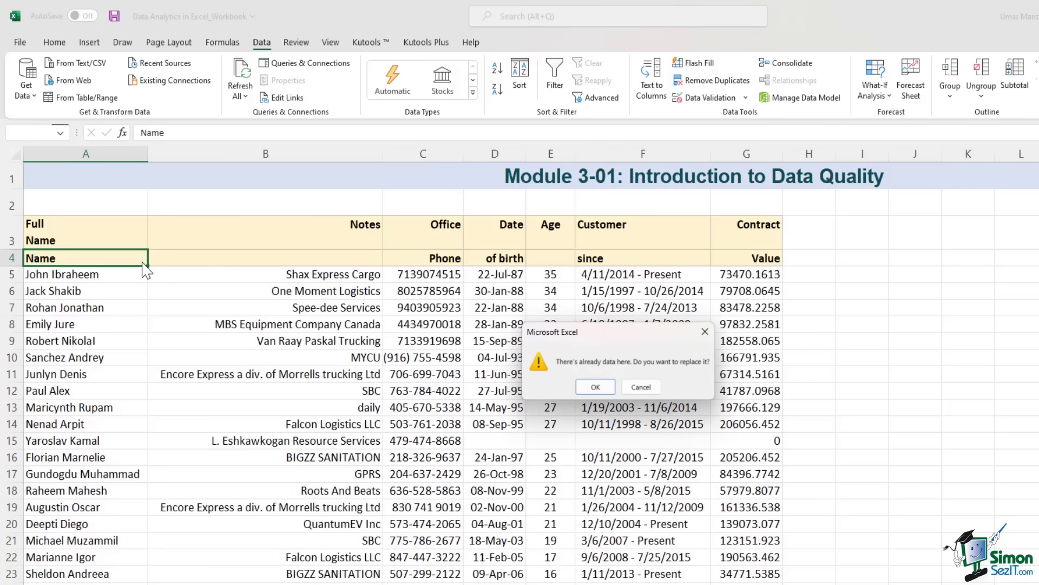
left_click(596, 392)
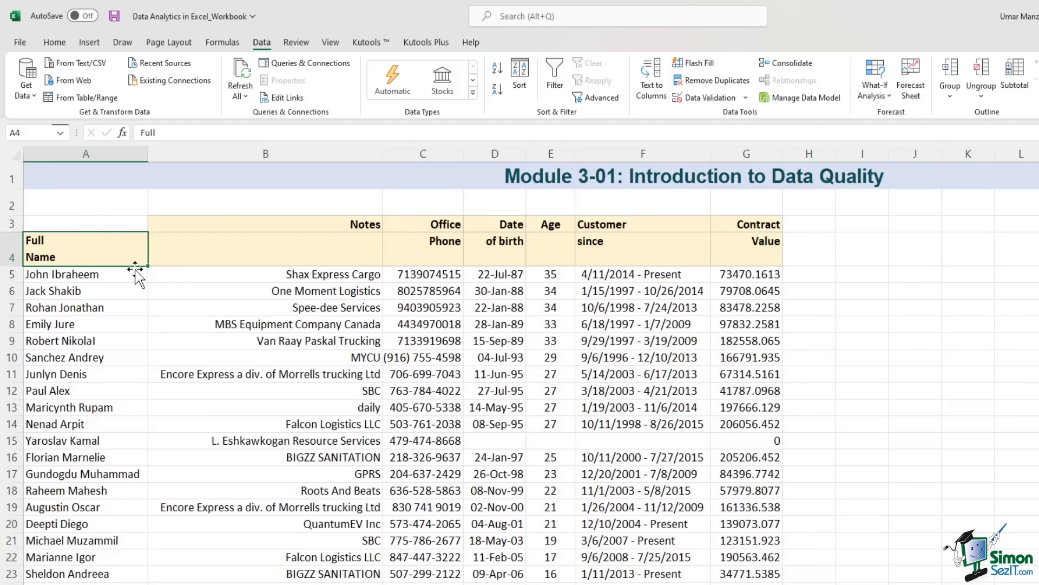
Enter the heading "Office Phone" on two lines within cell C3
left_click_drag(432, 224, 430, 234)
left_click(431, 227)
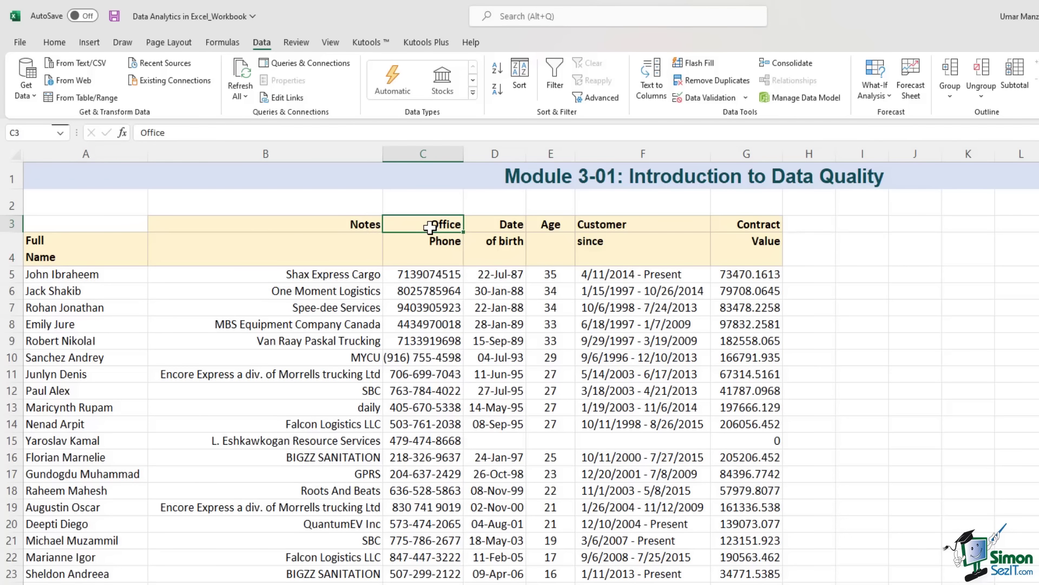
left_click(215, 132)
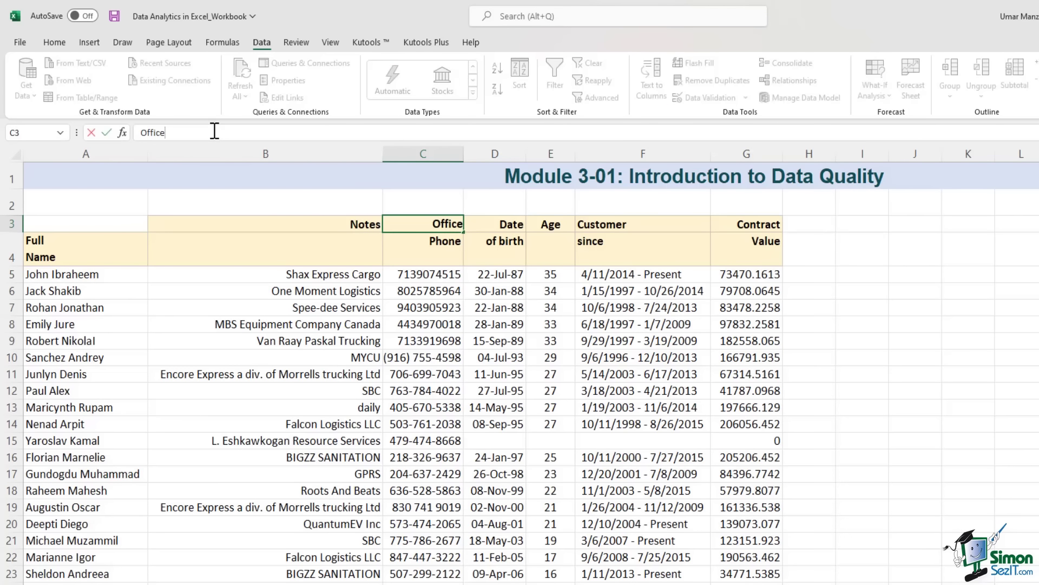
key("BackSpace")
key("BackSpace")
key("BackSpace")
key("BackSpace")
key("BackSpace")
key("BackSpace")
type("Office")
key("alt+Return")
type("Phone")
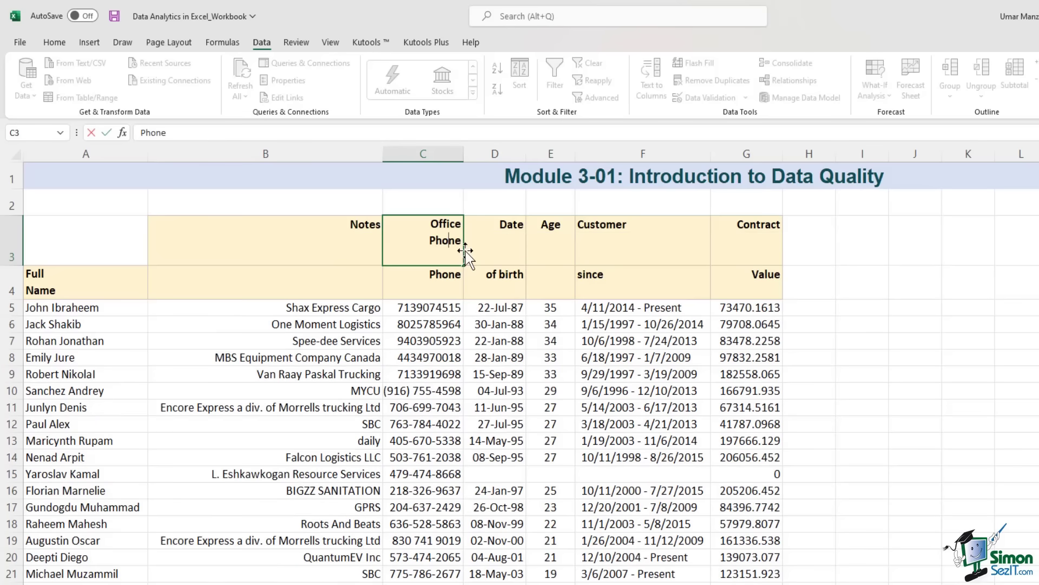
key("Tab")
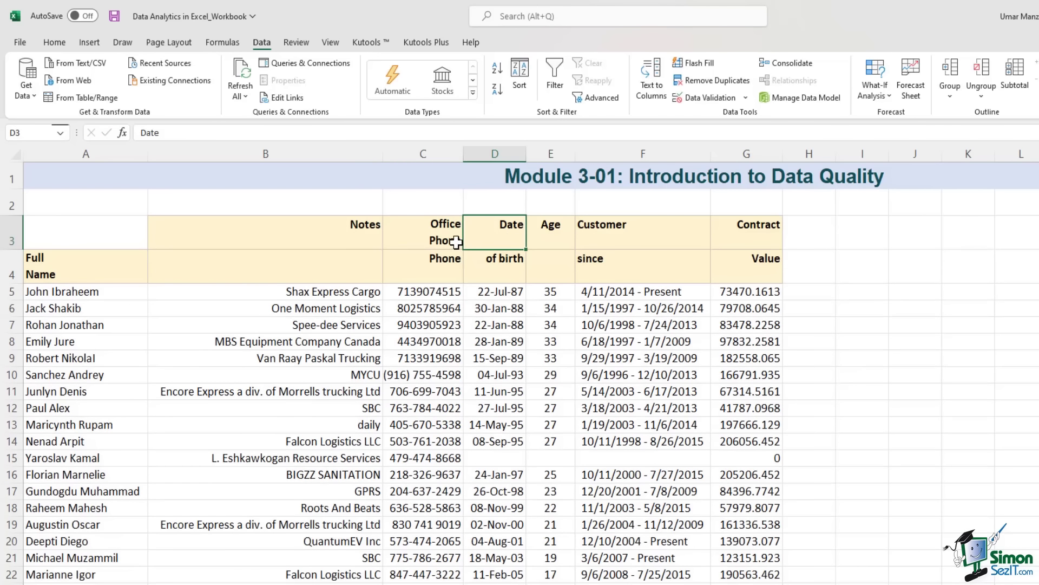
Move the combined Office Phone heading from C3 onto C4, replacing the existing content
left_click(460, 241)
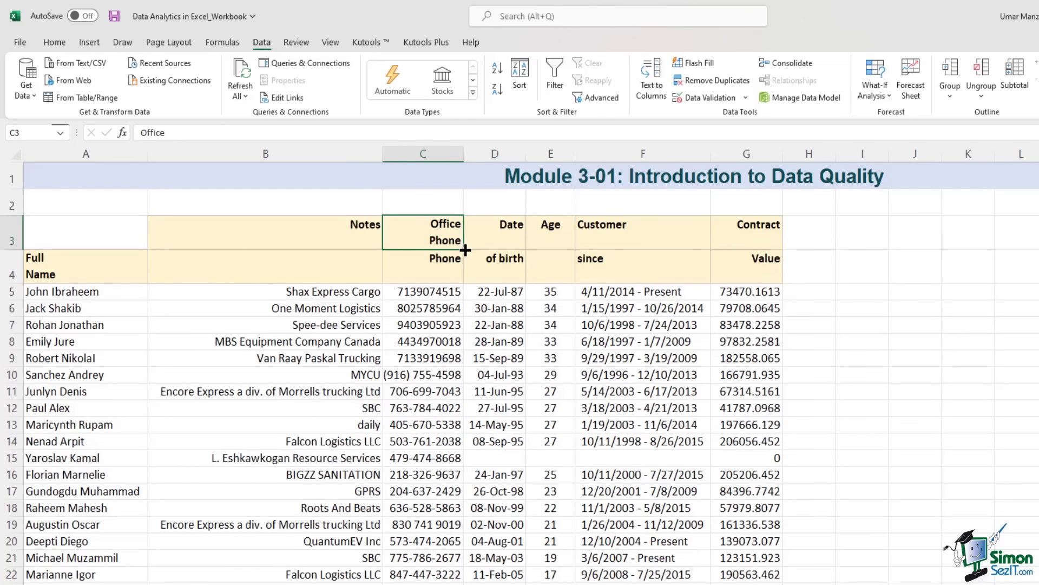
left_click_drag(466, 250, 459, 269)
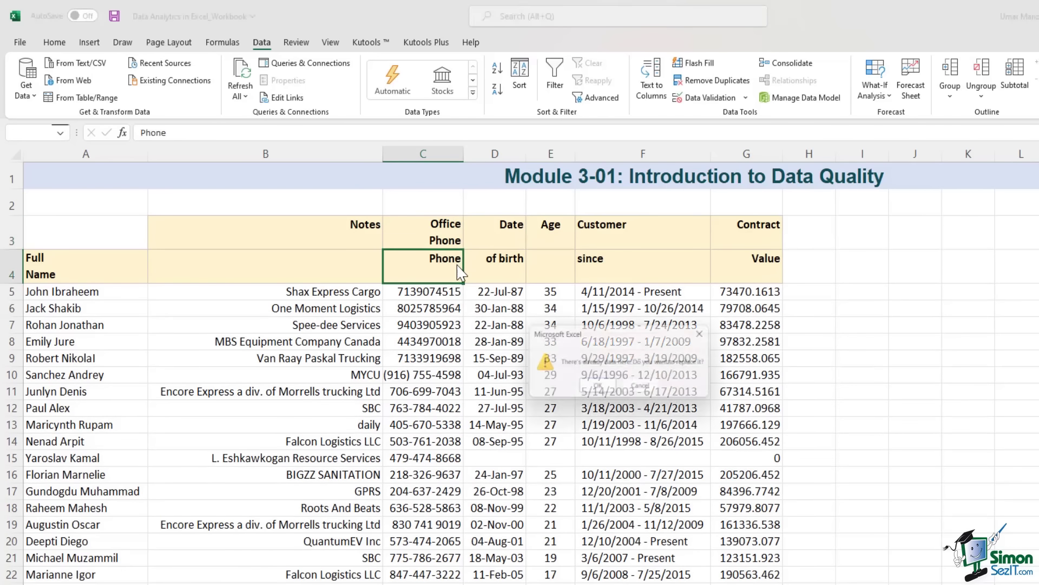
left_click(598, 386)
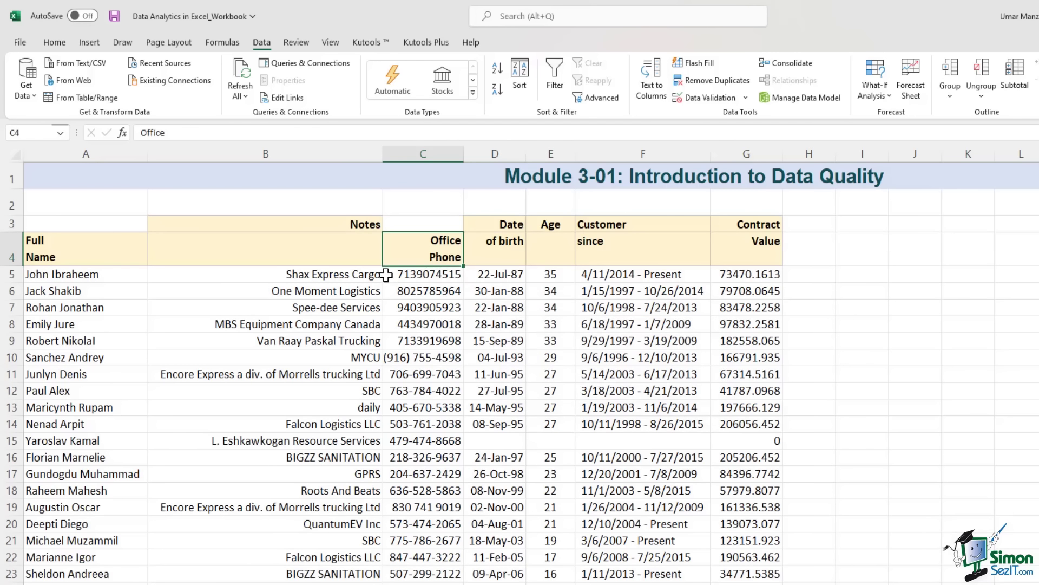
Enter the heading "Date of birth" in D3, with "of birth" on a second line
left_click(506, 230)
left_click(191, 132)
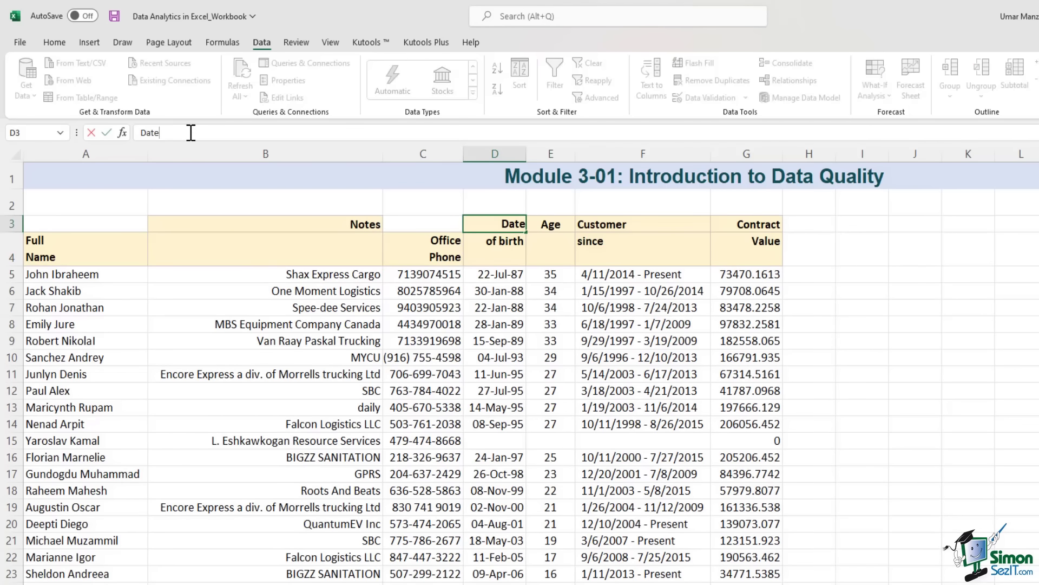
key("BackSpace")
key("BackSpace")
key("BackSpace")
key("BackSpace")
type("of birth")
key("Return")
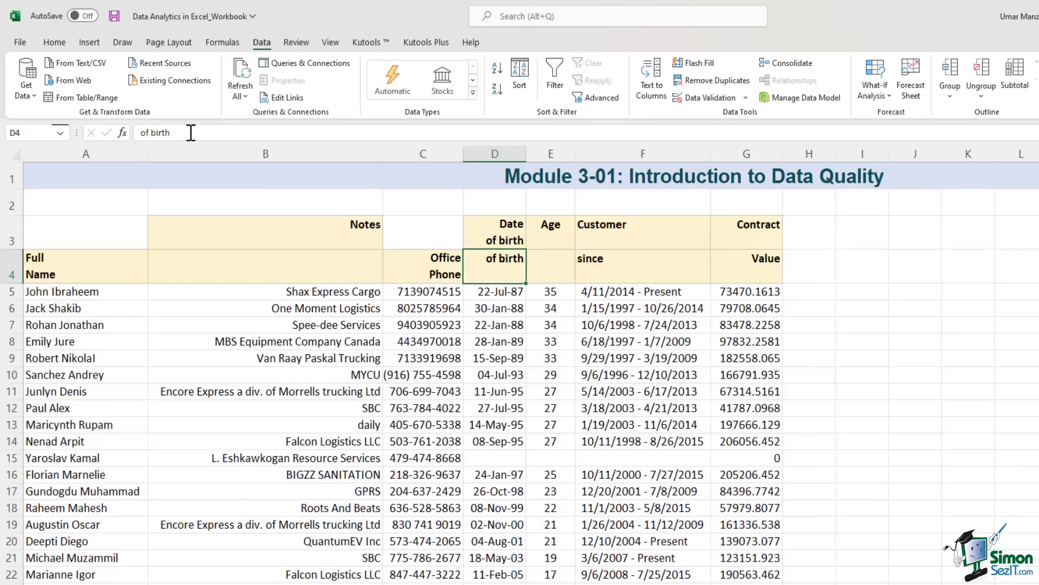
Move the combined Date of birth heading from D3 onto D4, replacing the existing content
left_click(500, 232)
left_click_drag(509, 250, 512, 265)
left_click(593, 388)
left_click(601, 358)
Combine the headings "Customer since" and "Contract value" on two lines each in F4 and G4, emptying F3 and G3
left_click(655, 227)
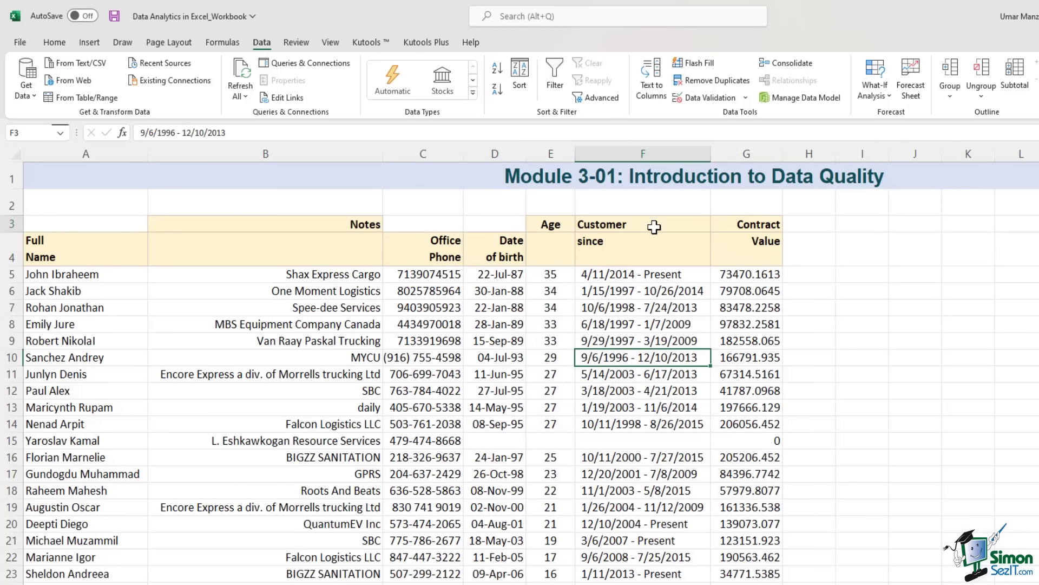
left_click(637, 245)
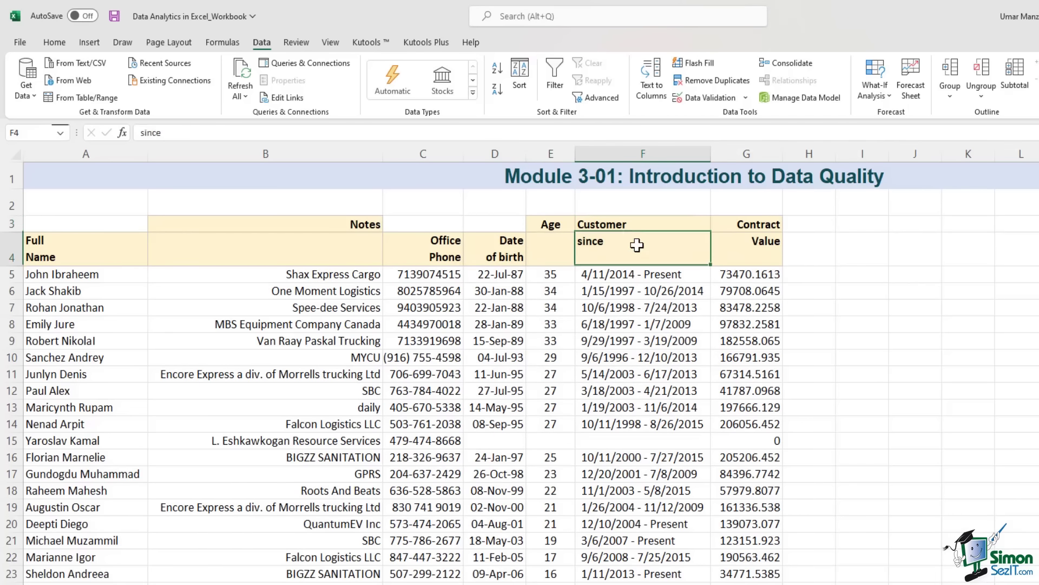
key("Up")
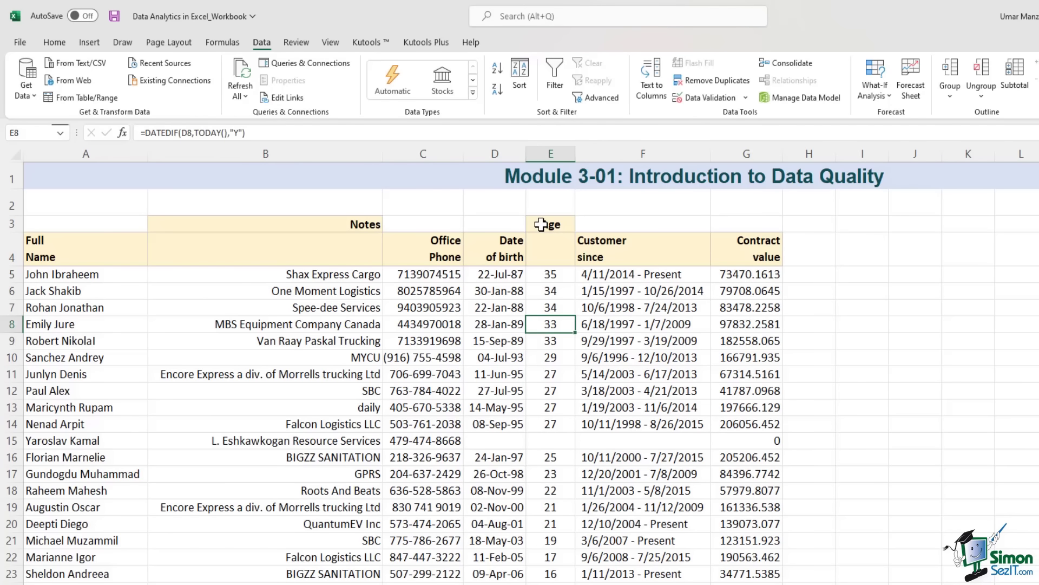
Move the Age and Notes headings from row 3 onto row 4 in their own columns, and delete the emptied row 3
left_click(541, 223)
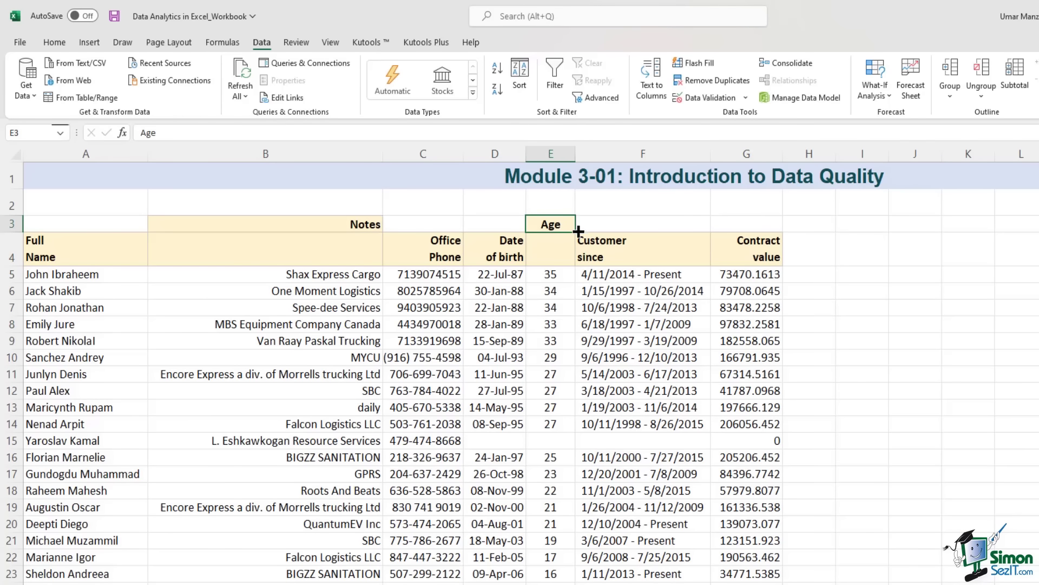
left_click_drag(578, 232, 575, 254)
left_click(377, 230)
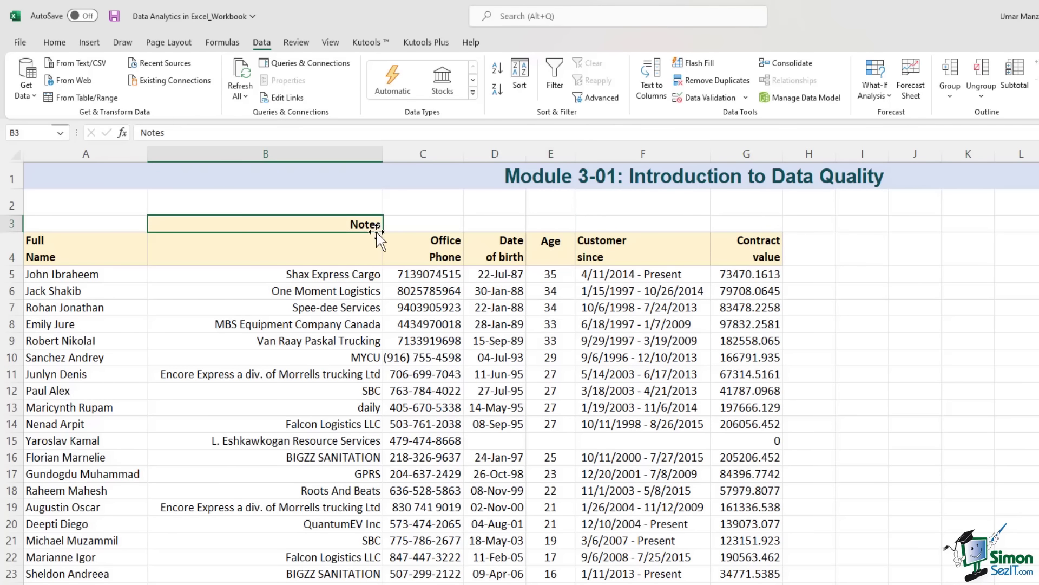
left_click_drag(377, 231, 373, 259)
left_click(10, 223)
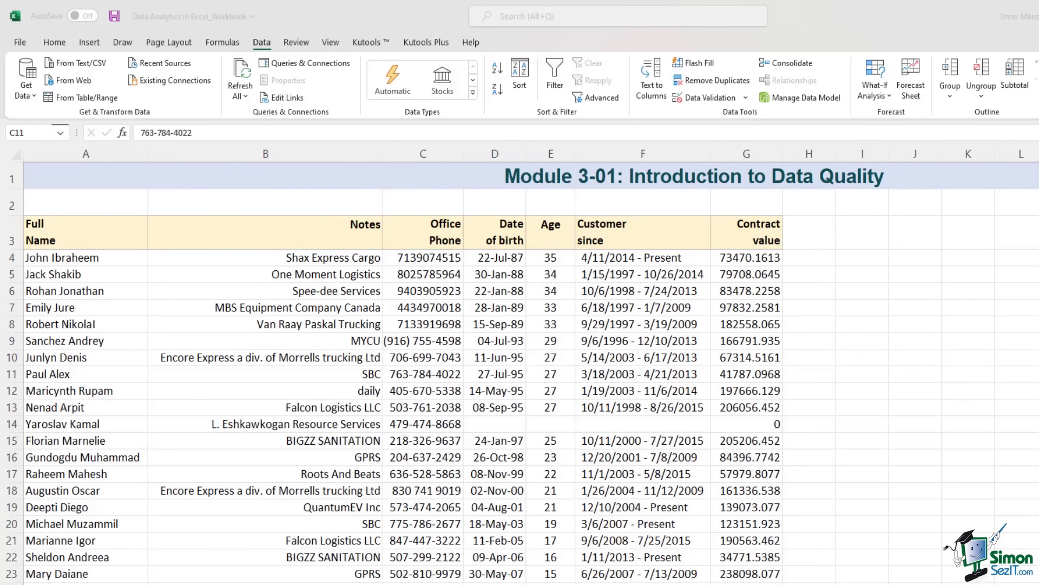
Insert a blank column between the Full Name and Notes columns
left_click(82, 233)
key("ctrl+shift+Down")
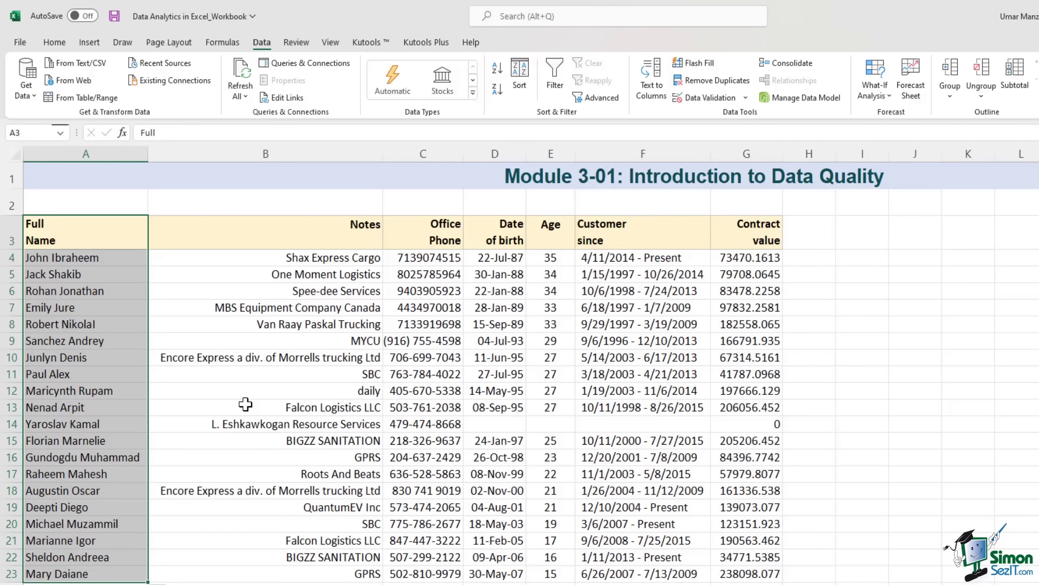
left_click(218, 305)
left_click(250, 154)
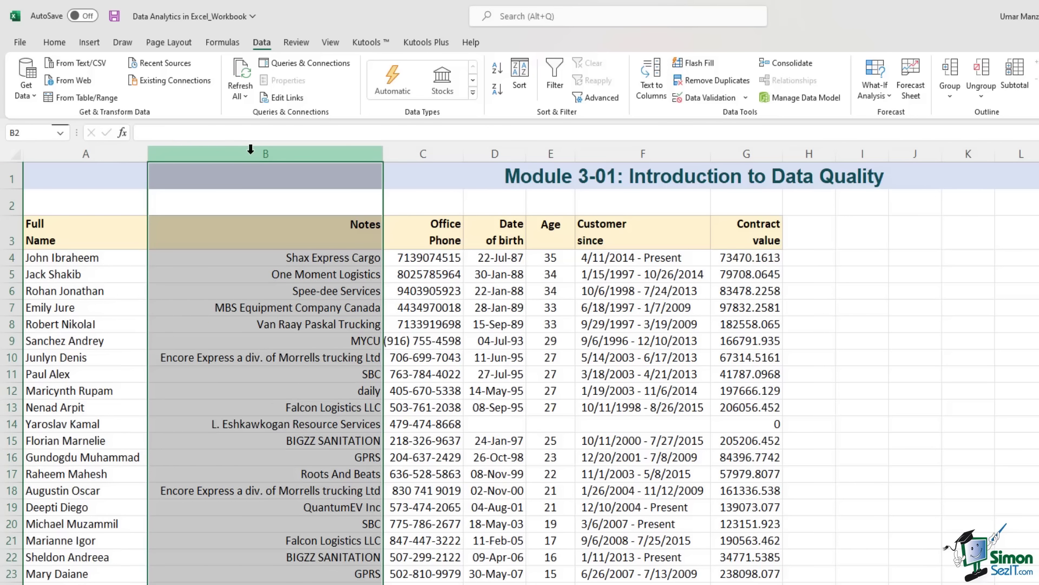
right_click(250, 154)
left_click(229, 146)
right_click(229, 146)
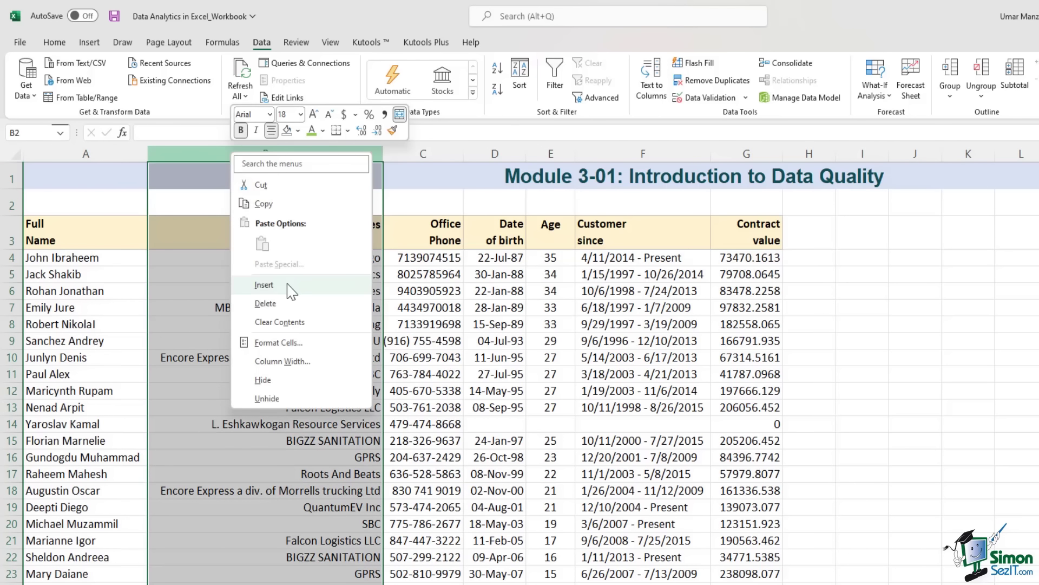
left_click(264, 285)
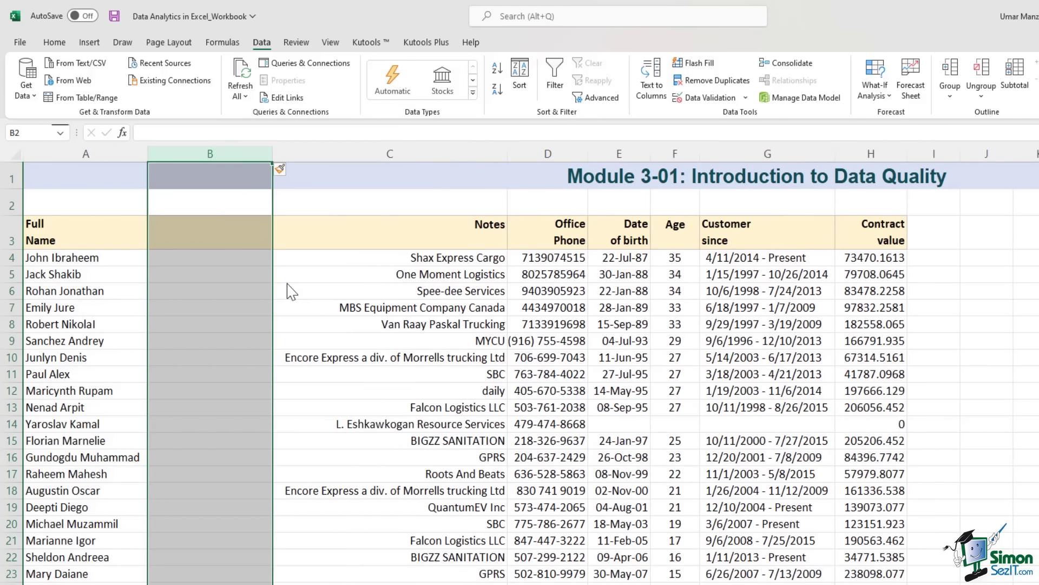
Enter the heading "Full Name" in B3, with "Name" on a second line
left_click(230, 237)
double_click(230, 238)
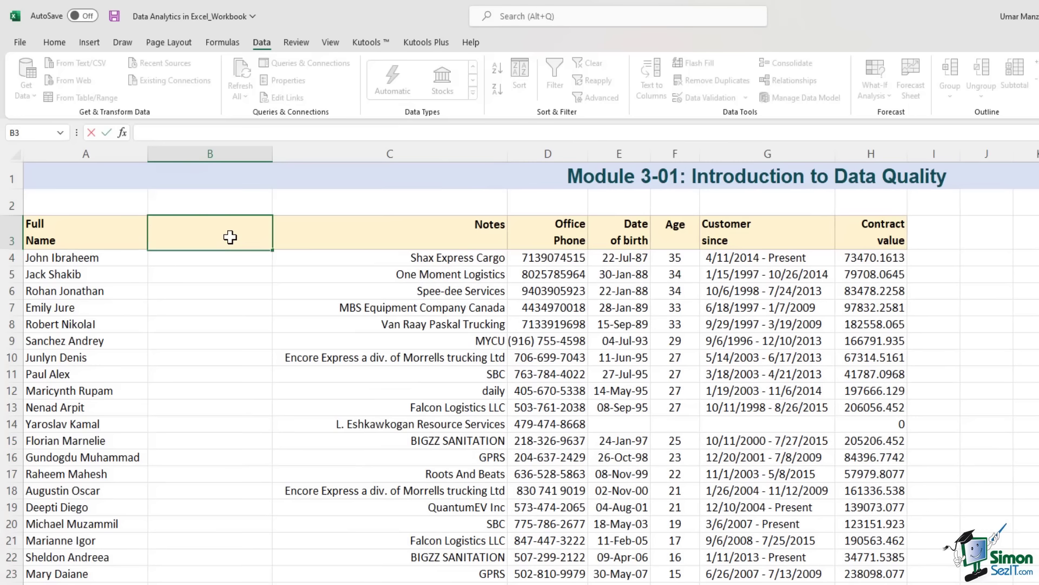
type("Full")
key("alt+Return")
type("Name")
key("Return")
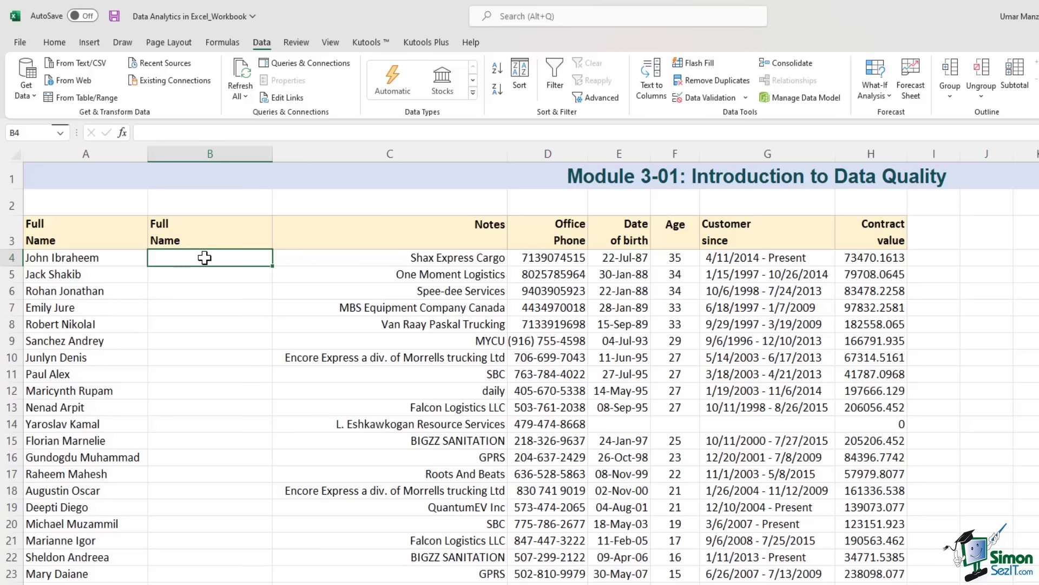
Enter the first customer's name in B4 as last name, comma, first name without a space, and Flash Fill the pattern down column B
left_click_drag(186, 258, 178, 573)
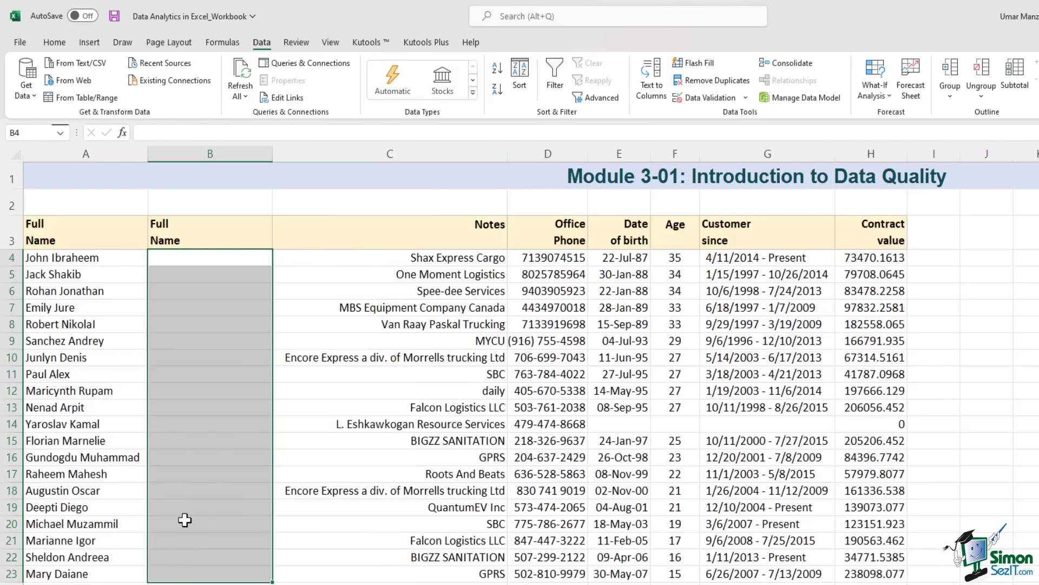
left_click(189, 258)
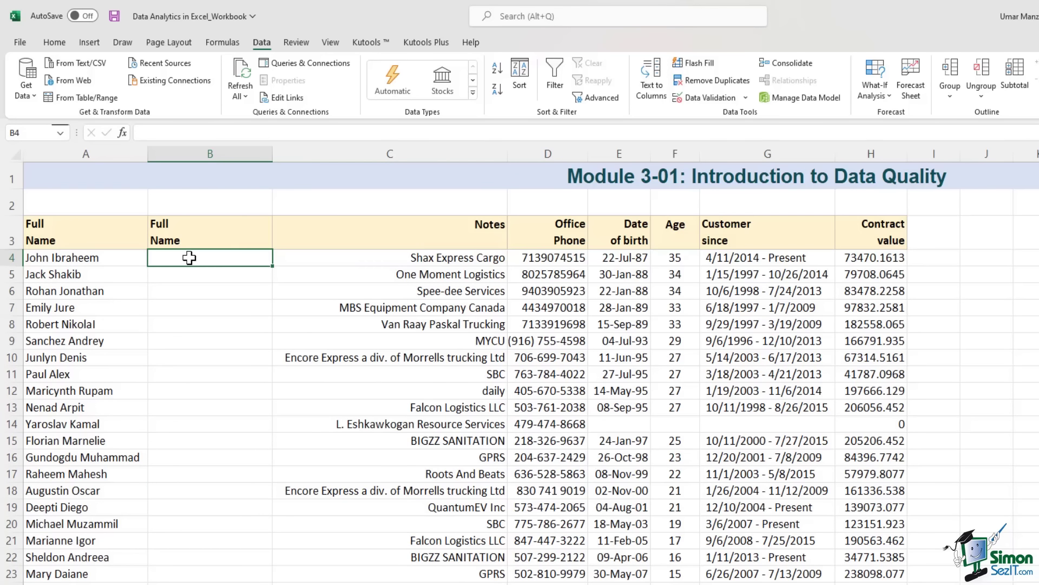
type("Ibrah")
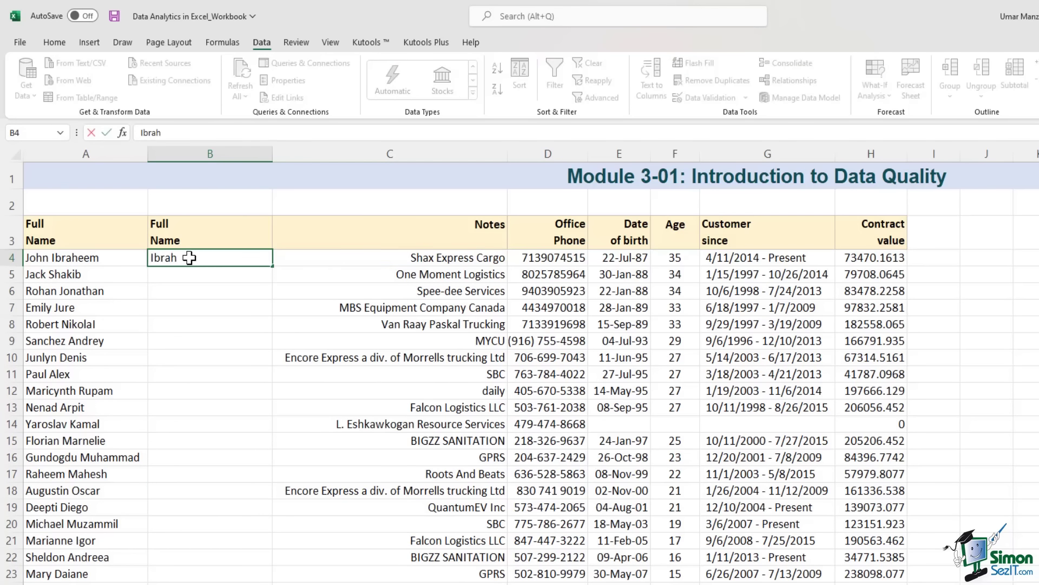
type("eem,John")
key("ctrl+Return")
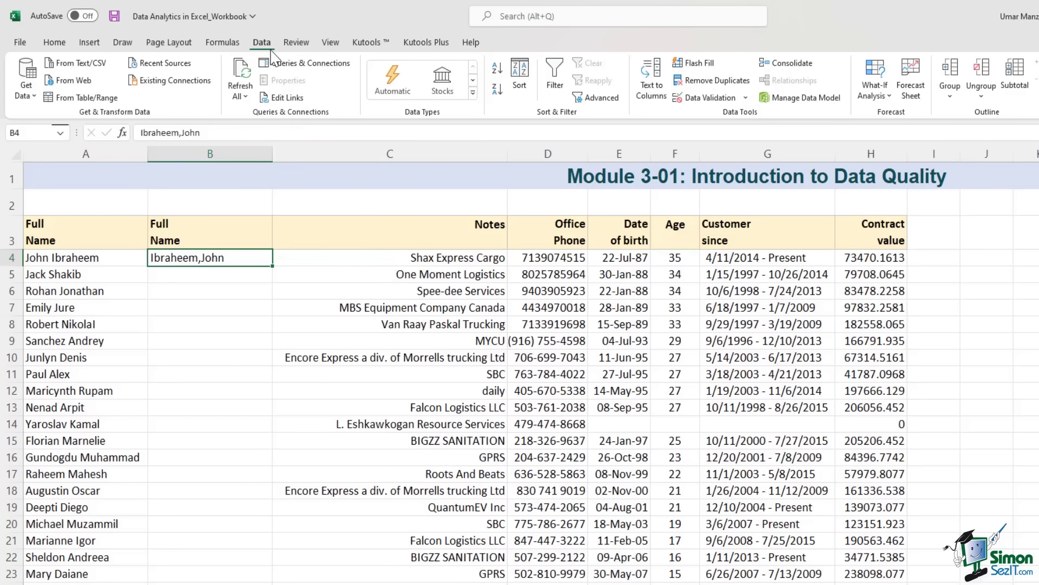
left_click(697, 70)
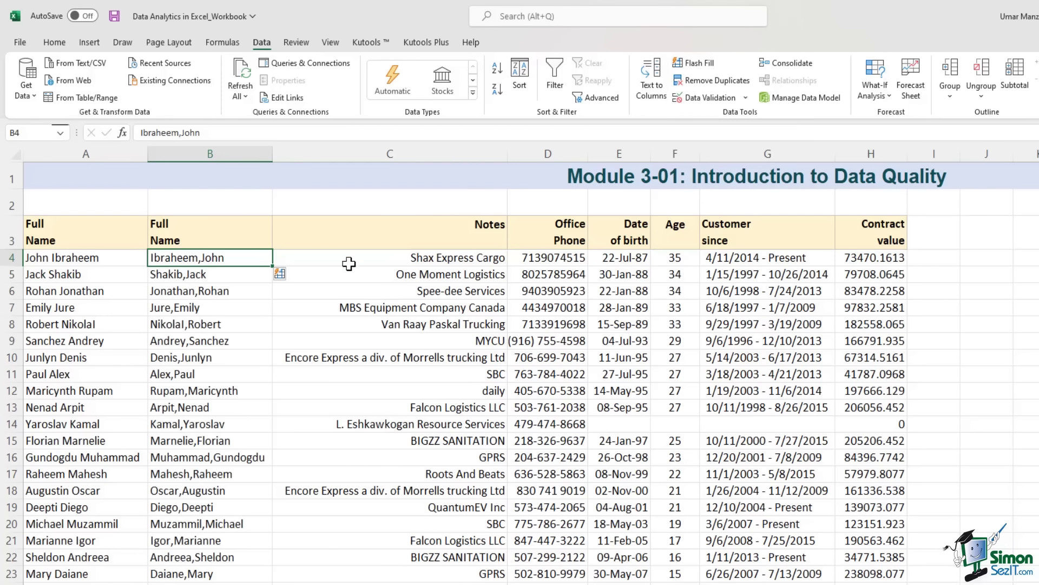
left_click(228, 277)
left_click(236, 257)
left_click_drag(214, 278, 192, 575)
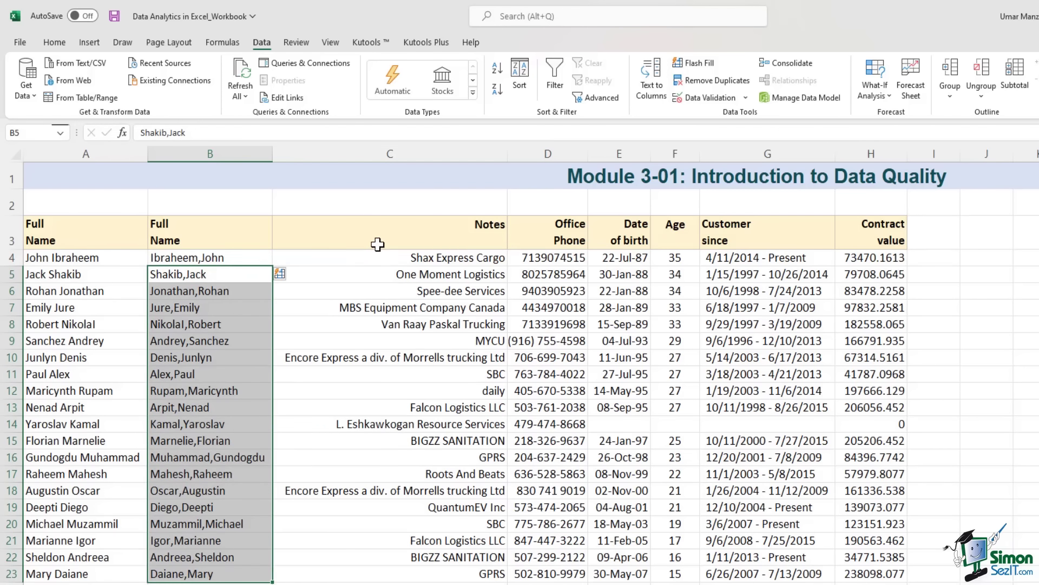
left_click(372, 338)
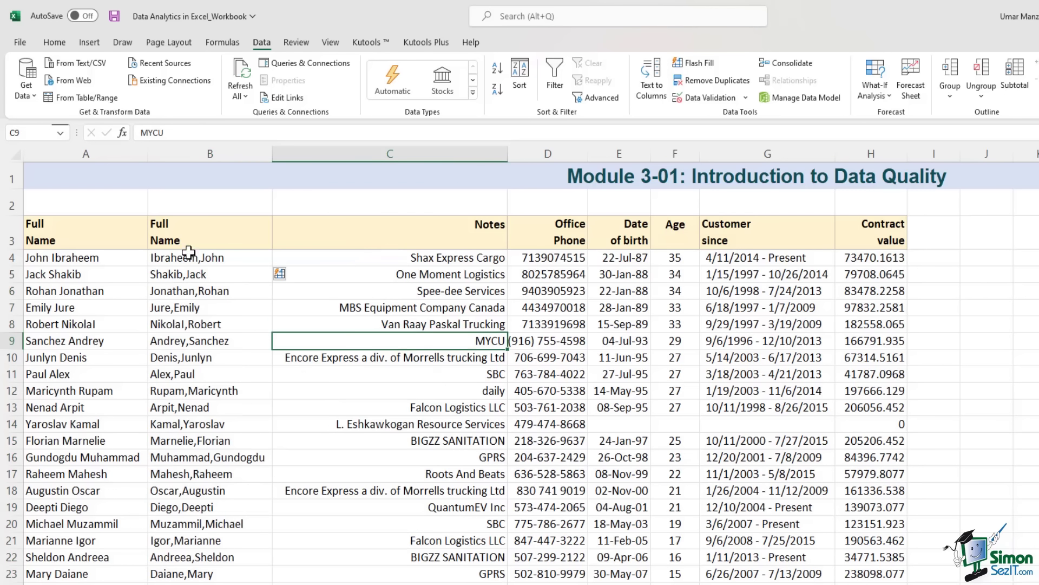
Delete the original Full Name column A with the first-name-first entries
left_click(100, 151)
right_click(98, 152)
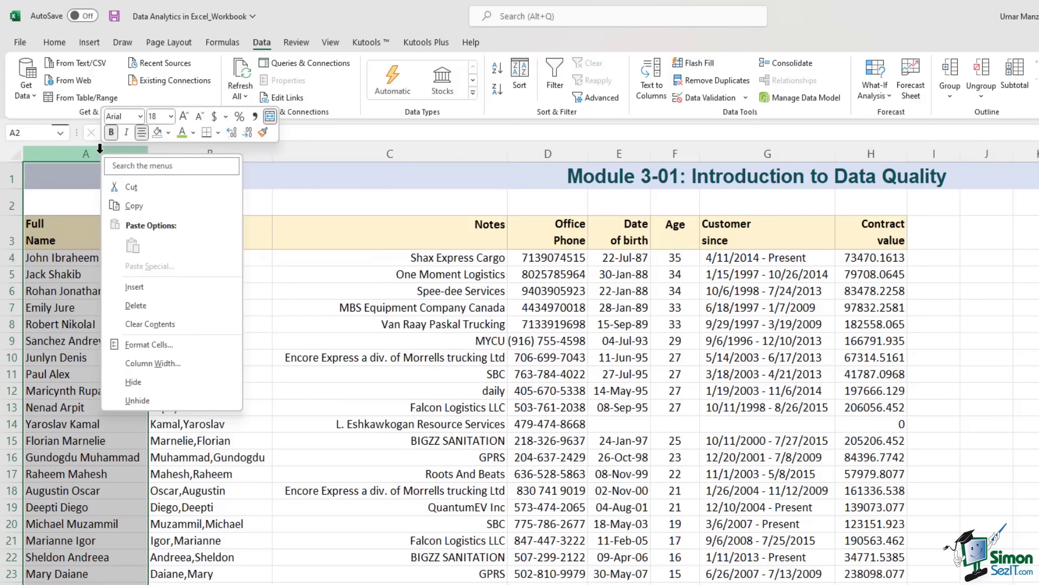
left_click(158, 305)
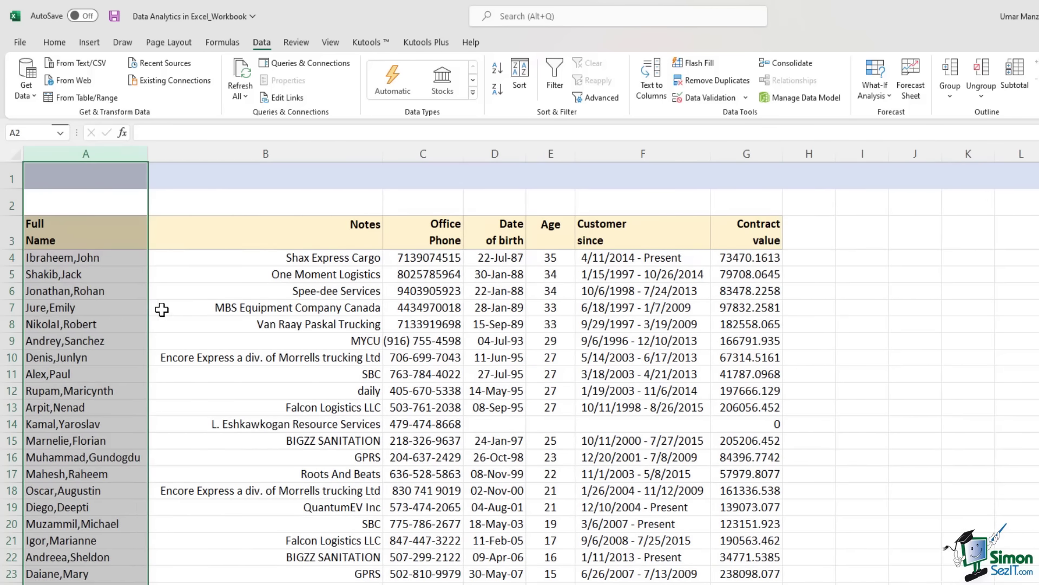
left_click(135, 324)
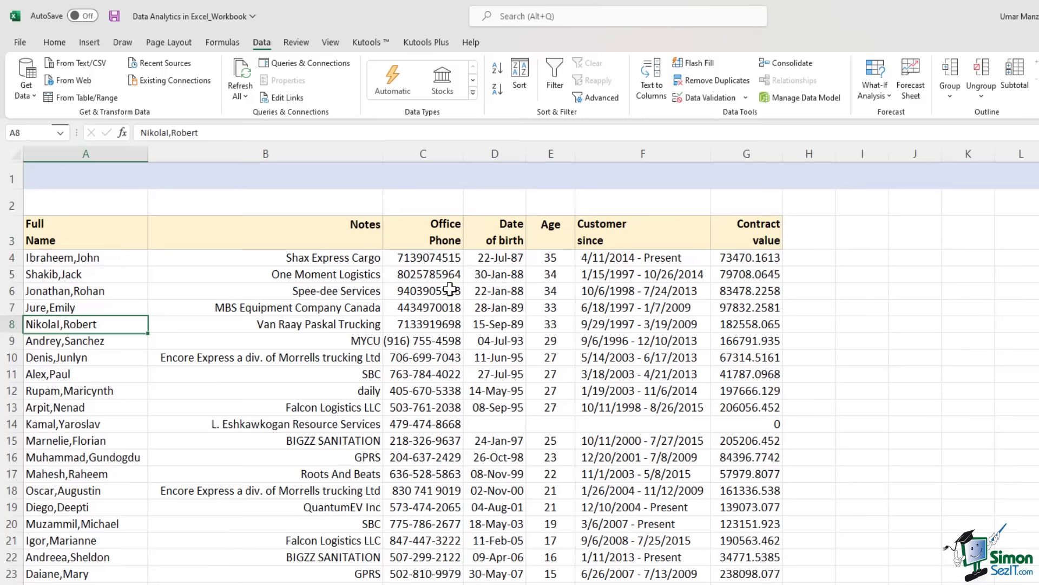
Examine the formats of the phone numbers in the Office Phone column from C4 down
left_click(440, 253)
left_click_drag(441, 252, 422, 578)
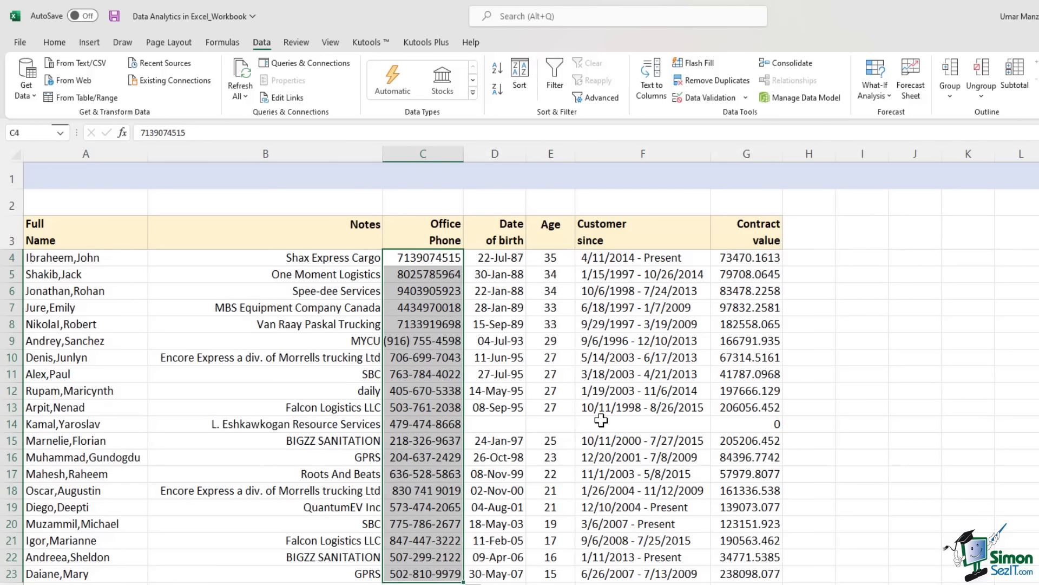
left_click(396, 346)
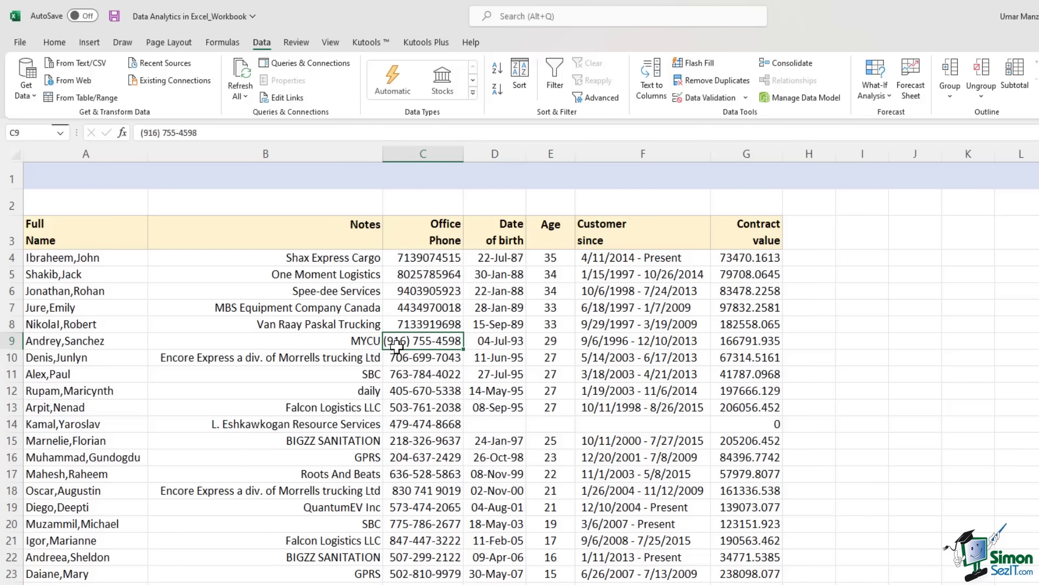
left_click(421, 373)
left_click(416, 407)
left_click(415, 424)
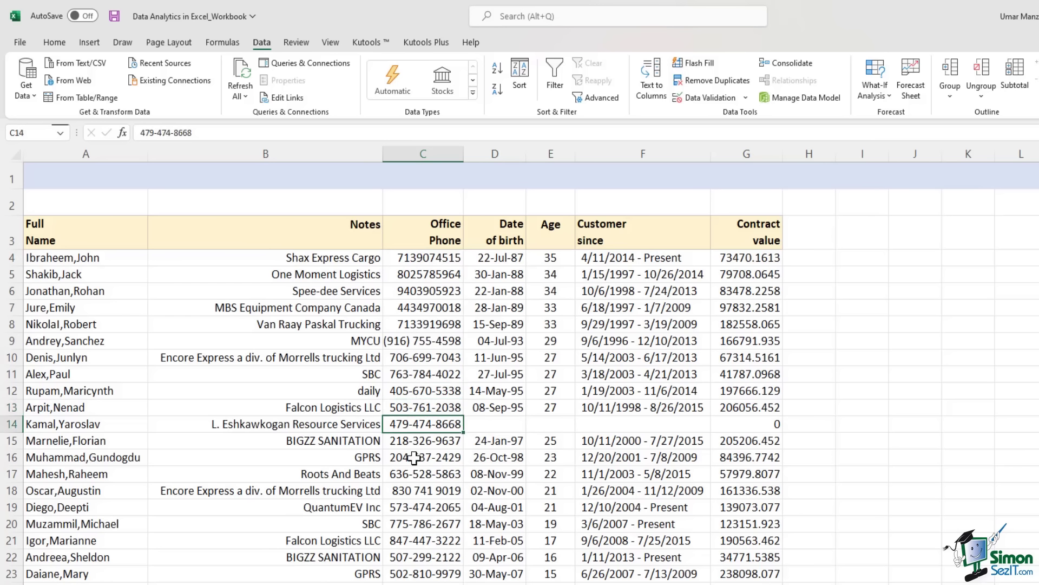
Format the Office Phone values in C4:C23 with the Special category's Phone Number type
left_click(422, 507)
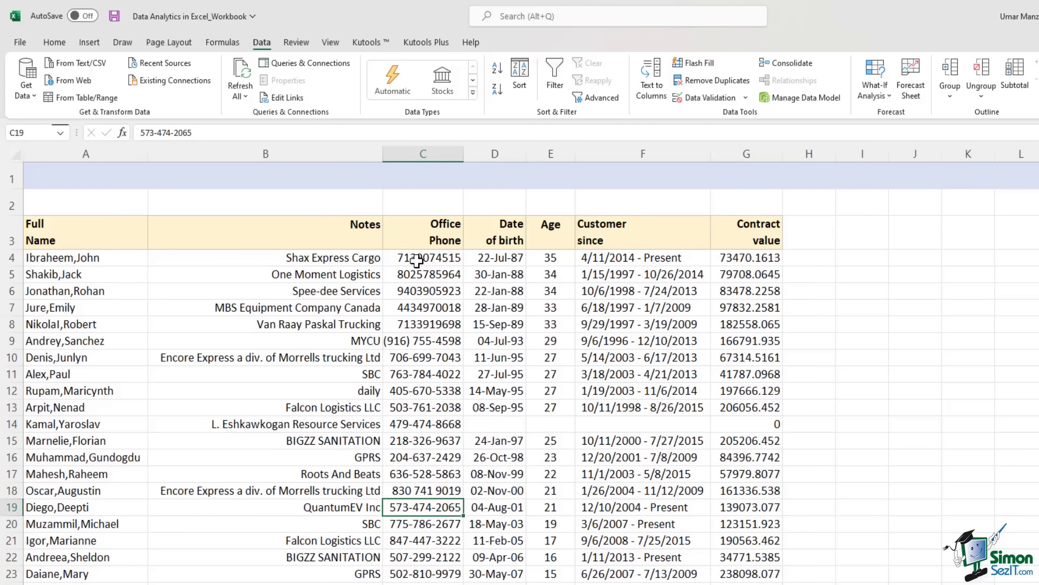
left_click_drag(417, 260, 414, 317)
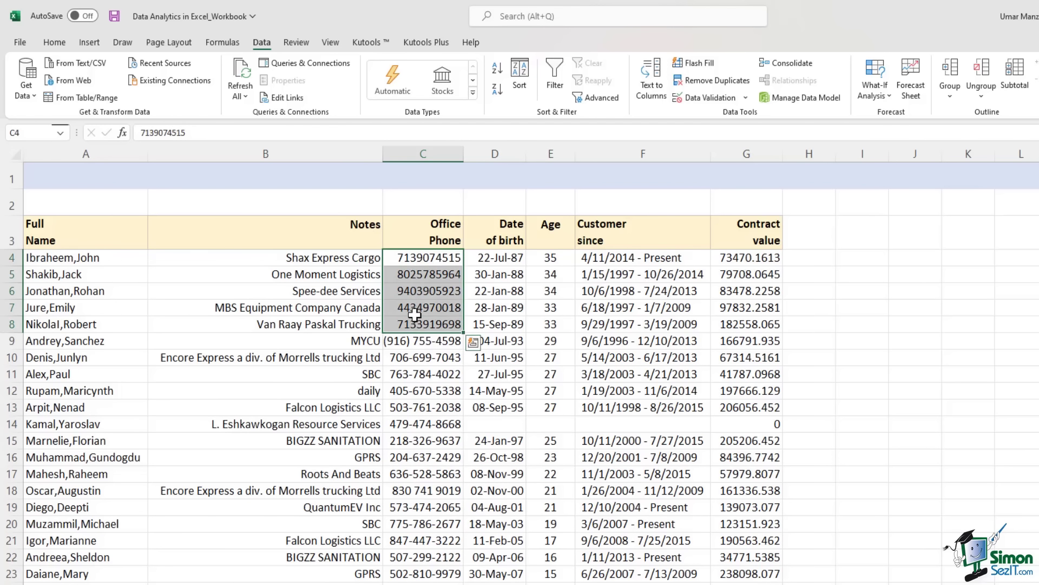
left_click_drag(415, 258, 415, 574)
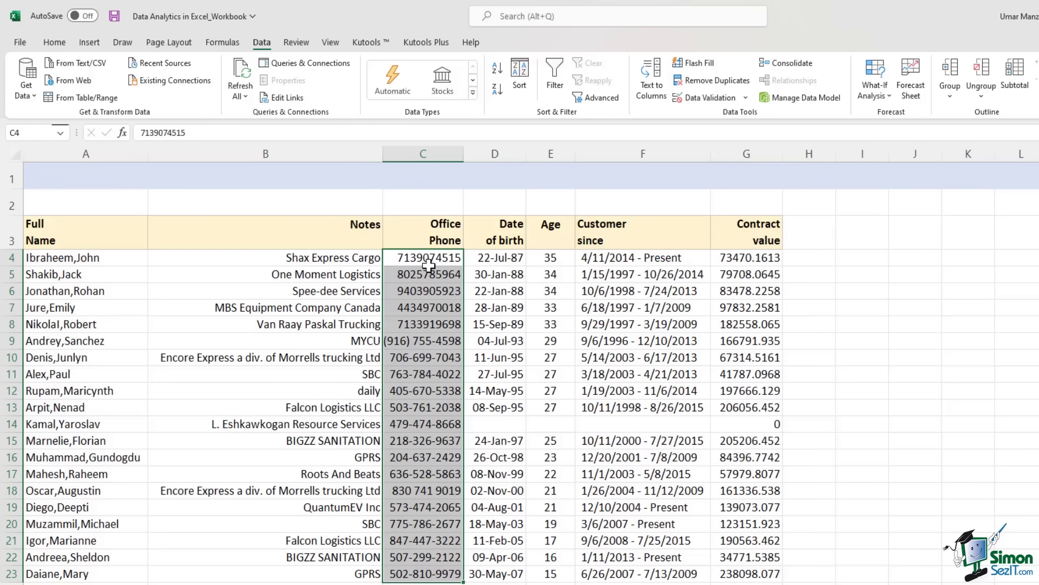
left_click(61, 51)
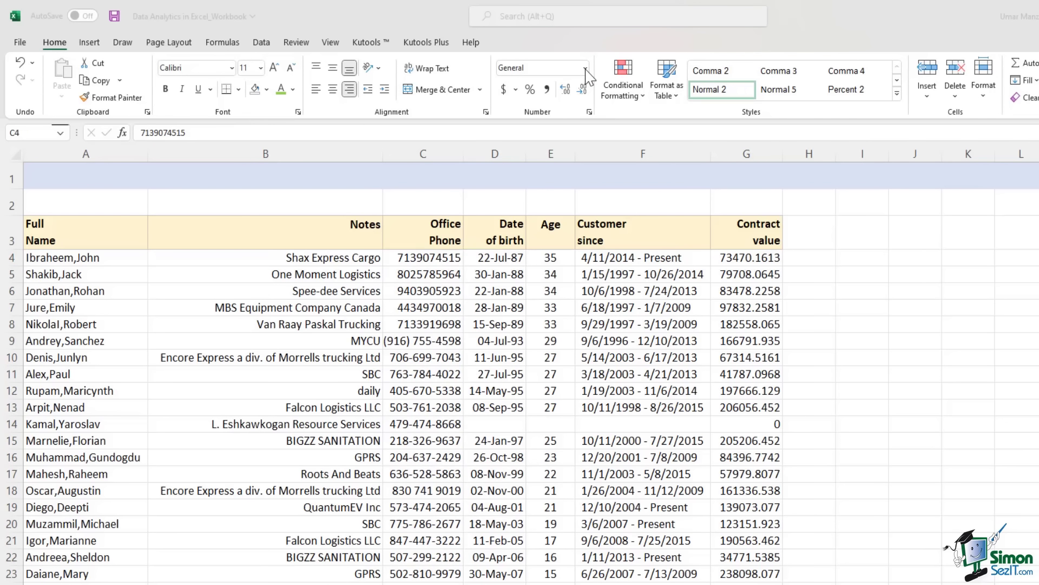
left_click(586, 69)
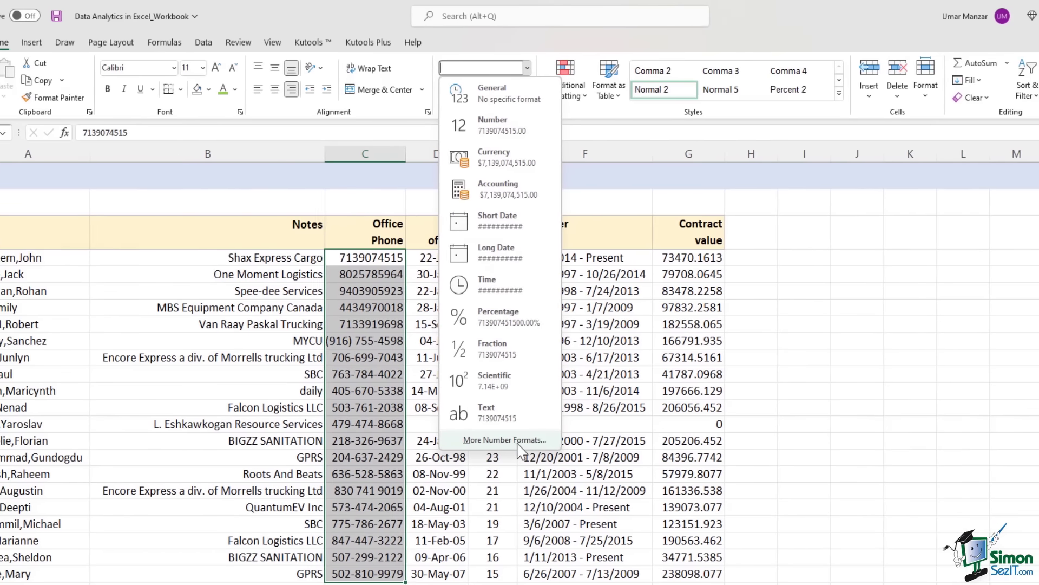
left_click(504, 440)
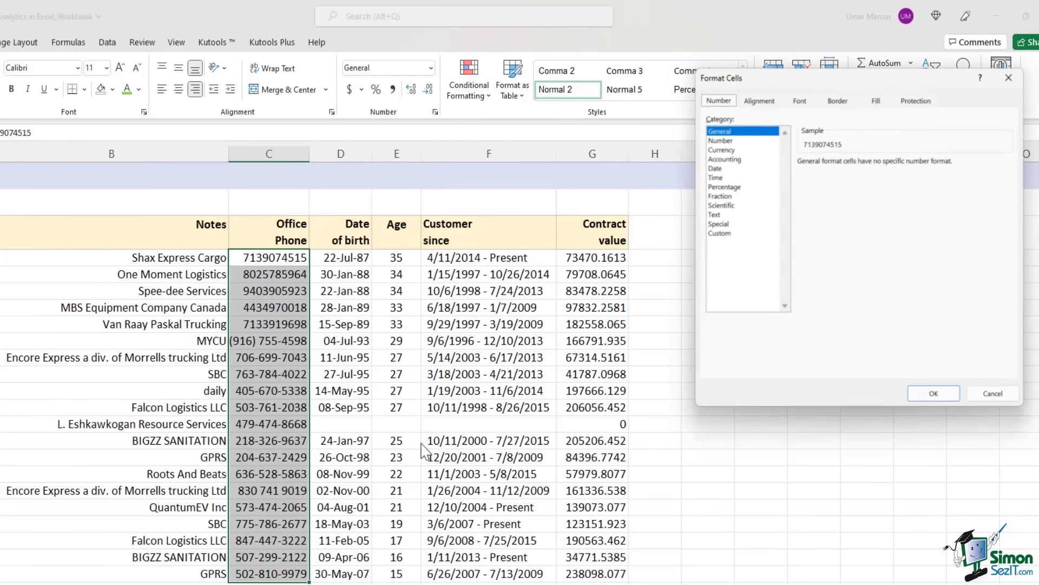
left_click(732, 224)
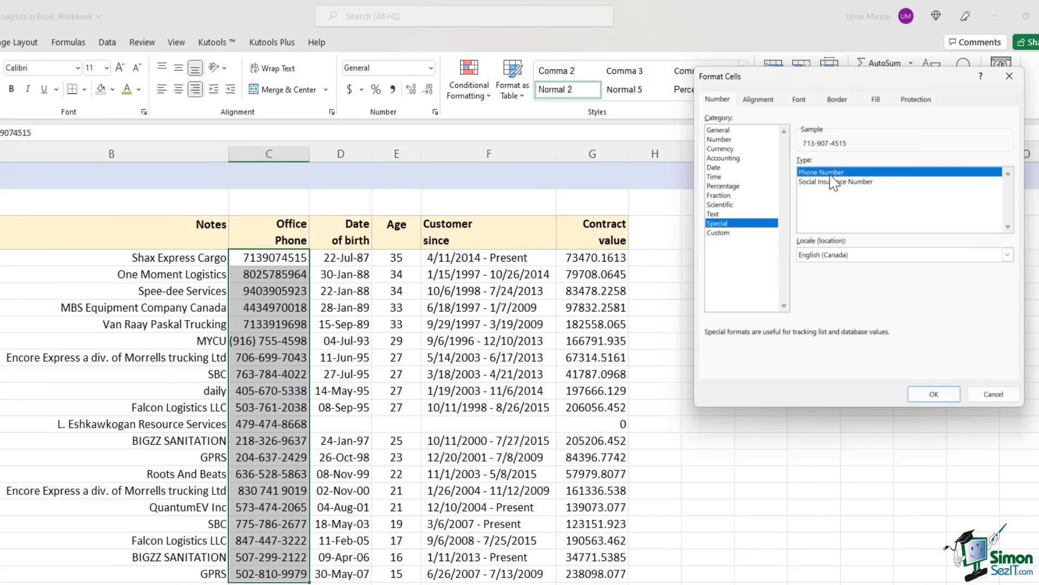
left_click(934, 394)
left_click(282, 259)
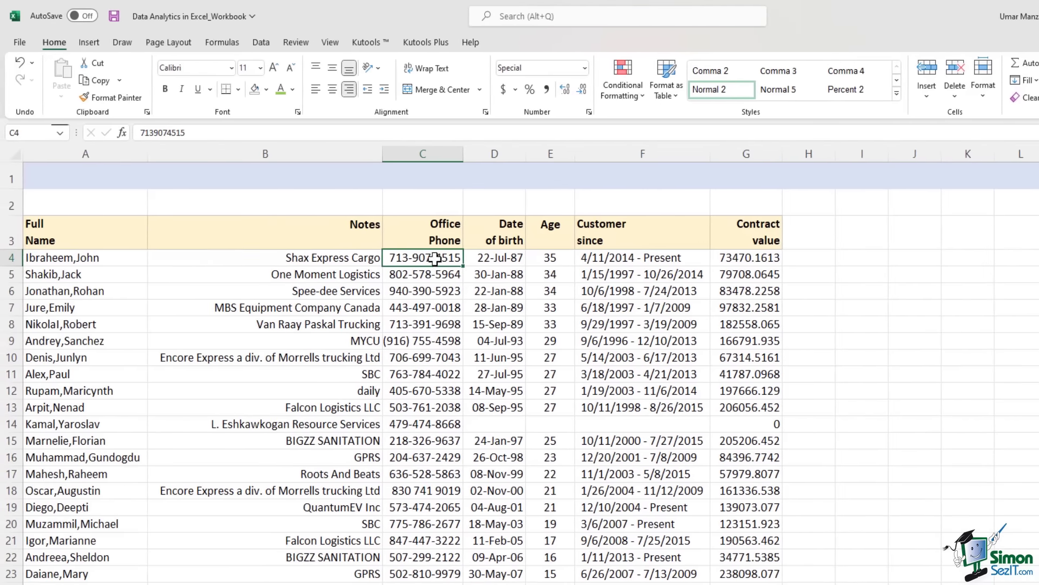
Rewrite the inconsistent office phone numbers in C9 and C18 with hyphens between the digit groups to match the column
left_click_drag(436, 258, 413, 575)
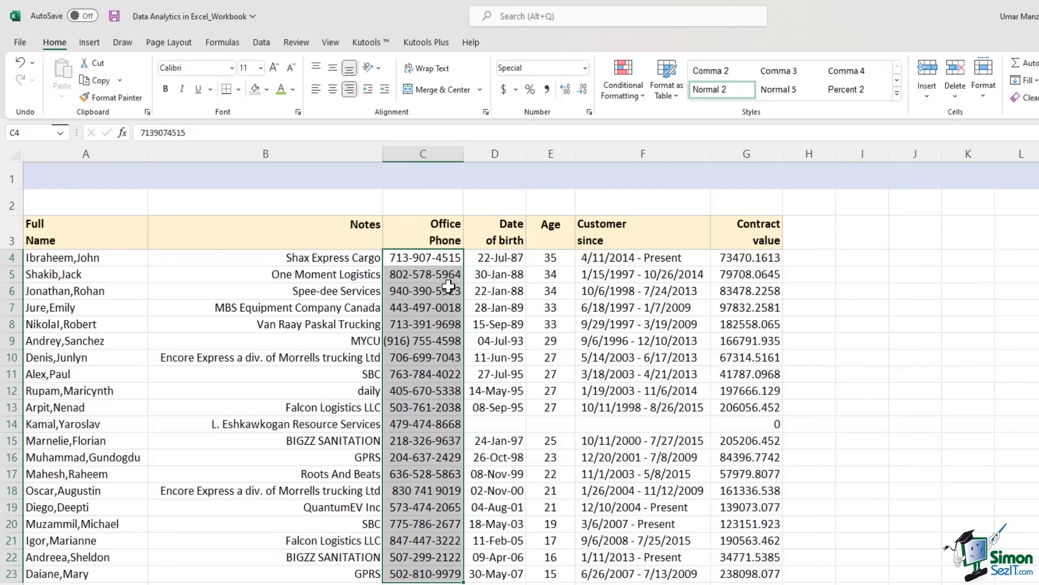
left_click(435, 341)
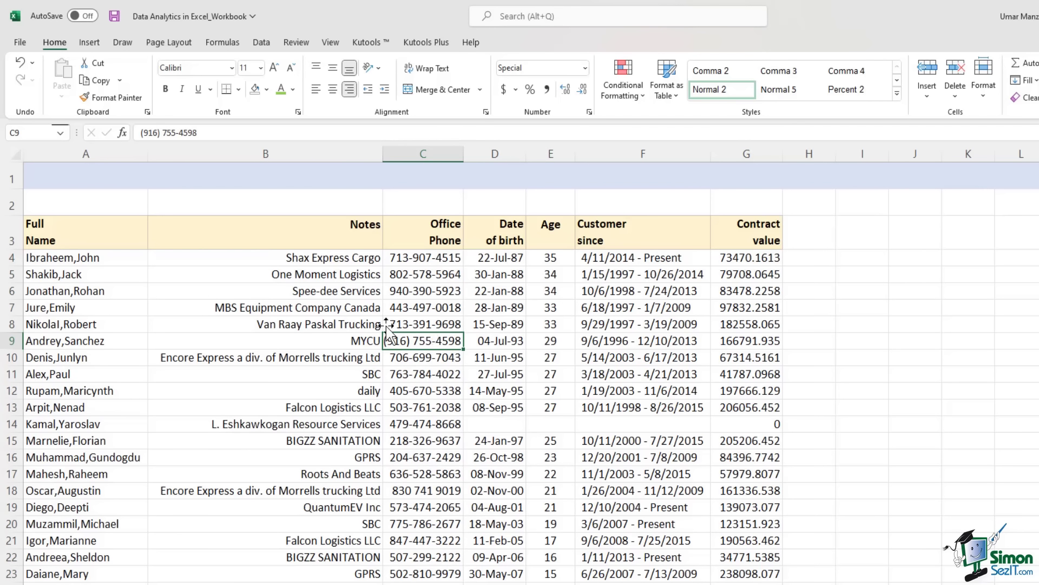
left_click(162, 132)
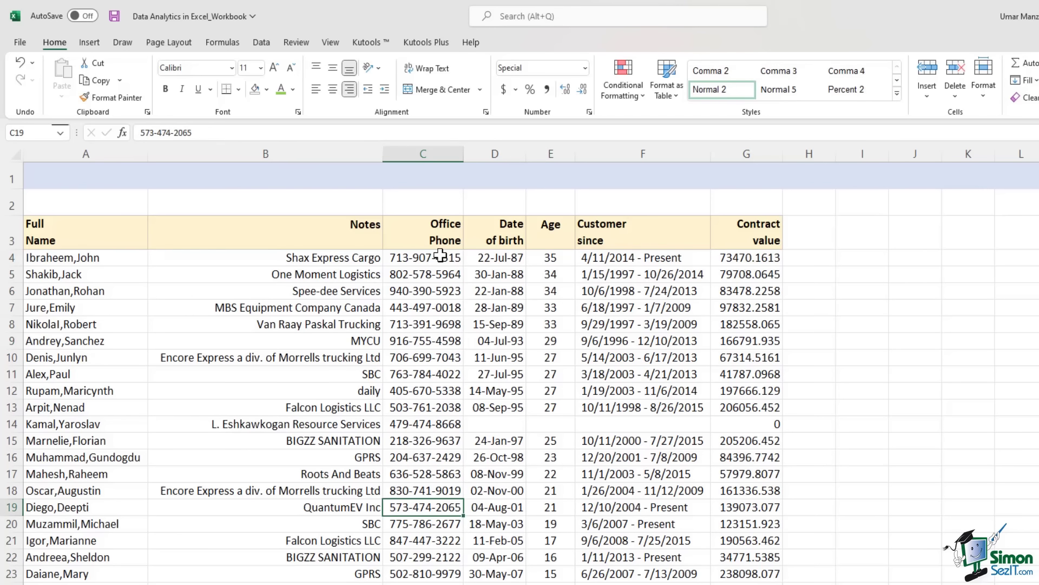
left_click_drag(440, 256, 430, 573)
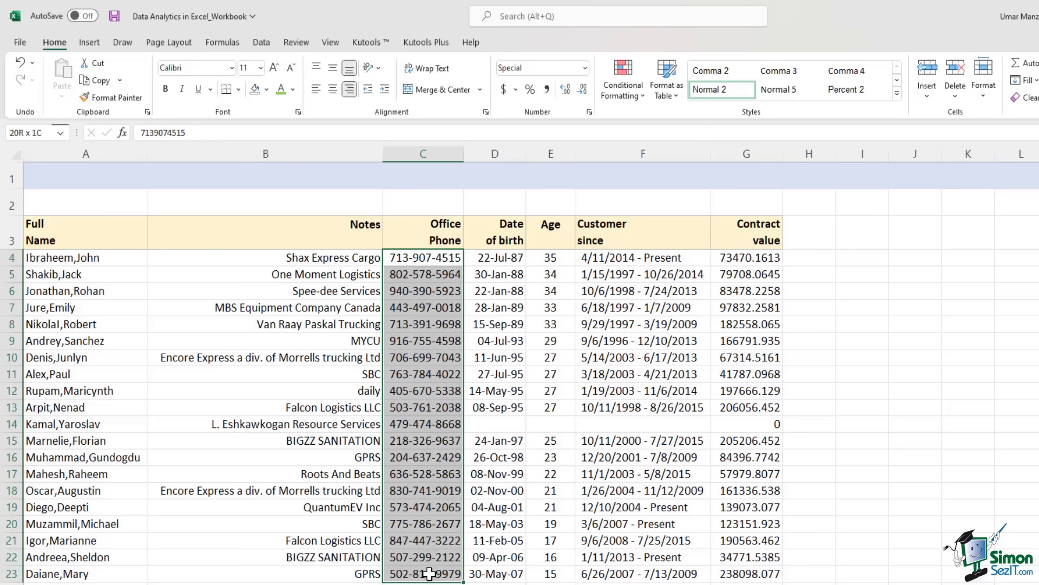
left_click(694, 305)
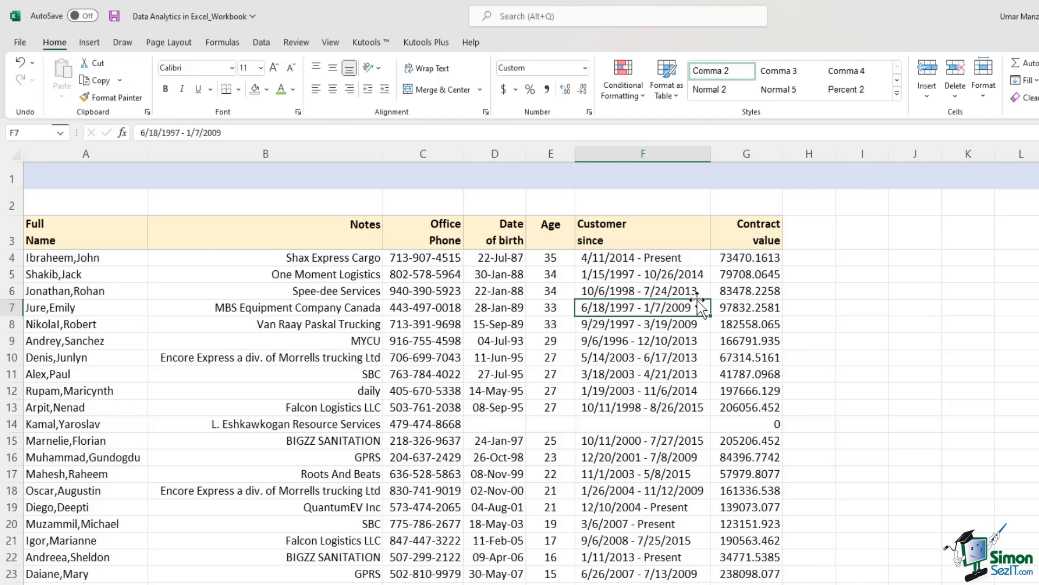
Apply the dollar Accounting number format to the Contract value cells G4:G23
left_click(764, 258)
left_click_drag(765, 280, 766, 571)
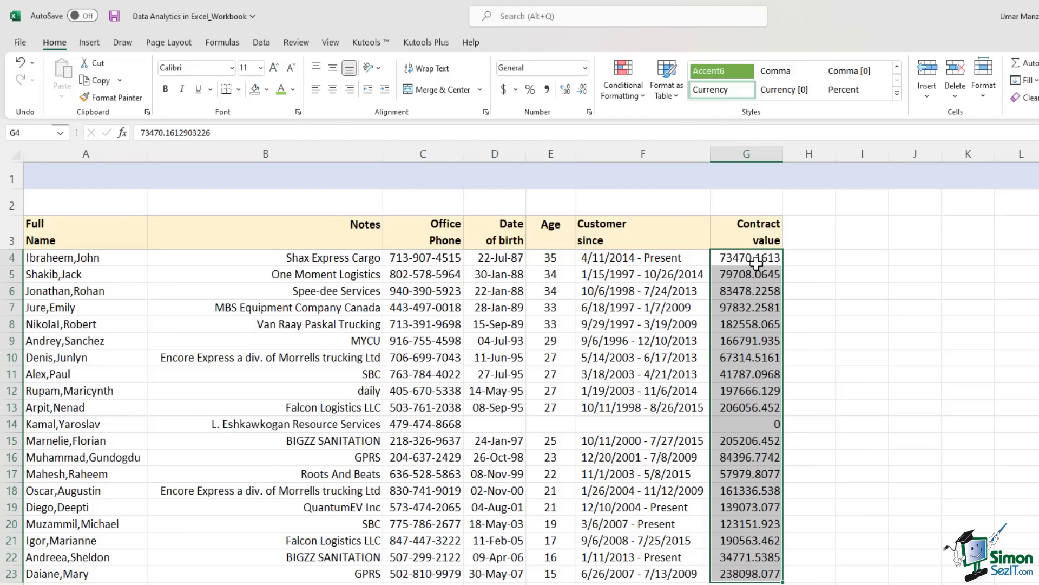
left_click(504, 89)
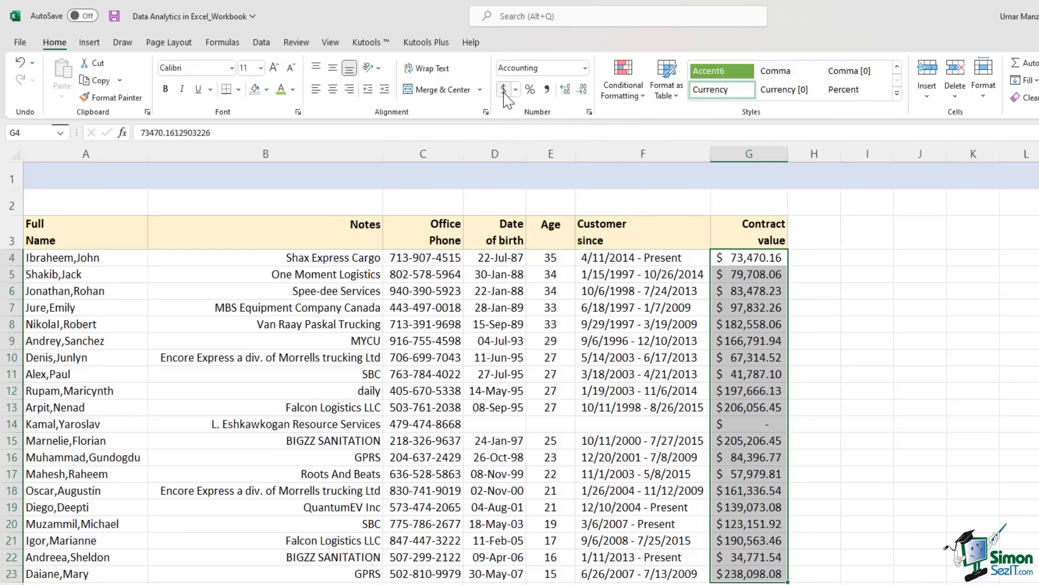
left_click(862, 374)
left_click_drag(764, 259, 766, 568)
left_click(846, 437)
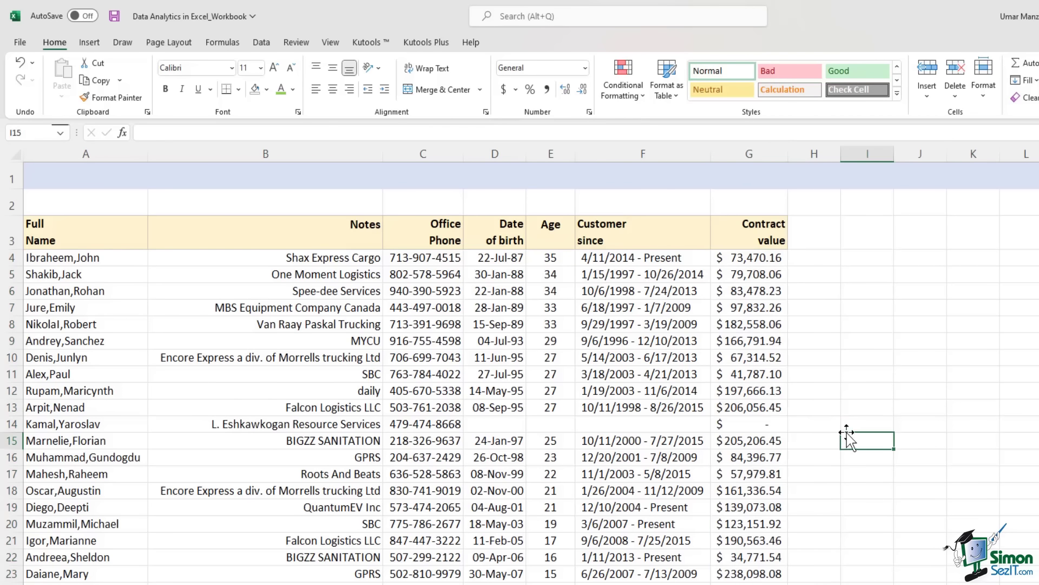
Reduce the Contract value amounts in G4:G23 to zero decimal places
left_click(761, 262)
left_click_drag(761, 262, 782, 567)
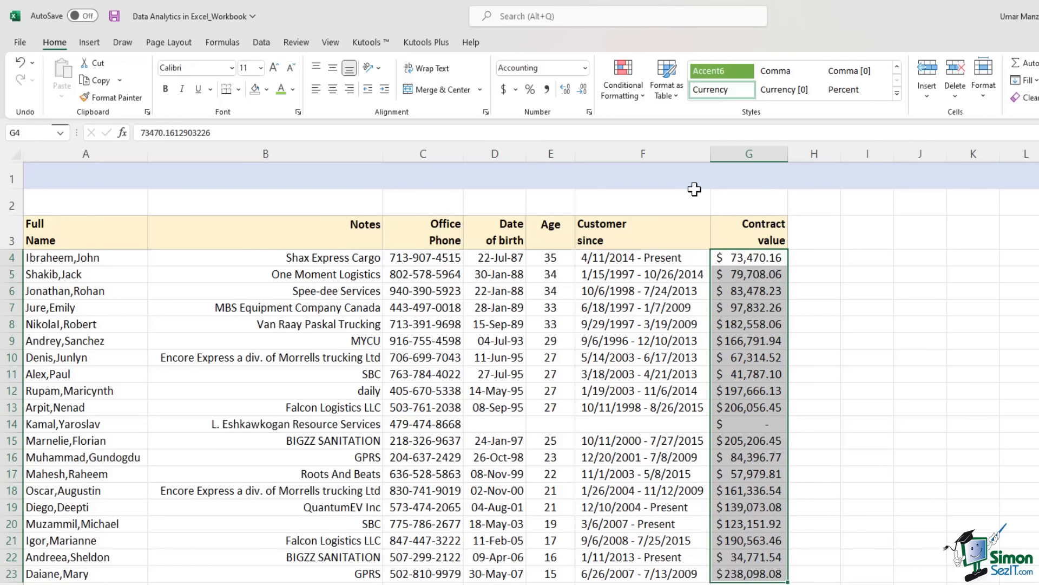
left_click(583, 91)
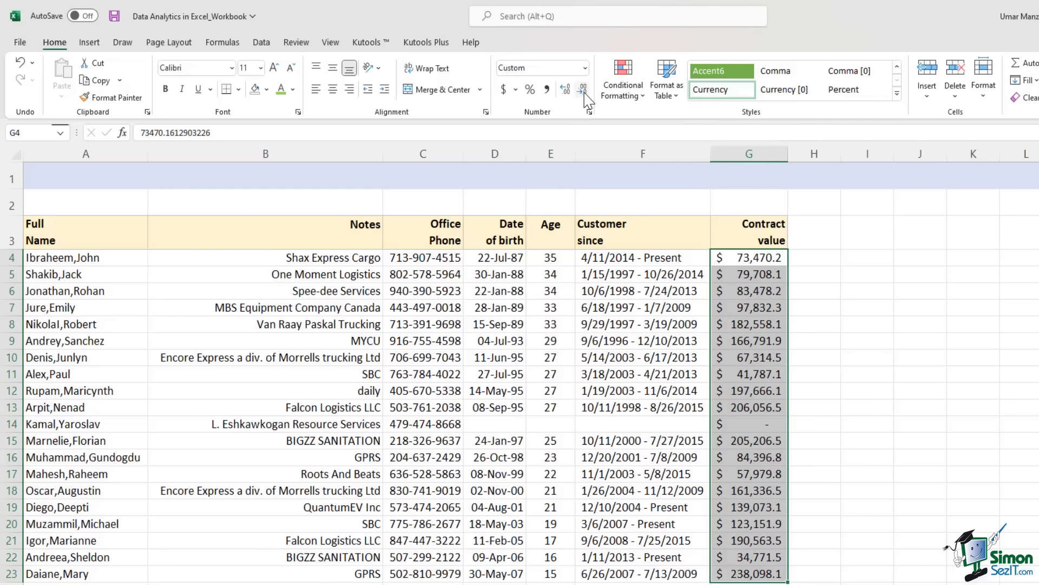
left_click(583, 91)
left_click(873, 378)
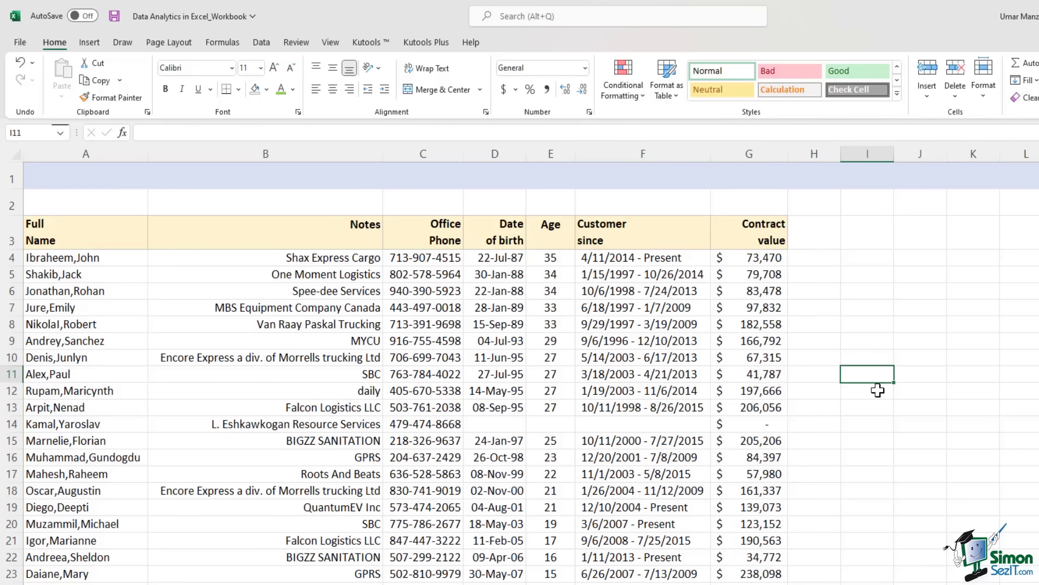
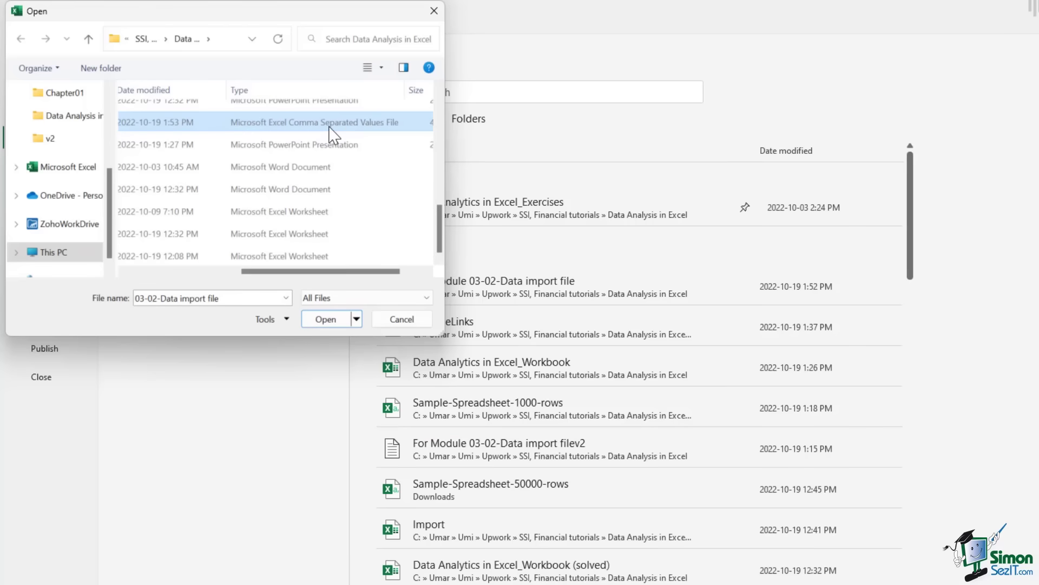
Open the CSV file "03-02-Data import file" and select its entire data range starting from A1
left_click_drag(346, 269, 197, 271)
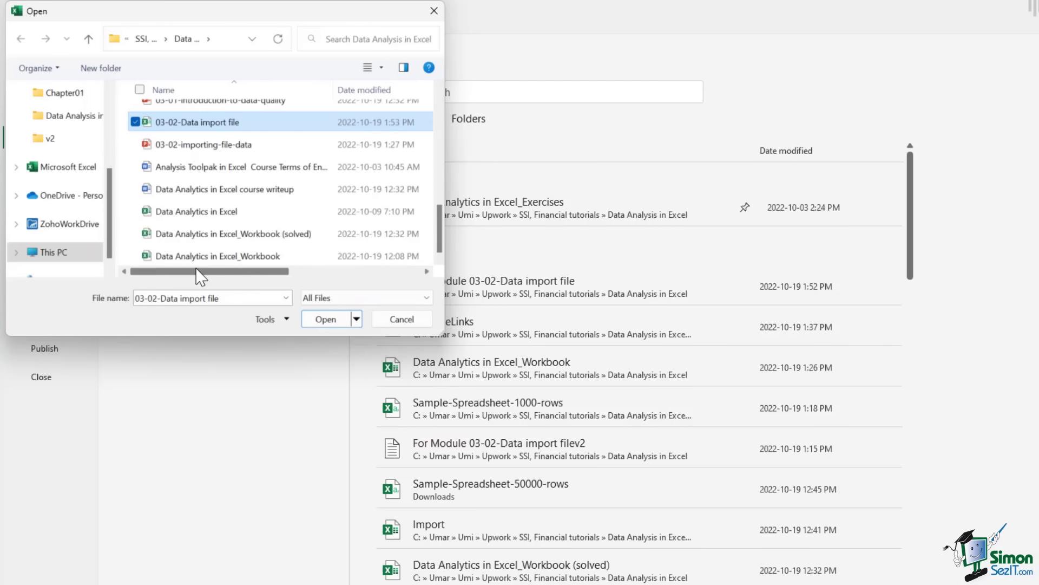
left_click(326, 319)
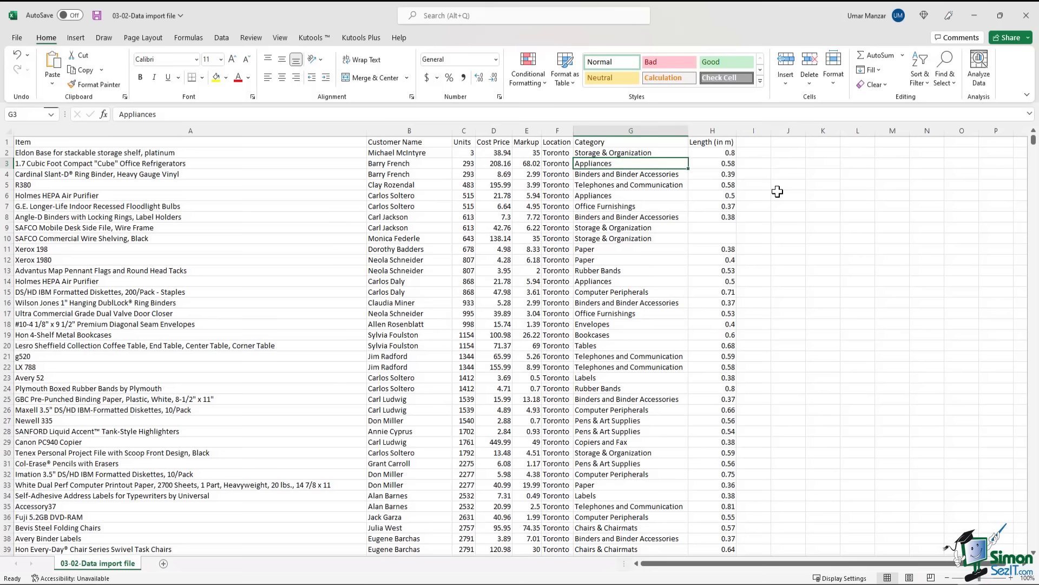
key("ctrl+Home")
key("ctrl+shift+Right")
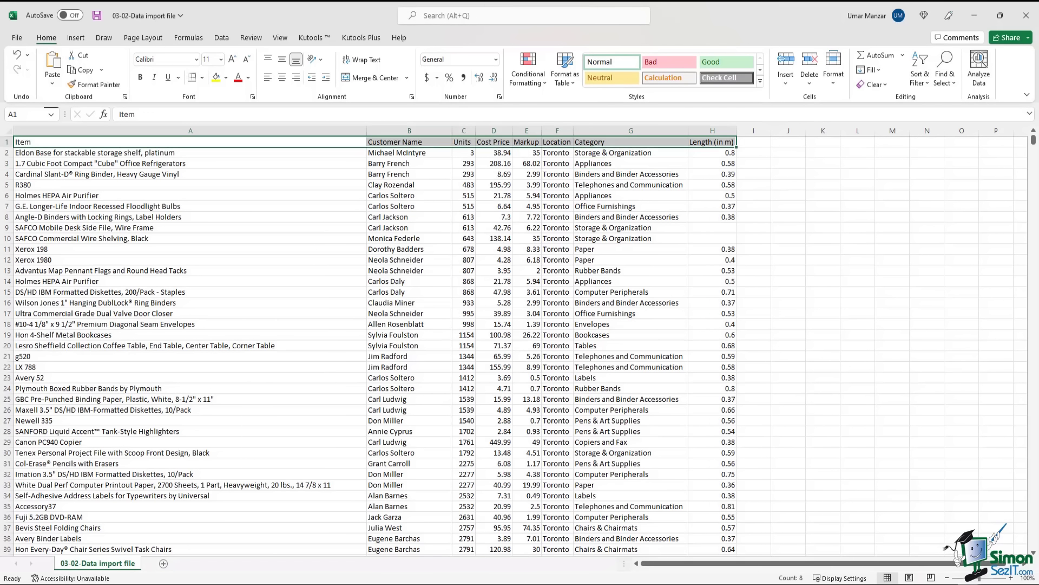
key("ctrl+shift+Down")
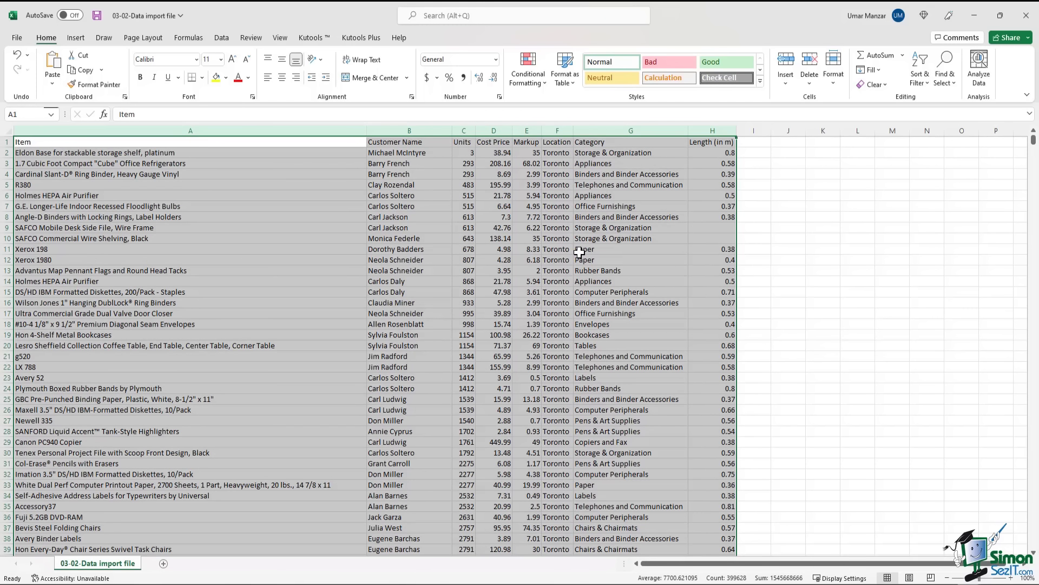
Review the column headers in A1:H1 and close the CSV file without saving
left_click(214, 173)
left_click_drag(184, 143, 715, 142)
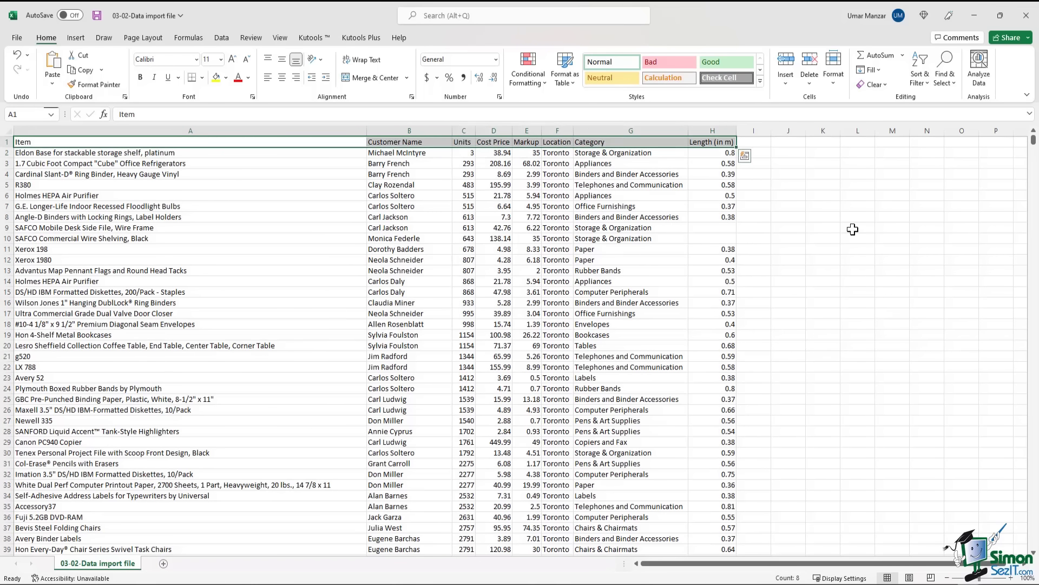
left_click(726, 270)
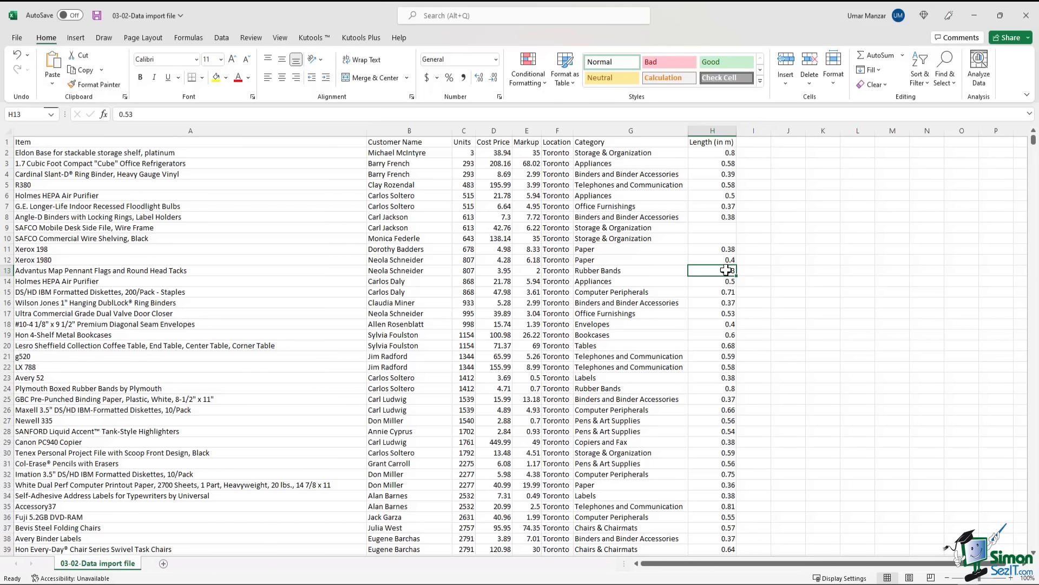
key("ctrl+w")
key("n")
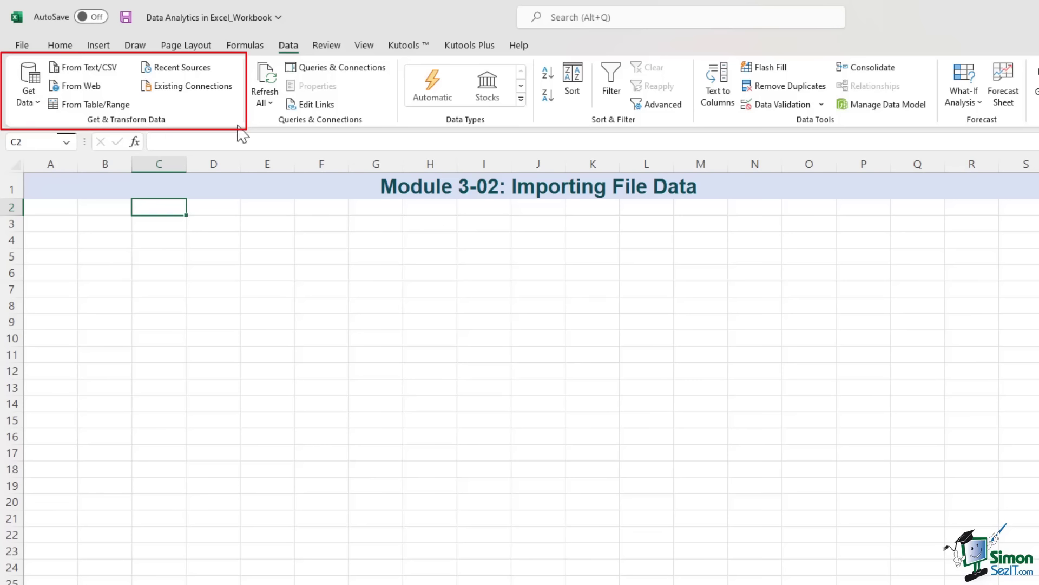
Import the text/CSV file "03-02-Data import file" with comma delimiter and load it as a table on a new sheet
left_click(36, 109)
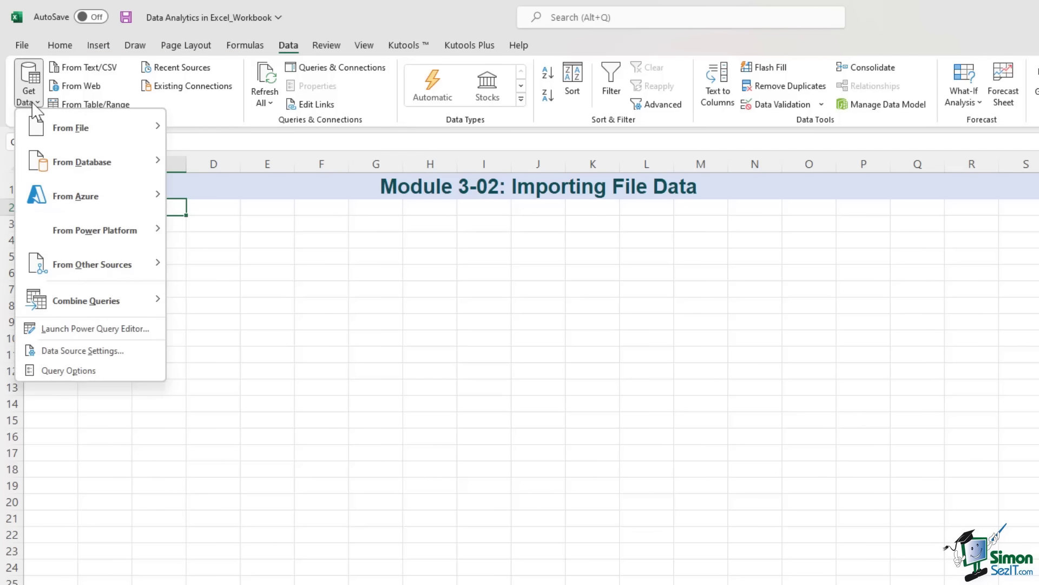
mouse_move(85, 133)
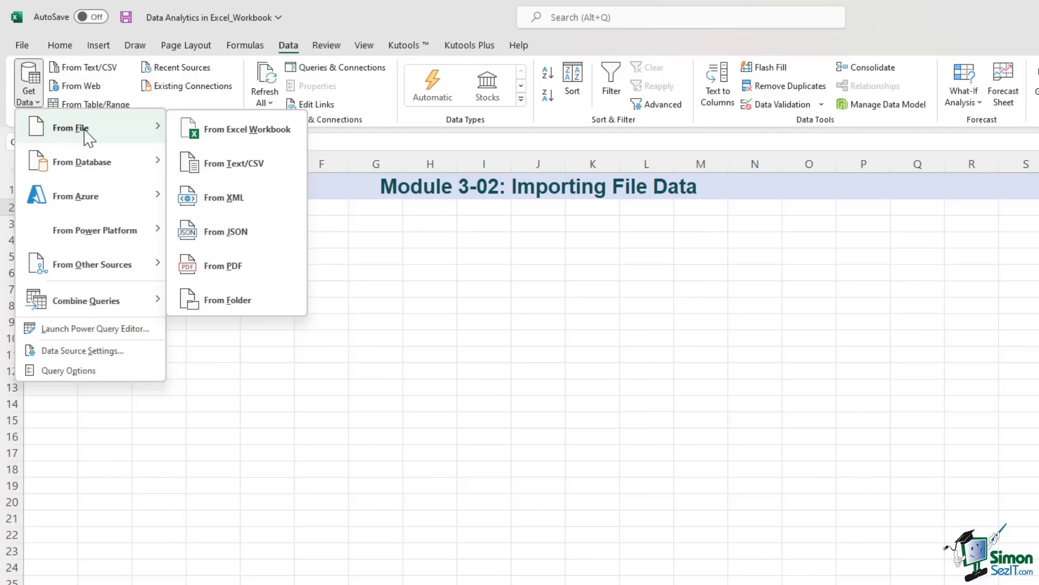
left_click(250, 165)
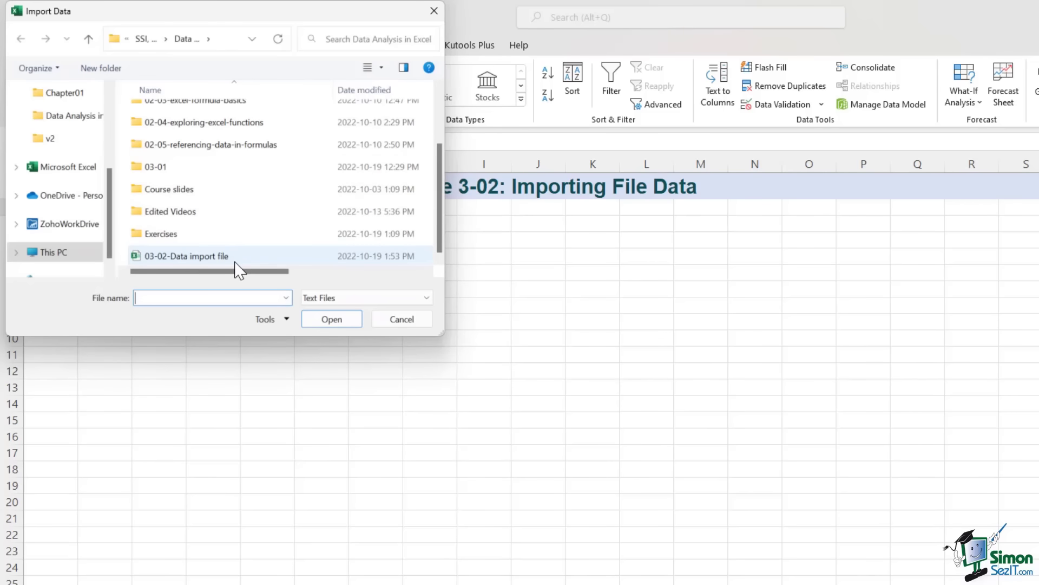
left_click(241, 260)
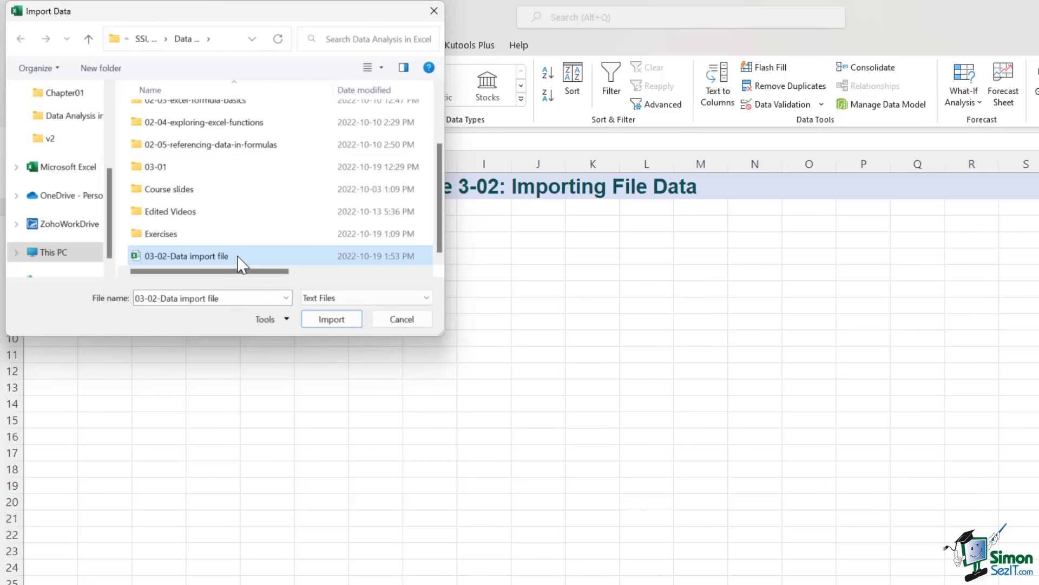
left_click(332, 319)
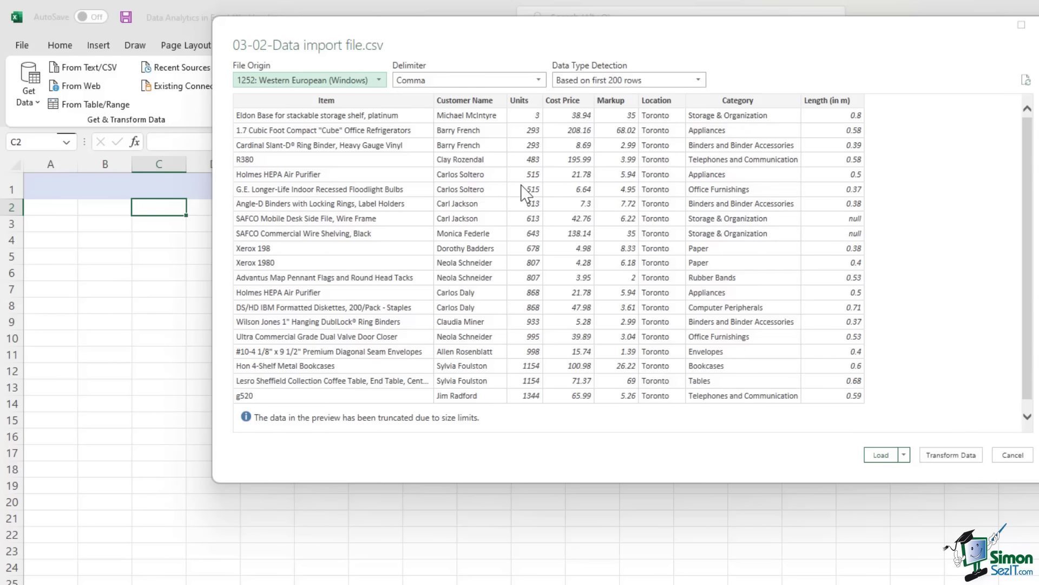
scroll(929, 233, "down", 1)
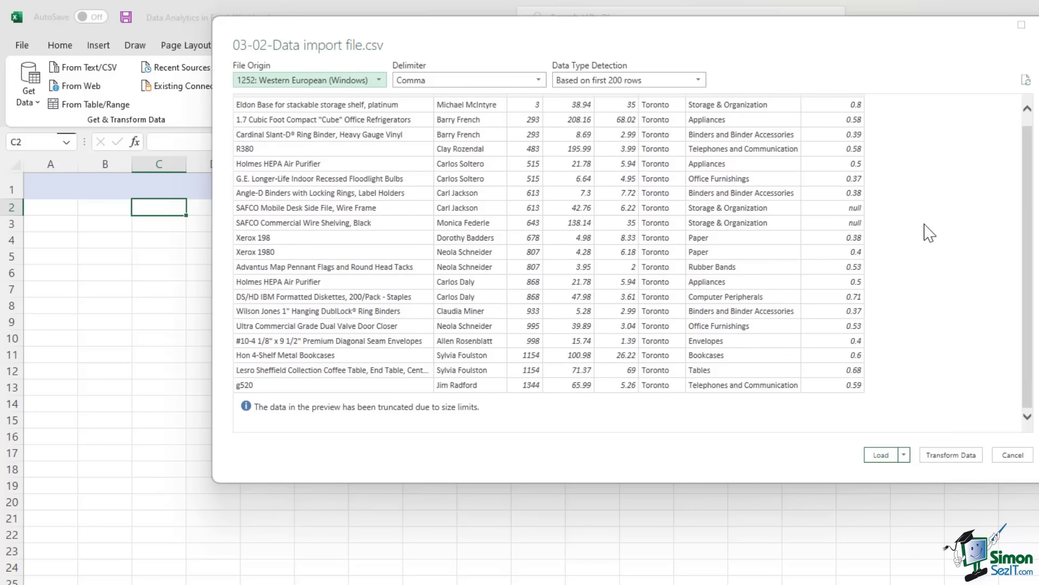
scroll(929, 233, "up", 1)
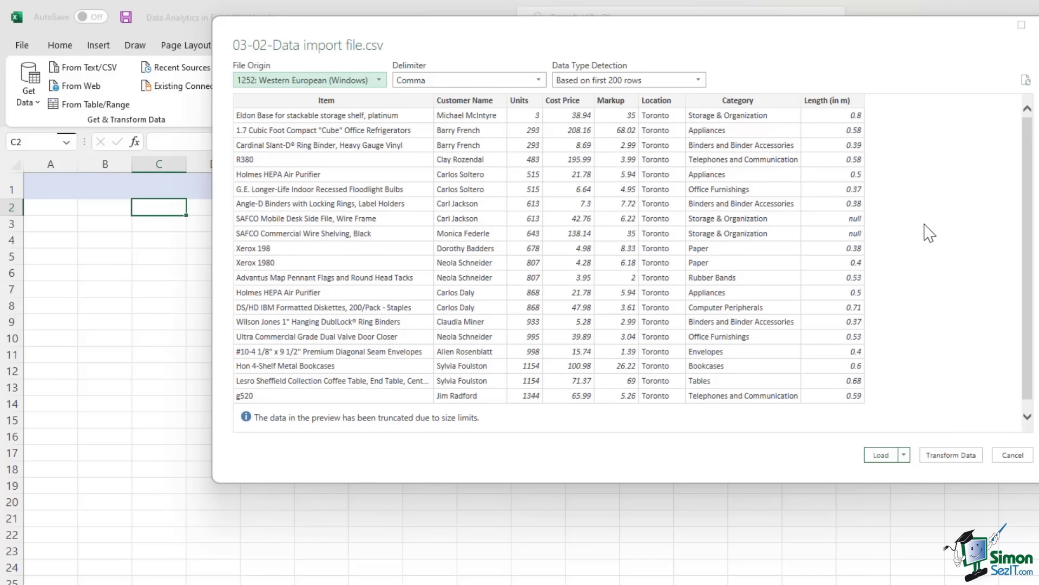
left_click(880, 455)
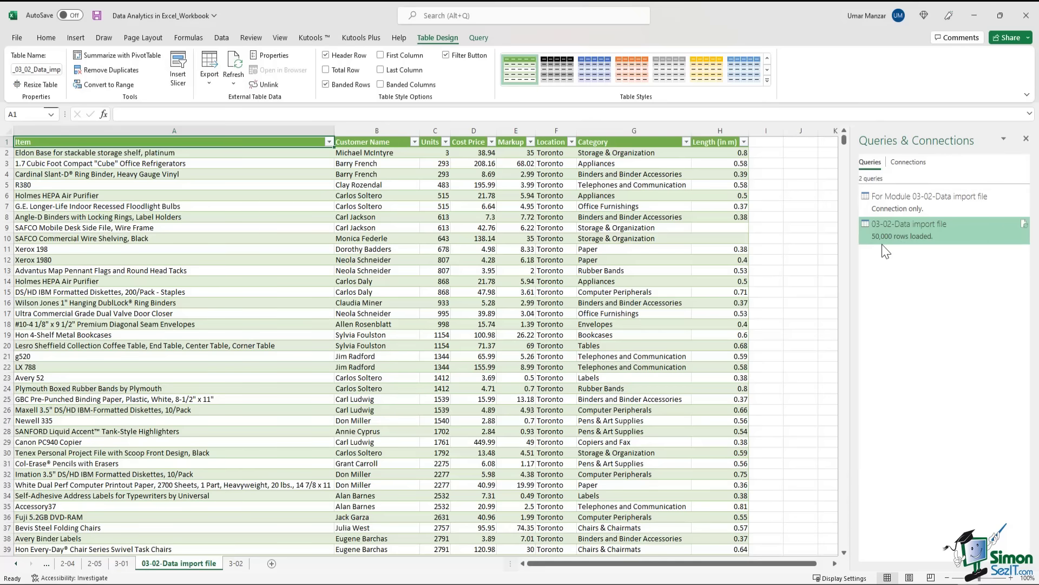
Examine the imported query's preview, the workbook connections and the loaded table of the data import file
mouse_move(903, 243)
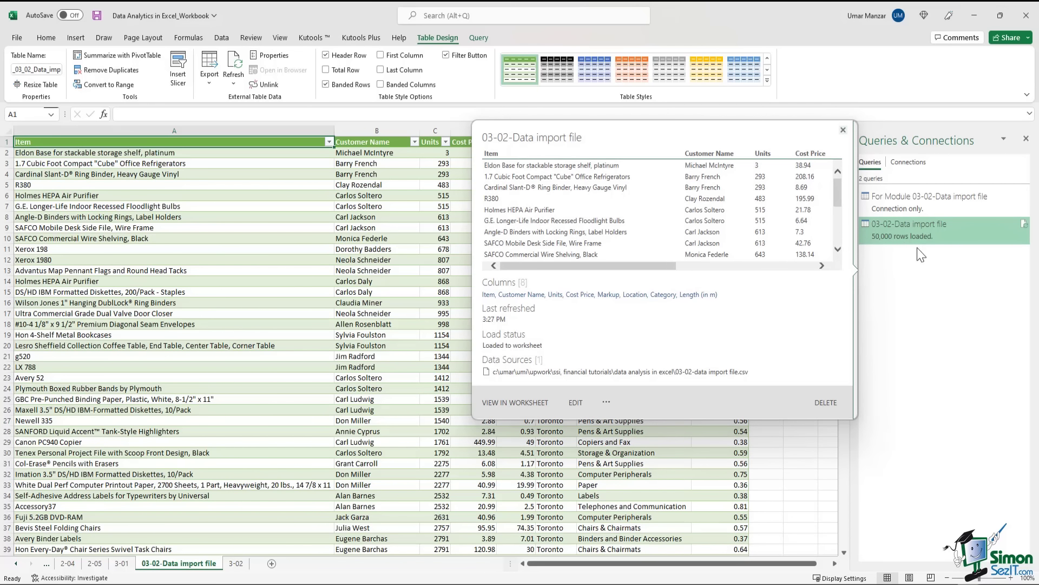
left_click(921, 168)
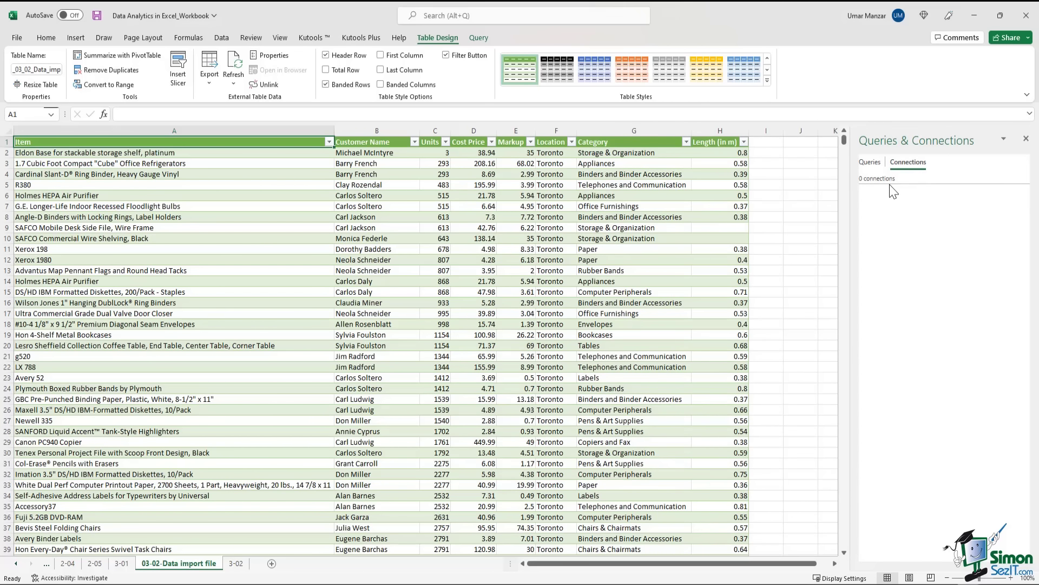
left_click(873, 164)
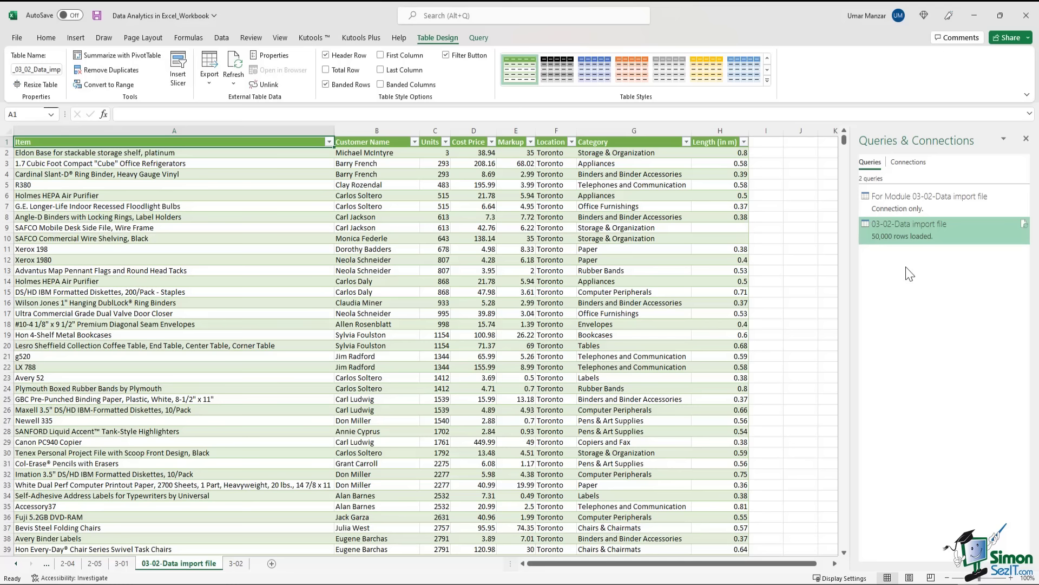
scroll(771, 251, "down", 6)
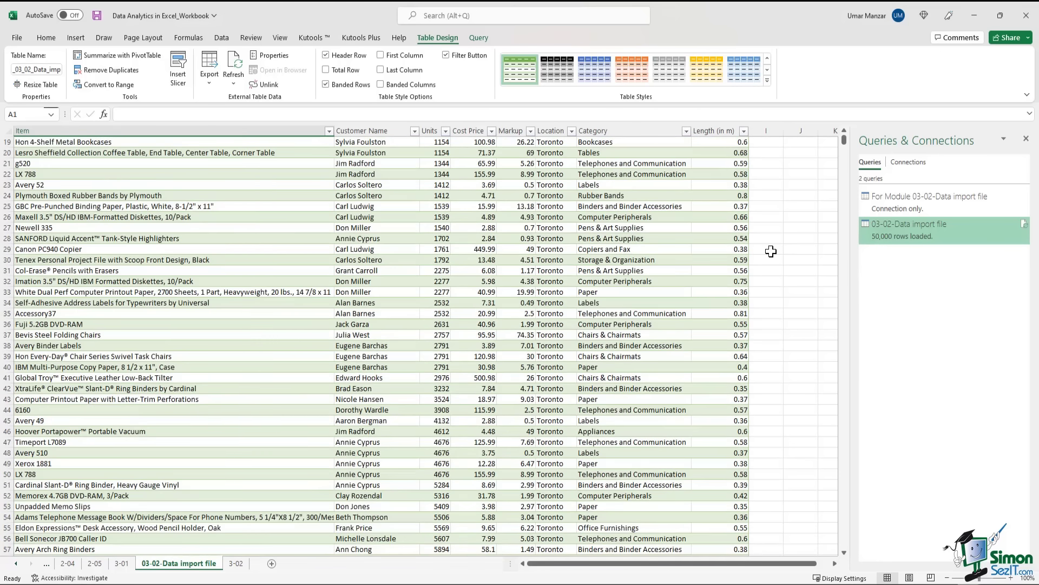
scroll(771, 251, "up", 6)
left_click(795, 239)
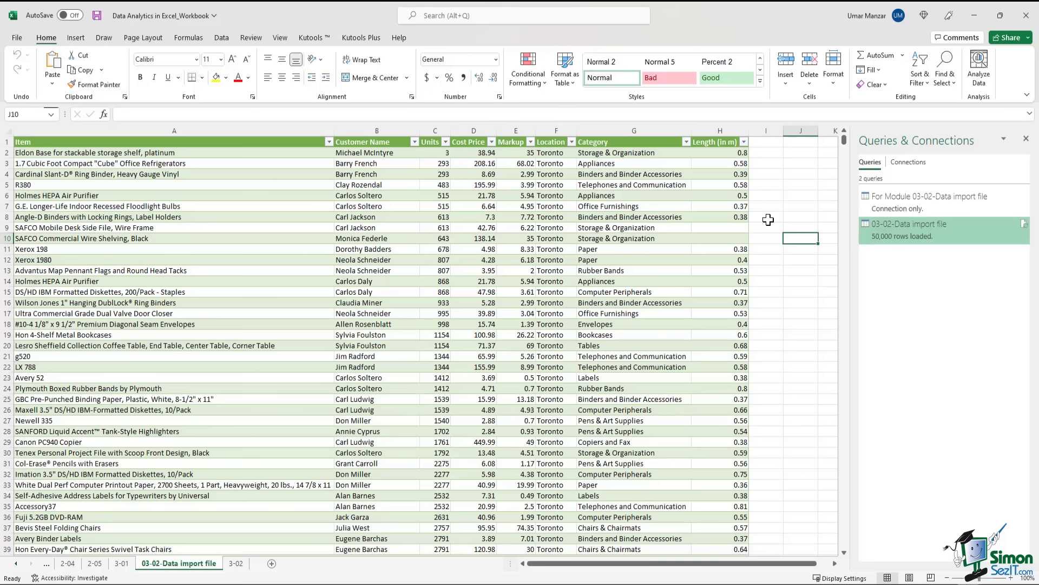
Review the refresh options in the imported table's connection properties, including the timed refresh setting, and look over the table
left_click(666, 206)
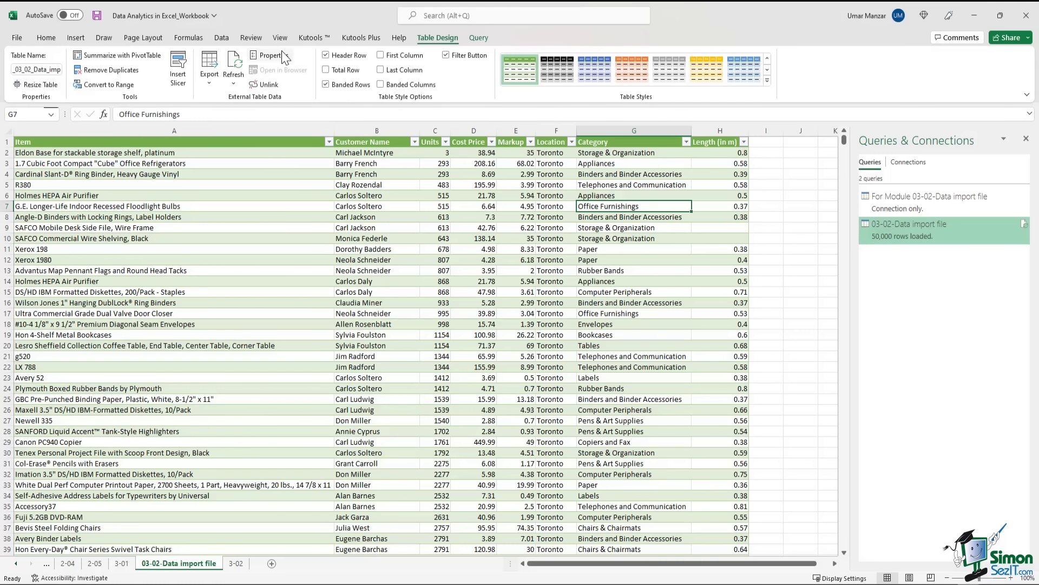
left_click(229, 43)
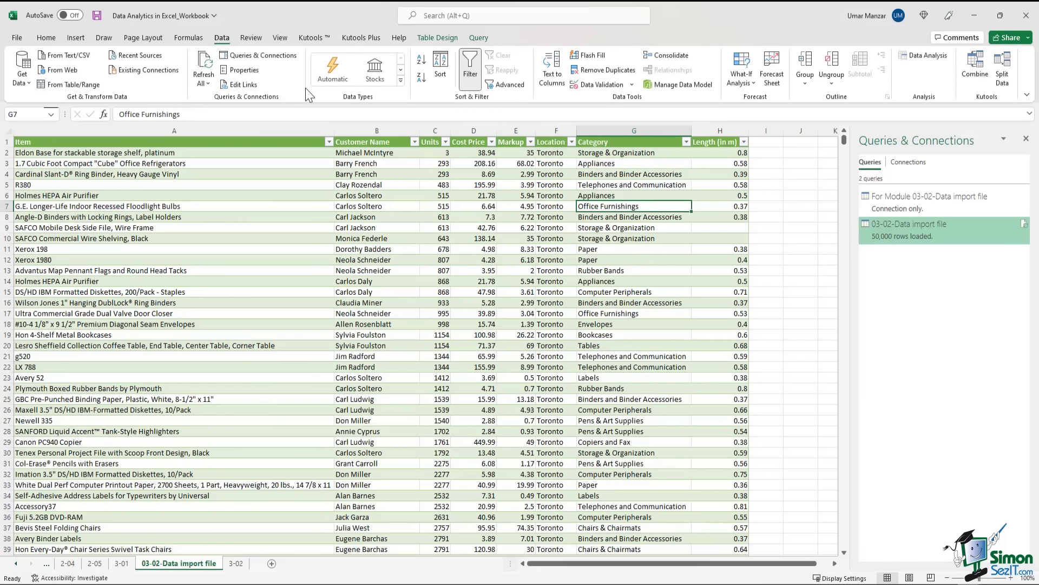
left_click(207, 84)
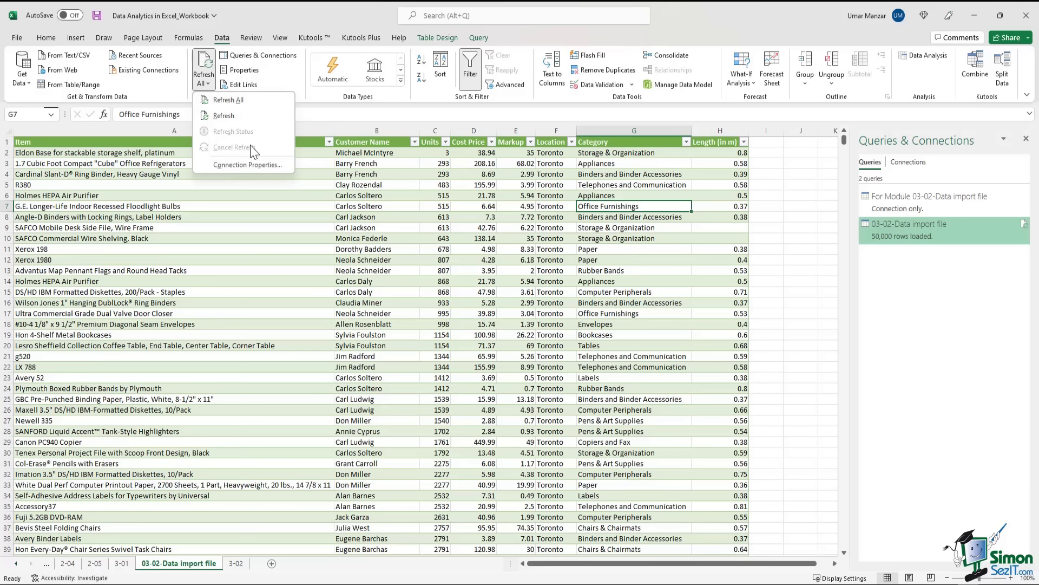
left_click(259, 165)
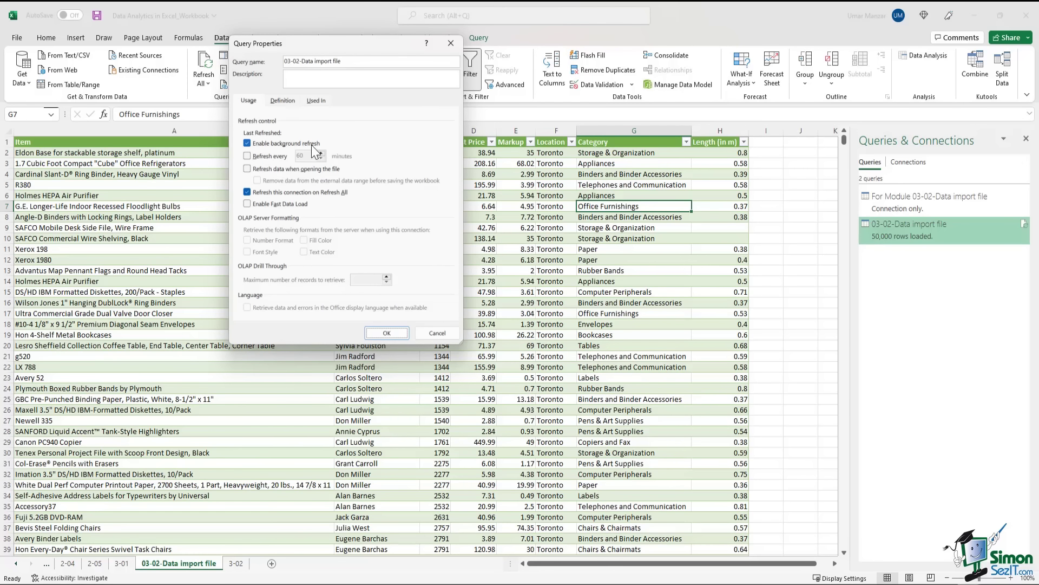
left_click(272, 157)
left_click(321, 158)
left_click(257, 157)
left_click(386, 336)
scroll(586, 259, "down", 10)
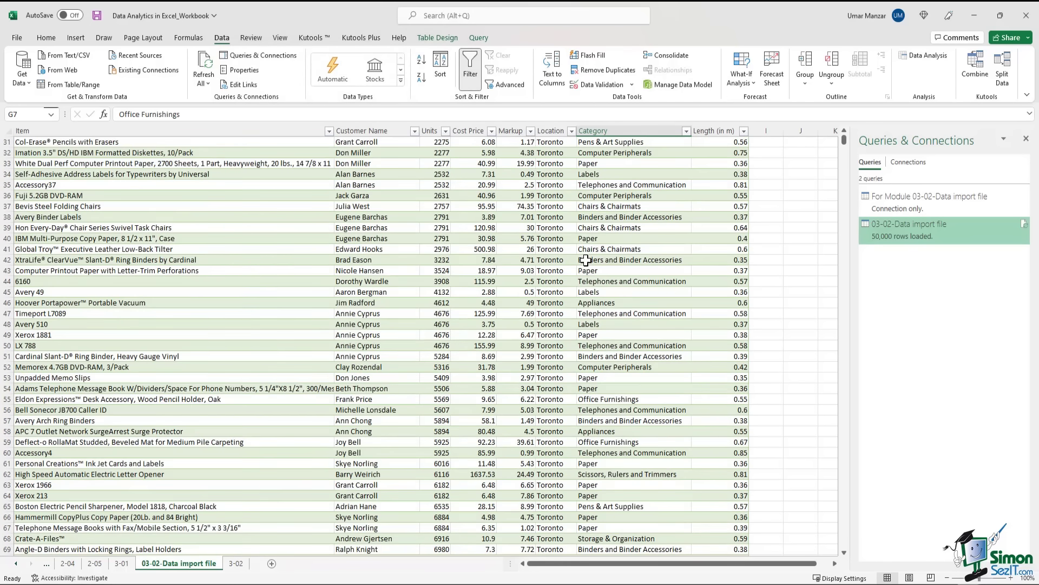
scroll(586, 259, "up", 8)
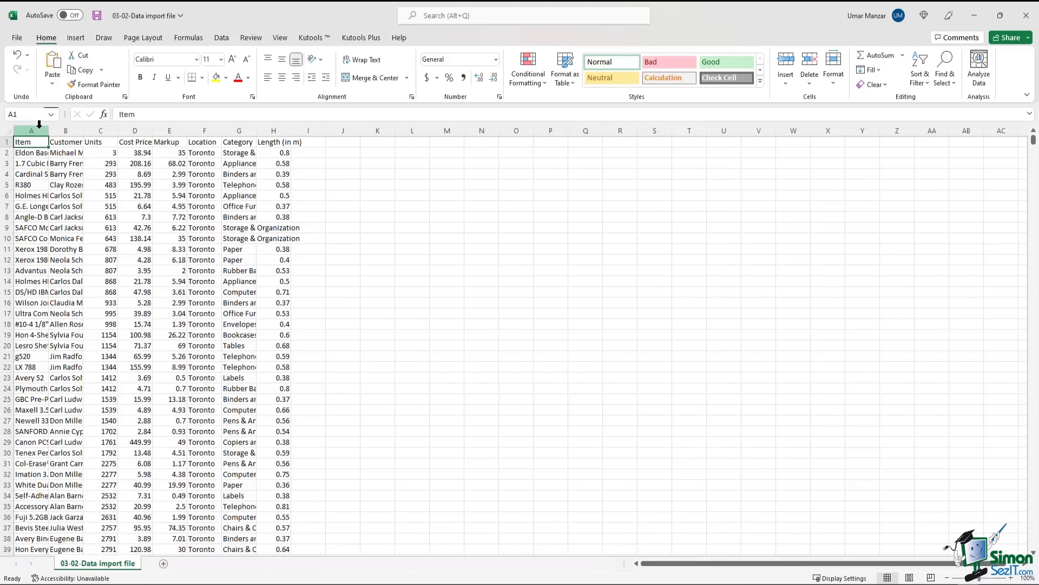
In the CSV file "03-02-Data import file", auto-fit the widths of columns A to H
left_click_drag(31, 131, 290, 130)
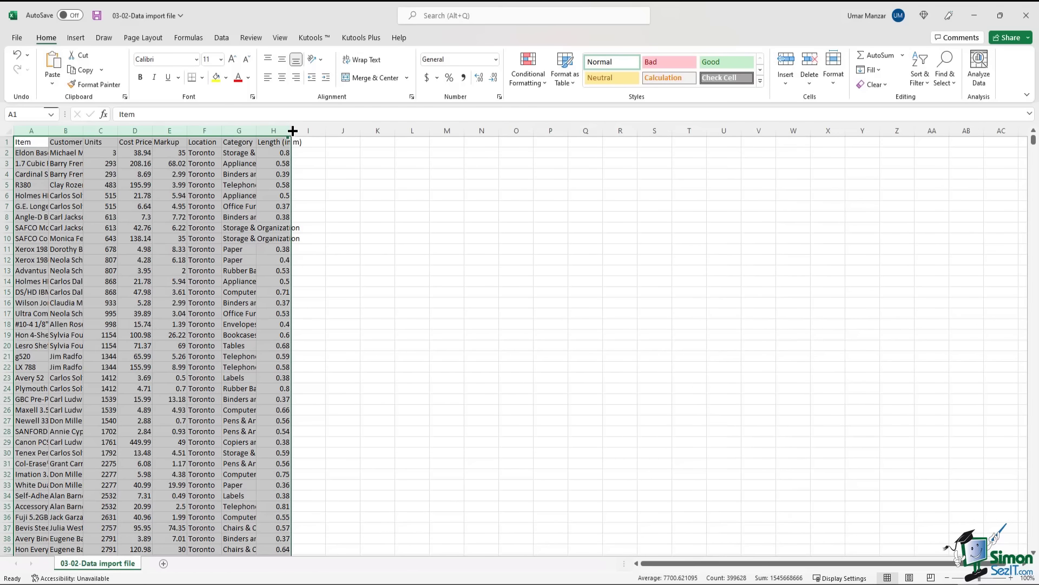
double_click(292, 130)
left_click(379, 163)
Replace the customer name in B2 with a different full name and set the Markup in E2 to 40
left_click(379, 152)
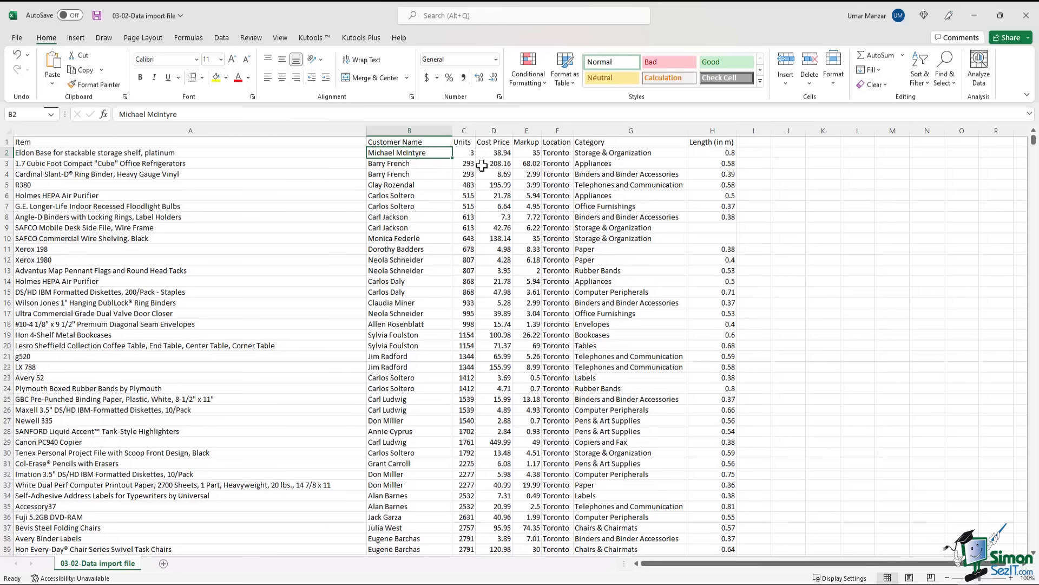
type("John")
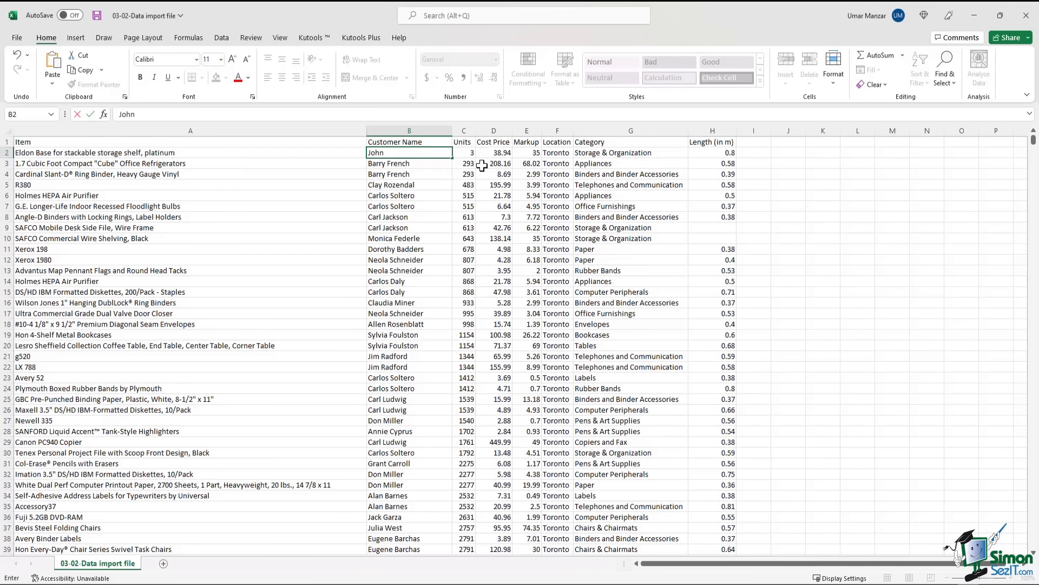
type(" Smith")
key("ctrl+Return")
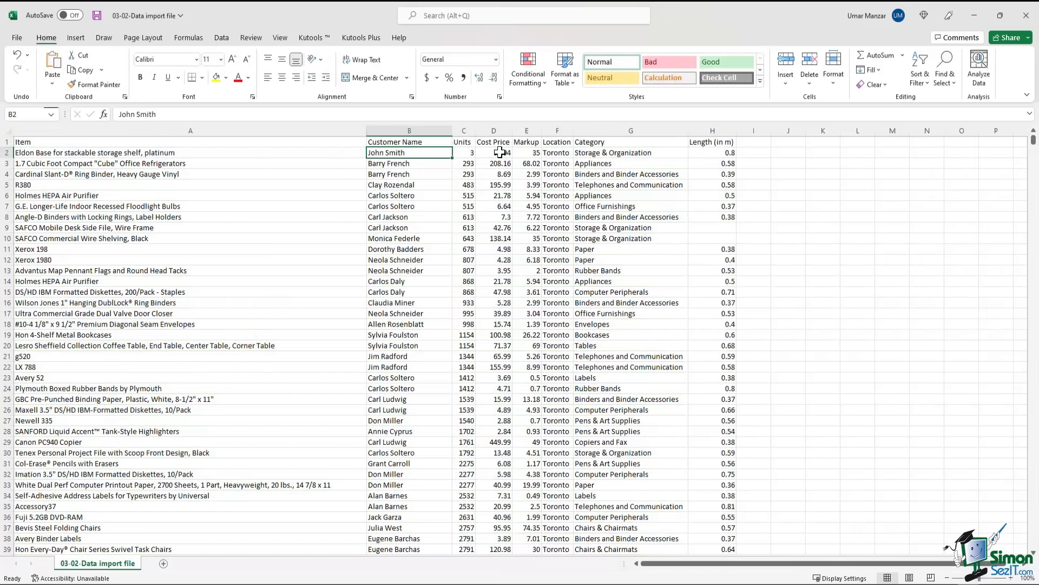
left_click(526, 153)
type("40")
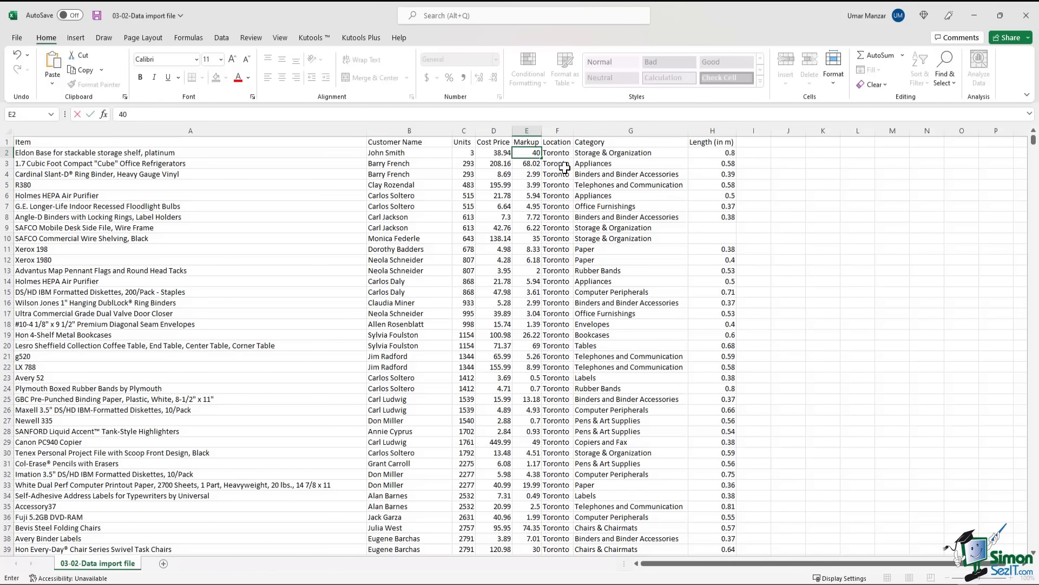
key("ctrl+Return")
Set the Length (in m) in H2 to 1 and close the CSV file, saving the changes
key("Right")
key("Right")
key("Right")
key("Right")
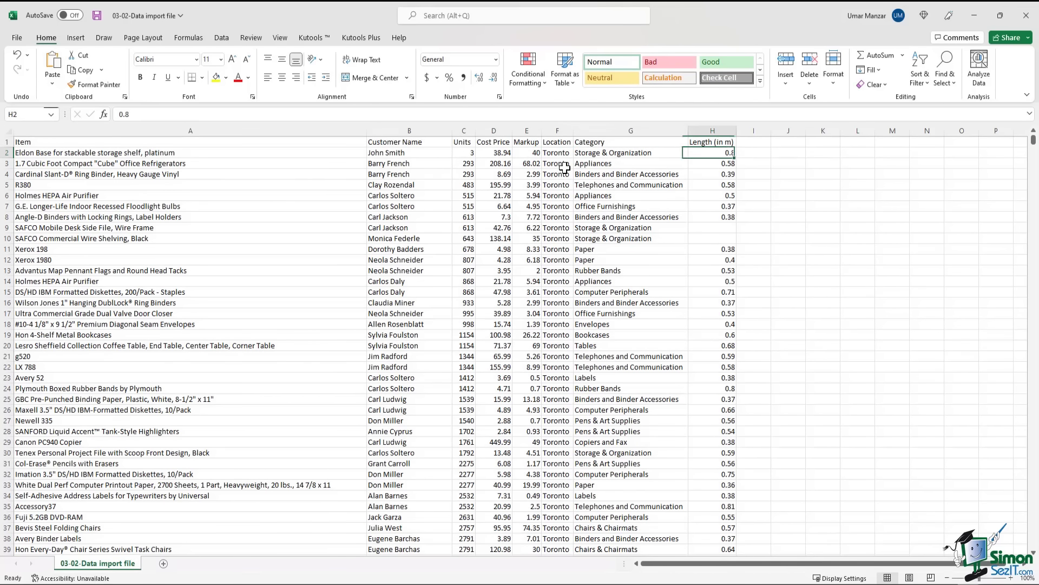
key("Left")
type("1")
key("Return")
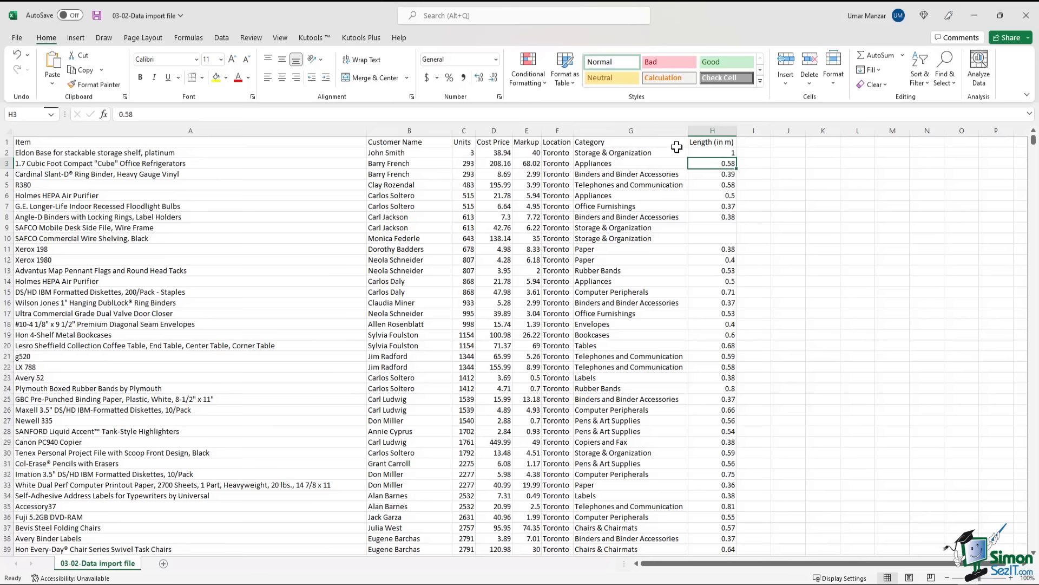
left_click(1020, 22)
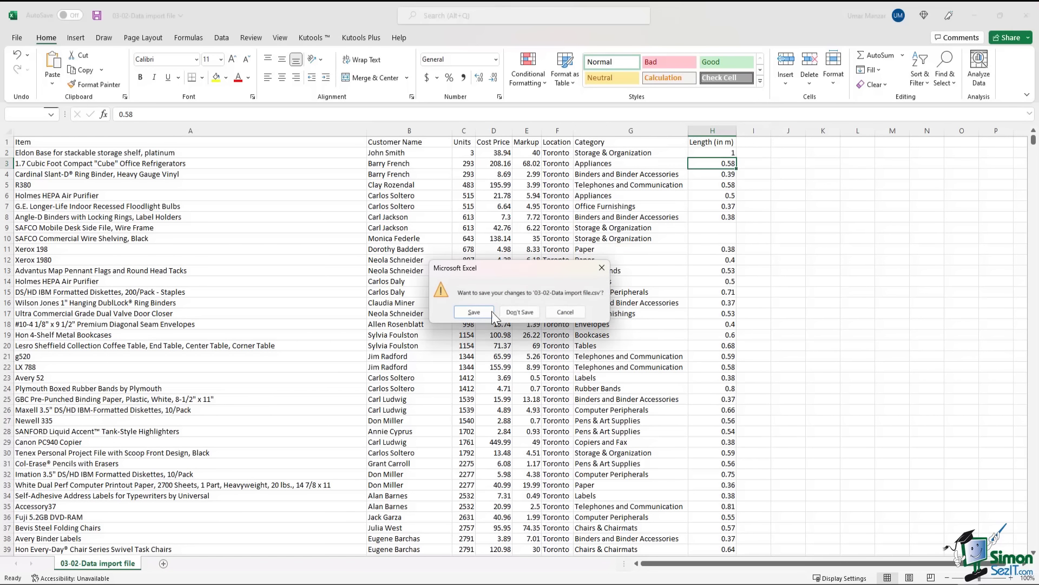
left_click(475, 312)
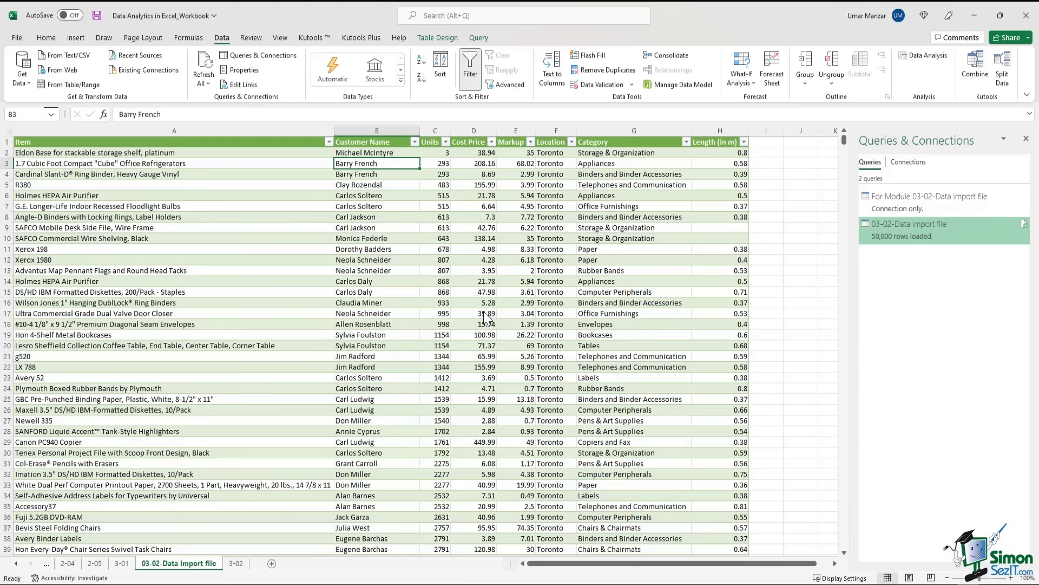
Refresh the imported data in the Data Analytics workbook and highlight the first record, A2:H2
left_click(398, 153)
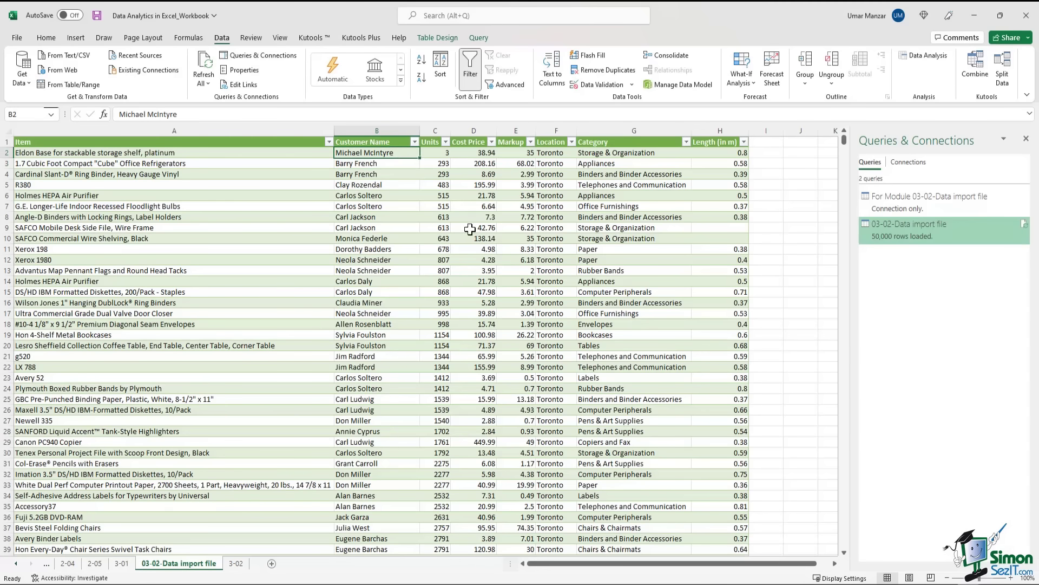
left_click(205, 61)
left_click_drag(109, 153, 719, 150)
left_click(564, 234)
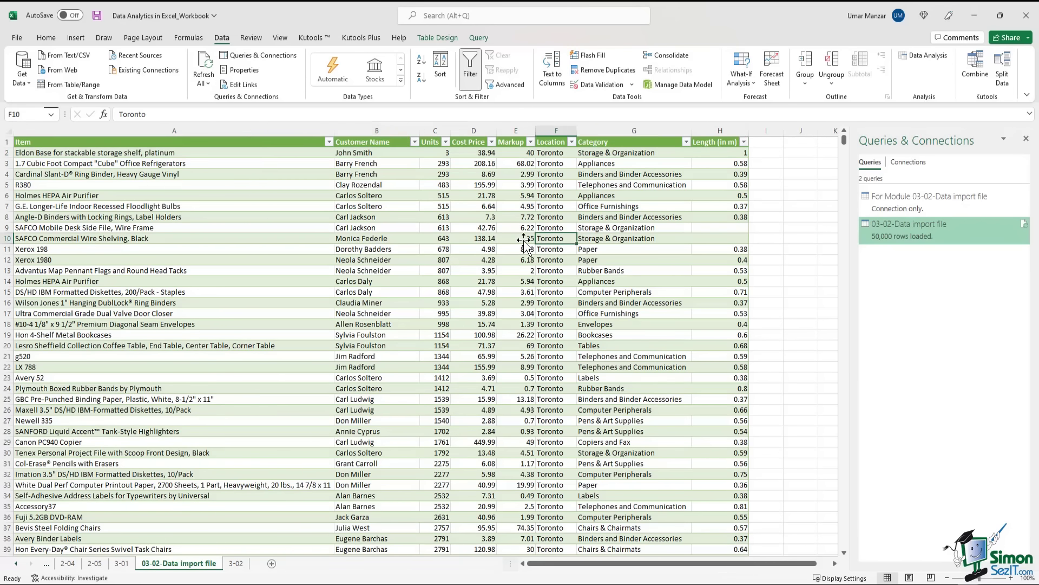
Check the refreshed Length, Markup and Customer Name values in row 2 and look over the imported table
left_click(722, 150)
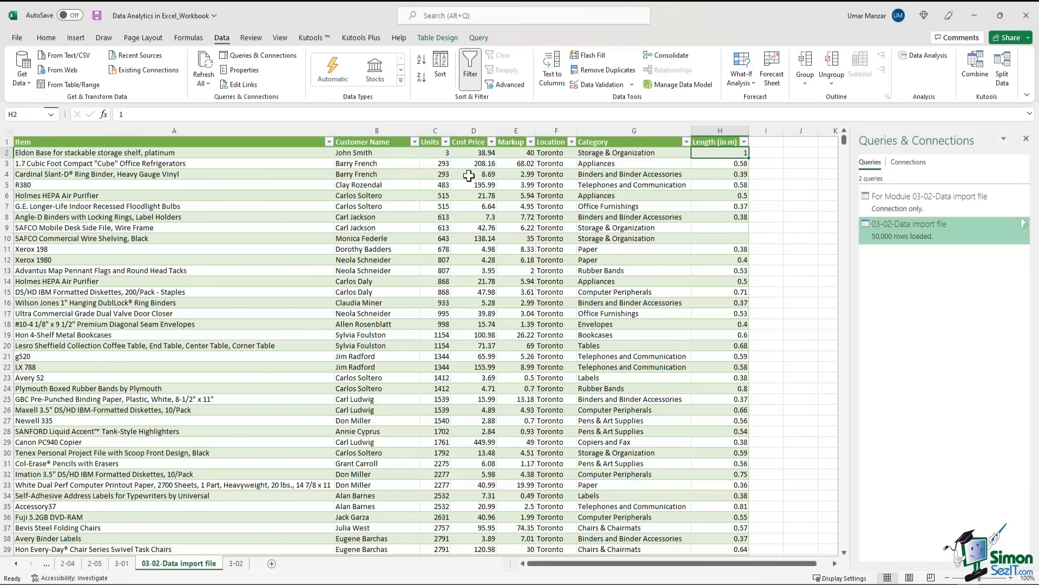
left_click(506, 153)
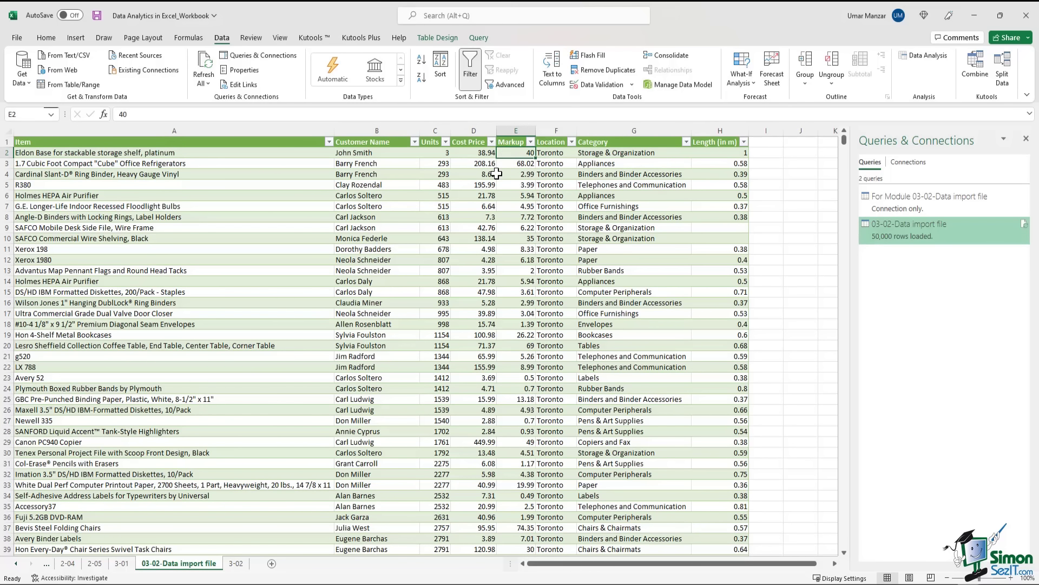
left_click(394, 154)
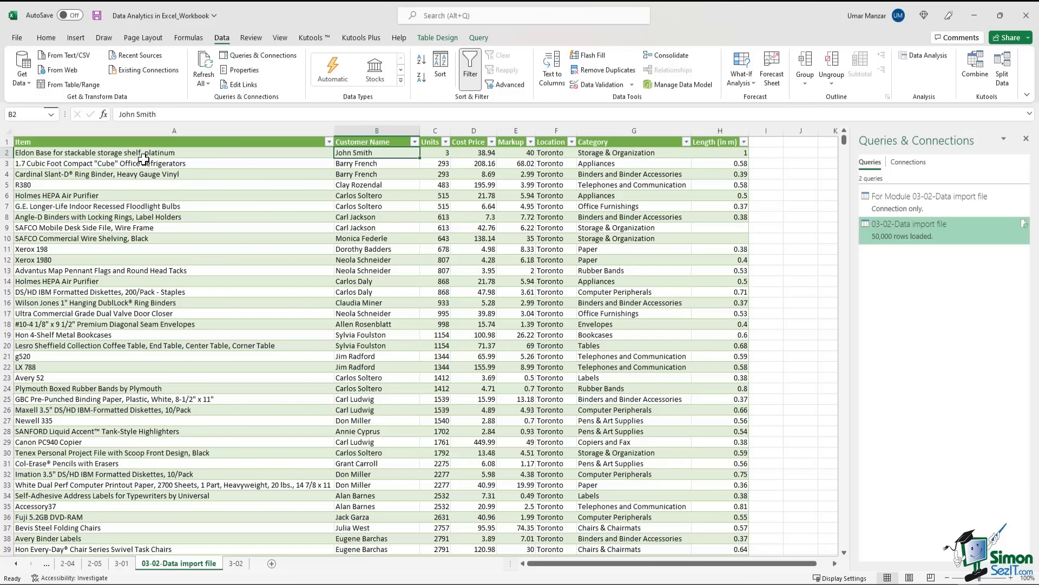
left_click_drag(151, 152, 705, 452)
left_click(611, 335)
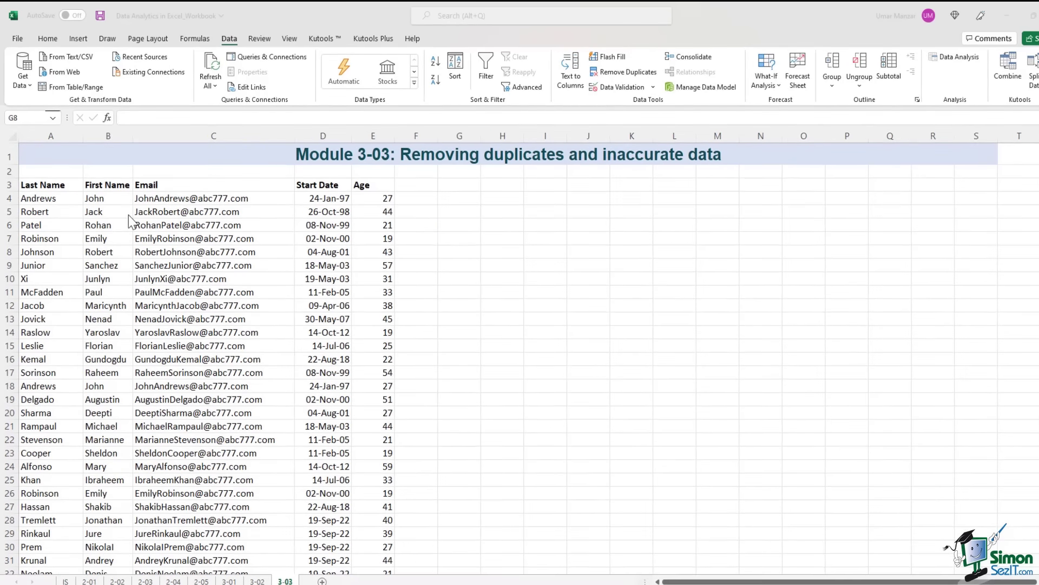
Review the column headings in A3:E3 and the last names in A4:A54 on sheet 3-03
left_click(54, 176)
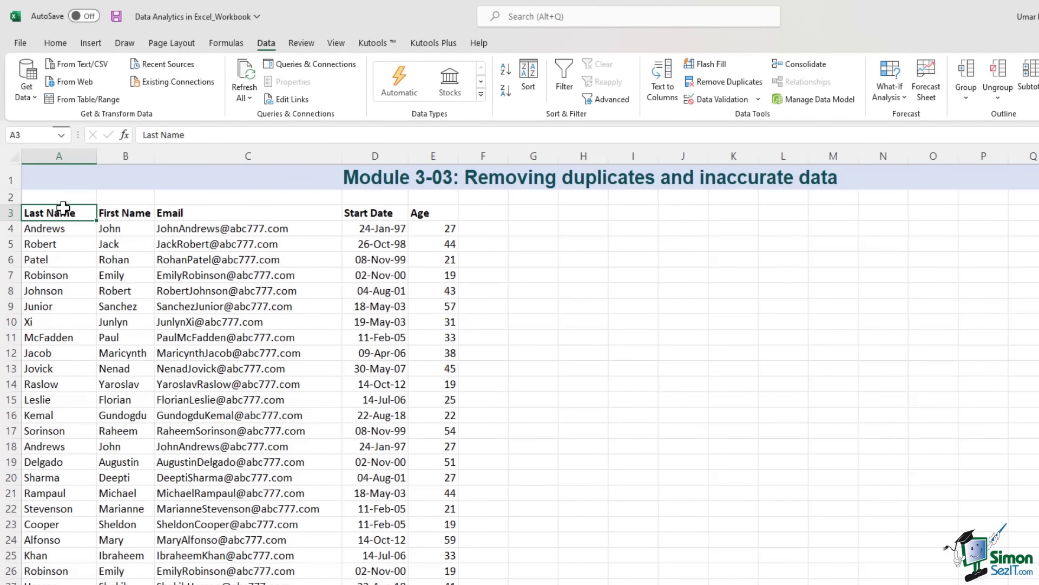
left_click_drag(61, 212, 432, 214)
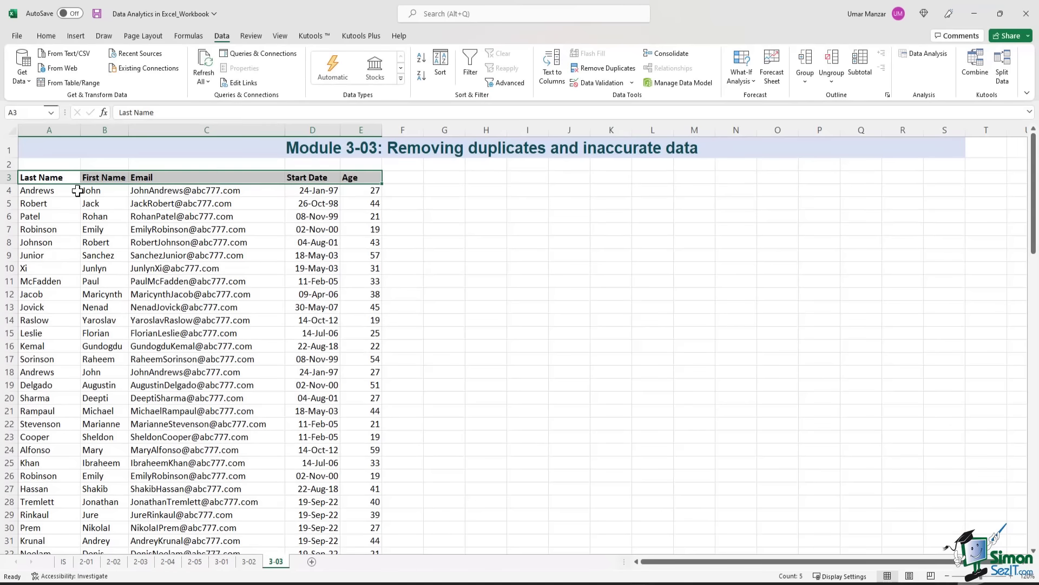
left_click_drag(77, 191, 60, 533)
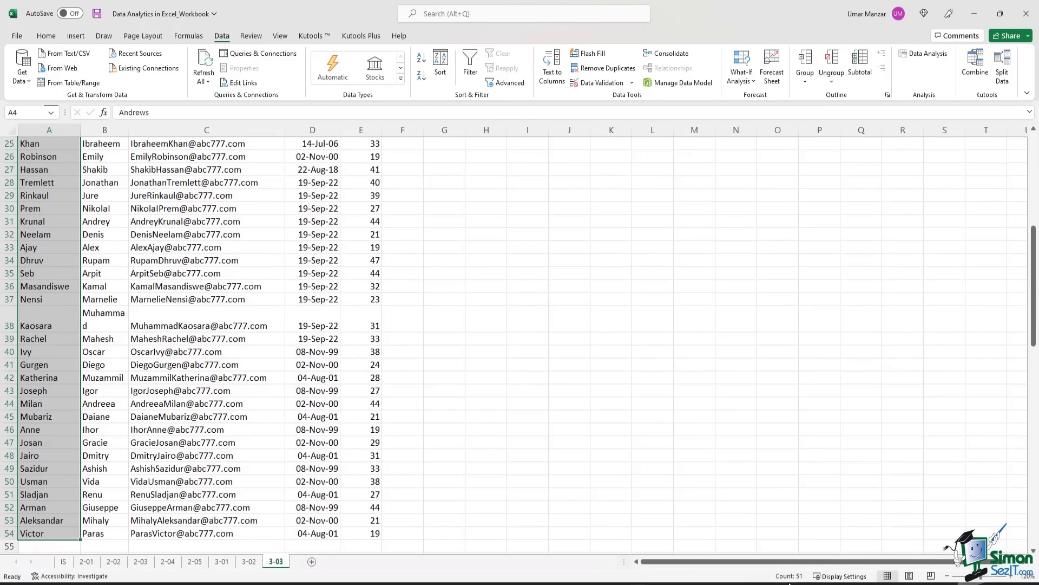
scroll(319, 303, "up", 4)
scroll(317, 274, "up", 4)
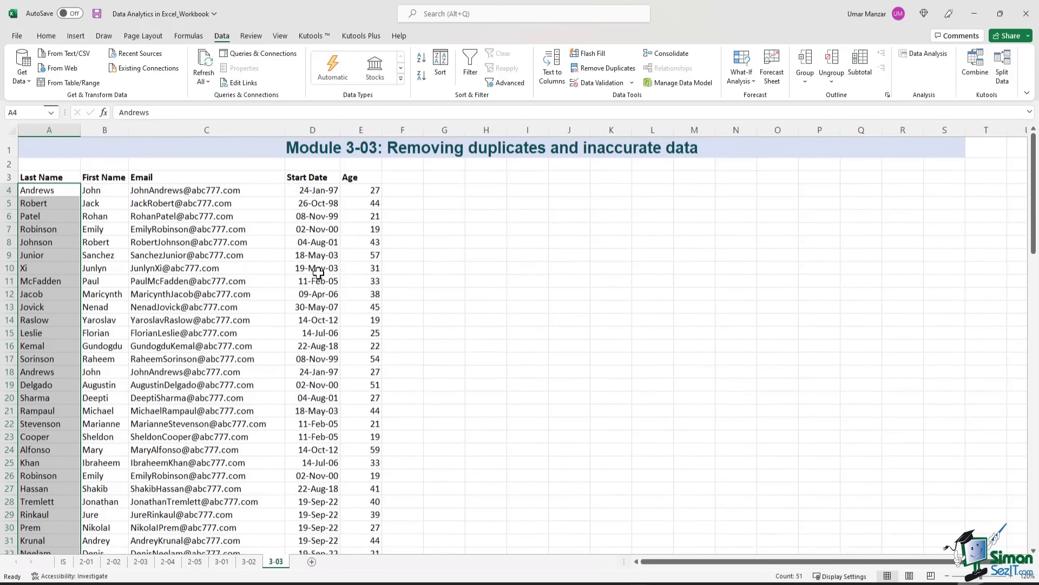
Compare the records in rows 4 and 18, and those in rows 7 and 26, for duplicates
left_click(241, 245)
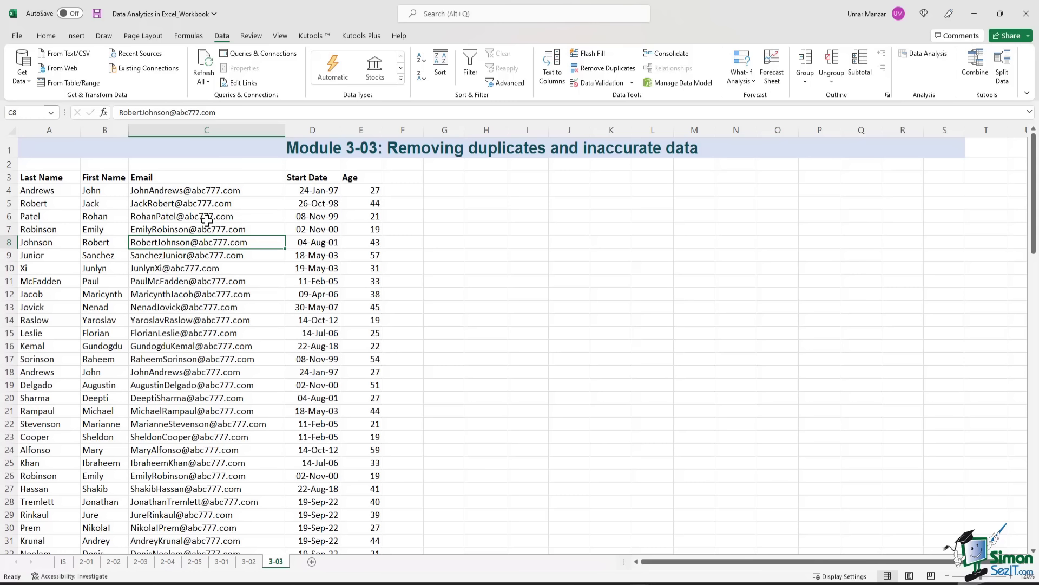
left_click(156, 205)
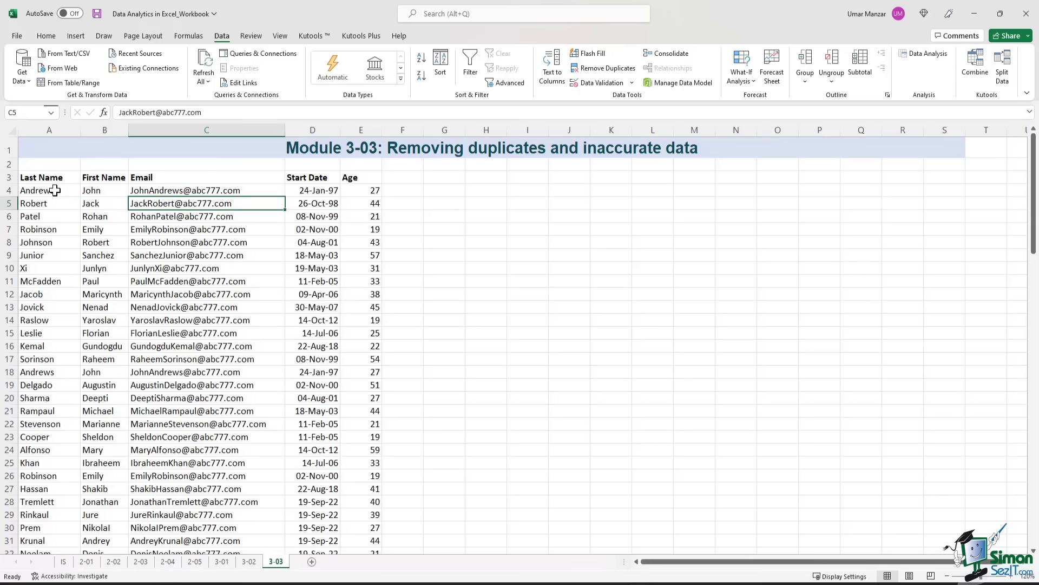
left_click_drag(55, 190, 362, 187)
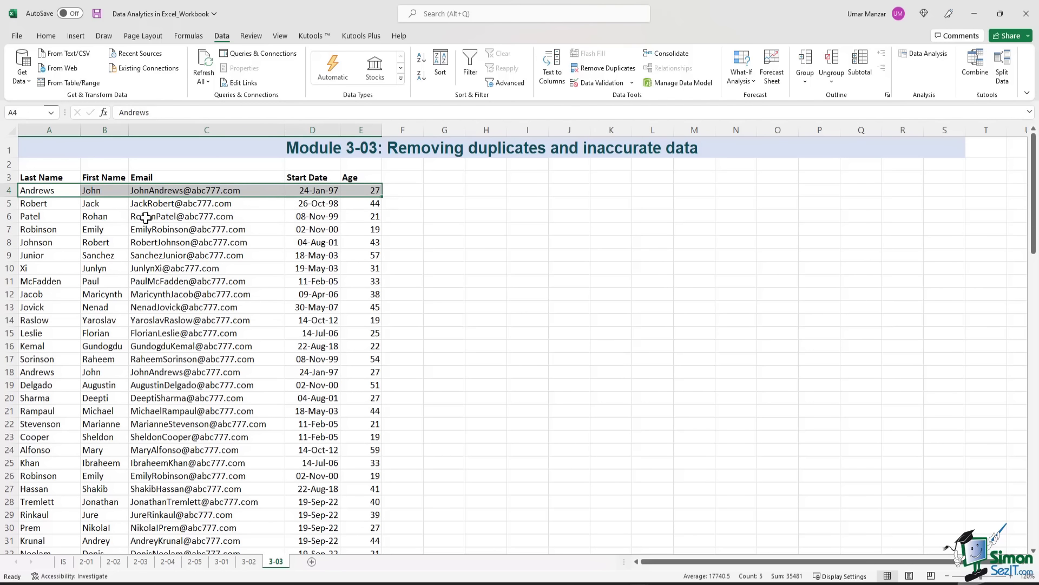
left_click_drag(65, 372, 375, 372)
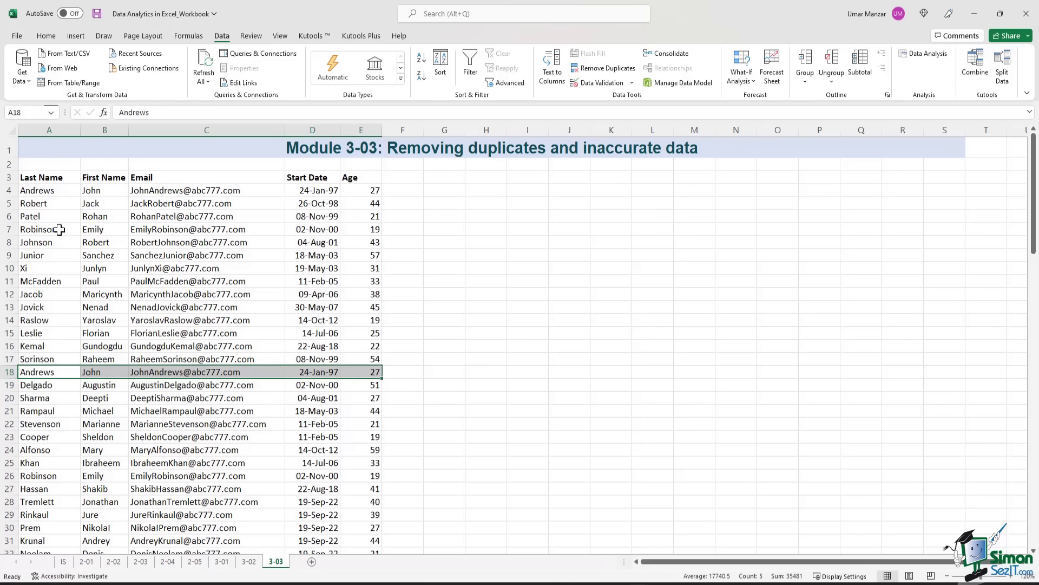
left_click_drag(59, 230, 362, 226)
left_click_drag(57, 476, 371, 472)
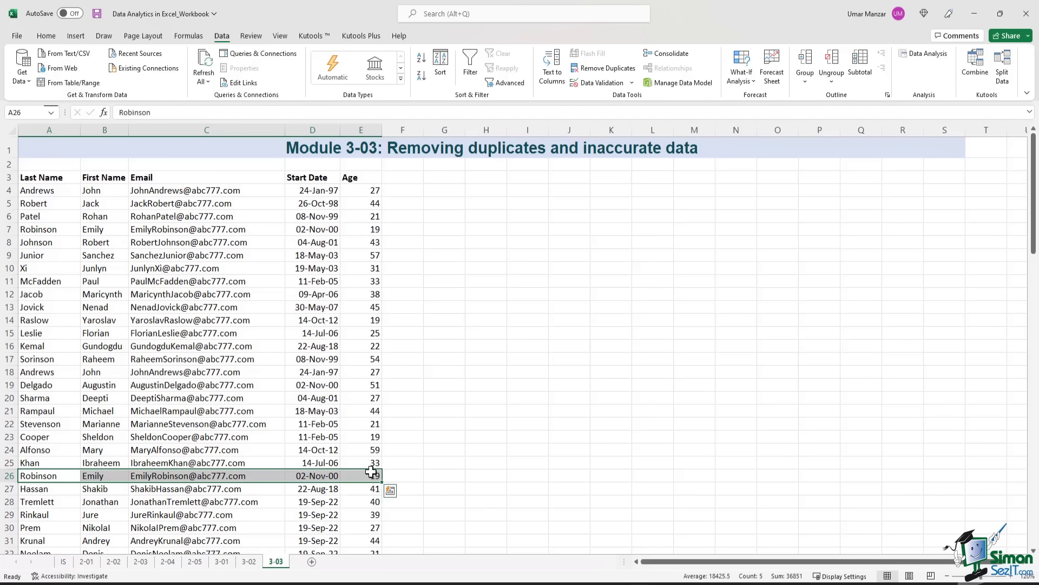
Examine the first record, A4:E4, across its name, email, start date and age columns
left_click(229, 282)
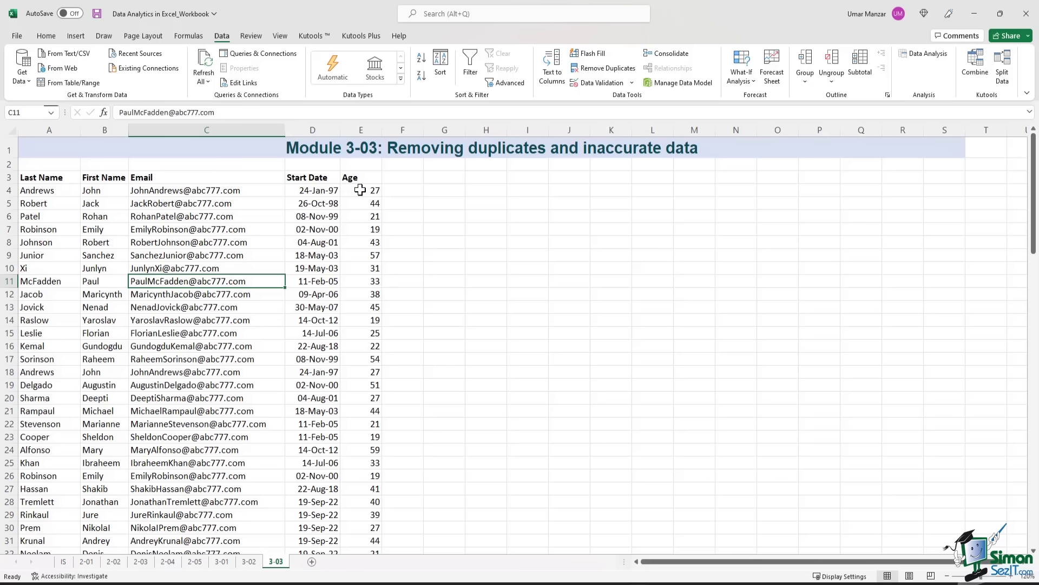
left_click_drag(363, 191, 52, 190)
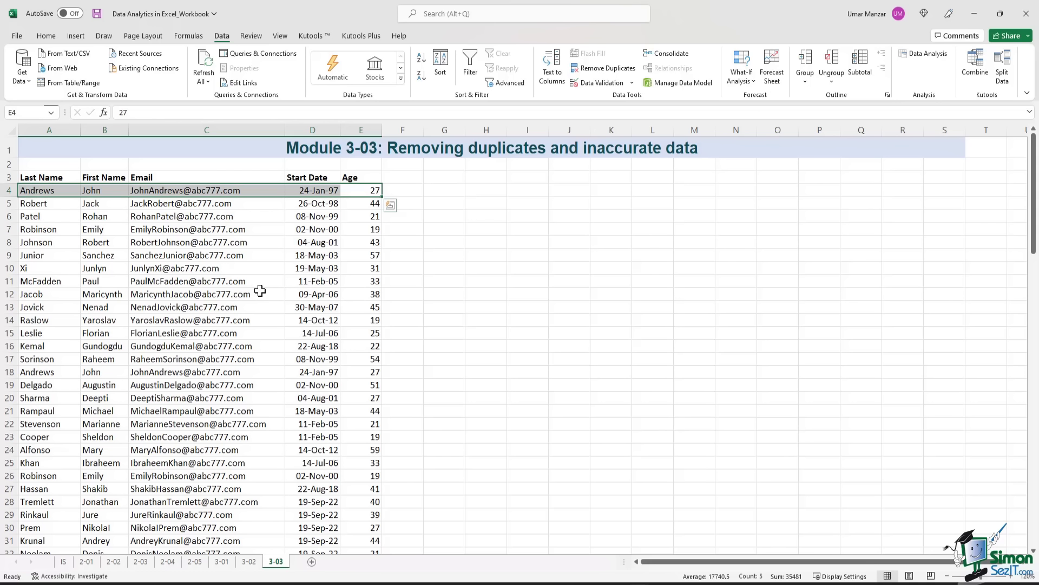
scroll(254, 290, "down", 1)
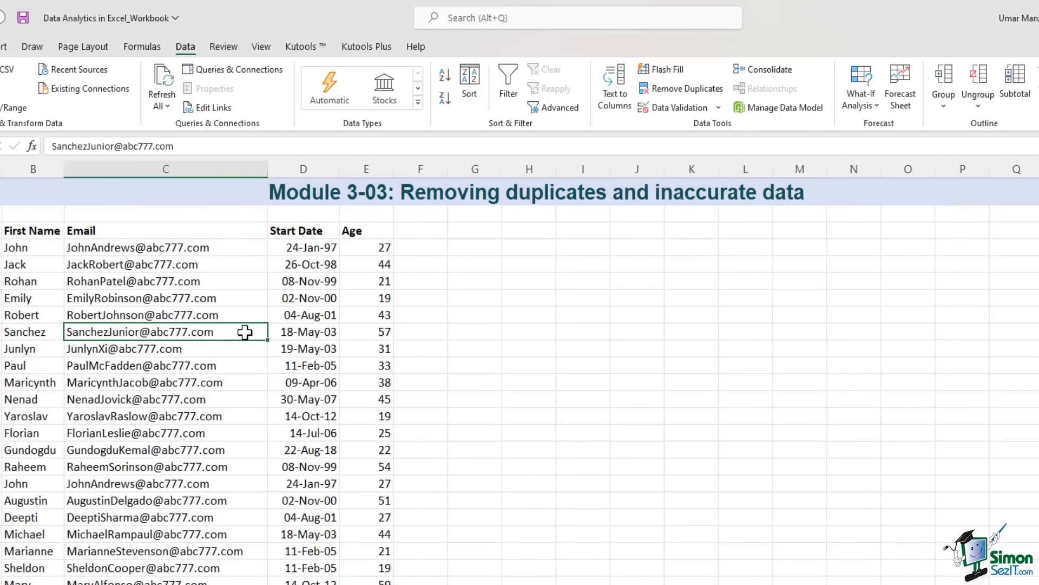
Open the Advanced Filter for the list and check that the list range A3:E54 covers every record
left_click(560, 108)
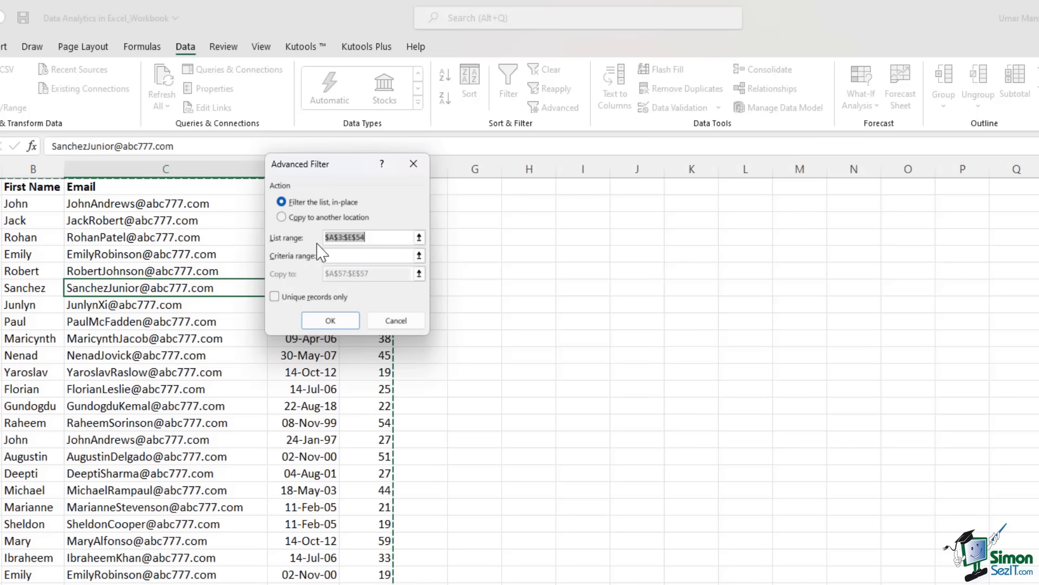
left_click(341, 255)
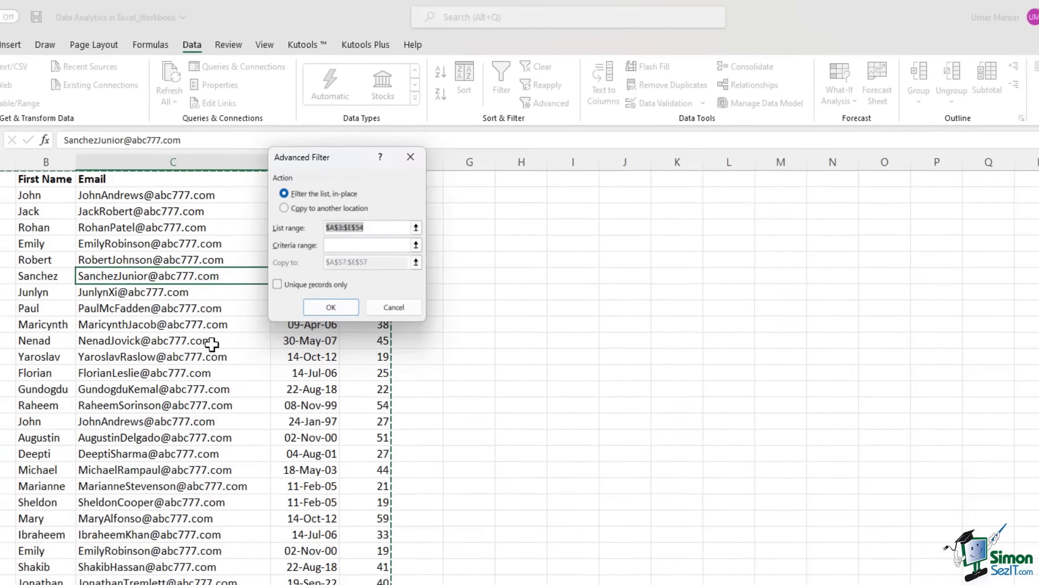
scroll(205, 361, "down", 3)
scroll(235, 287, "down", 9)
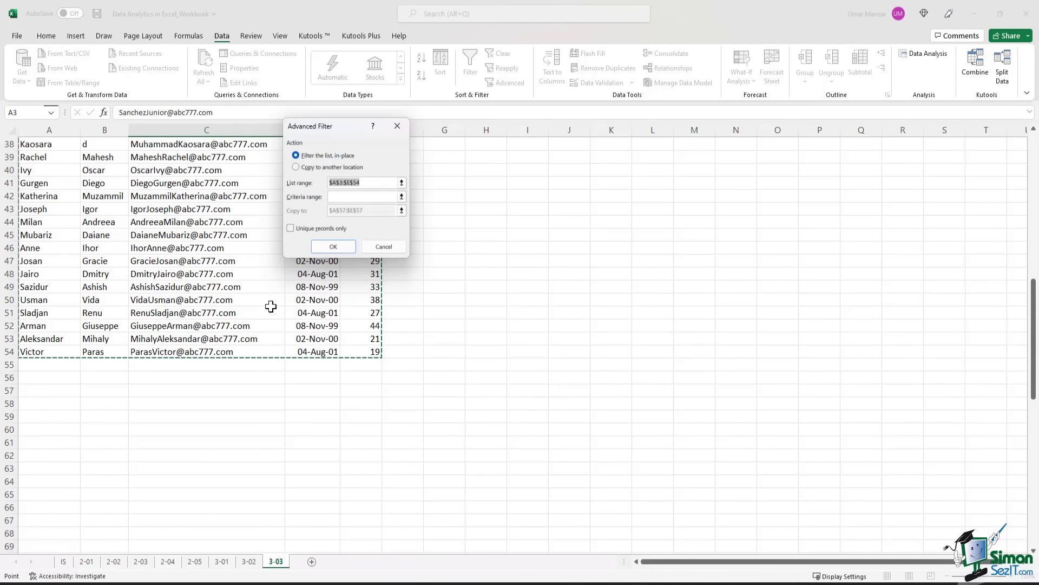
scroll(269, 313, "up", 4)
scroll(256, 401, "up", 8)
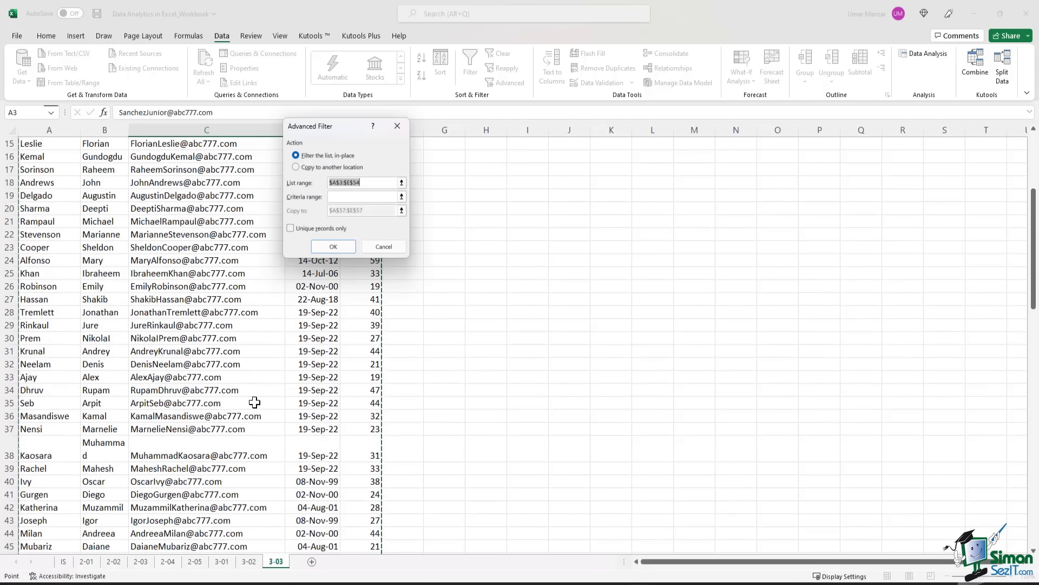
scroll(256, 398, "up", 1)
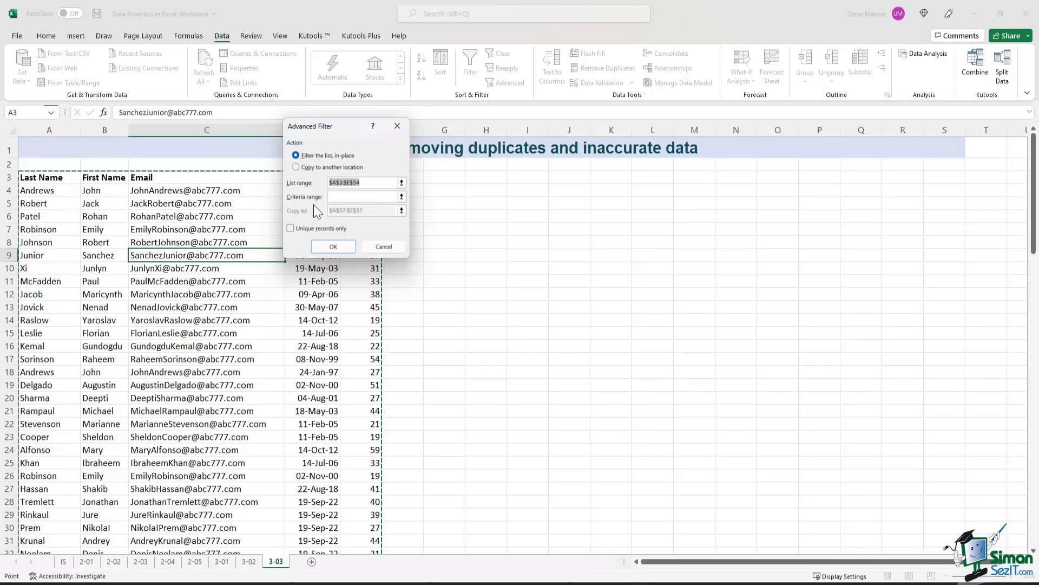
Copy only the unique records from A3:E54 to another location, A57:E57, with the Advanced Filter
left_click(296, 167)
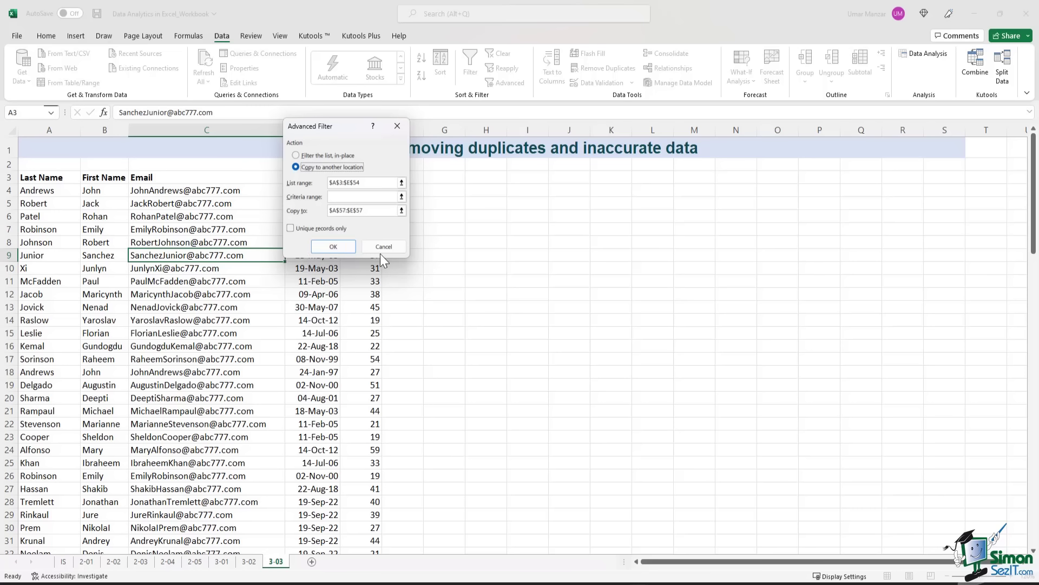
left_click(402, 212)
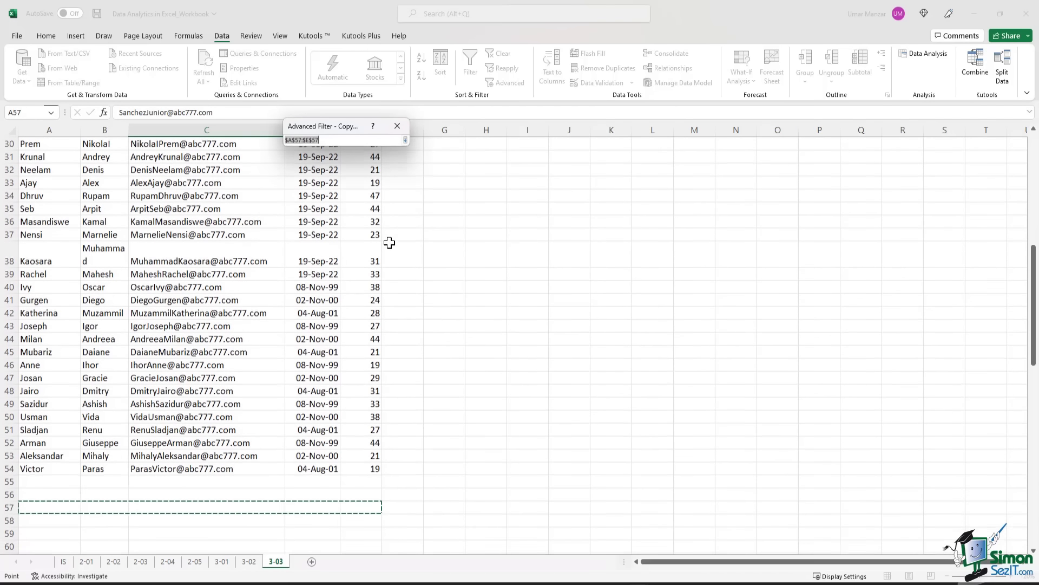
scroll(397, 476, "down", 1)
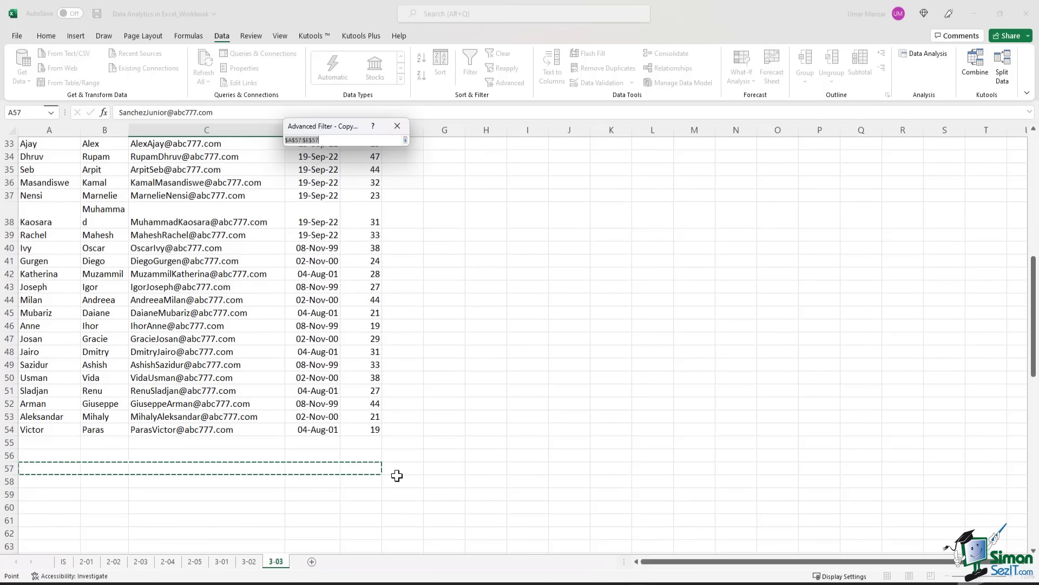
left_click(406, 140)
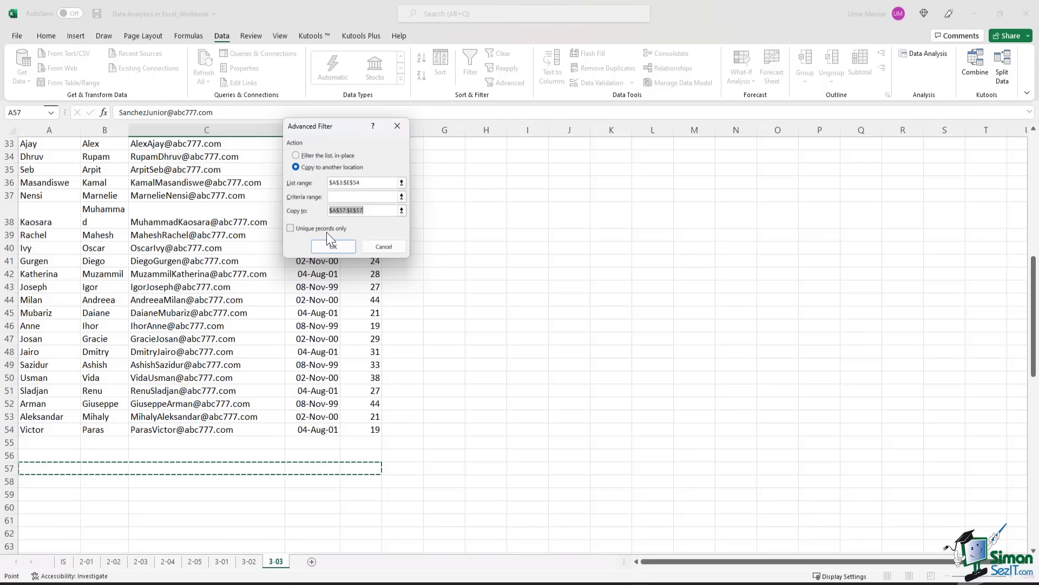
left_click(291, 229)
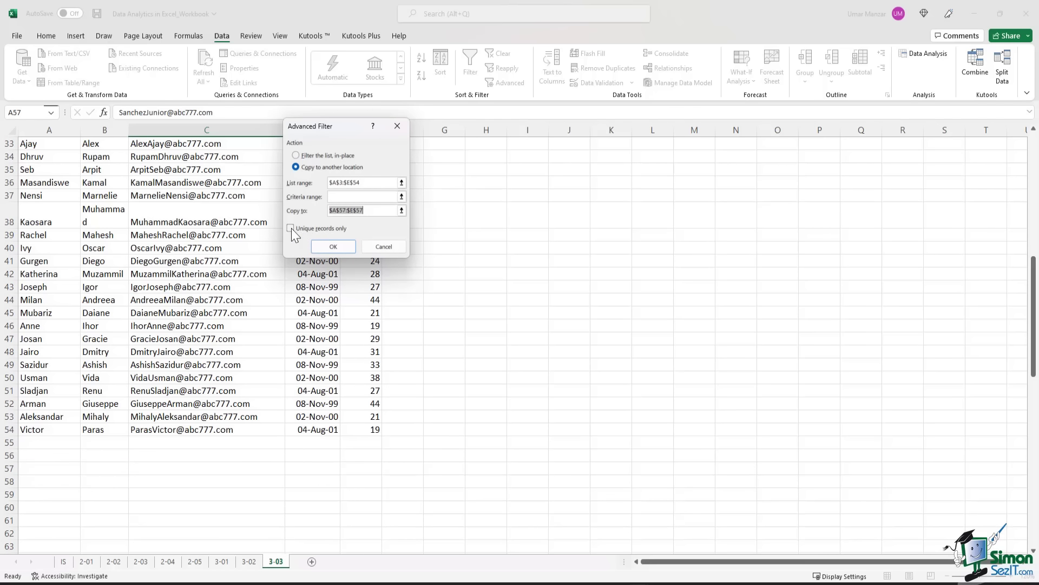
left_click(333, 247)
Compare the number of last names in the filtered copy, A58:A106, with the original list in A4:A54
scroll(279, 262, "up", 10)
scroll(281, 264, "down", 12)
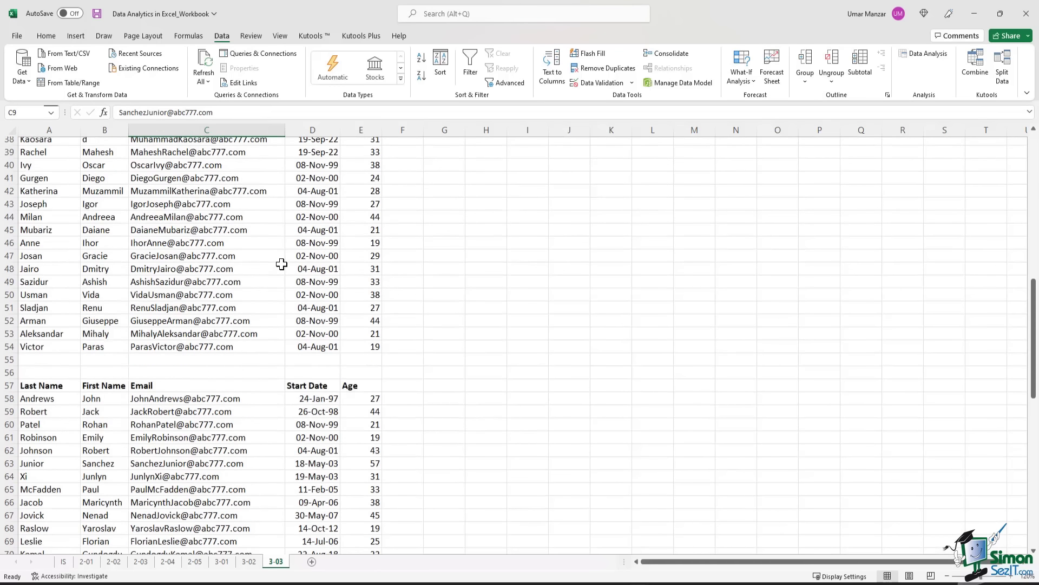
scroll(282, 263, "down", 2)
scroll(220, 312, "down", 2)
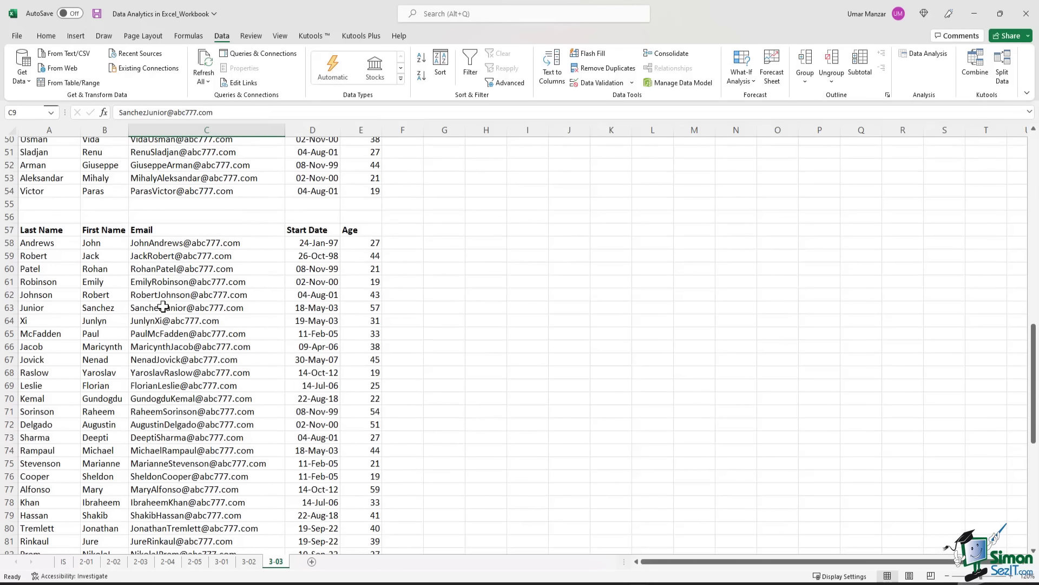
left_click_drag(49, 244, 46, 531)
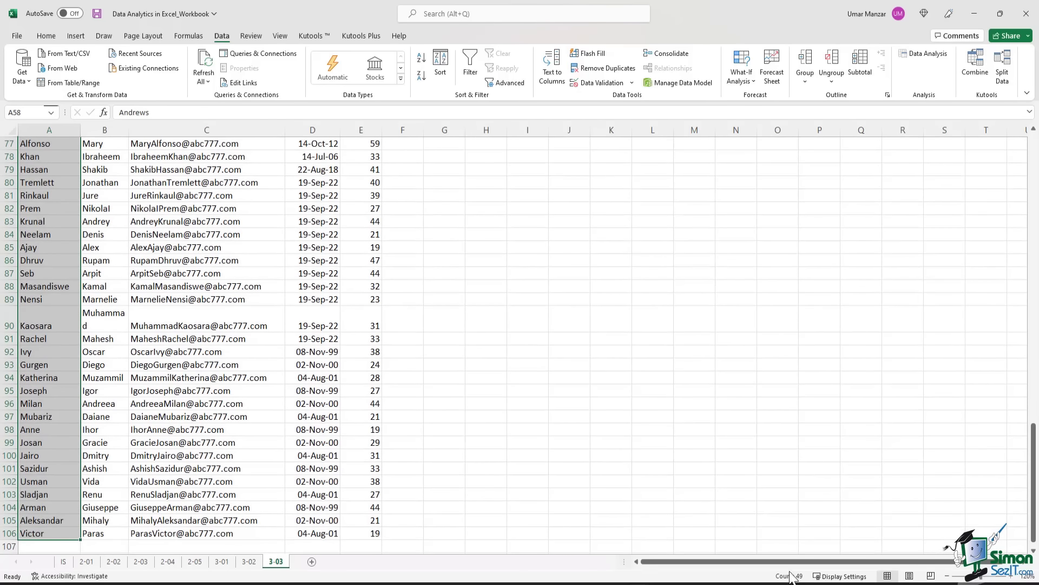
scroll(164, 344, "up", 16)
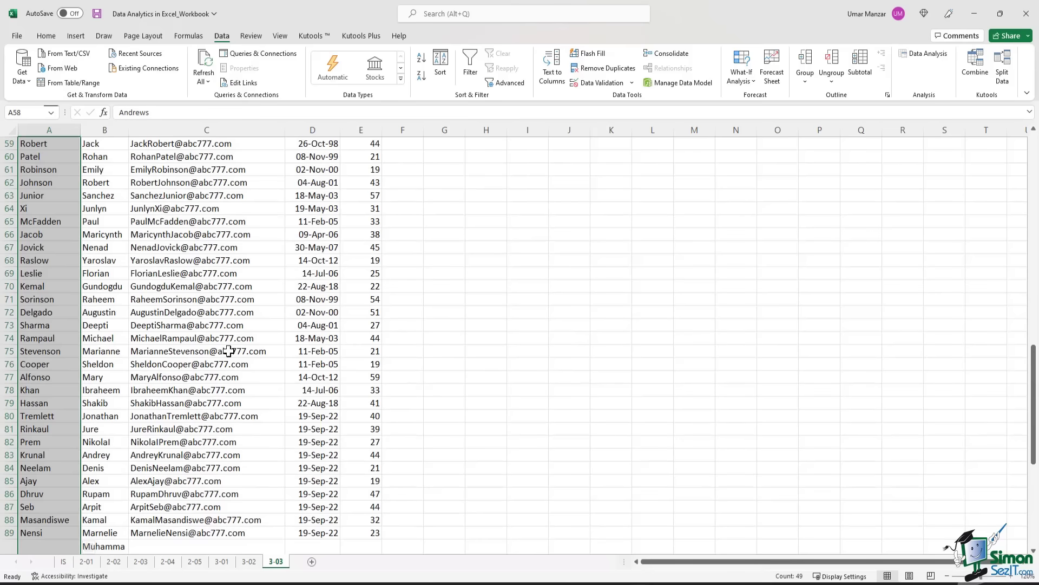
left_click_drag(36, 467, 31, 168)
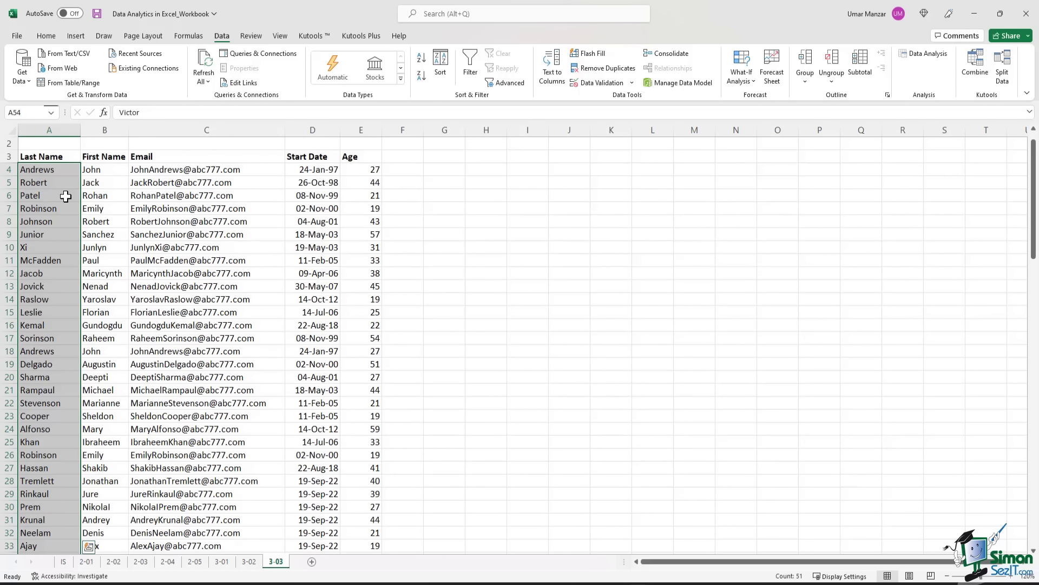
scroll(65, 196, "down", 15)
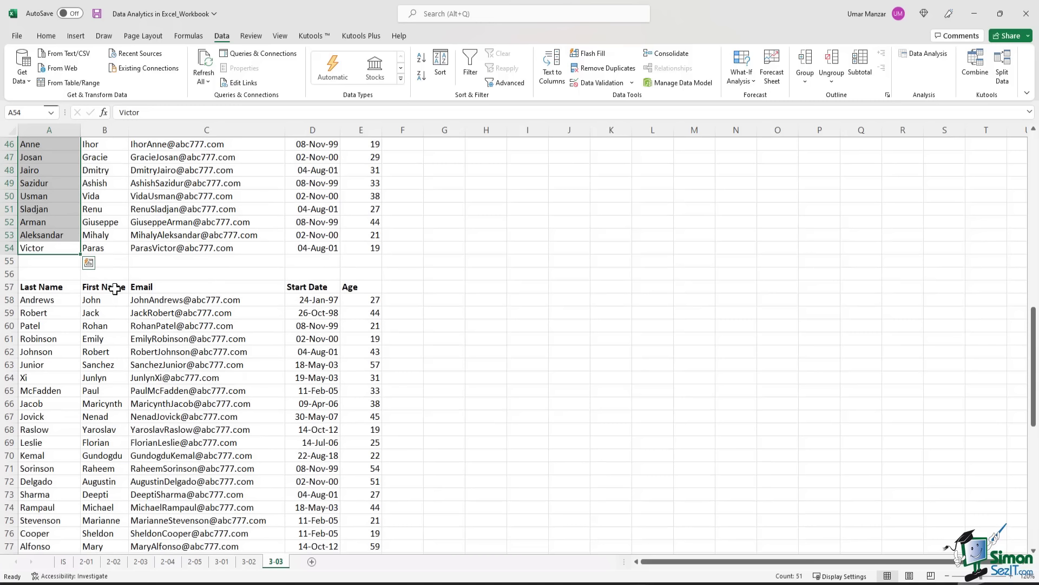
scroll(238, 237, "up", 15)
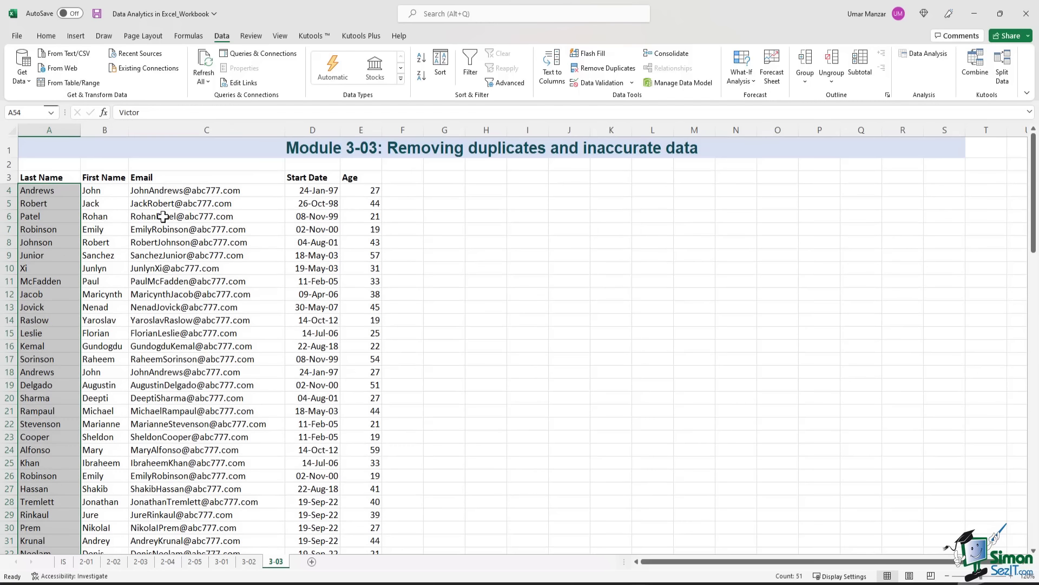
Filter the list A3:E54 in place to unique records only with the Advanced Filter, and undo that filter
left_click(61, 197)
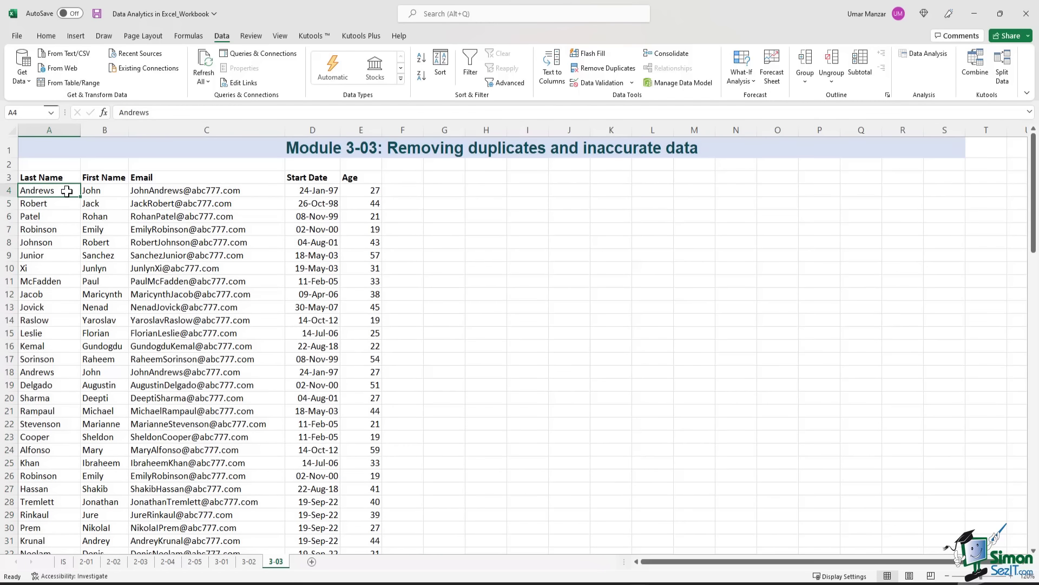
left_click(519, 85)
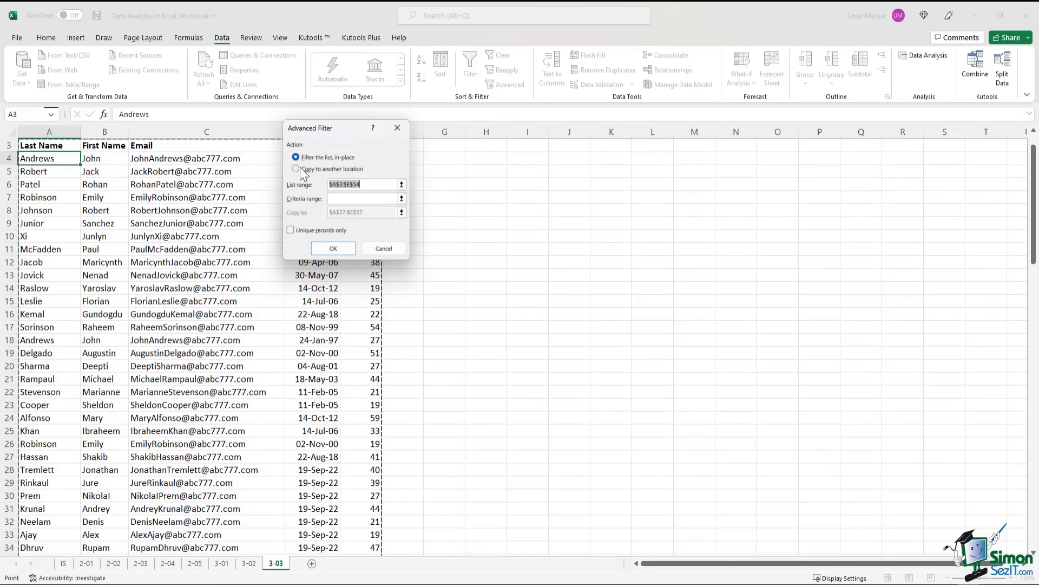
left_click(325, 230)
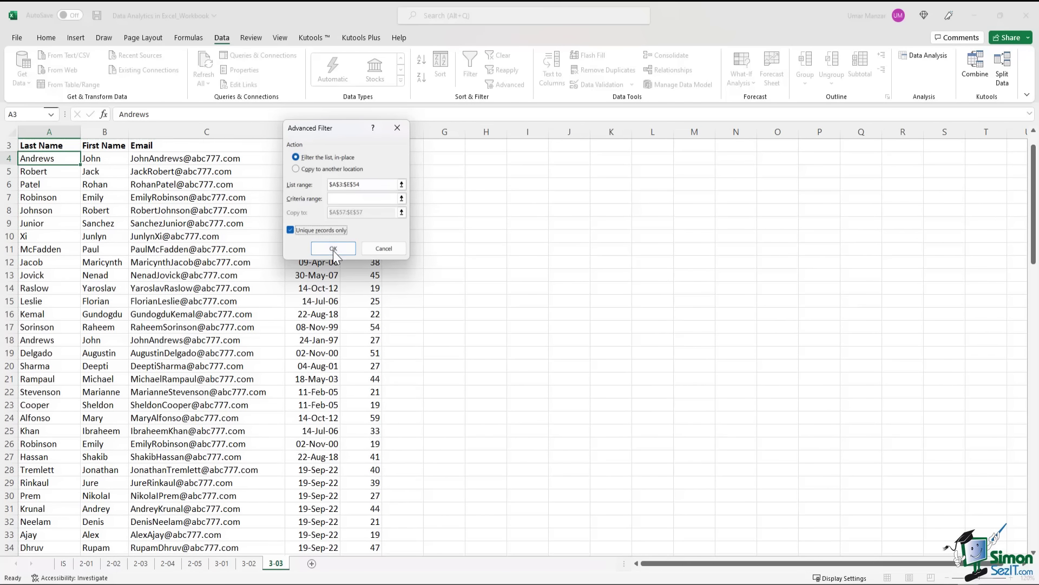
left_click(333, 248)
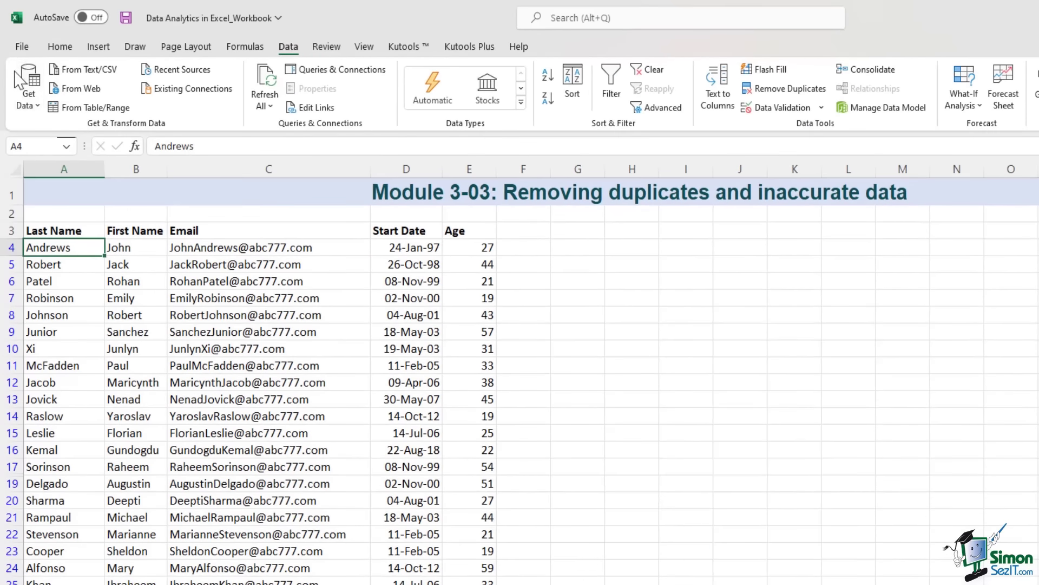
left_click(60, 47)
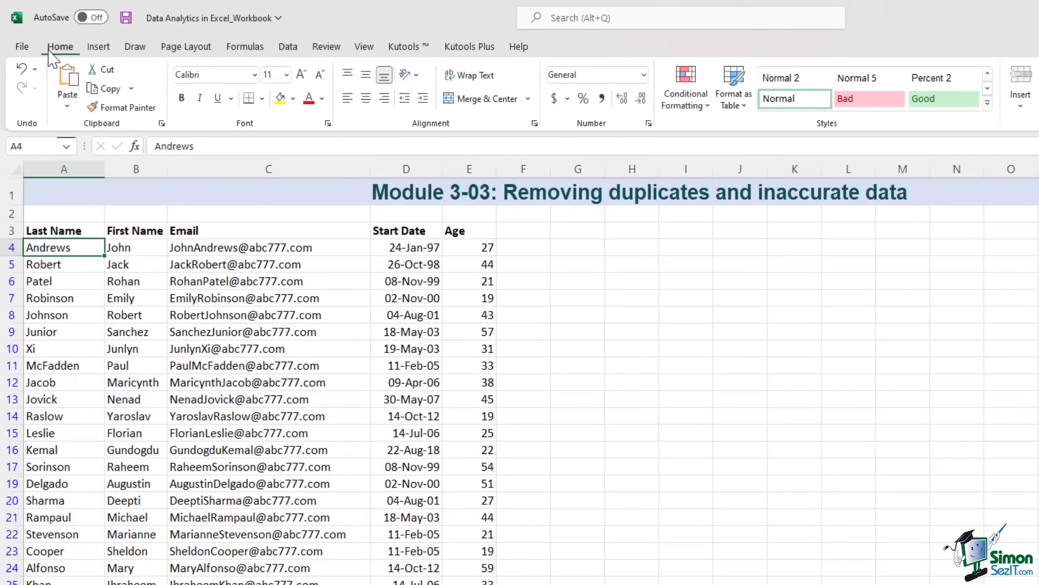
left_click(24, 71)
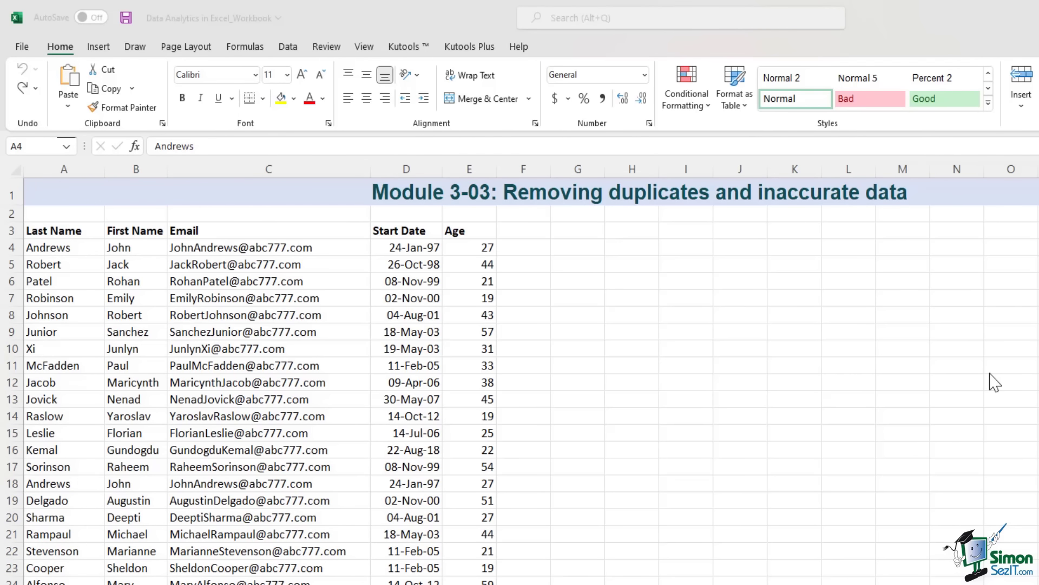
Remove duplicates from the original list by Last Name, First Name, Email, Start Date and Age, and undo the removal
left_click(64, 250)
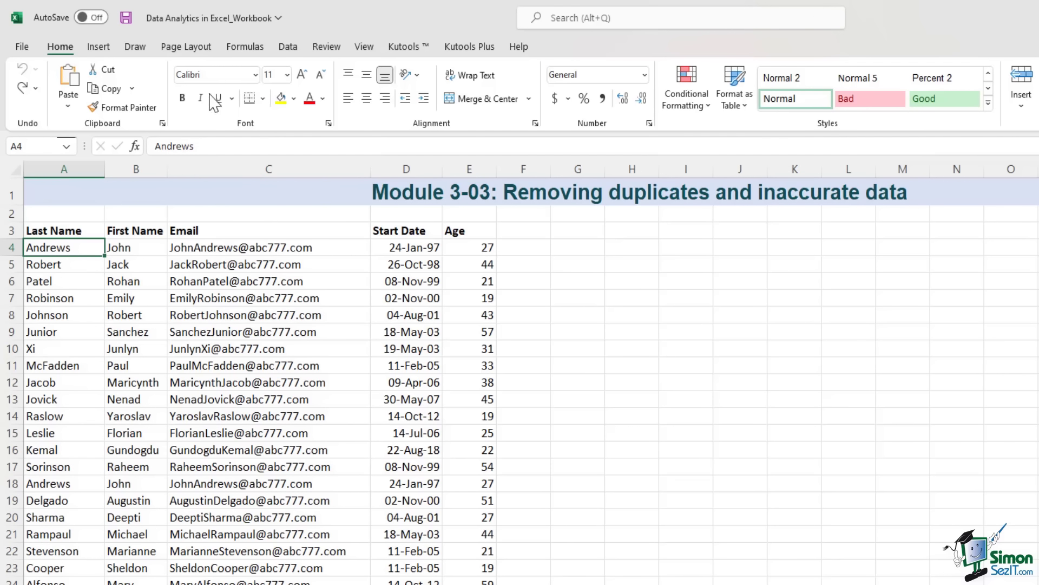
left_click(287, 48)
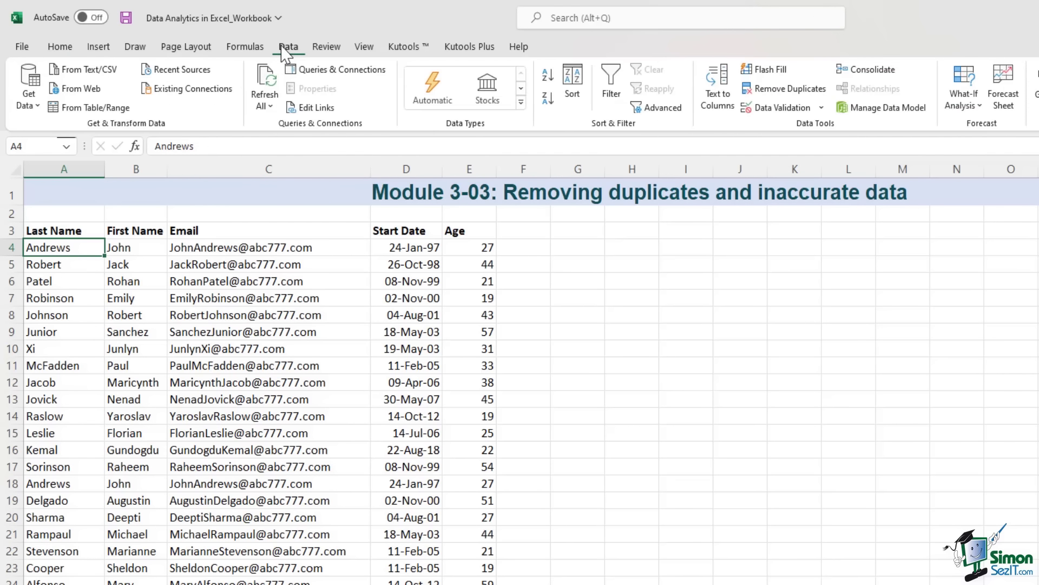
left_click(791, 89)
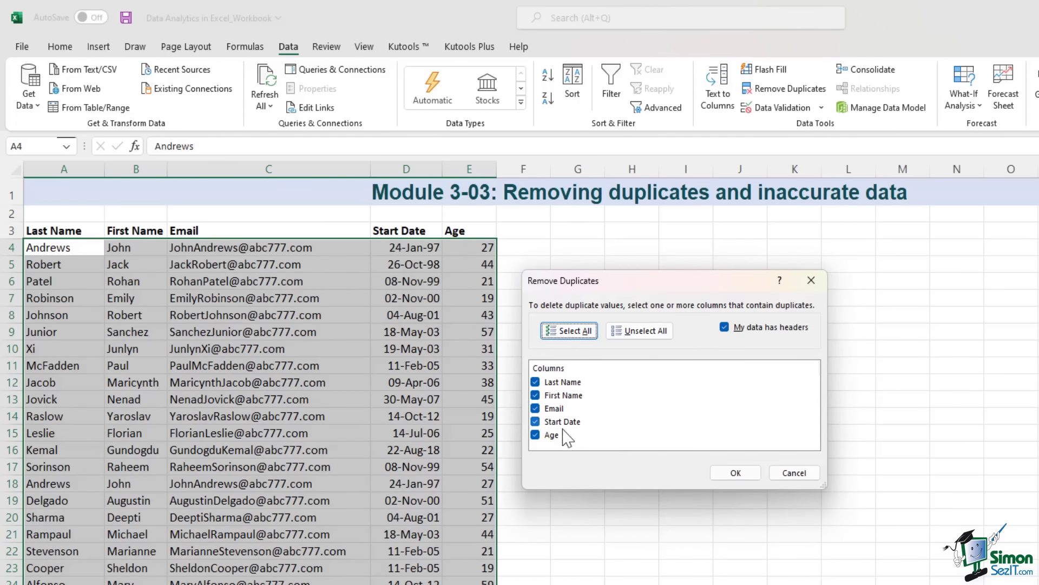
left_click(744, 476)
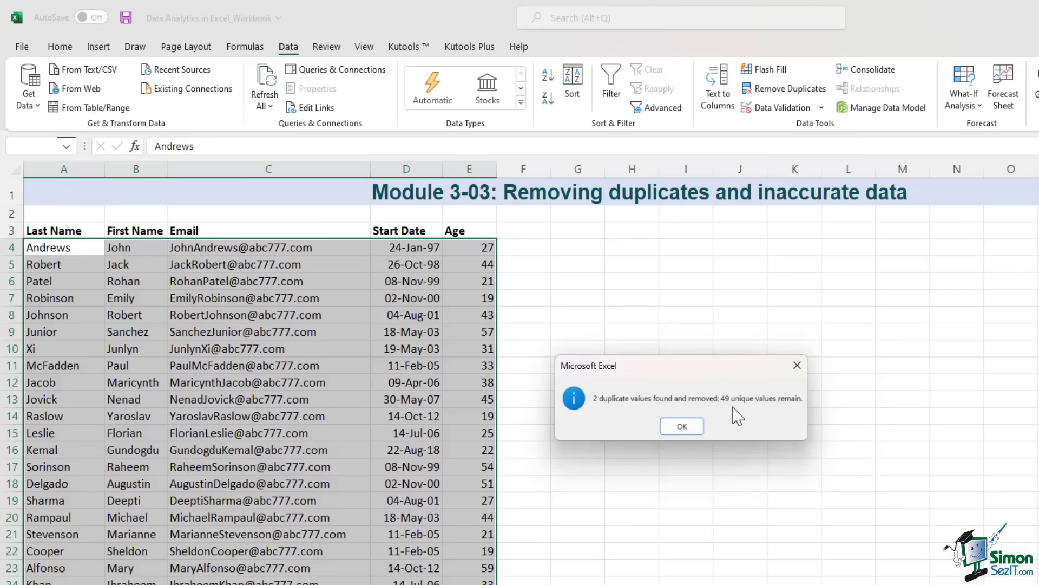
left_click(694, 426)
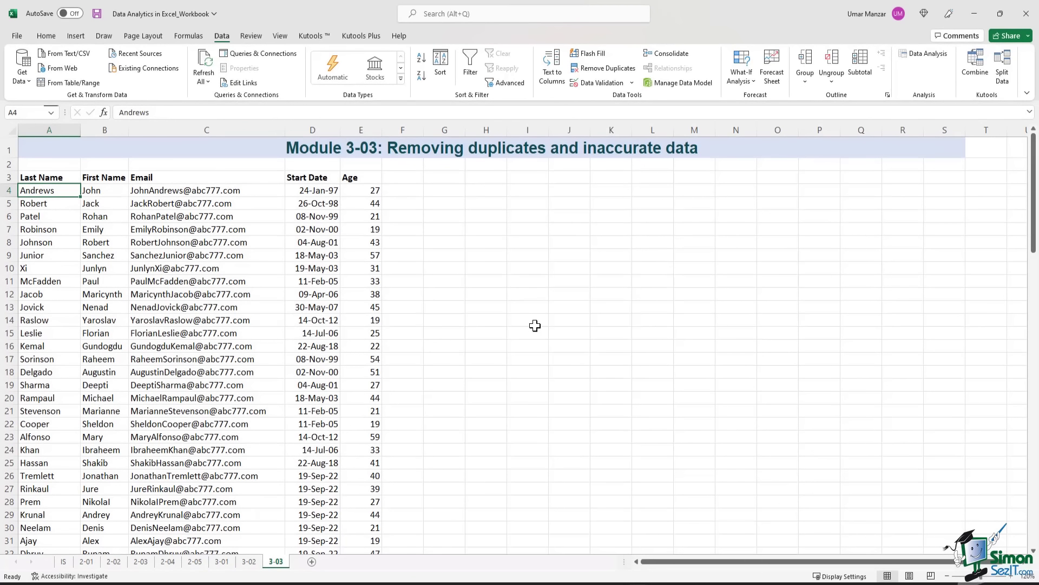
left_click(451, 245)
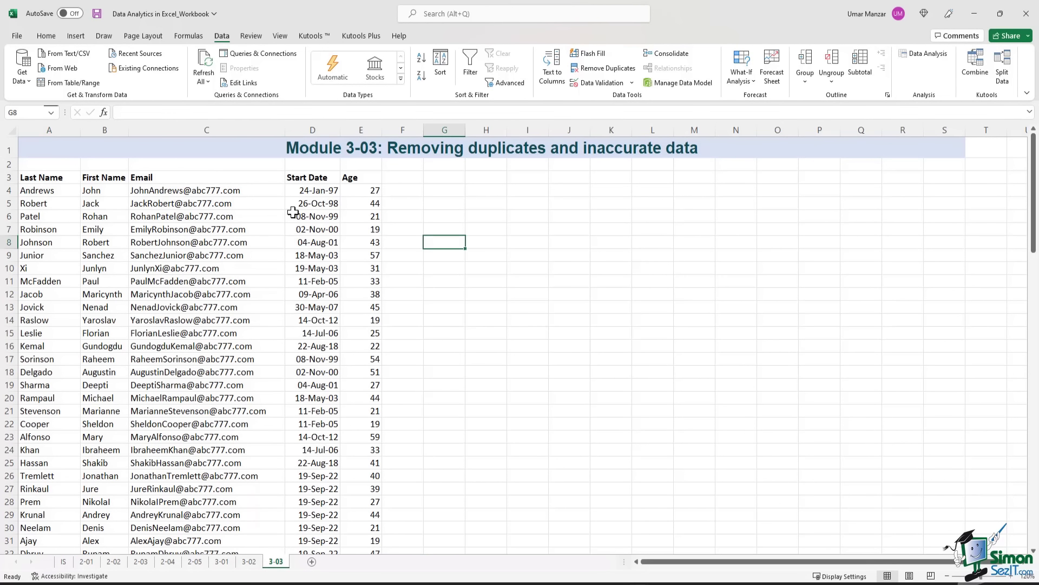
left_click(53, 38)
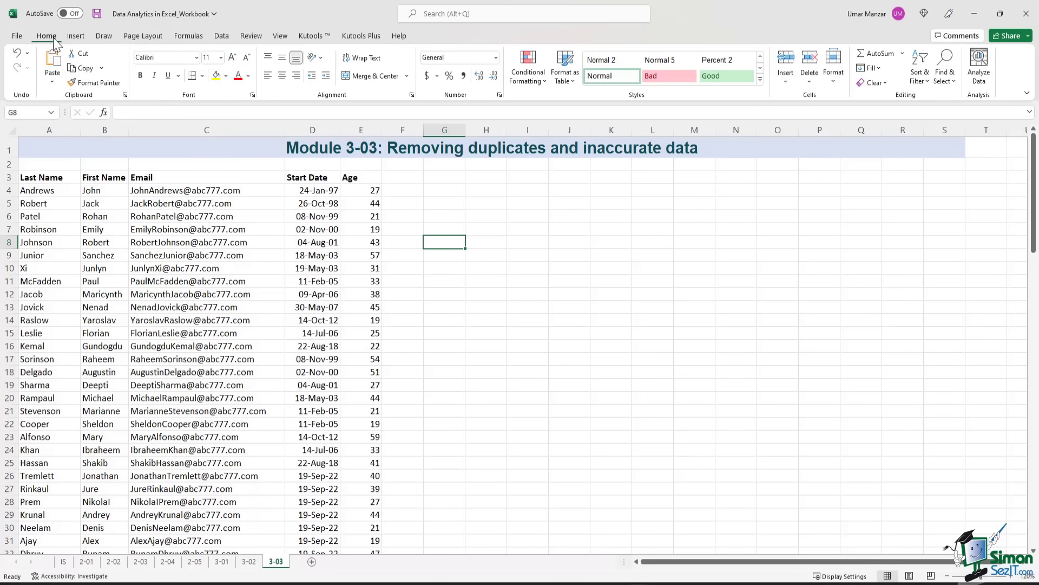
left_click(17, 52)
Highlight the first record by selecting the whole of row 4
left_click(361, 190)
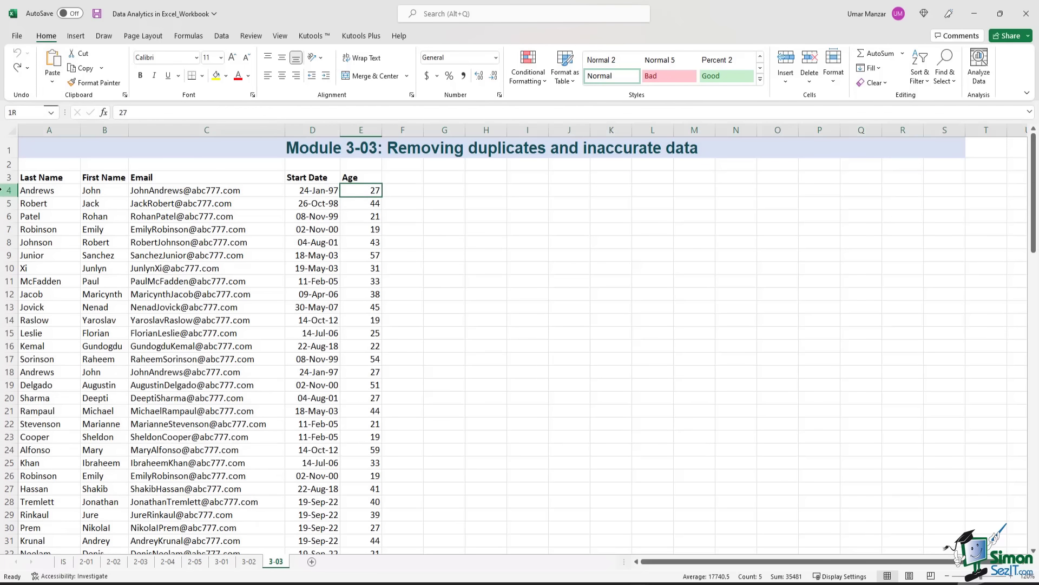
left_click(9, 190)
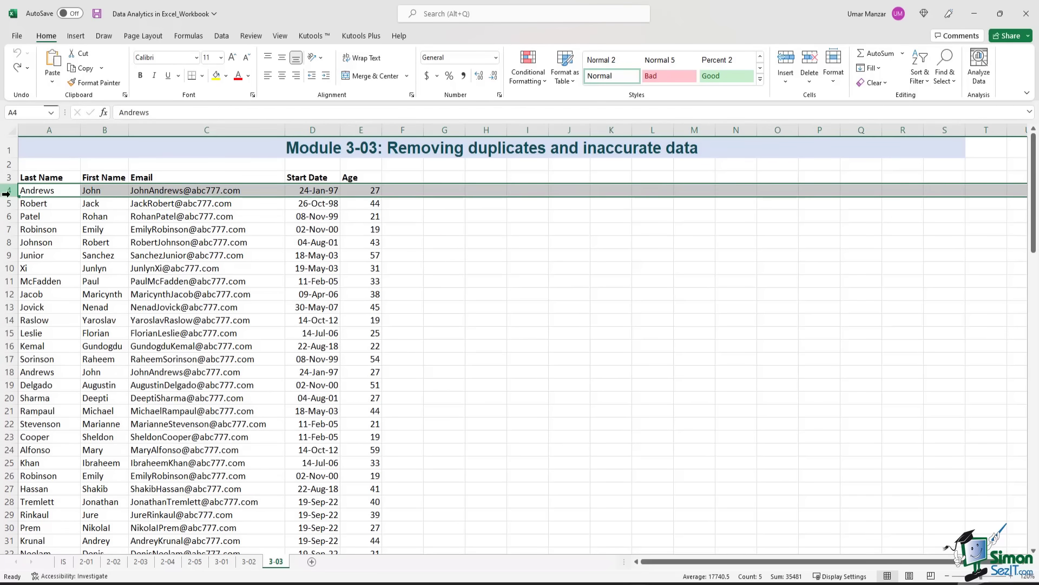
Compare the matching records in rows 4 and 18, and apply the Comma style to the age in E4
left_click(7, 372, "ctrl")
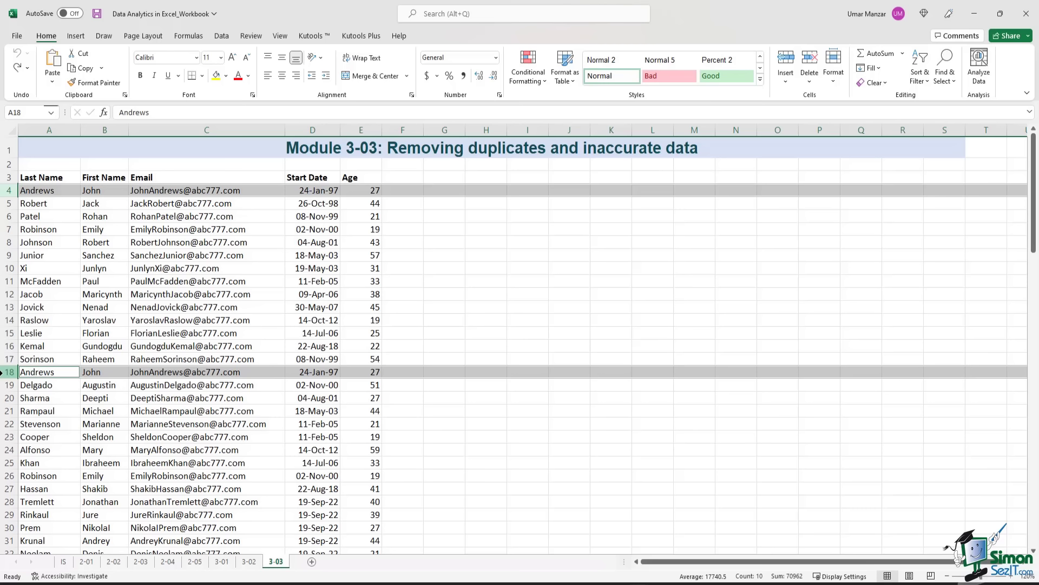
left_click(482, 257)
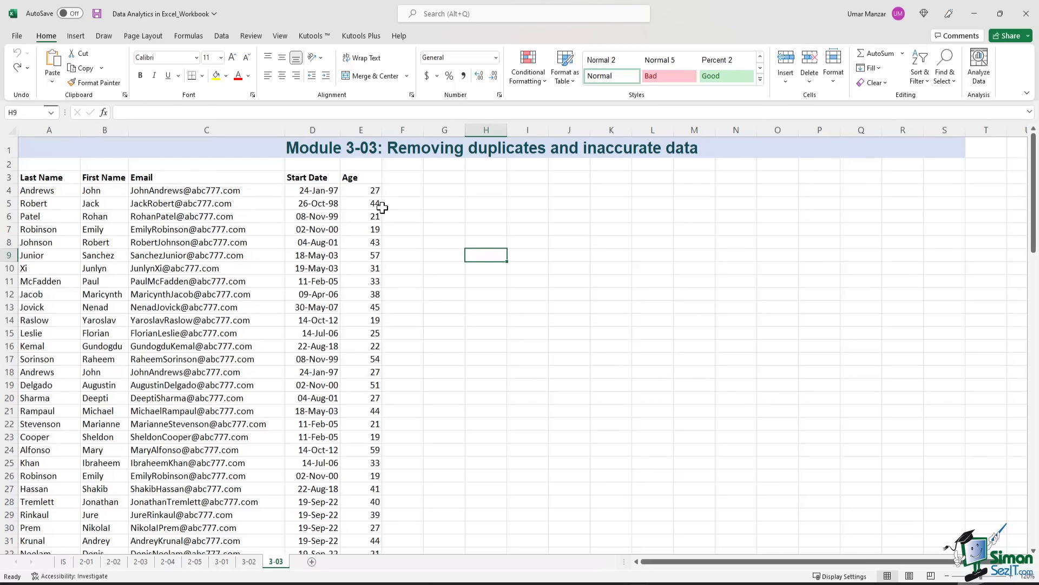
left_click(364, 193)
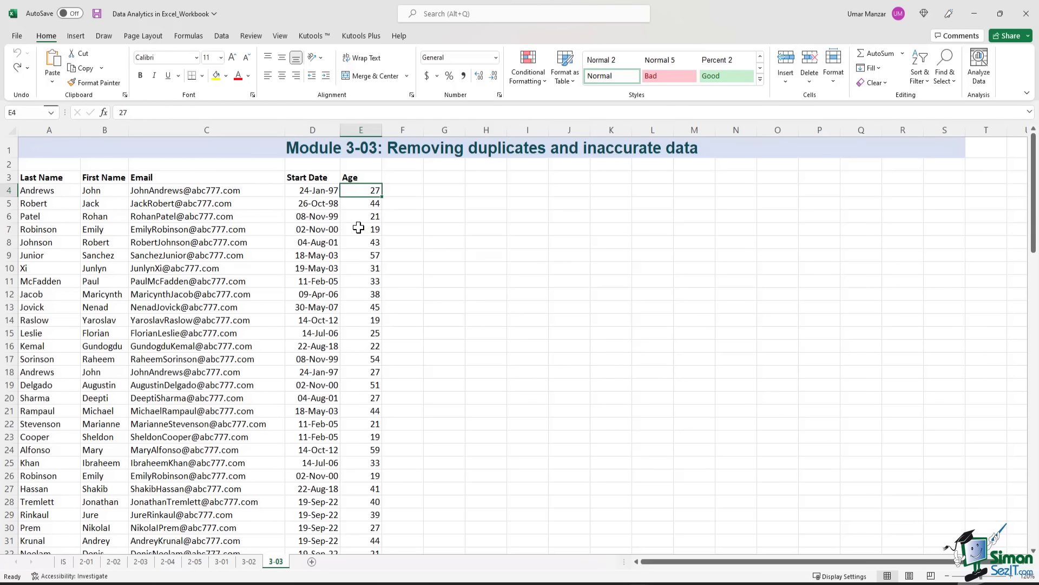
left_click(464, 77)
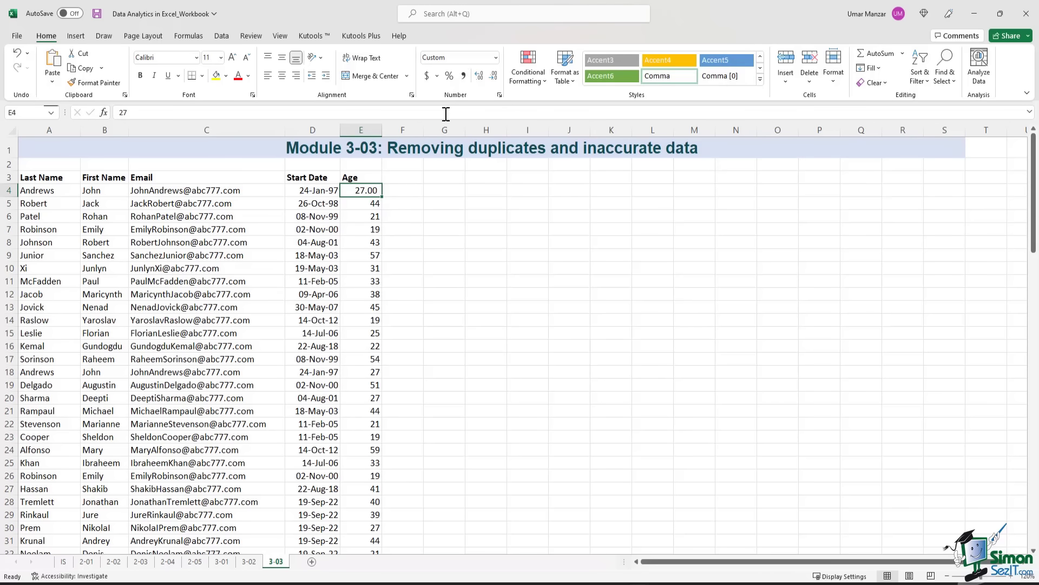
left_click(403, 204)
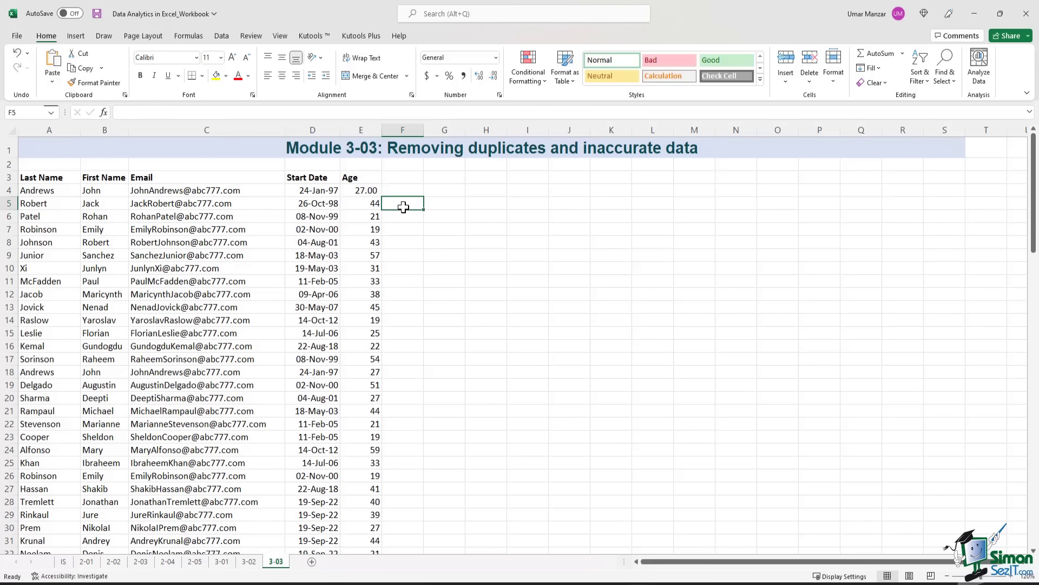
Compare the number formatting of the ages in E4 and E18
left_click(359, 193)
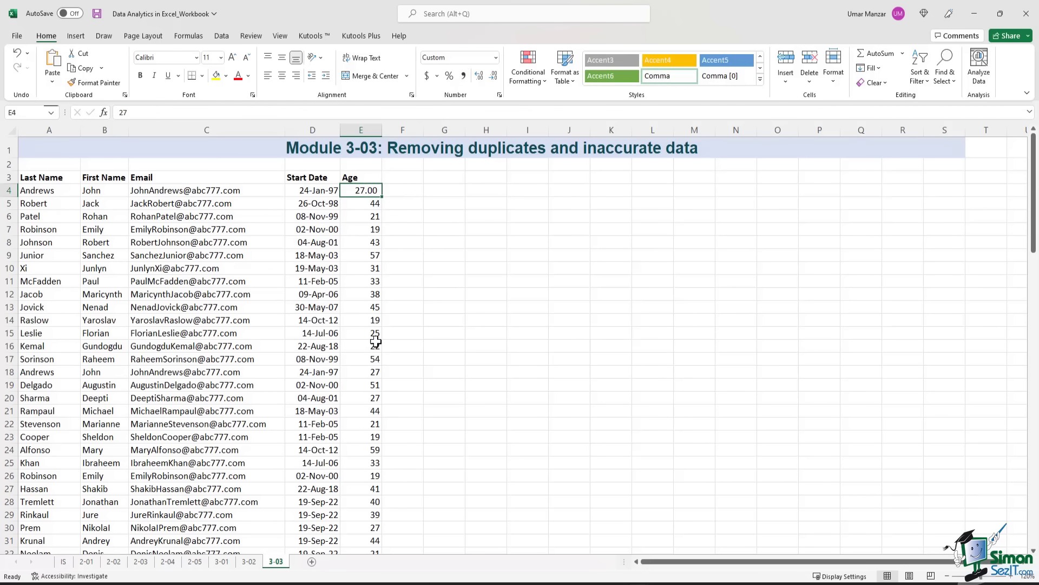
left_click(355, 371, "ctrl")
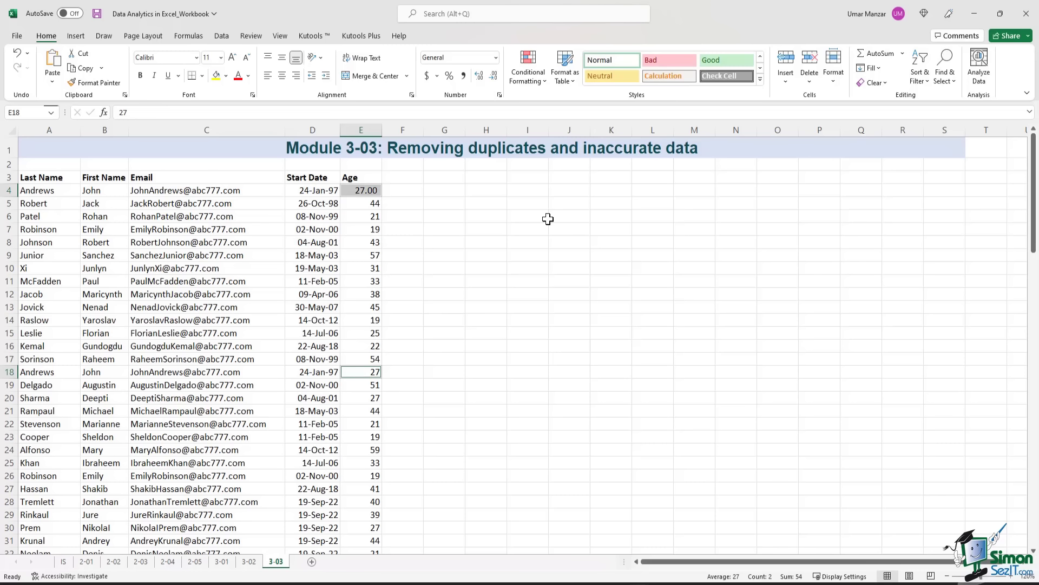
left_click(548, 218)
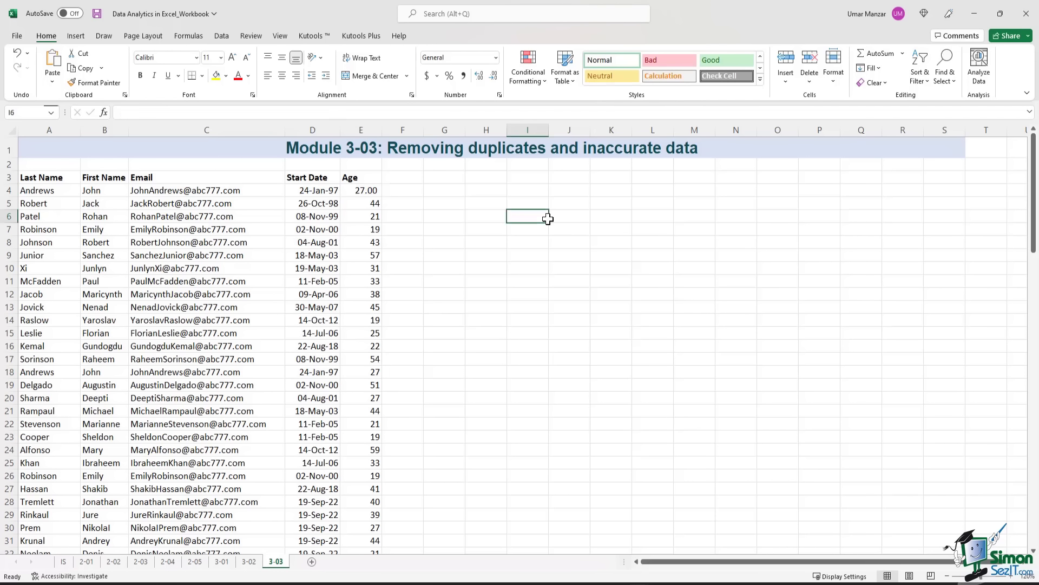
Remove duplicates from the list by Last Name, First Name, Email, Start Date and Age, treating the first row as headers
left_click(60, 193)
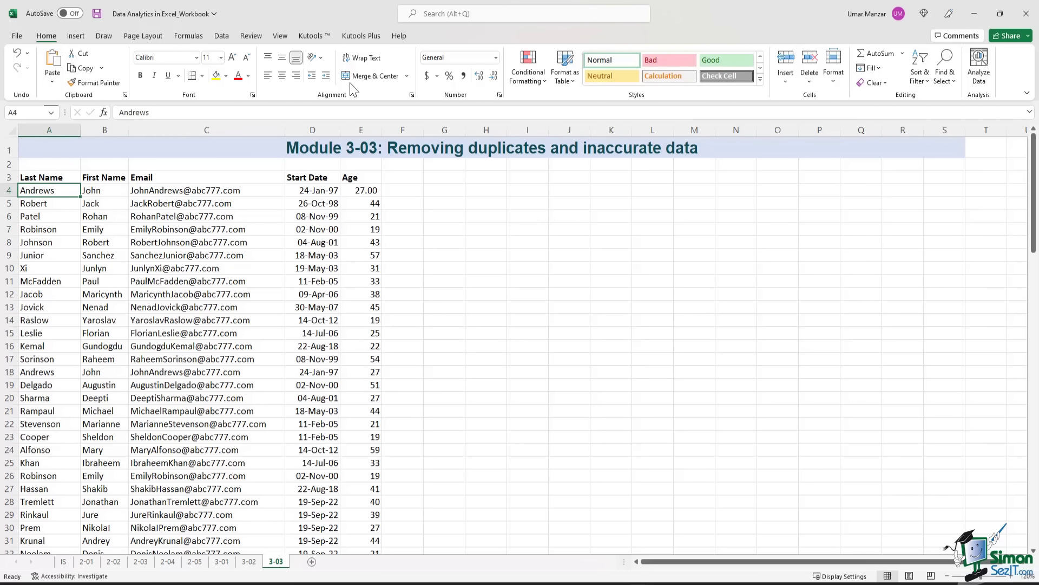
left_click(222, 36)
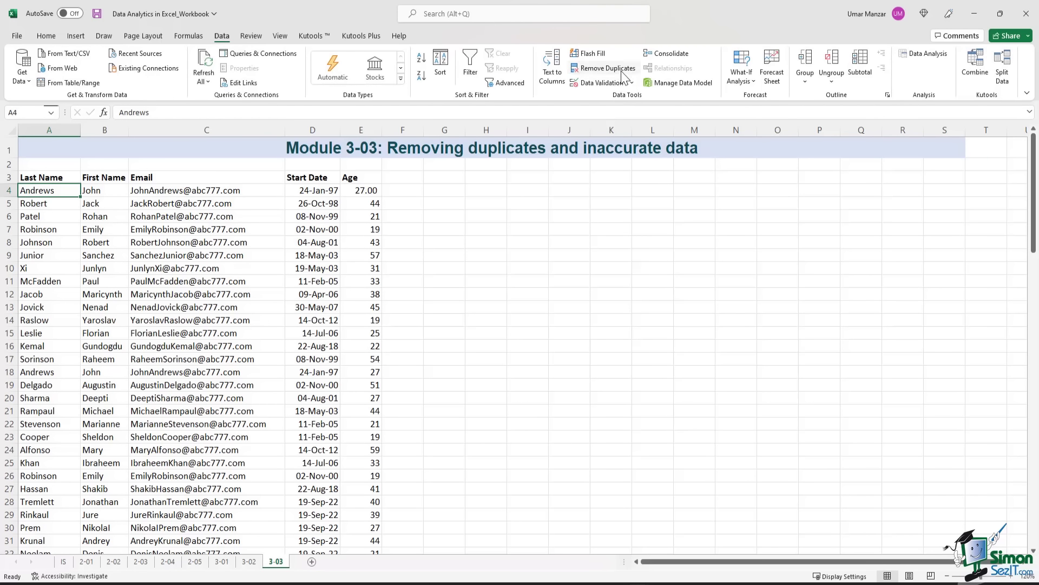
left_click(622, 71)
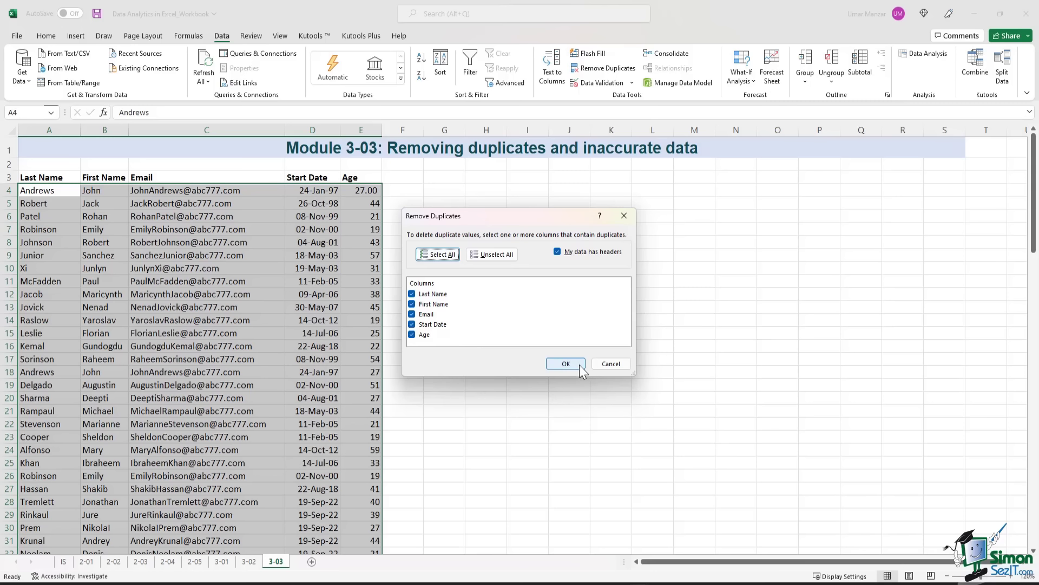
left_click(566, 364)
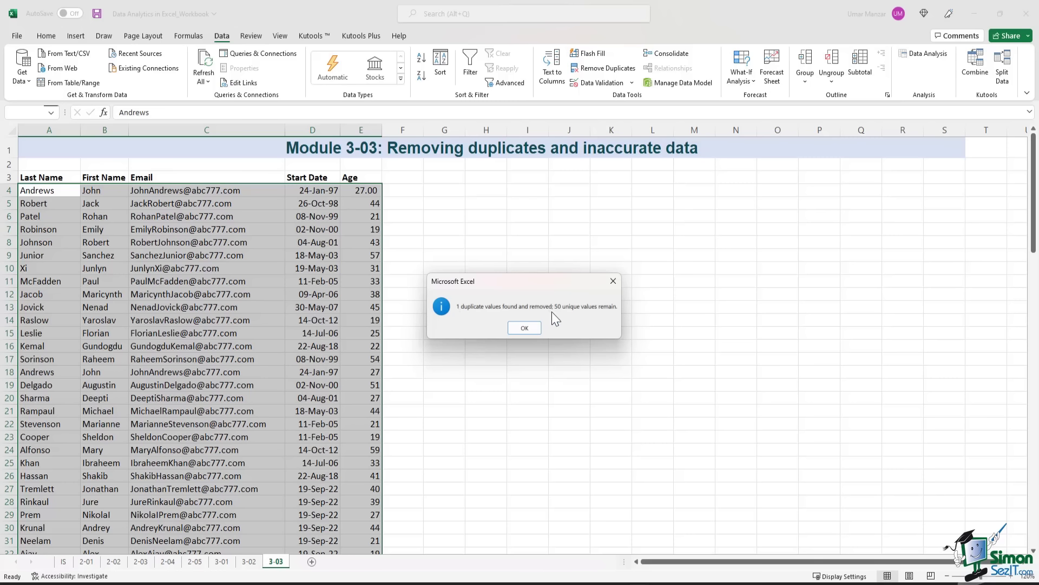
left_click(528, 329)
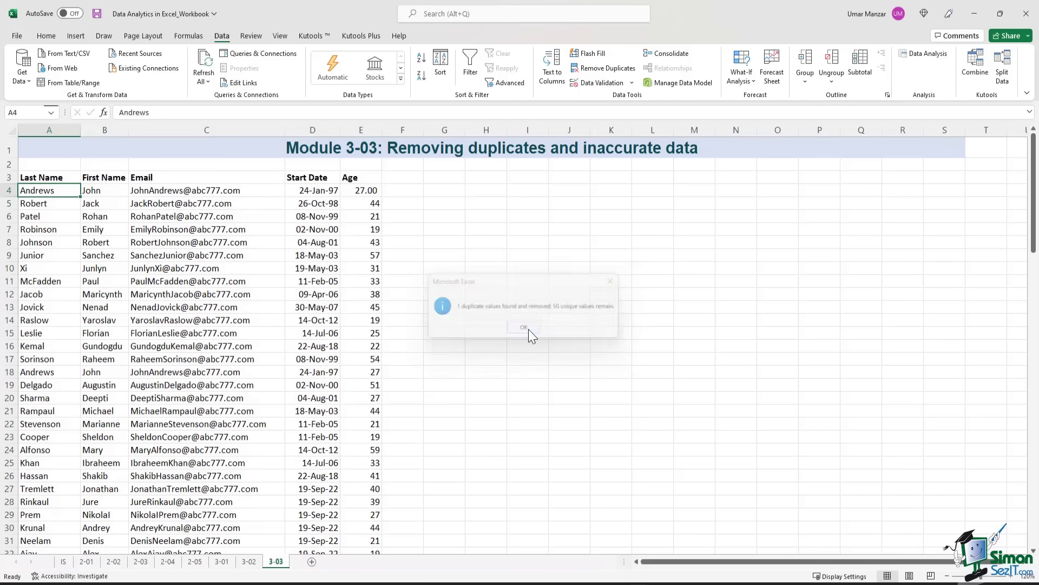
Check whether rows 4 and 18 are both still in the list and compare their ages
left_click(13, 190)
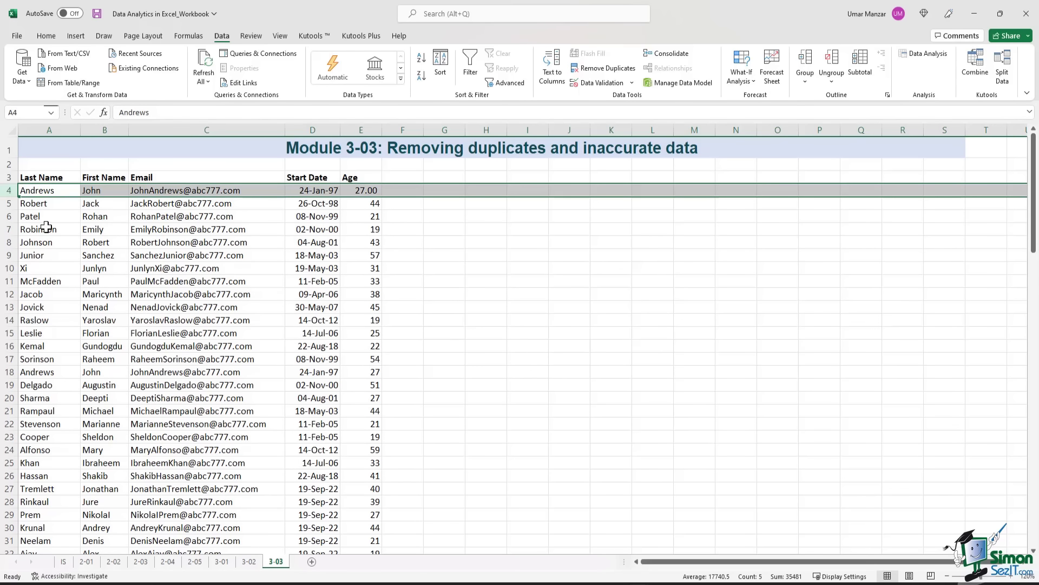
left_click(10, 373, "ctrl")
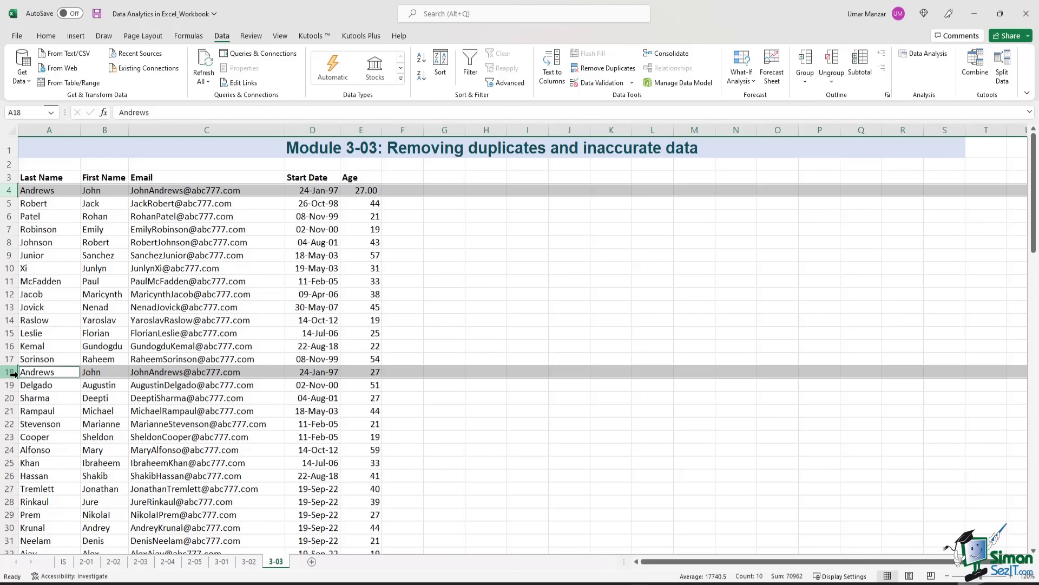
left_click(349, 373)
left_click(355, 191, "ctrl")
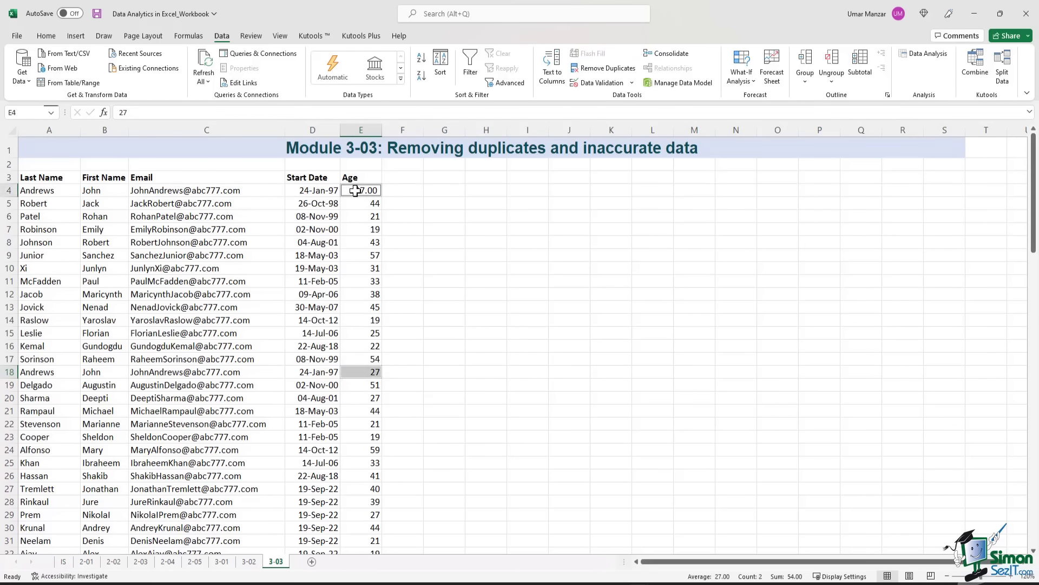
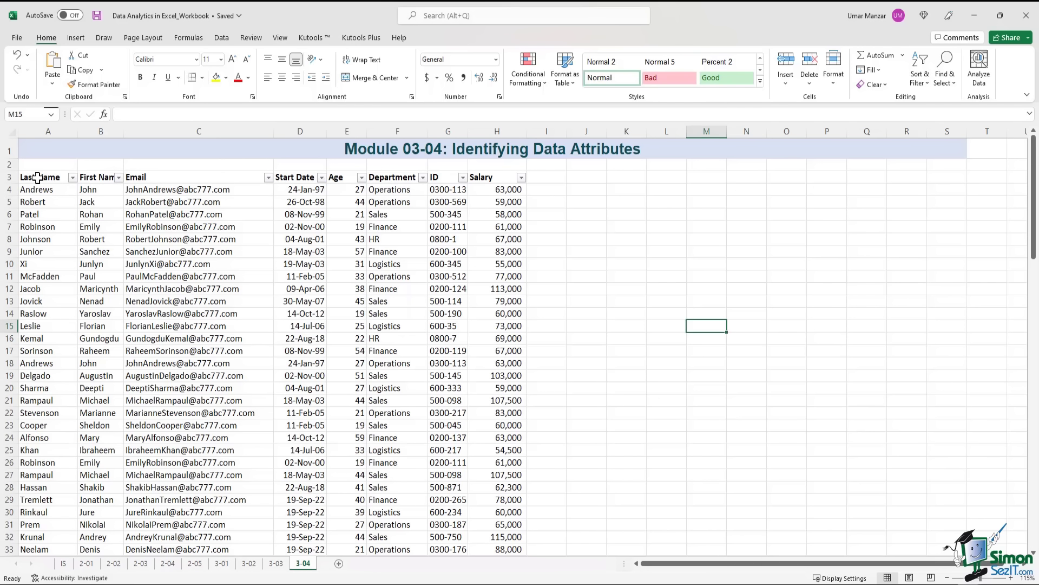
Examine the Email heading, the Department column and the ID values in G3:G20 on sheet 3-04 as identifying attributes
left_click(184, 178)
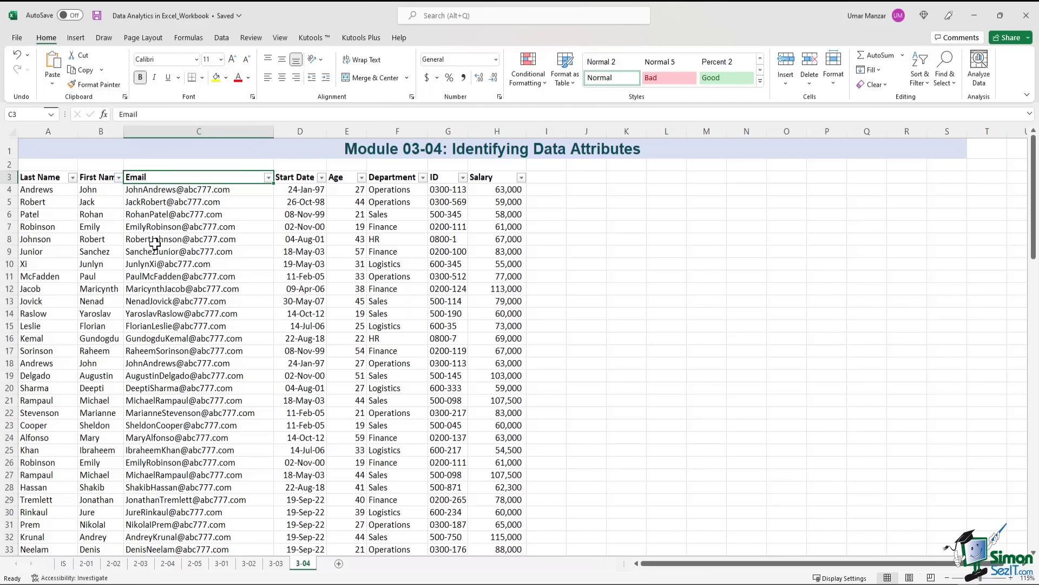
left_click_drag(434, 178, 431, 391)
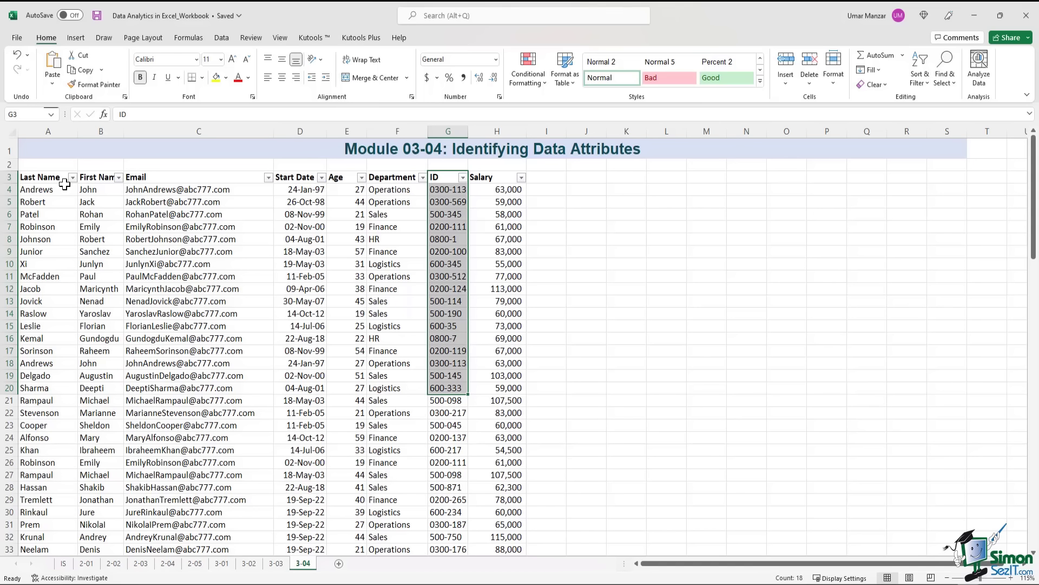
left_click(400, 203)
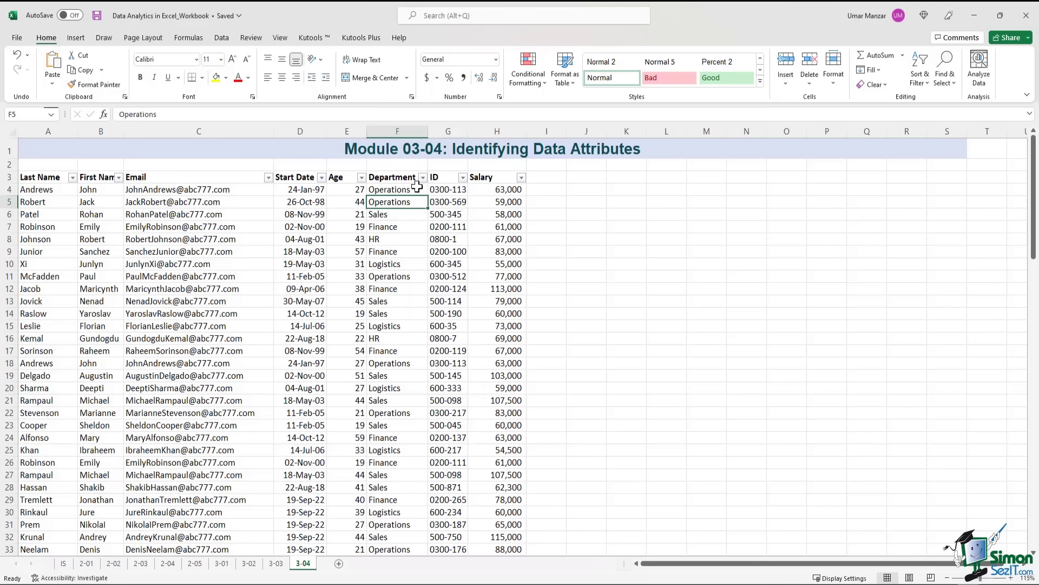
left_click(437, 177)
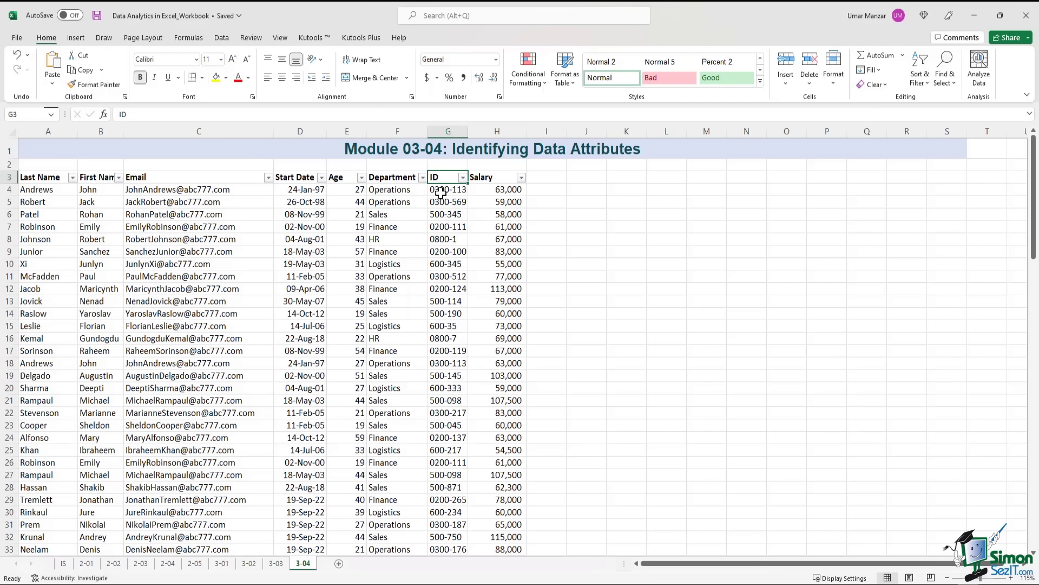
left_click(441, 192)
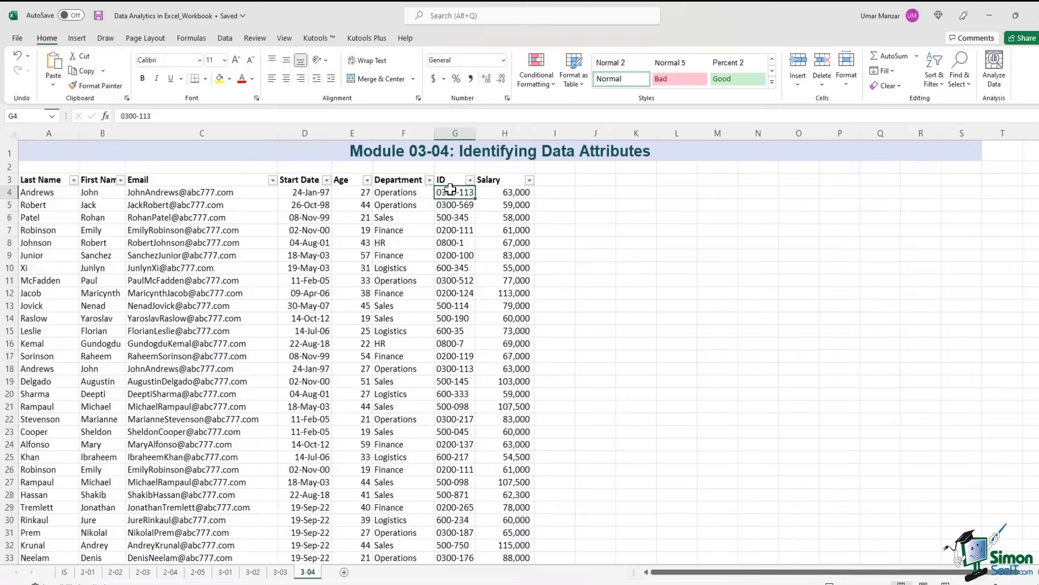
Sort the employee list on sheet 3-04 by the ID column from A to Z
left_click(447, 227)
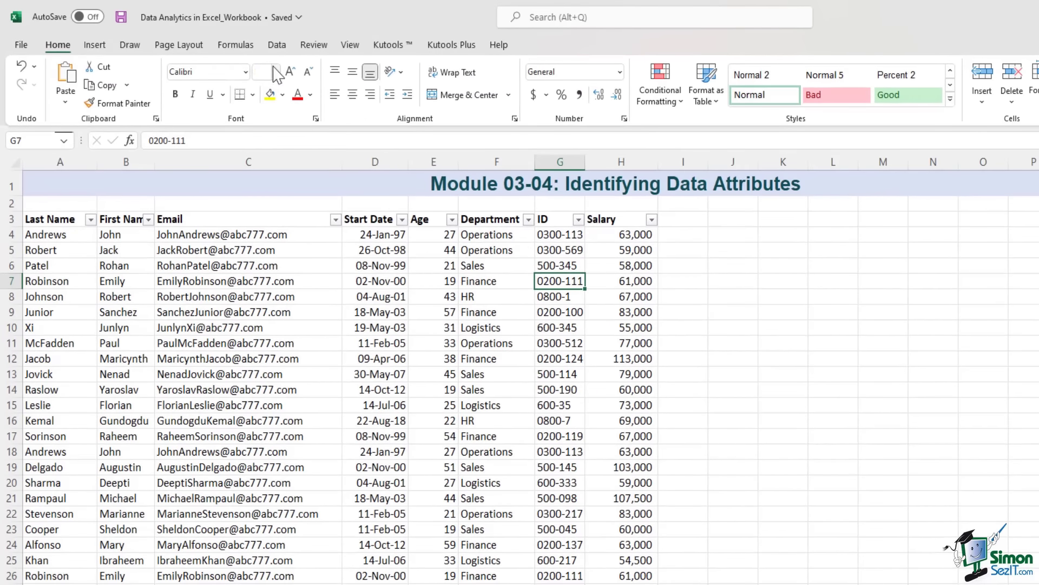
left_click(278, 45)
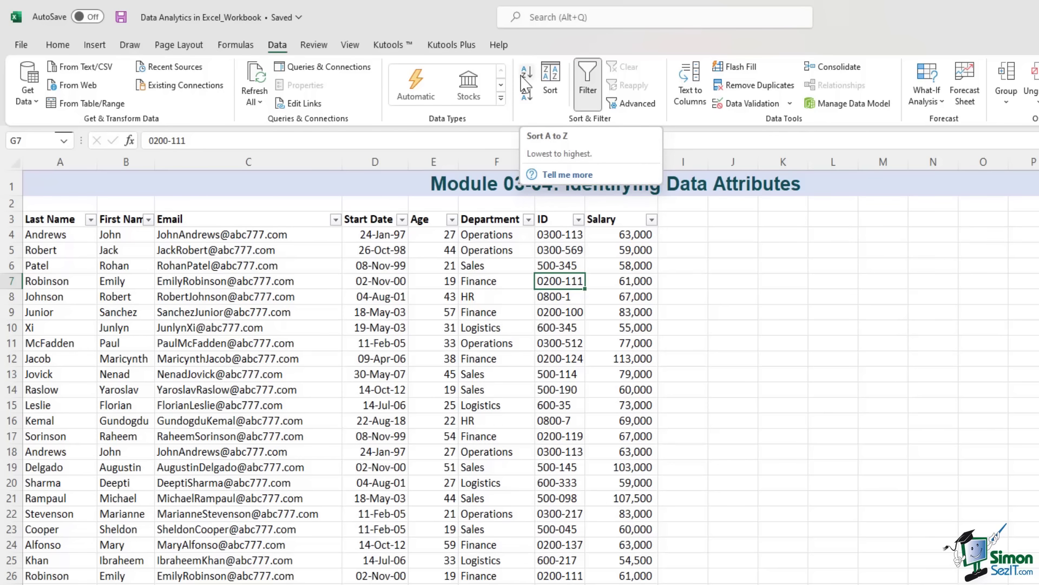
left_click(524, 87)
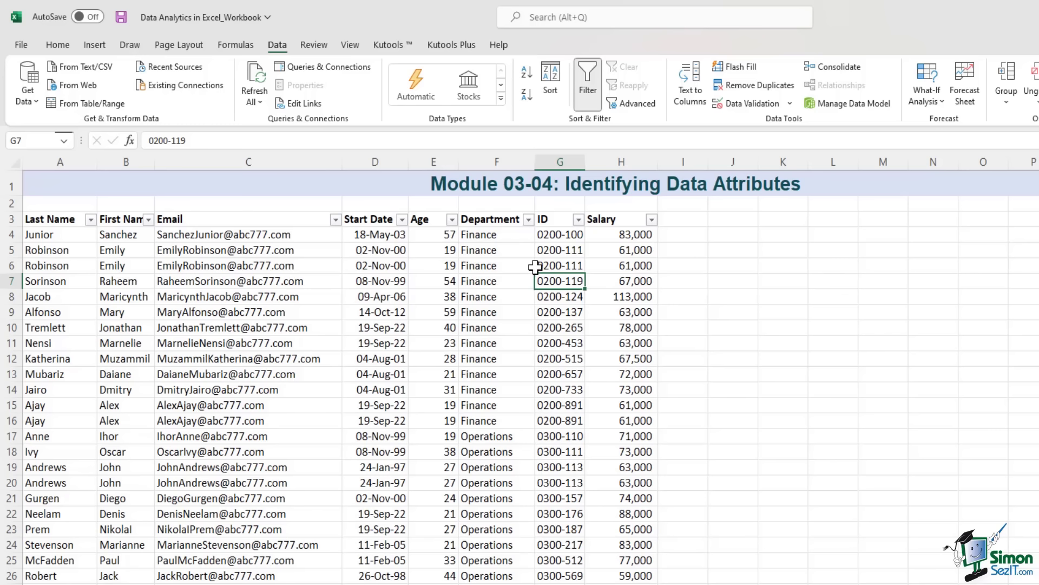
Examine the adjacent records sharing the same ID in rows 5–6, 34–35 and 19–20
left_click_drag(550, 250, 54, 259)
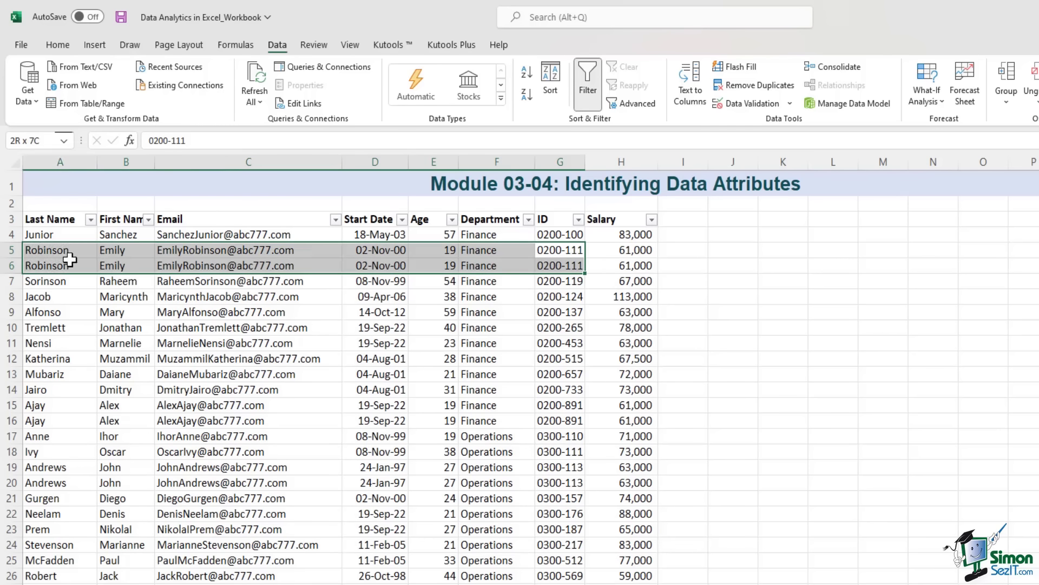
scroll(365, 290, "down", 2)
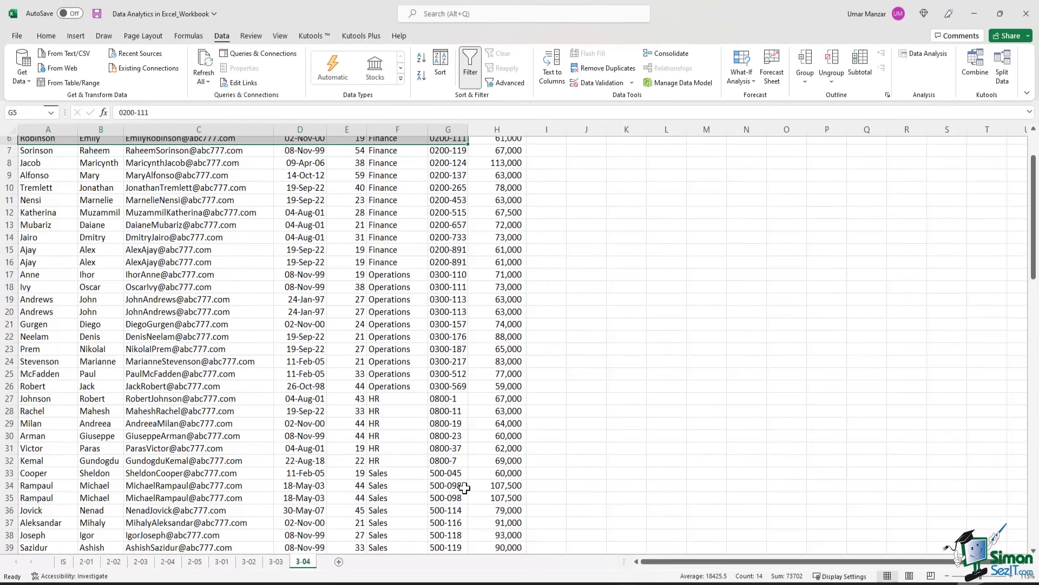
left_click_drag(464, 488, 44, 494)
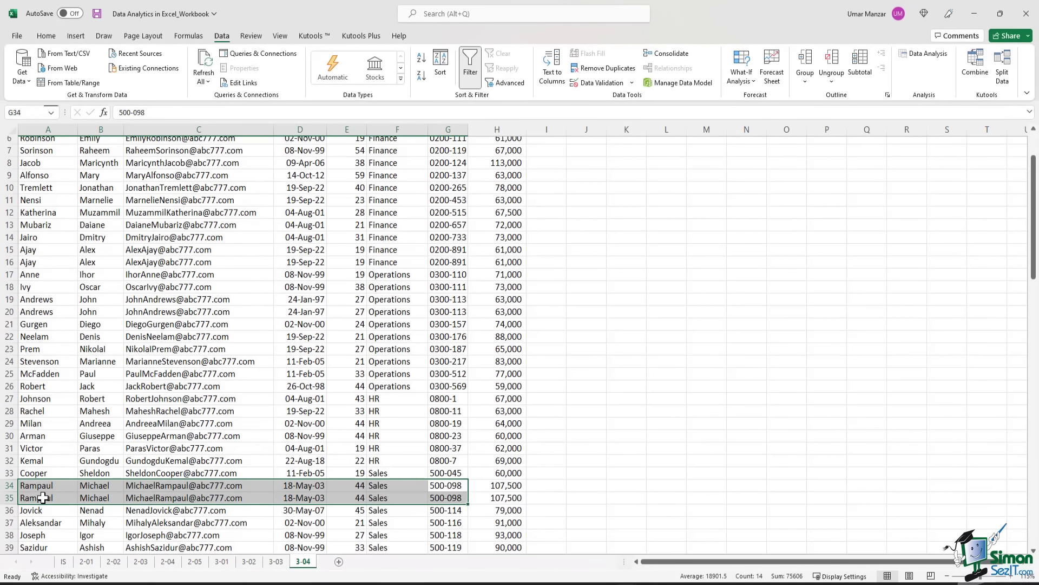
scroll(476, 487, "up", 2)
left_click_drag(504, 373, 41, 383)
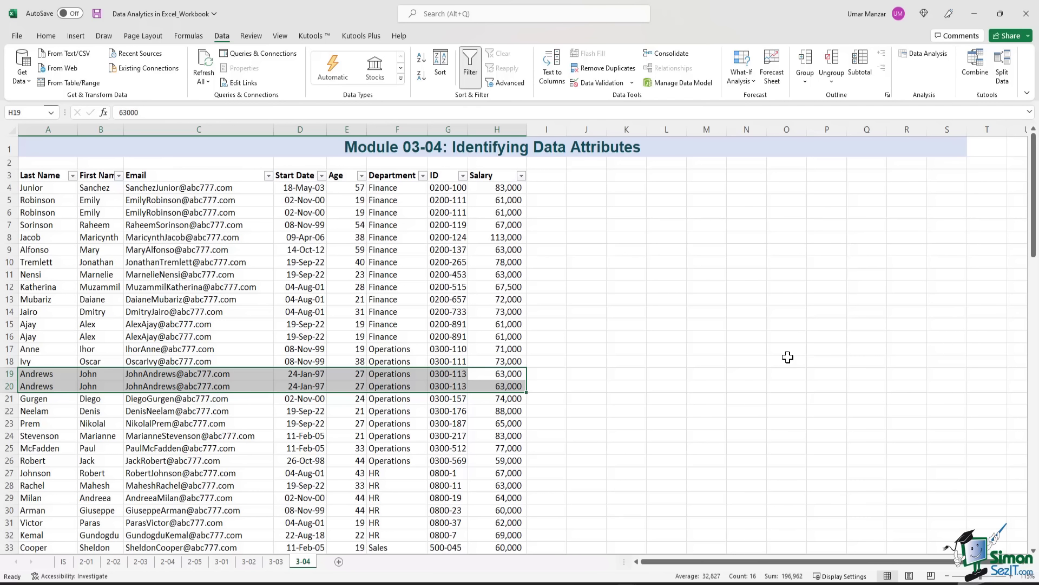
Add the heading "Duplicate Records" in I3 beside Salary and autofit the width of column I
left_click(555, 175)
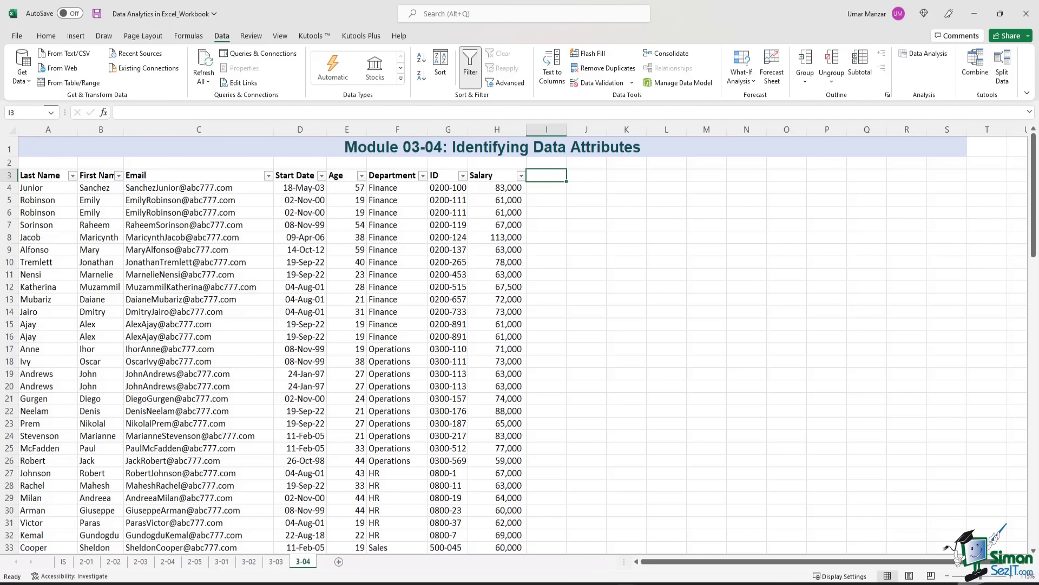
type("Duplicate")
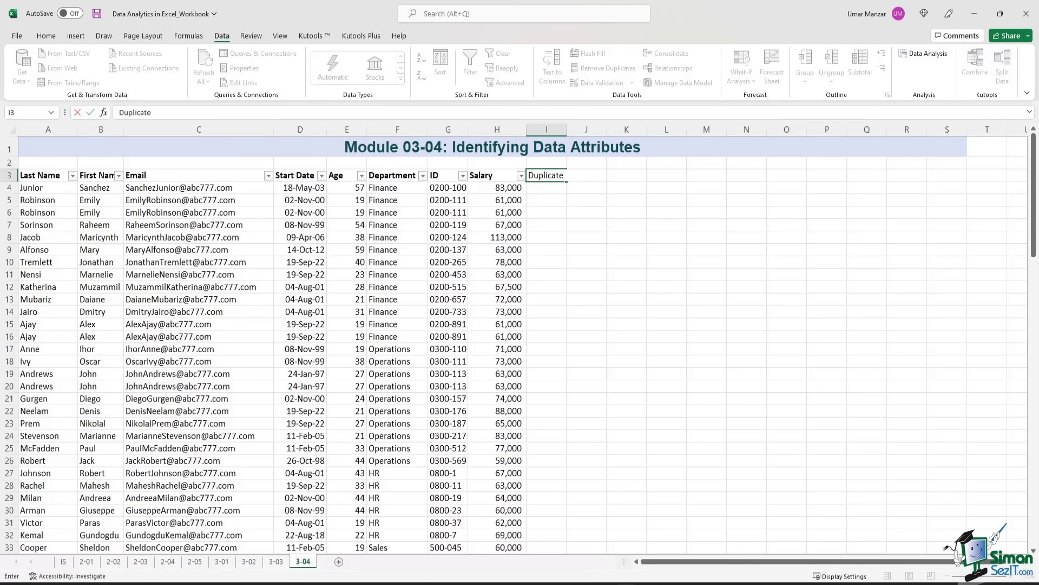
type(" Records")
key("ctrl+Return")
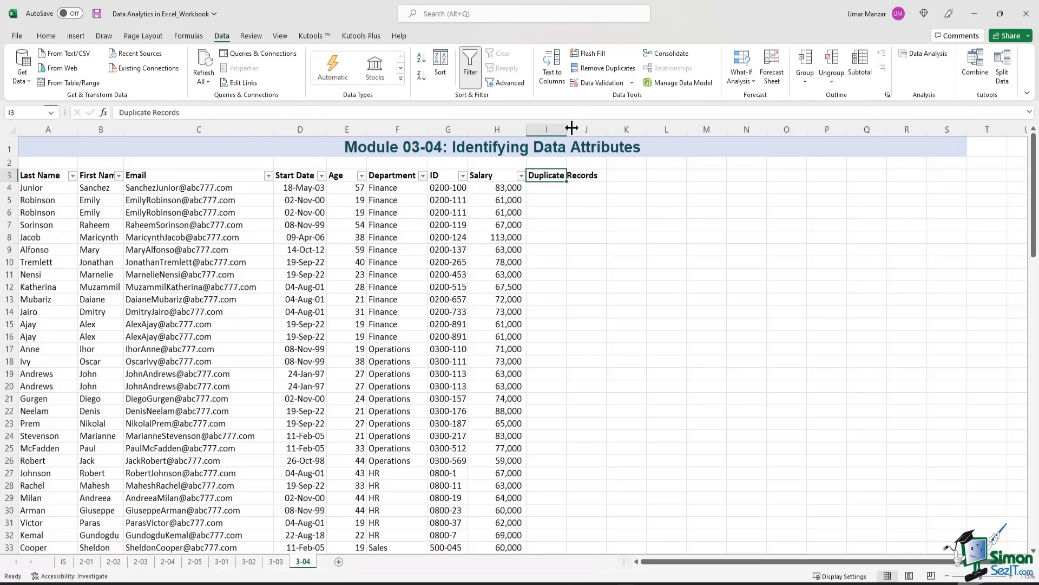
double_click(572, 127)
Start an IF formula in I5 with a nested AND function whose first condition is A4=A5
key("Down")
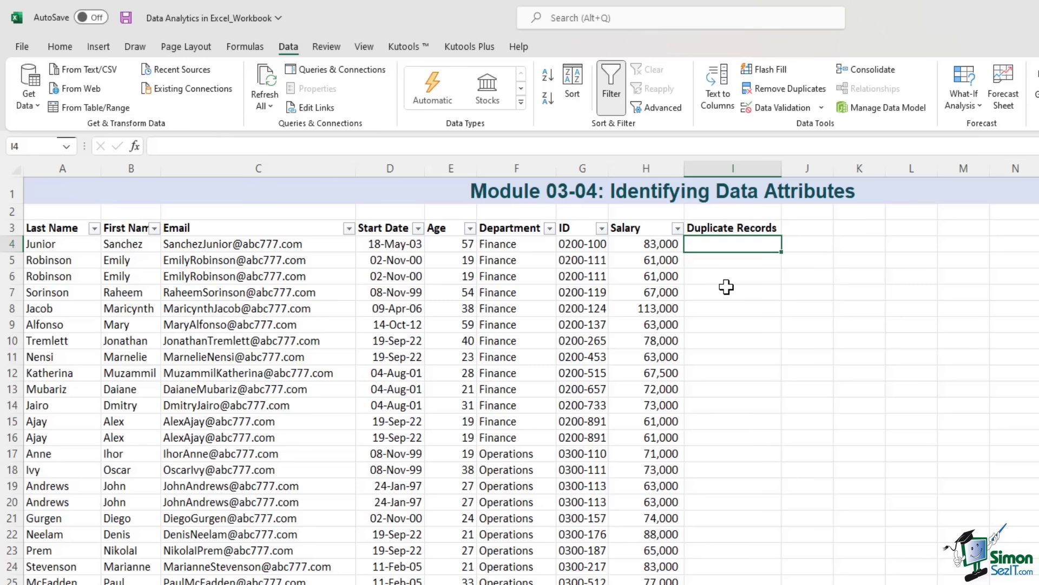
key("Down")
type("=if(")
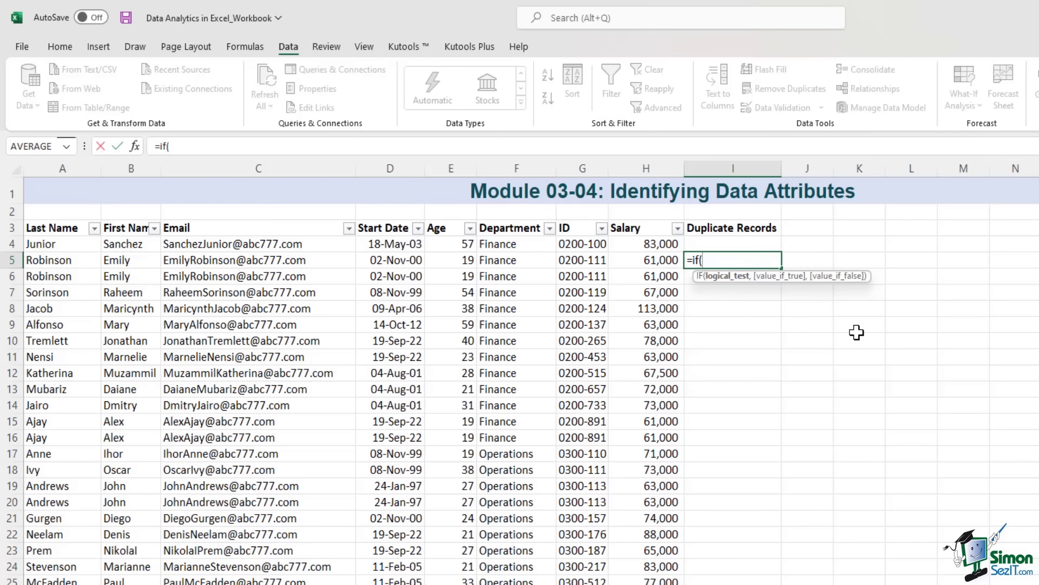
left_click(75, 243)
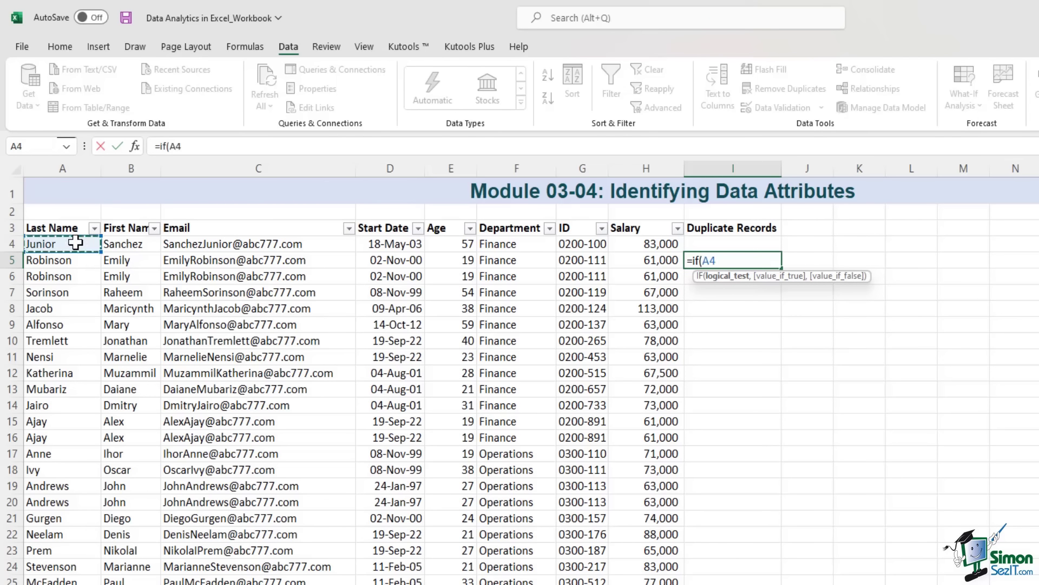
type("=")
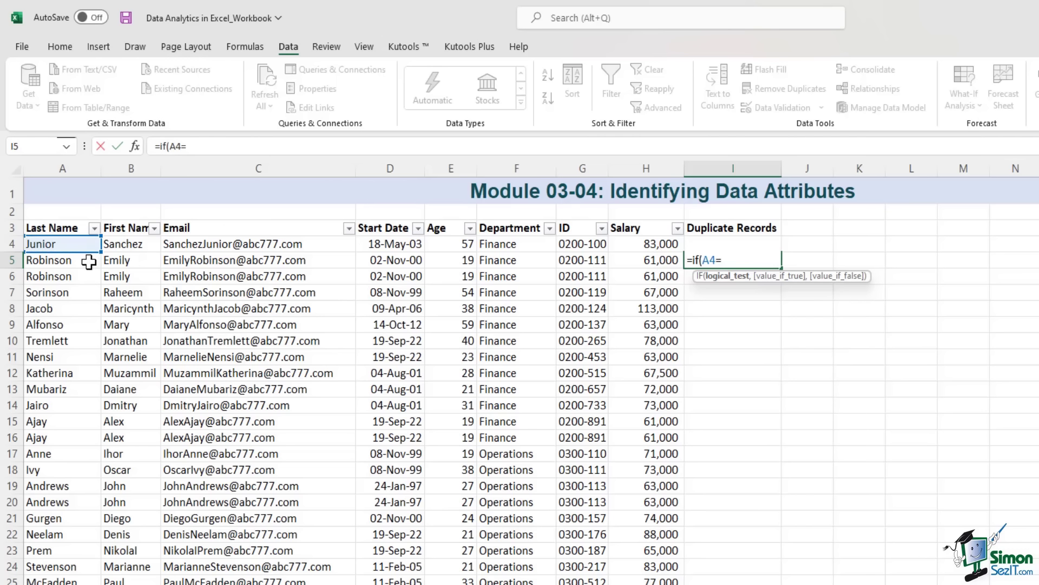
left_click(88, 261)
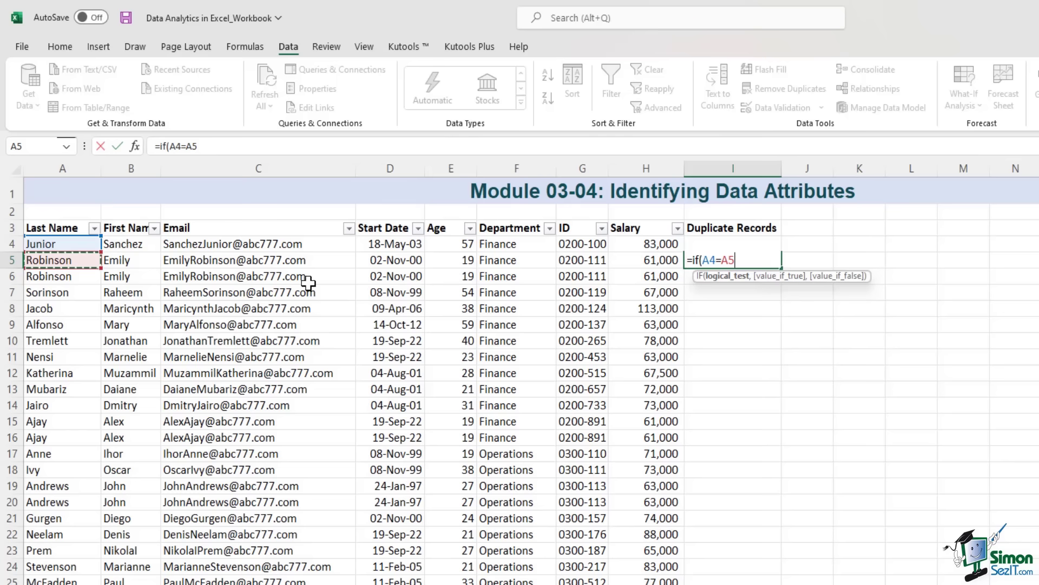
left_click(178, 145)
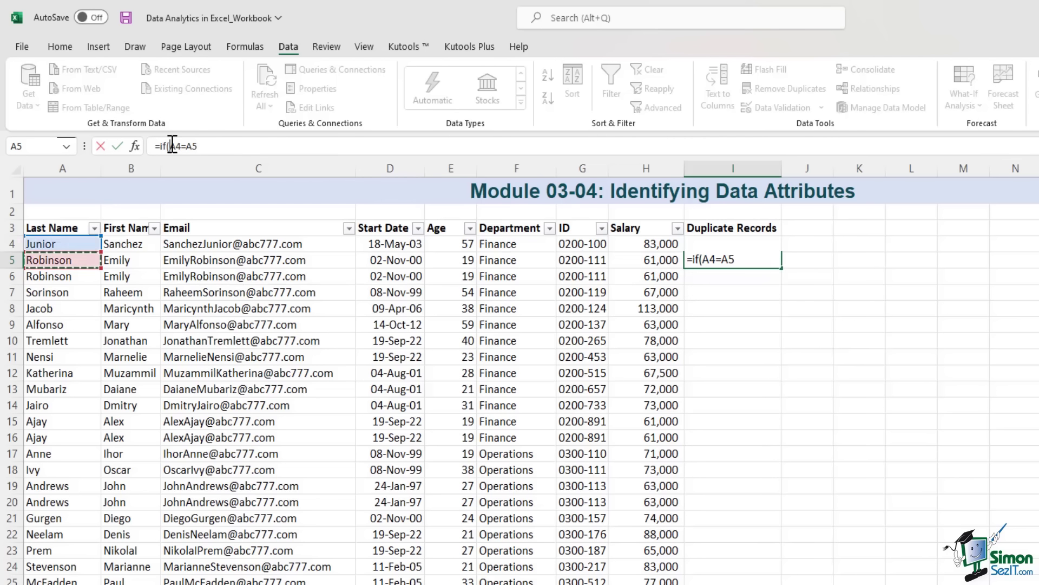
type("AND")
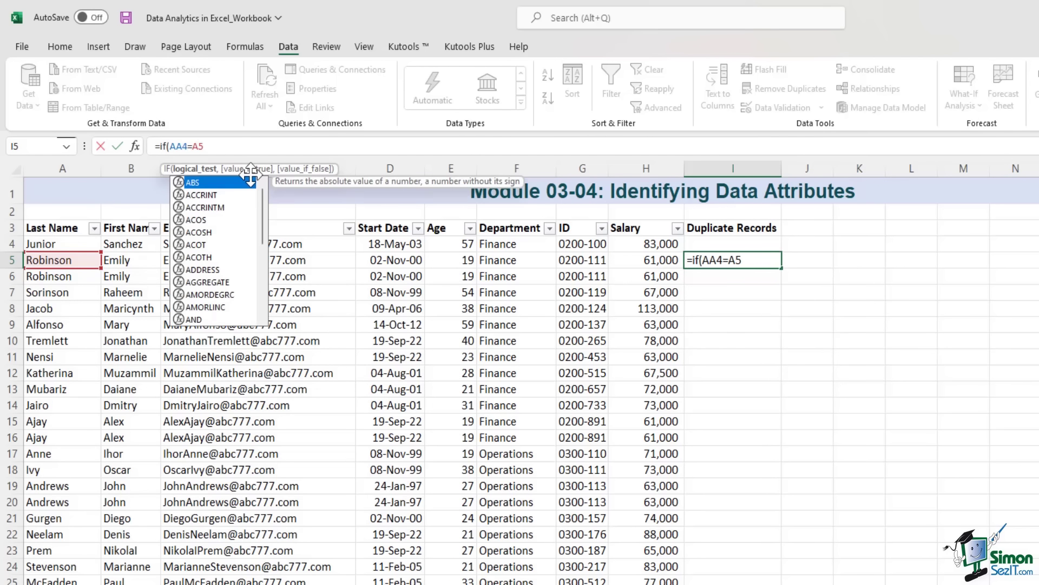
type("(")
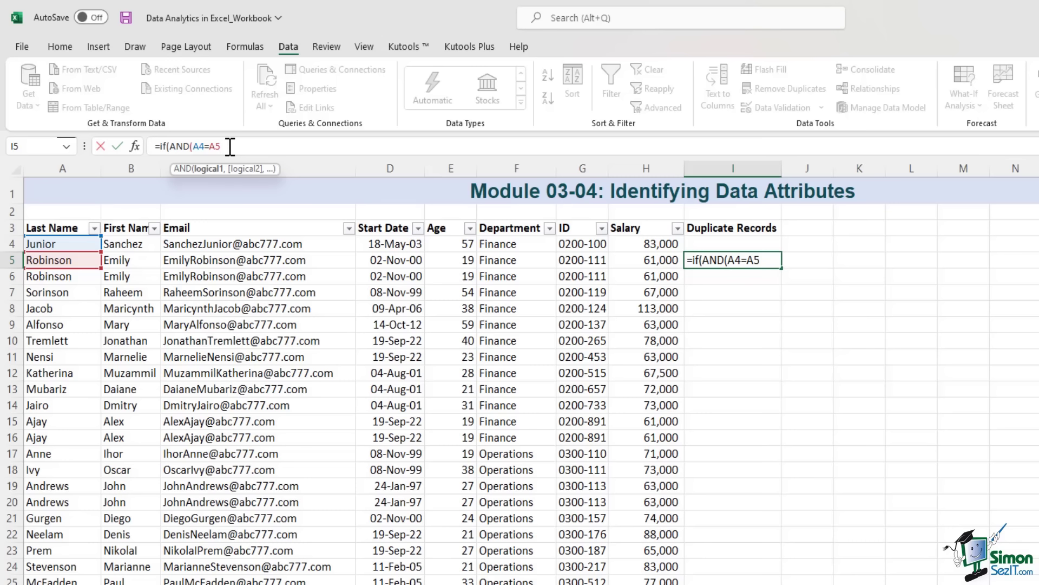
Add the conditions B4=B5 and C4=C5 to the AND function in the I5 formula
type(",")
left_click(137, 246)
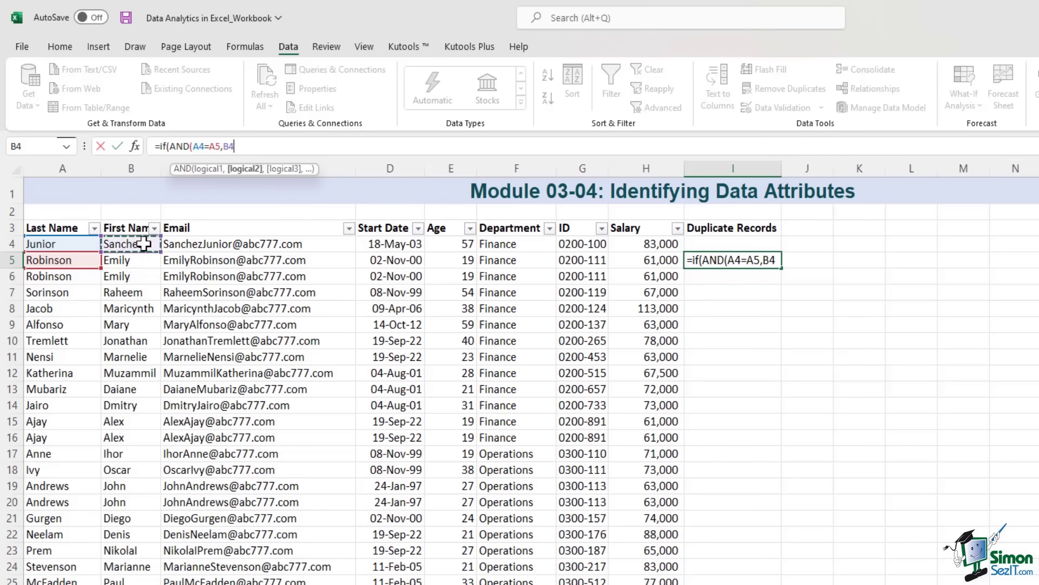
type("=")
left_click(136, 261)
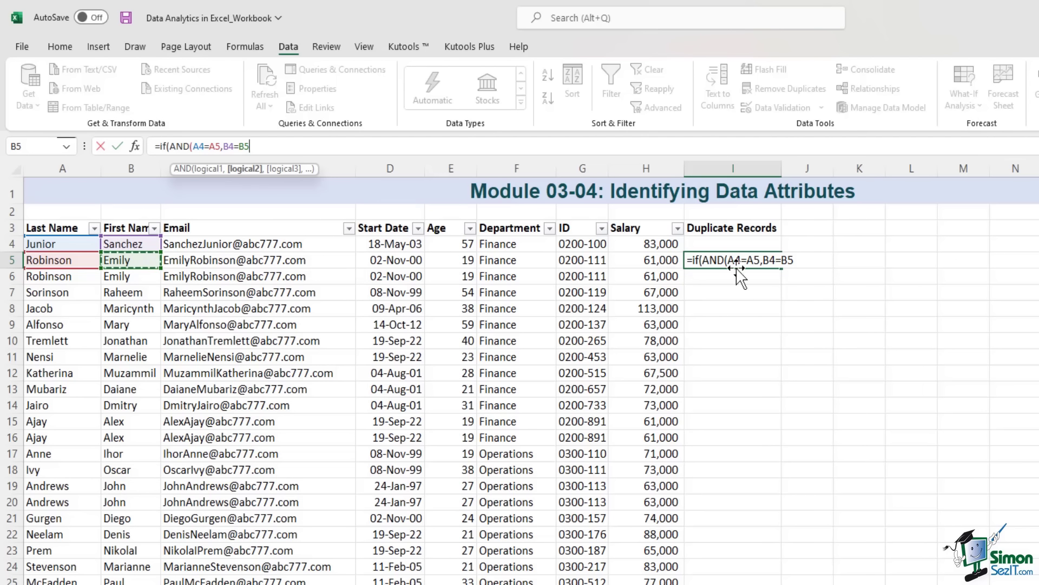
left_click(314, 147)
type(",")
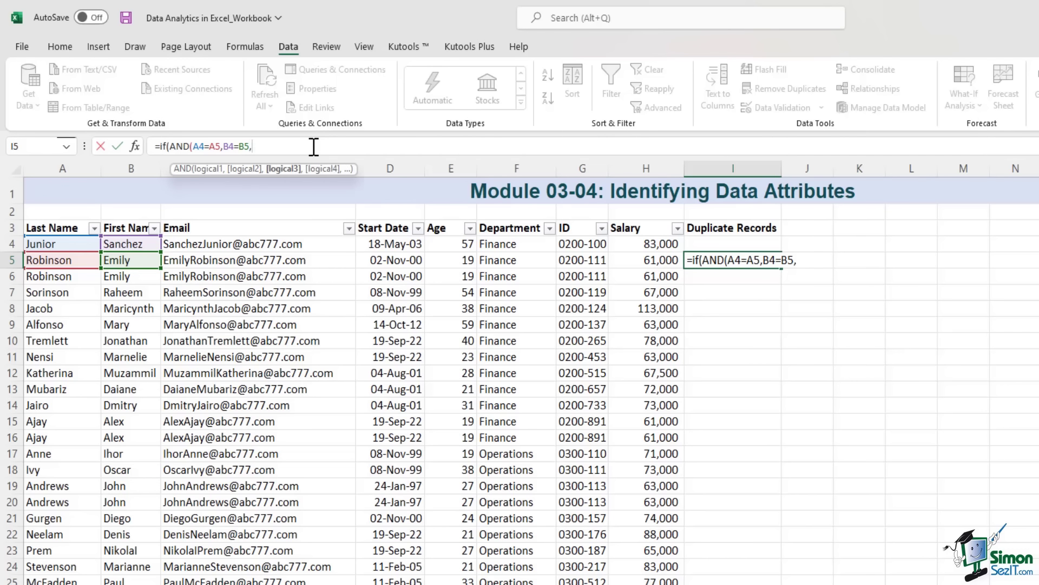
left_click(268, 242)
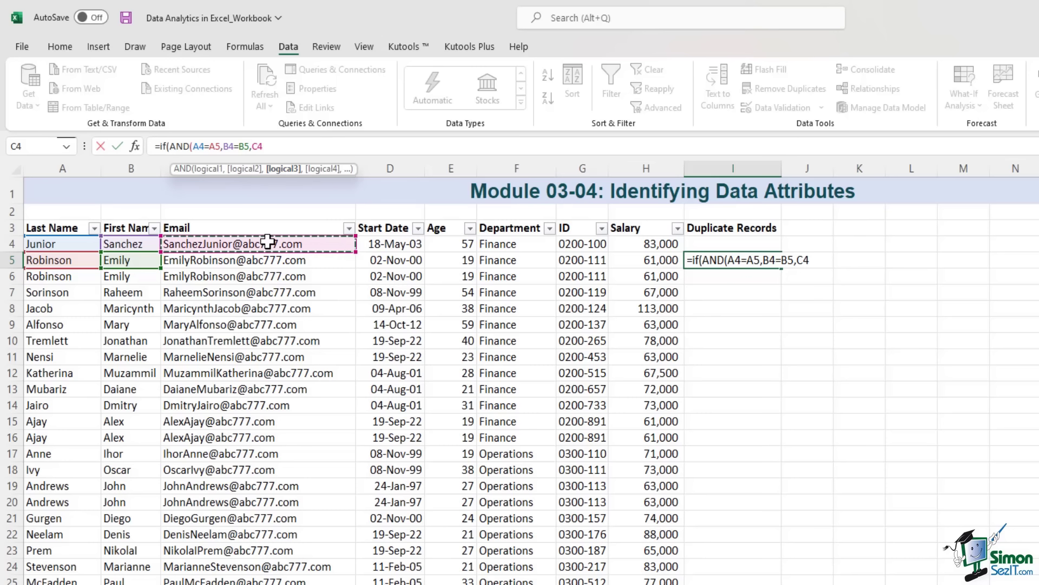
type("=")
left_click(254, 266)
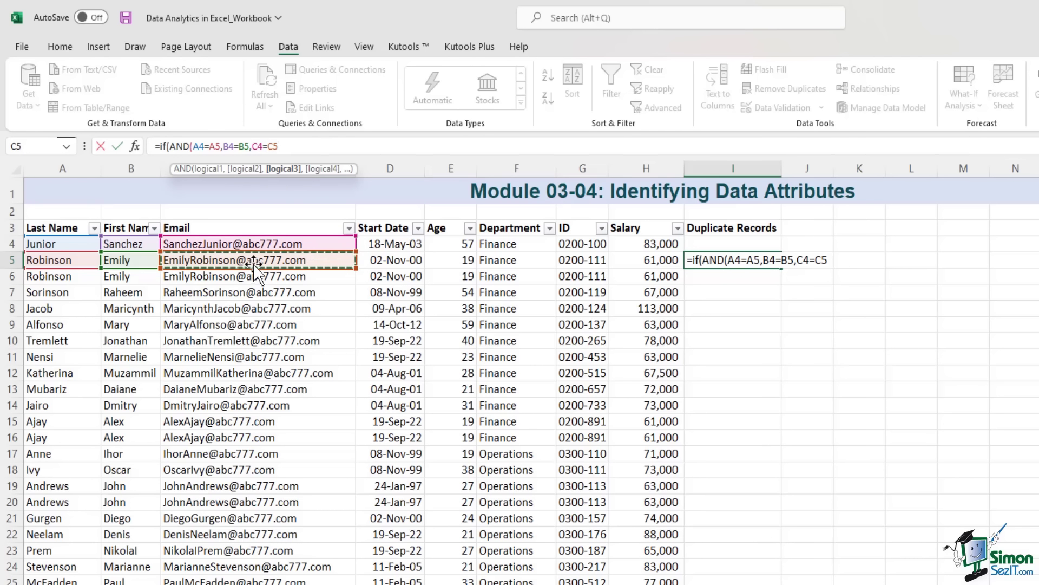
Add D4=D5 as the last condition of the AND function in I5 and close its parenthesis
type(",")
left_click(405, 243)
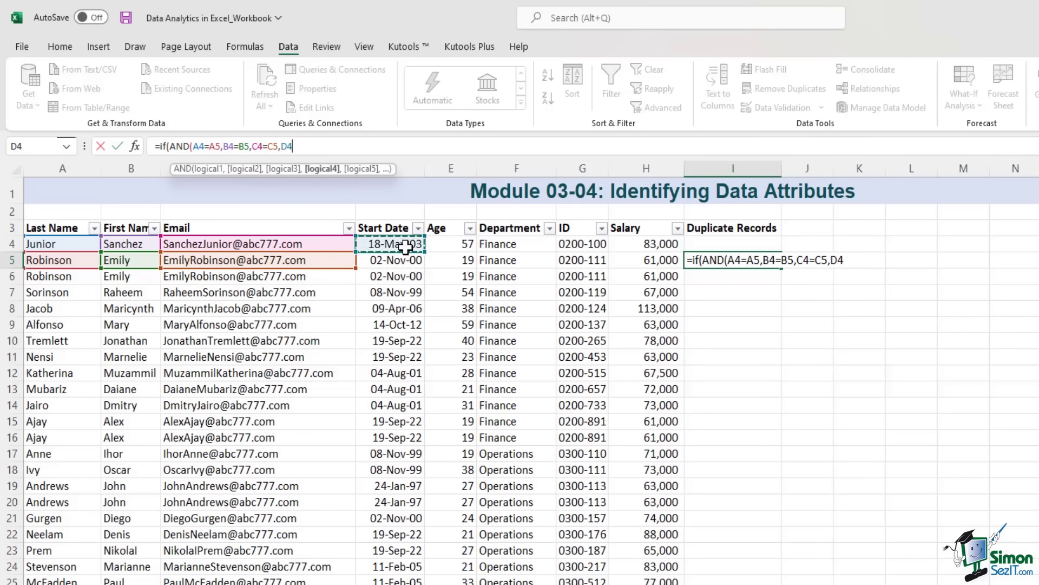
type("=")
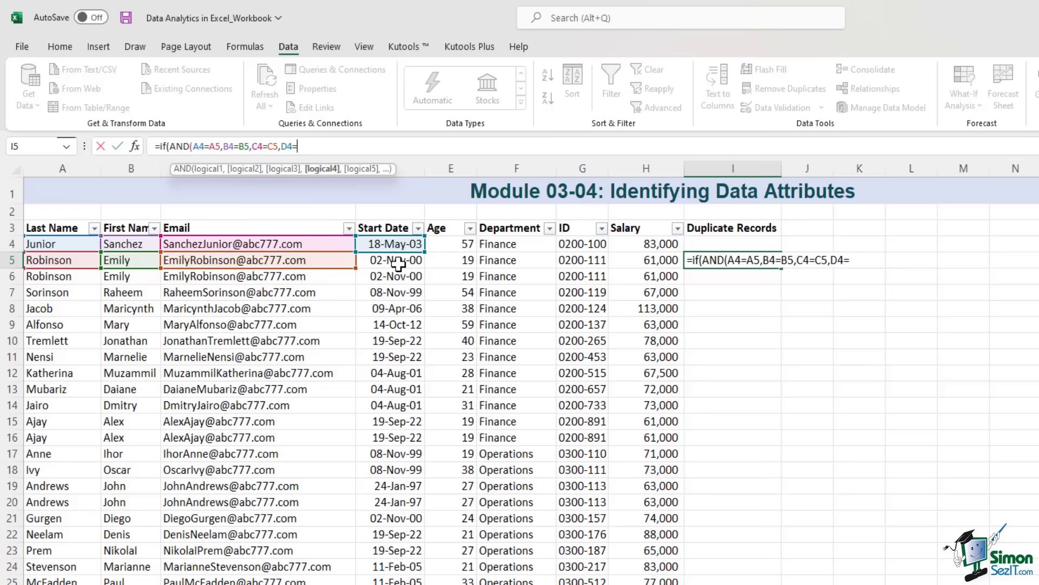
left_click(399, 262)
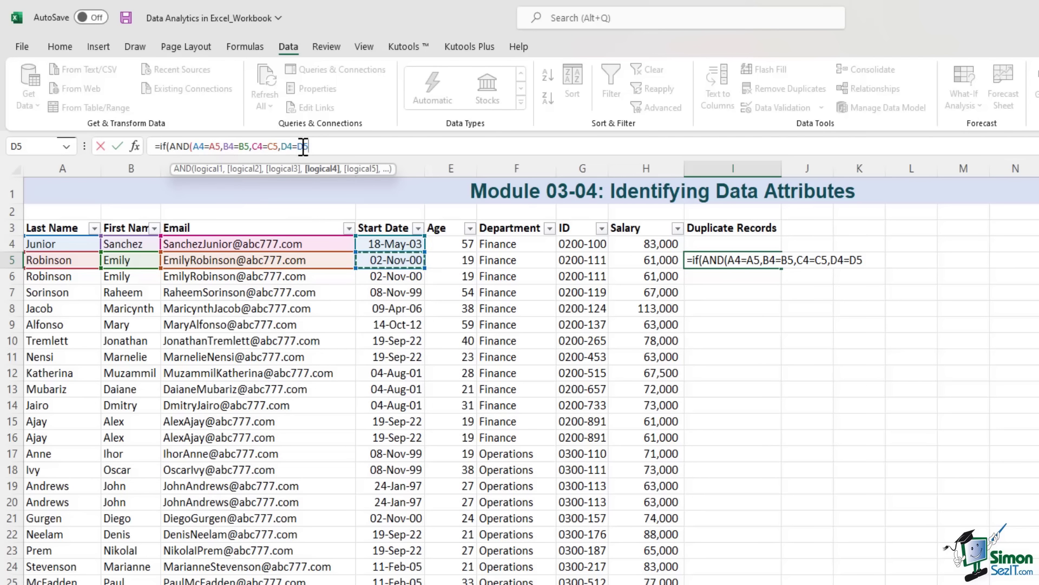
left_click(319, 147)
type(")")
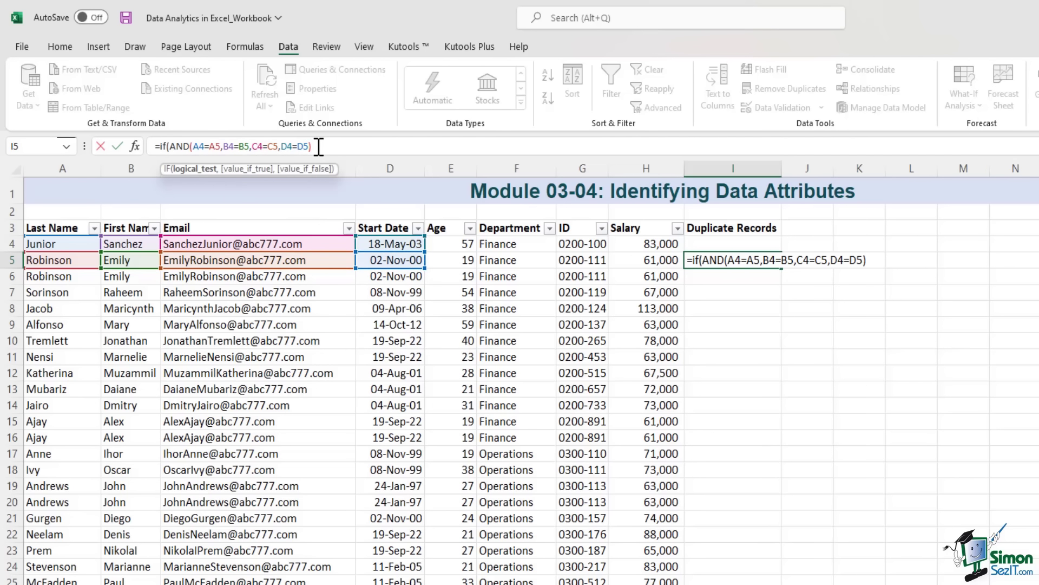
Finish the IF formula in I5 with "check" as the true result and "ok" as the false result
type(",")
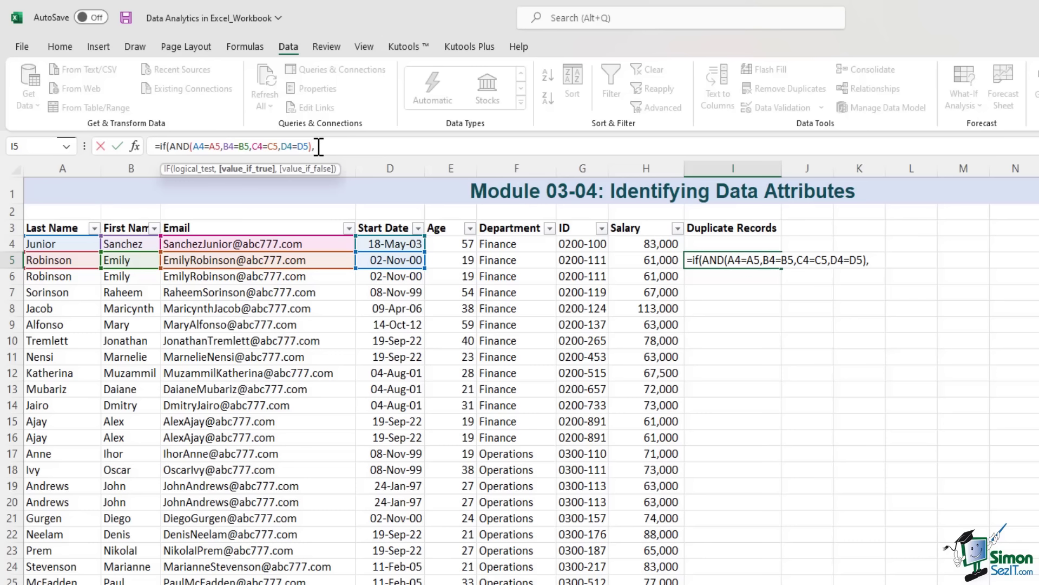
type("\"check\",")
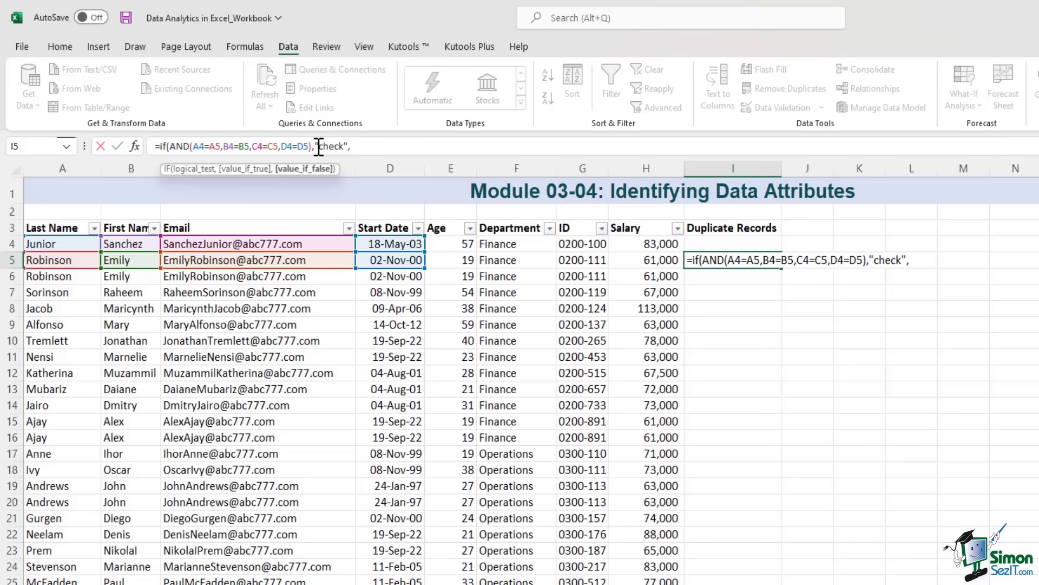
type("\"ok\")")
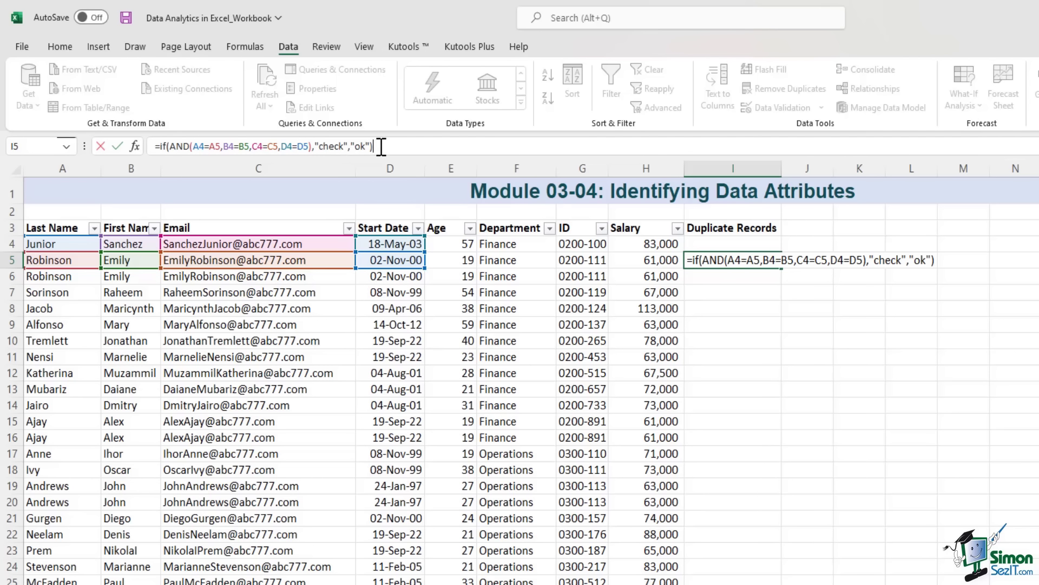
key("Return")
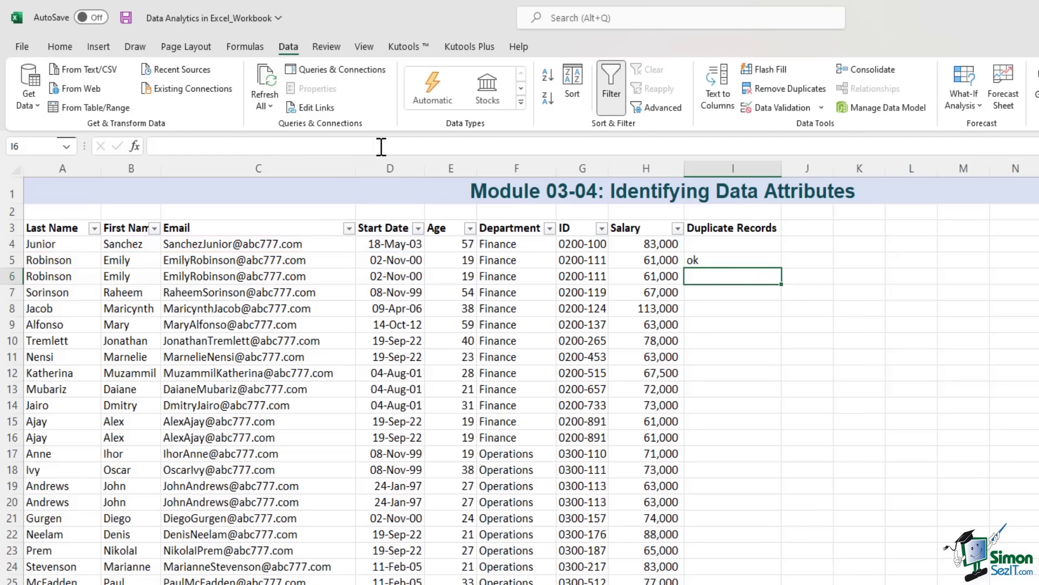
Fill the formula from I5 down the Duplicate Records column to I56
left_click(744, 263)
left_click_drag(782, 268, 737, 584)
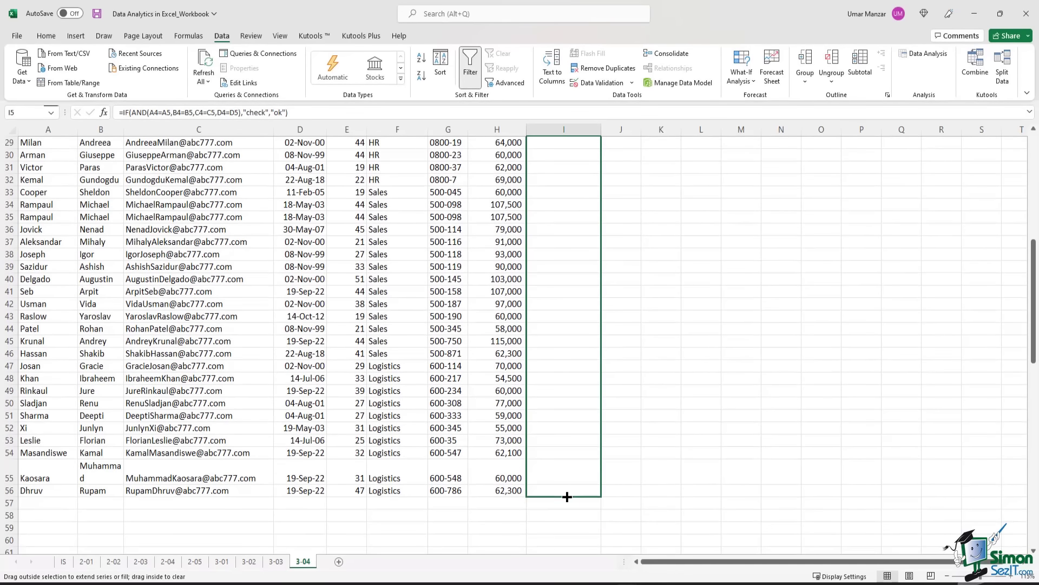
left_click_drag(566, 497, 567, 496)
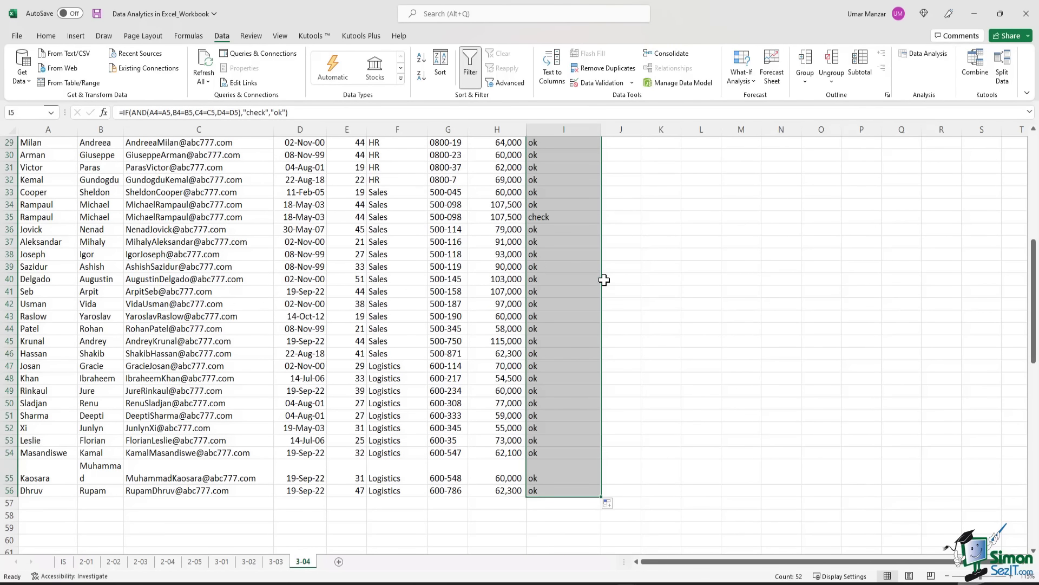
Examine the records flagged "check" in the Duplicate Records column, including I6, I16, I20 and I35
scroll(604, 281, "up", 9)
left_click(563, 216)
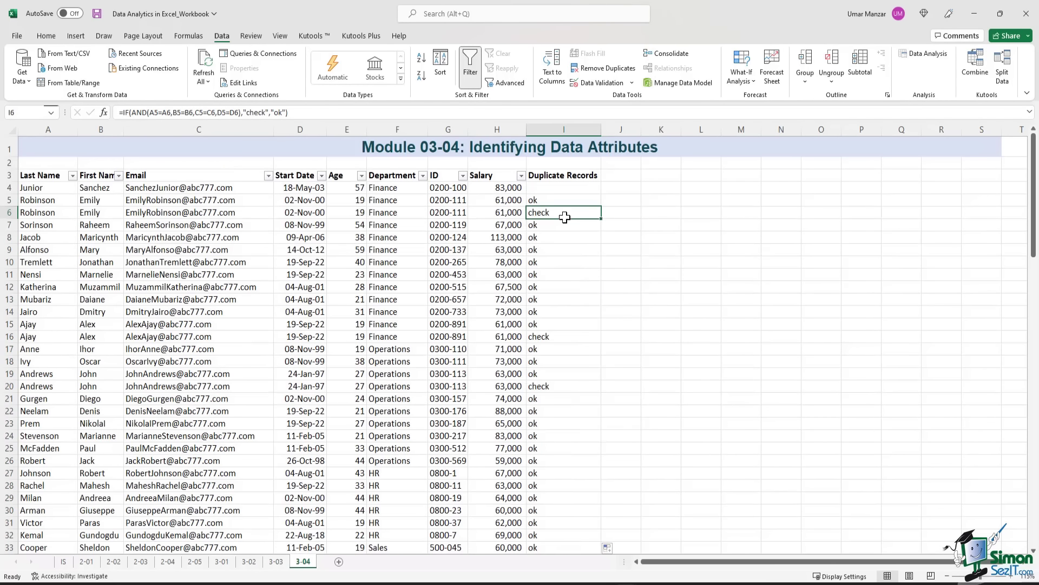
left_click(560, 336)
left_click(556, 387)
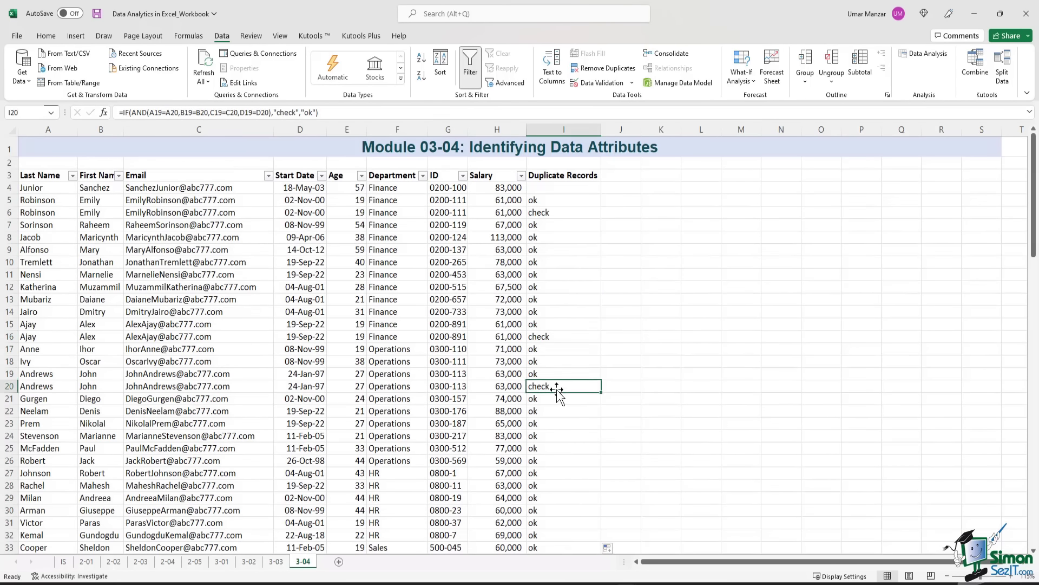
scroll(554, 312, "down", 2)
scroll(553, 335, "down", 3)
left_click(561, 387)
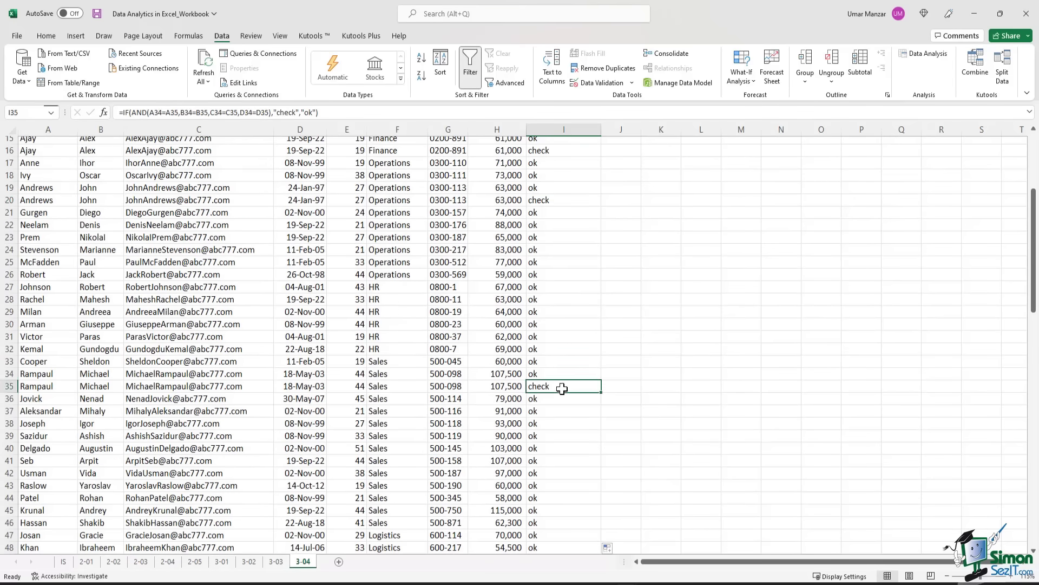
scroll(549, 357, "down", 3)
scroll(548, 345, "down", 4)
scroll(548, 345, "up", 10)
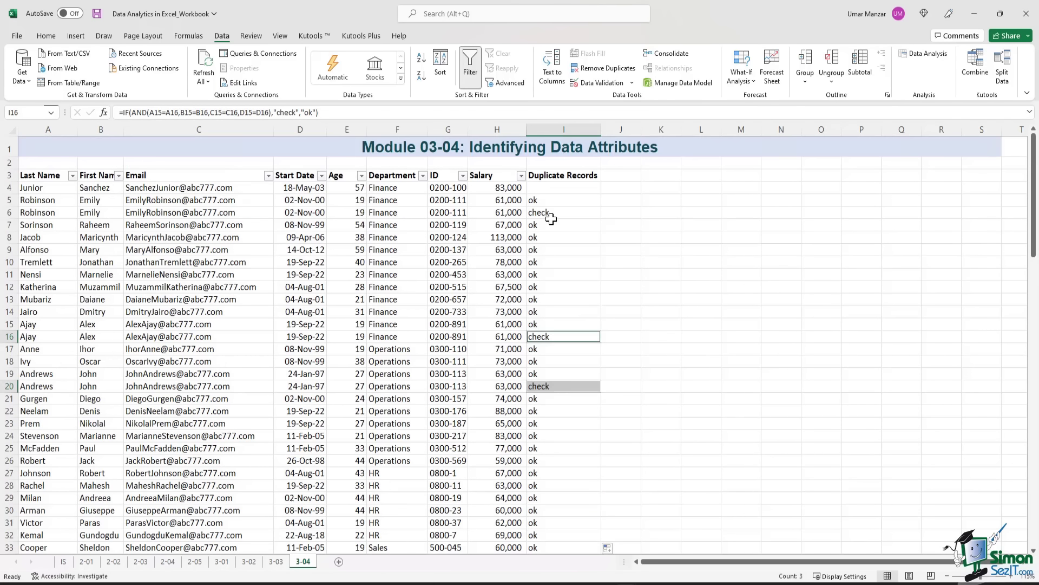
left_click(550, 215, "ctrl")
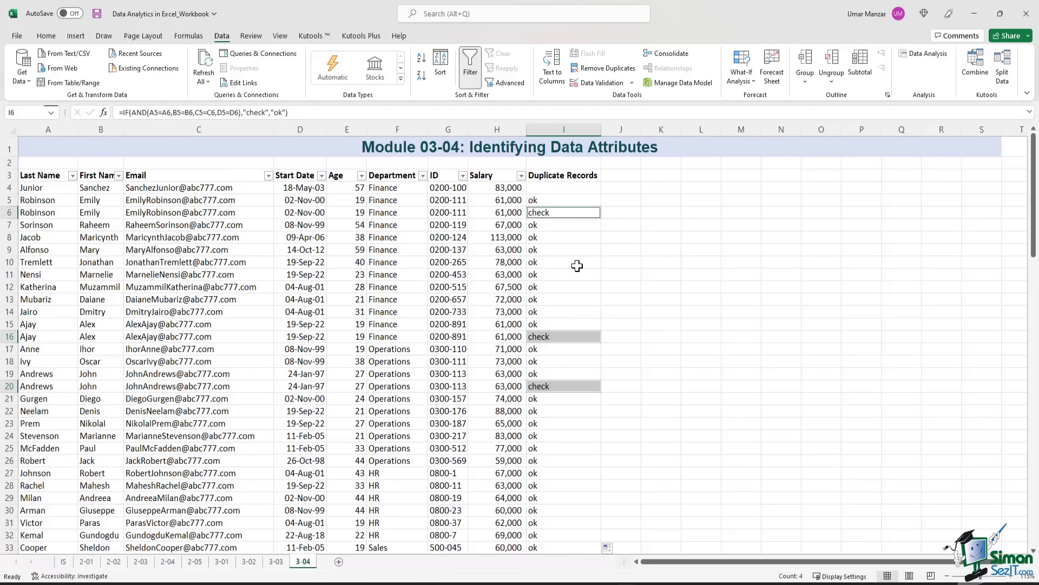
Change the first AND condition in the I5 formula to compare whole records with A4:H4=A5:H5
key("Up")
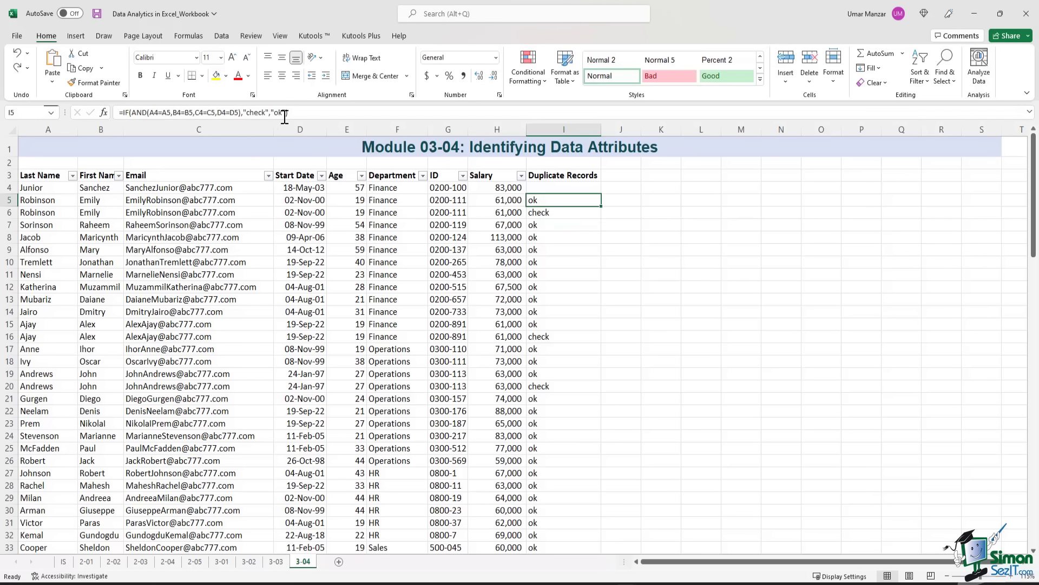
left_click(318, 112)
left_click_drag(288, 113, 115, 116)
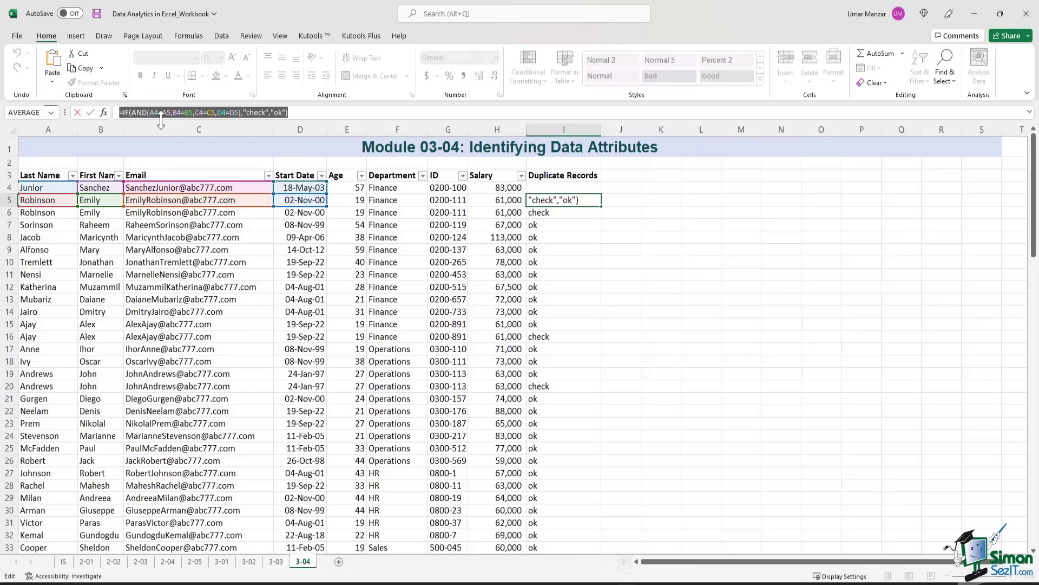
key("Escape")
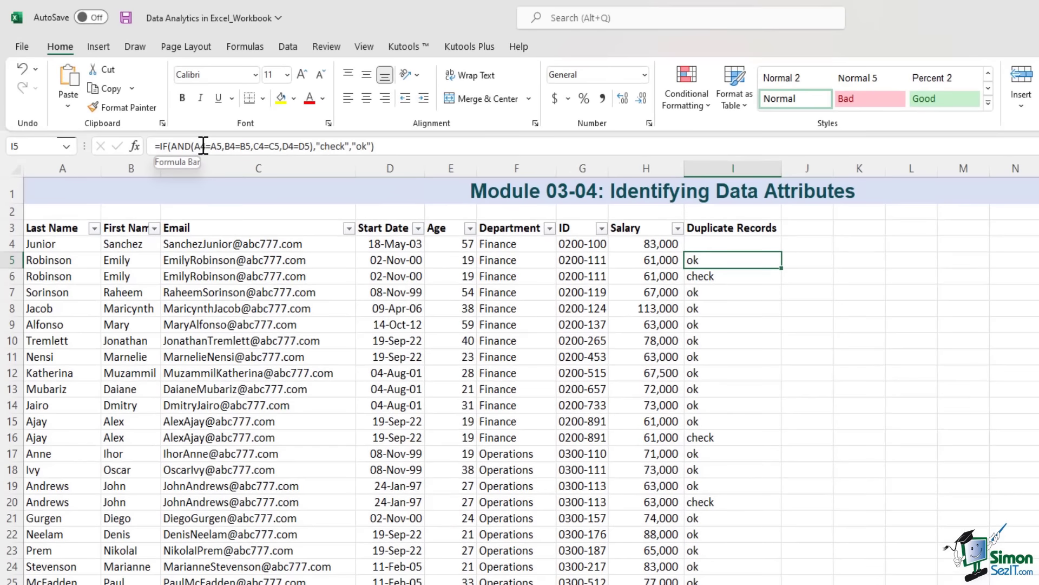
left_click(209, 145)
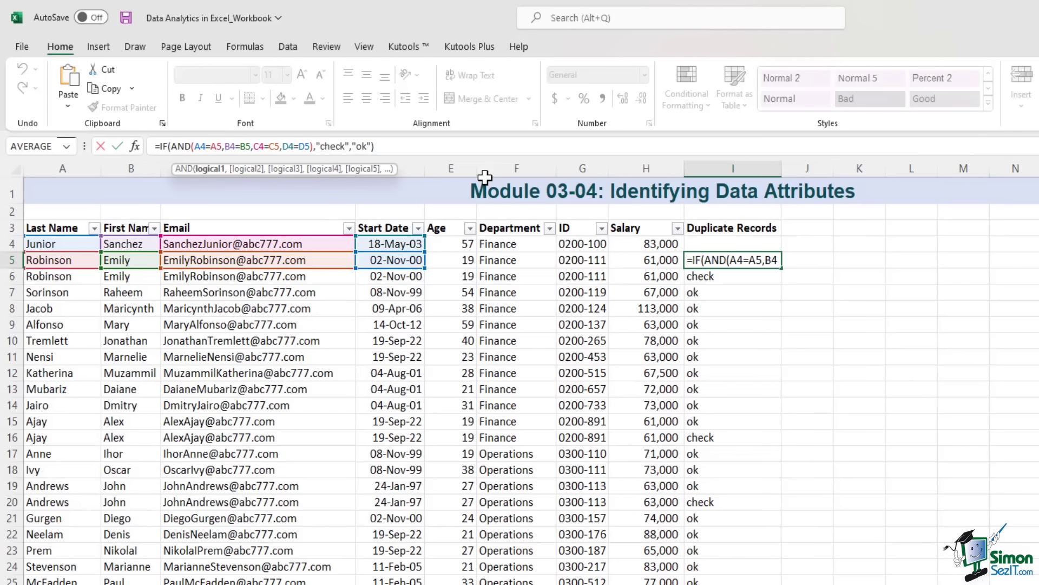
type(":H")
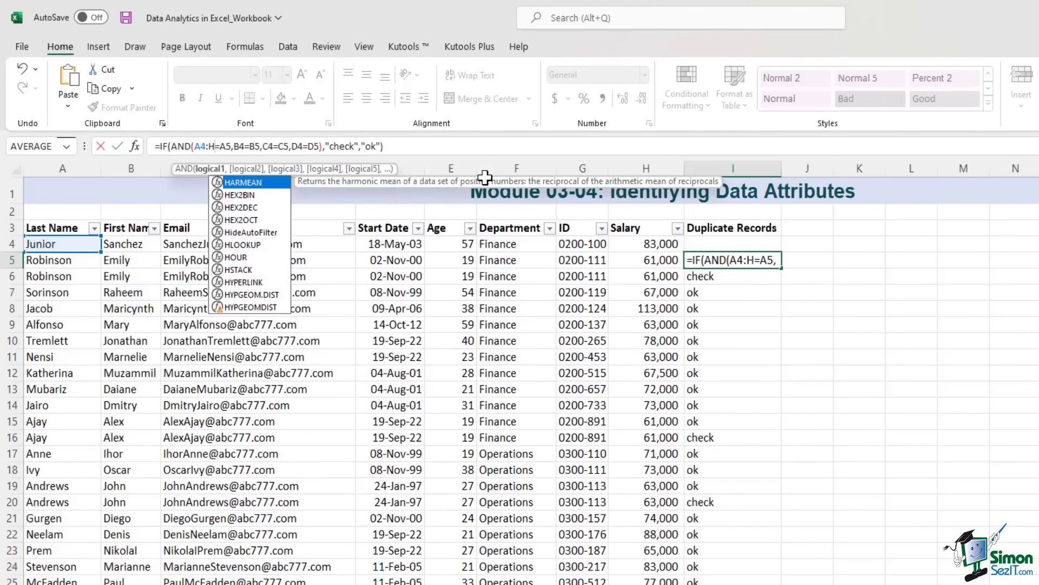
type("4=A5")
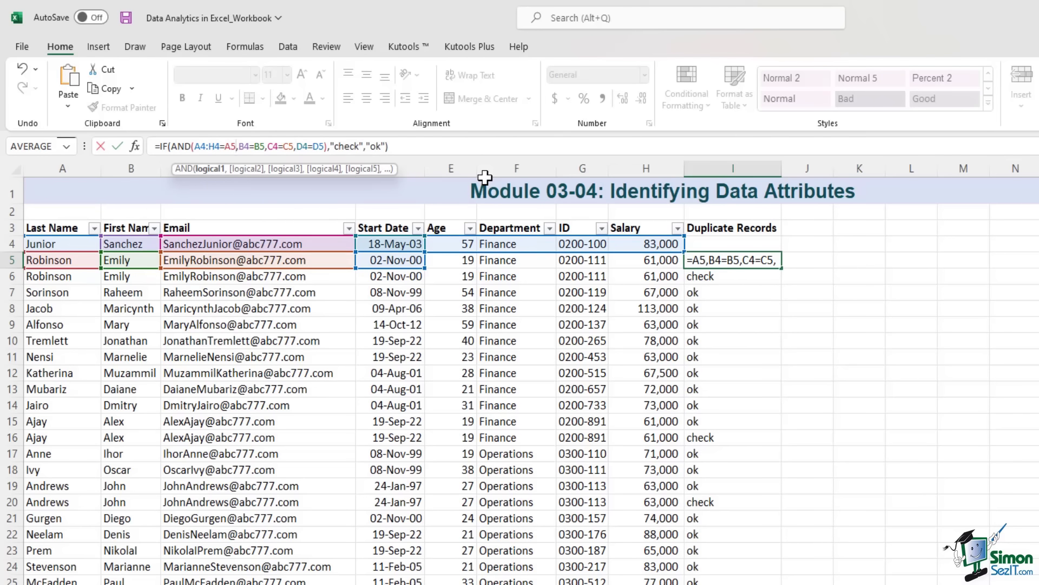
type(":H5")
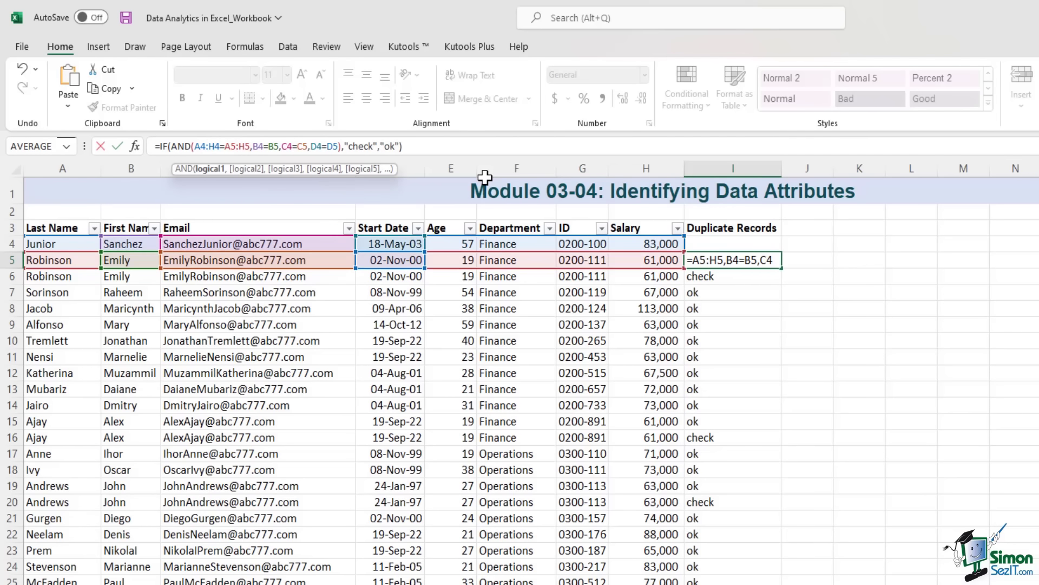
Remove the remaining column-by-column conditions from I5, leaving =IF(AND(A4:H4=A5:H5),"check","ok")
key("Delete")
key("Delete")
key("Delete")
key("Delete")
key("Delete")
key("Delete")
key("Delete")
key("Delete")
key("Delete")
key("Delete")
key("Delete")
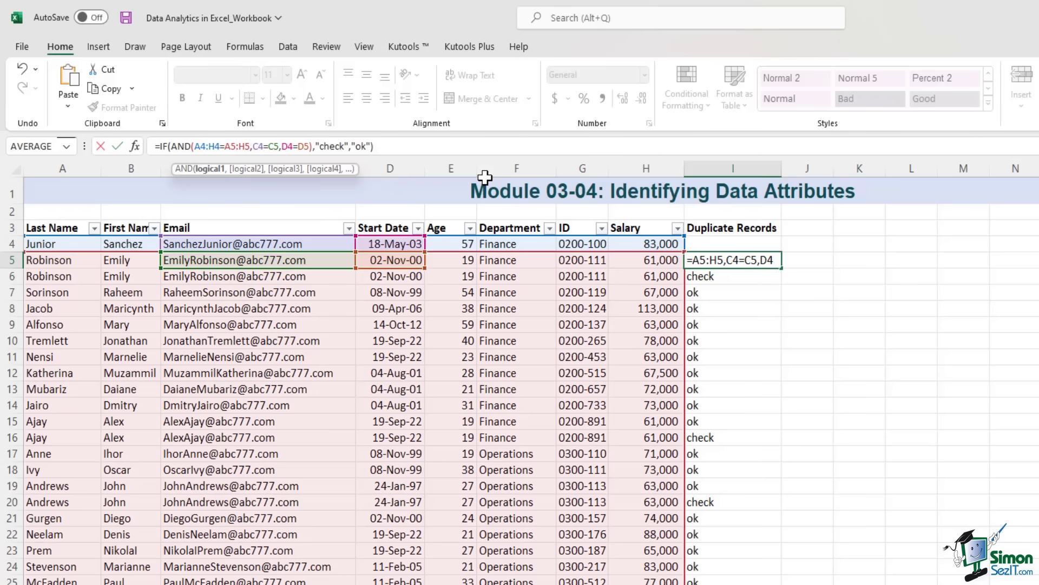
key("Delete")
key("Delete")
key("Delete")
key("Delete")
key("Delete")
key("Delete")
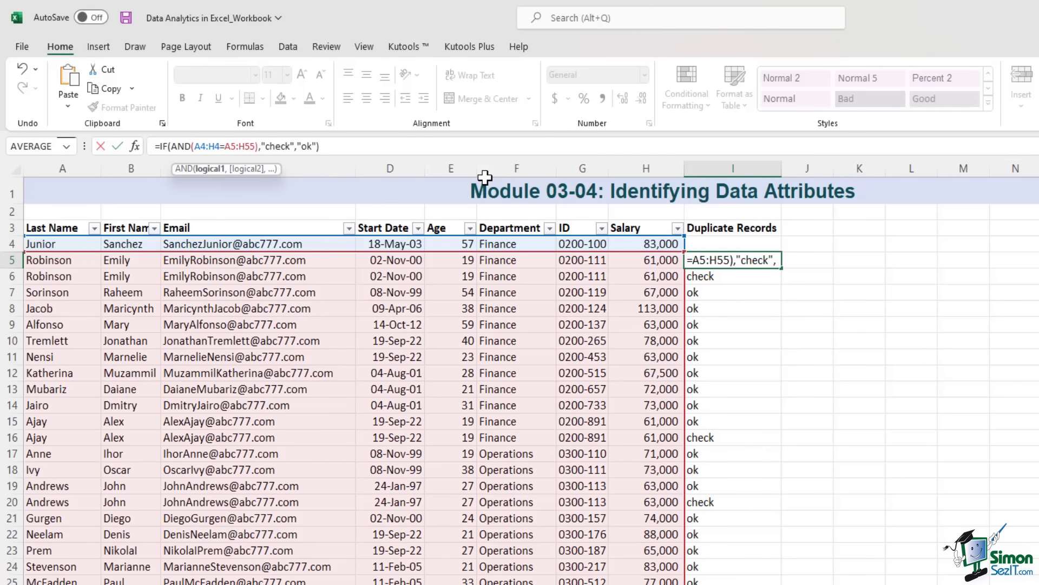
key("BackSpace")
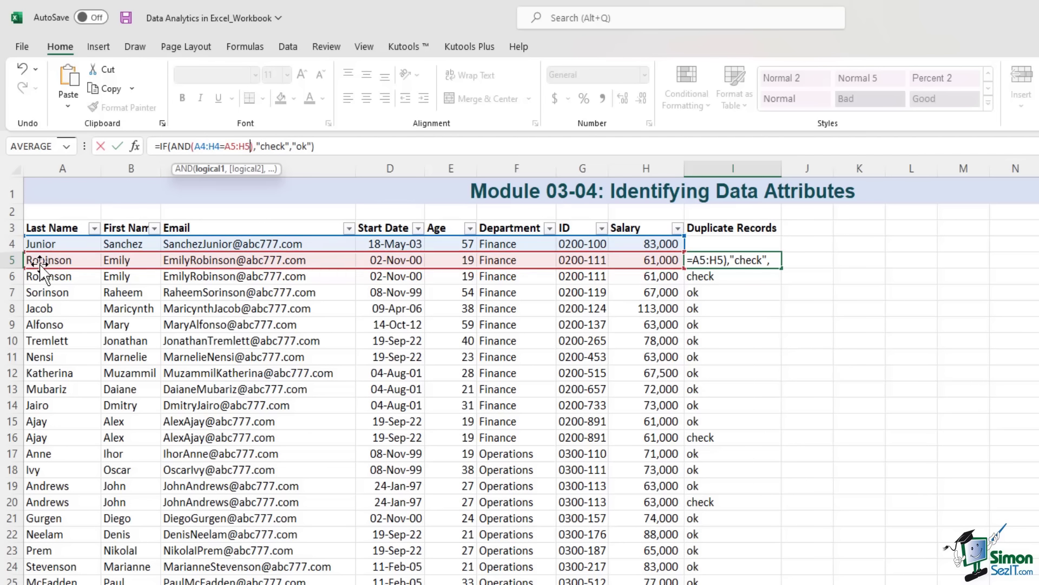
left_click(343, 144)
key("Return")
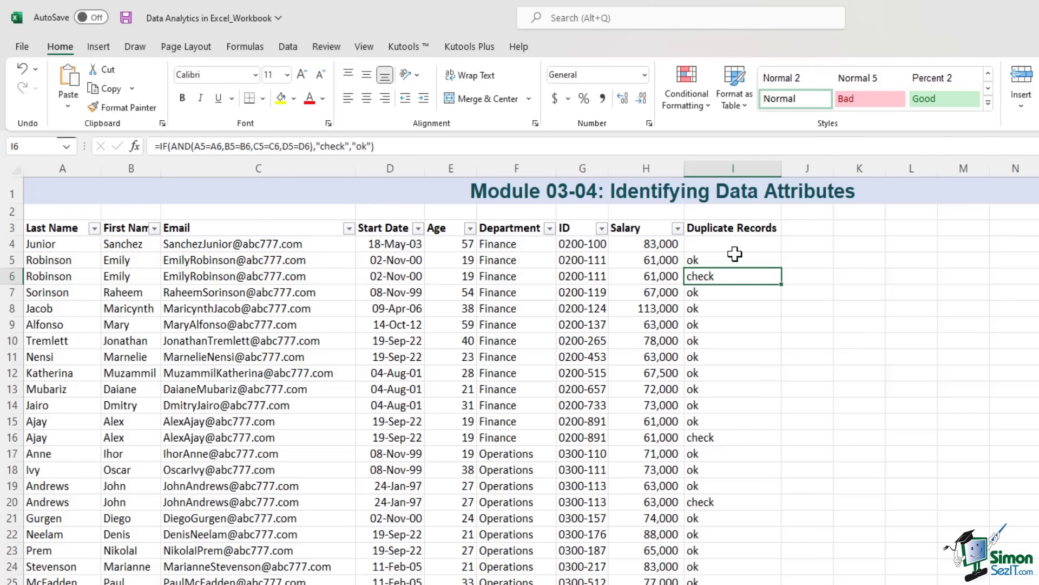
Fill the revised range-comparison formula from I5 down the Duplicate Records column to I56
left_click(734, 259)
double_click(781, 268)
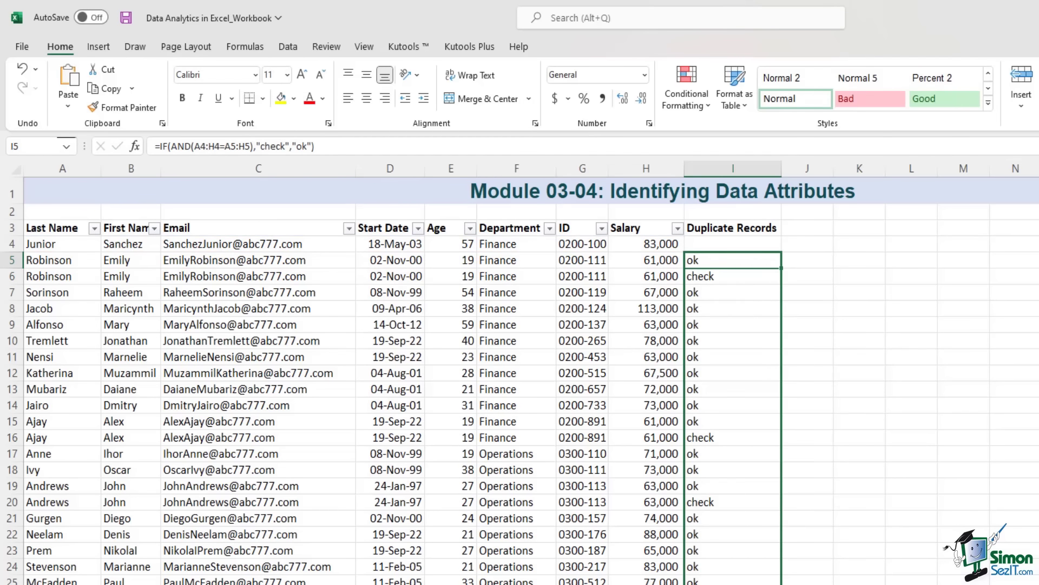
scroll(573, 514, "down", 9)
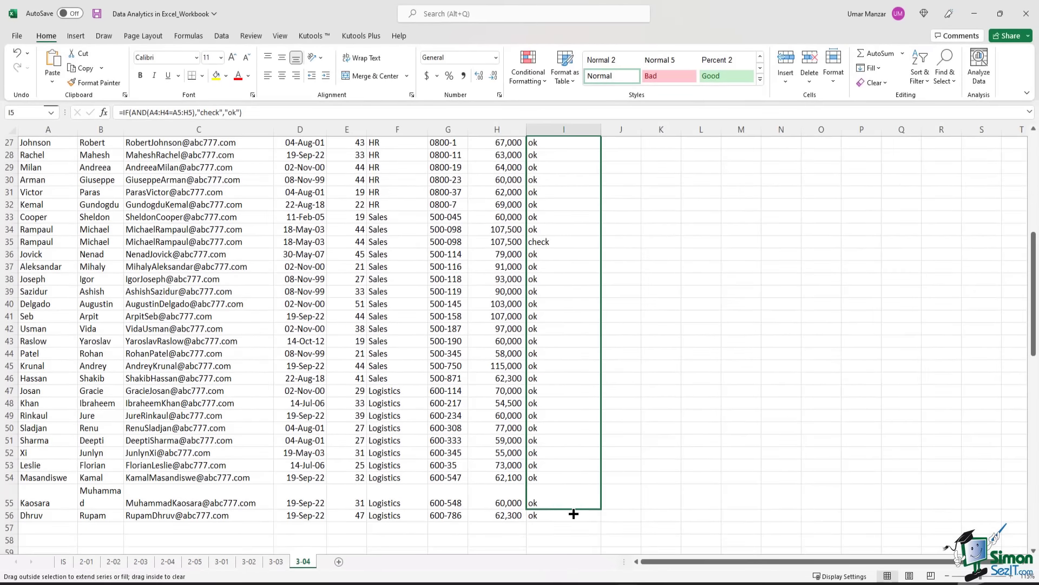
left_click_drag(574, 514, 574, 516)
left_click(669, 390)
Examine the cells flagged by the revised formula in the Duplicate Records column: I35, I20, I16 and I6
scroll(553, 374, "up", 4)
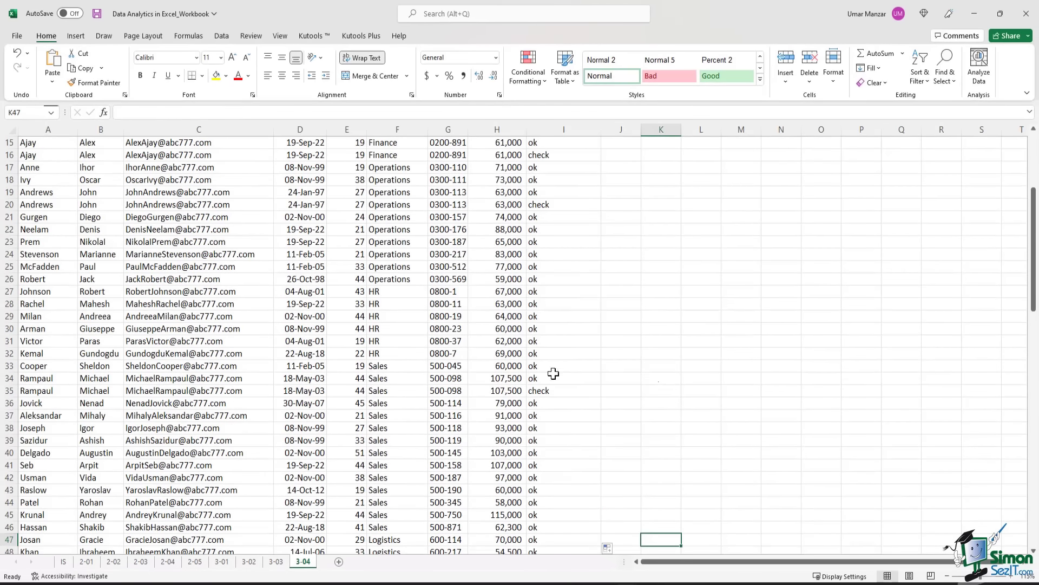
left_click(550, 390)
scroll(557, 303, "up", 3)
left_click(556, 315, "ctrl")
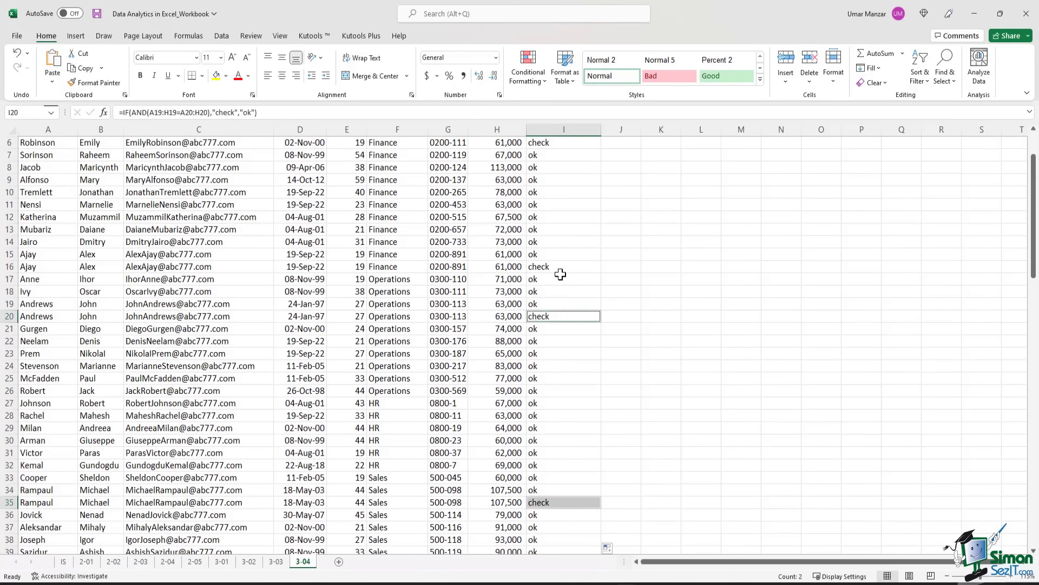
left_click(558, 266, "ctrl")
scroll(588, 302, "up", 2)
left_click(557, 213, "ctrl")
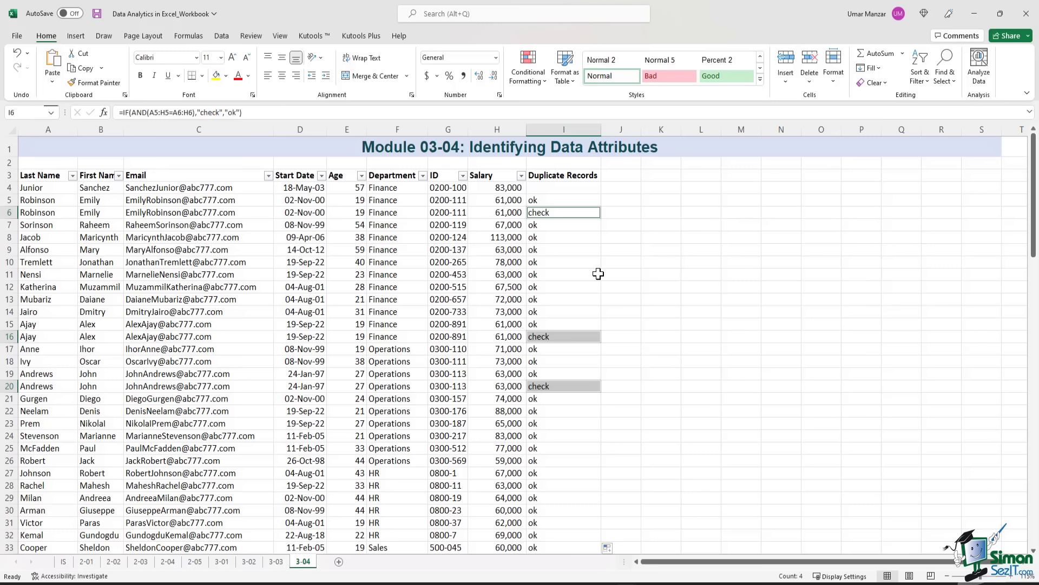
Look through the Department column and the distinct departments listed in its filter
left_click(668, 177)
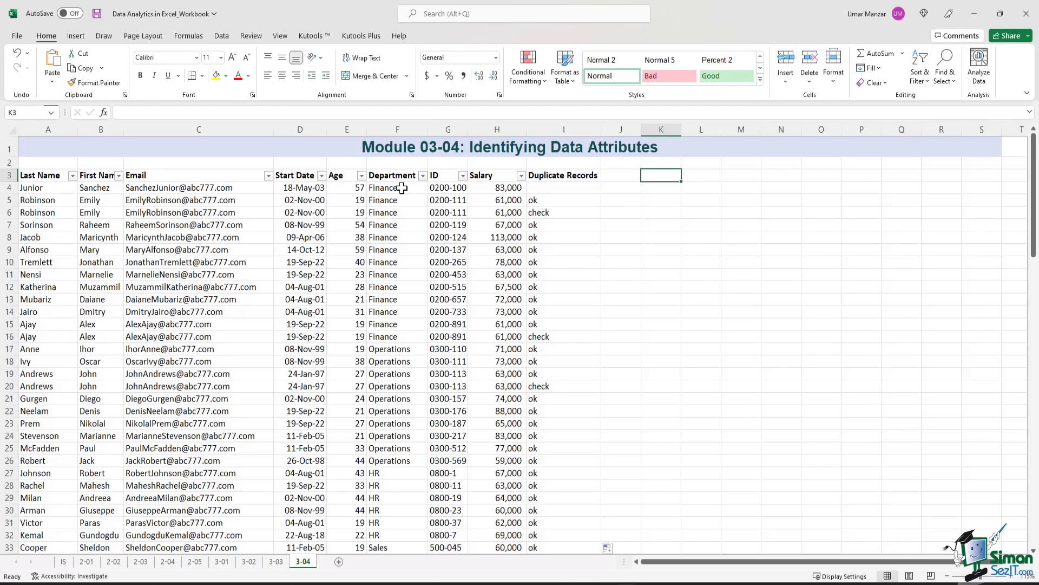
scroll(398, 364, "down", 10)
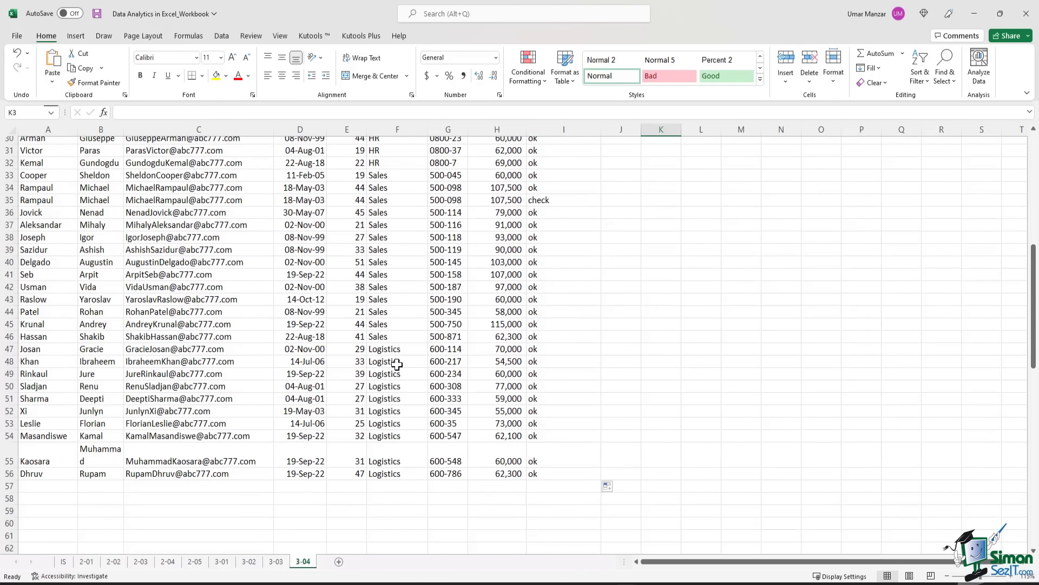
scroll(399, 364, "up", 10)
left_click(422, 177)
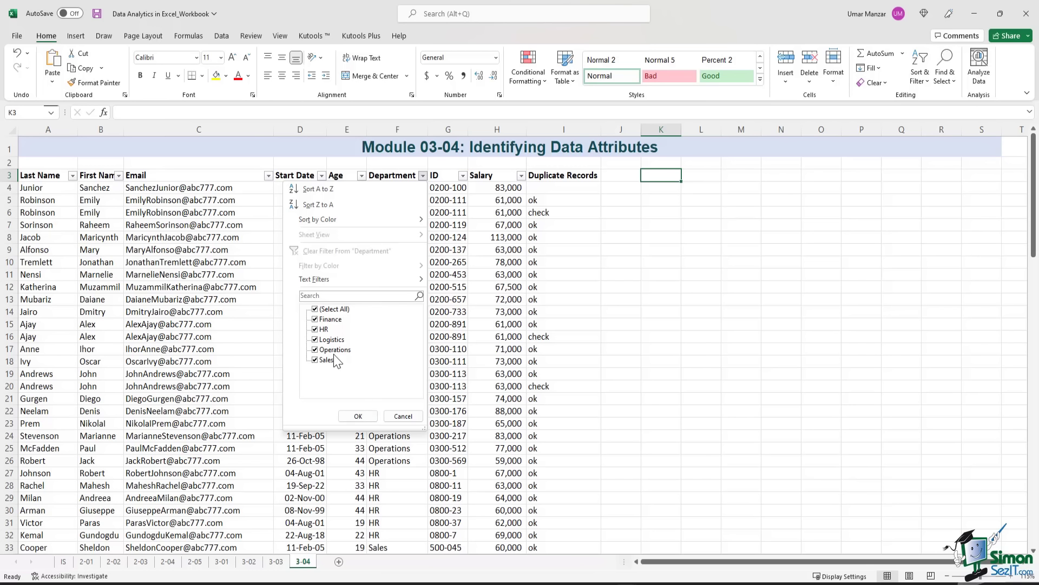
left_click(358, 416)
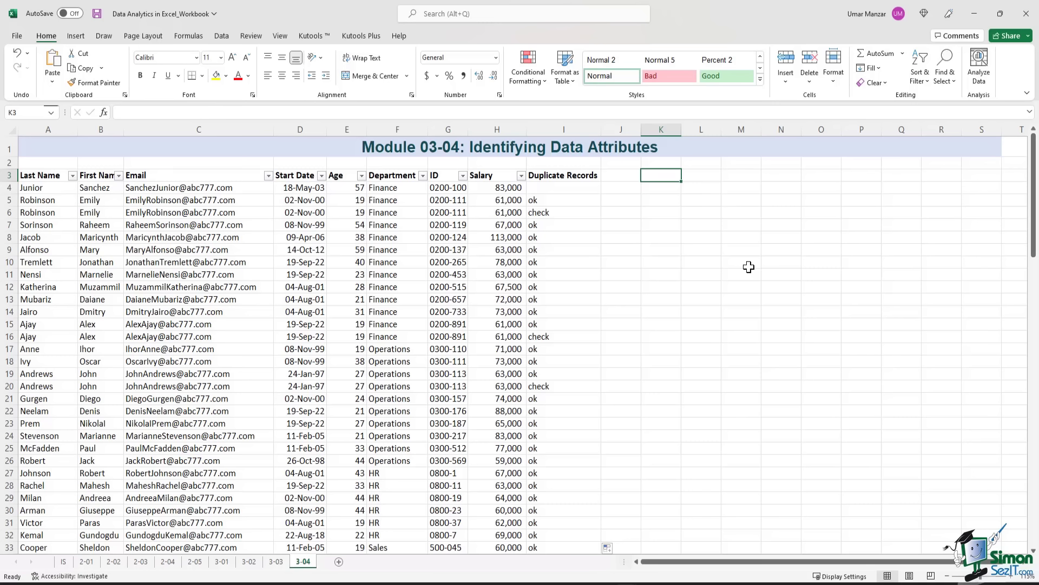
Enter the header "Unique" in J3, beside the Duplicate Records header
key("Left")
key("Right")
key("Left")
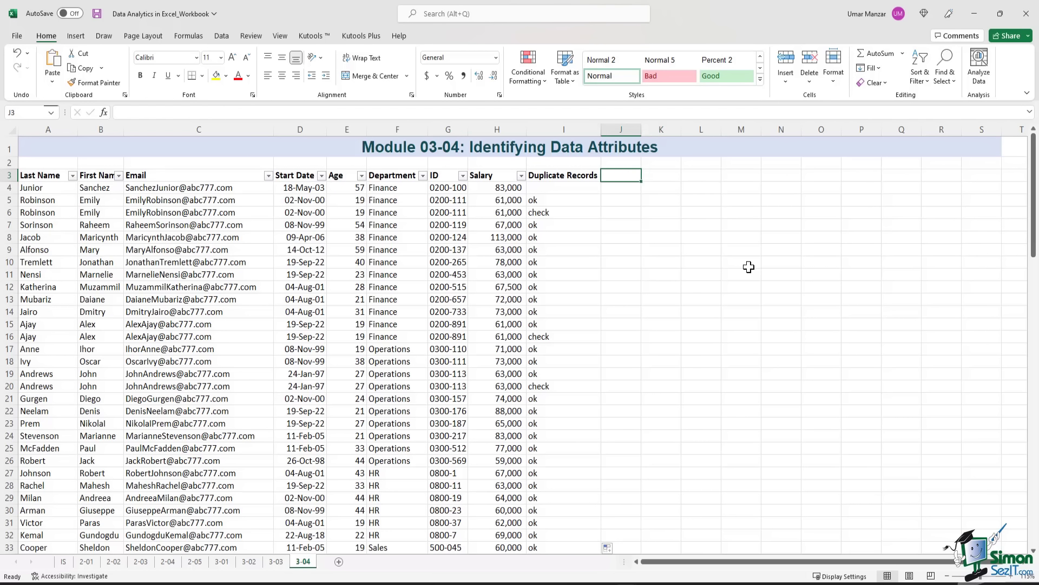
type("U")
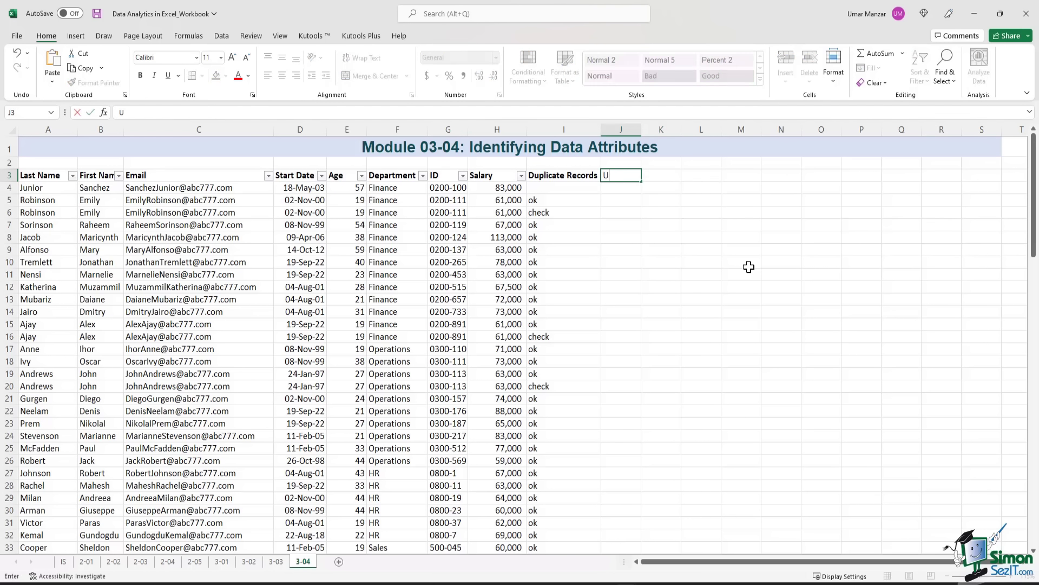
type("nique")
key("Return")
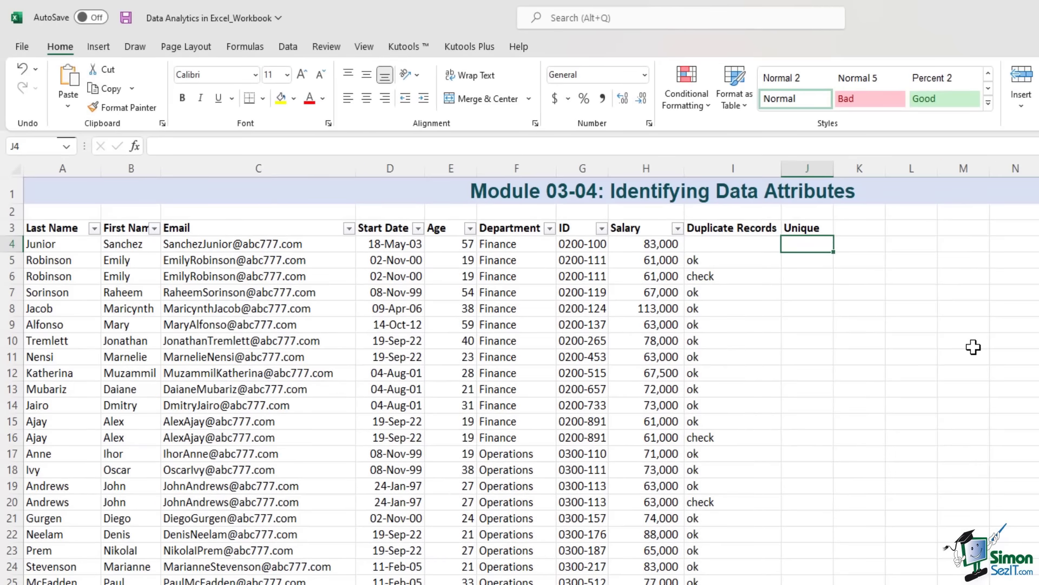
List the distinct departments from J4 down with the formula =UNIQUE(F4:F56)
type("=")
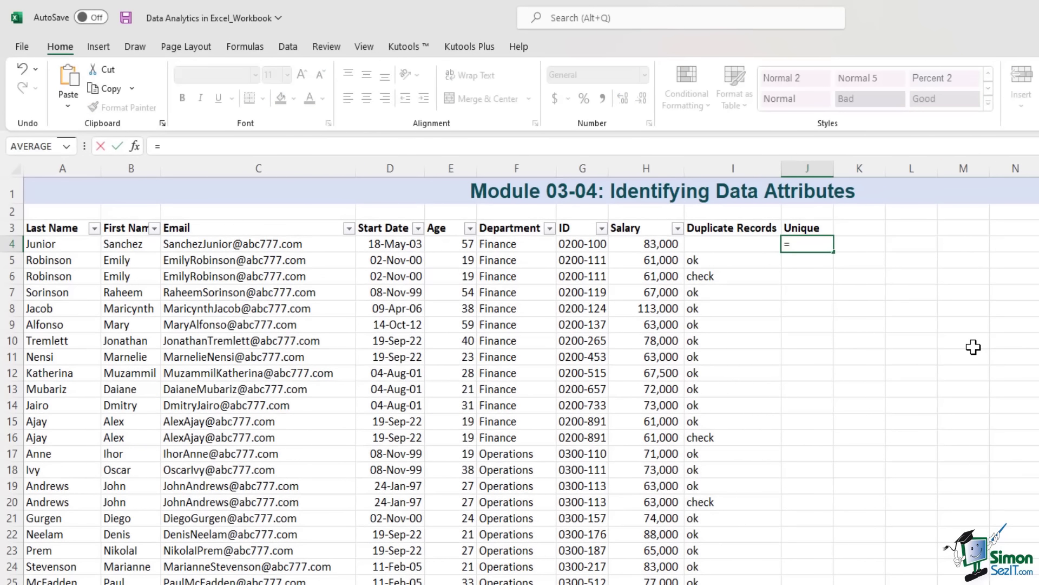
type("unique(")
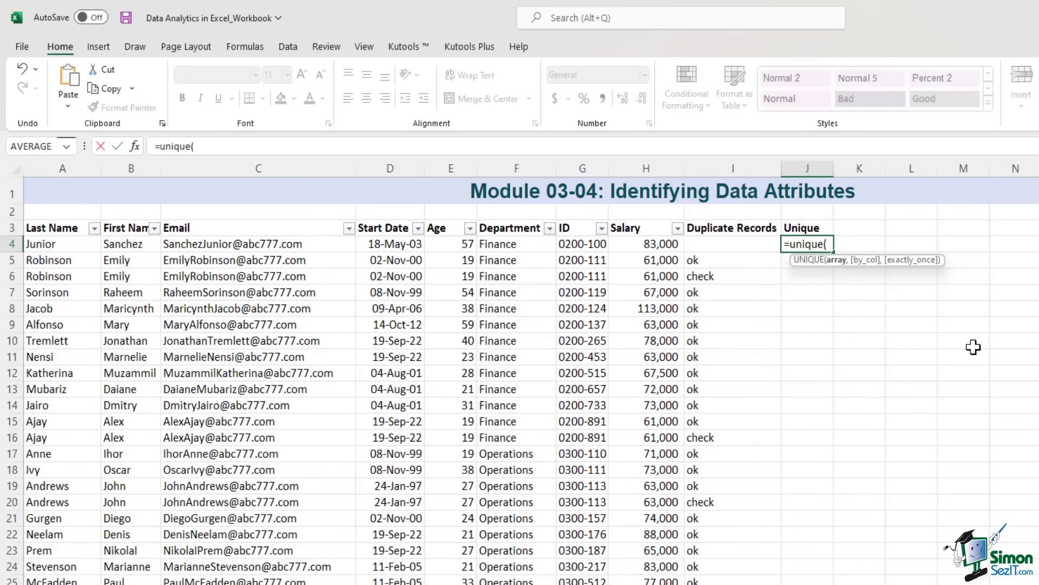
left_click(521, 246)
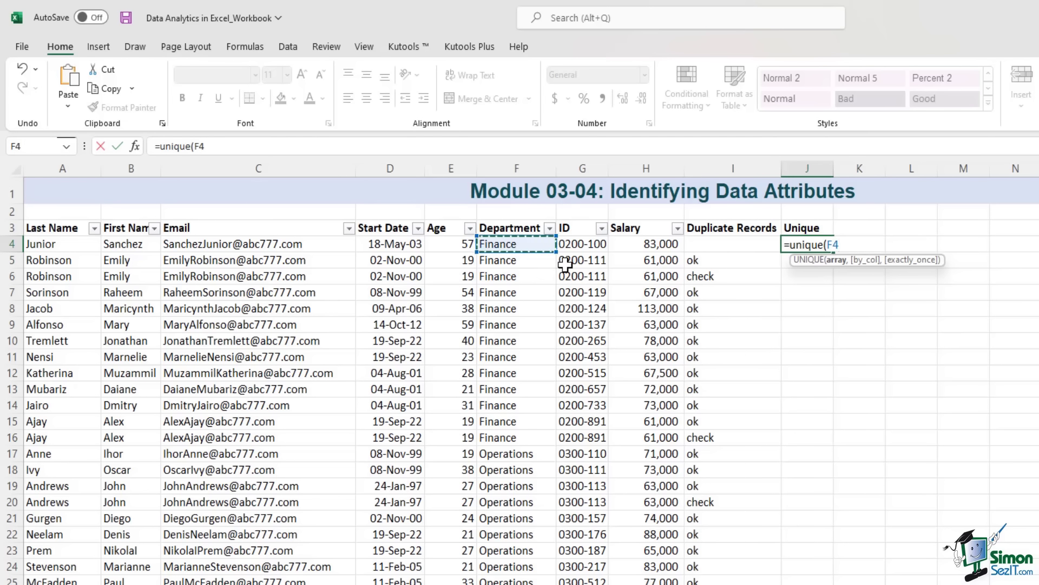
key("ctrl+shift+Down")
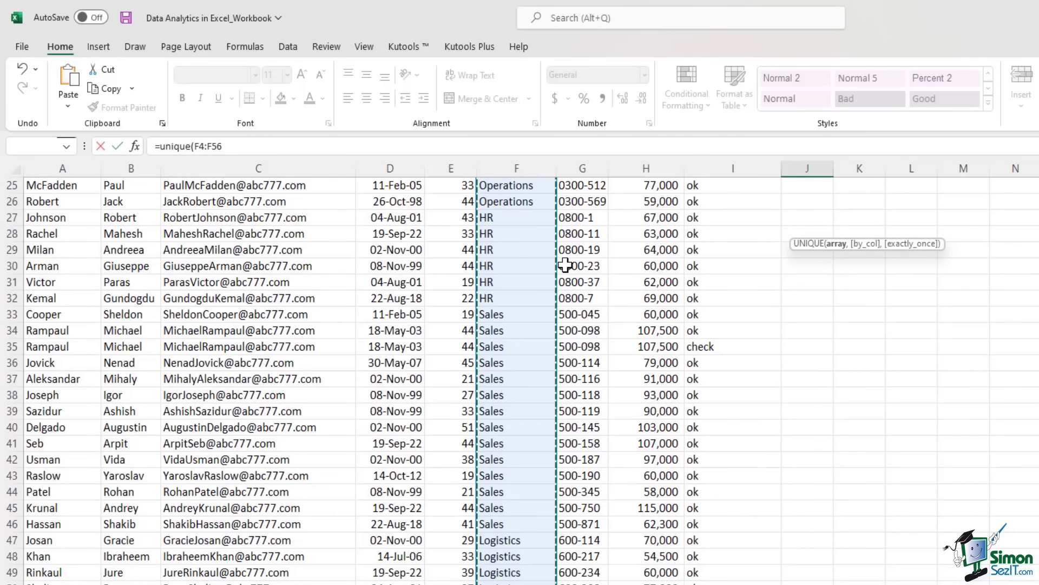
type(")")
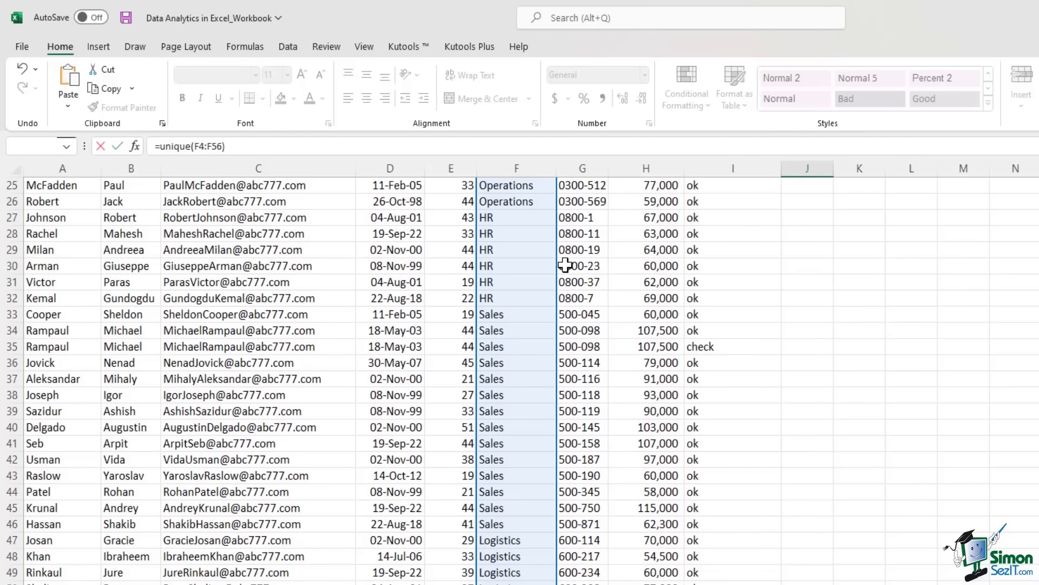
key("ctrl+Return")
scroll(566, 265, "up", 8)
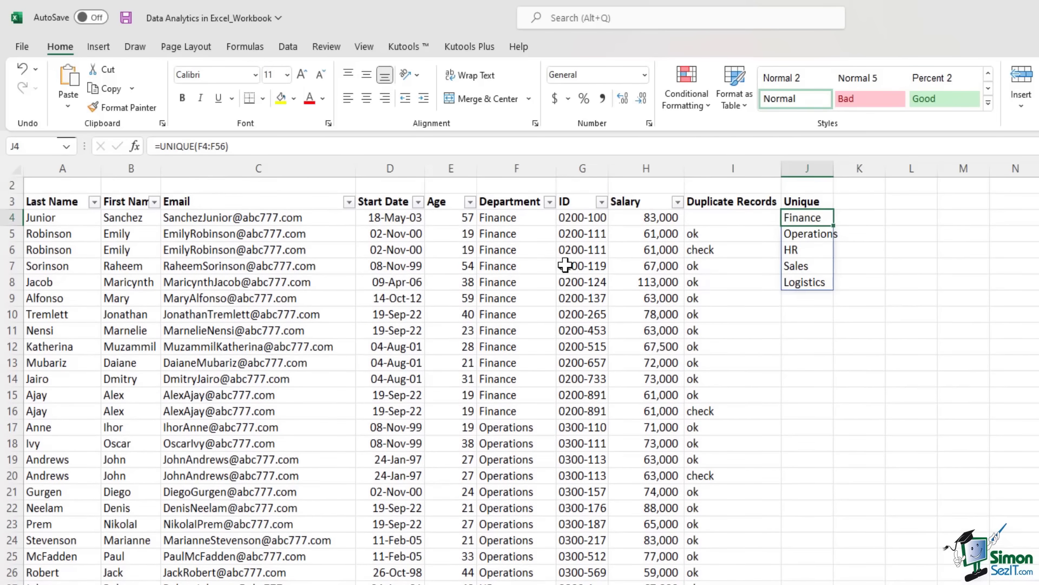
left_click_drag(814, 219, 817, 280)
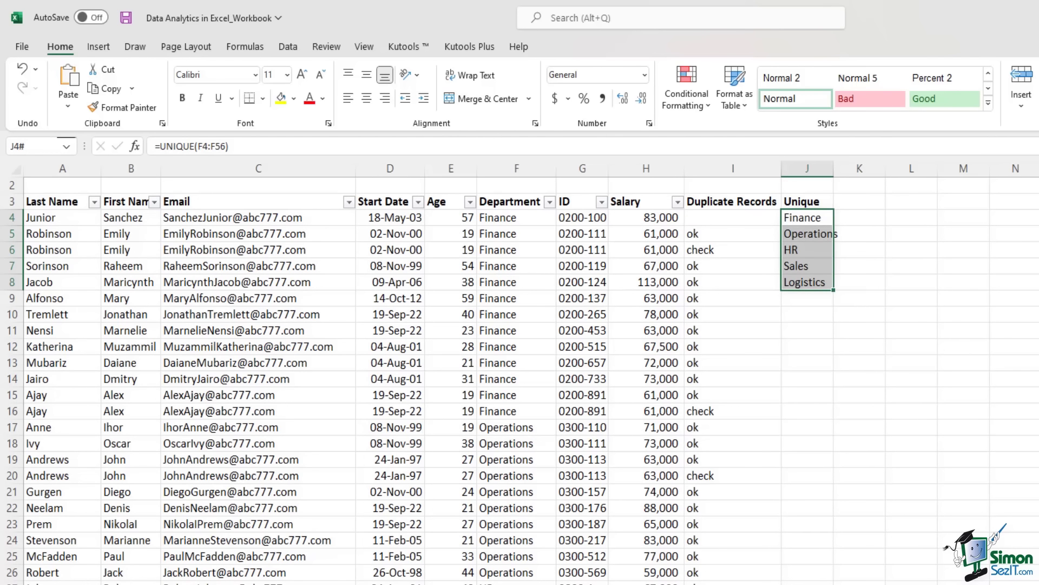
left_click(859, 249)
left_click_drag(805, 217, 806, 282)
Sort the distinct departments by wrapping the formula in J4 to read =SORT(UNIQUE(F4:F56))
left_click(818, 221)
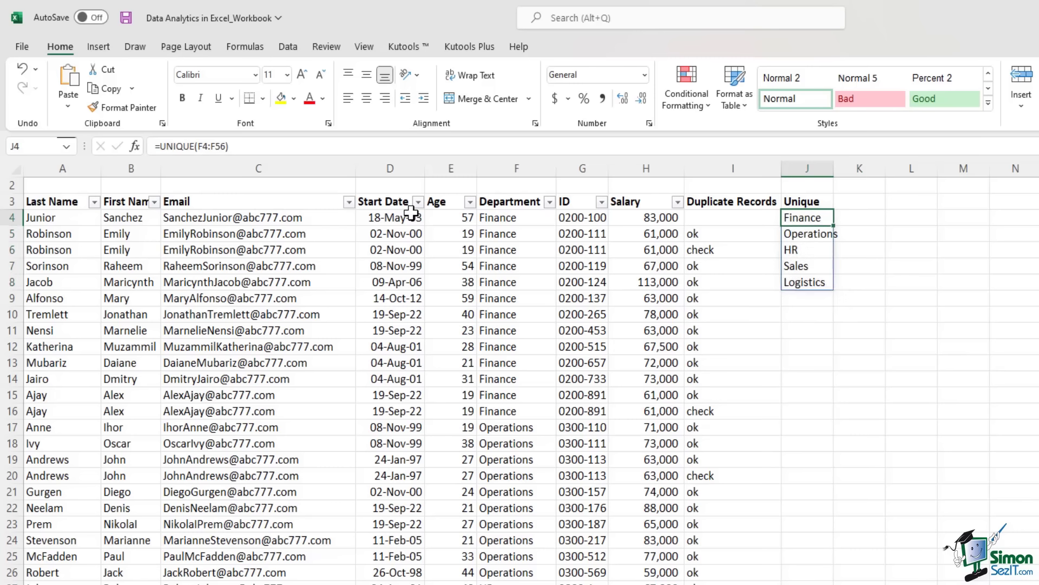
left_click(163, 145)
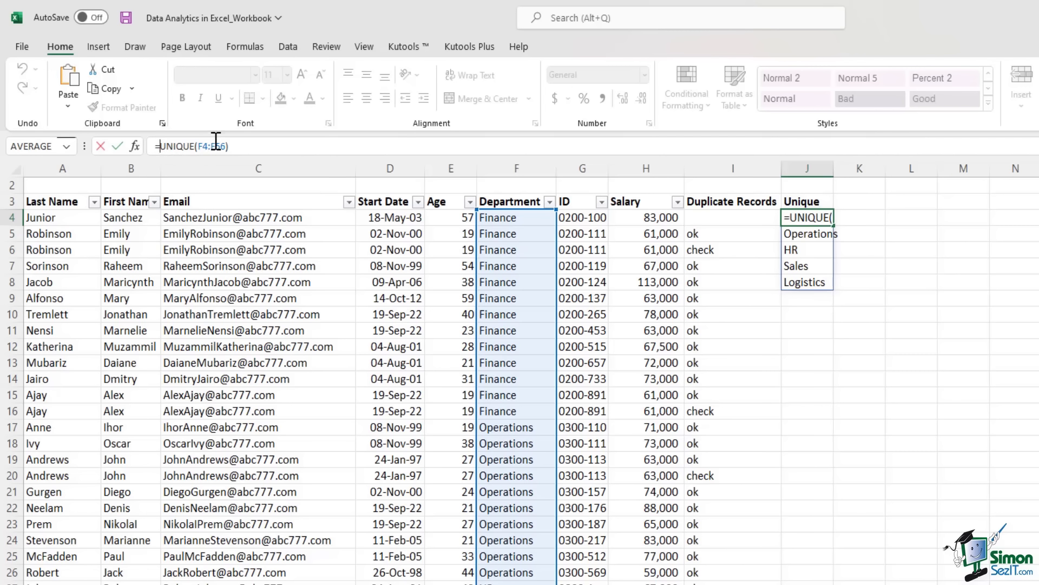
type("sort")
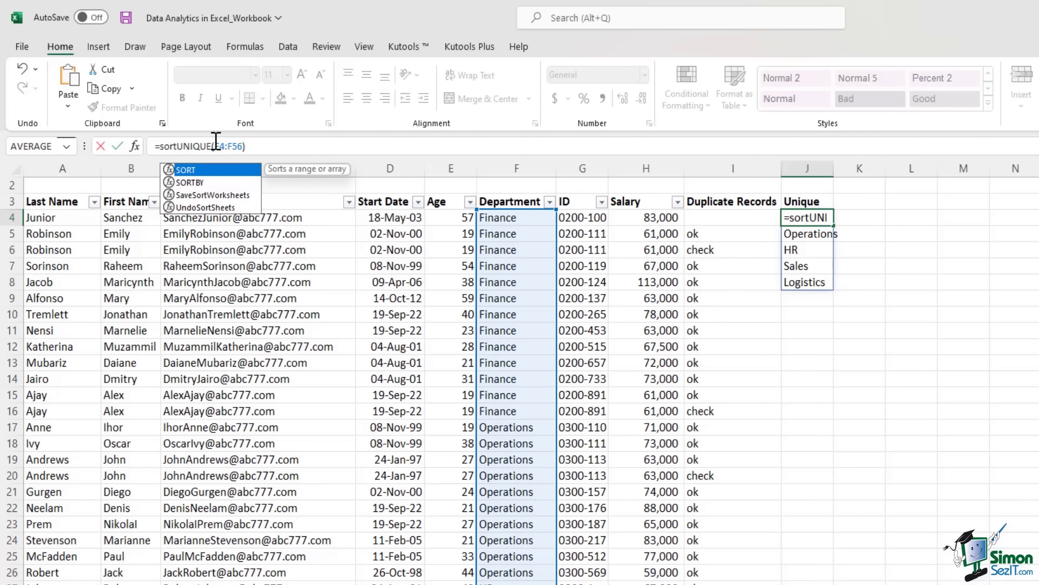
type("(")
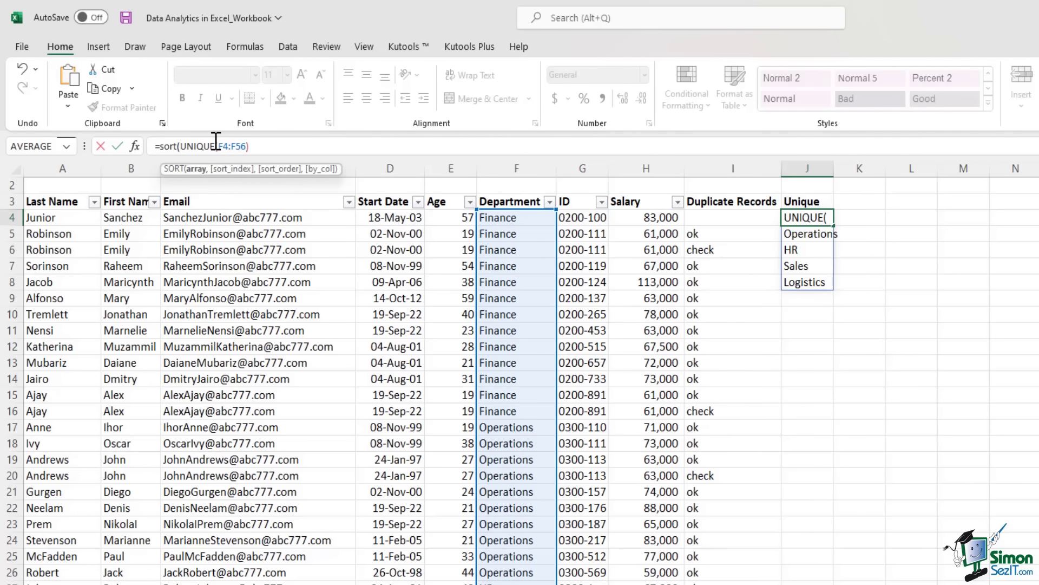
left_click(277, 147)
type(")")
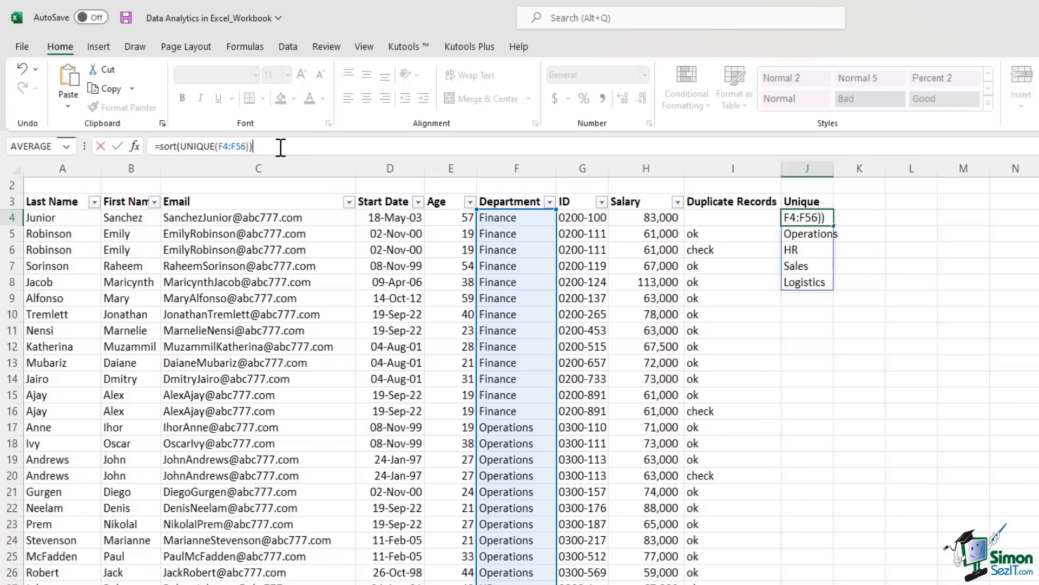
key("Return")
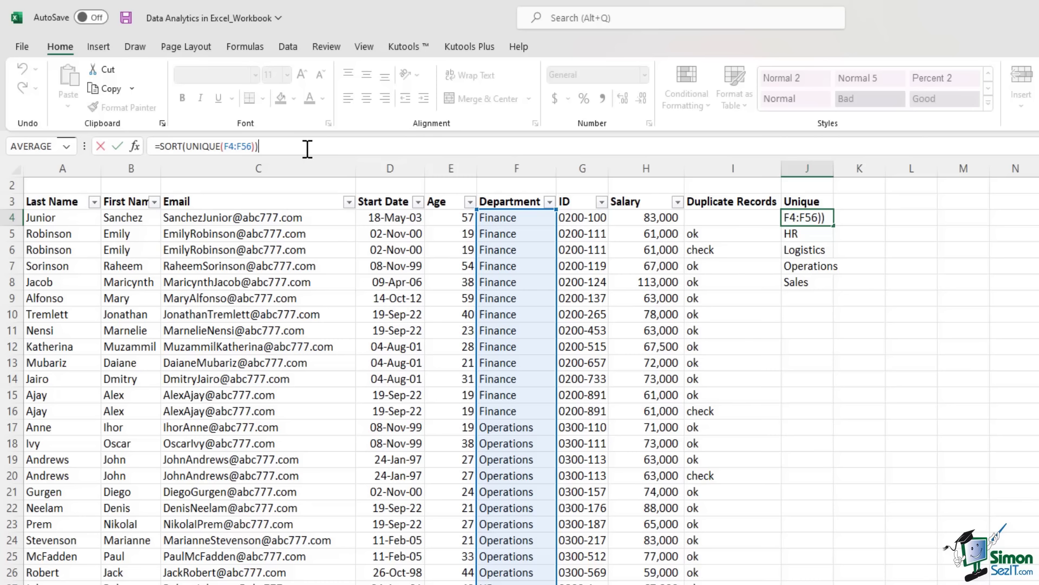
Re-enter the SORT and UNIQUE formula in J4 as an array formula and check the list in J4:J8
key("ctrl+shift+Return")
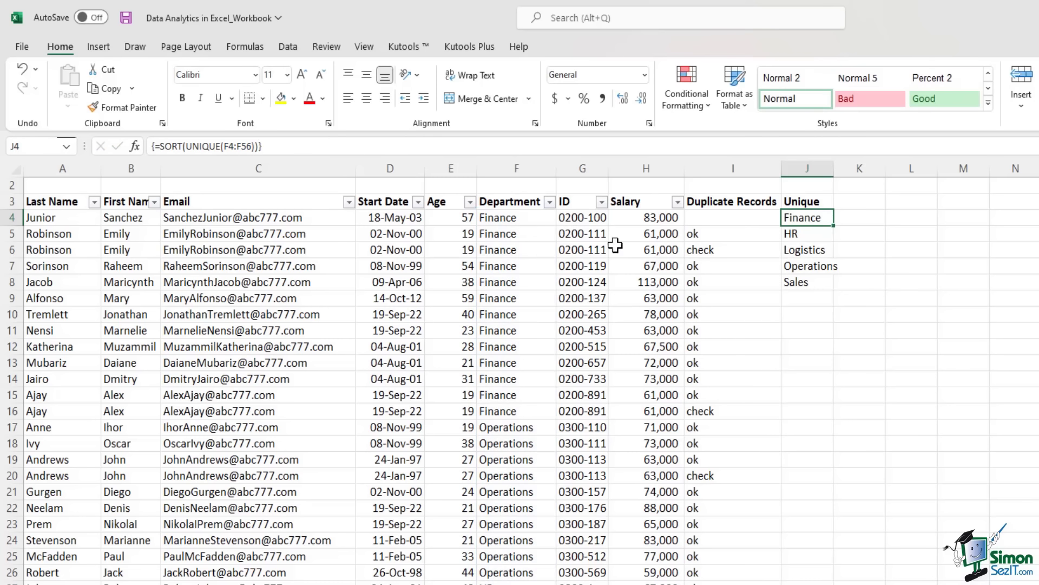
left_click_drag(812, 217, 811, 283)
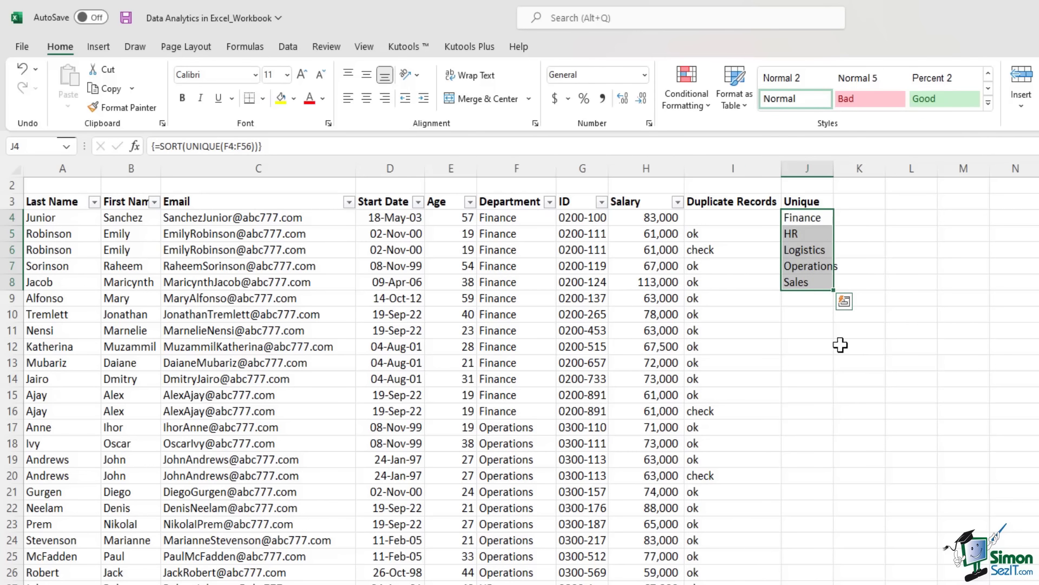
left_click(871, 270)
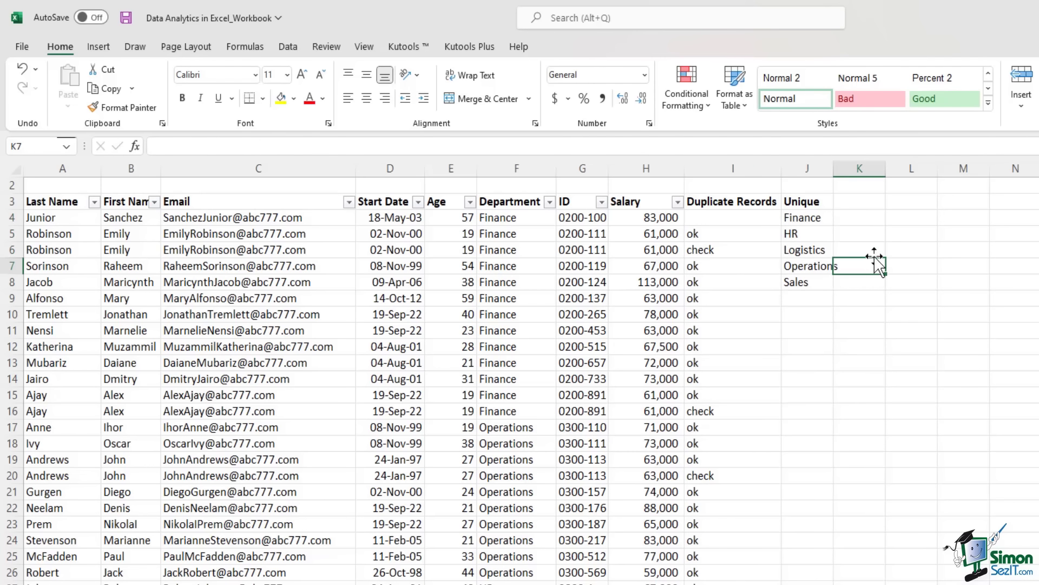
Enter the header "Count" in K3, beside the Unique header
left_click(860, 202)
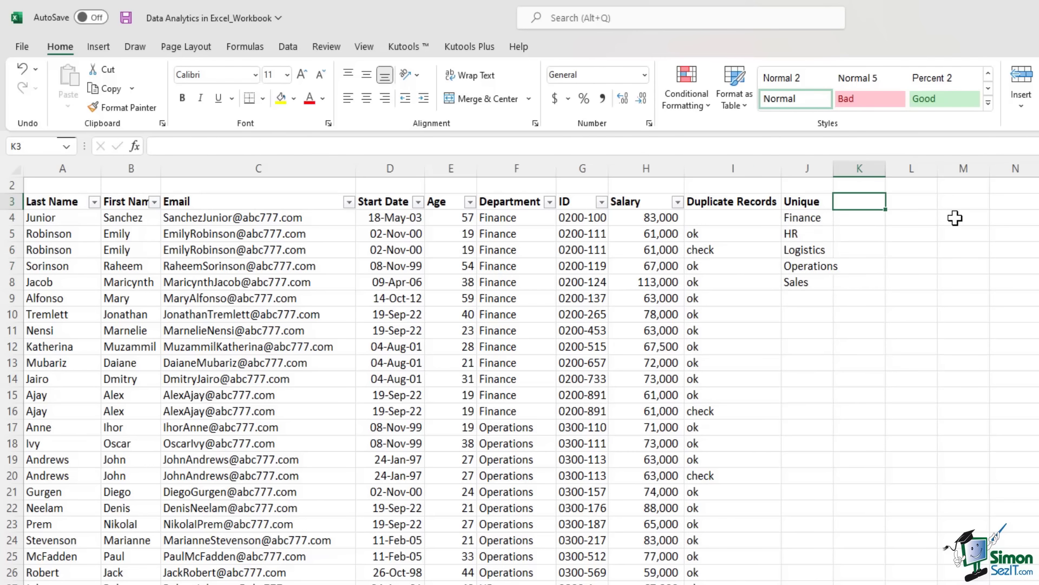
type("Count")
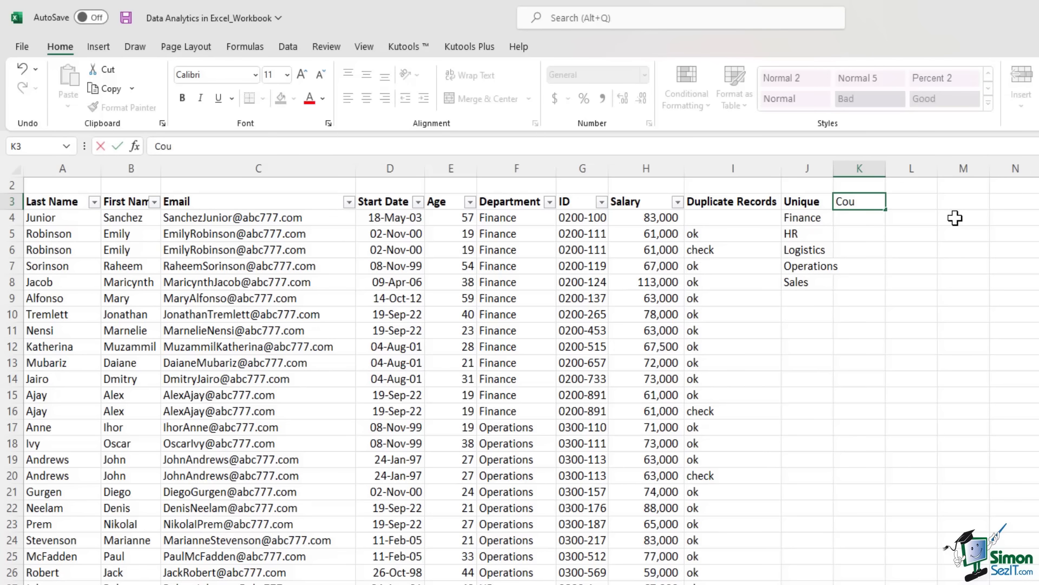
key("Return")
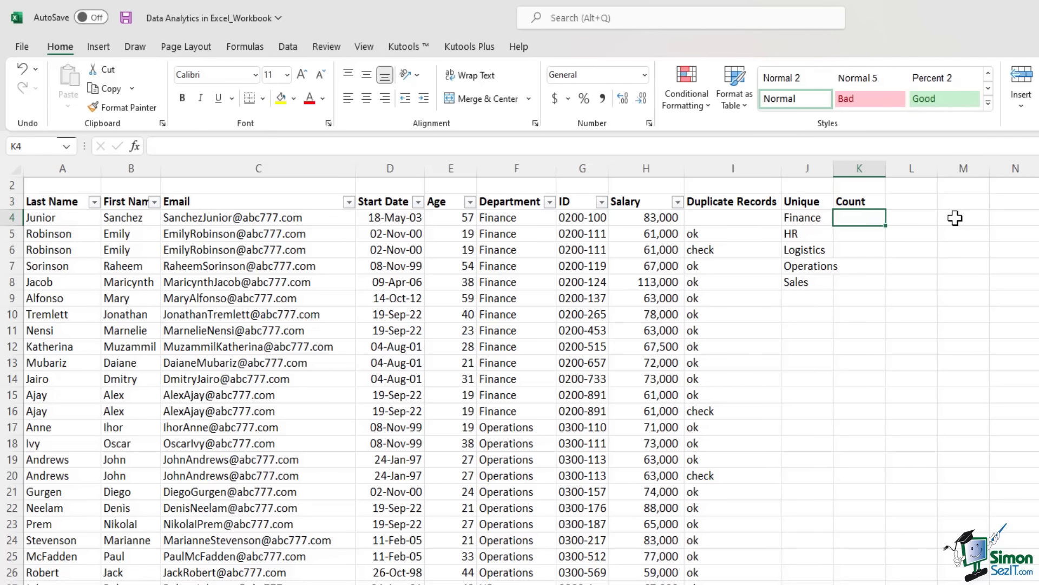
Count the Department entries in K4 with =COUNTA(F4:F56), and check the Department range being counted
left_click(829, 146)
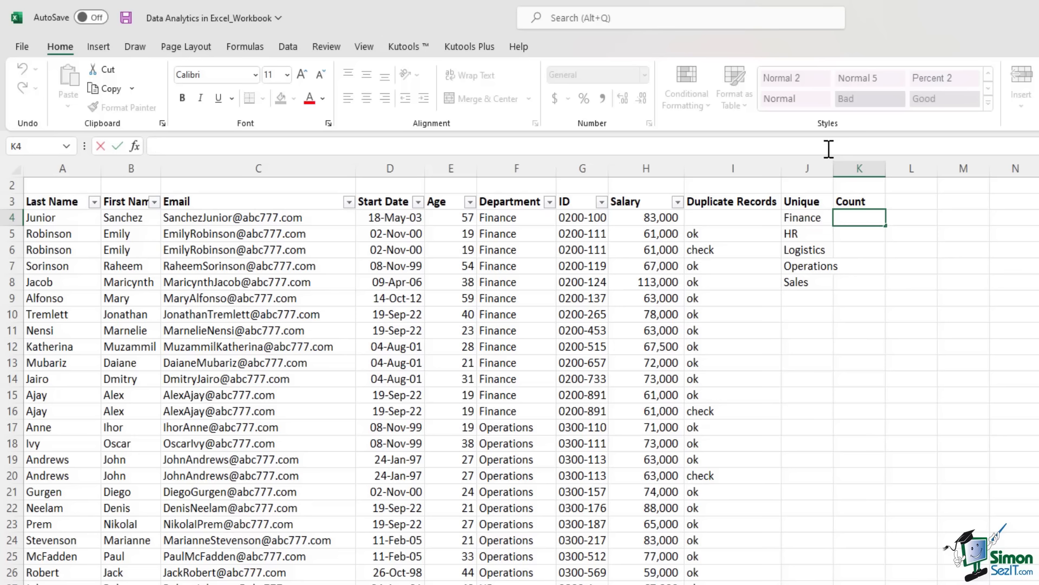
type("=co")
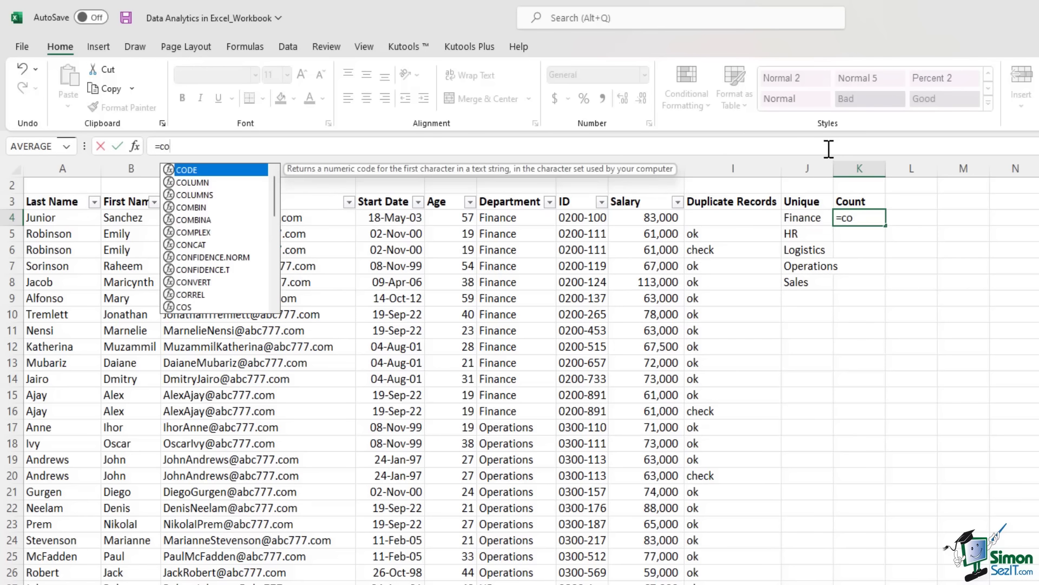
type("unt")
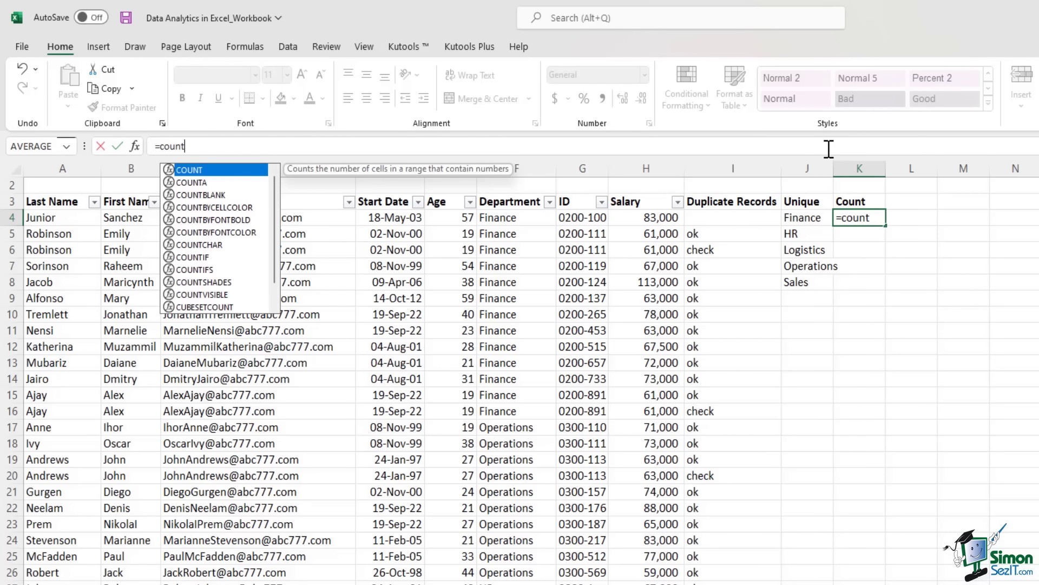
type("a(")
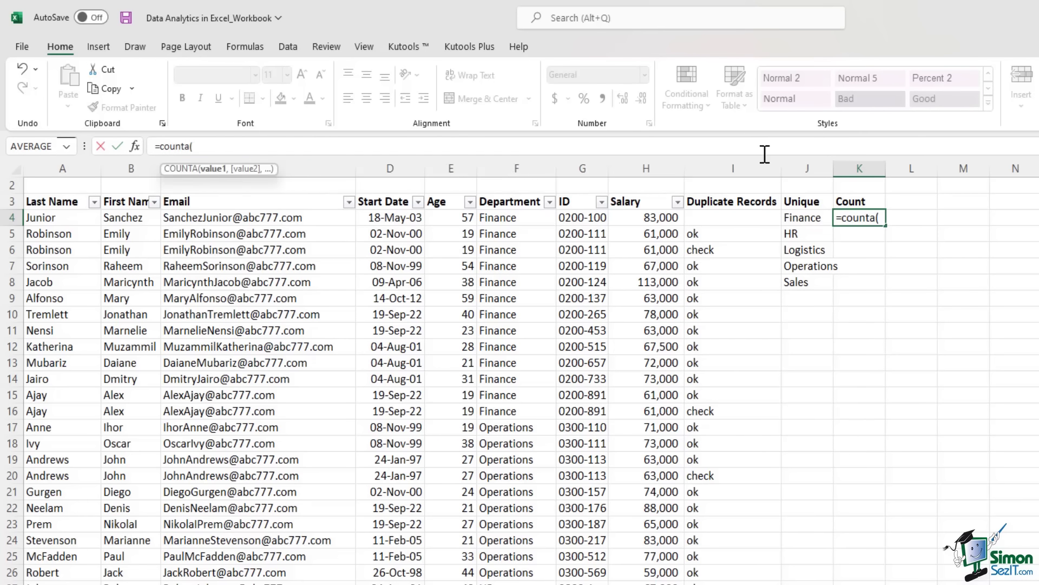
left_click(521, 218)
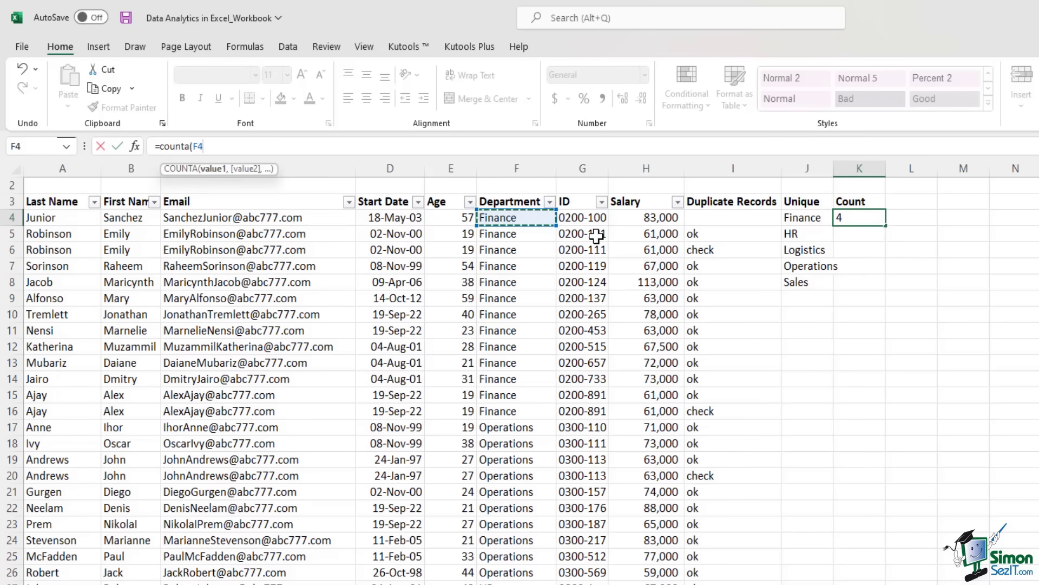
key("ctrl+shift+Down")
type(")")
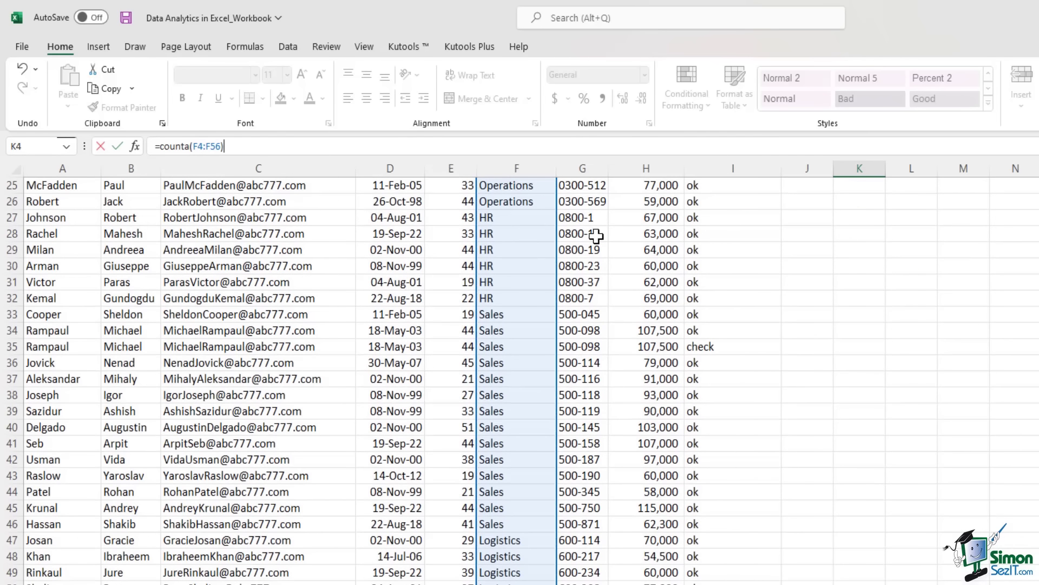
key("Return")
key("Up")
scroll(596, 235, "up", 1)
left_click(537, 246)
key("ctrl+shift+Down")
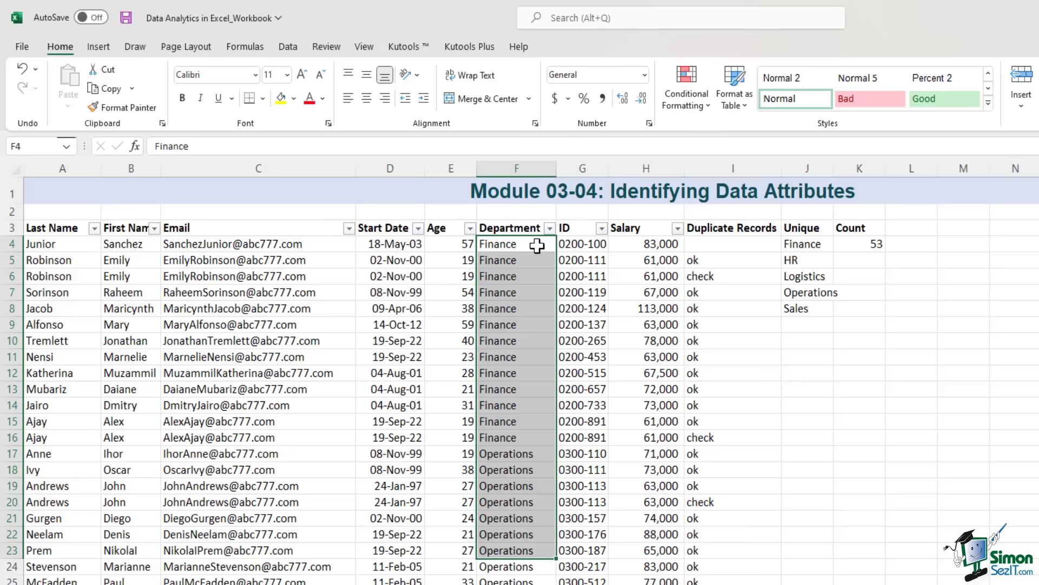
left_click(528, 226)
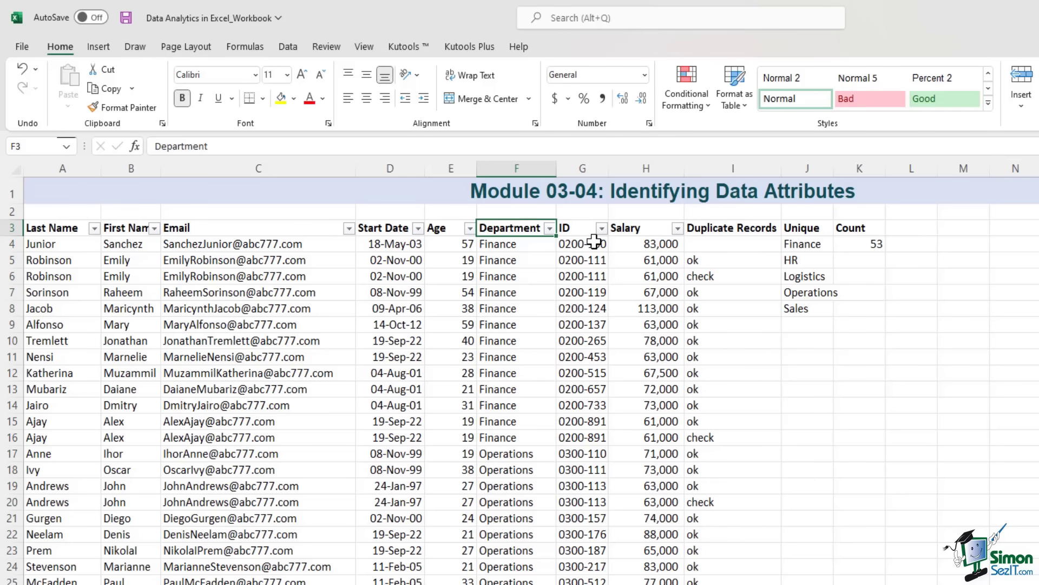
Count only the distinct departments by changing the formula in K4 to =COUNTA(UNIQUE(F4:F56))
left_click(860, 240)
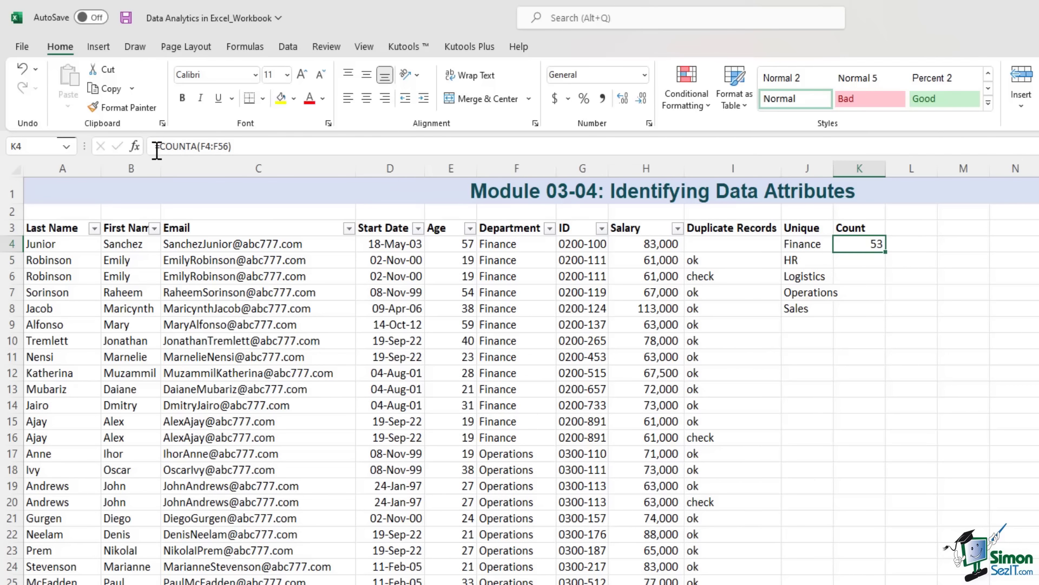
left_click(200, 146)
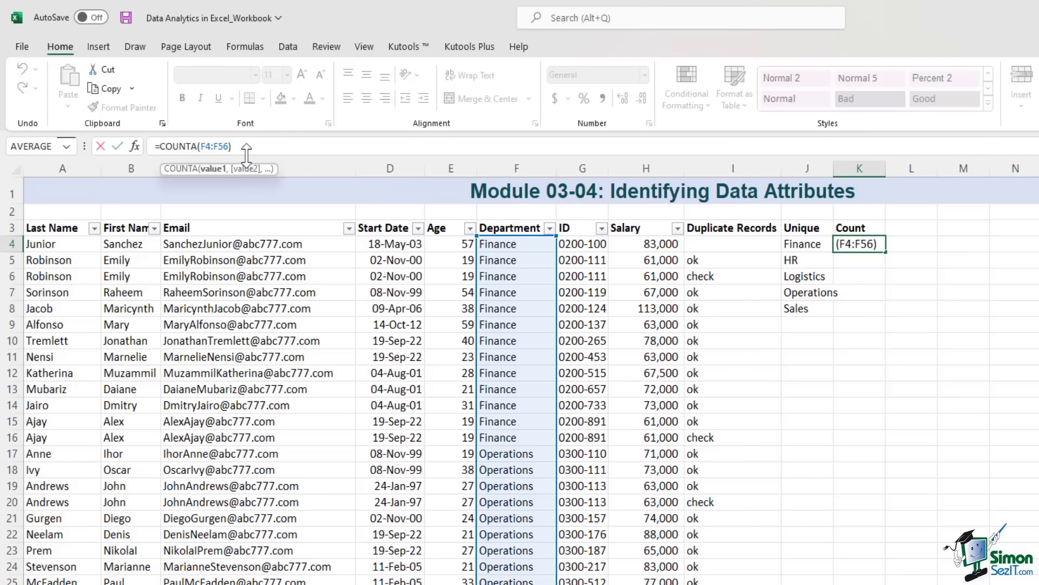
type("uni")
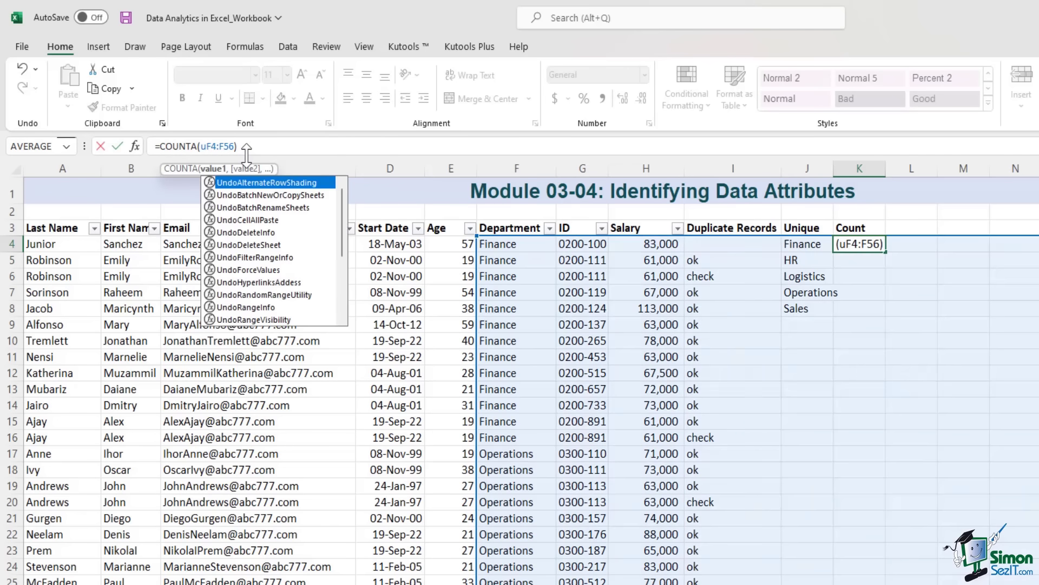
type("que(")
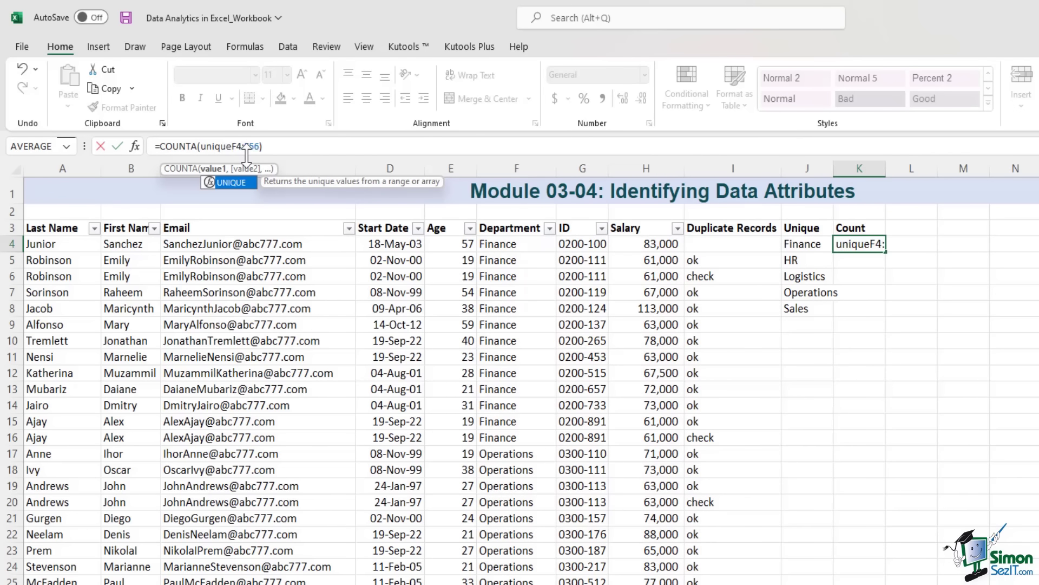
type(")")
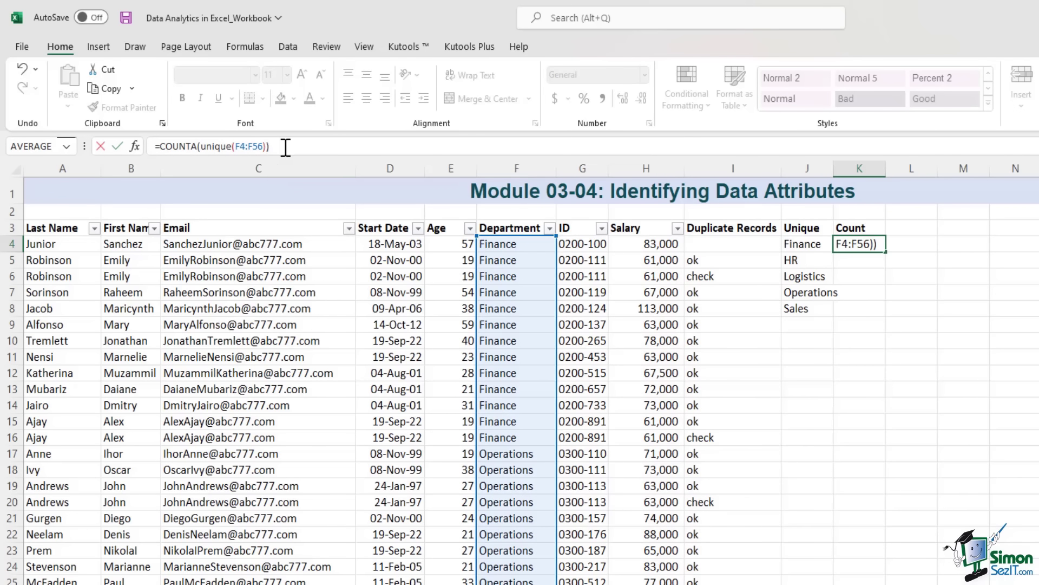
key("Return")
key("Up")
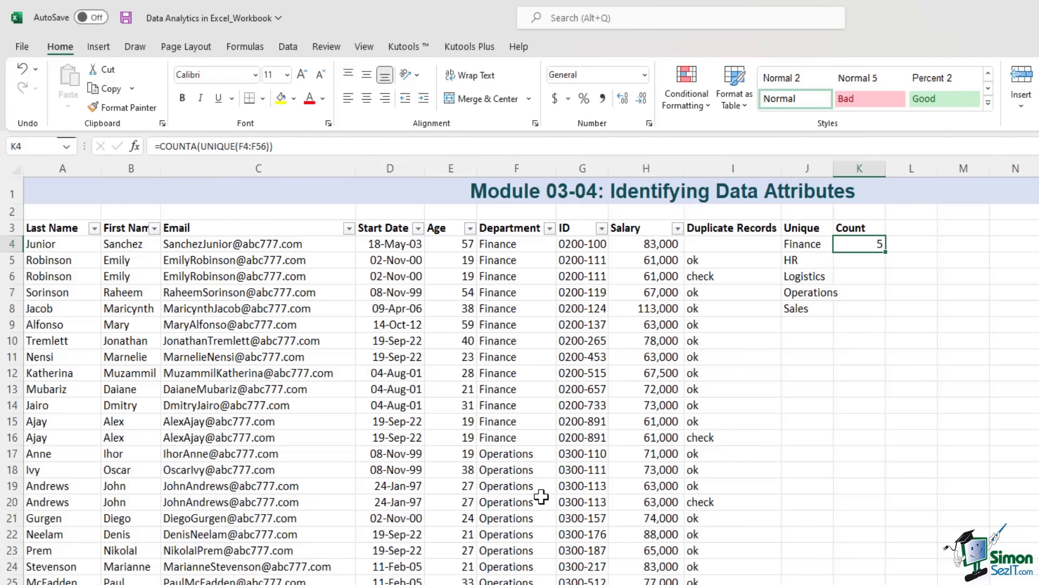
Replace the department in F23 with "R&D" to test the unique list and count formulas
scroll(520, 476, "down", 6)
scroll(519, 476, "up", 2)
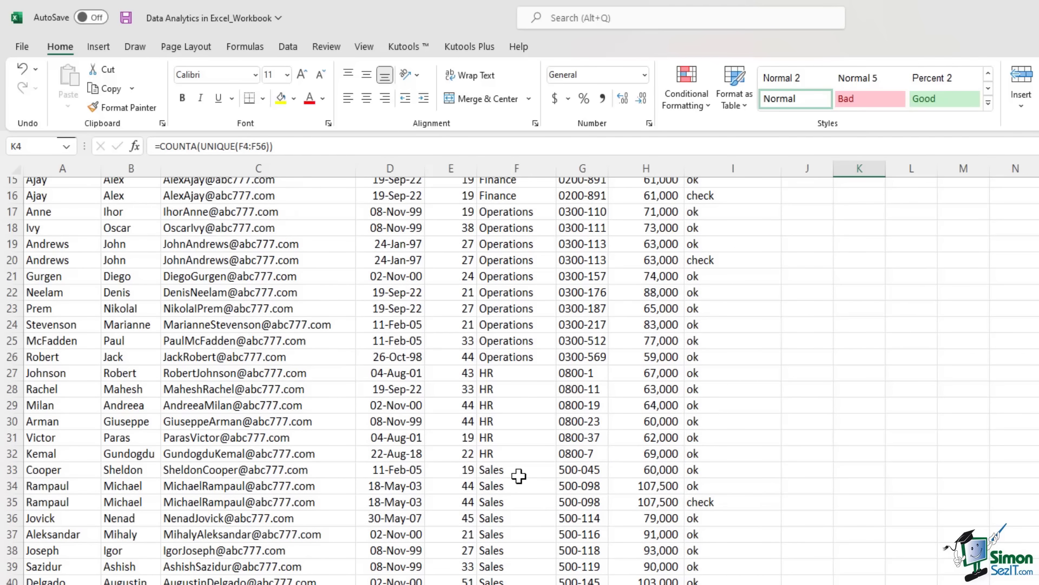
scroll(518, 476, "up", 5)
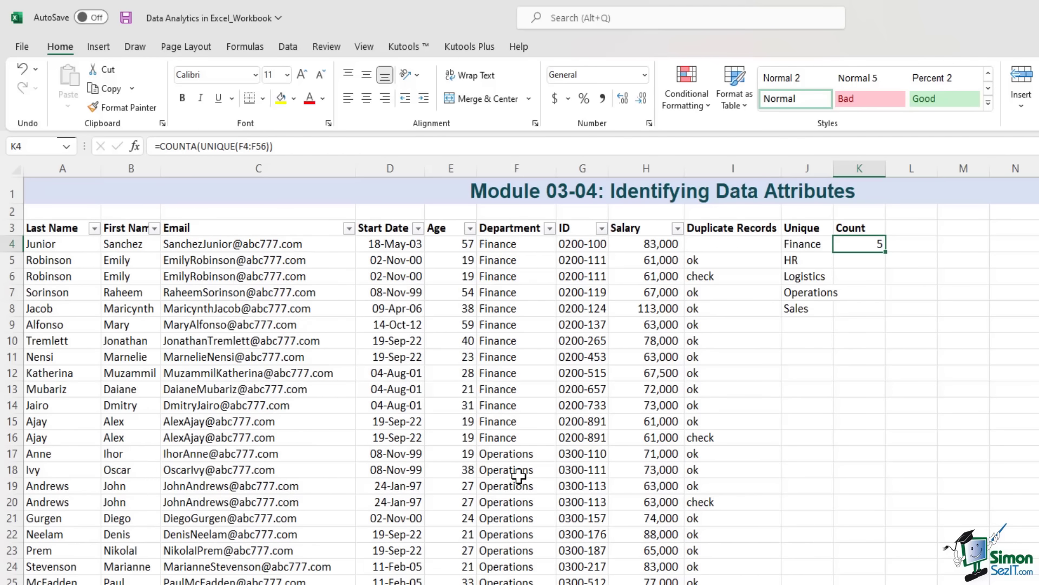
left_click(518, 549)
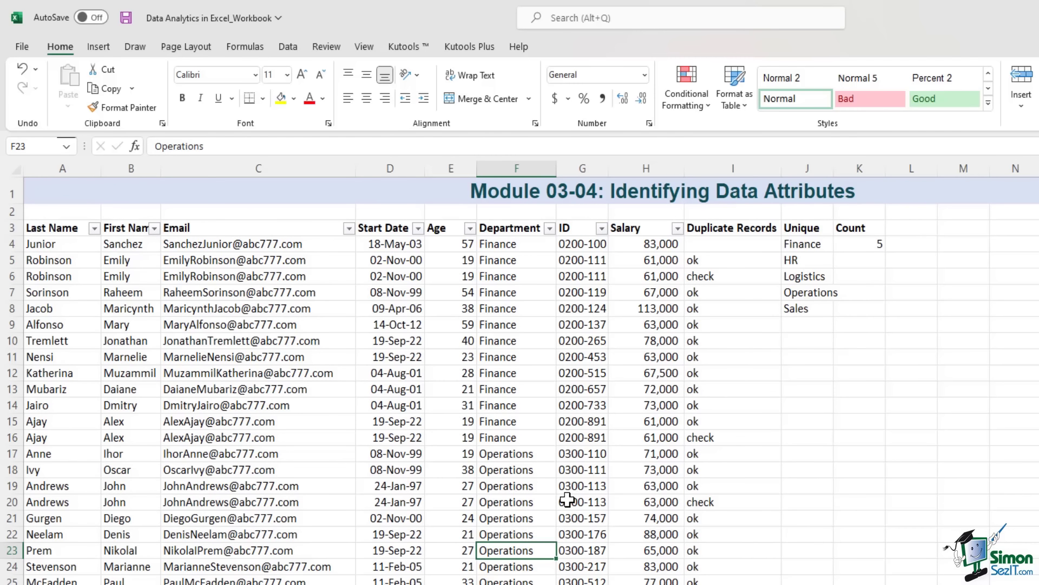
type("R")
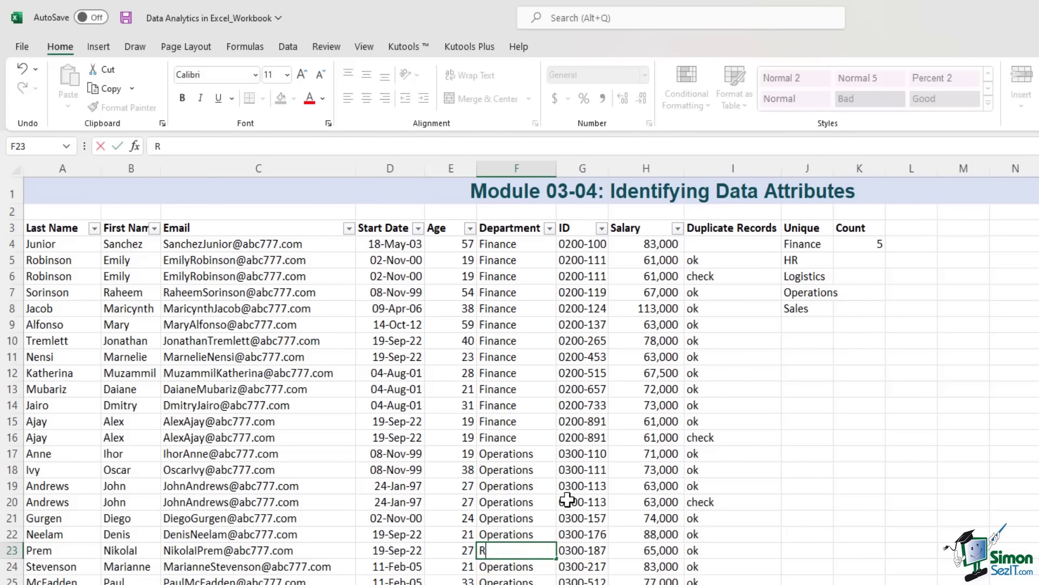
type("&D")
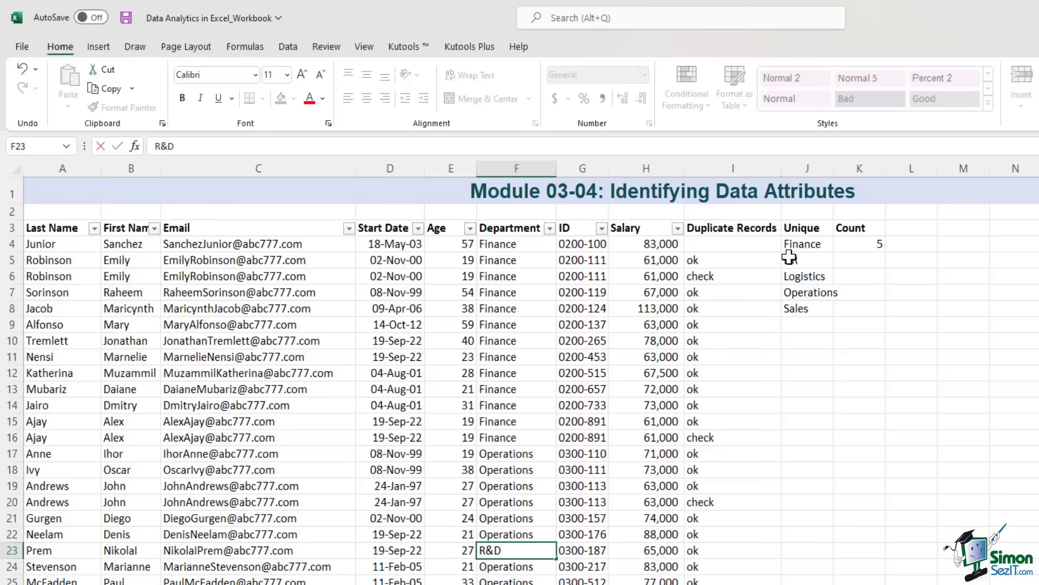
key("Return")
Examine how the Unique list in J4:J8 and the Count in K4 respond to the edited department
left_click(829, 244)
left_click_drag(828, 244, 823, 303)
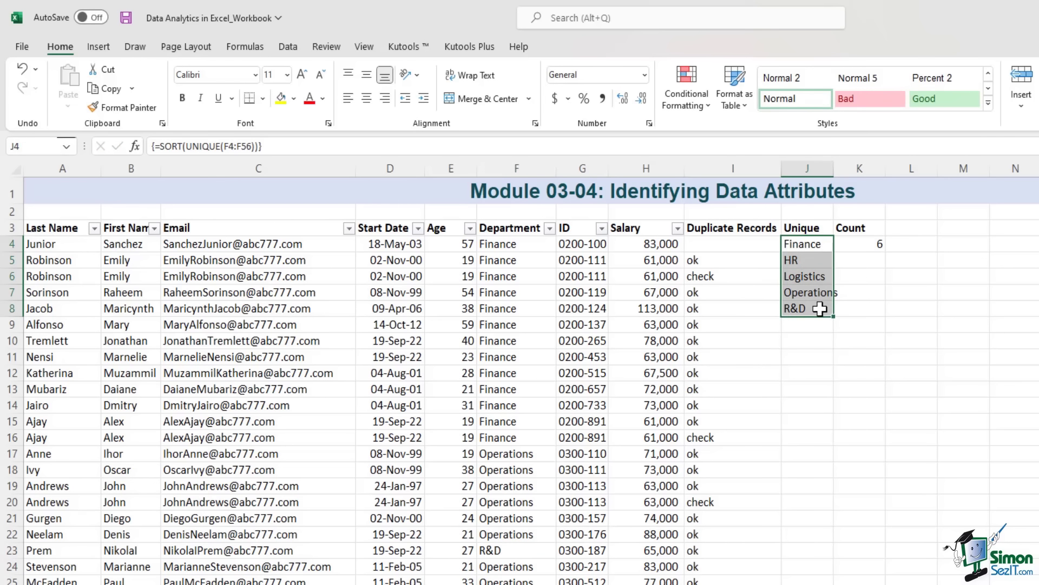
left_click(823, 244)
left_click_drag(823, 244, 817, 306)
left_click(864, 245)
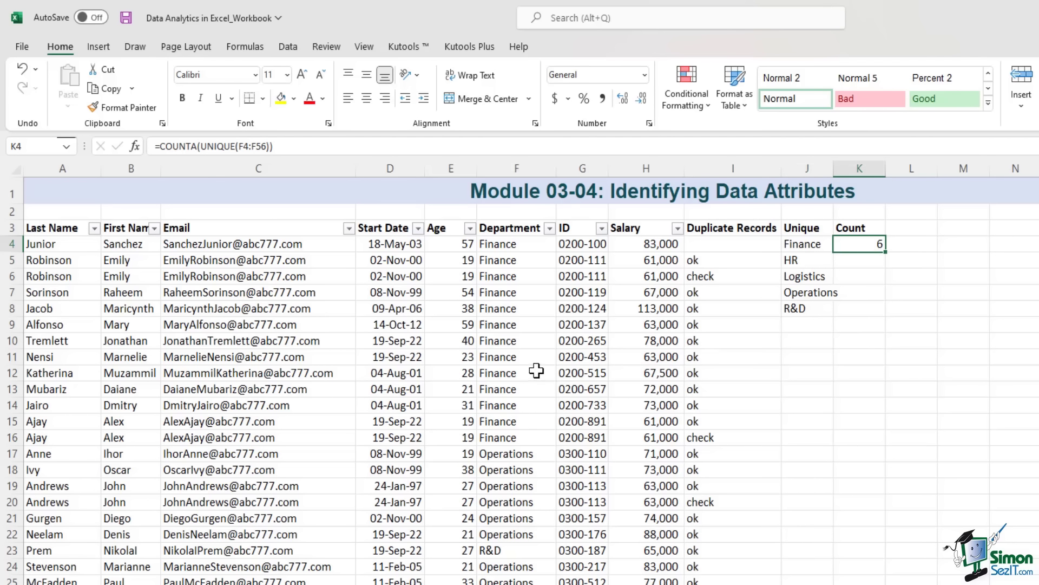
left_click_drag(806, 243, 845, 248)
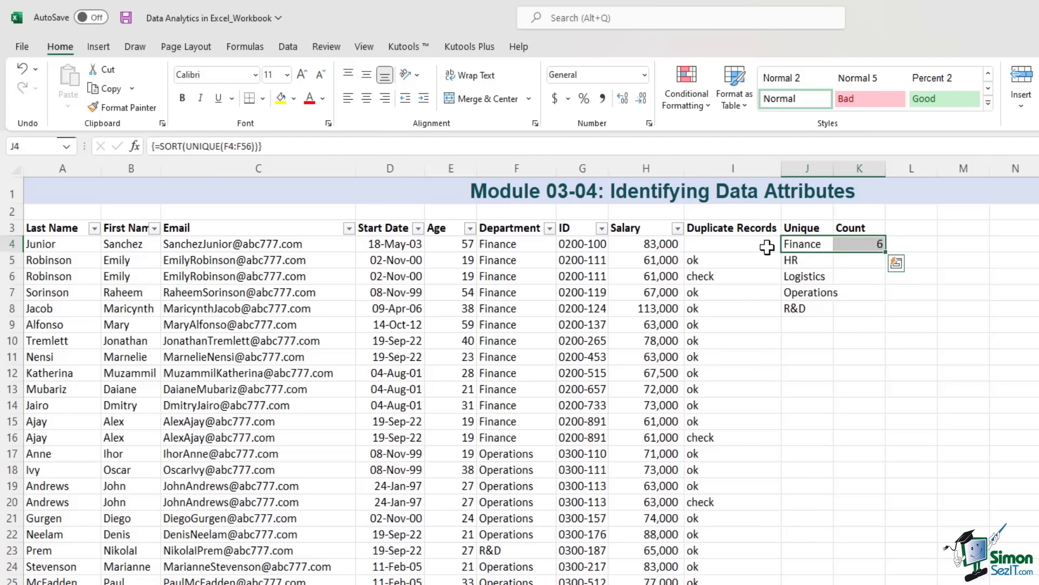
left_click(813, 243)
left_click(842, 245)
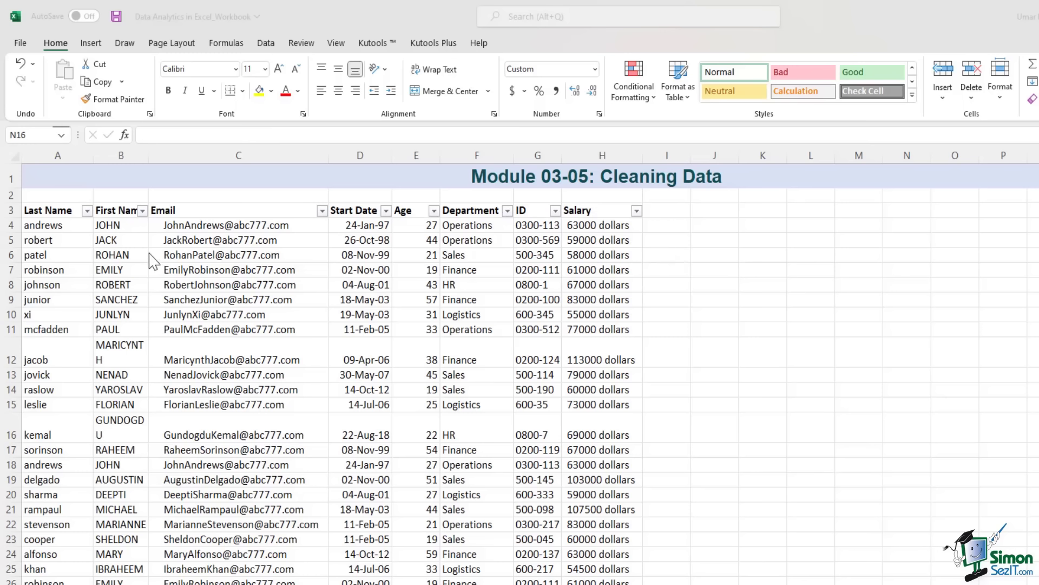
Examine the letter case of the Last Name and First Name columns and the extra spaces around the email in C5
left_click(68, 223)
left_click_drag(67, 223, 65, 522)
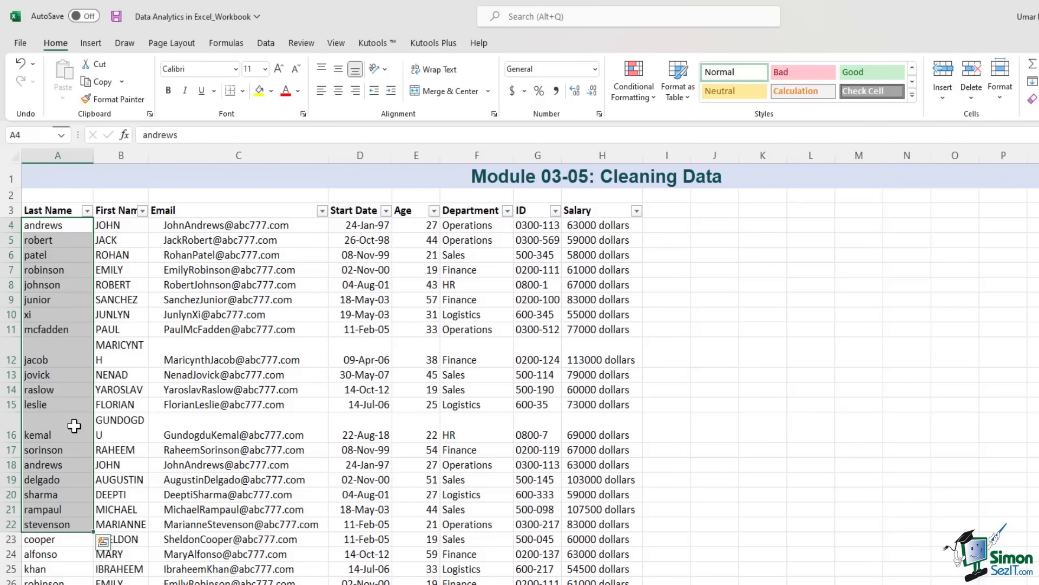
left_click_drag(138, 226, 115, 559)
scroll(114, 541, "down", 9)
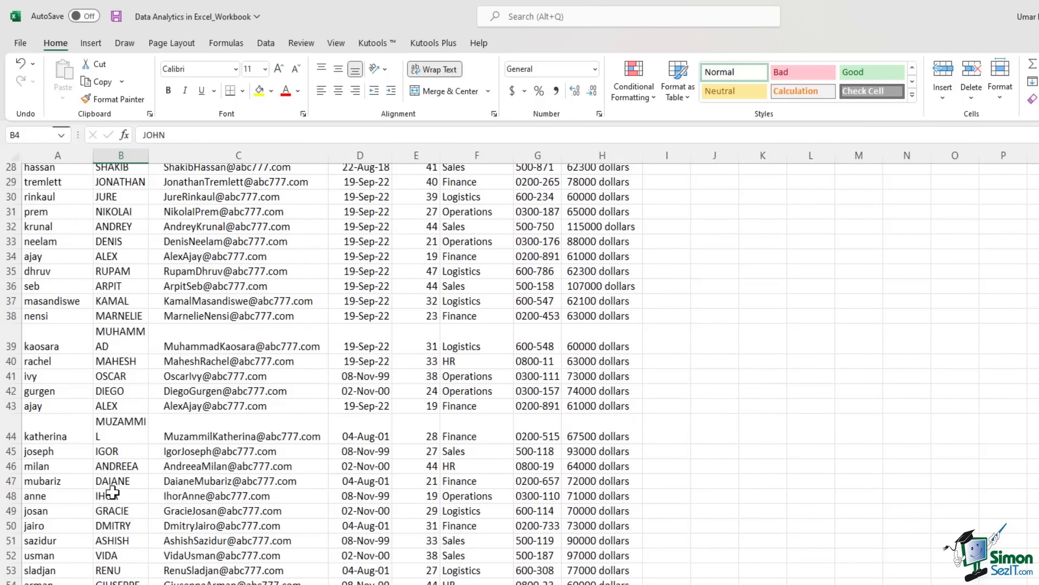
scroll(108, 460, "up", 5)
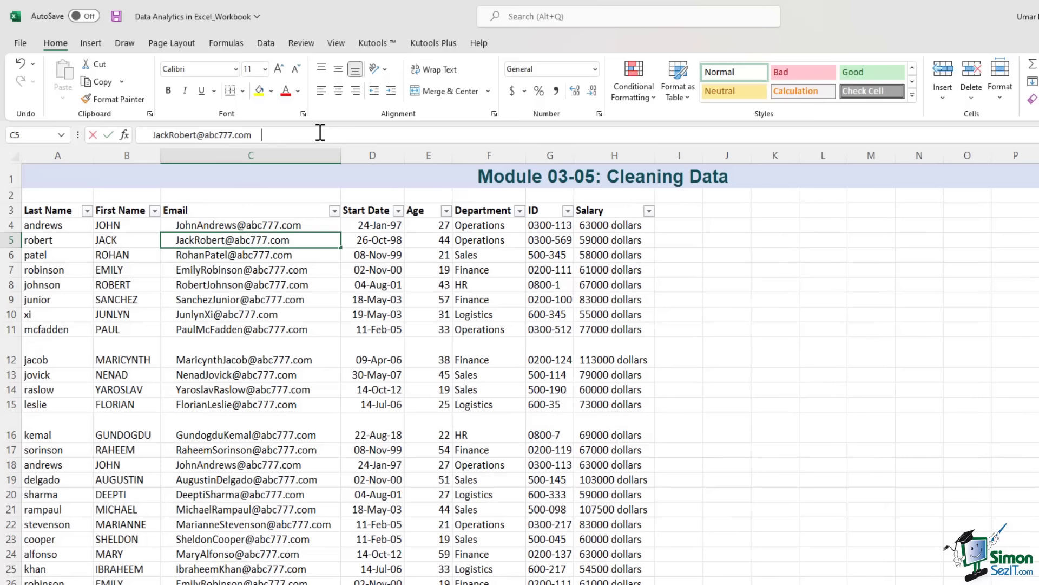
left_click(320, 134)
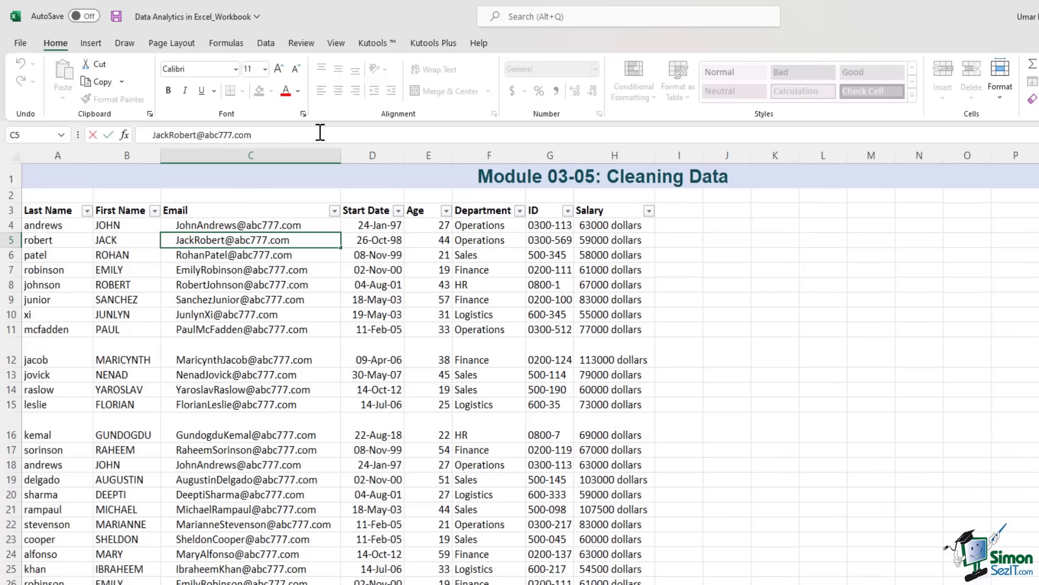
left_click_drag(255, 134, 276, 134)
left_click_drag(155, 135, 144, 135)
left_click(253, 313)
Examine the Salary column for values stored with the word "dollars"
left_click(644, 225)
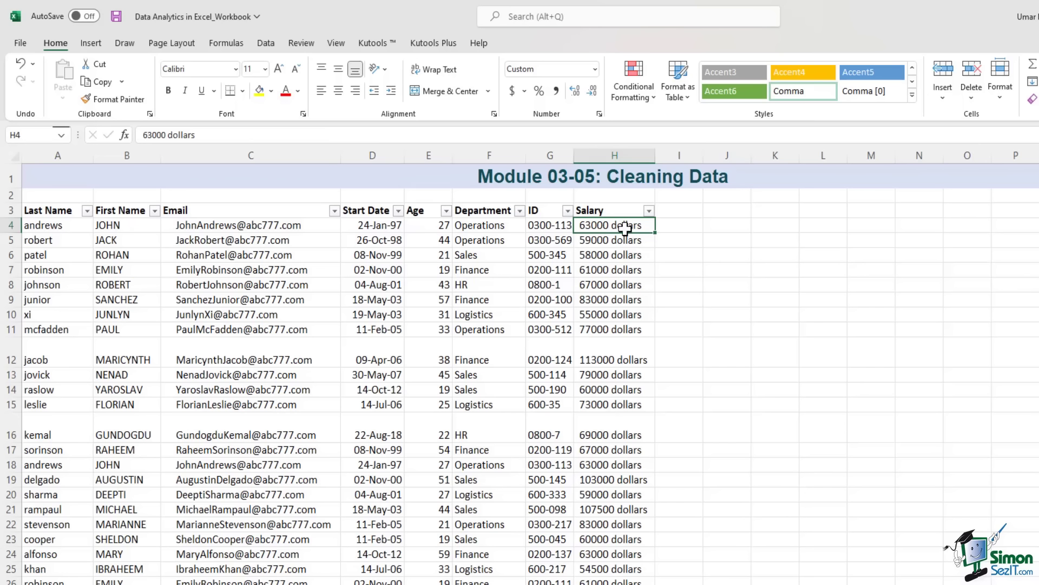
left_click(617, 328)
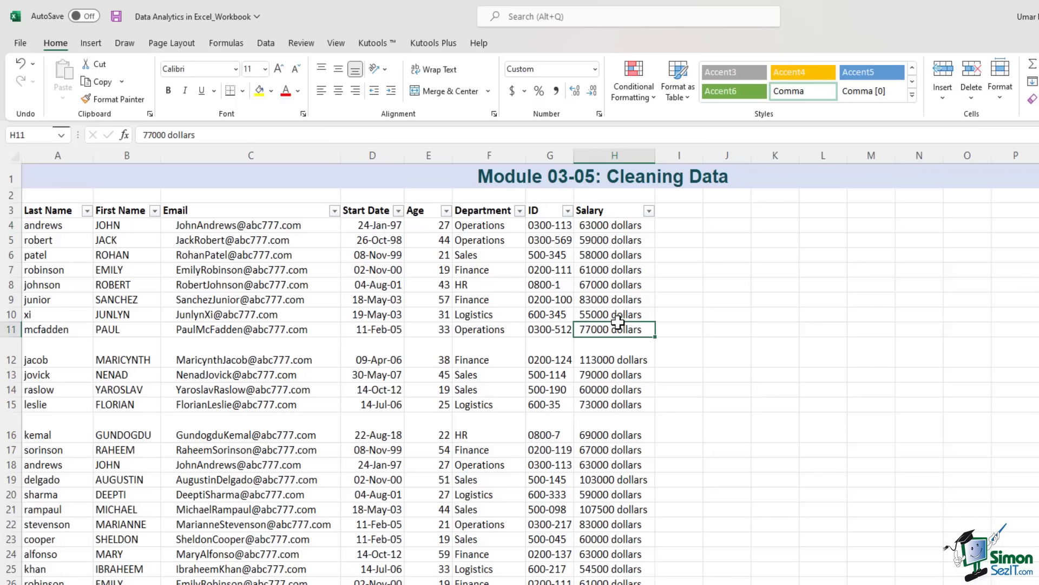
left_click(617, 228)
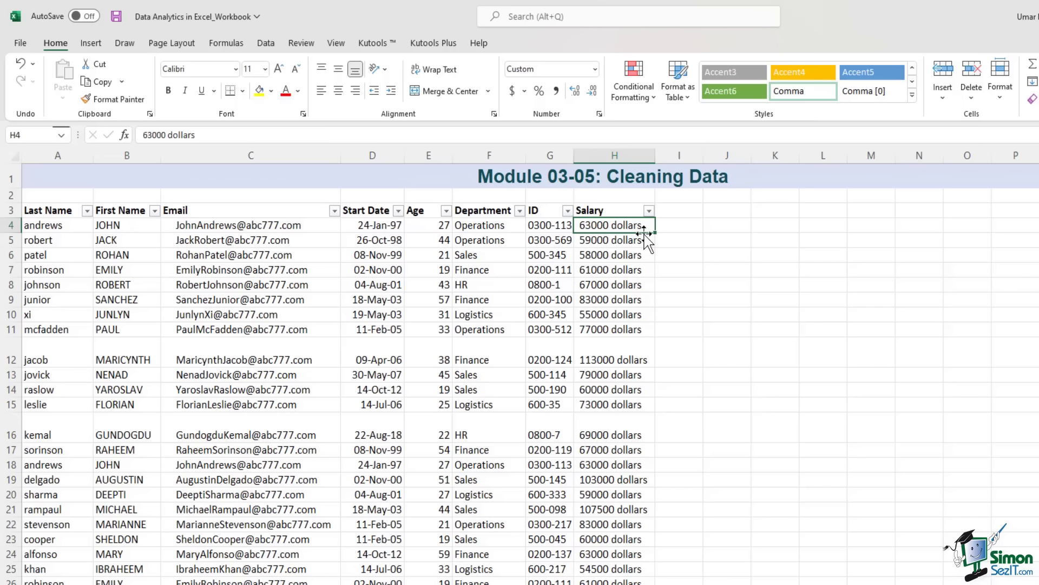
left_click(631, 265)
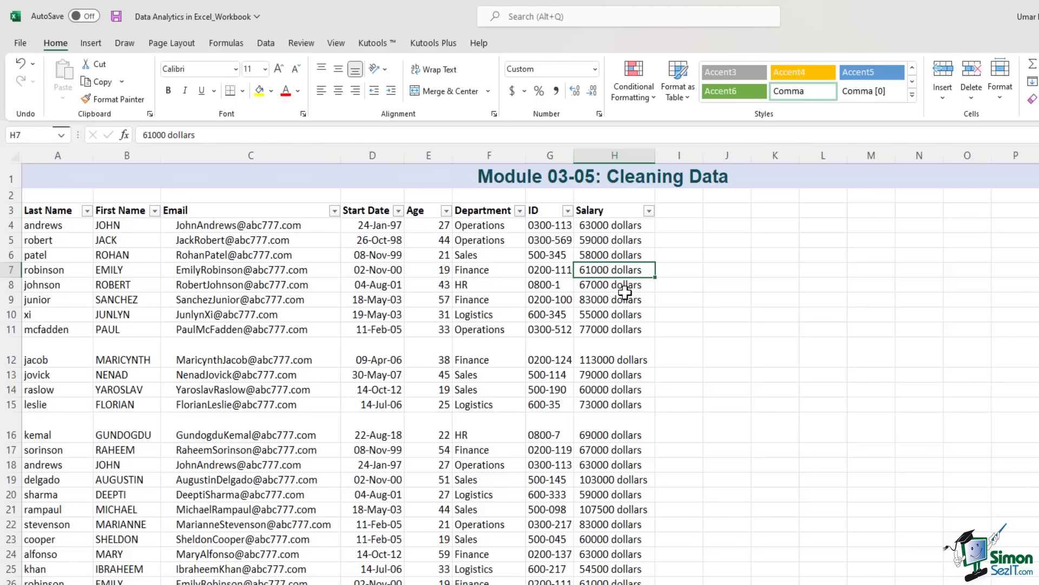
left_click(620, 210)
Replace every "dollars" on the sheet with nothing, and check the Salary column
left_click(431, 210)
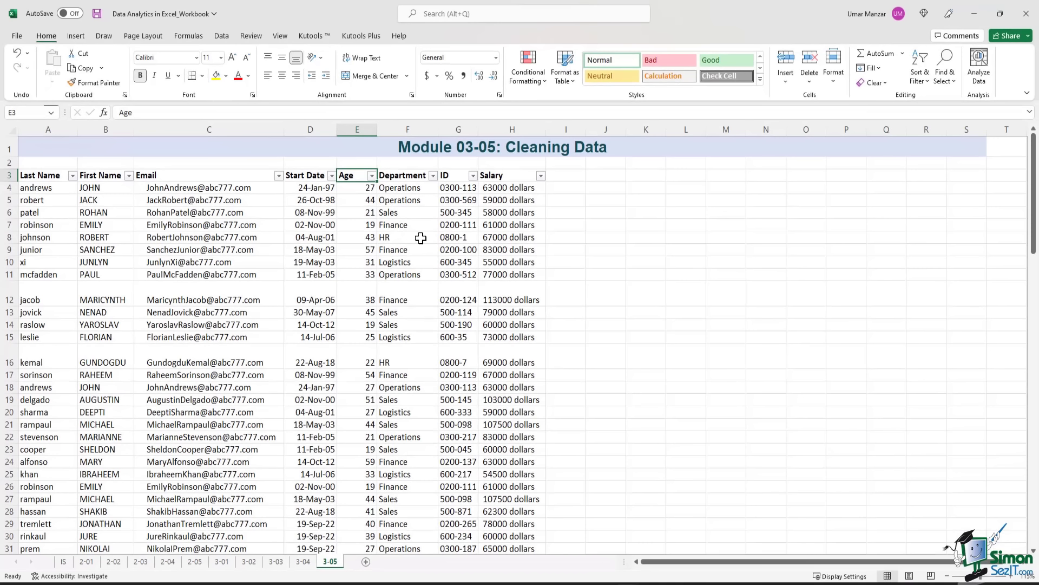
key("ctrl+f")
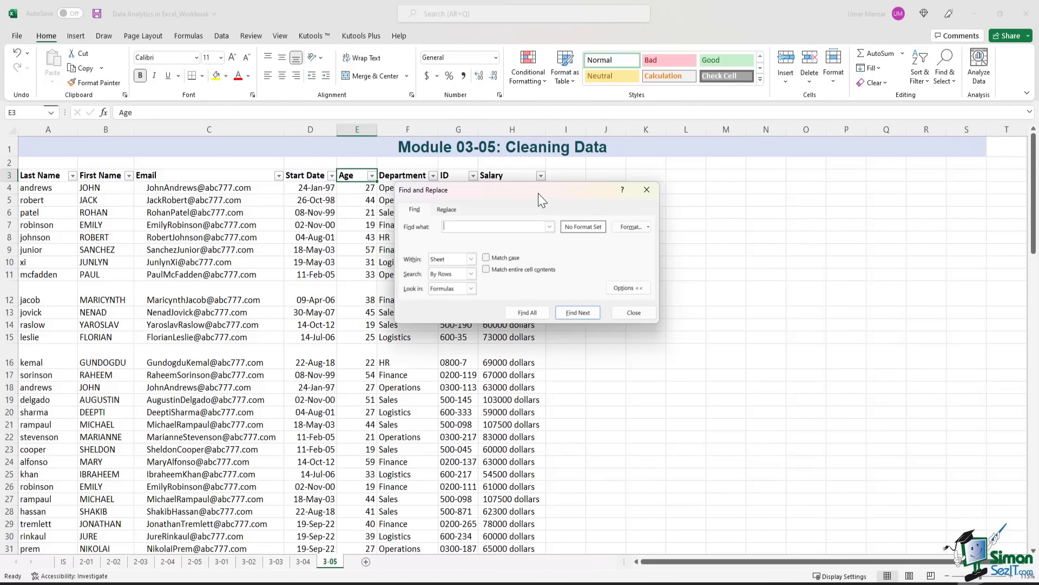
left_click_drag(538, 193, 758, 176)
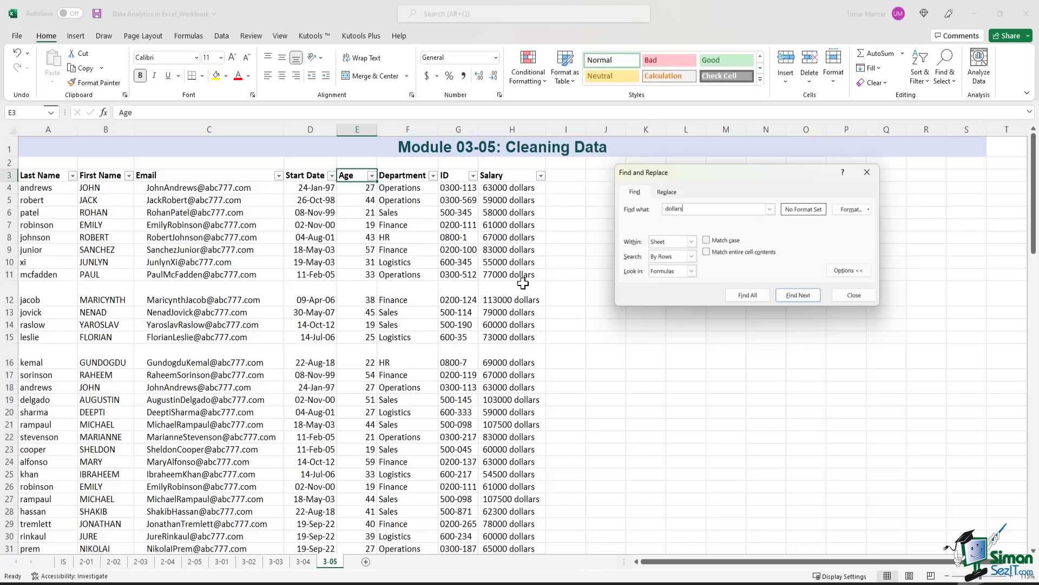
left_click(665, 194)
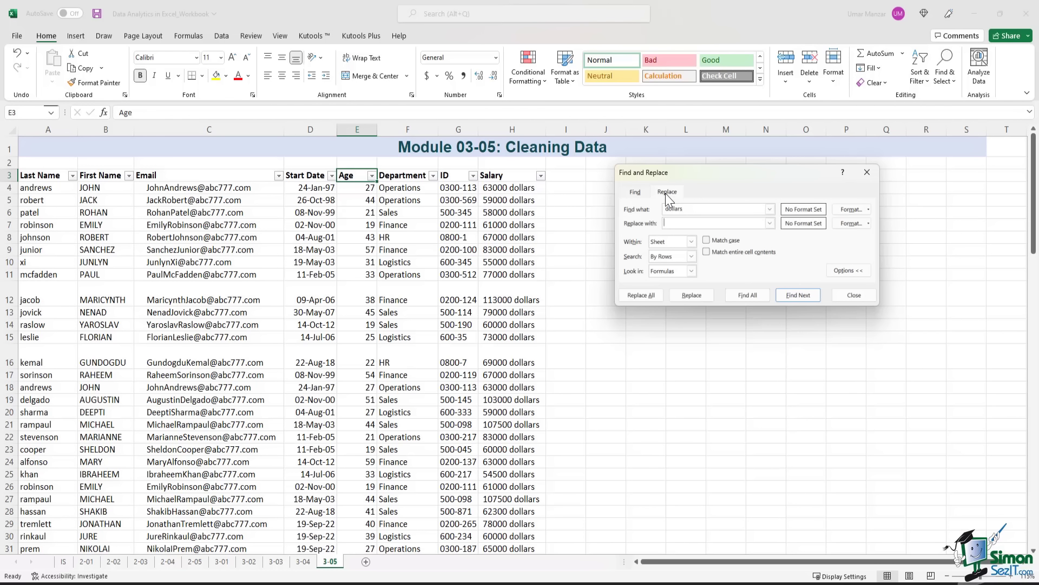
left_click(669, 226)
left_click(650, 296)
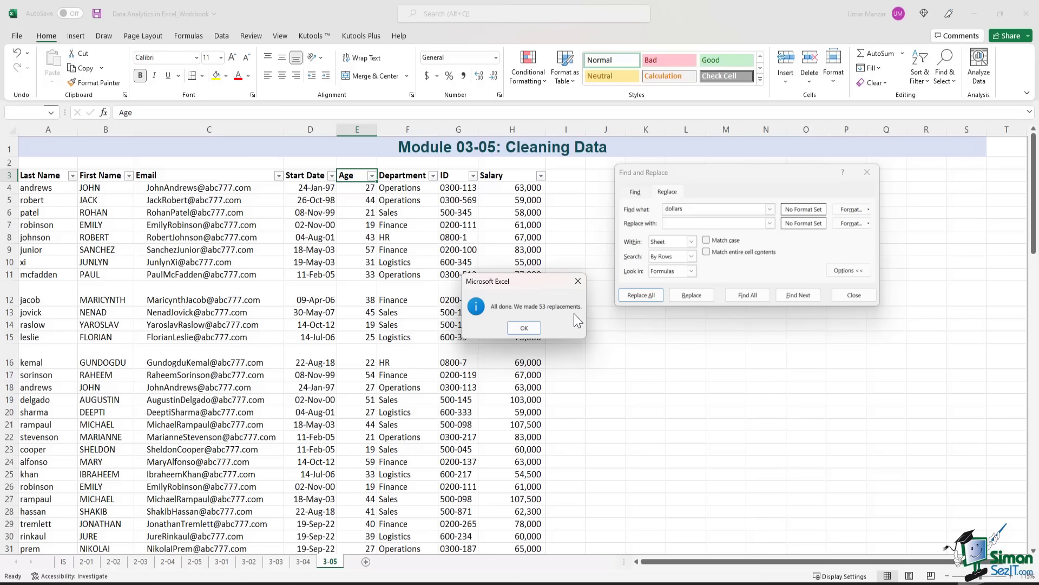
left_click(530, 330)
left_click(865, 173)
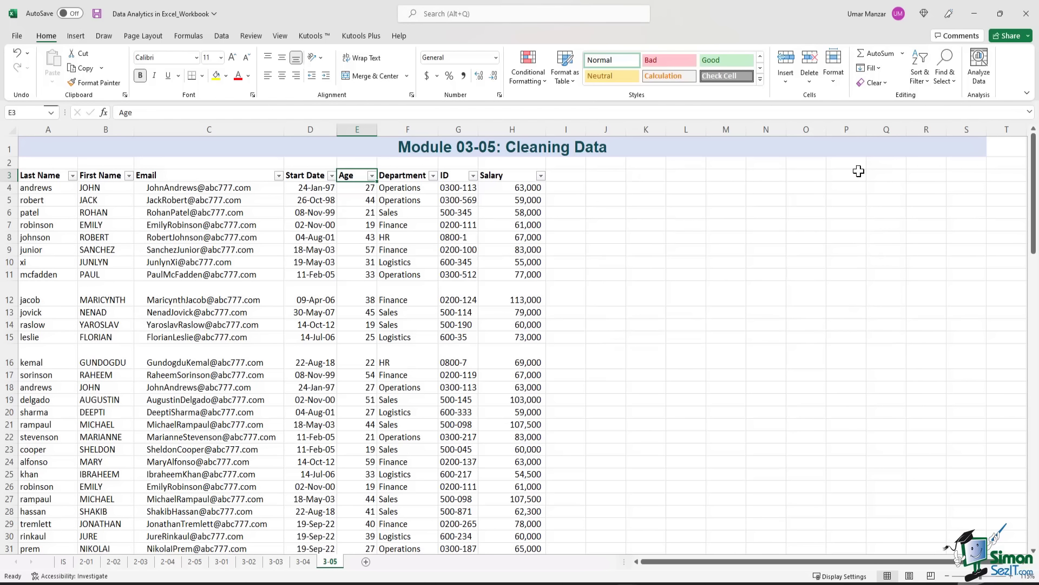
scroll(500, 214, "down", 1)
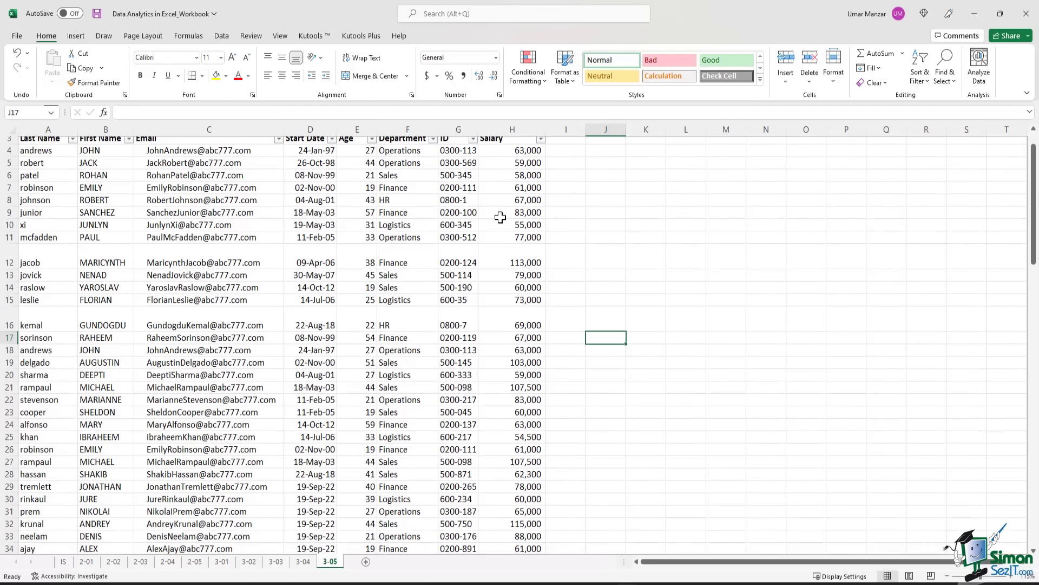
scroll(500, 218, "down", 5)
left_click(535, 226)
scroll(542, 263, "up", 5)
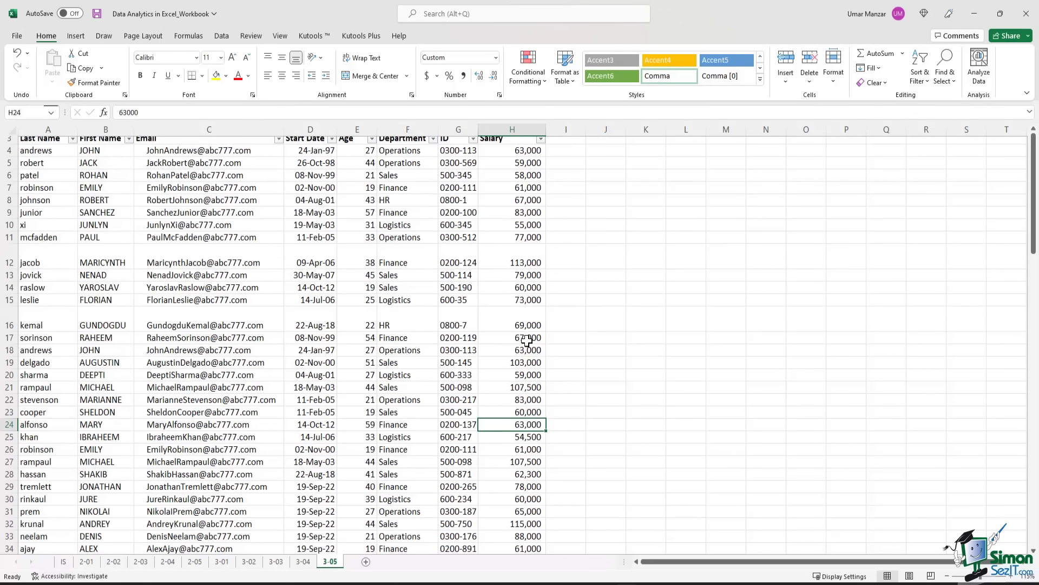
scroll(527, 340, "up", 1)
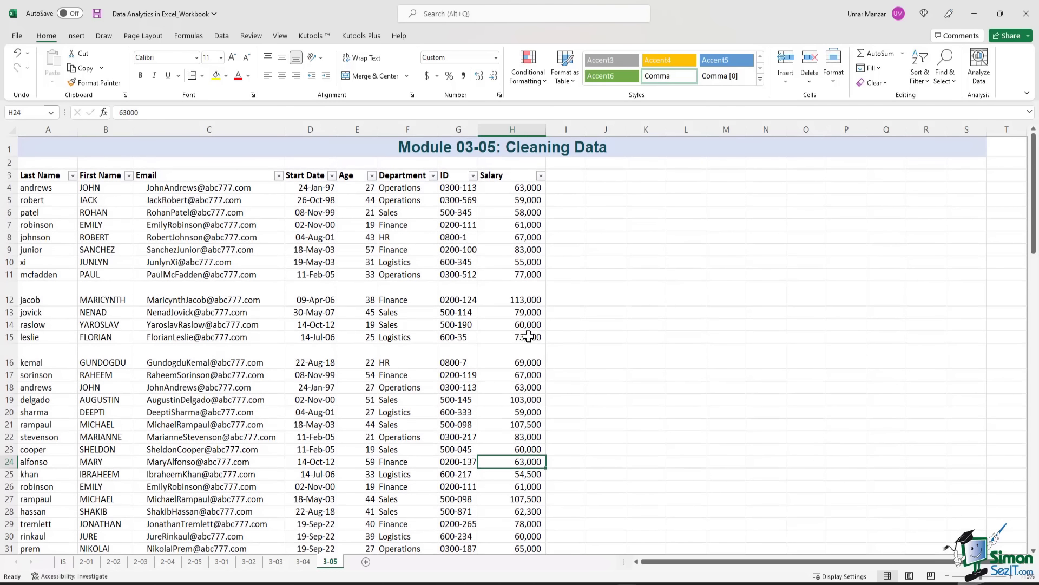
Compare the letter case of the entries in the Last Name and First Name columns
left_click(49, 186)
left_click(99, 187)
left_click(35, 187)
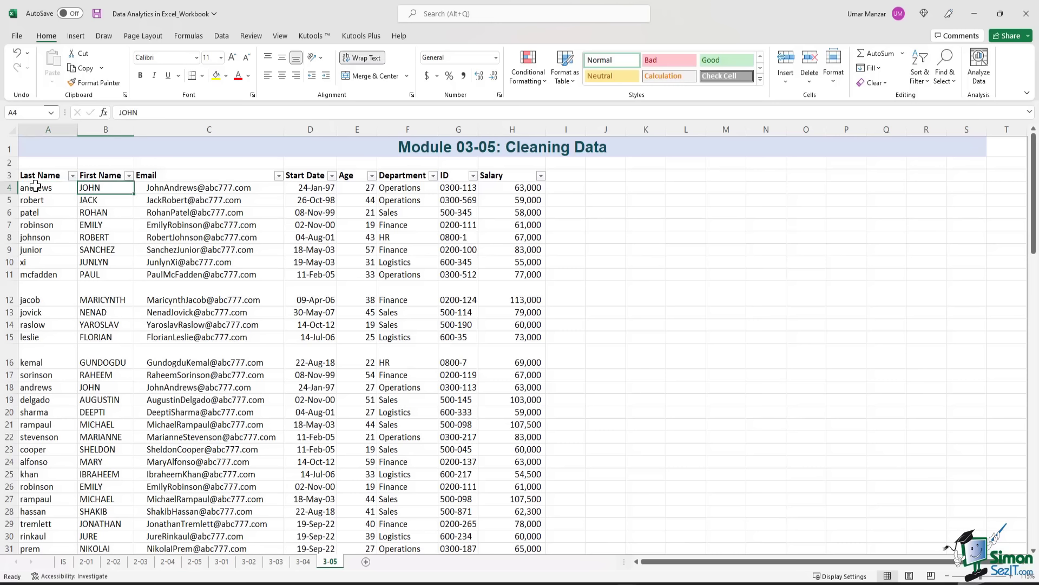
key("Down")
key("Down")
key("Down")
key("Down")
key("Down")
key("Down")
key("Down")
key("Down")
key("Down")
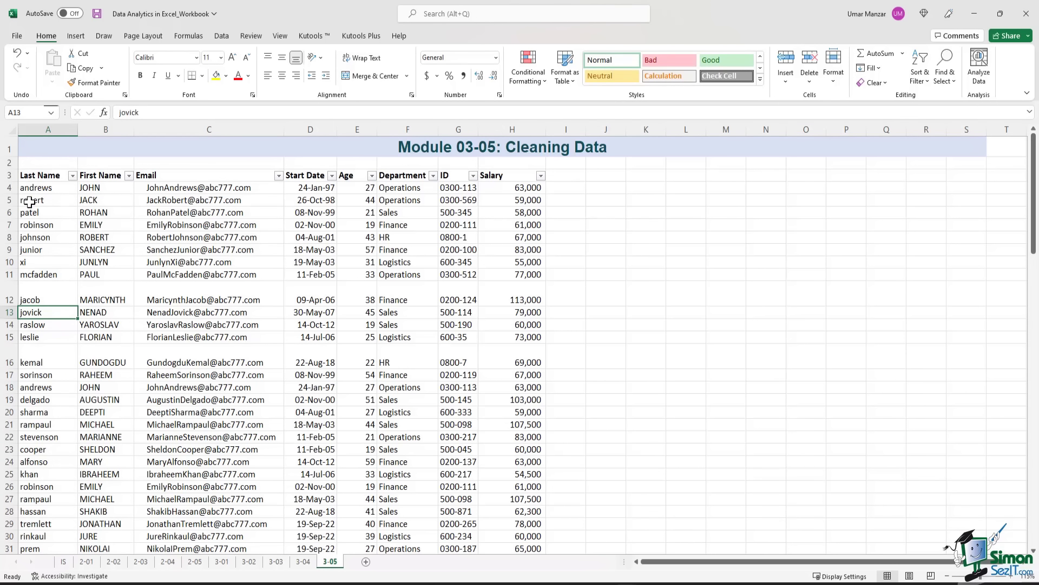
scroll(31, 195, "down", 4)
scroll(31, 195, "up", 4)
Enter the header "Last Name (updated)" in I3 and fit the column width to it
left_click(563, 174)
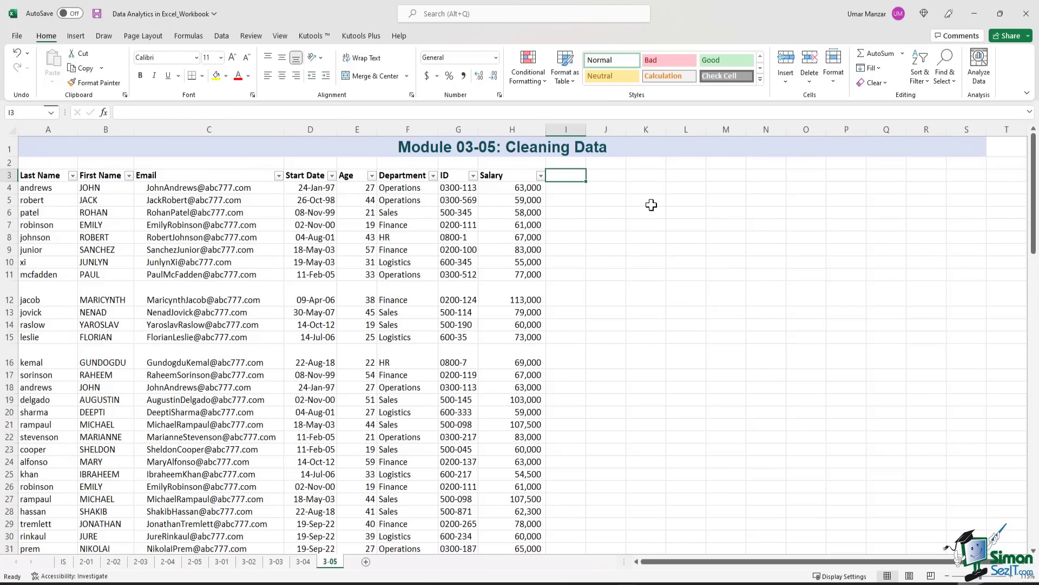
type("Last Name (")
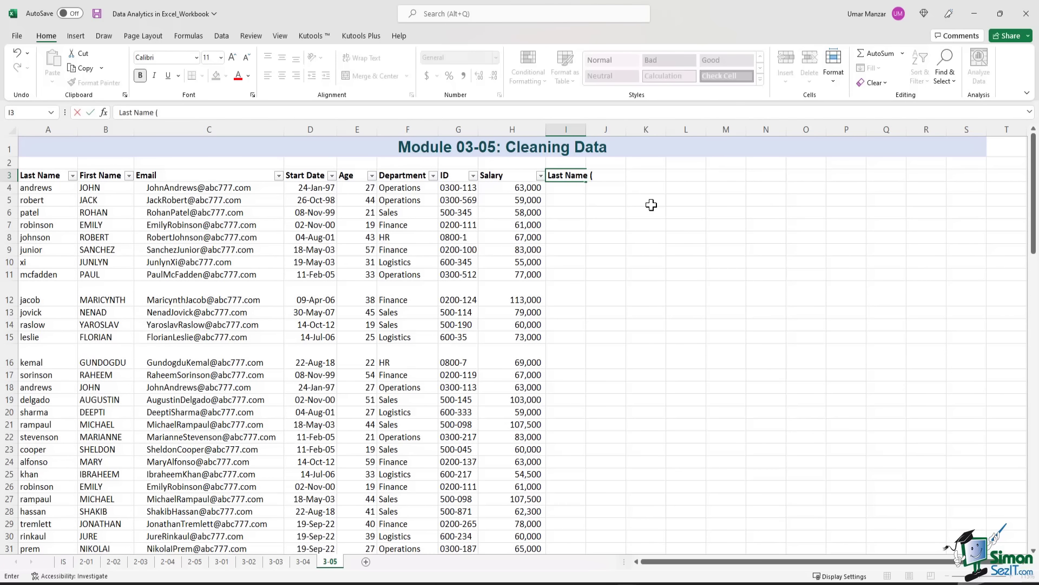
type("updated)")
key("Return")
double_click(586, 125)
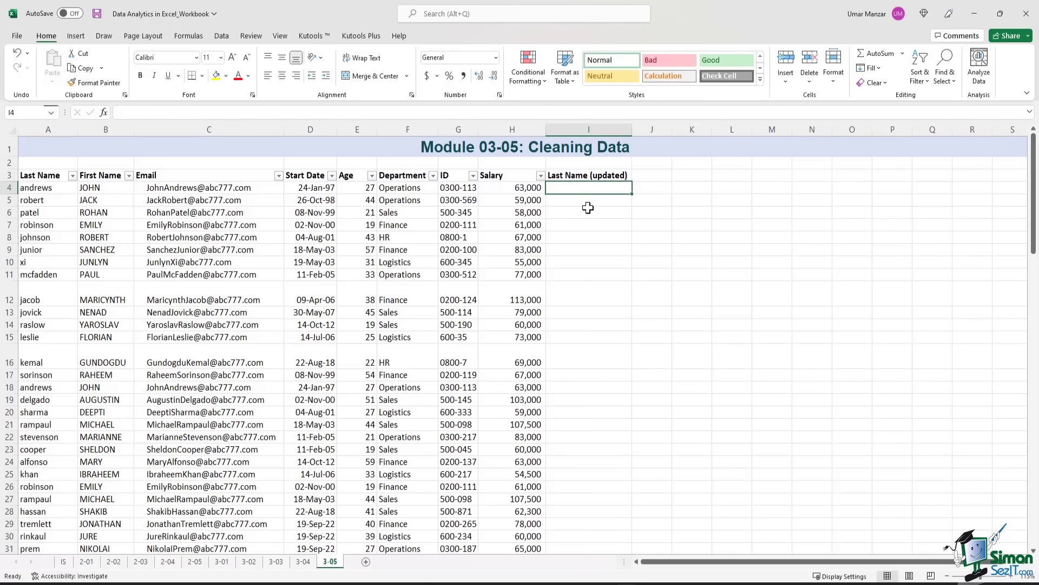
Convert the first entry of the Last Name column to uppercase in I4 with =UPPER(A4)
left_click_drag(44, 189, 48, 462)
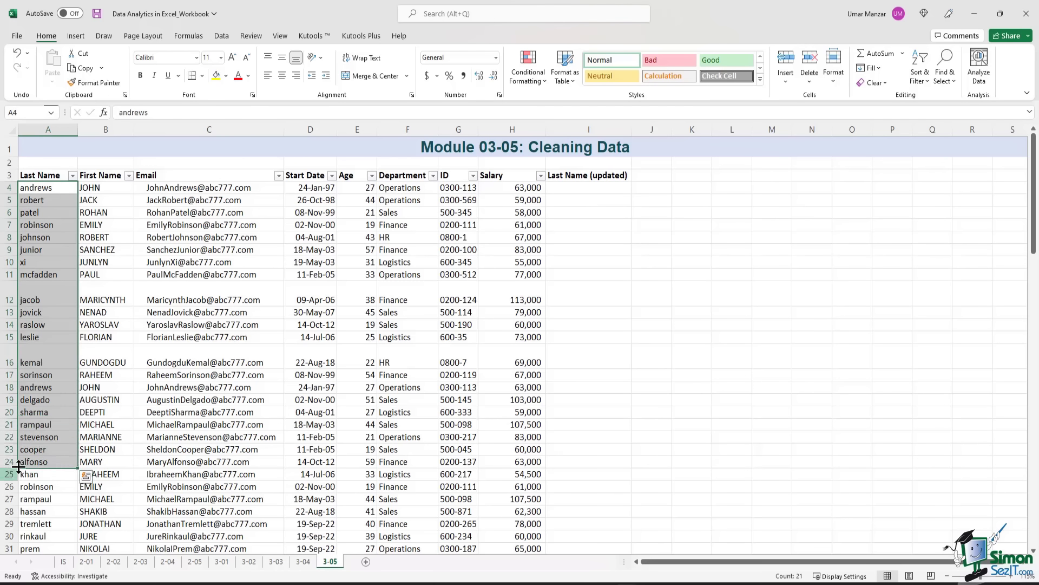
left_click(46, 438)
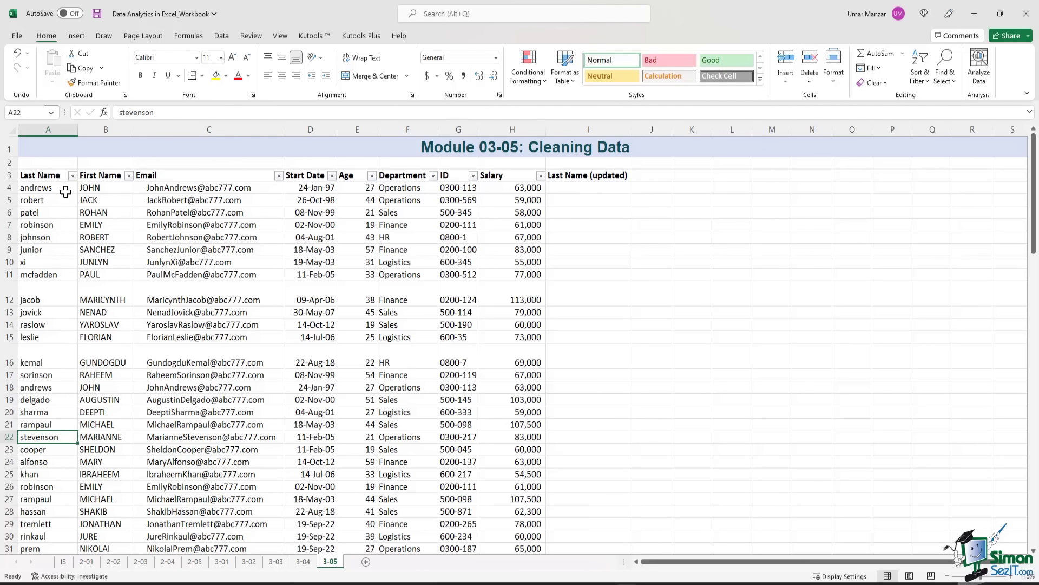
left_click_drag(57, 191, 32, 511)
left_click_drag(103, 187, 127, 483)
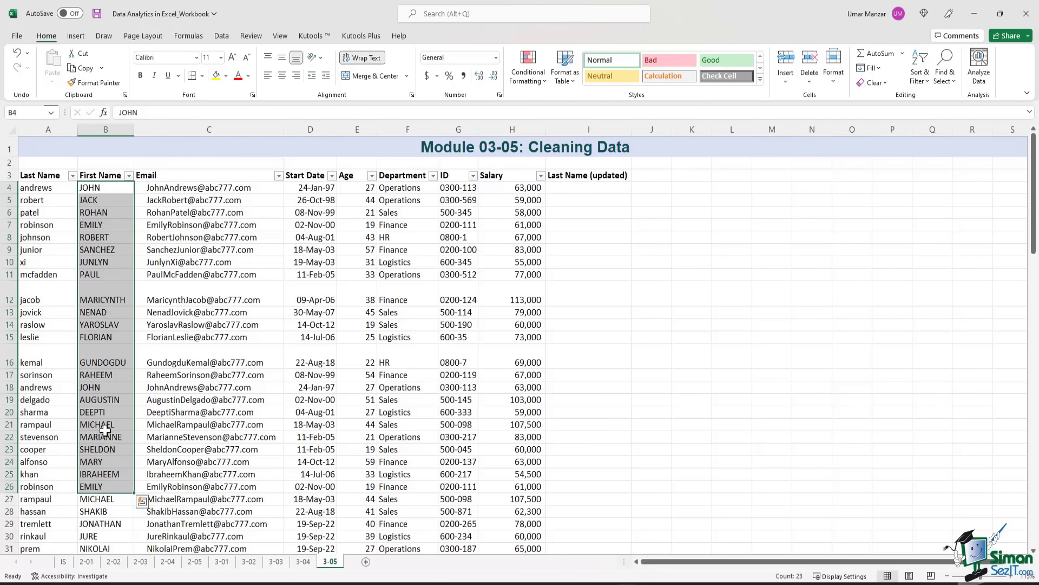
left_click_drag(43, 187, 49, 498)
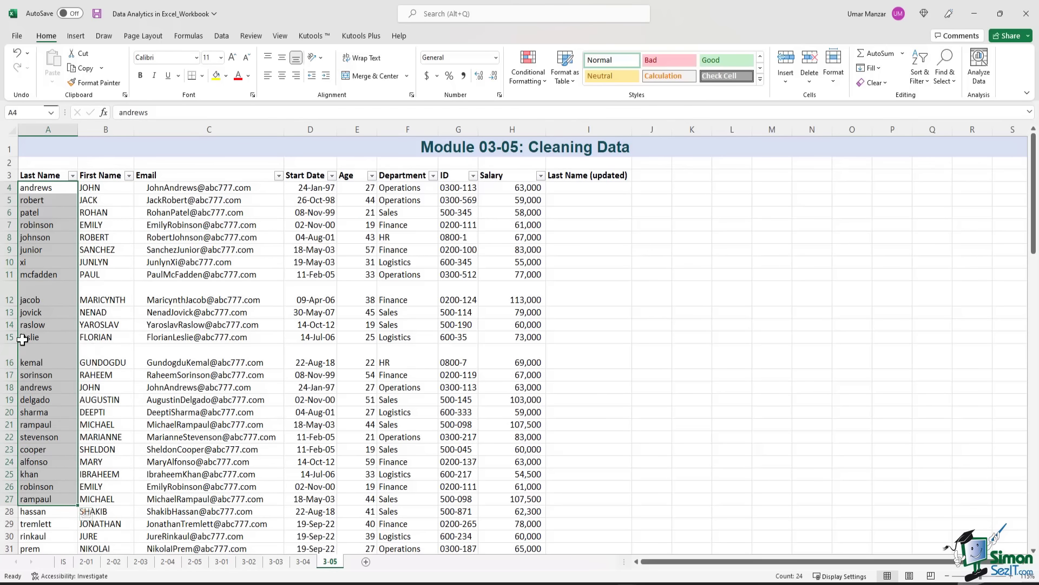
left_click(566, 187)
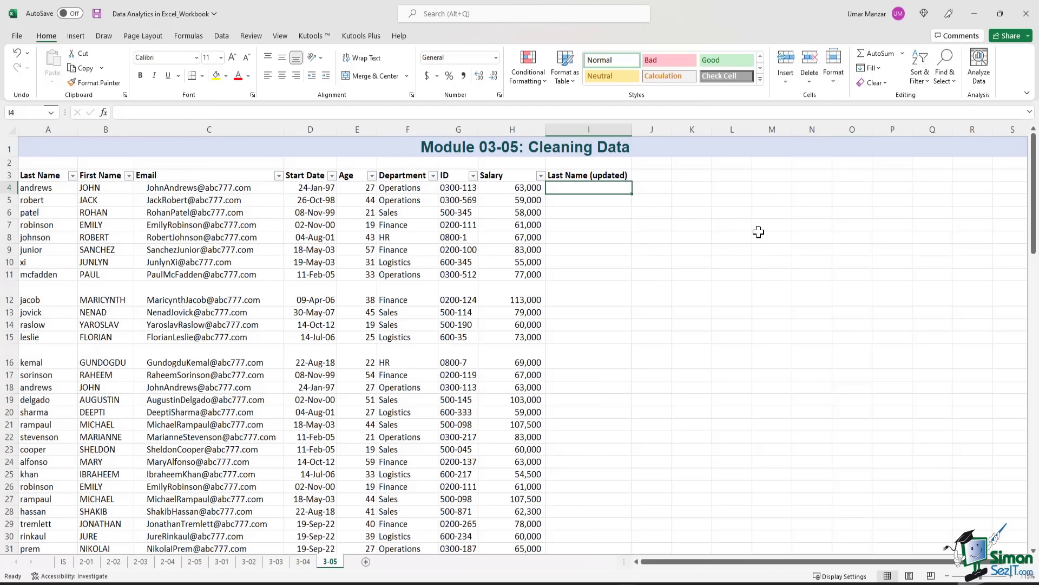
type("=")
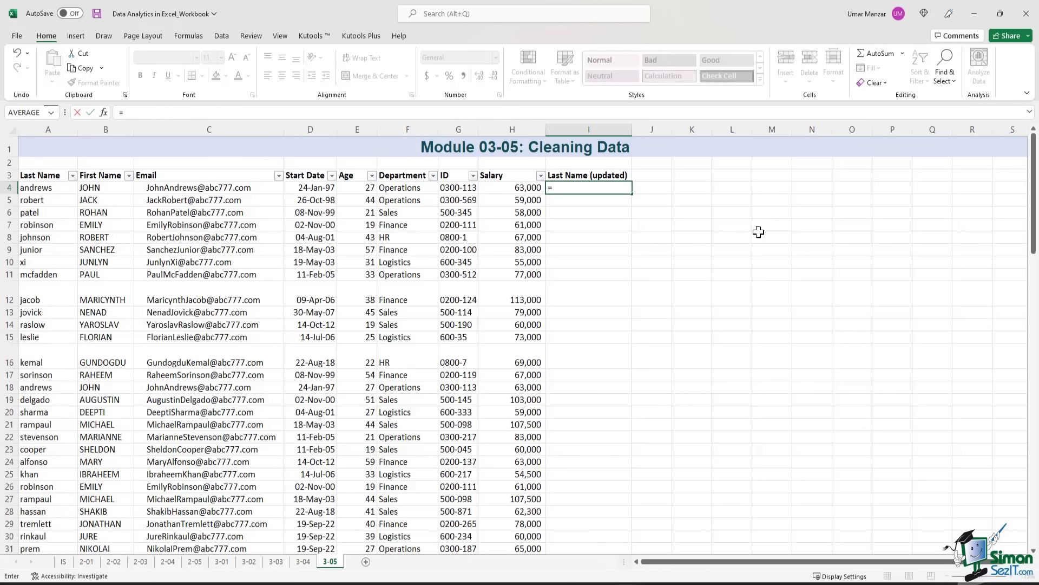
type("uppe")
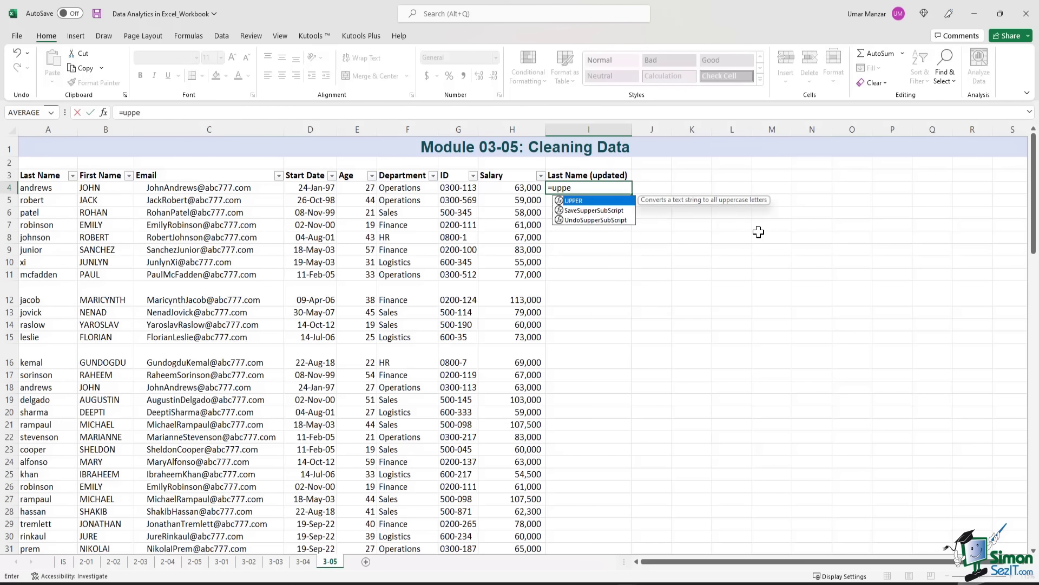
type("r(")
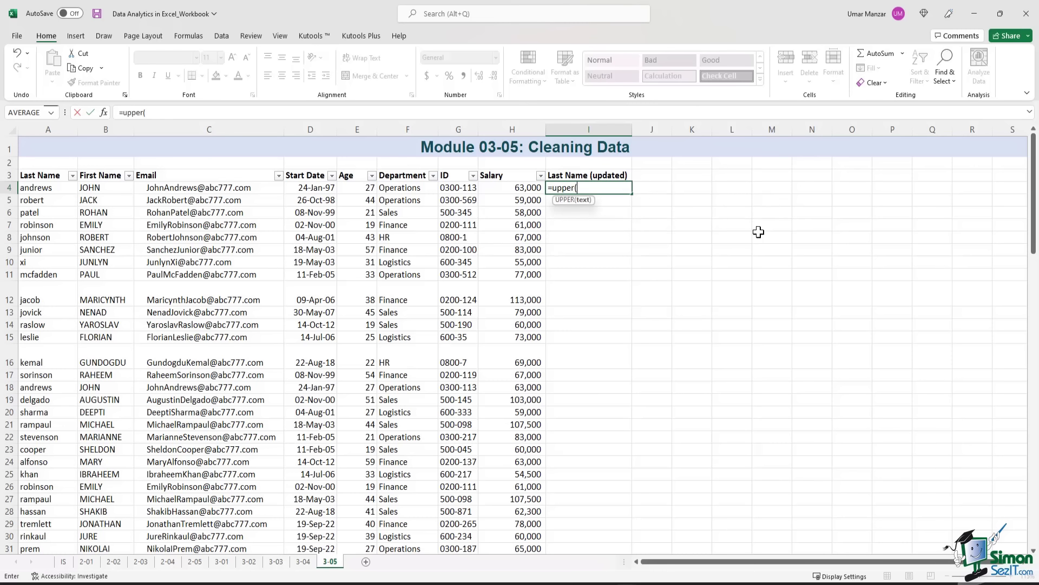
left_click(47, 188)
type(")")
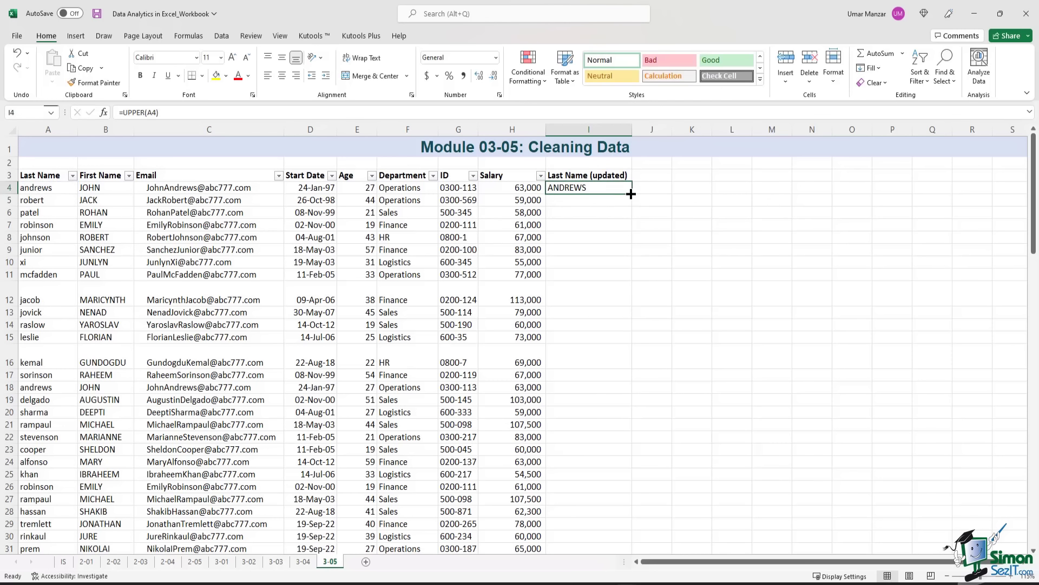
Fill the UPPER formula from I4 down to I56 for all last names
left_click_drag(631, 193, 620, 504)
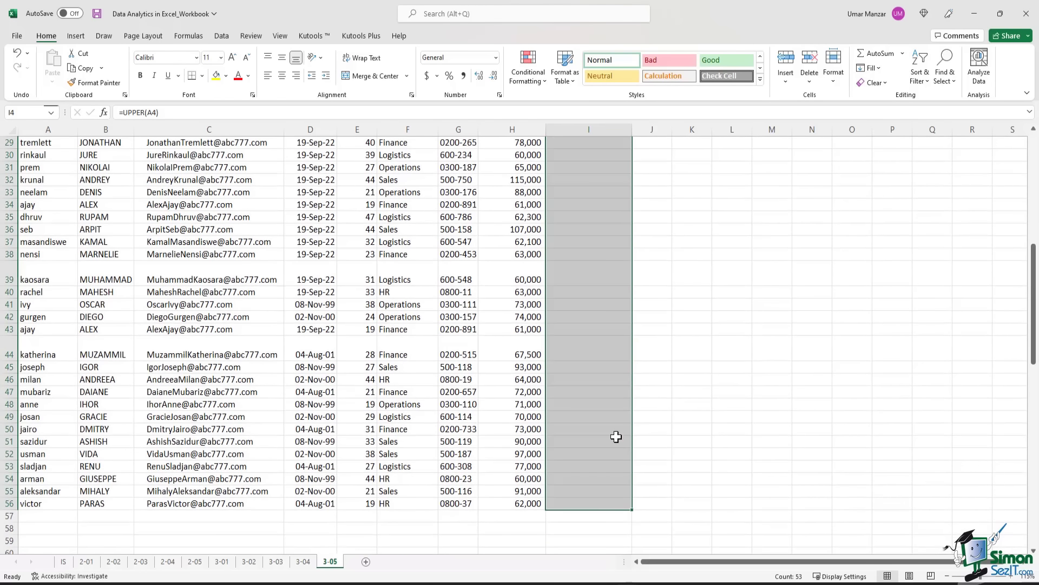
scroll(606, 270, "up", 9)
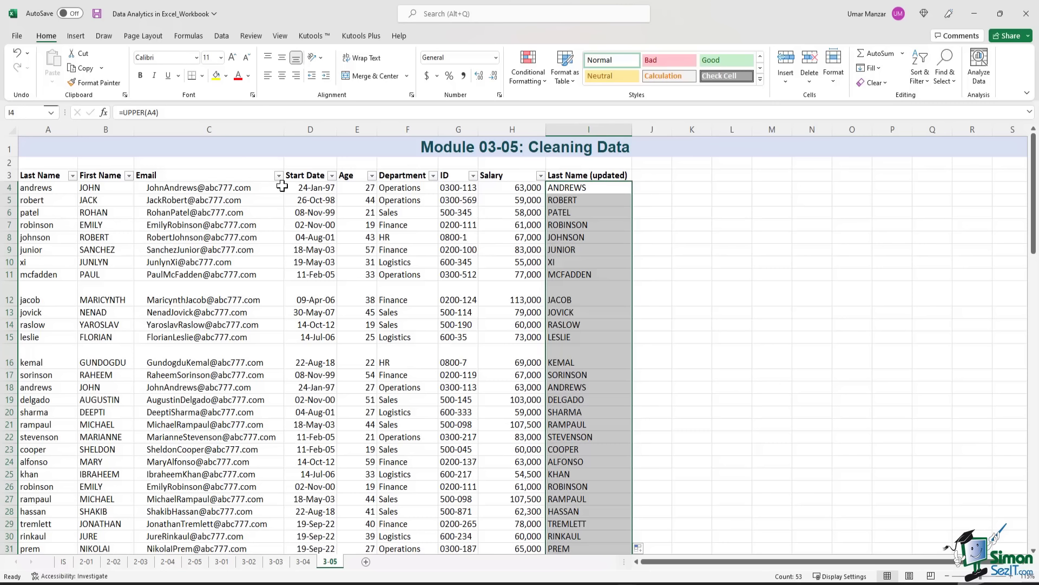
left_click(648, 176)
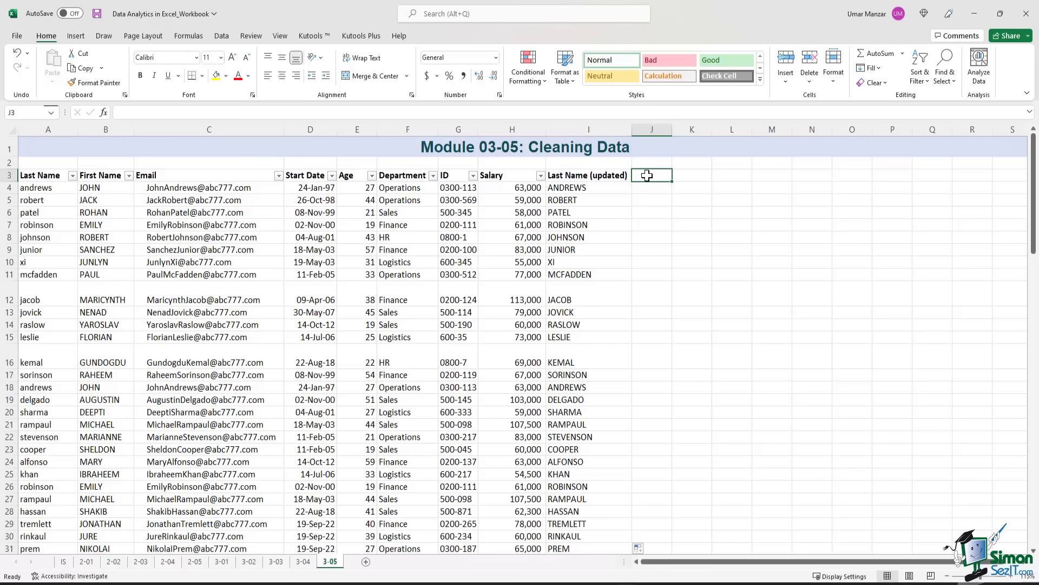
key("Return")
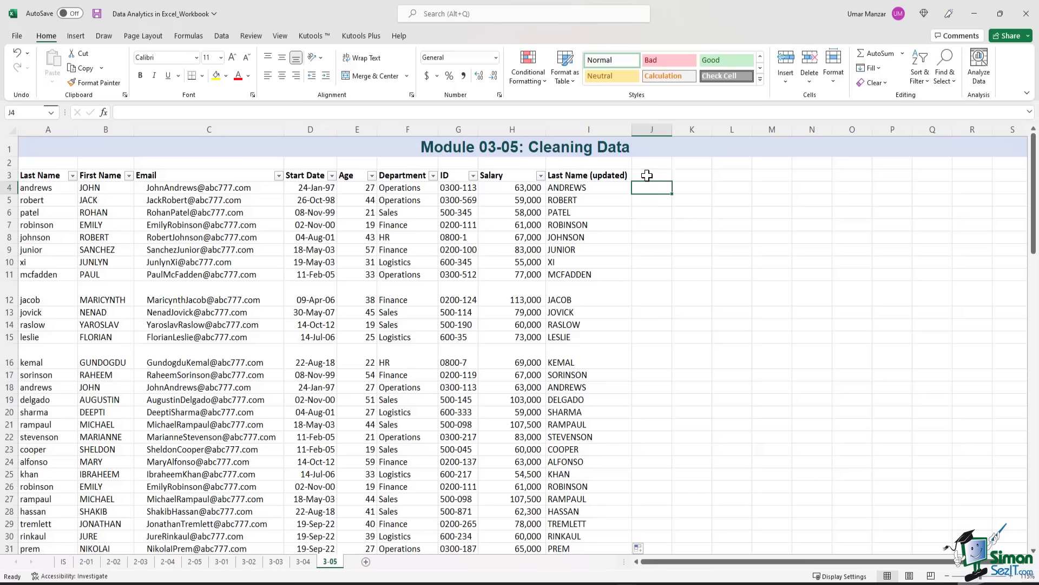
Convert the first entry of the Last Name column to proper case in J4 with =PROPER(A4)
type("=pro")
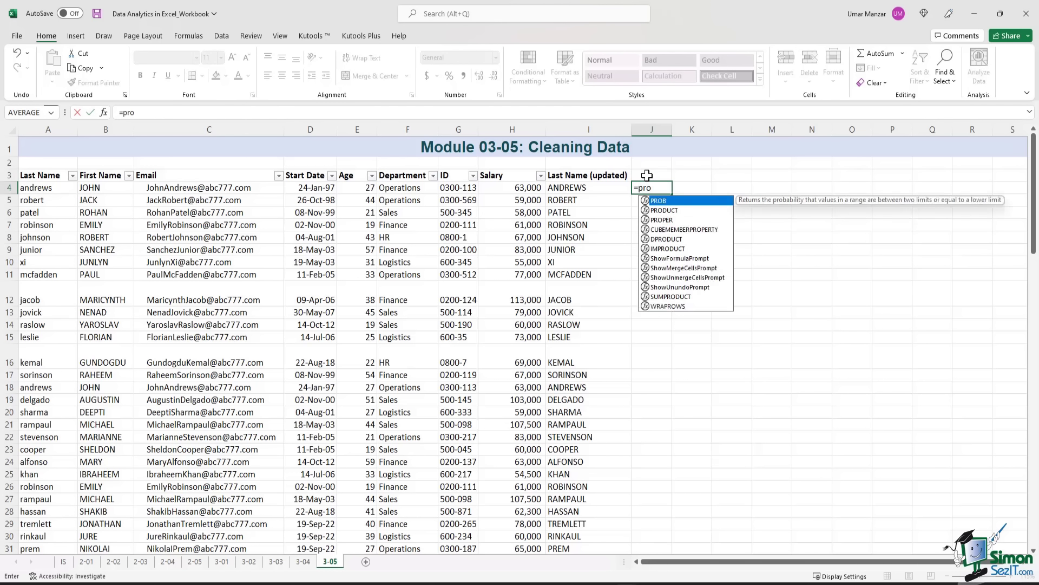
type("per(")
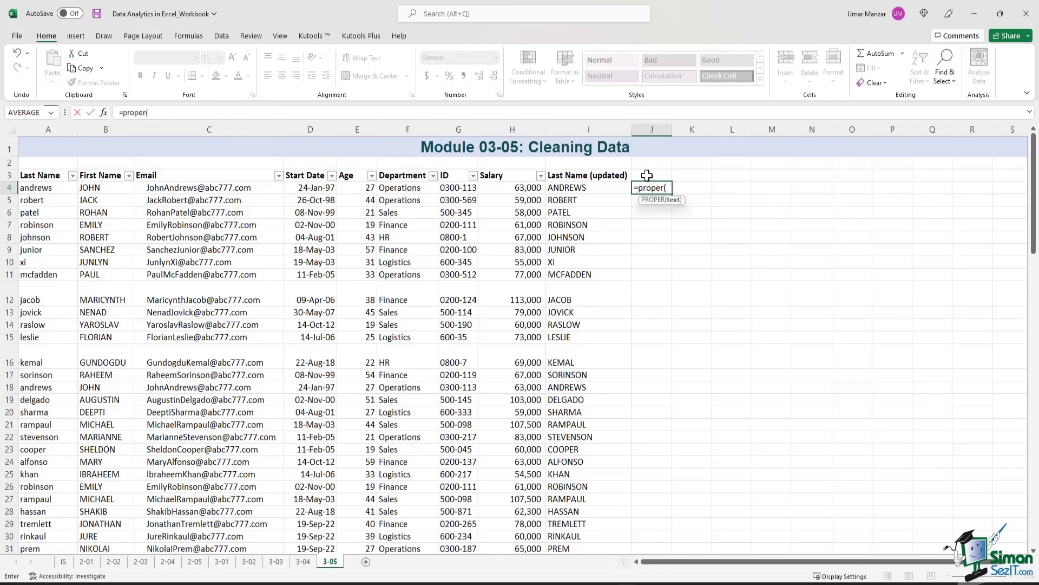
left_click(67, 189)
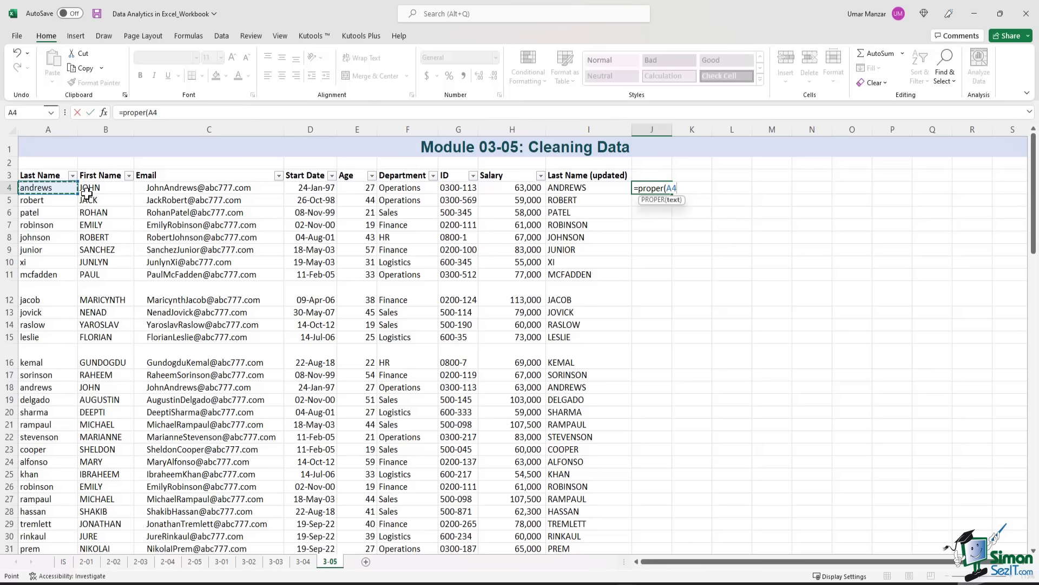
type(")")
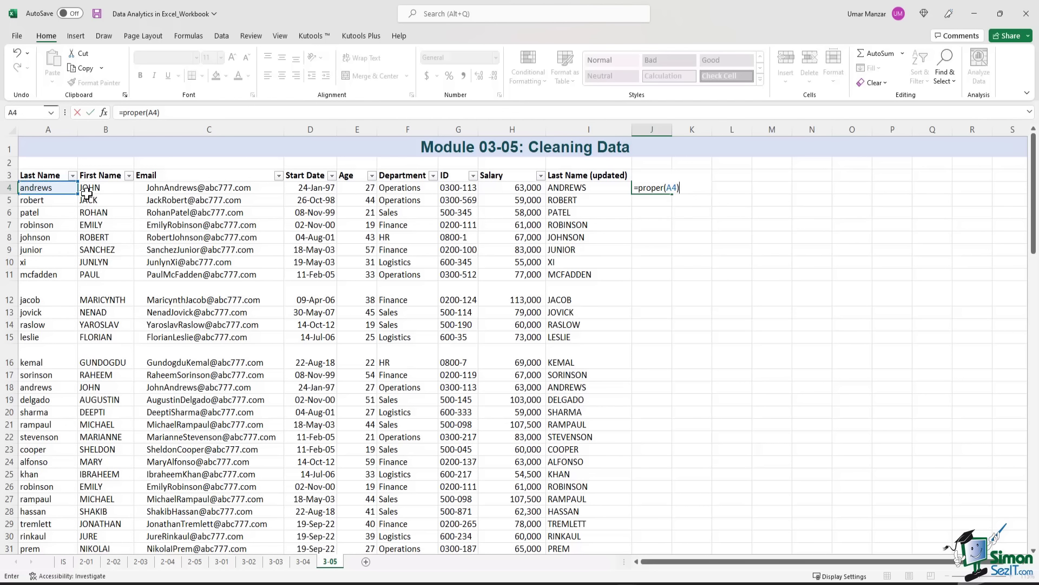
key("Return")
Fill the PROPER formula from J4 down to J56 and fit column J's width to the names
left_click(661, 188)
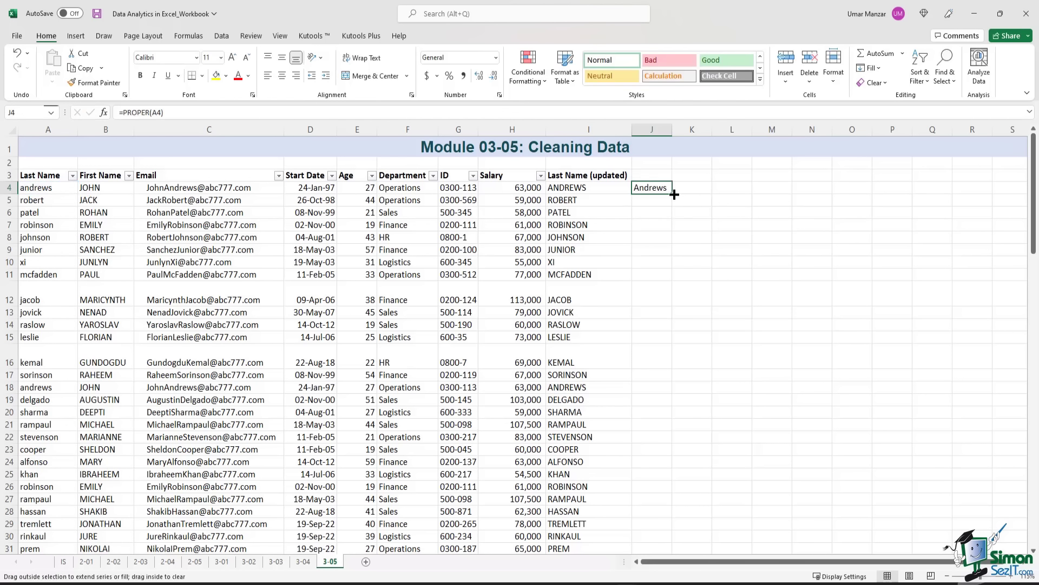
left_click_drag(671, 194, 661, 534)
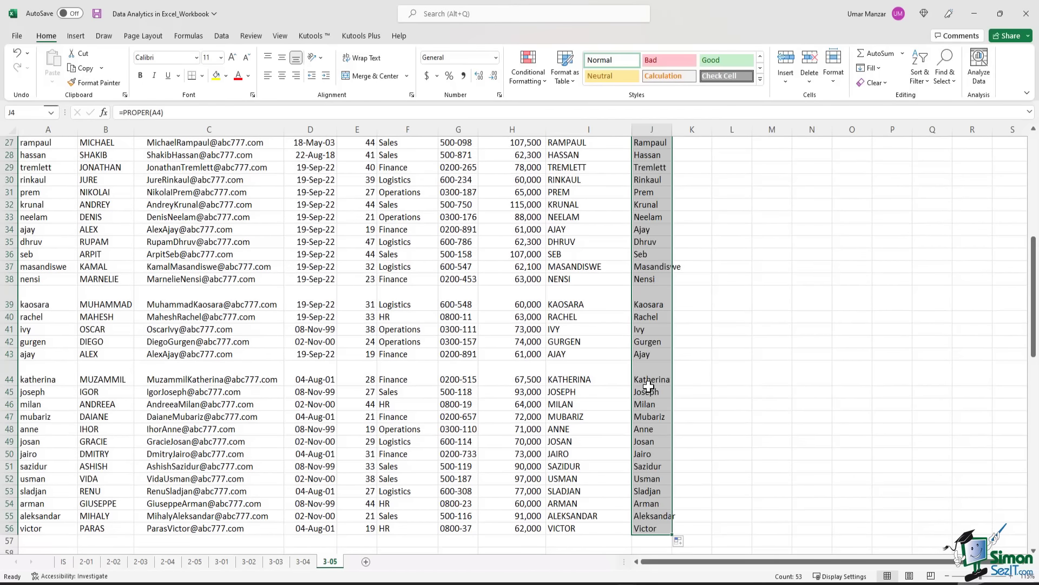
scroll(655, 352, "up", 9)
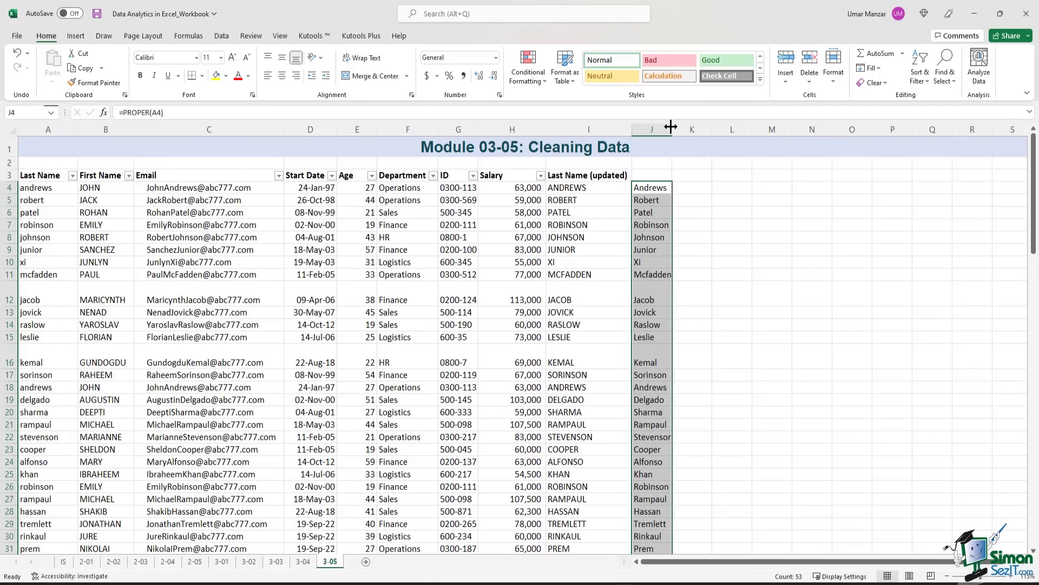
double_click(671, 126)
Enter the header "Last Name (Proper)" in J3 above the proper-case last names
key("Up")
type("Last Na")
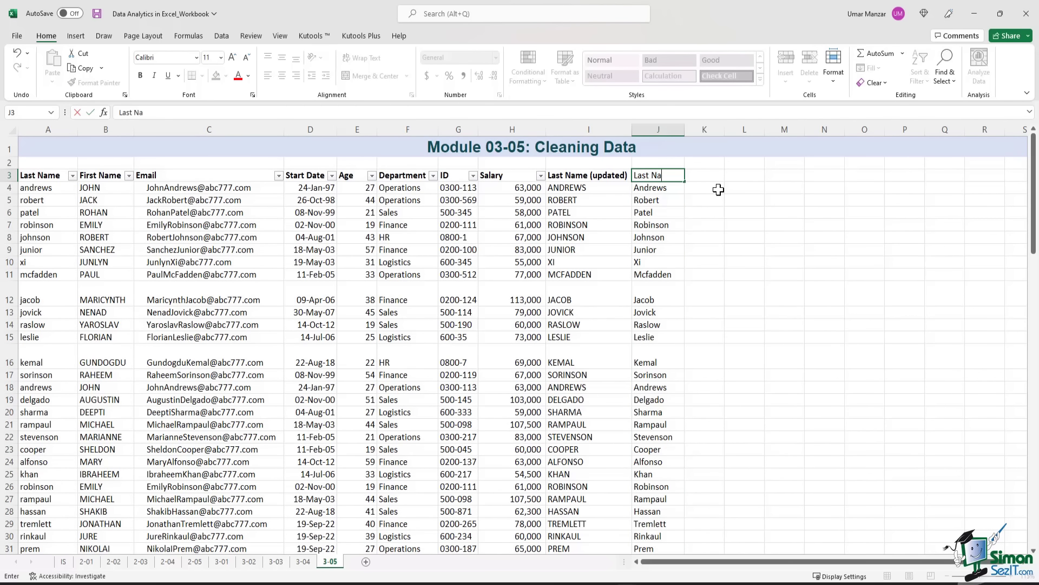
type("me (Proper)")
key("Return")
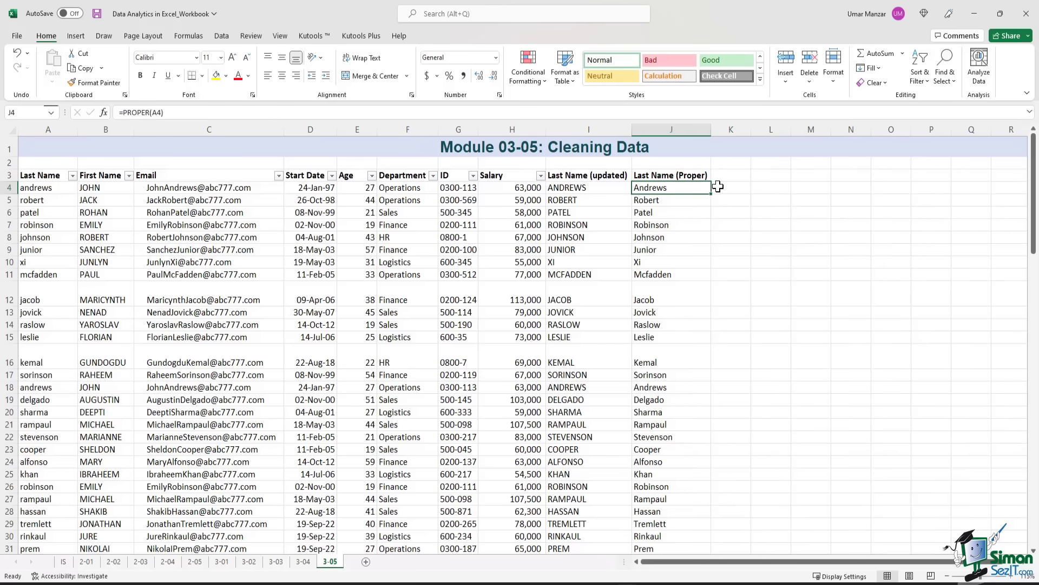
Enter the header "First Name (Proper)" in K3
left_click(734, 175)
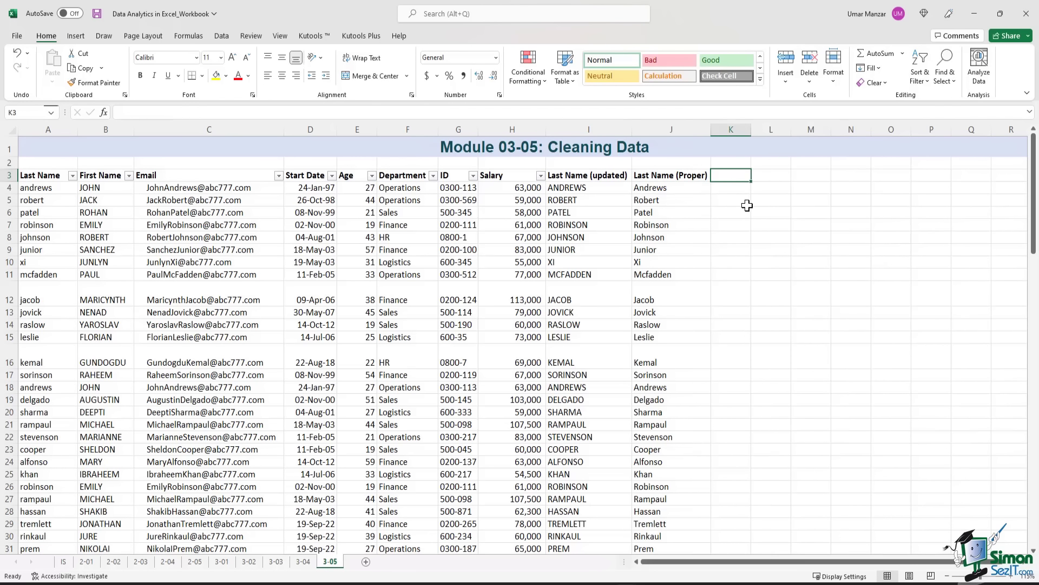
type("Firs")
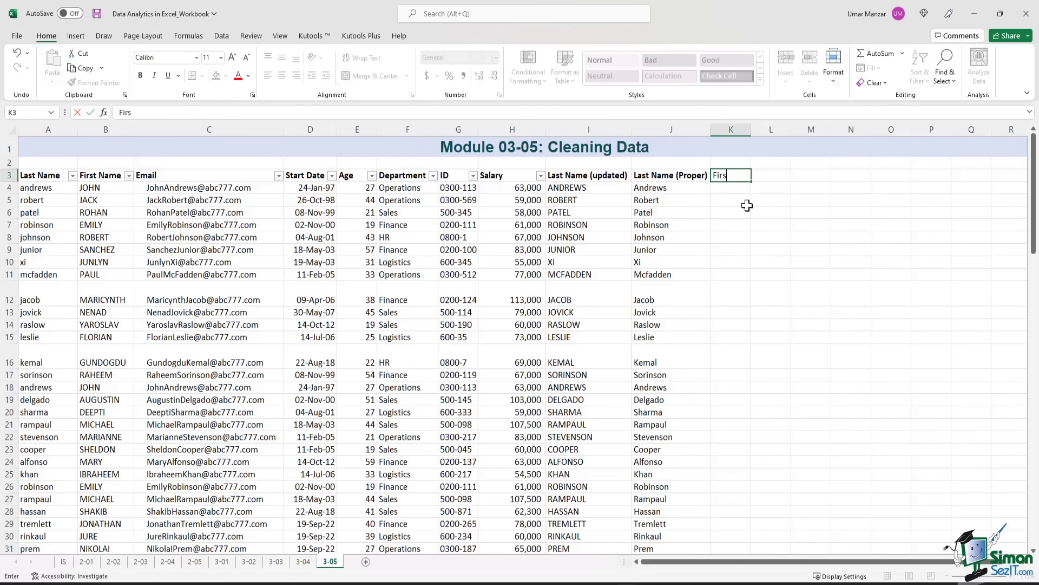
type("t Name (Proper)")
key("Return")
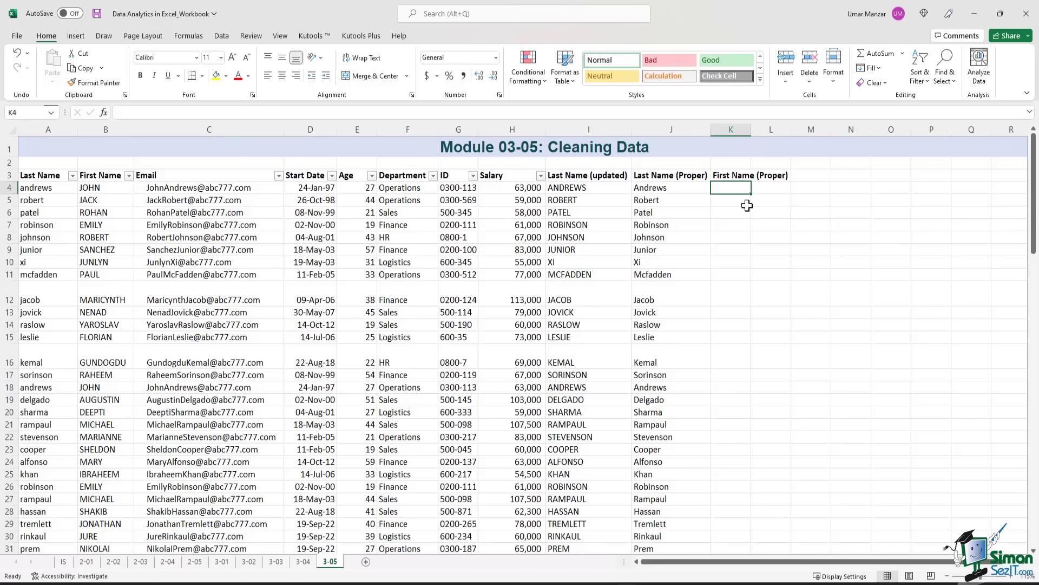
Convert the first entry of the First Name column to proper case in K4 with =PROPER(B4)
type("=proper(")
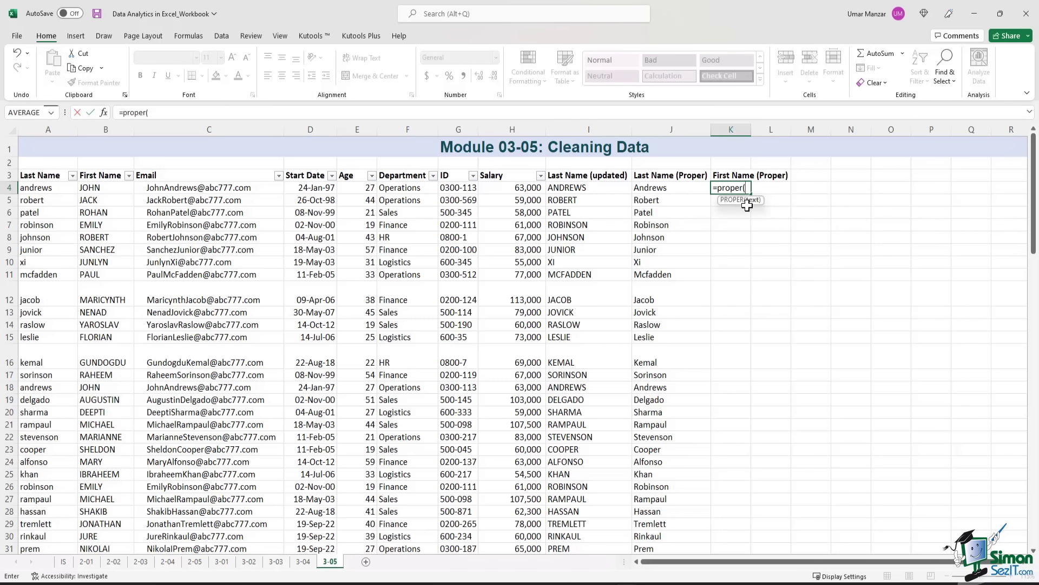
left_click(113, 187)
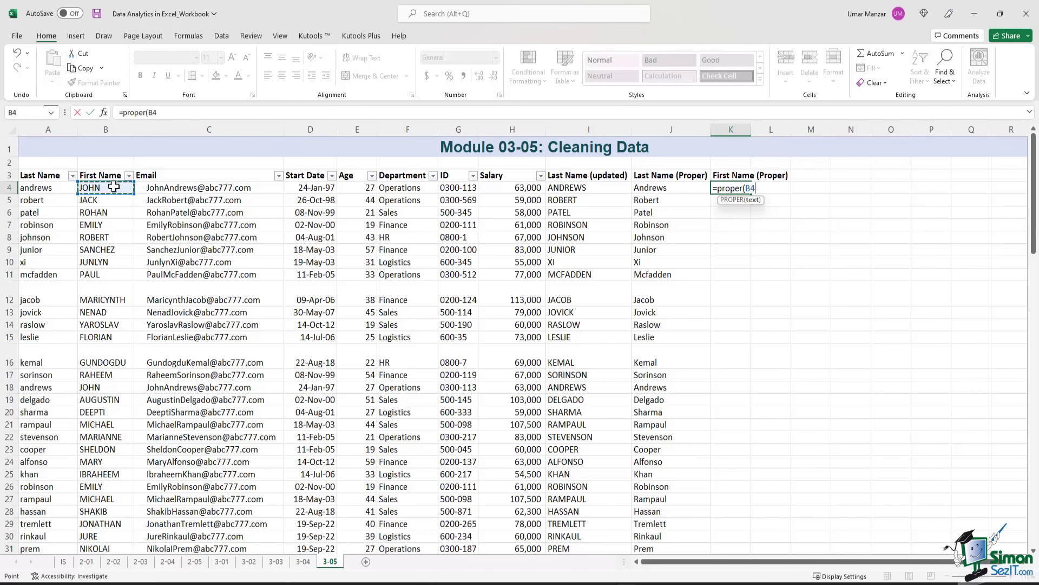
type(")")
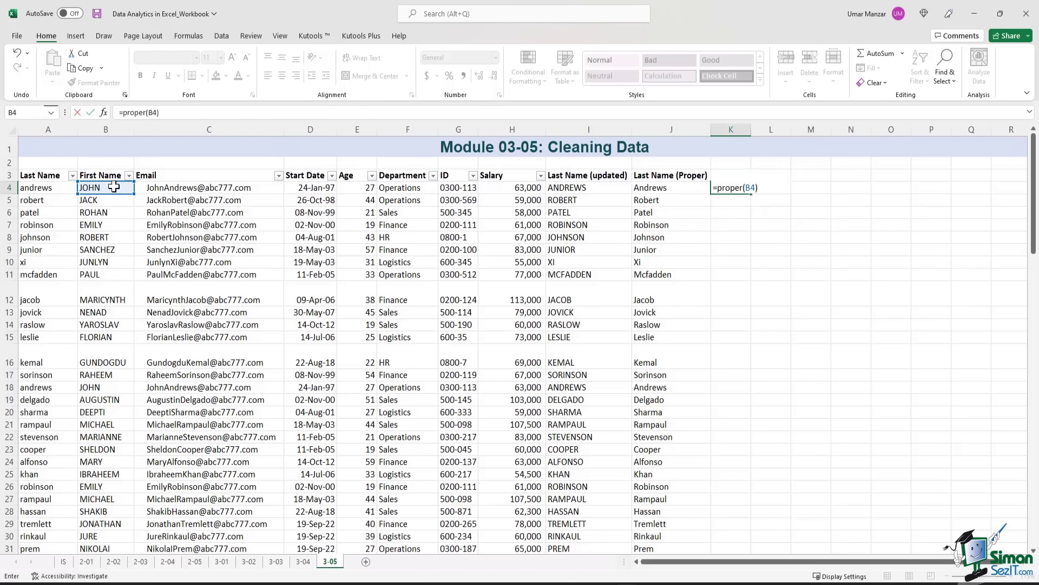
key("Return")
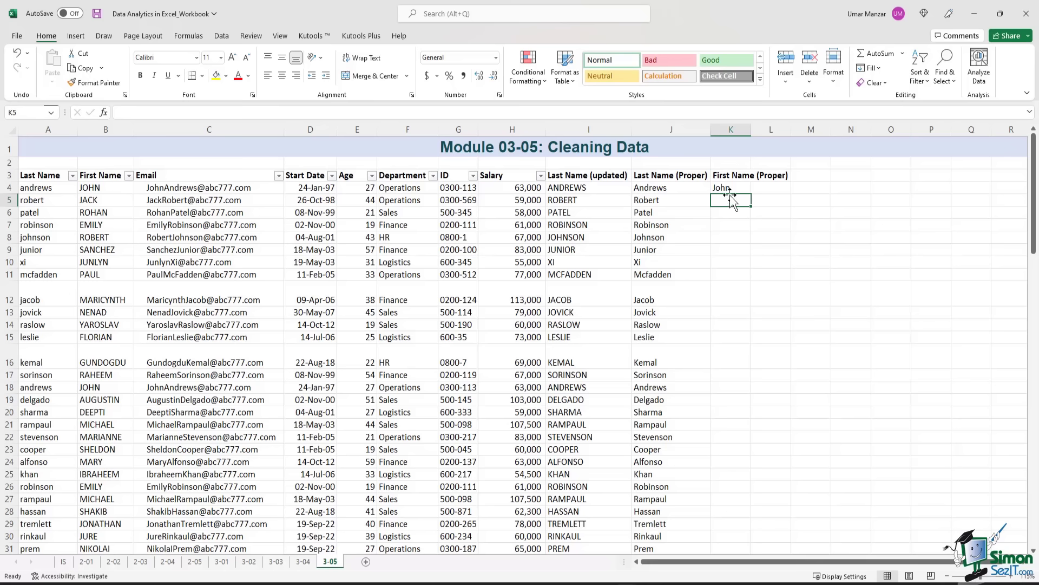
Fill the PROPER formula from K4 down to K56 for all first names
left_click(731, 188)
mouse_move(752, 194)
left_mouse_down()
mouse_move(754, 542)
mouse_move(734, 537)
left_mouse_up()
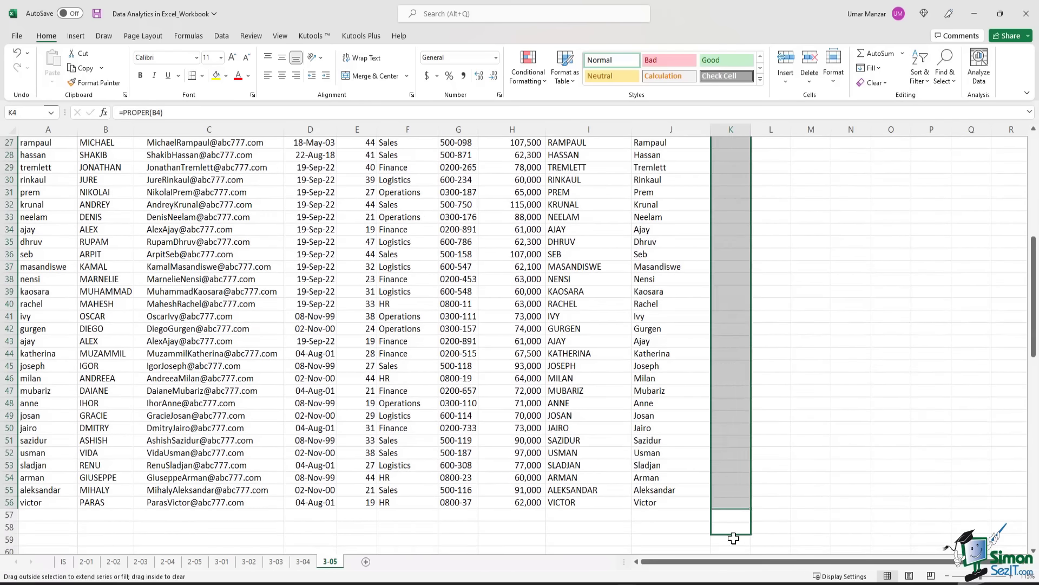
left_click_drag(734, 538, 733, 538)
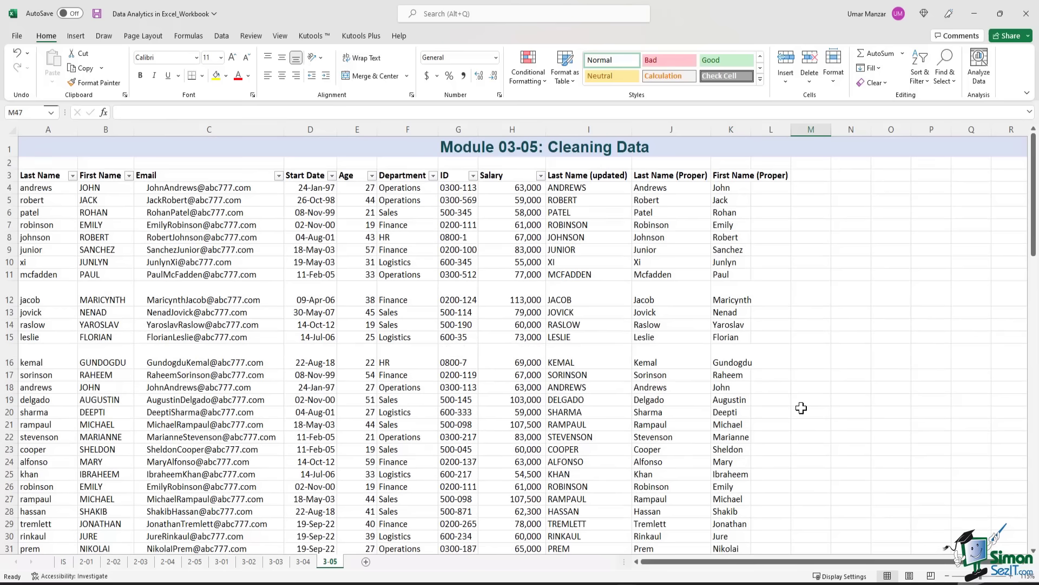
Examine the Email column entries, checking the address in C6 for leading and trailing spaces
left_click(666, 177)
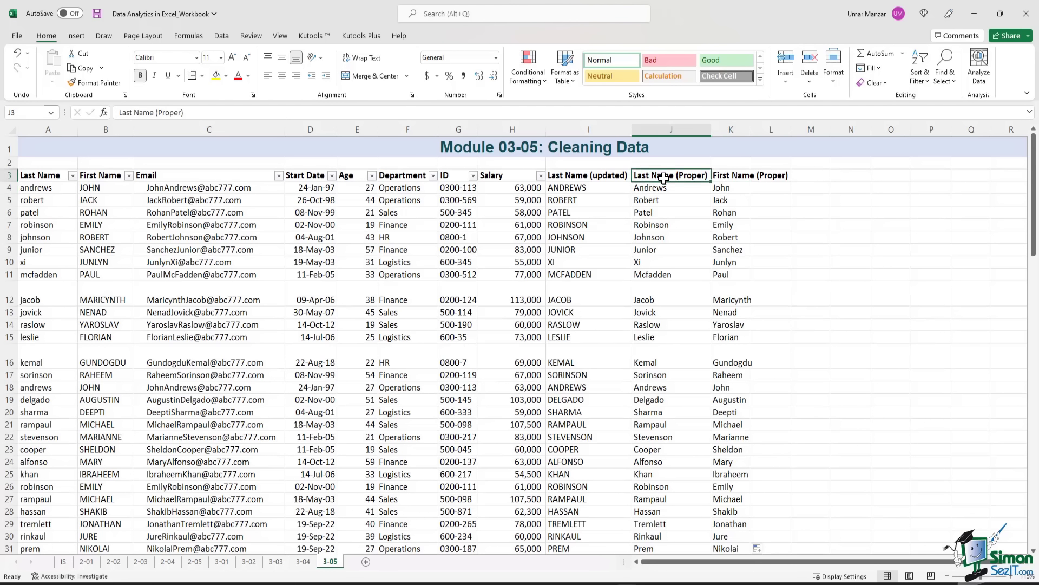
left_click(741, 177)
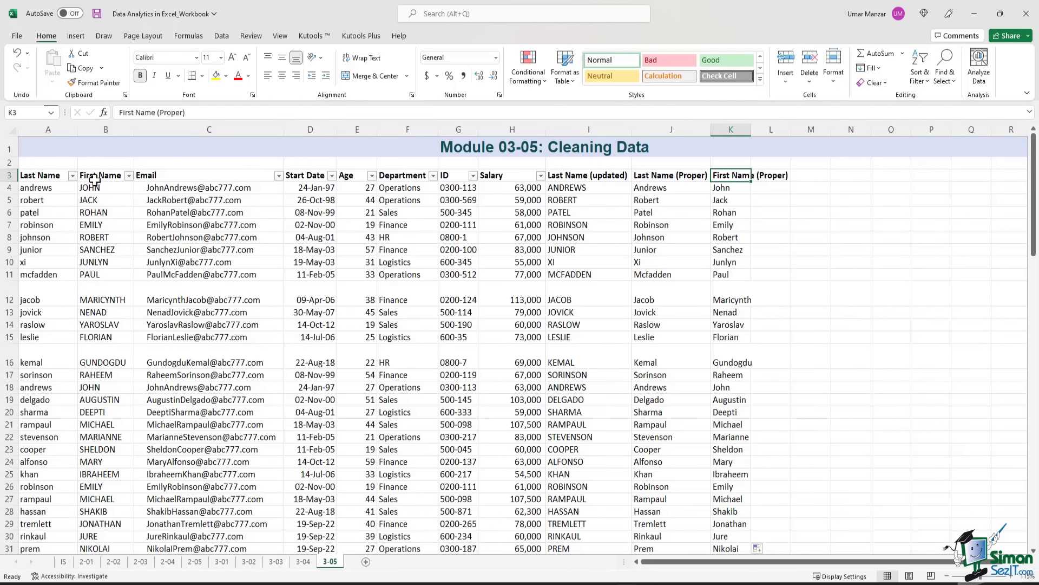
left_click(162, 176)
key("ctrl+shift+Down")
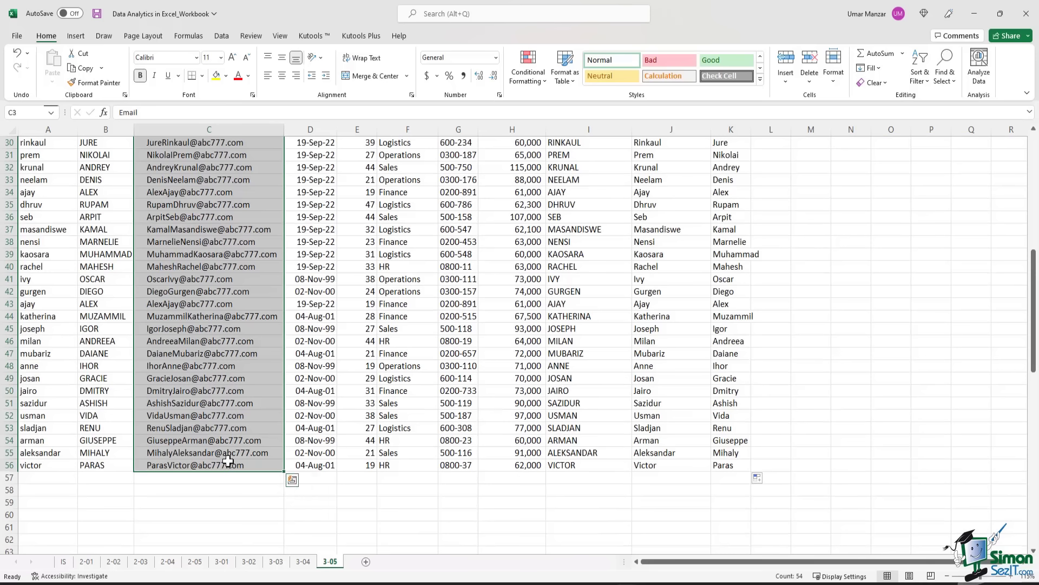
scroll(228, 460, "up", 10)
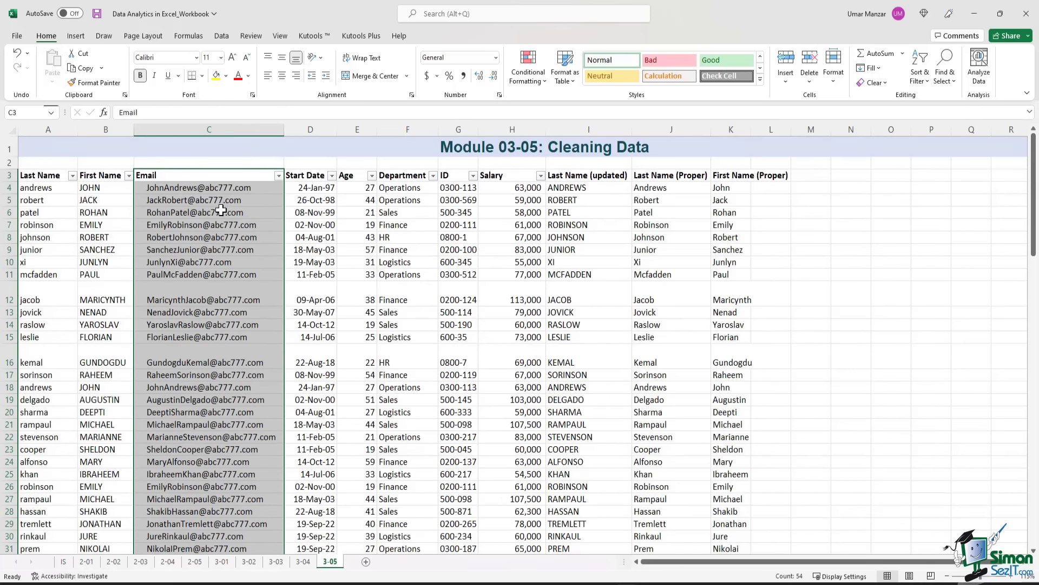
left_click(222, 211)
left_click(244, 111)
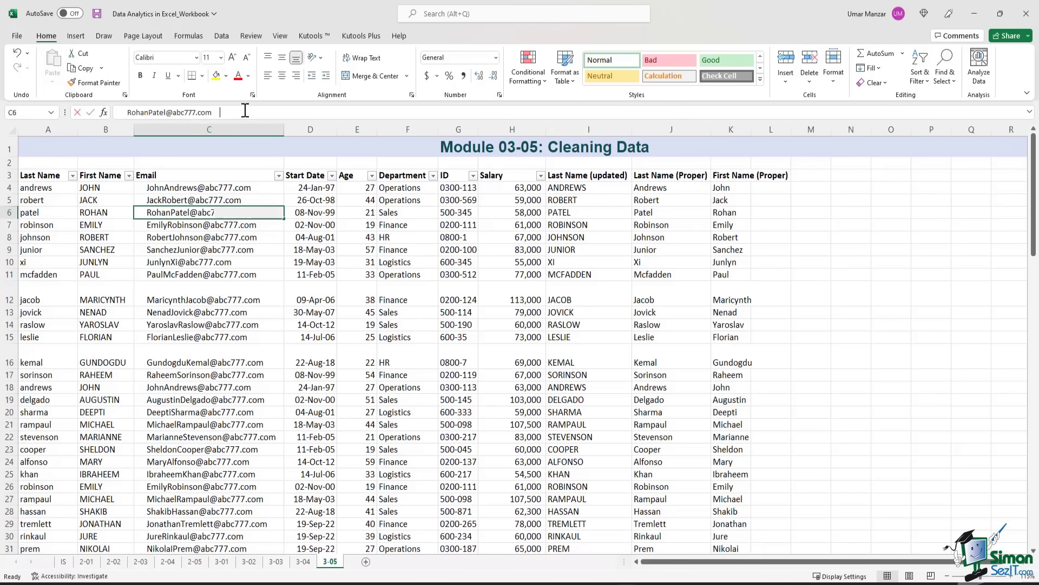
left_click_drag(128, 114, 109, 115)
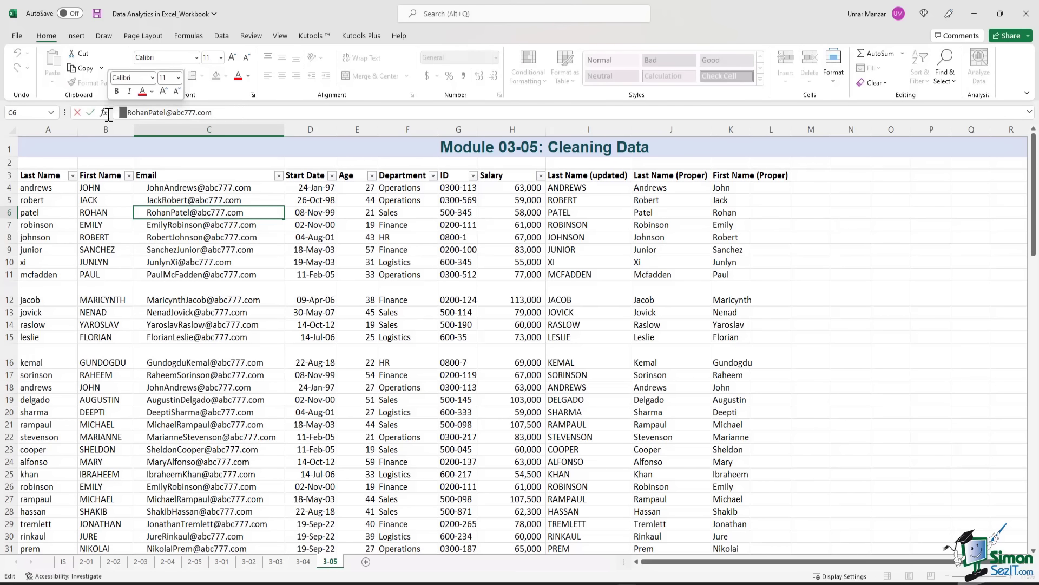
left_click(232, 112)
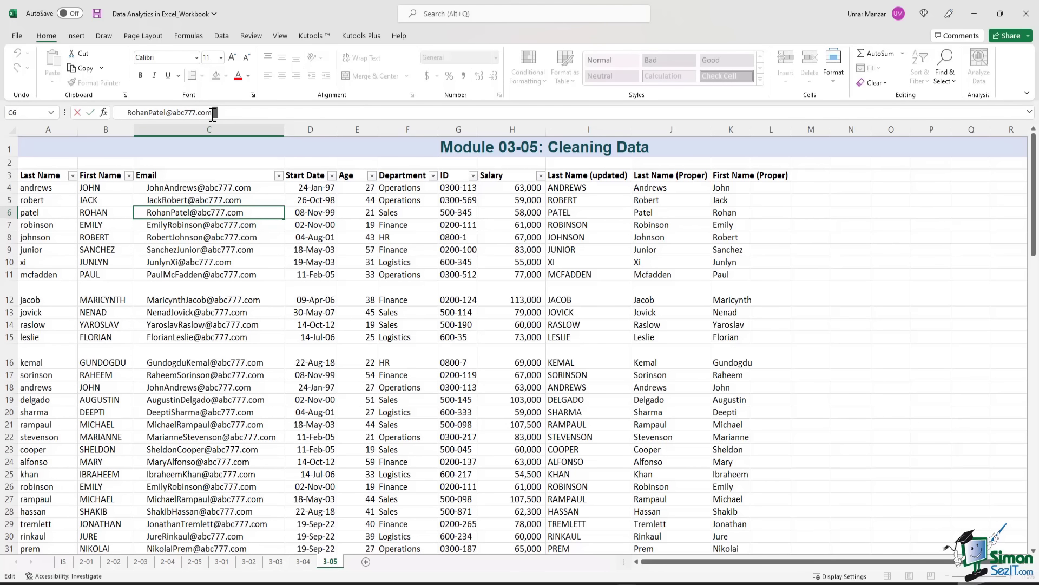
Enter the header "E-mail (updated)" in L3 and fit the column width to it
left_click(775, 173)
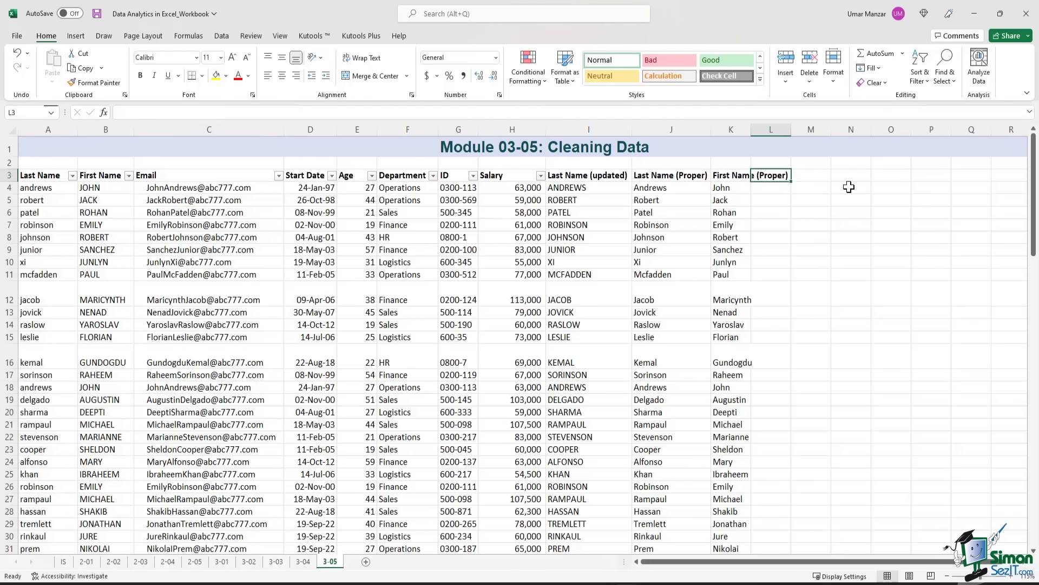
type("E-")
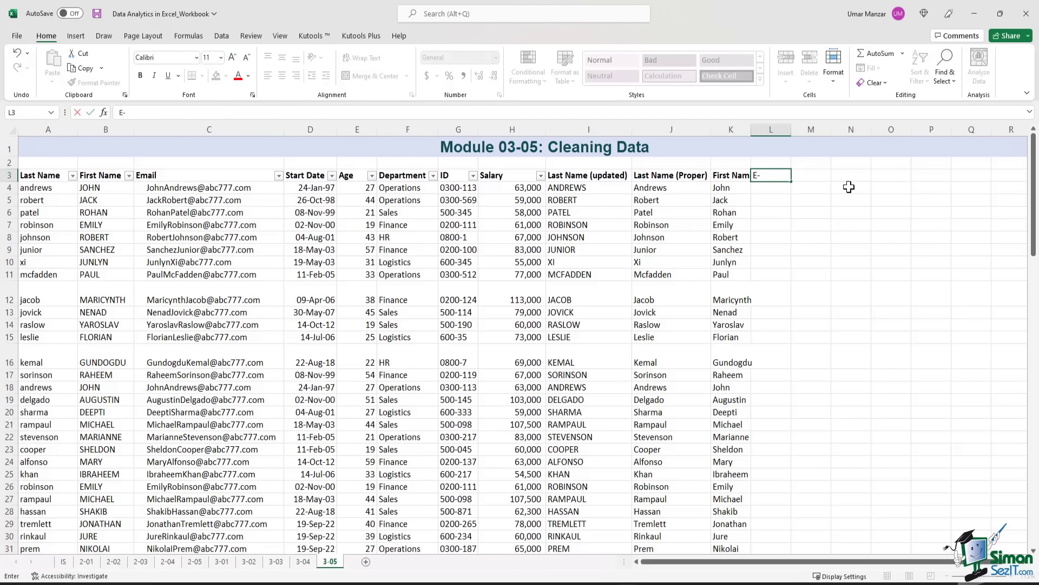
type("mail (updated)")
key("Return")
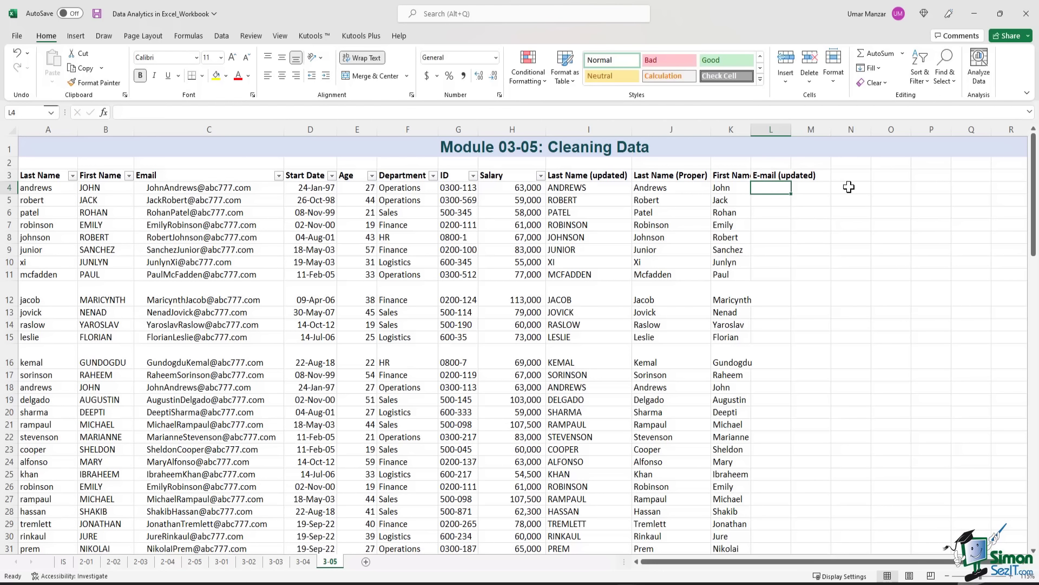
double_click(791, 129)
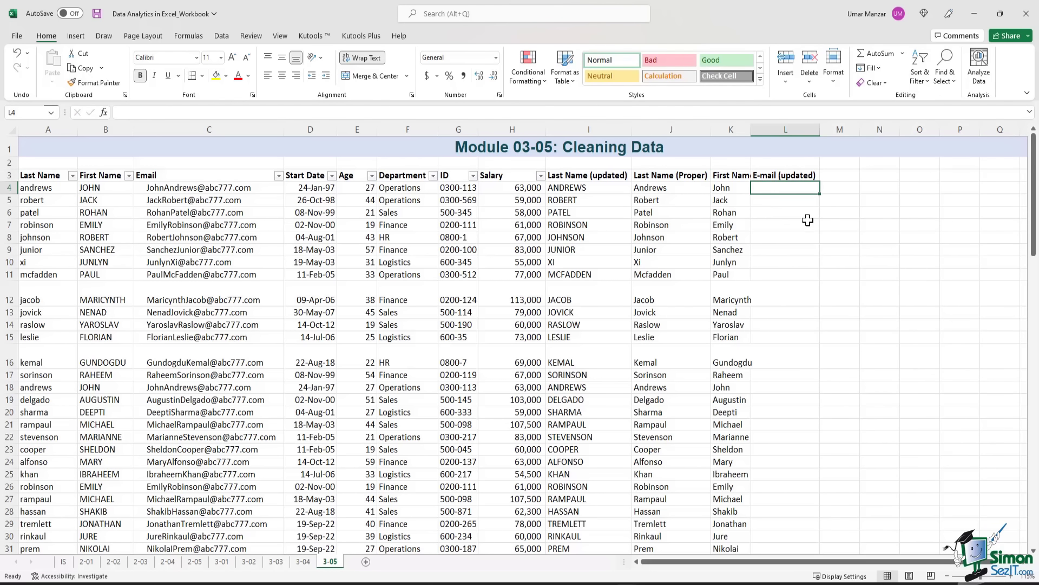
Remove all spaces from the email addresses in C4:C56 with Find and Replace, then check the whole column
left_click(222, 188)
left_click_drag(222, 188, 216, 529)
scroll(224, 420, "up", 6)
scroll(223, 420, "up", 2)
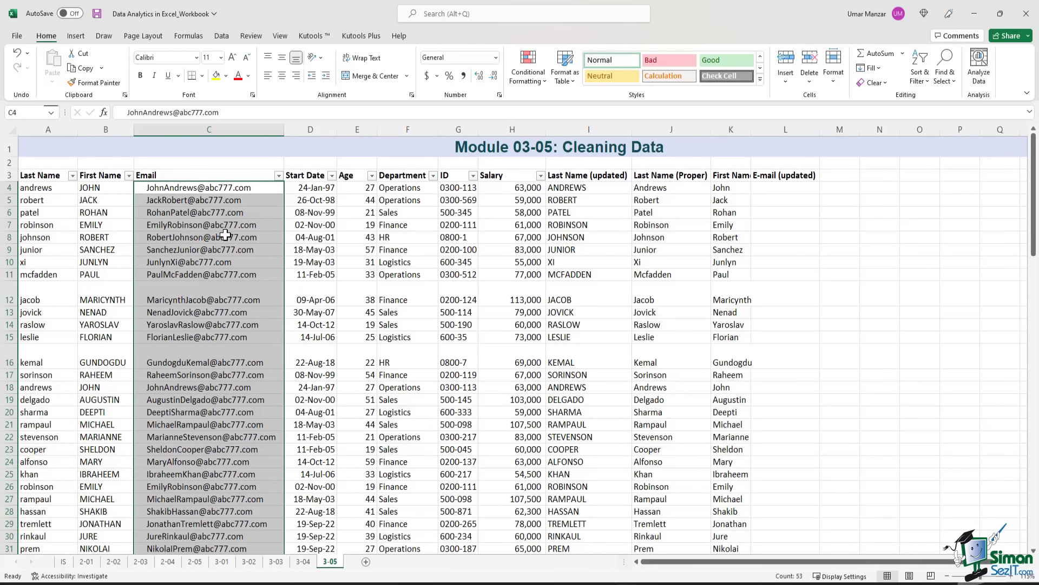
key("ctrl+f")
left_click_drag(868, 295, 489, 121)
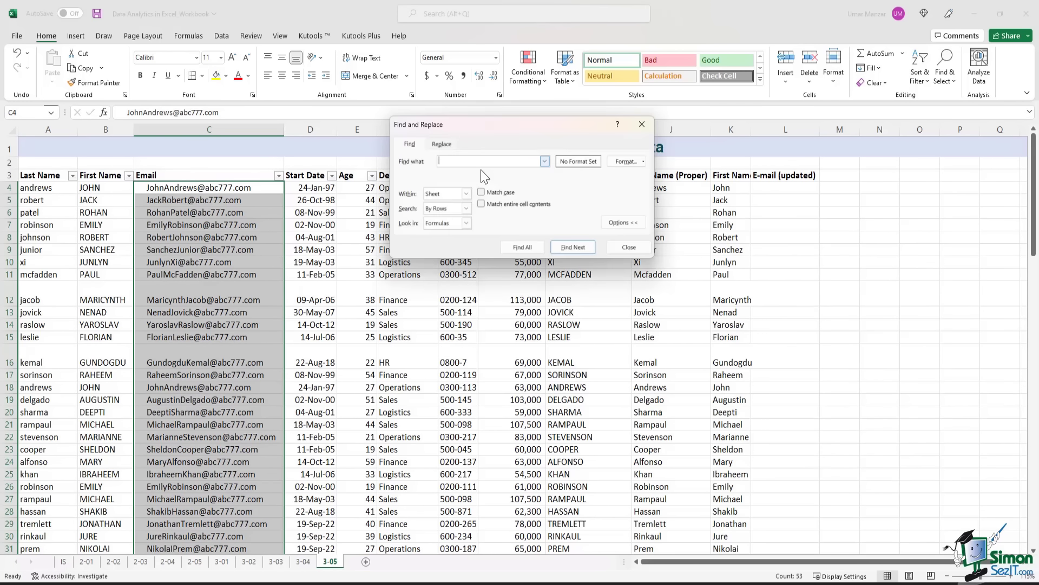
left_click(443, 144)
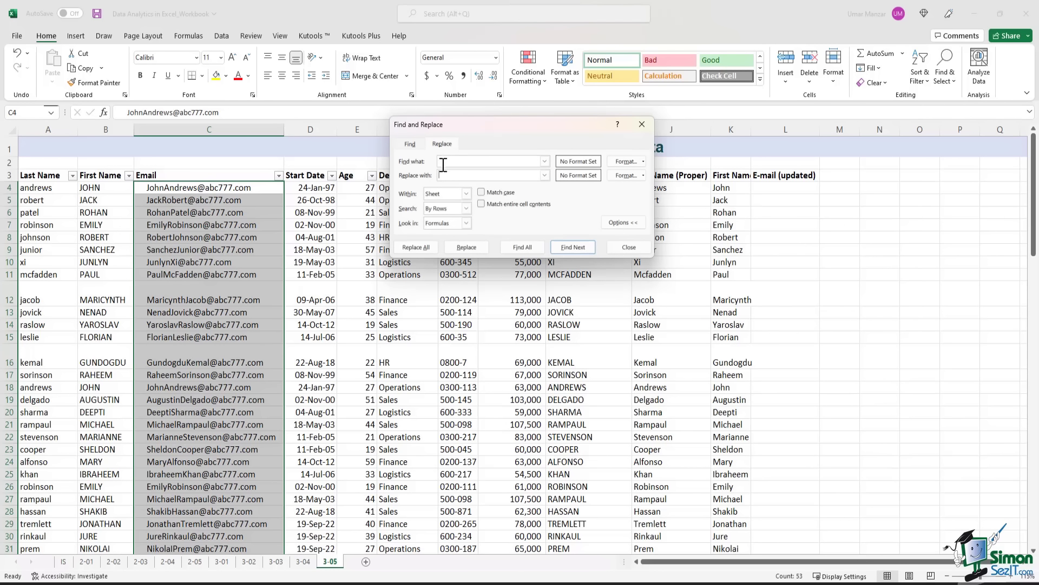
left_click(444, 176)
left_click(426, 248)
left_click(524, 328)
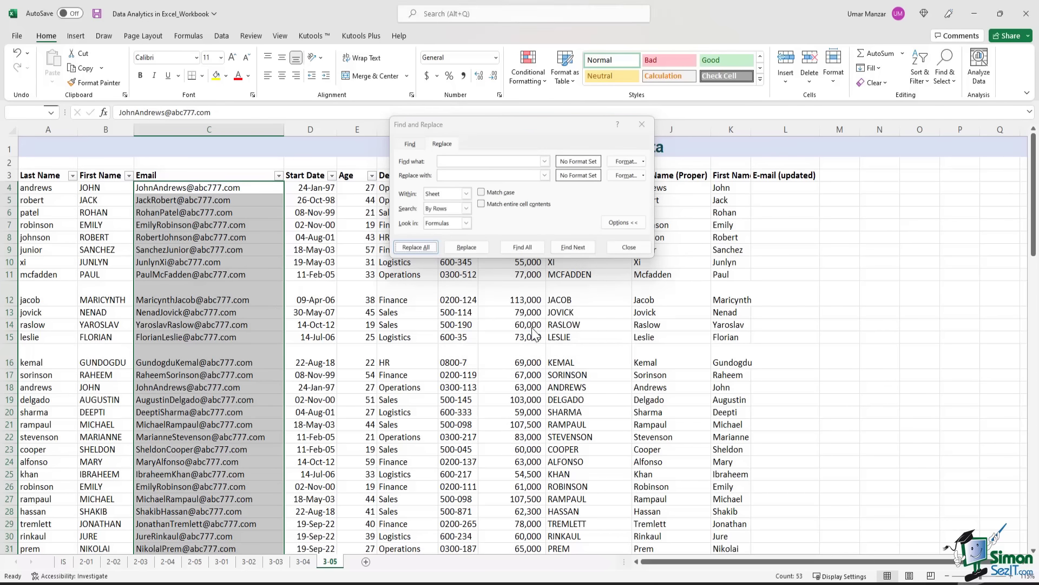
scroll(216, 388, "down", 13)
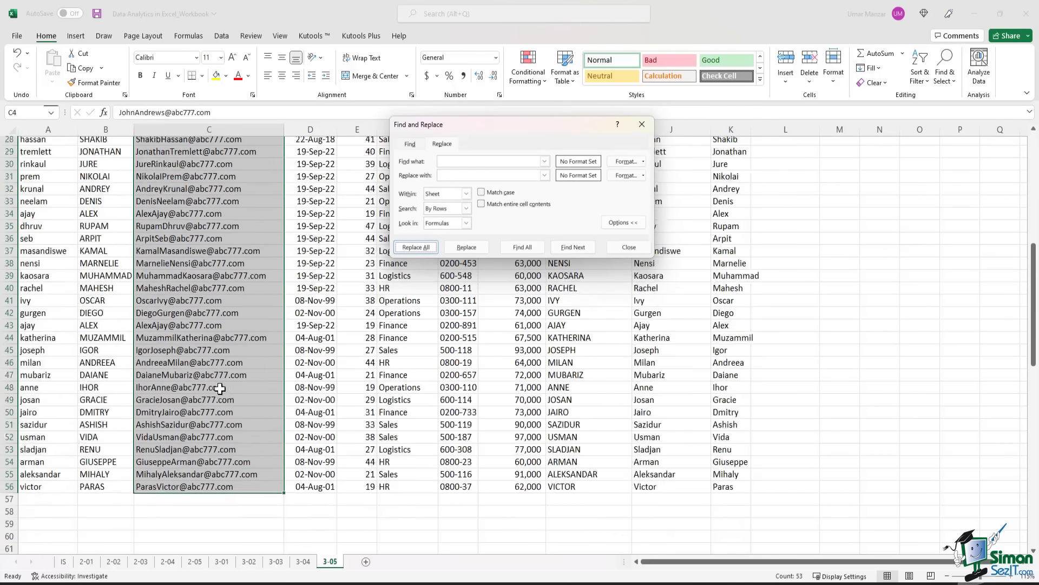
scroll(220, 387, "up", 10)
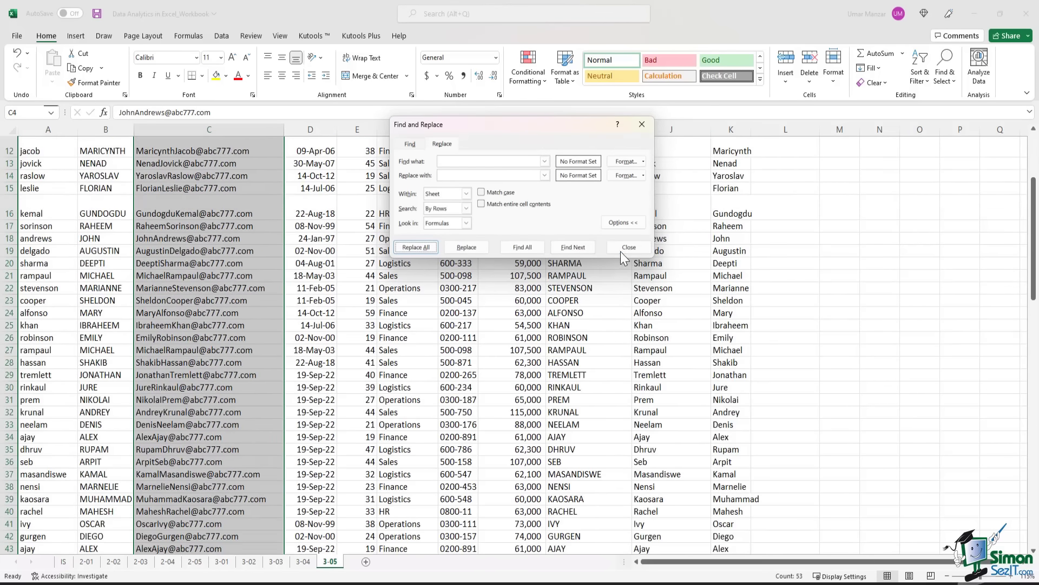
Undo the space removal in the Email column and check the addresses in C4:C14 for leading spaces again
left_click(628, 248)
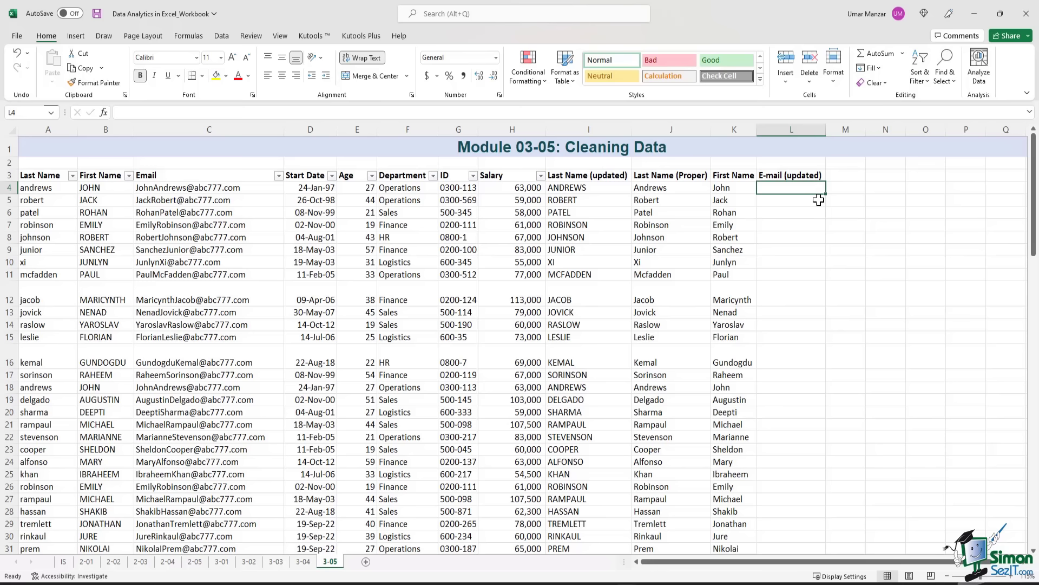
left_click(552, 225)
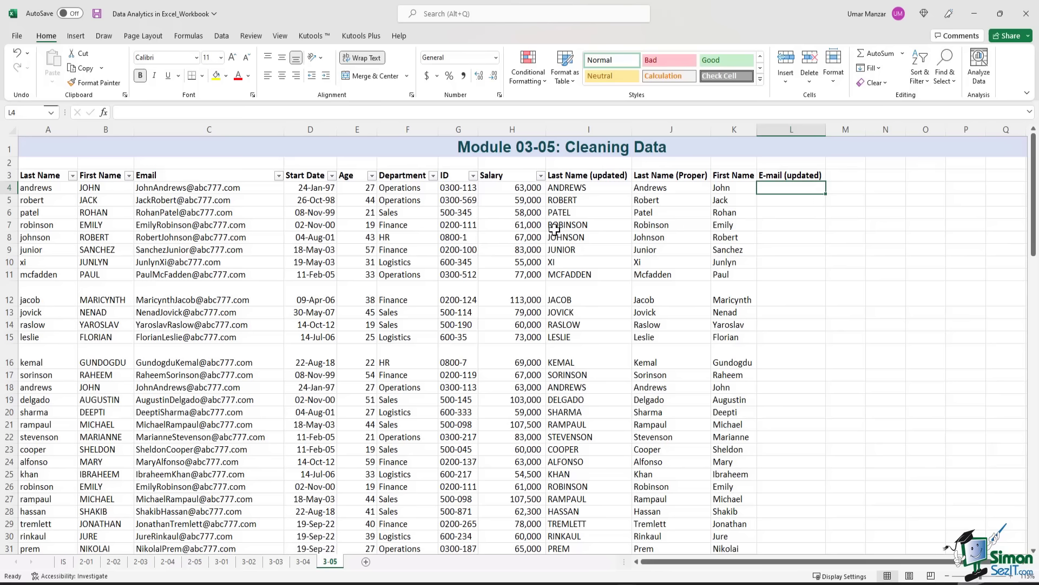
left_click(21, 54)
left_click(157, 248)
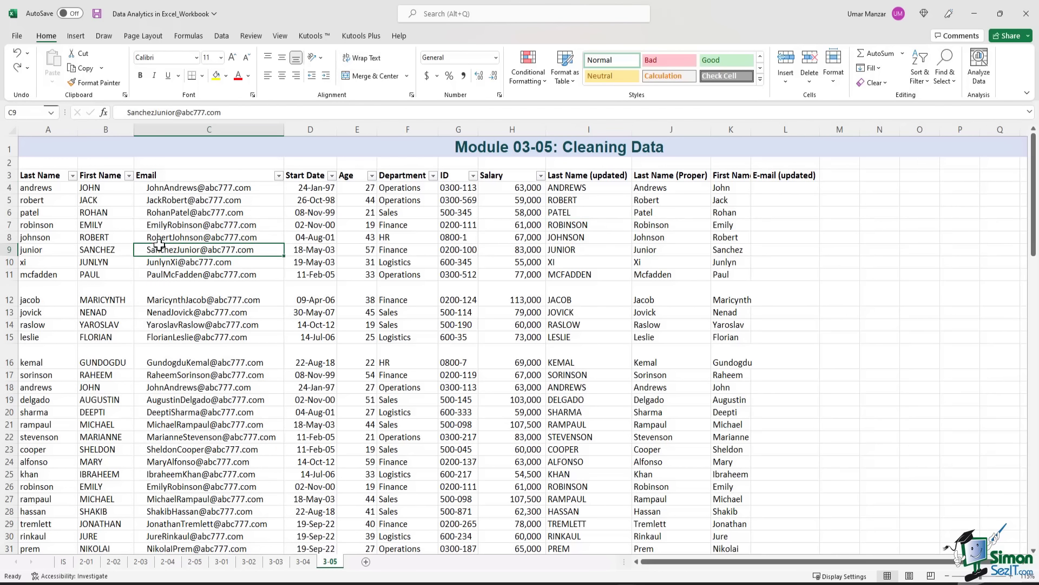
left_click(147, 188)
left_click(151, 216)
left_click(151, 265)
left_click(156, 325)
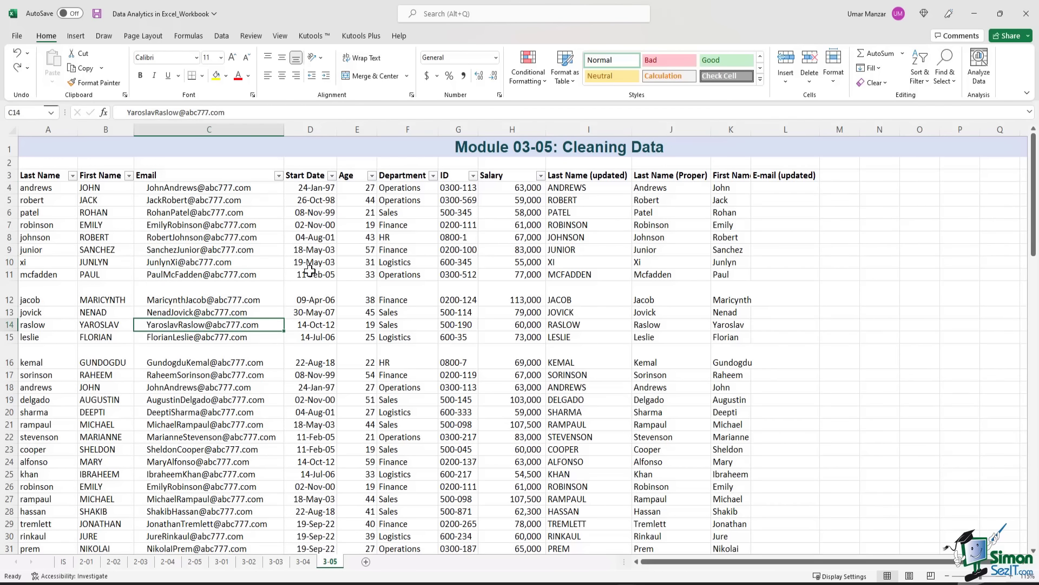
Enter the formula =TRIM(C4) in L4 to strip the extra spaces from the first email address
left_click(769, 187)
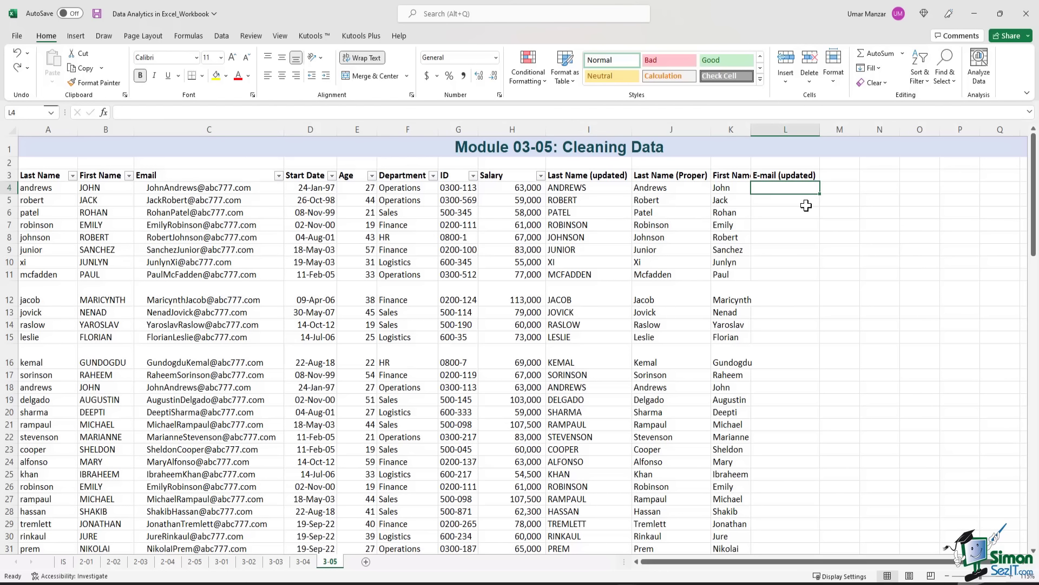
type("=")
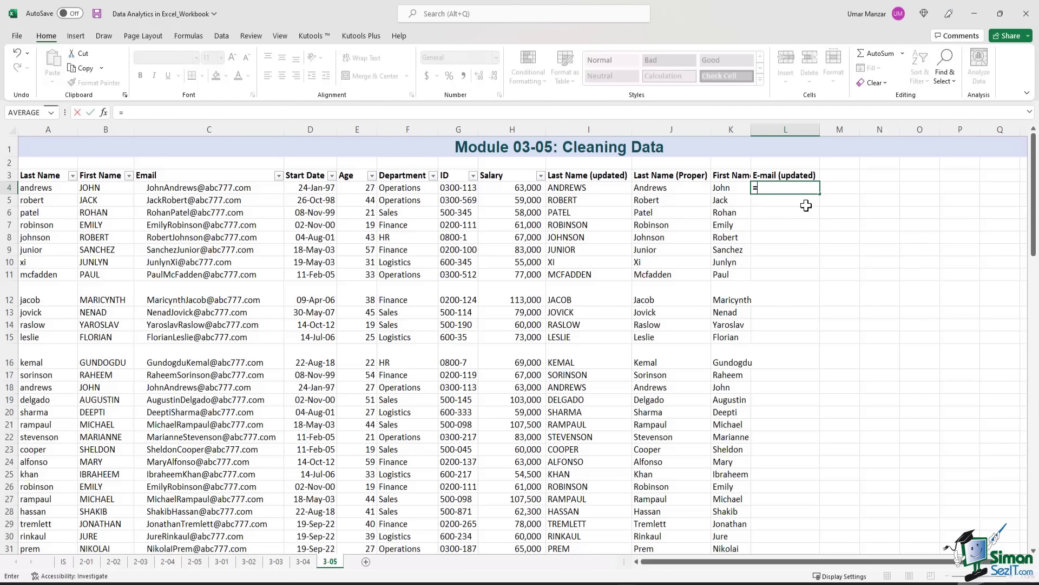
type("trim(")
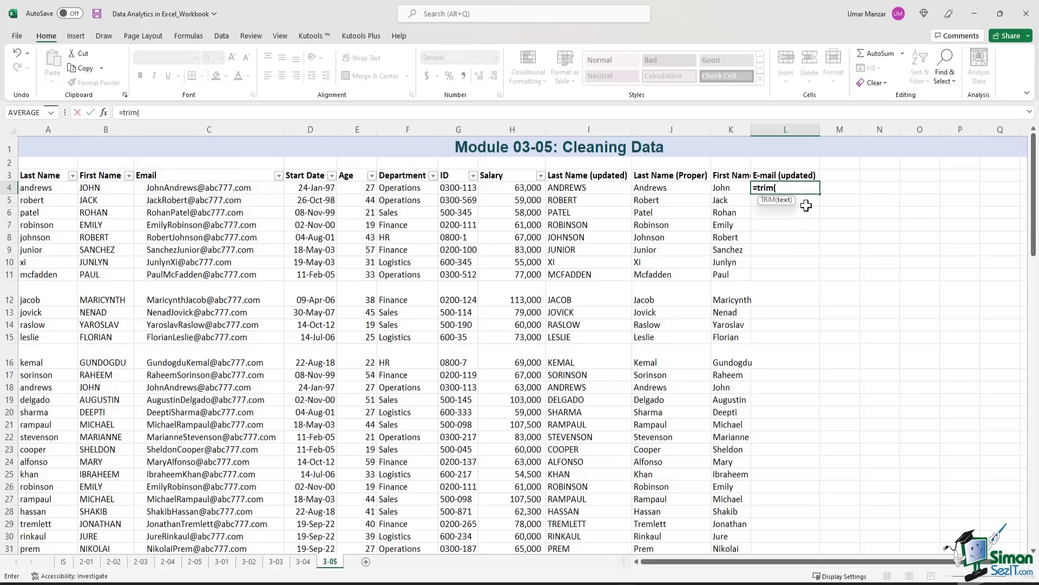
left_click(238, 189)
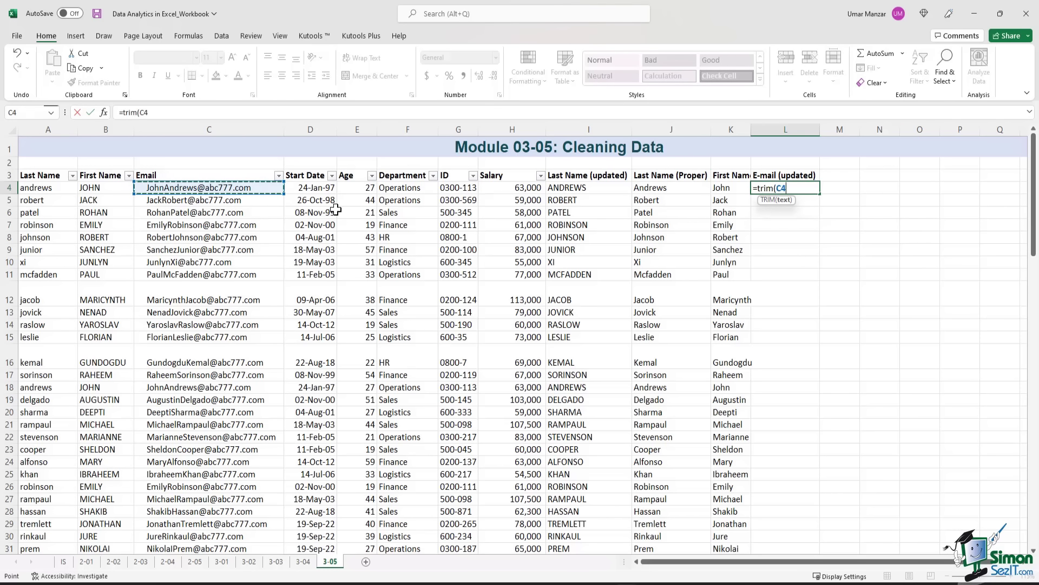
type(")")
key("ctrl+Return")
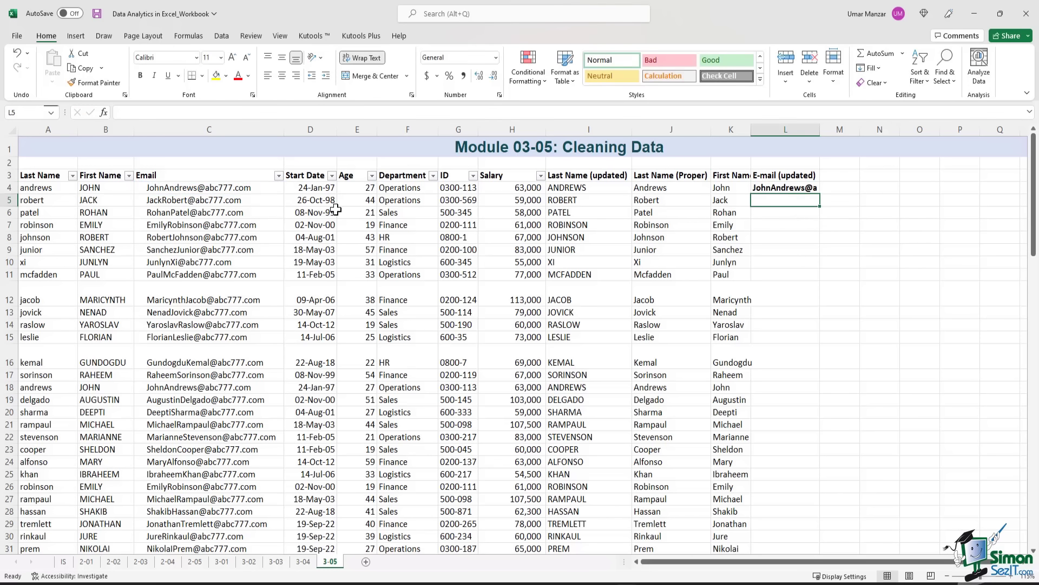
Fit column L to the trimmed address and remove the bold formatting from L4
double_click(820, 130)
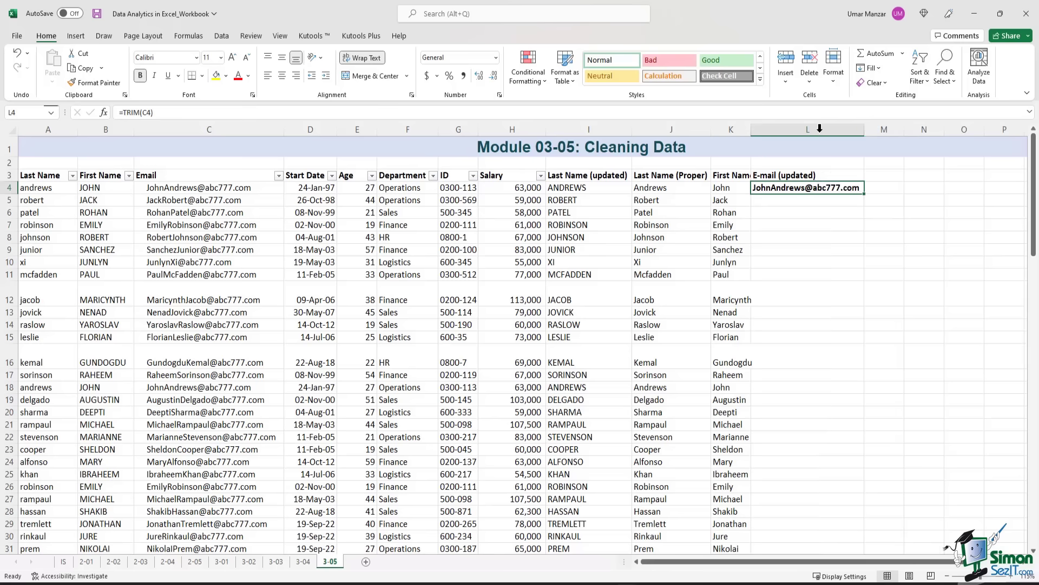
left_click(318, 113)
key("Return")
key("Up")
left_click(140, 75)
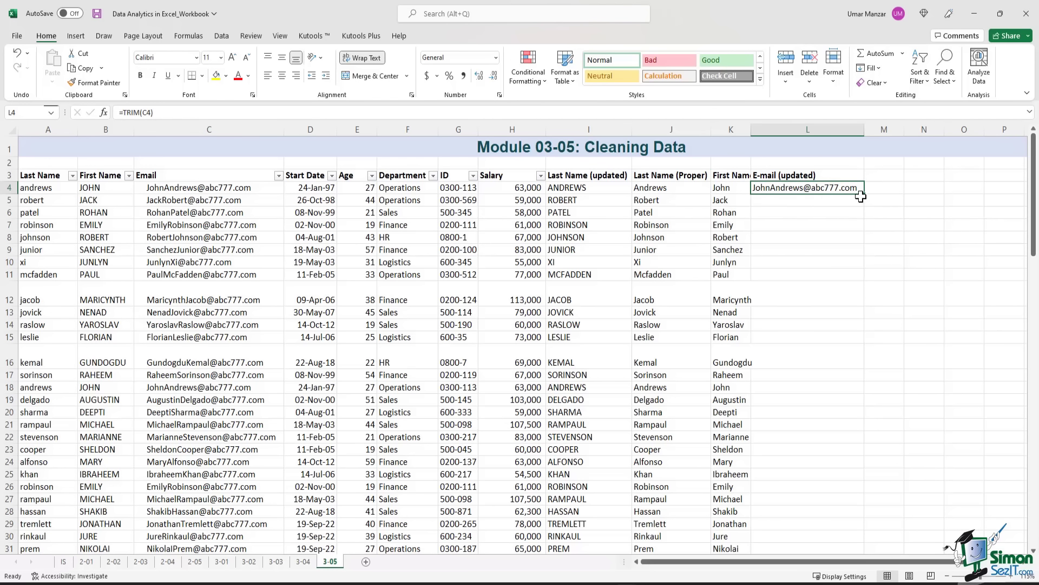
Fill the TRIM formula from L4 down to L56 and fit the column width to the longest address
left_click_drag(861, 196, 840, 530)
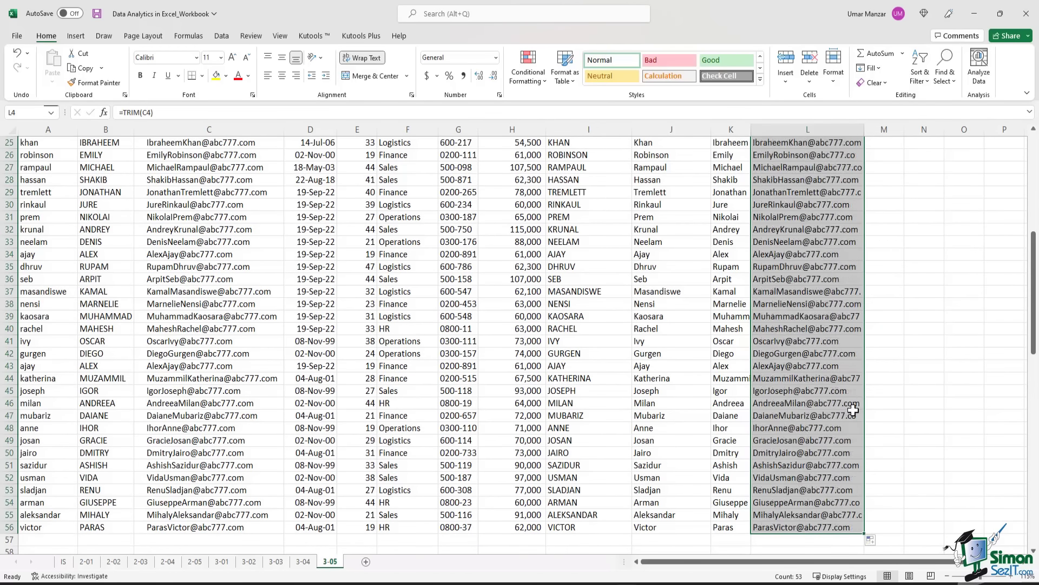
left_click(843, 353)
scroll(834, 303, "up", 8)
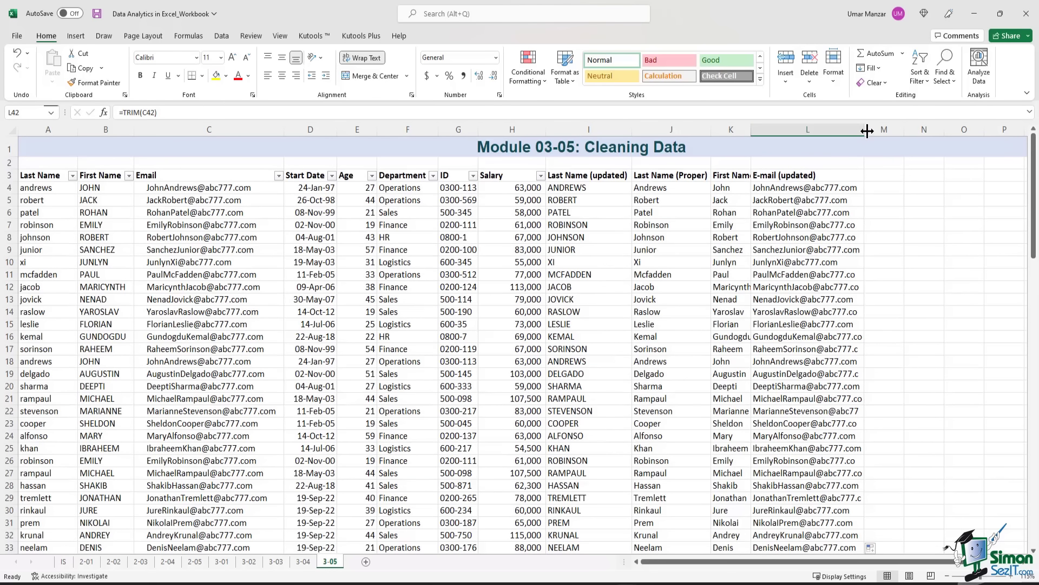
double_click(866, 130)
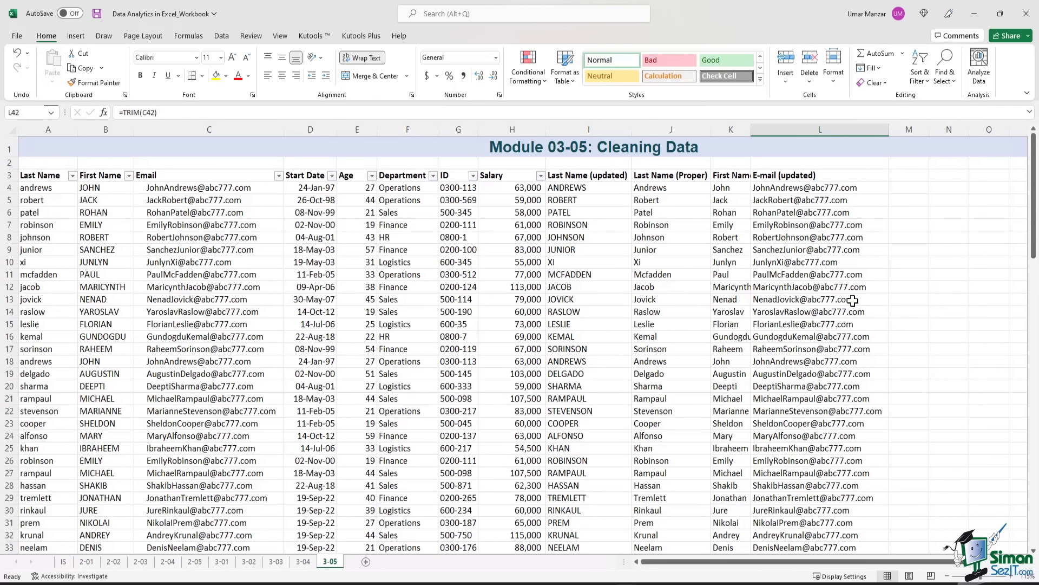
Examine the TRIM formulas and the addresses throughout the E-mail (updated) column for remaining spaces and capital letters
left_click(833, 289)
left_click(419, 112)
key("Return")
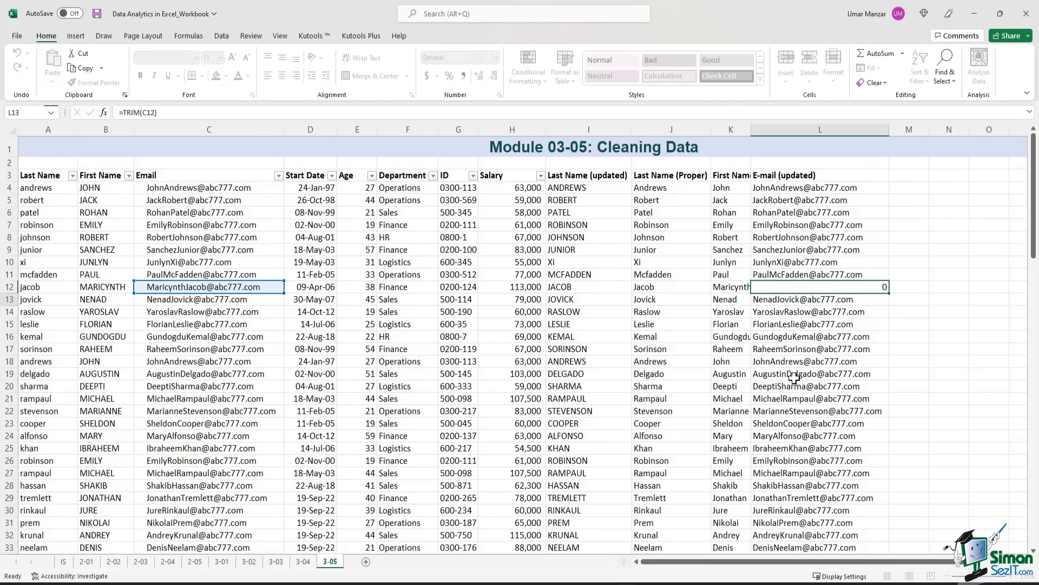
scroll(795, 378, "down", 10)
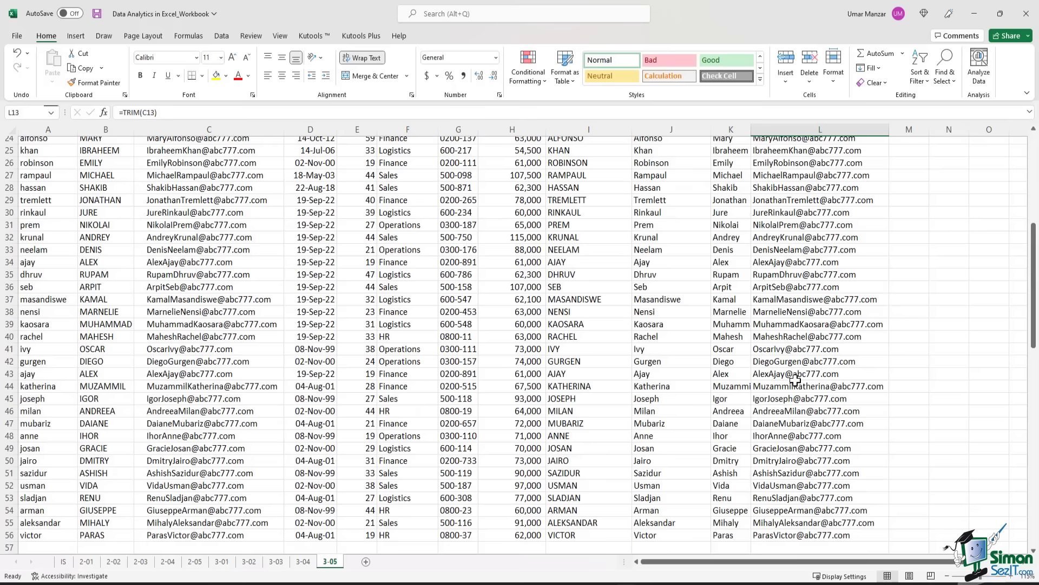
scroll(823, 244, "up", 10)
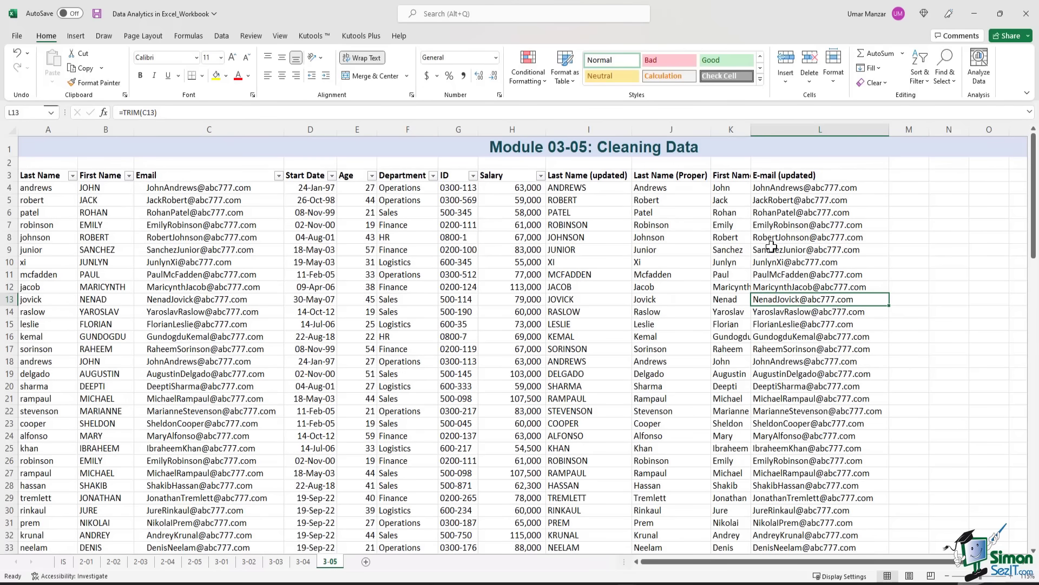
left_click(828, 200)
left_click(824, 219)
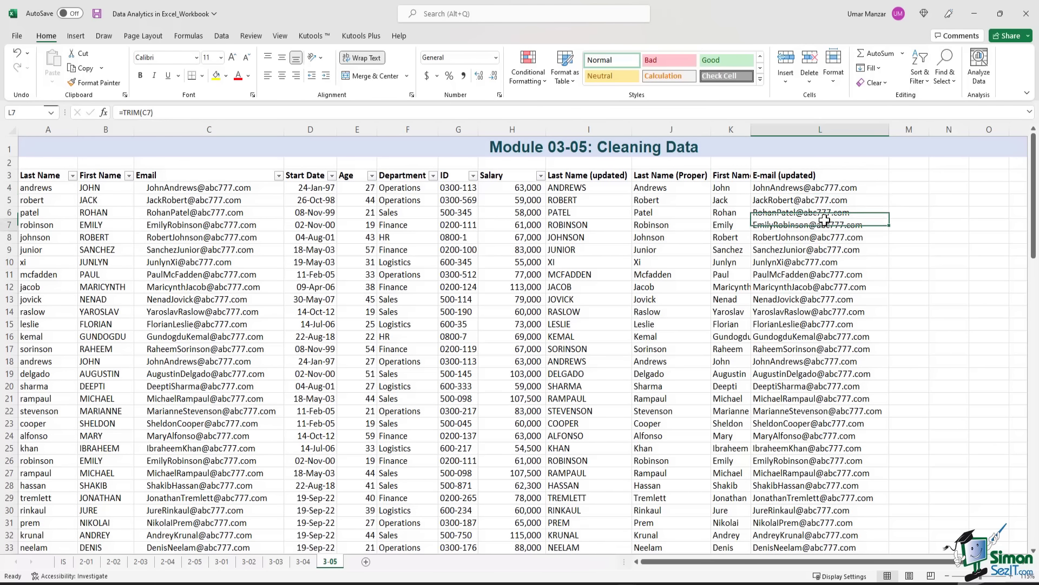
left_click(819, 262)
left_click(794, 187)
left_click(764, 202)
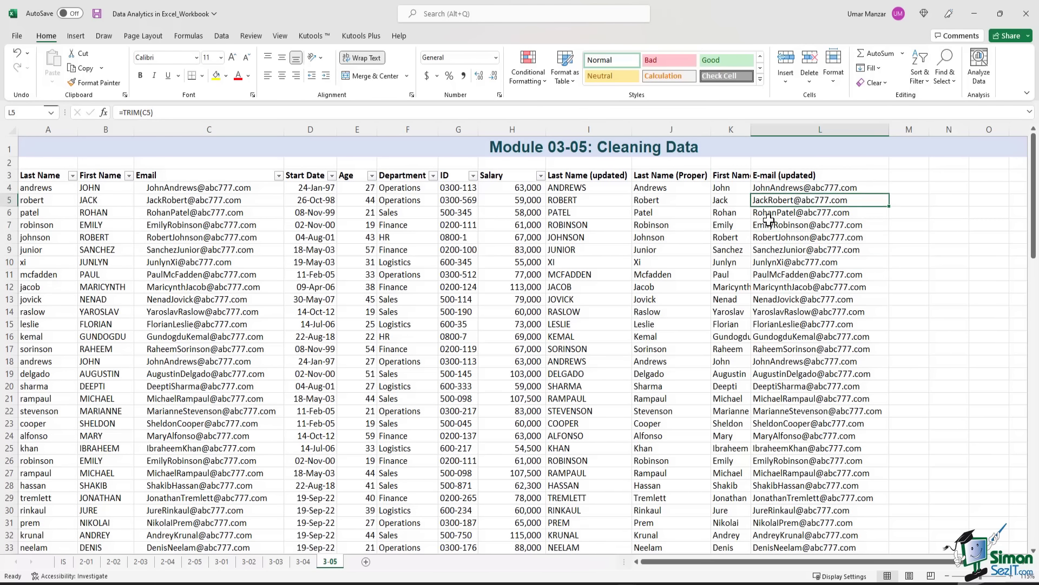
left_click(768, 221)
left_click(760, 212)
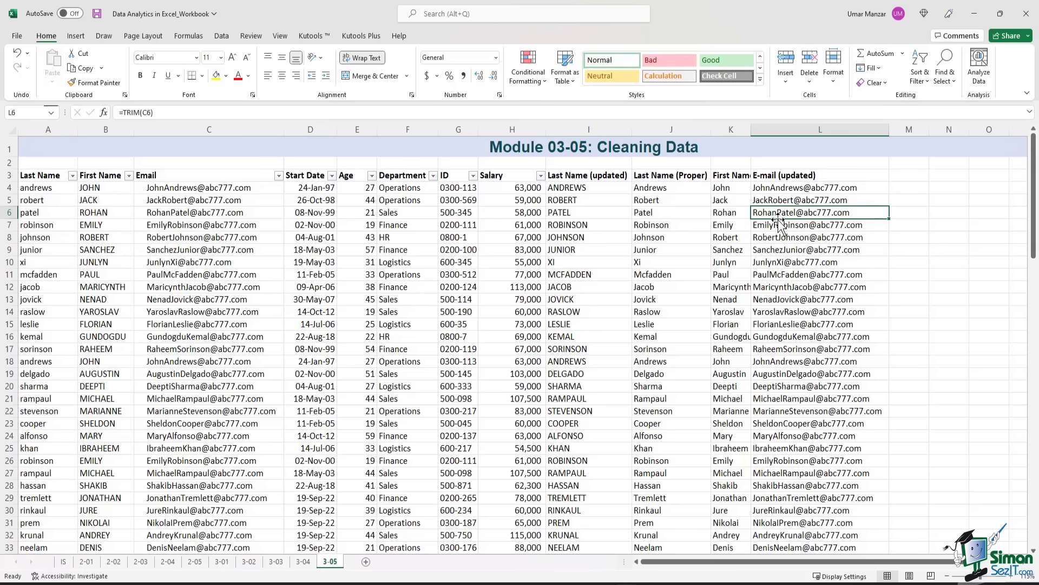
left_click(764, 189)
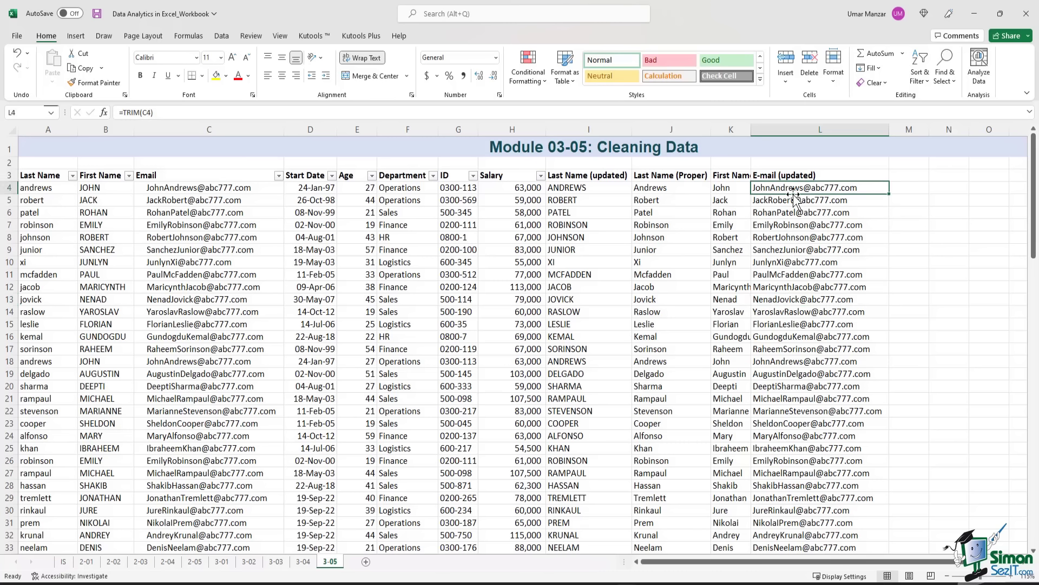
Enter the header "E-mail (lower)" in M3
left_click(904, 188)
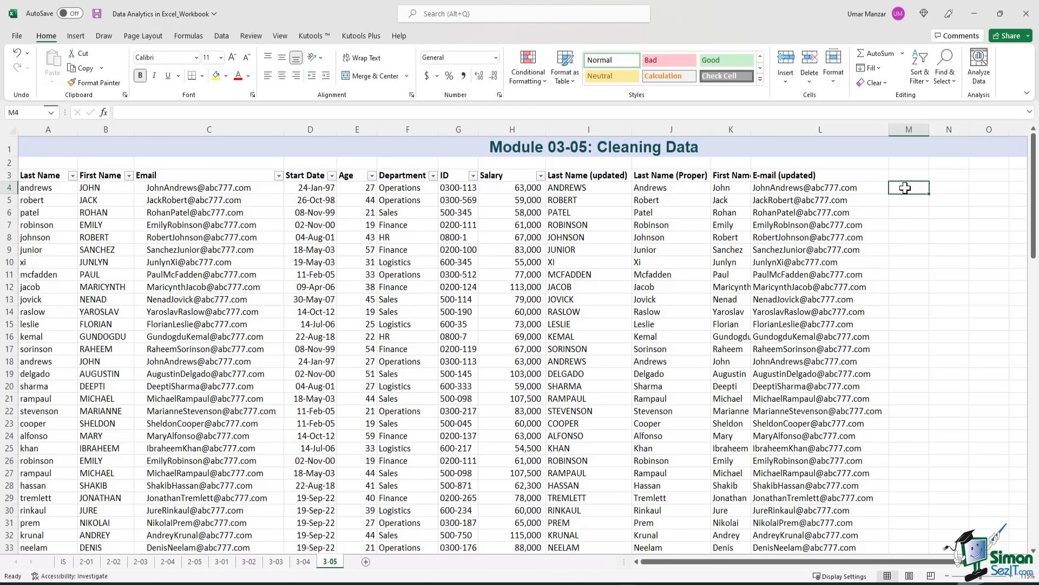
left_click(902, 173)
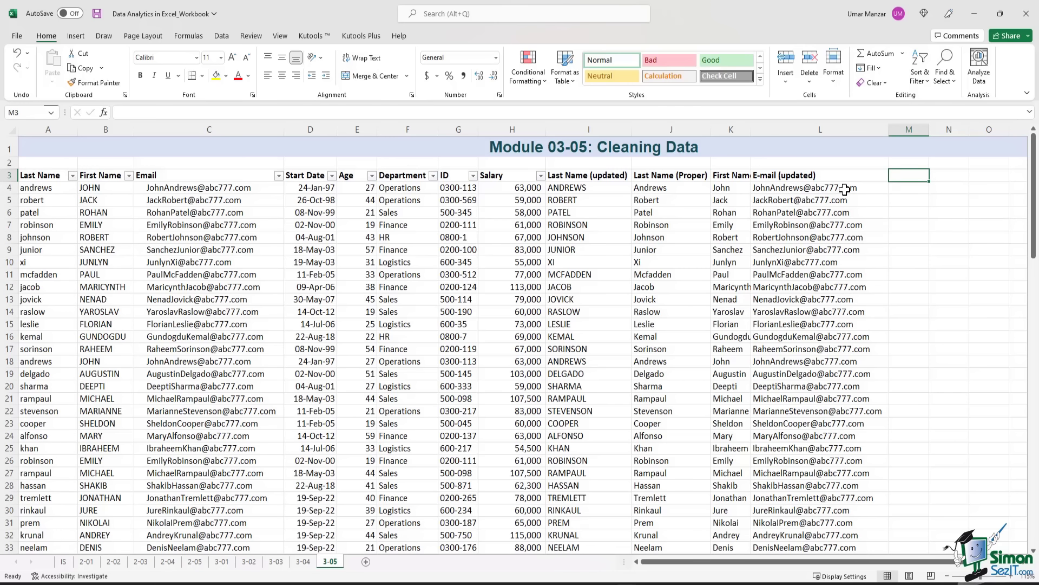
type("E-mail ")
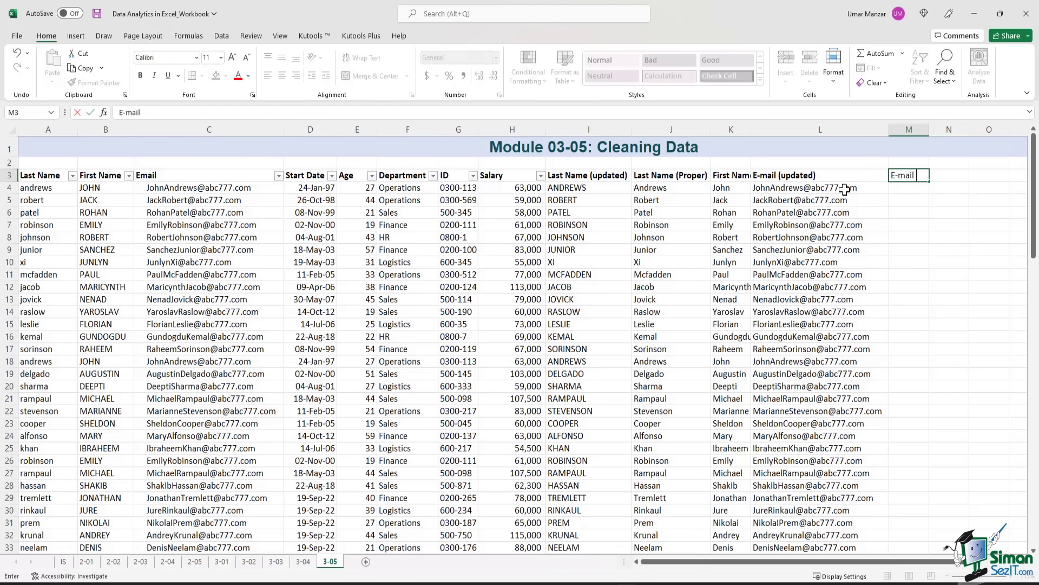
type("(lower)")
key("Return")
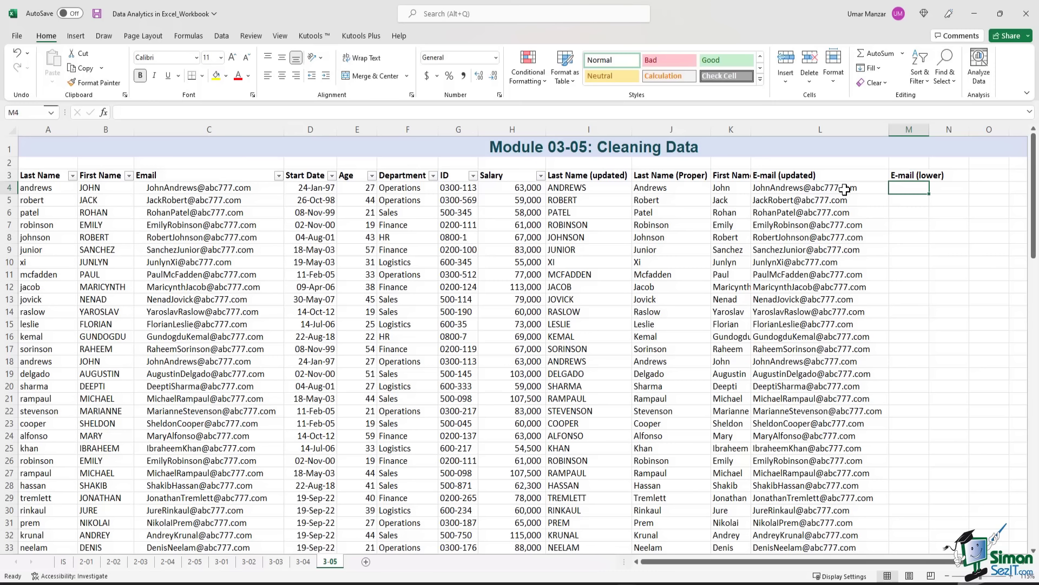
Enter the formula =LOWER(L4) in M4 to convert the first trimmed address to lowercase
type("=lower")
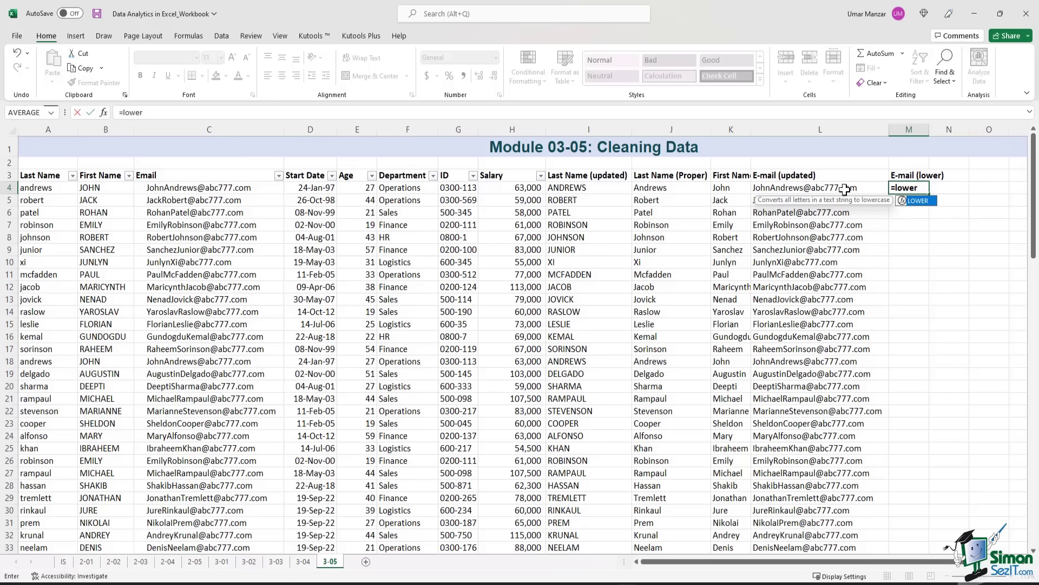
type("(")
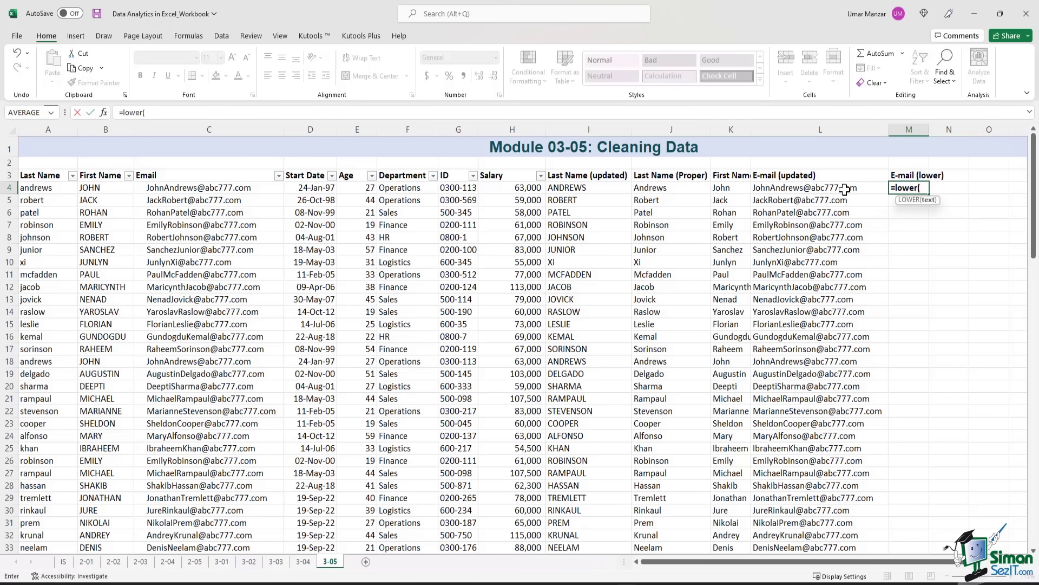
left_click(845, 189)
type(")")
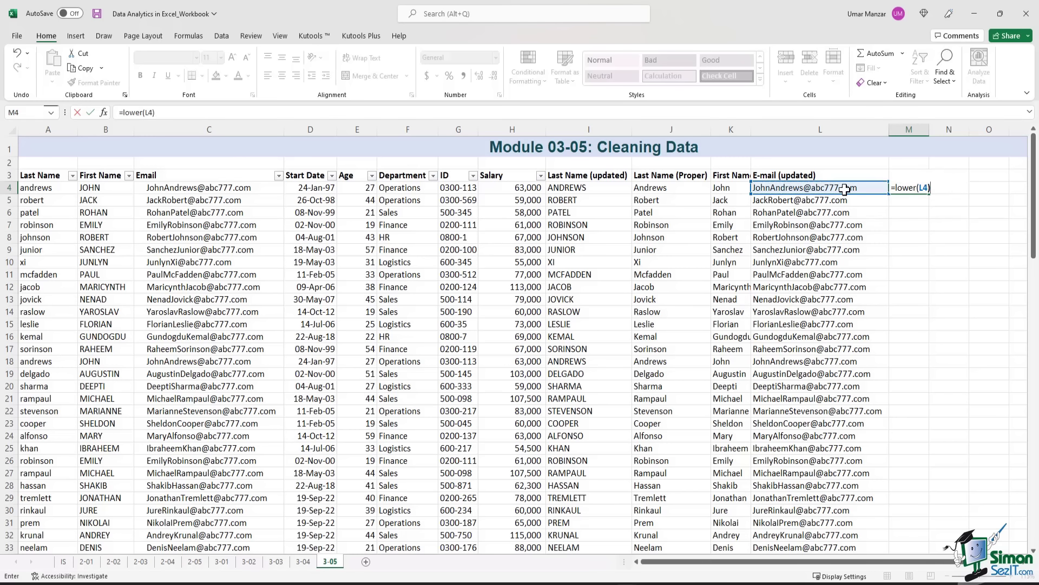
key("Return")
key("Up")
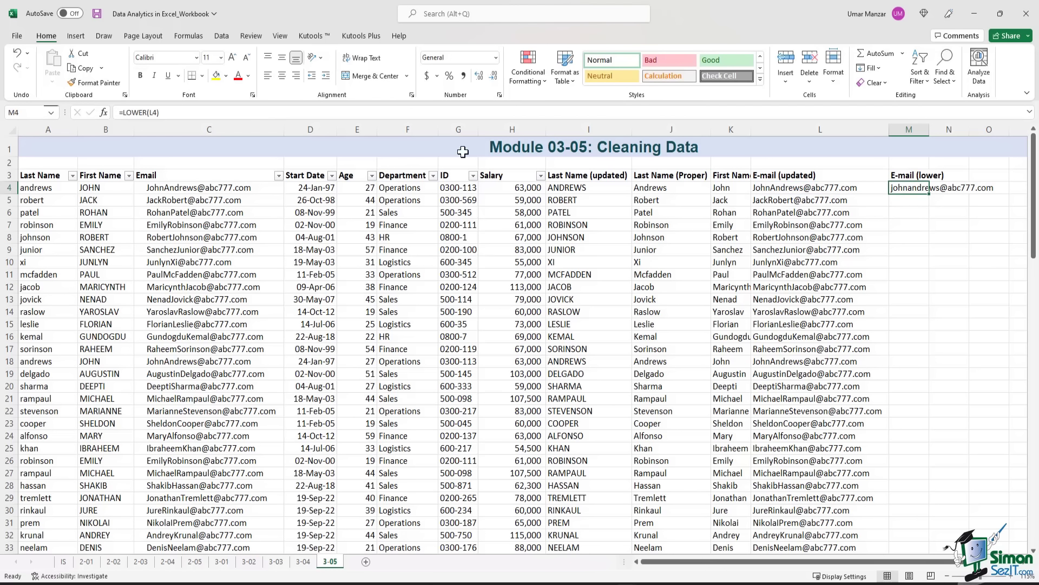
Fit column M to the address and fill the LOWER formula from M4 down to M56
double_click(928, 131)
left_click_drag(999, 194, 994, 521)
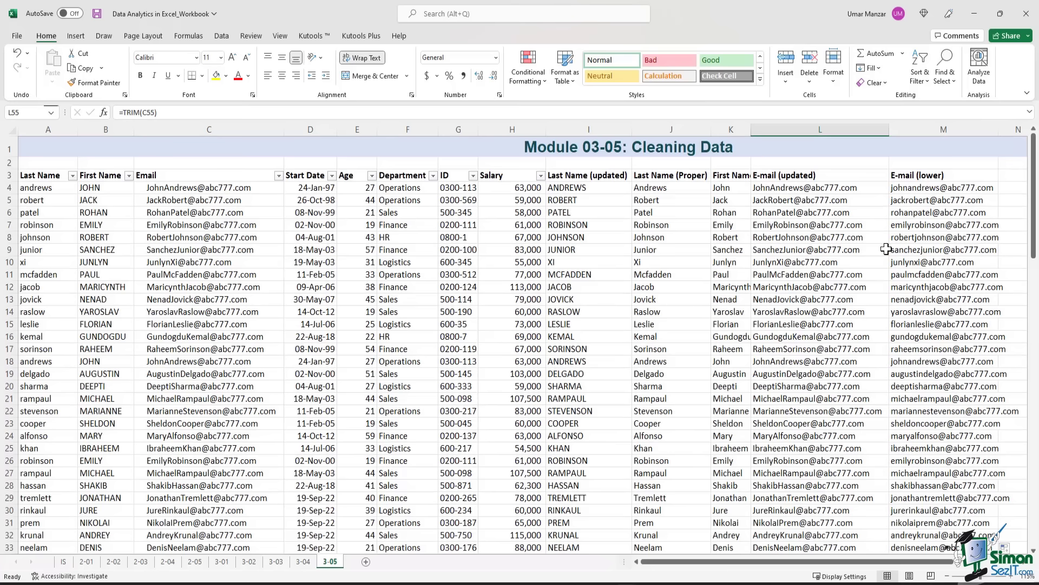
key("Right")
Review the cleaned columns in I3:M56 against the original name columns A and B
left_click(596, 172)
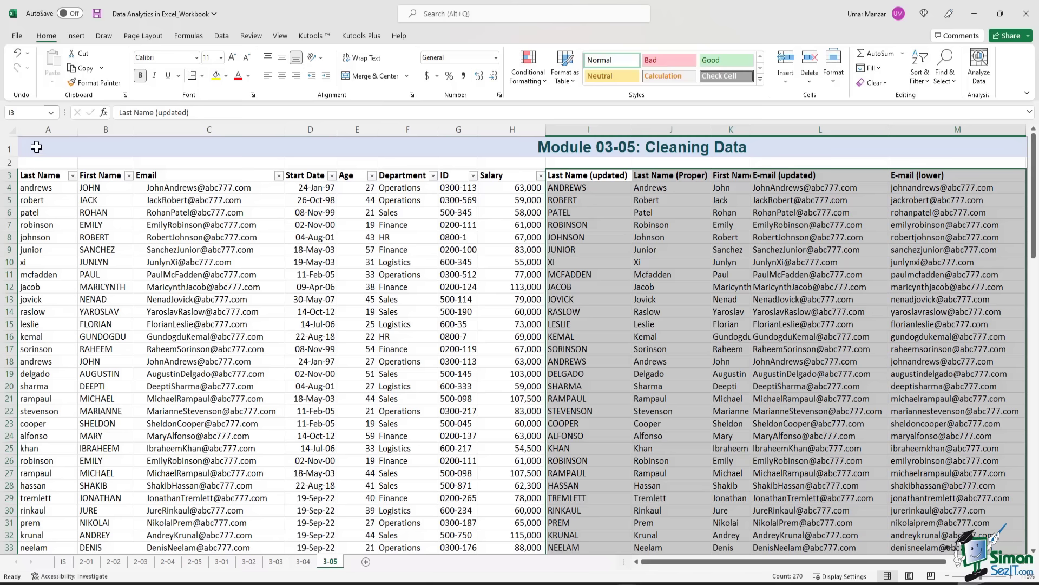
left_click(44, 125)
left_click_drag(43, 125, 106, 130)
left_click(37, 129)
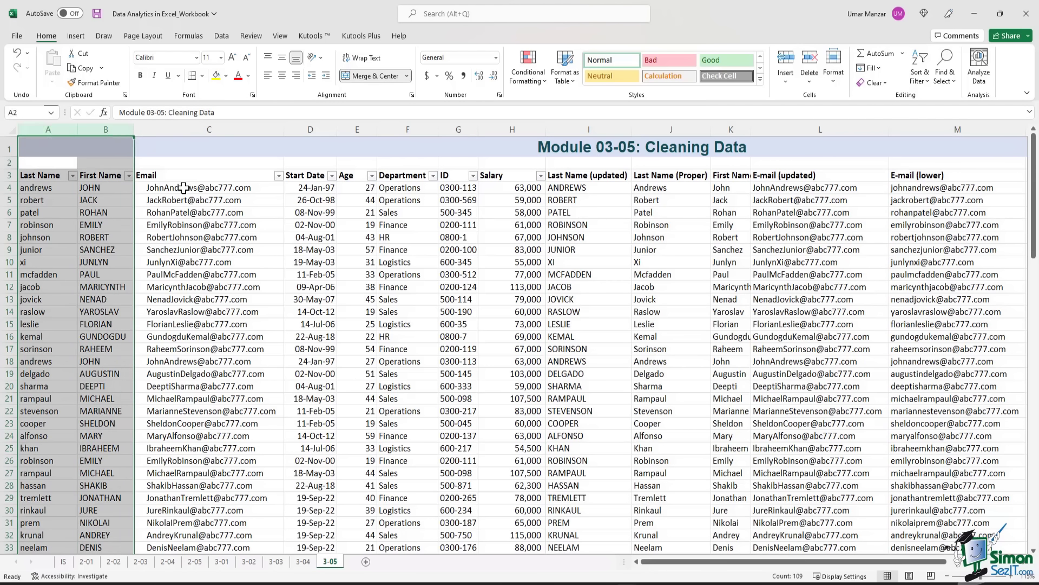
left_click(680, 300)
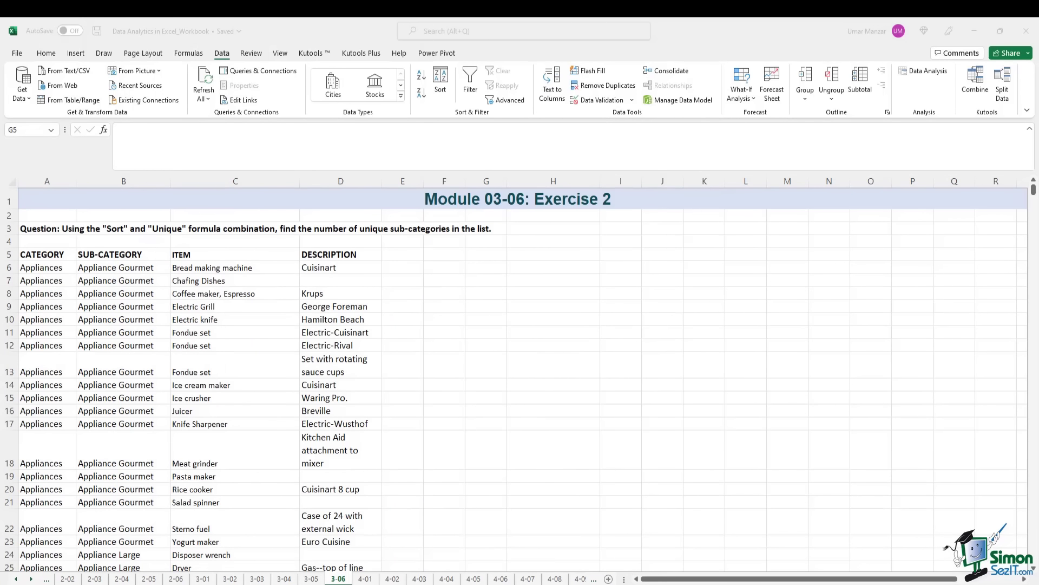
Examine the Exercise 2 question and the category and sub-category list on sheet 3-06
scroll(111, 330, "down", 4)
scroll(119, 326, "up", 4)
scroll(232, 364, "down", 11)
scroll(234, 369, "down", 10)
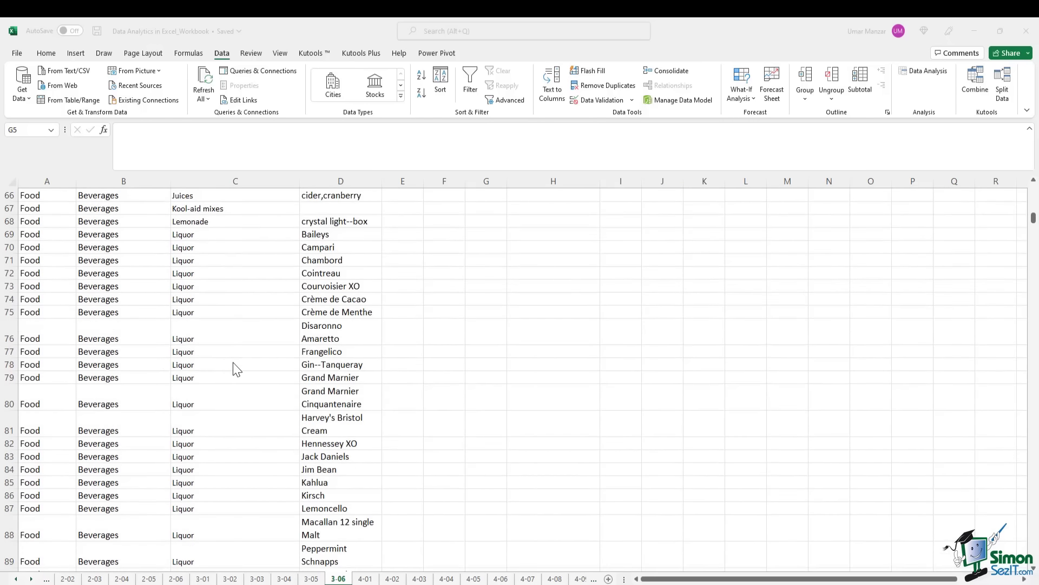
scroll(234, 369, "up", 20)
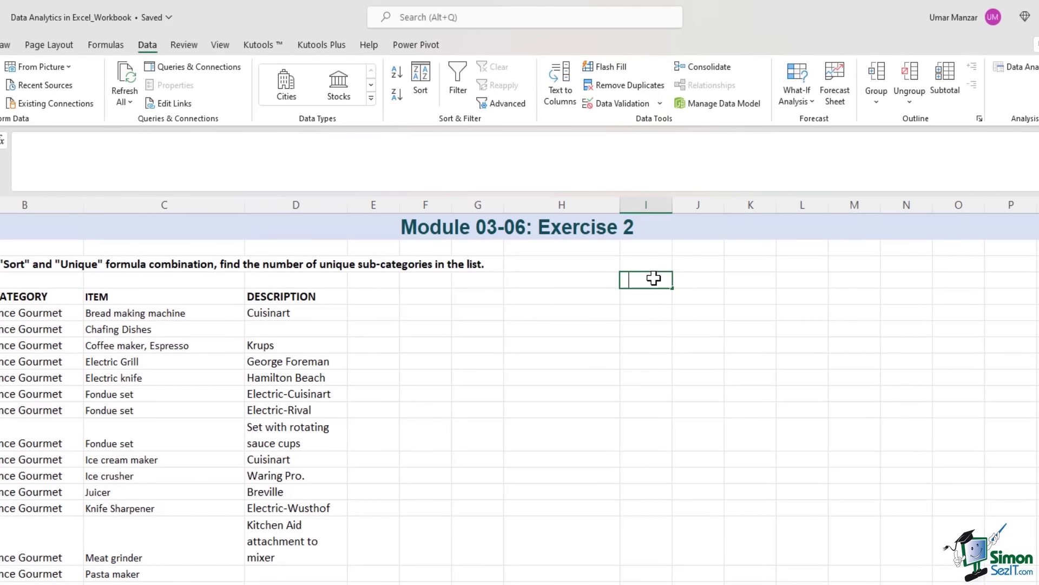
Enter the formula =SORT(UNIQUE(B6:B761)) in I4 and check the extent of the resulting sub-category list
type("=sort")
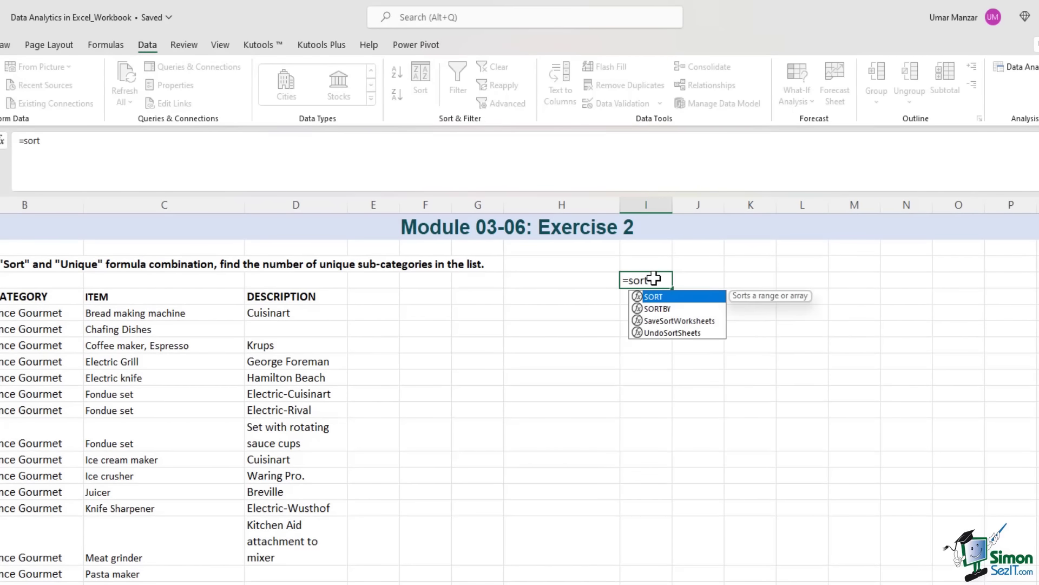
type("(")
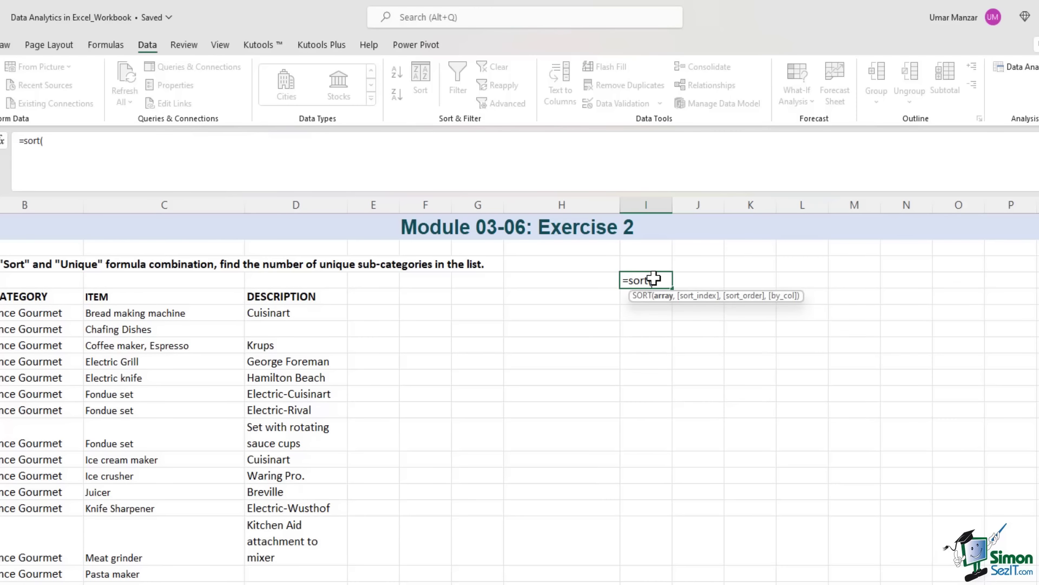
type("unique")
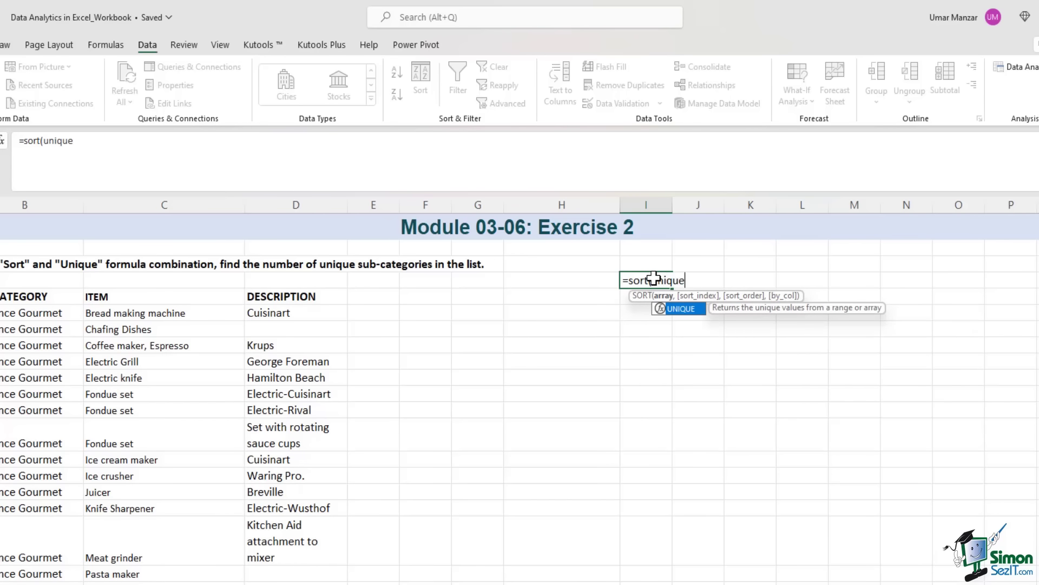
type("(")
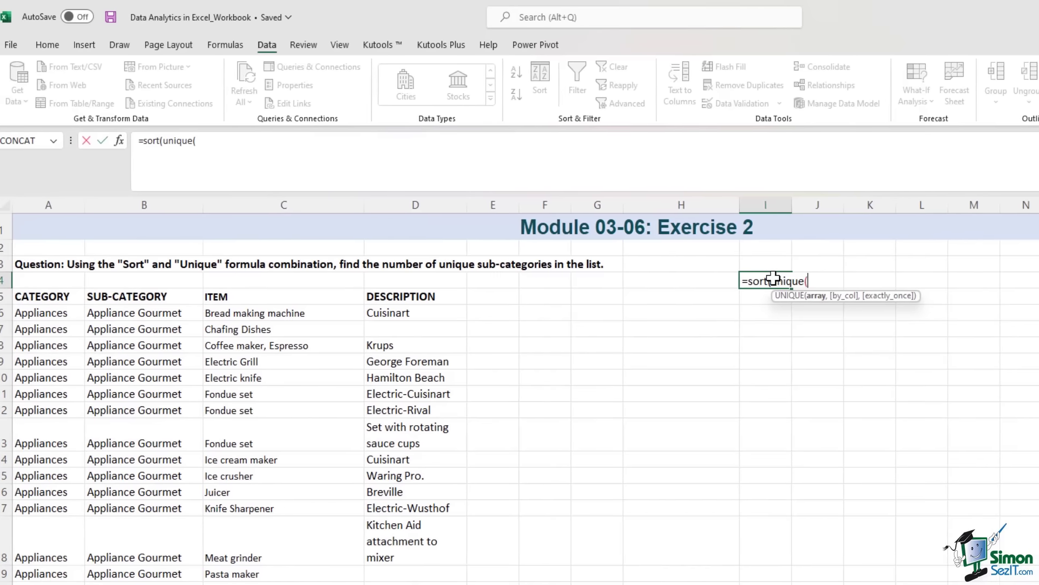
left_click(143, 313)
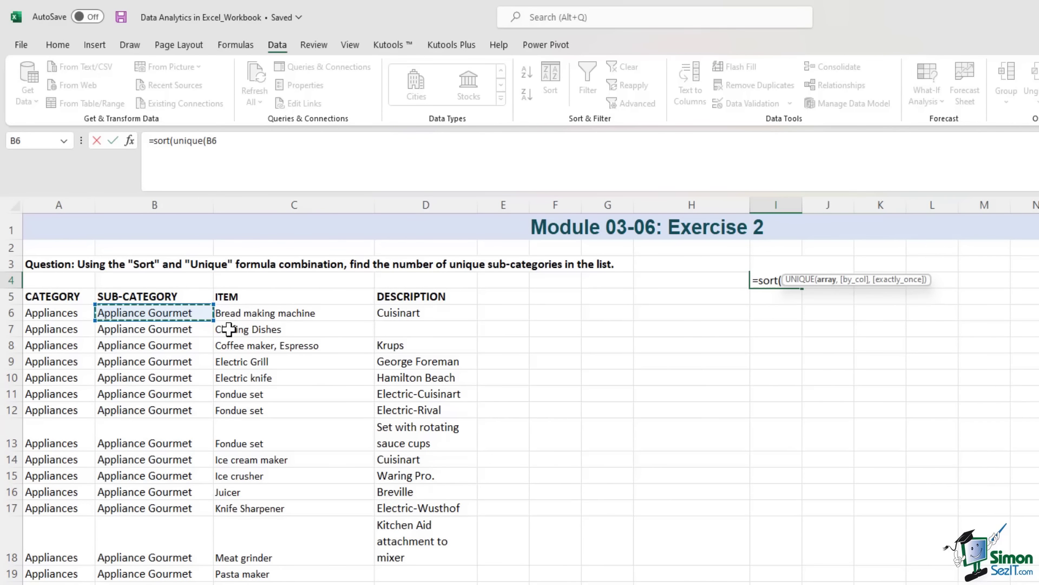
key("ctrl+shift+Down")
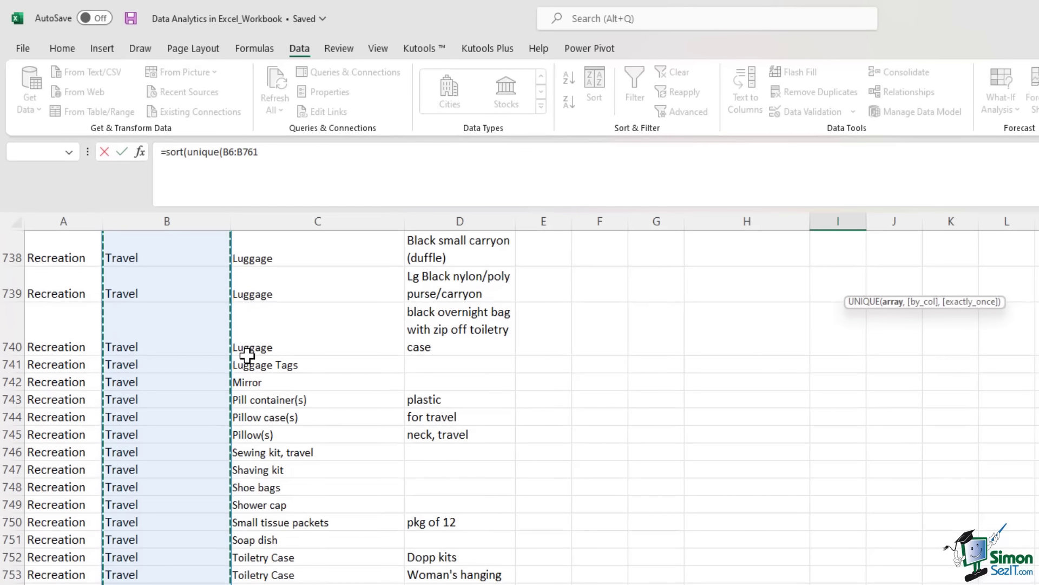
type(")")
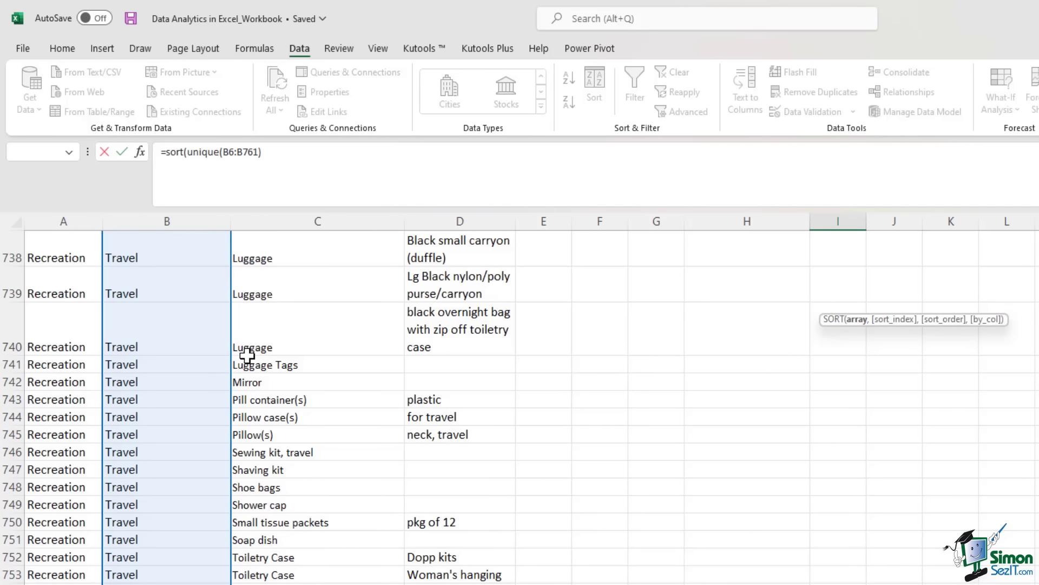
type(")")
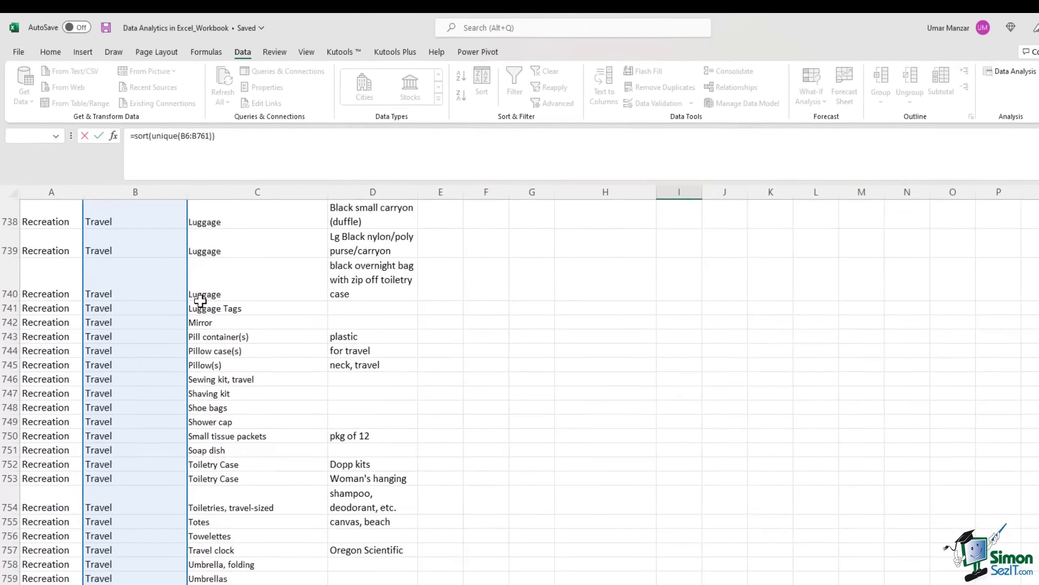
key("Return")
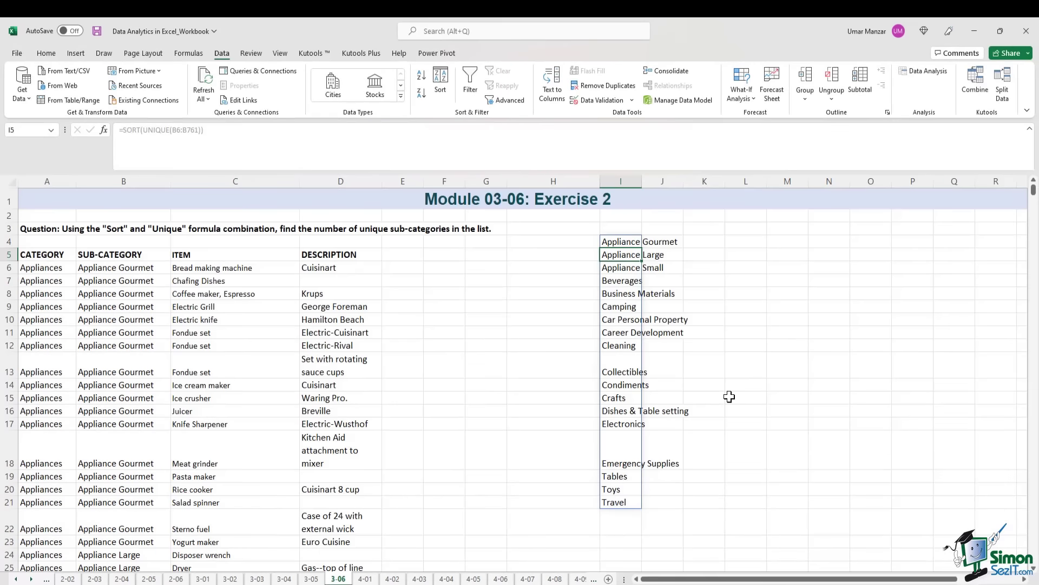
left_click(742, 360)
left_click(629, 242)
key("ctrl+shift+Down")
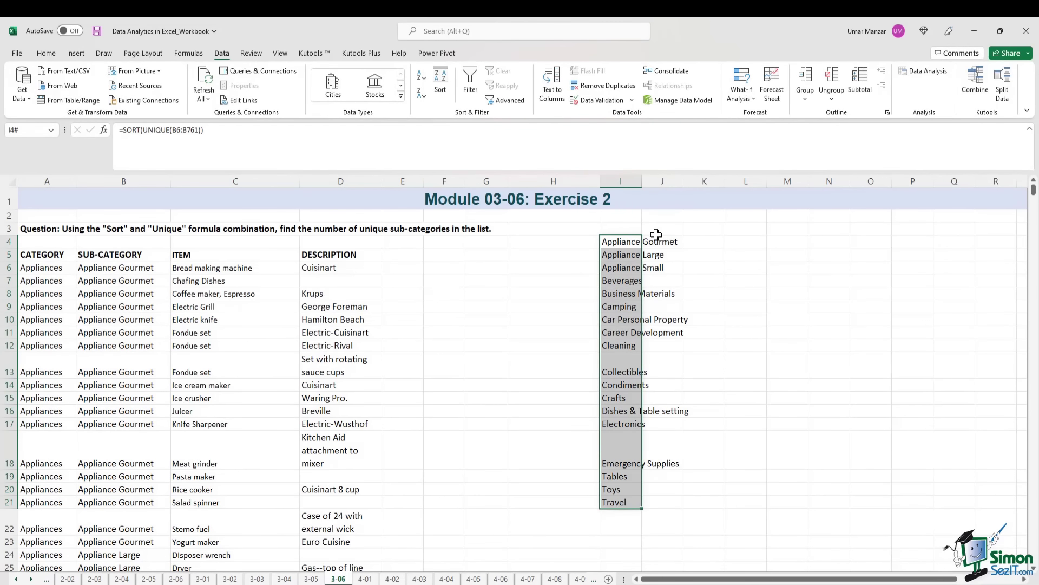
left_click(758, 269)
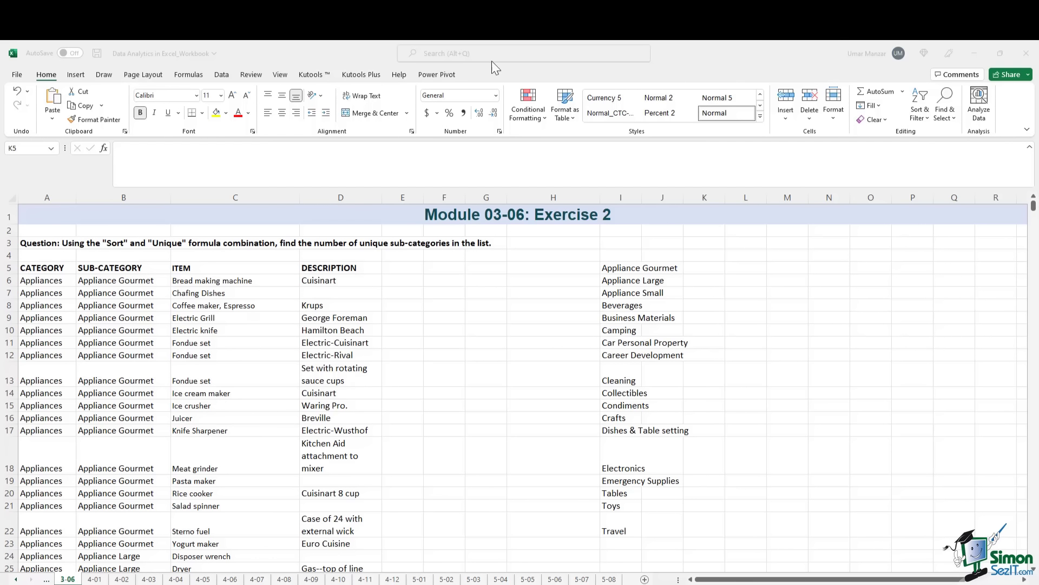
Enter the formula =COUNTA(UNIQUE(B6:B761)) in K5 to count the unique sub-categories, and check the range it references
left_click(710, 268)
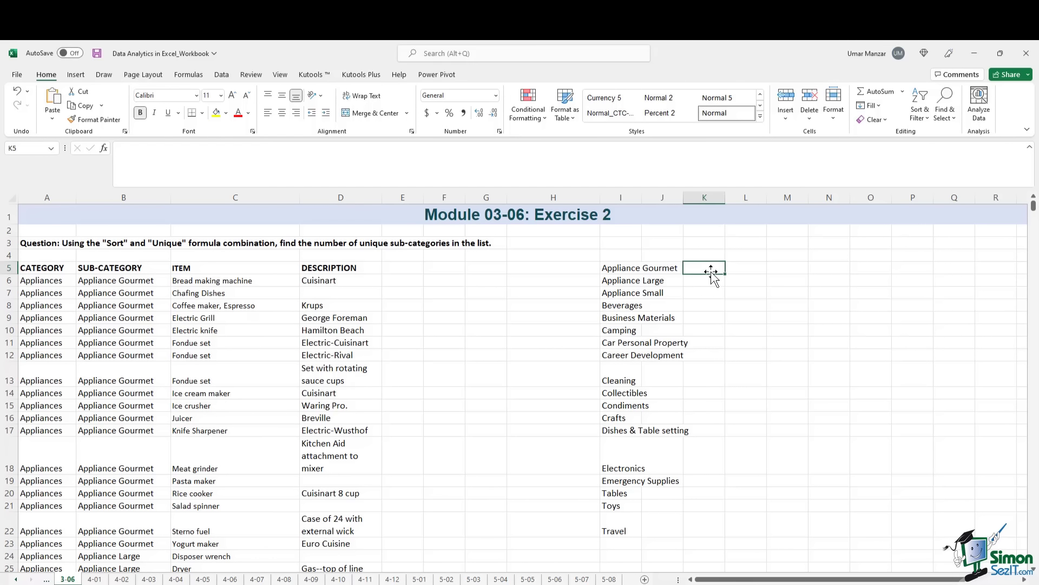
left_click(599, 161)
type("=c")
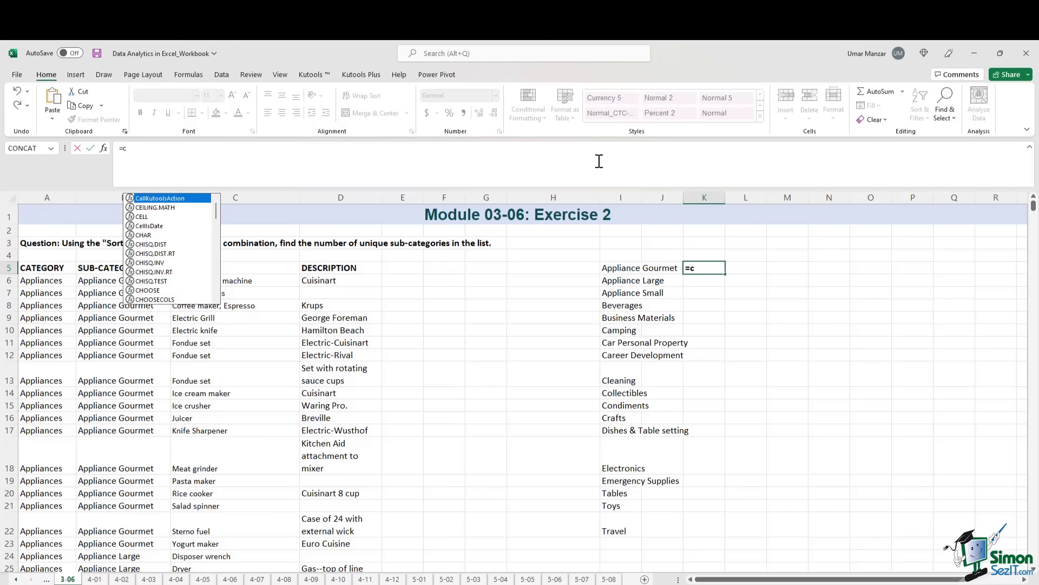
type("ounta")
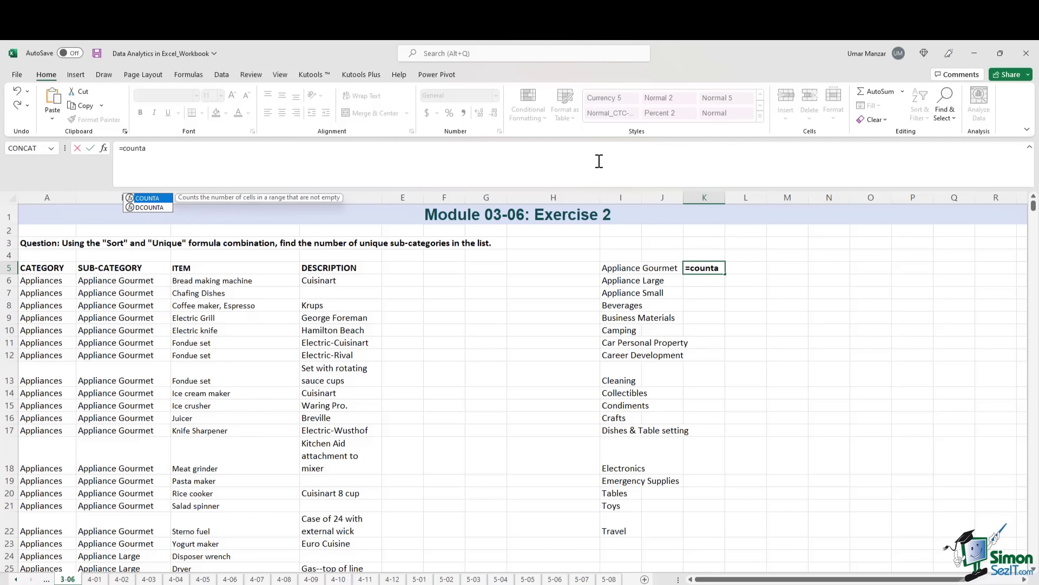
type("(unique")
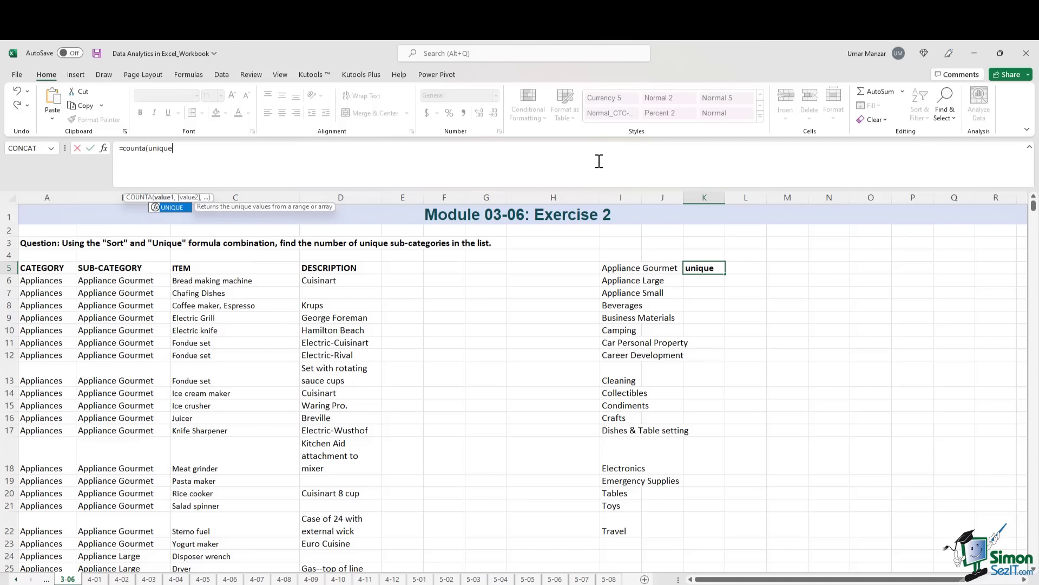
type("(")
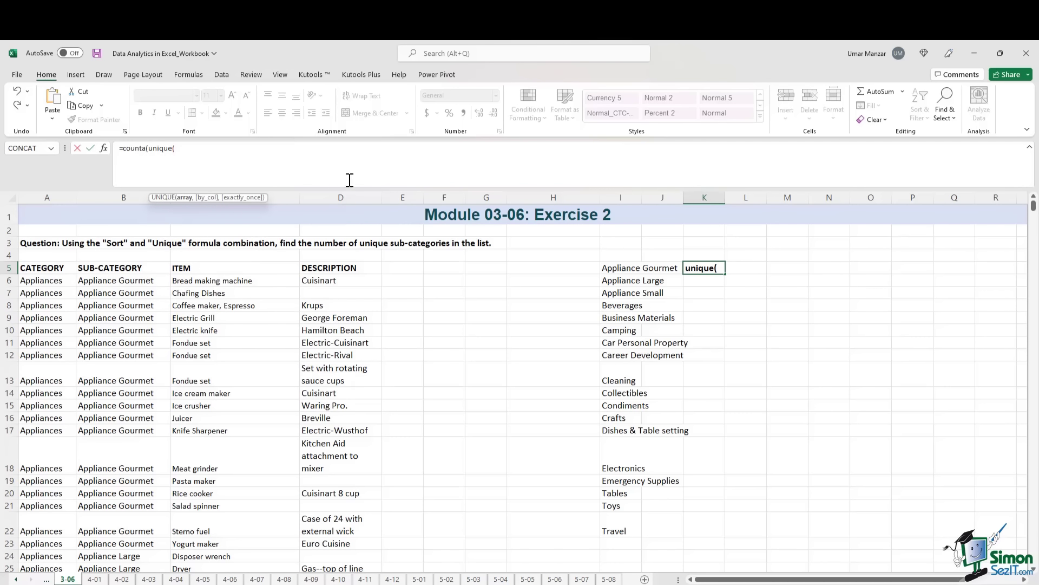
left_click(140, 281)
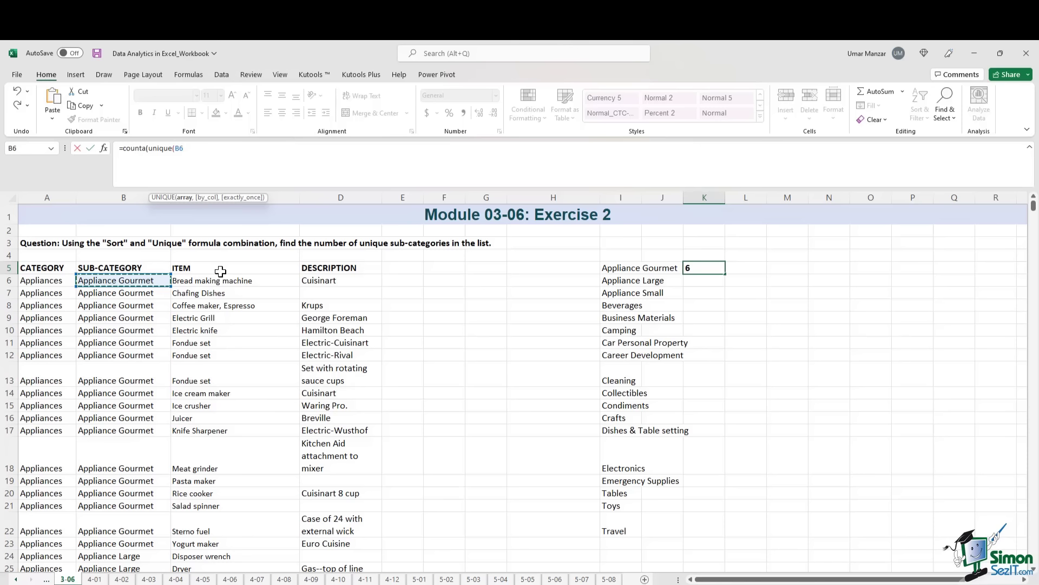
key("ctrl+shift+Down")
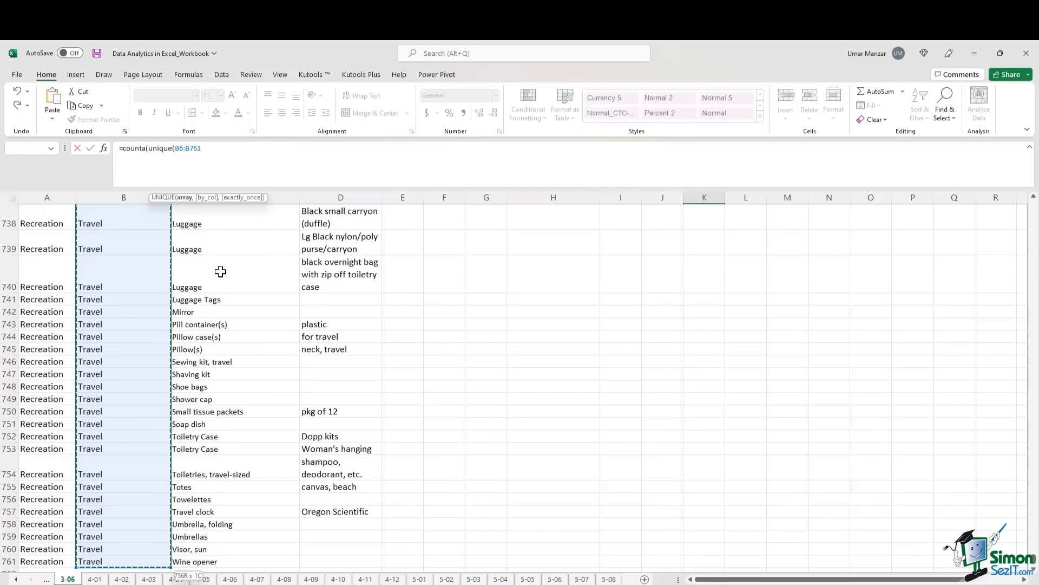
type(")")
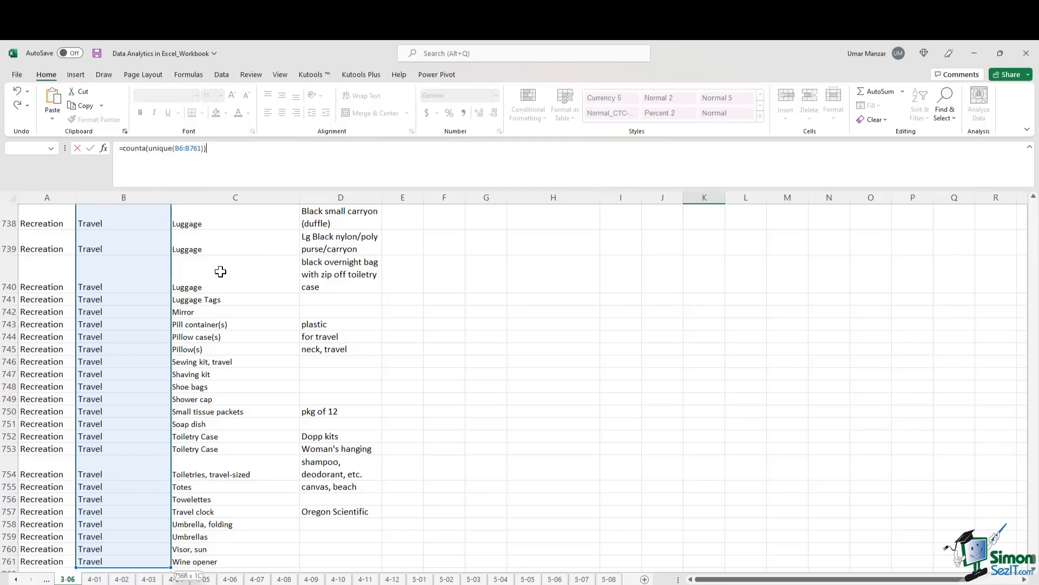
key("ctrl+Return")
left_click(250, 150)
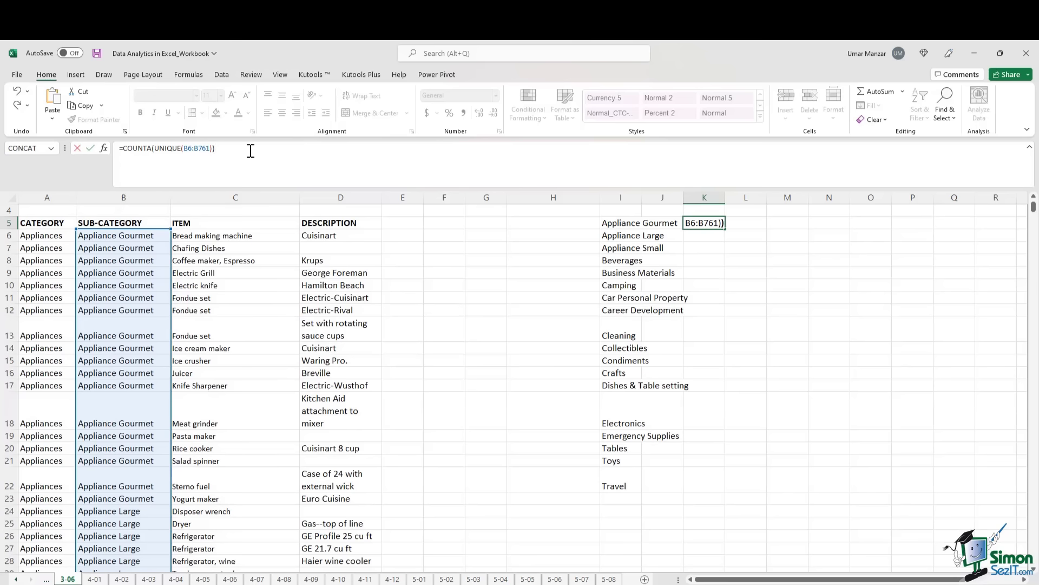
key("Return")
key("Up")
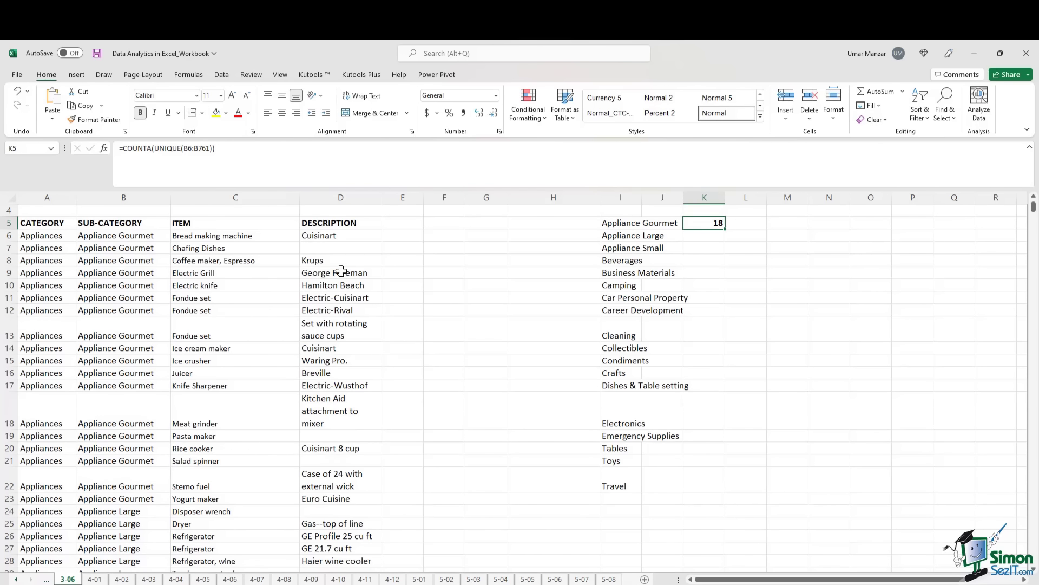
scroll(612, 369, "up", 1)
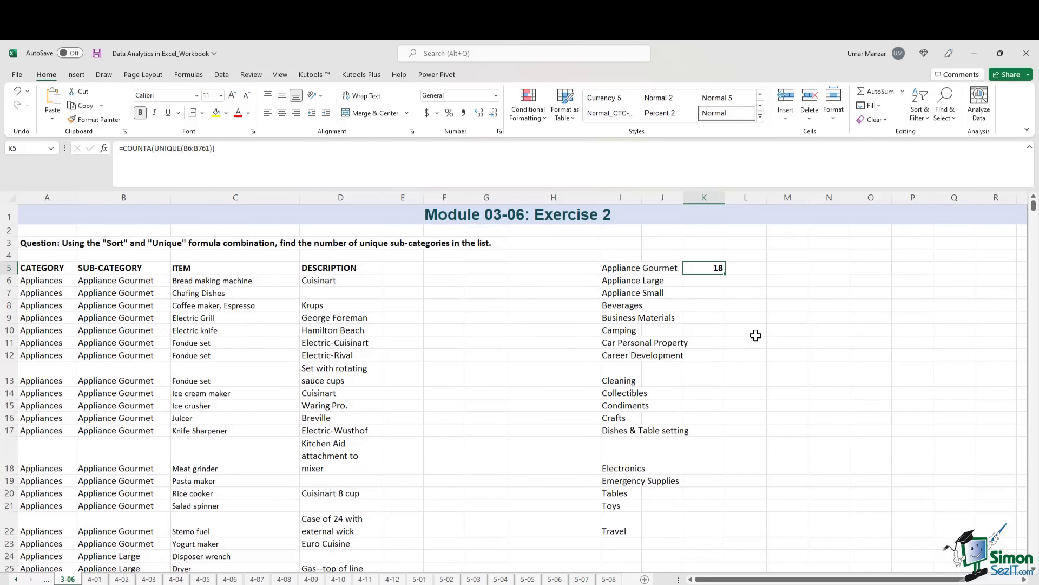